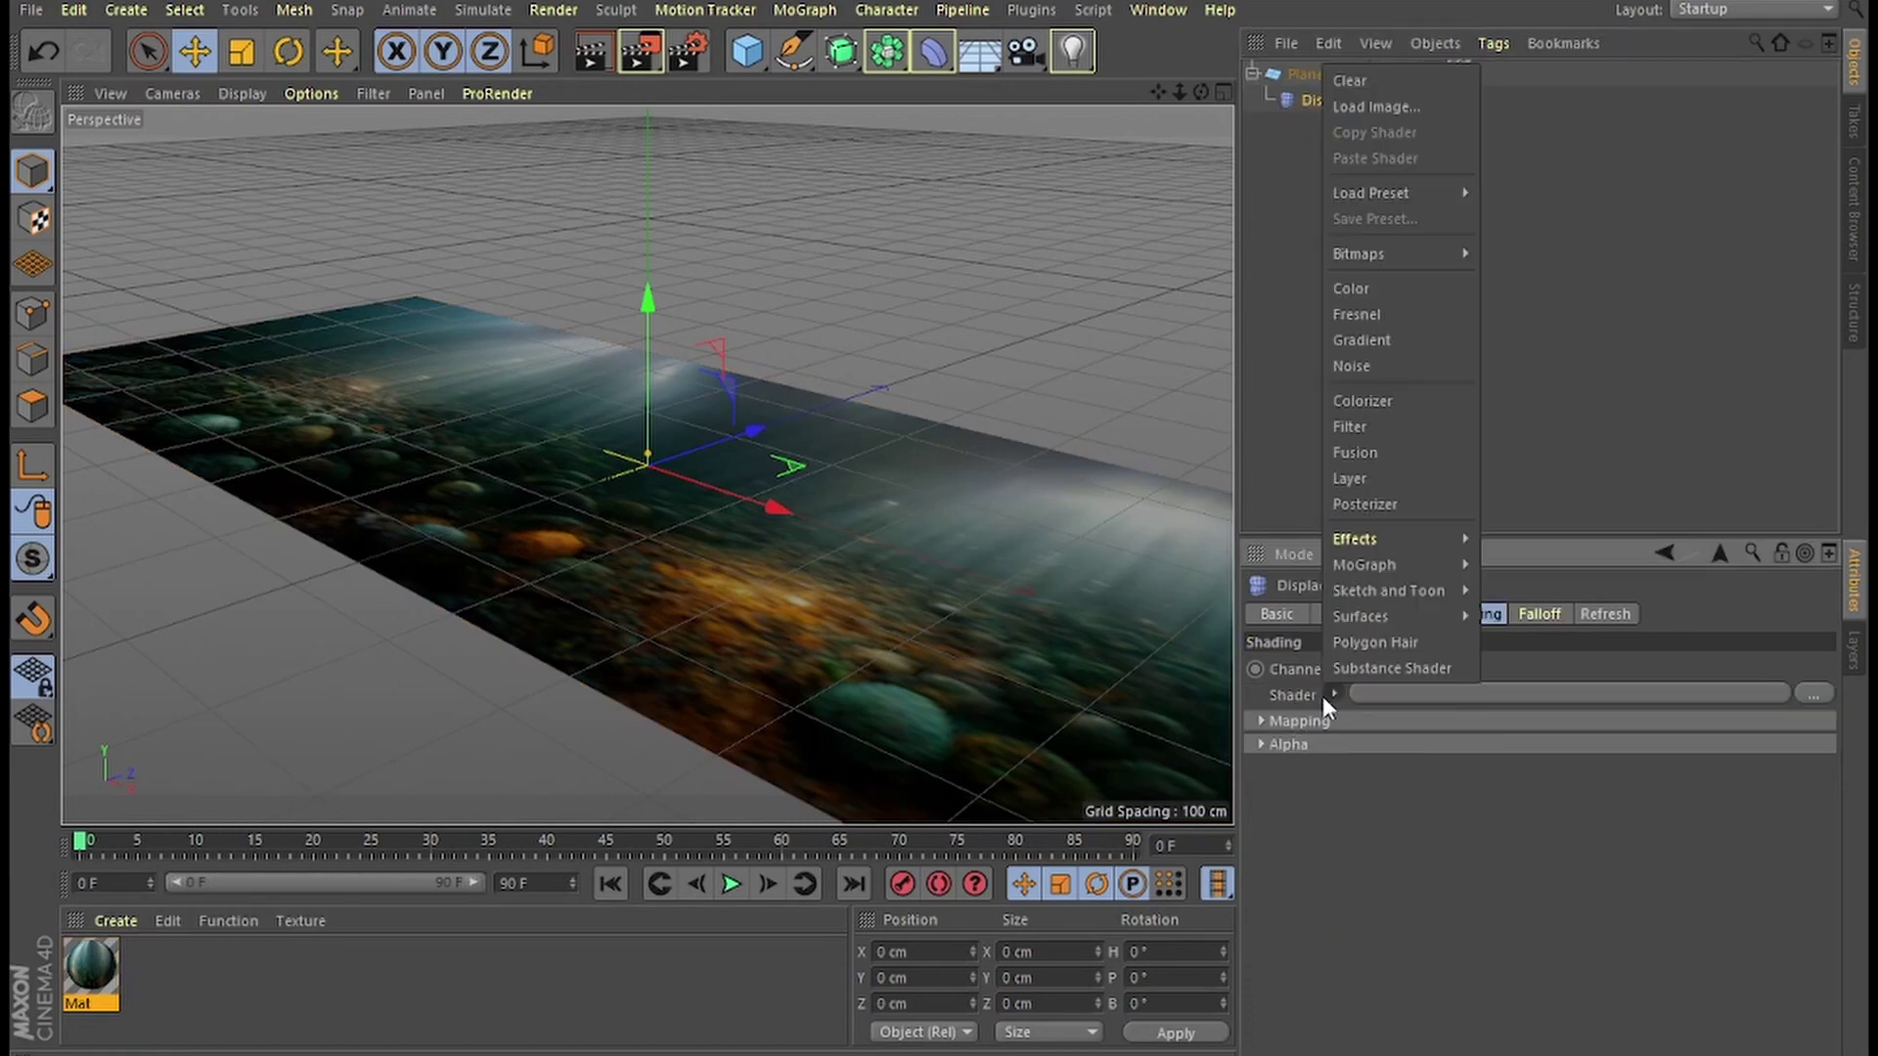
Open the camera's coordinates and choose a different displacement type for the plane's Displacer.
{"action": "left_click", "coordinate": [1559, 1039]}
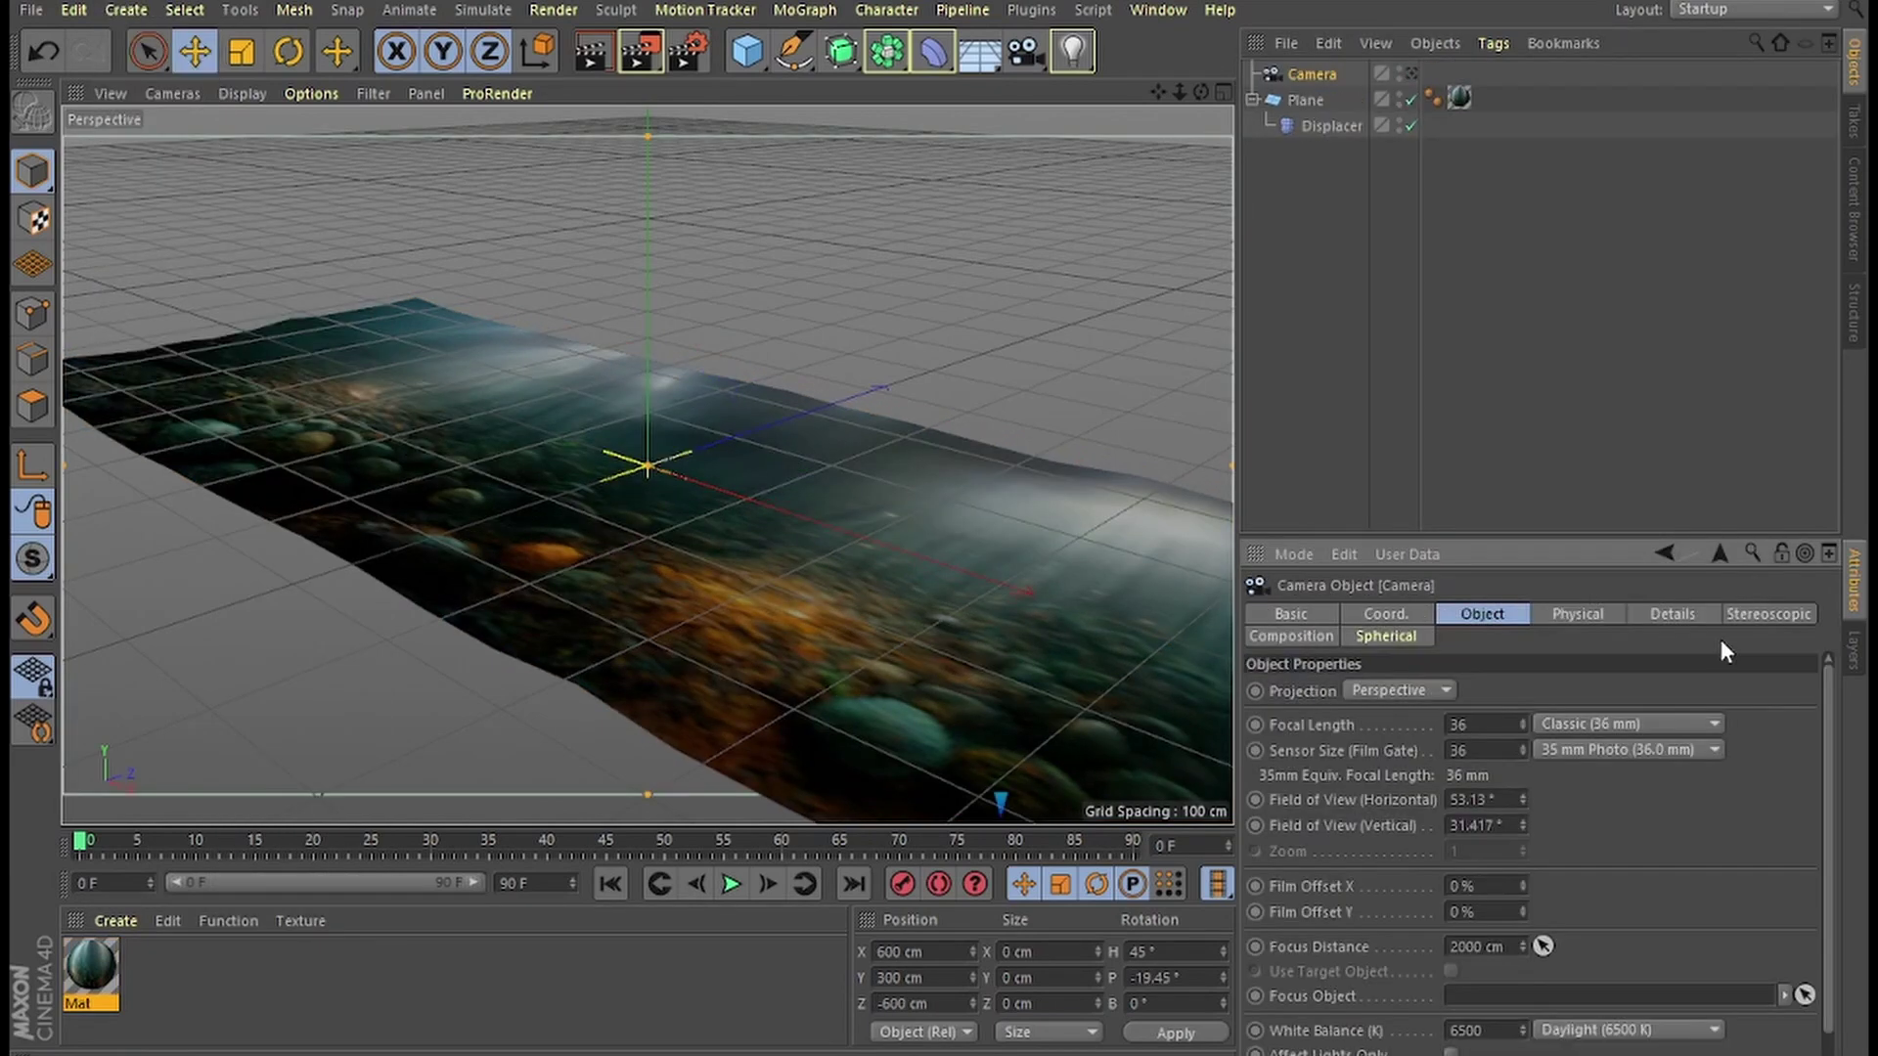
{"action": "left_click", "coordinate": [1385, 613]}
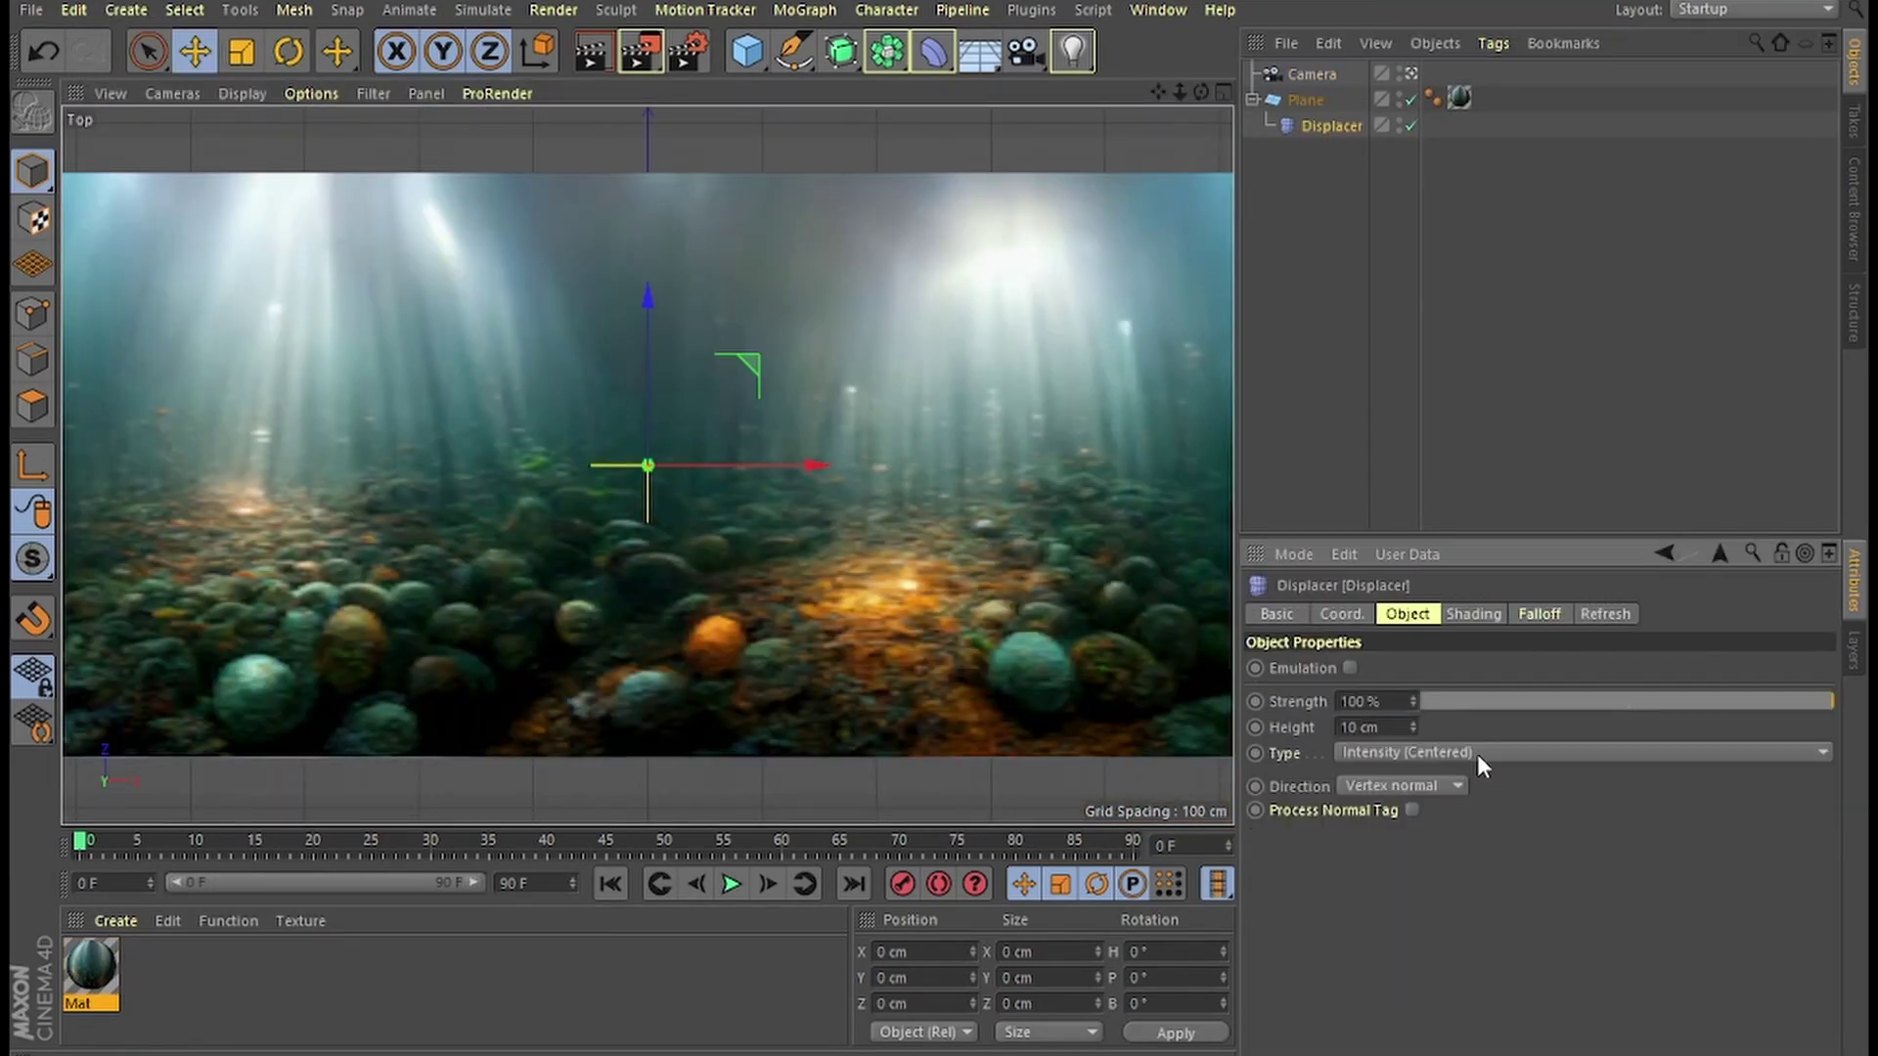
{"action": "left_click", "coordinate": [1478, 751]}
{"action": "left_click", "coordinate": [1481, 908]}
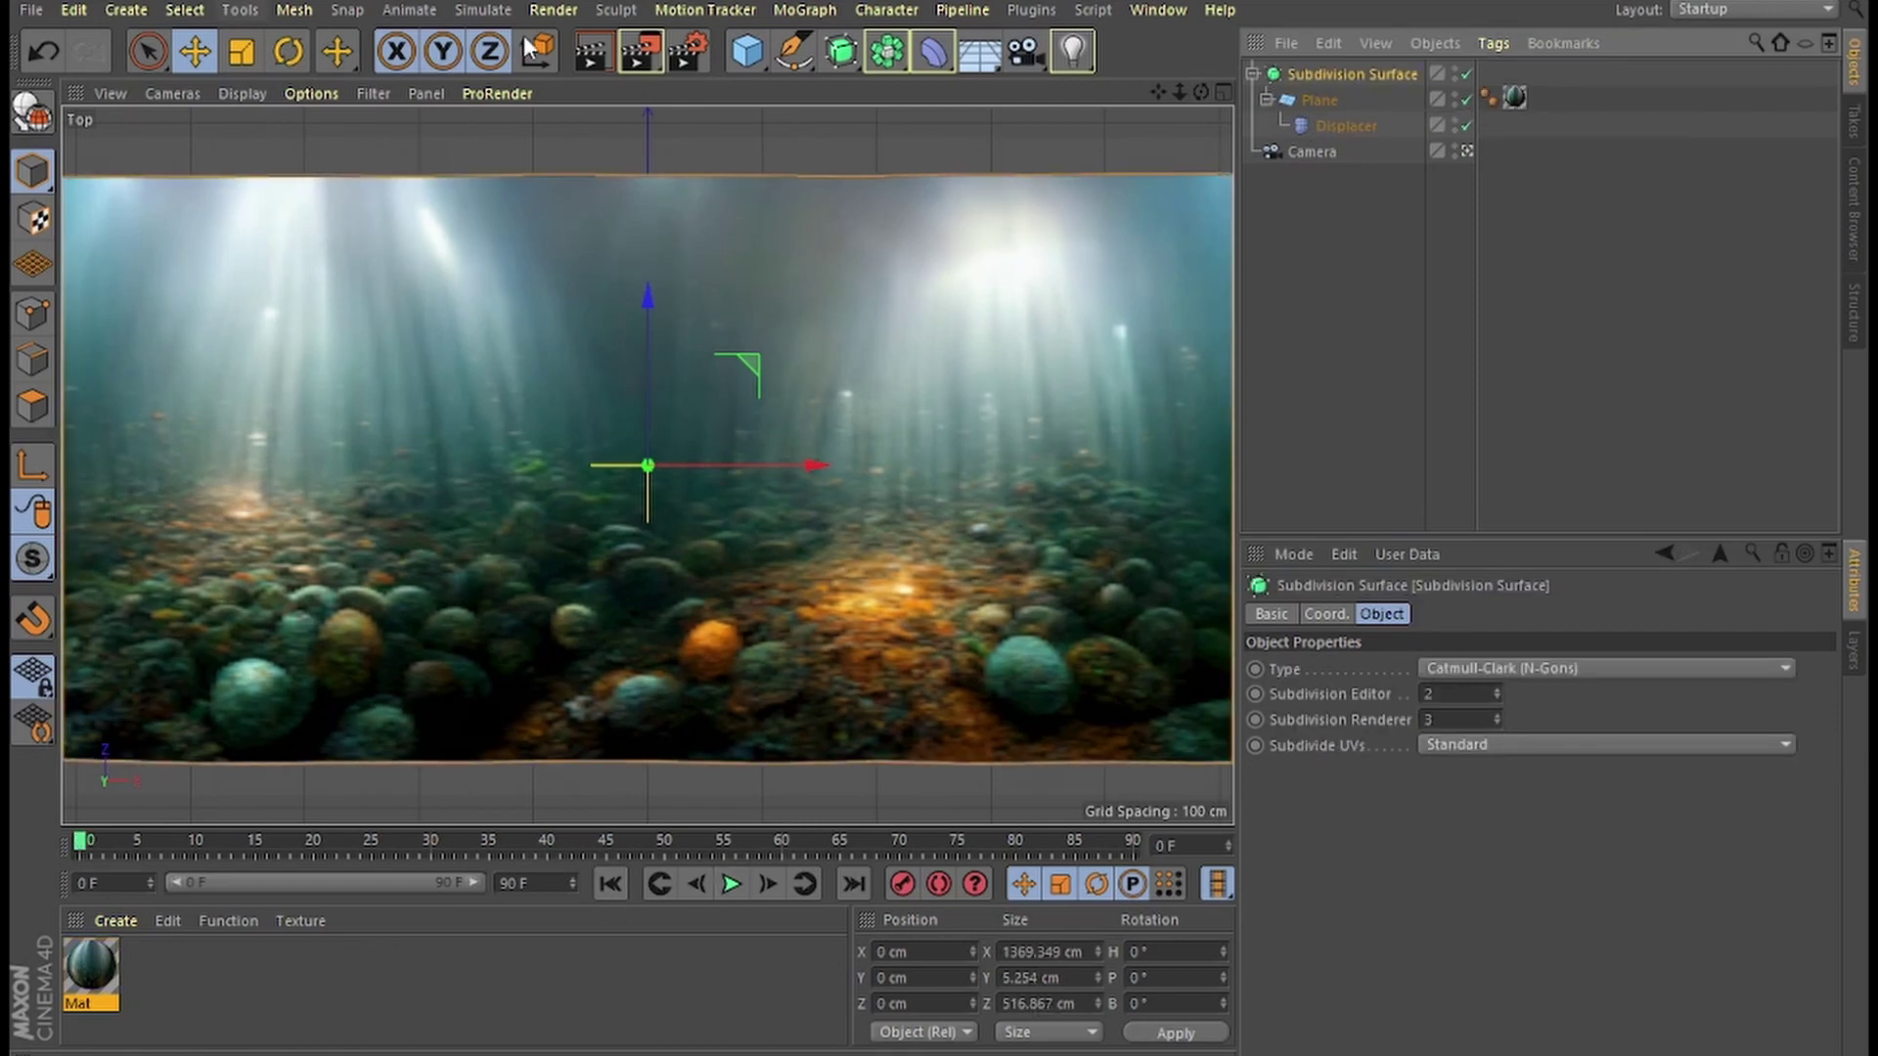
Adjust the render frame range and set the project's maximum time and preview maximum time to 300 F.
{"action": "left_click", "coordinate": [552, 11]}
{"action": "left_click", "coordinate": [626, 431]}
{"action": "left_click", "coordinate": [612, 407]}
{"action": "left_click", "coordinate": [644, 473]}
{"action": "left_click", "coordinate": [1058, 29]}
{"action": "left_click", "coordinate": [74, 11]}
{"action": "left_click", "coordinate": [141, 370]}
Set the render output width to 1366 pixels and adjust the frame range in the render settings.
{"action": "left_click", "coordinate": [552, 11]}
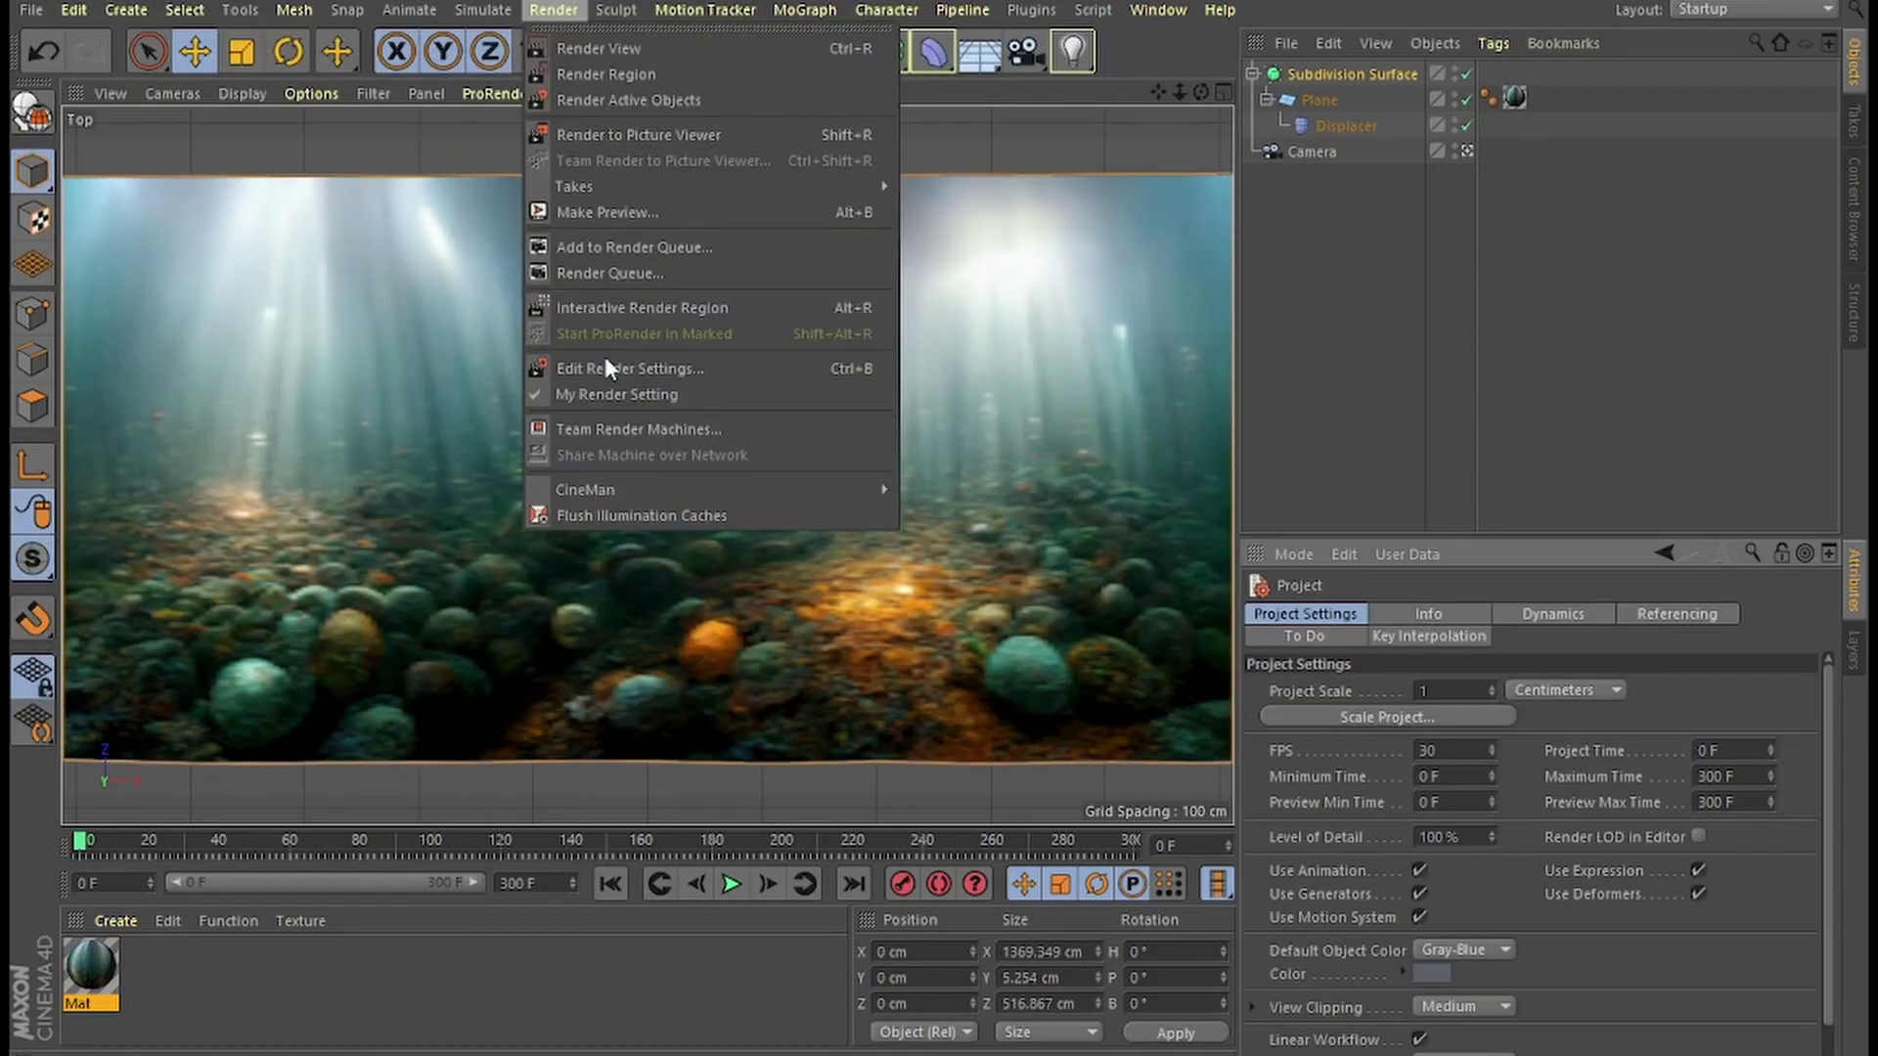
{"action": "left_click", "coordinate": [612, 369]}
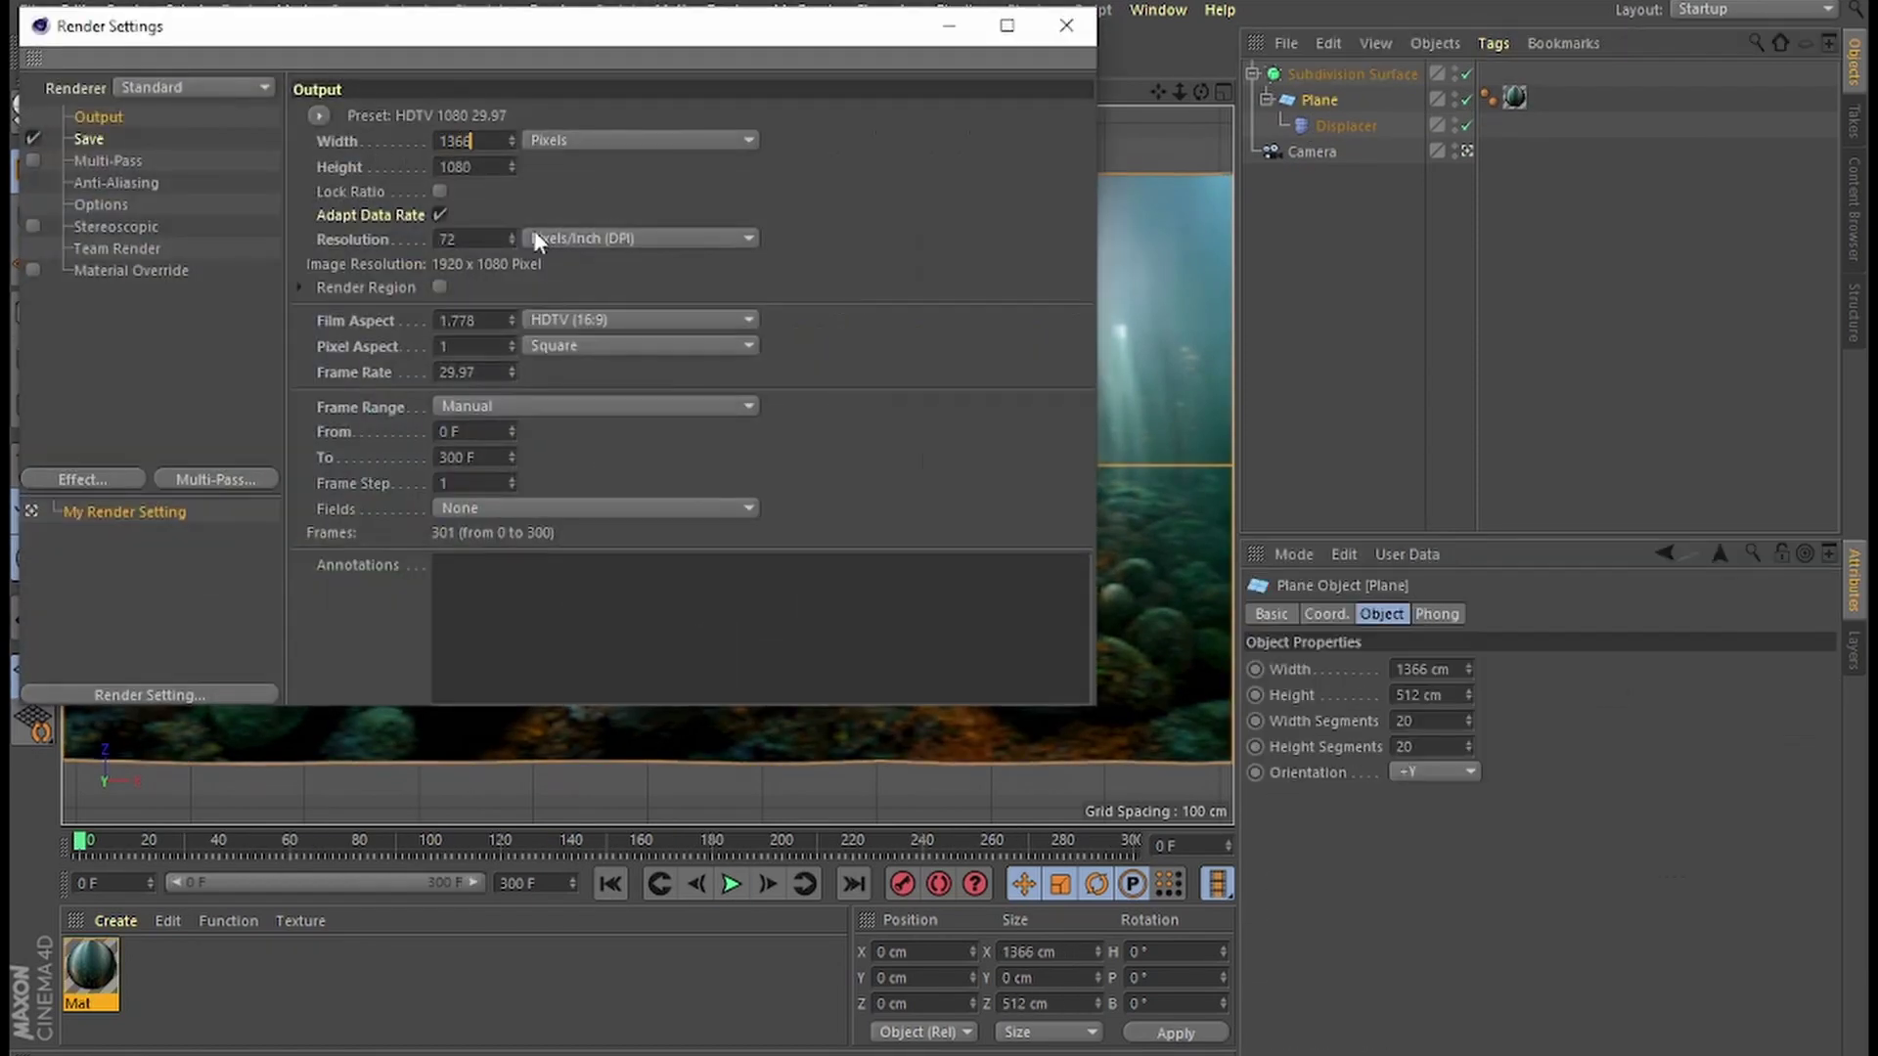
{"action": "left_click", "coordinate": [486, 404]}
{"action": "left_click", "coordinate": [729, 188]}
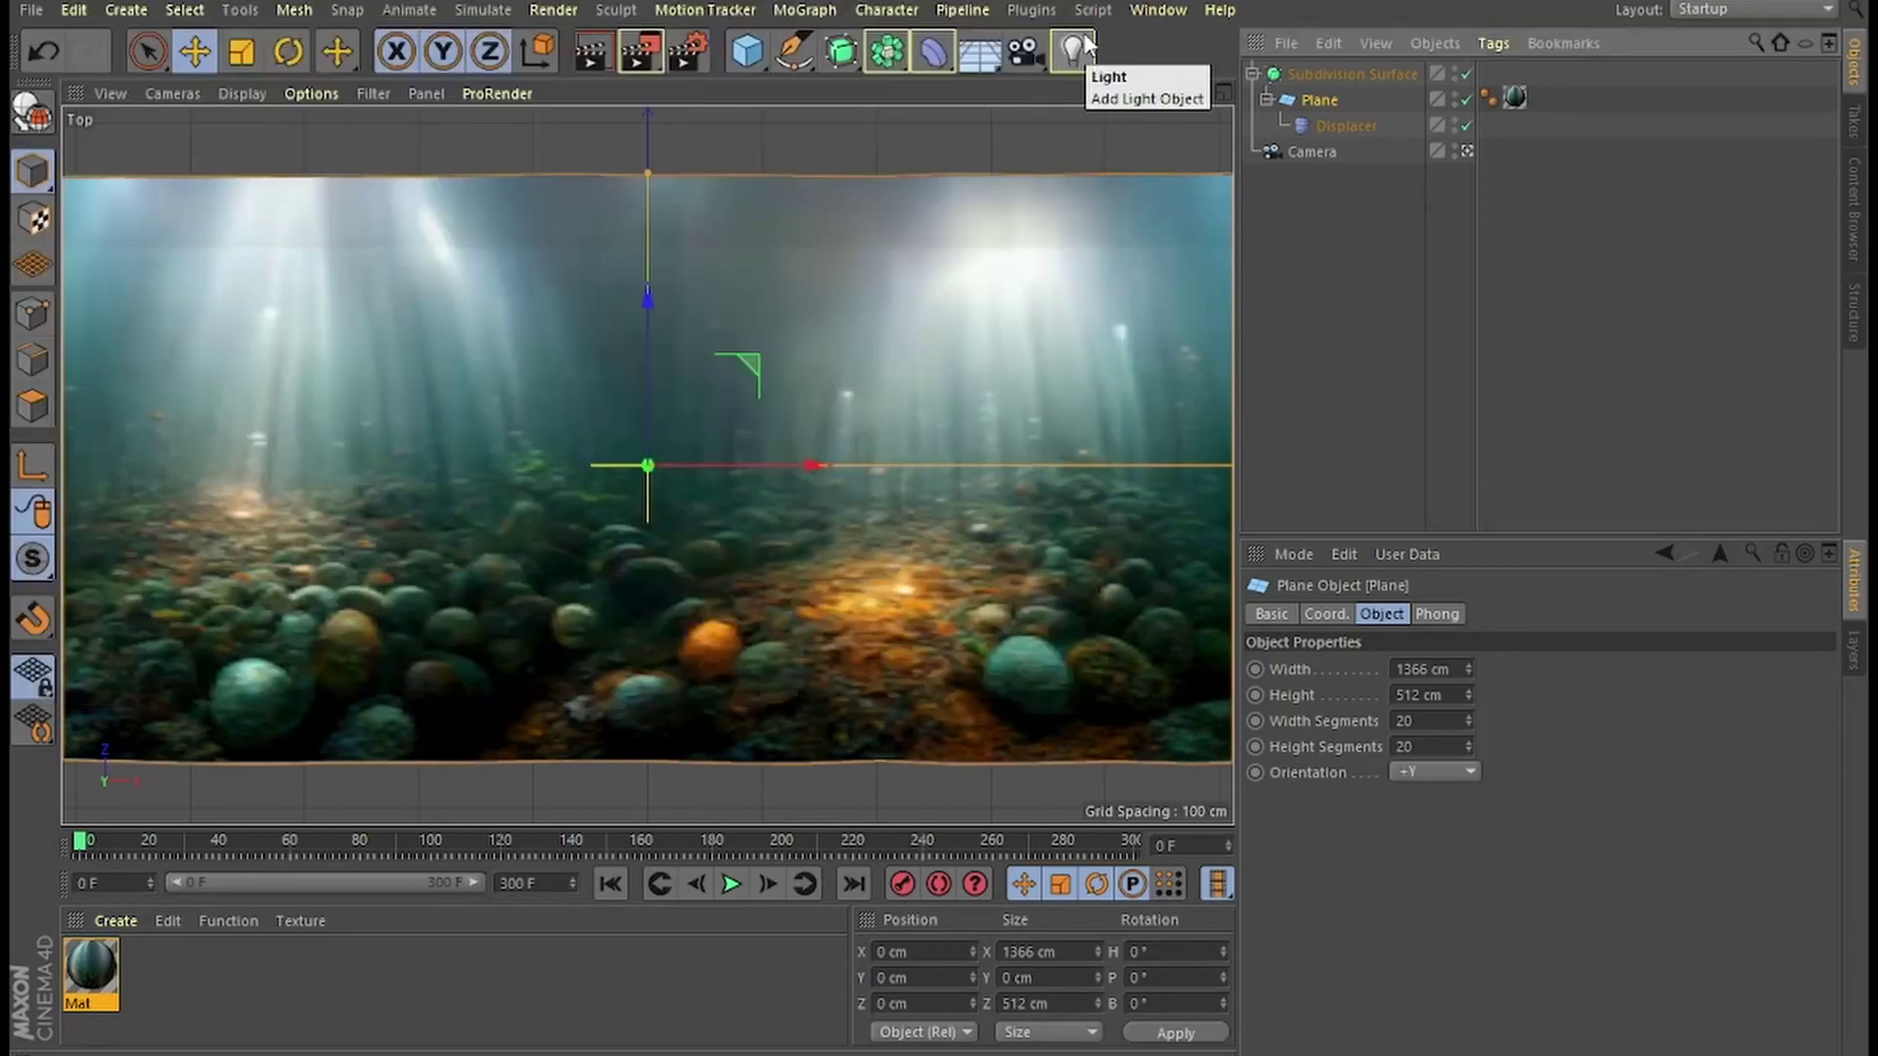
Set the camera's zoom to 0.76 and render the scene to the Picture Viewer.
{"action": "left_click", "coordinate": [1311, 152]}
{"action": "double_click", "coordinate": [1482, 851]}
{"action": "type", "text": "0.75"}
{"action": "key", "text": "Return"}
{"action": "left_click", "coordinate": [553, 11]}
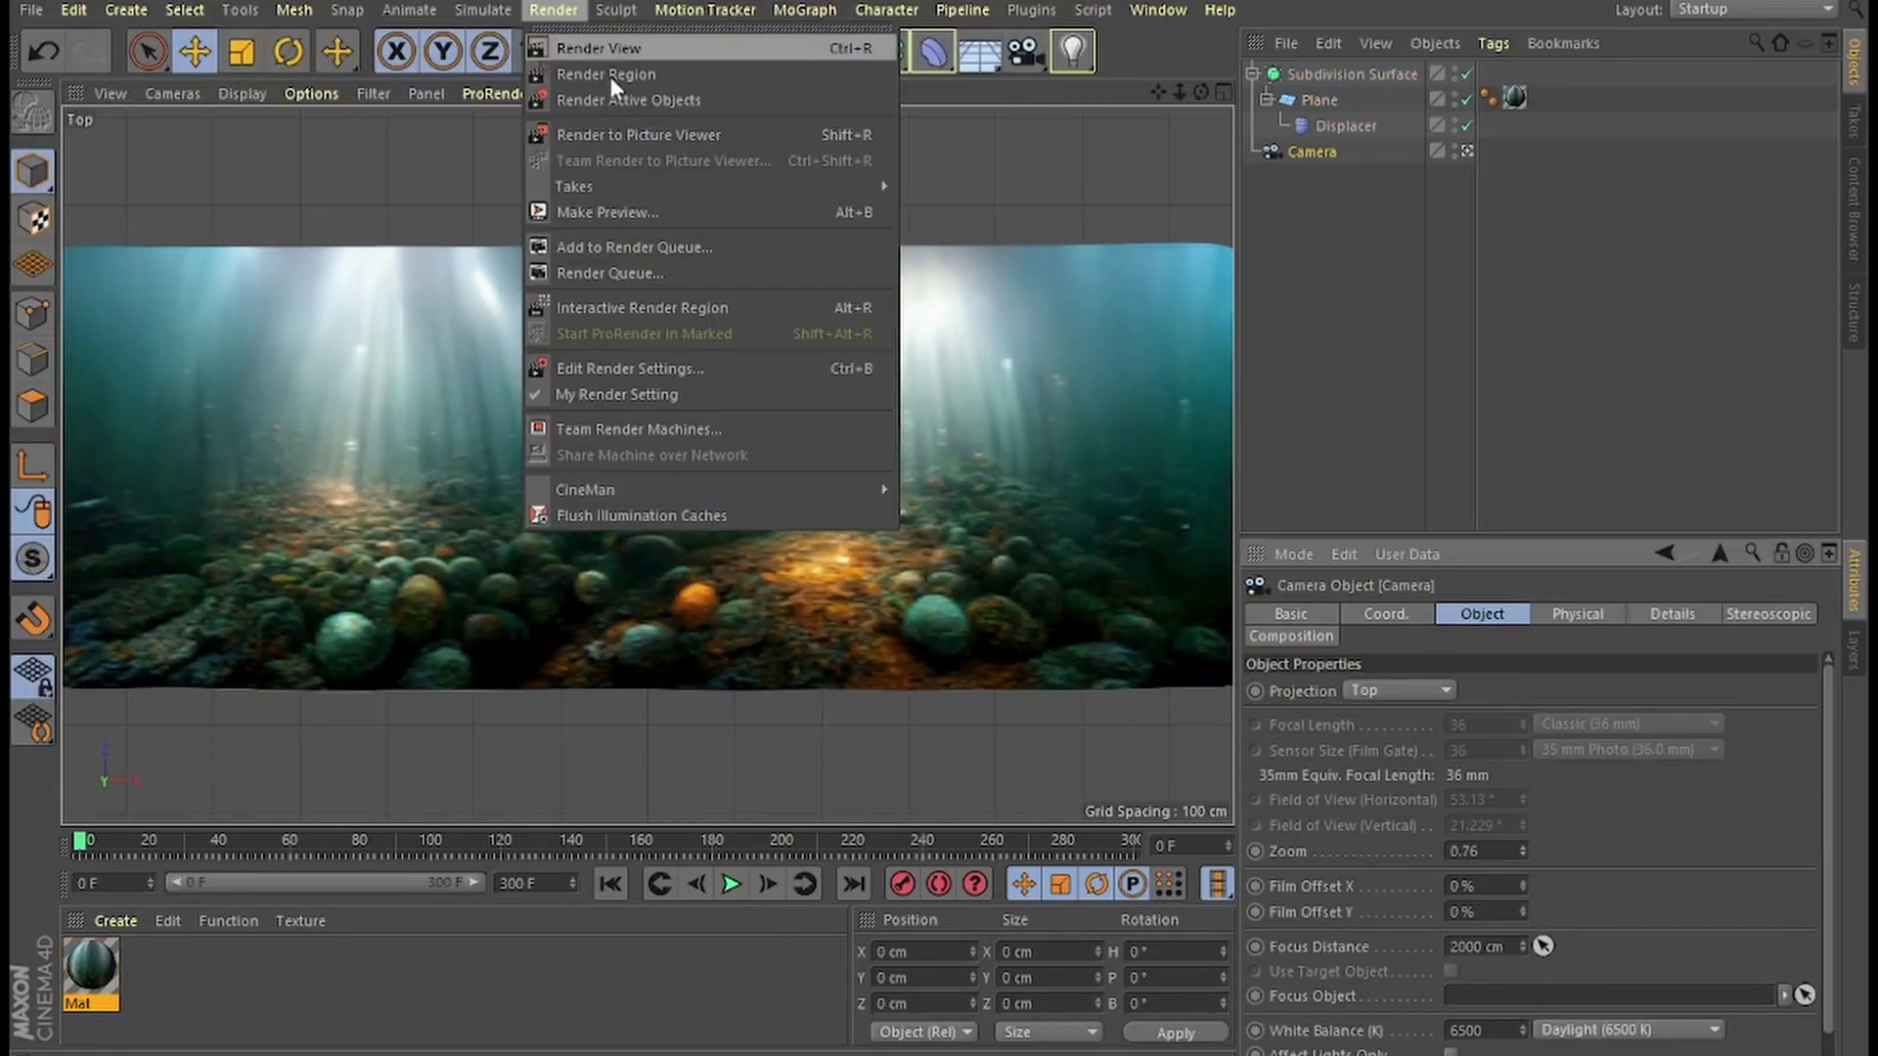
{"action": "left_click", "coordinate": [631, 137]}
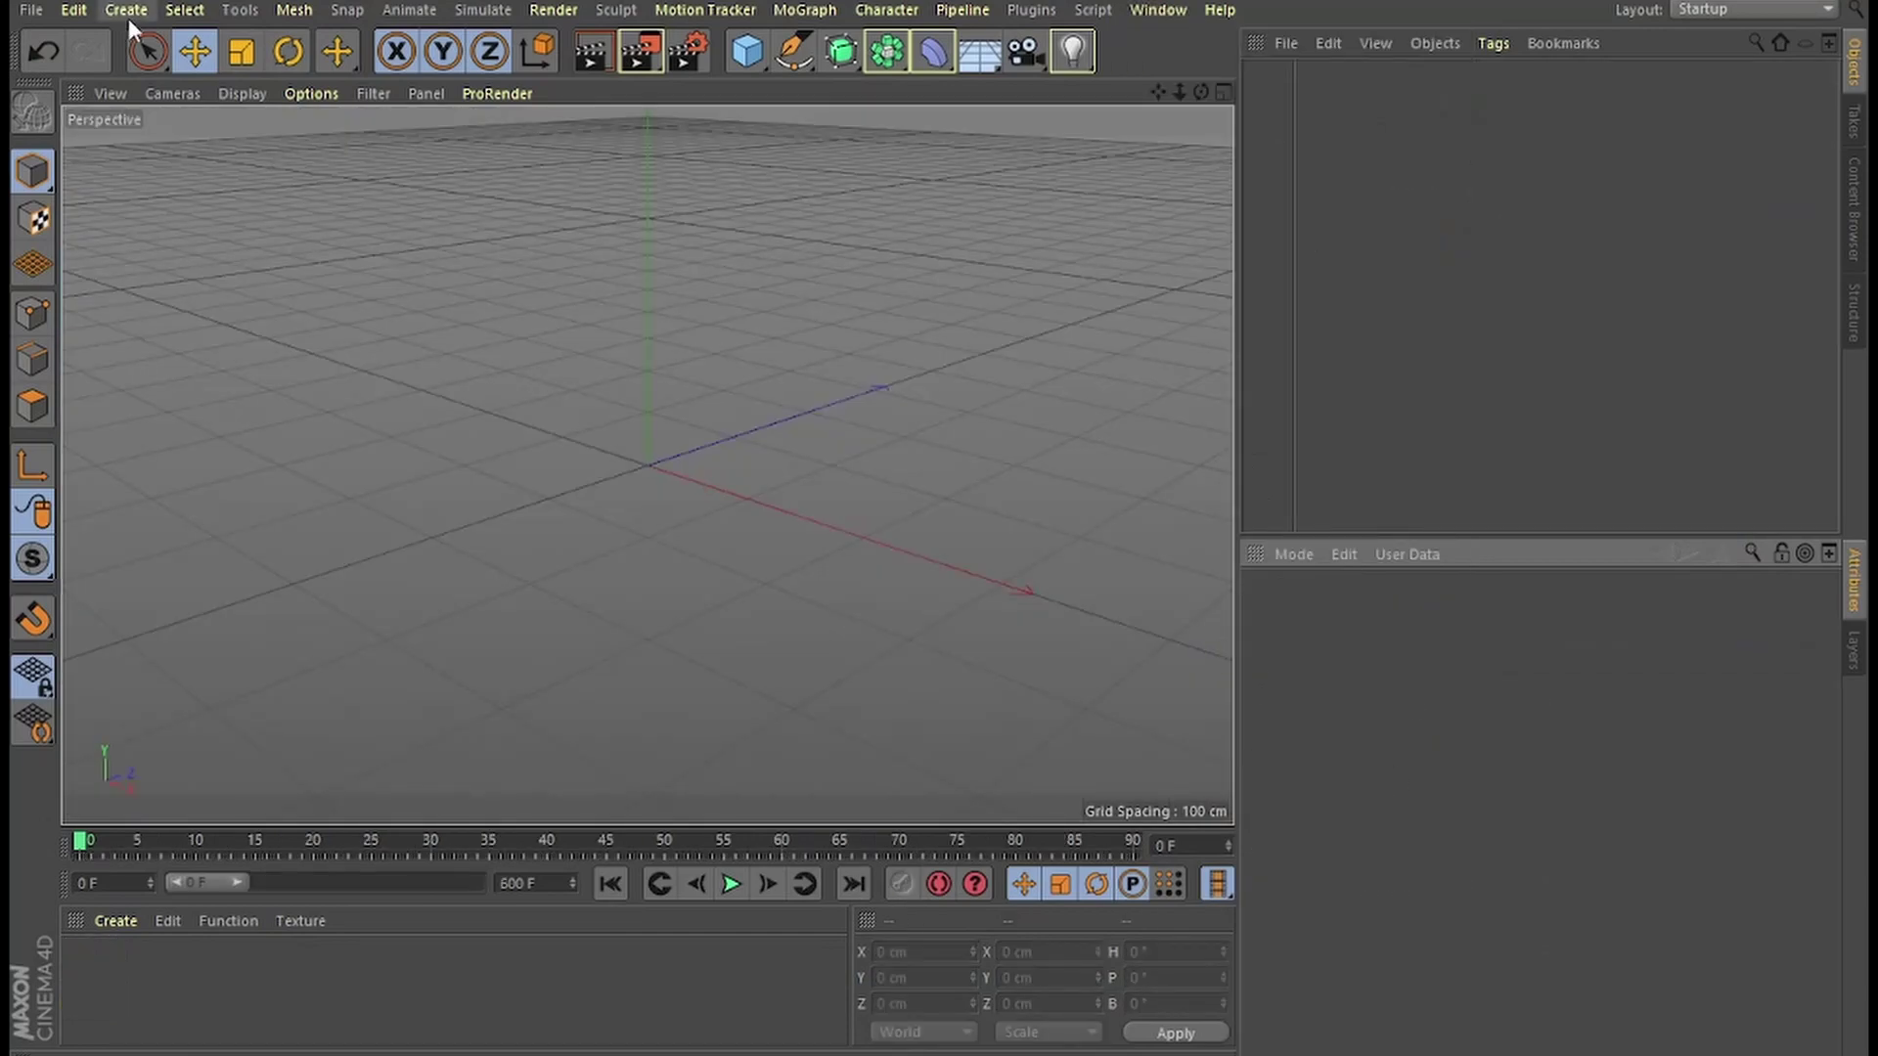
Add a Sky object to the empty scene.
{"action": "left_click", "coordinate": [128, 12]}
{"action": "mouse_move", "coordinate": [185, 198]}
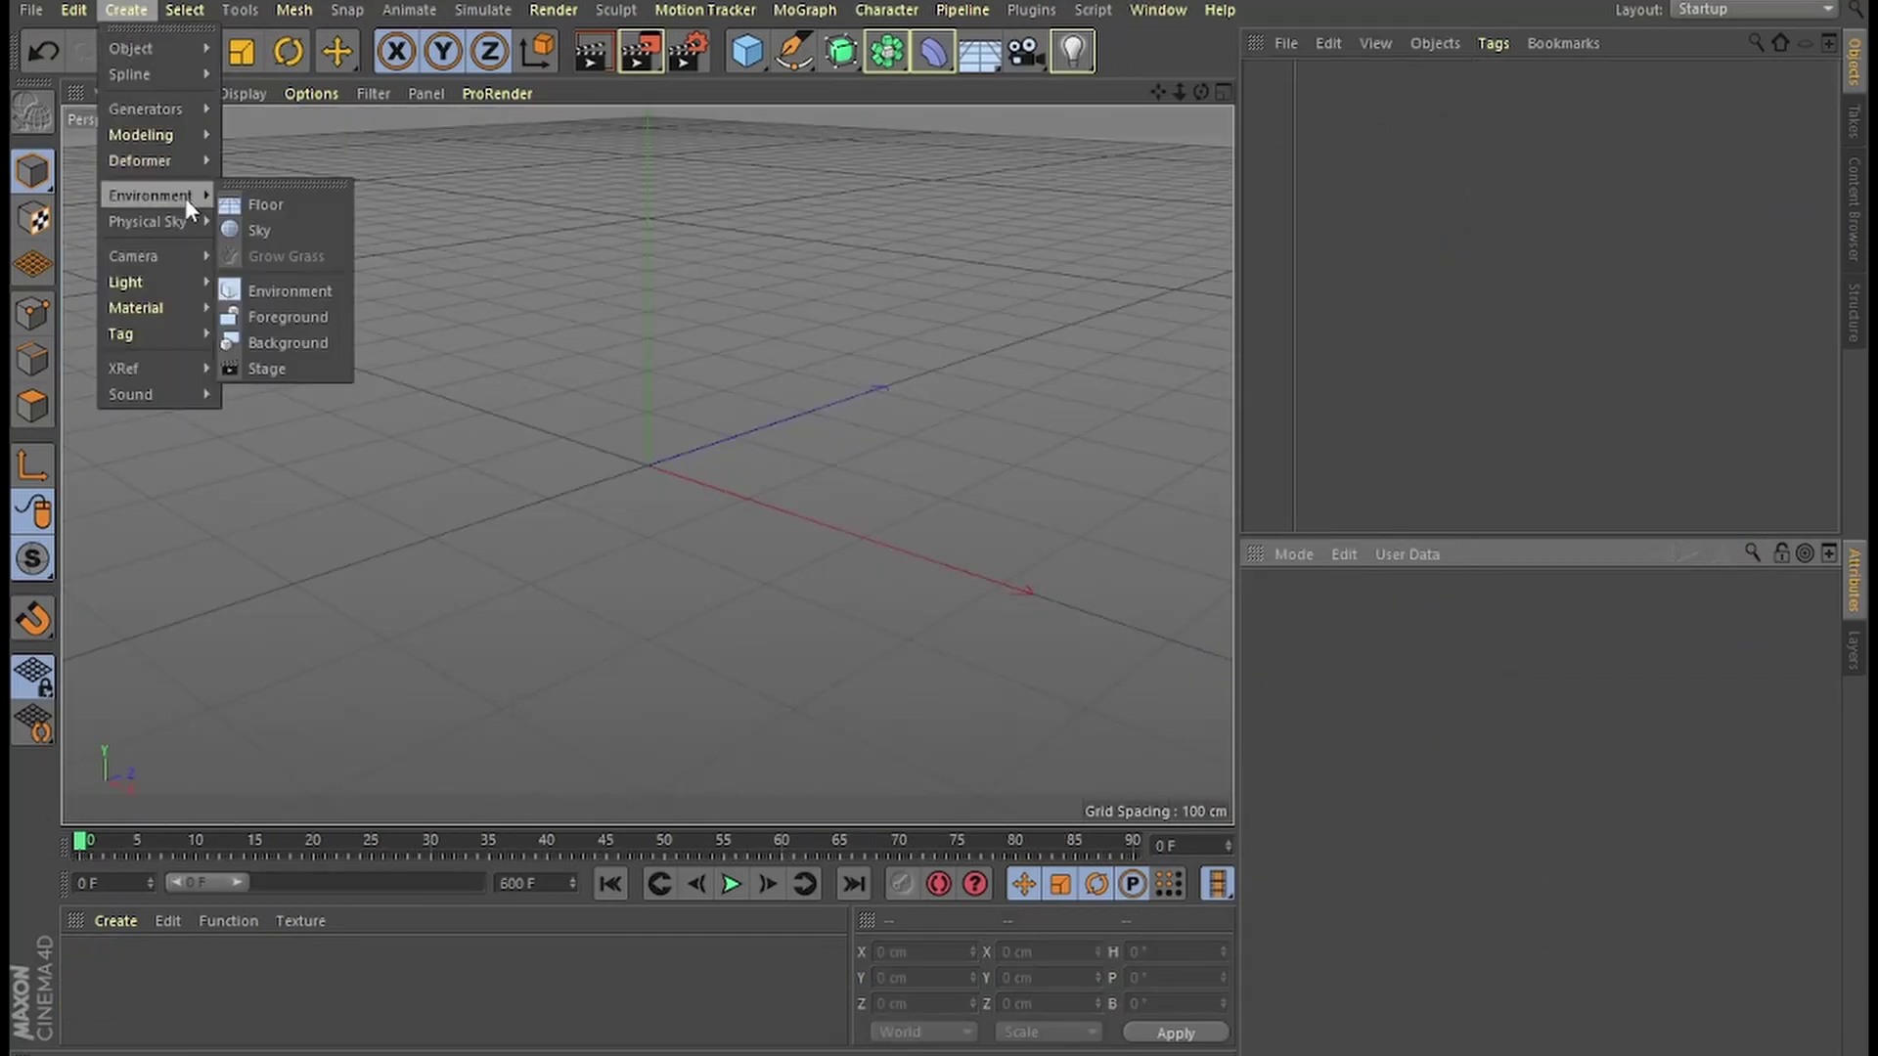
{"action": "left_click", "coordinate": [295, 233]}
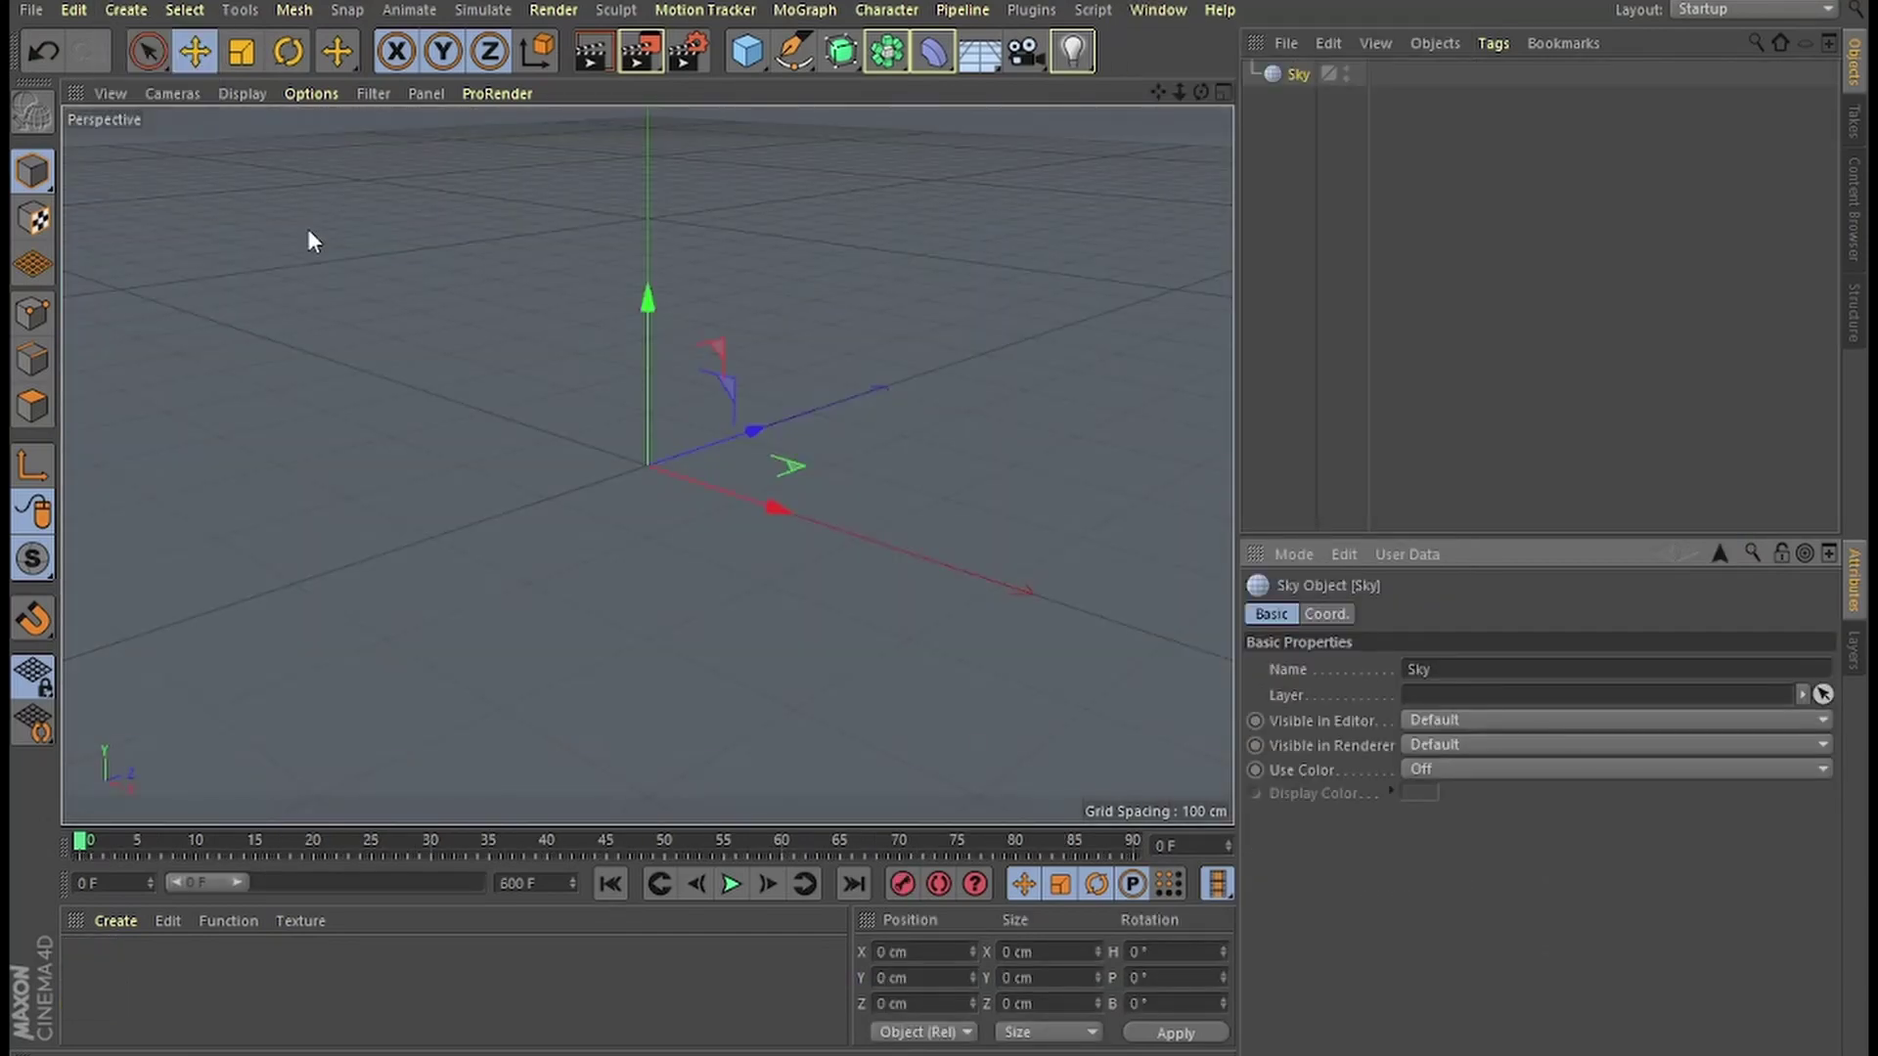
Create a new material and name it Sky.
{"action": "left_click", "coordinate": [118, 922]}
{"action": "left_click", "coordinate": [164, 700]}
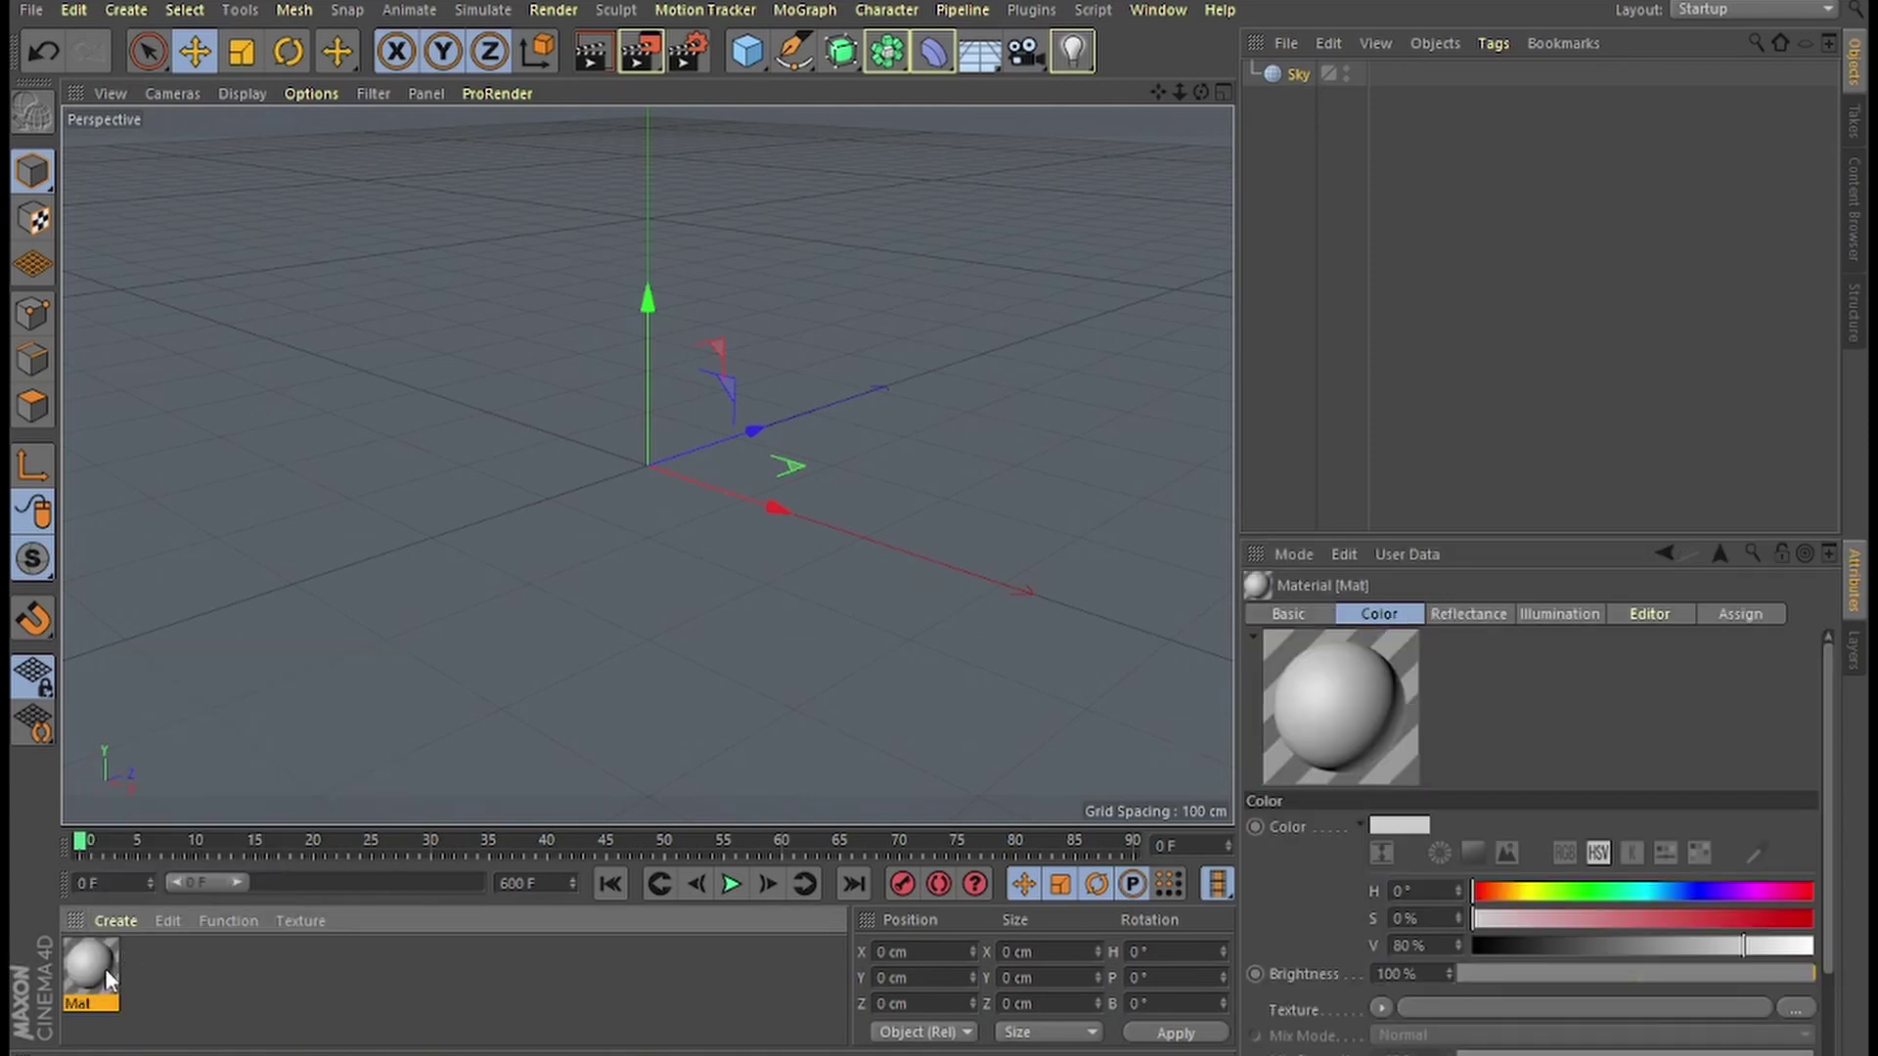
{"action": "double_click", "coordinate": [108, 979]}
{"action": "type", "text": "Sky"}
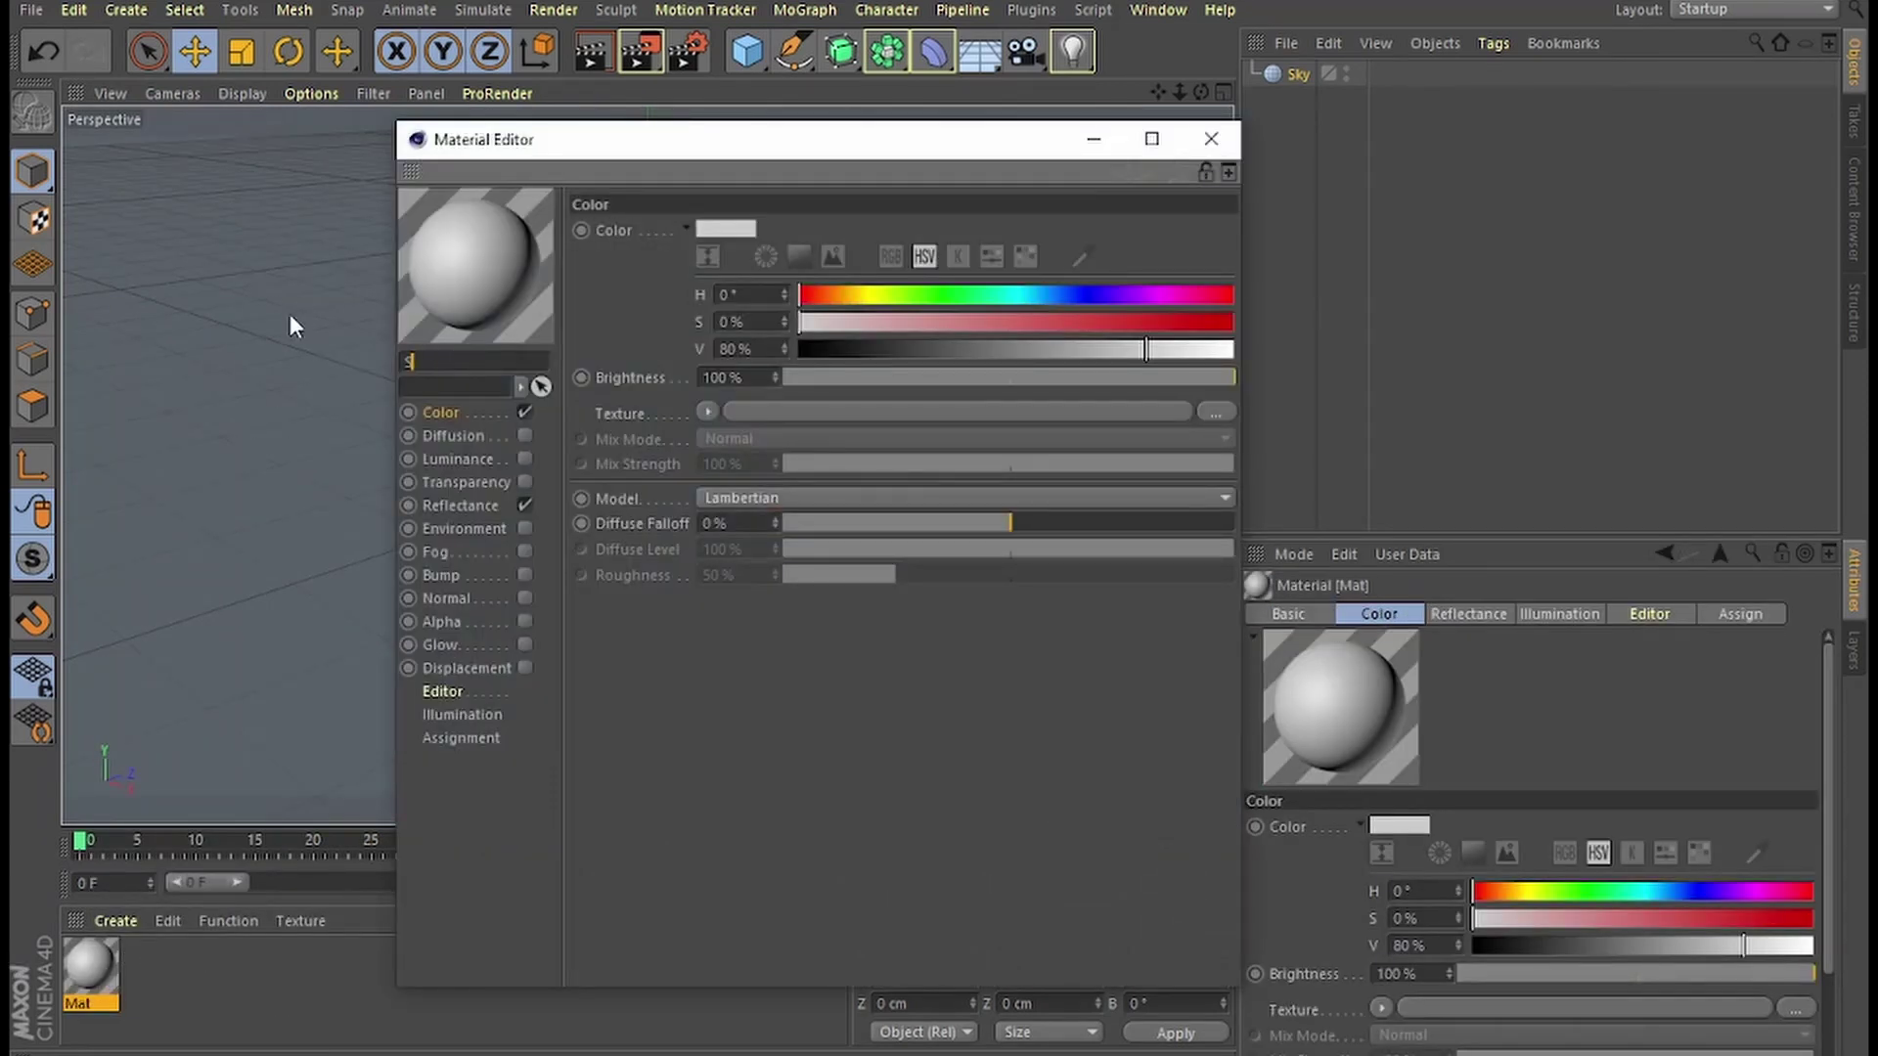
Turn off the Sky material's Color and Reflectance channels and enable Luminance.
{"action": "left_click", "coordinate": [524, 412]}
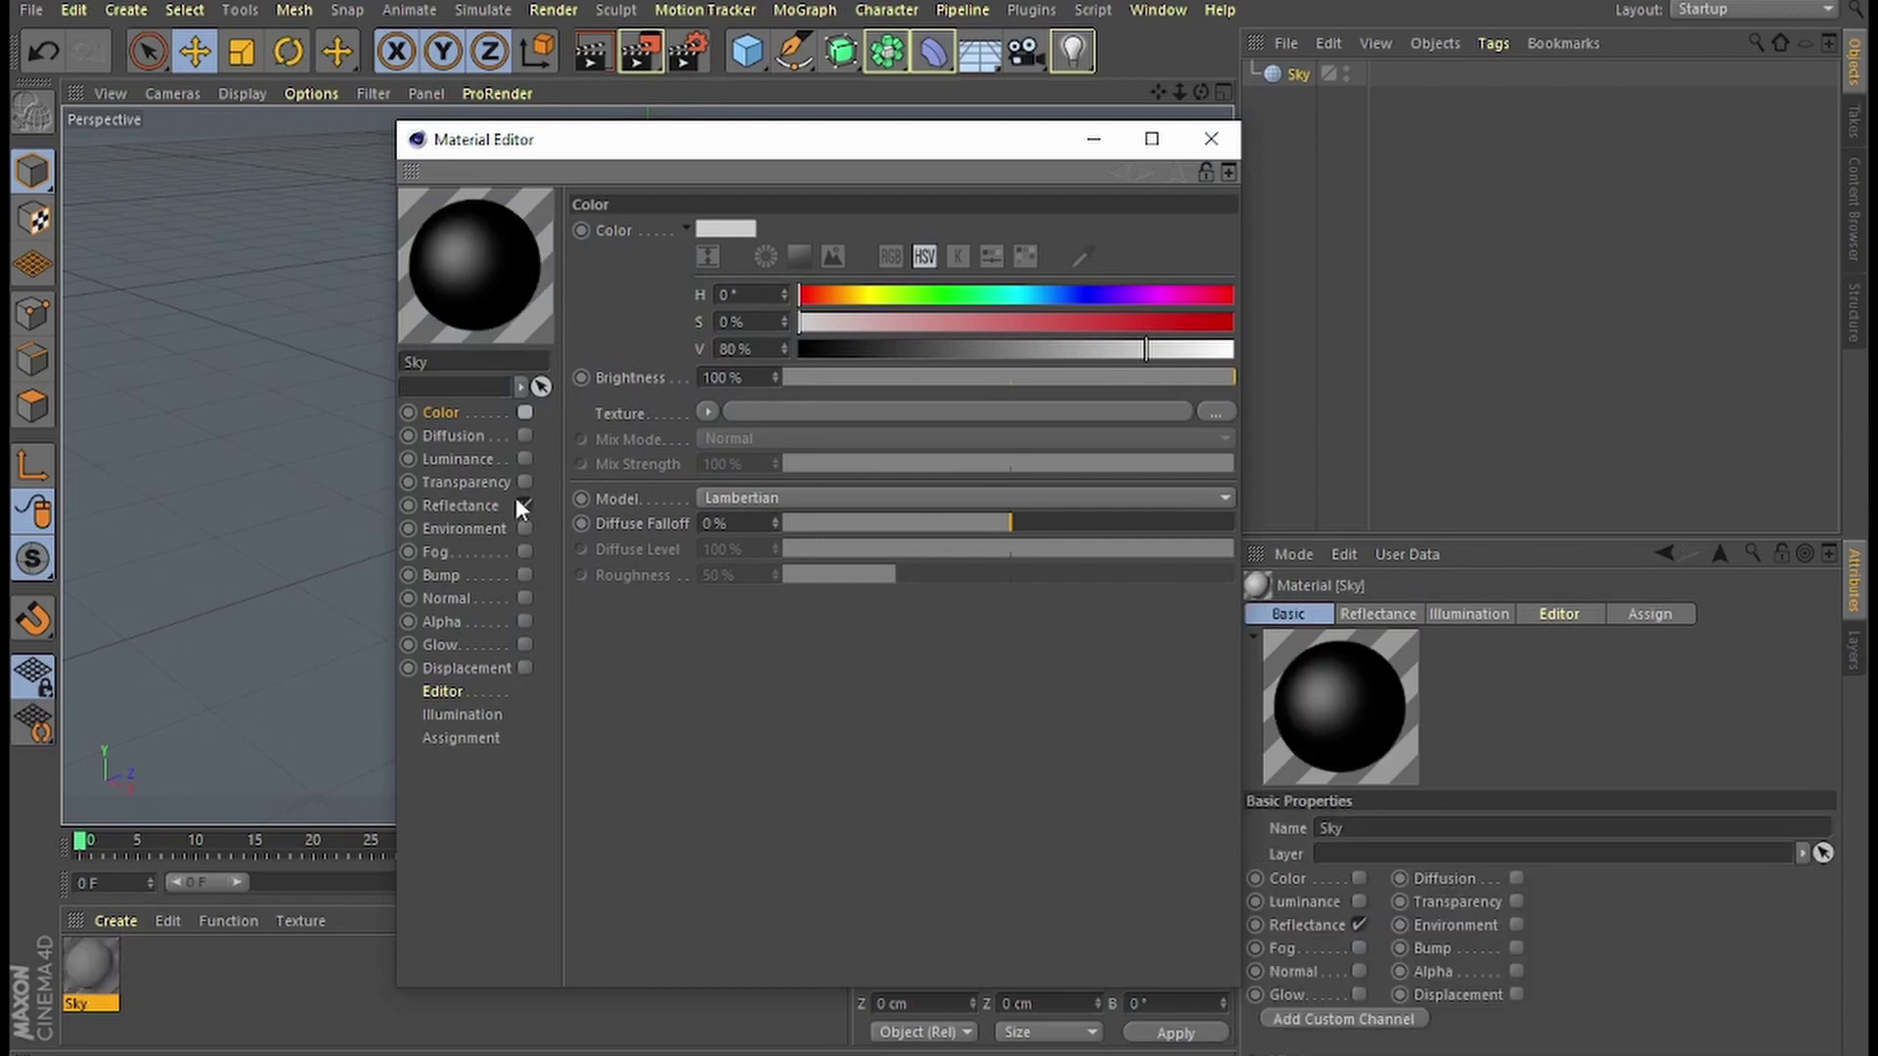
{"action": "left_click", "coordinate": [523, 505]}
{"action": "left_click", "coordinate": [525, 460]}
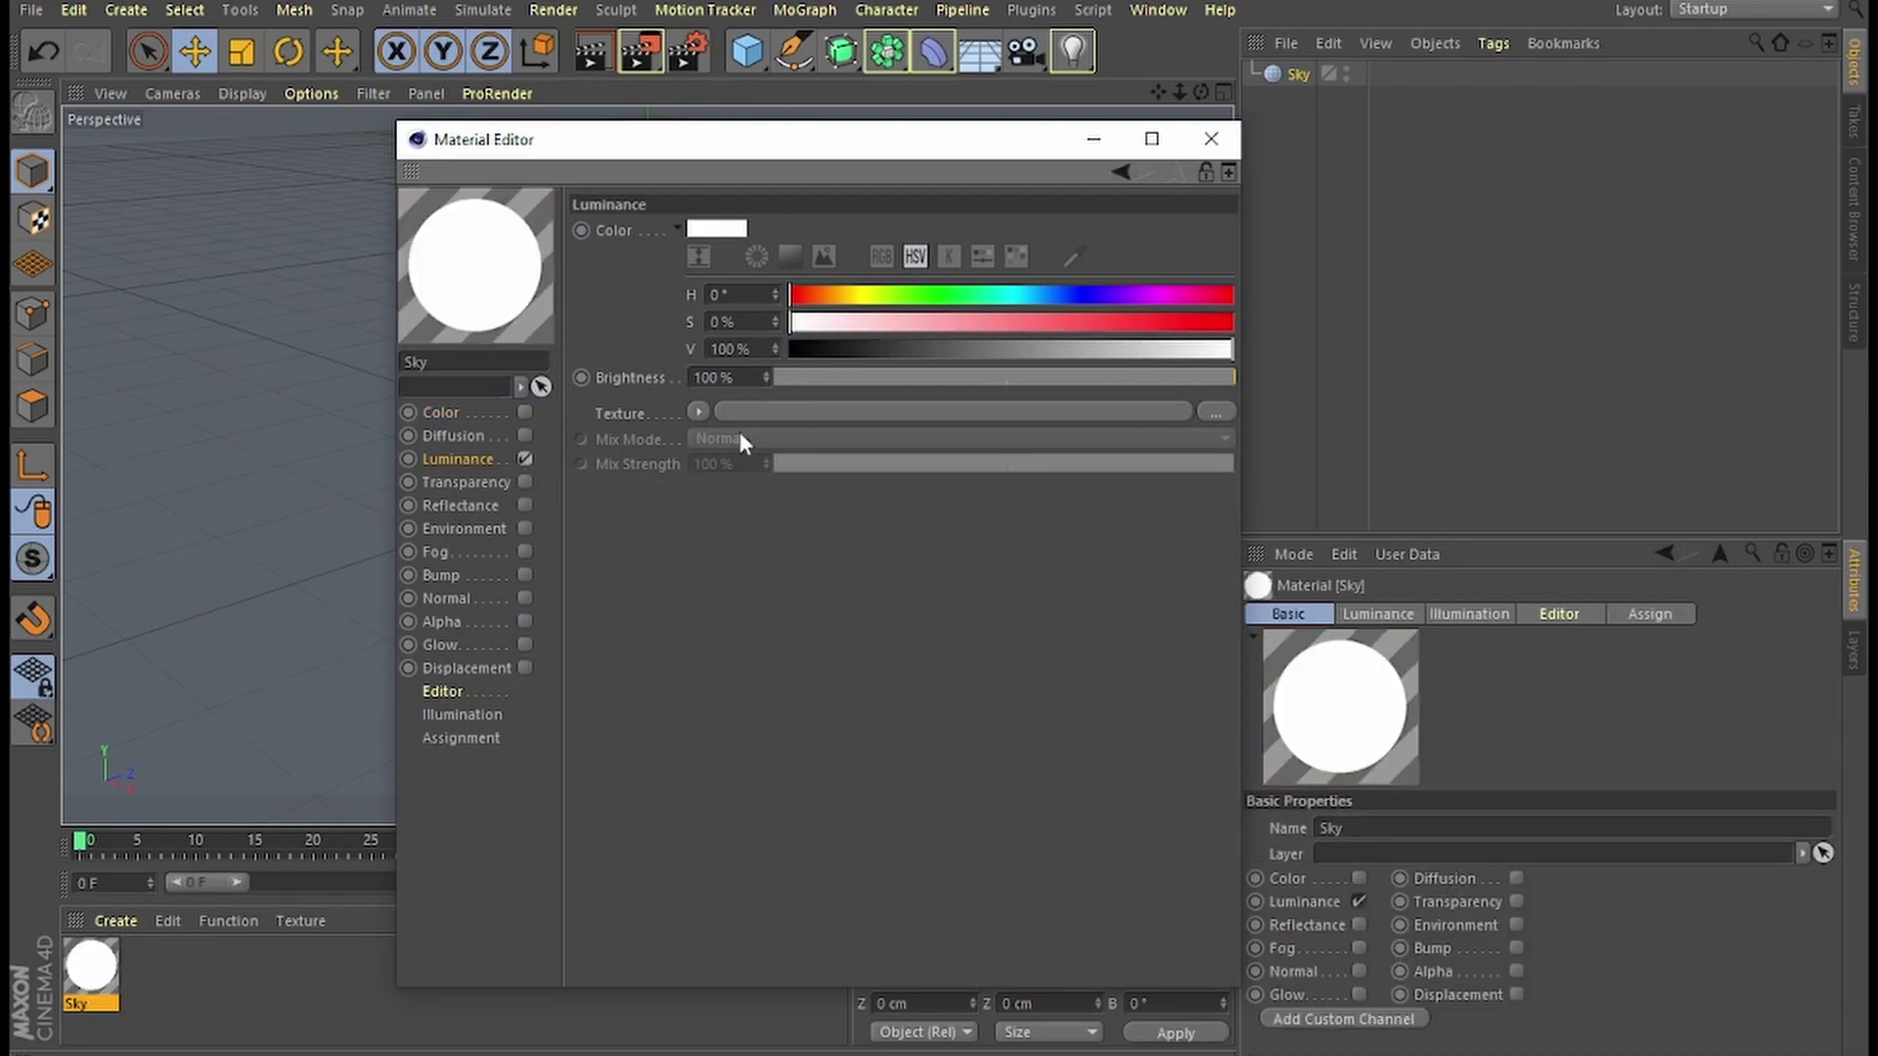
Load WishyWashy Background.mp4 as the Sky material's luminance texture and adjust the material's editor display options.
{"action": "left_click", "coordinate": [698, 410]}
{"action": "left_click", "coordinate": [729, 461]}
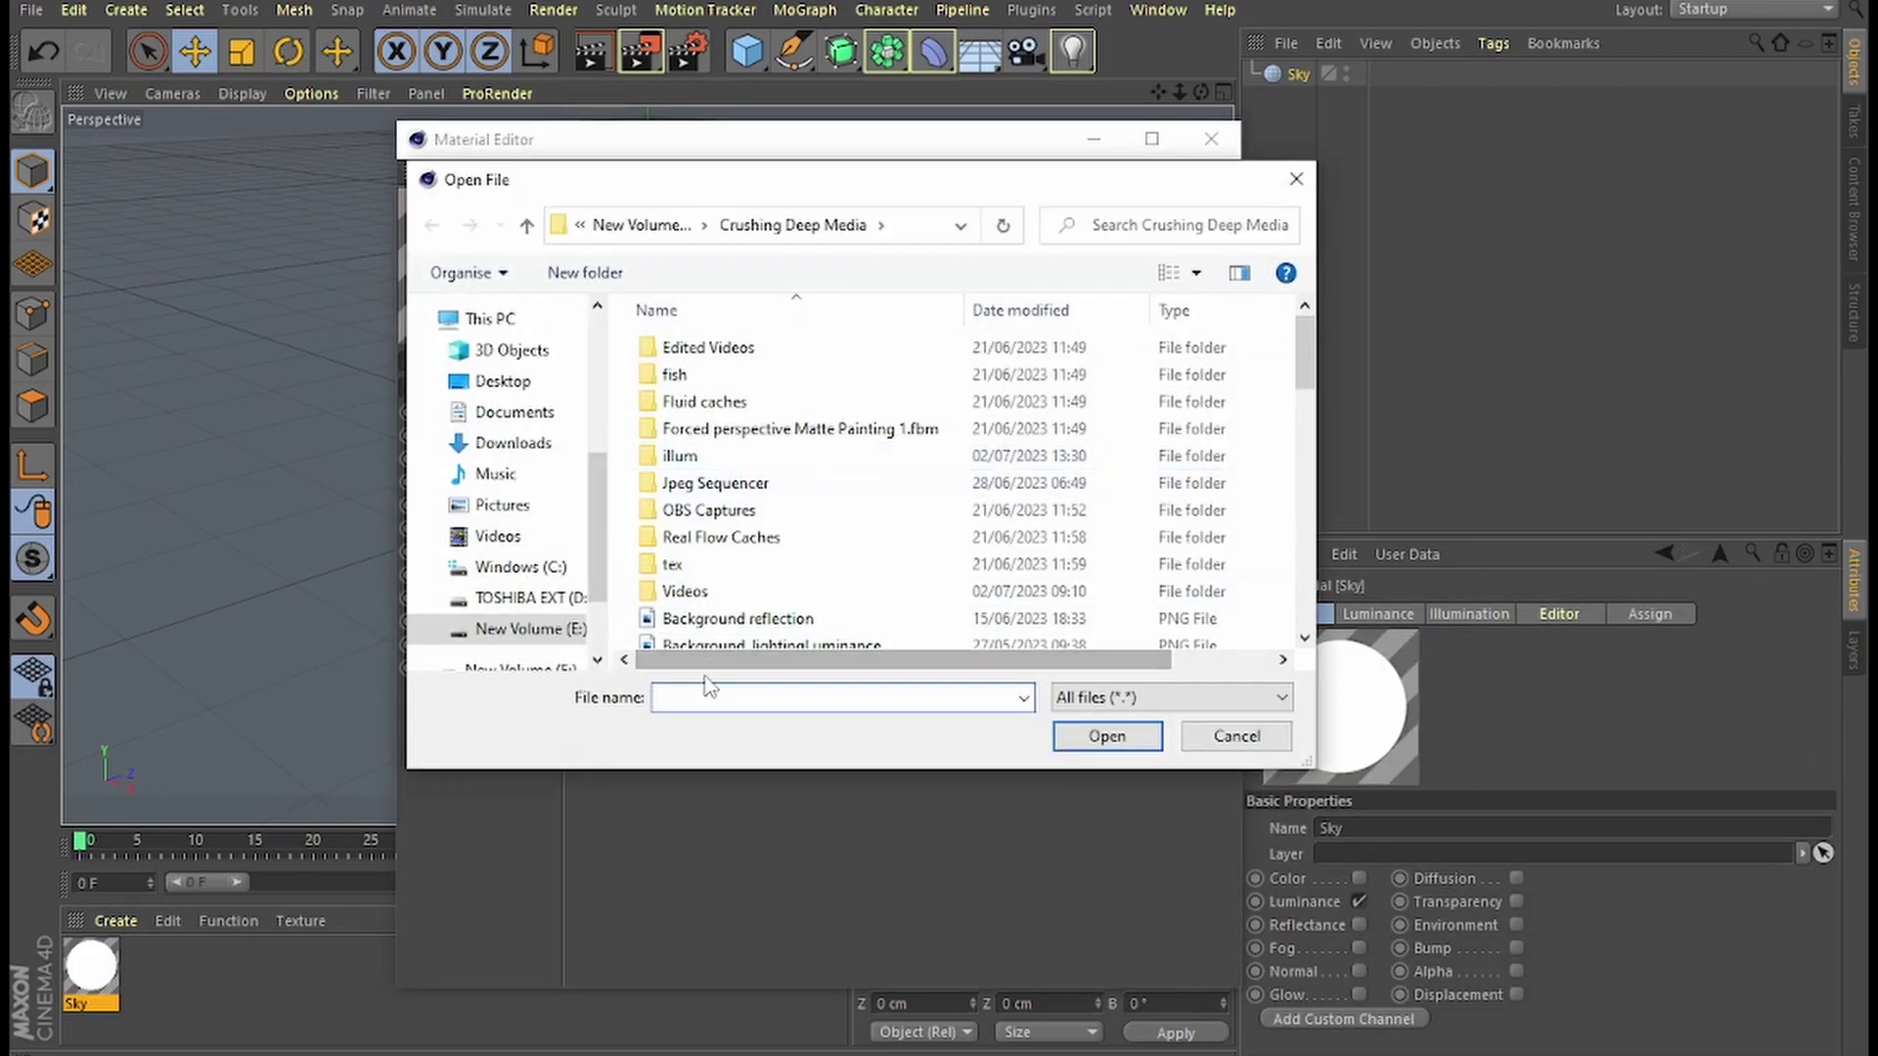
{"action": "type", "text": "w"}
{"action": "left_click", "coordinate": [724, 722]}
{"action": "left_click", "coordinate": [1065, 737]}
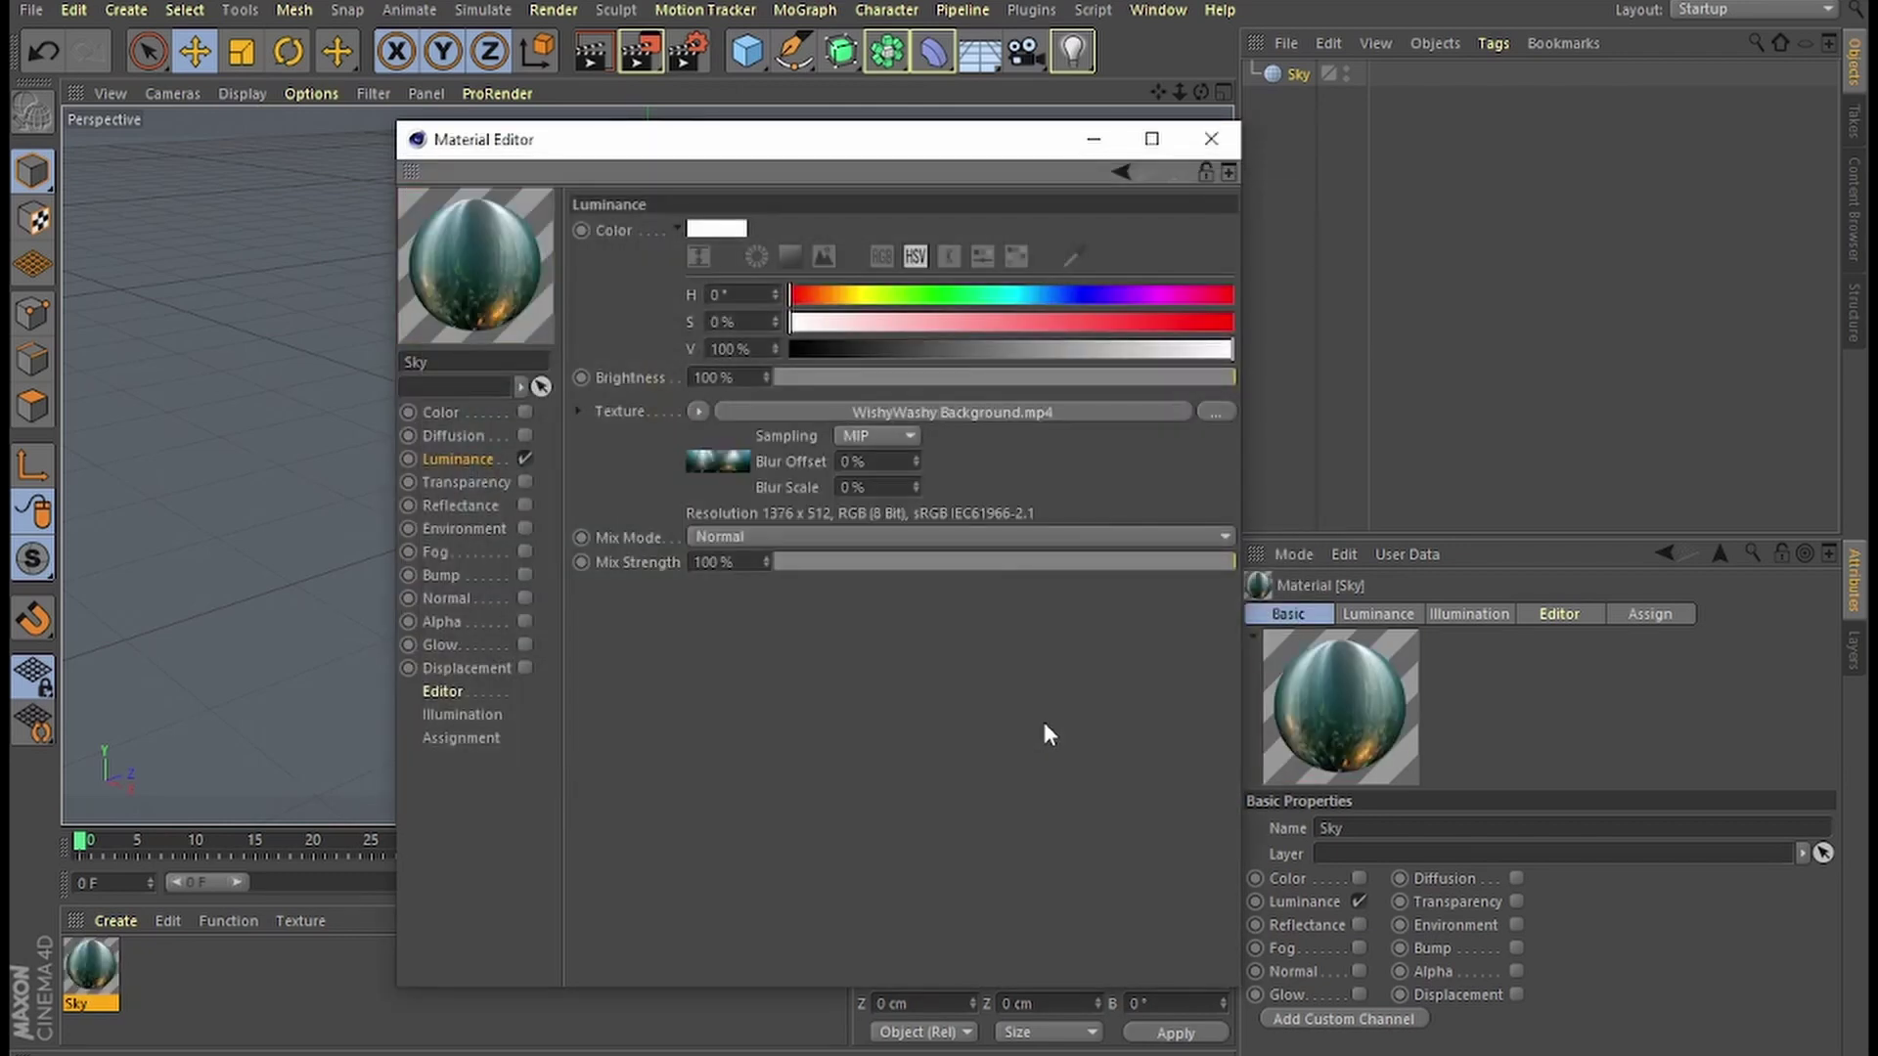
{"action": "left_click", "coordinate": [442, 691]}
{"action": "left_click", "coordinate": [742, 230]}
Set the luminance texture's blur offset and blur scale, and apply the Sky material to the Sky object.
{"action": "left_click", "coordinate": [466, 458]}
{"action": "left_click_drag", "start_coordinate": [858, 462], "coordinate": [815, 509]}
{"action": "type", "text": "5"}
{"action": "type", "text": "2"}
{"action": "left_click", "coordinate": [1216, 143]}
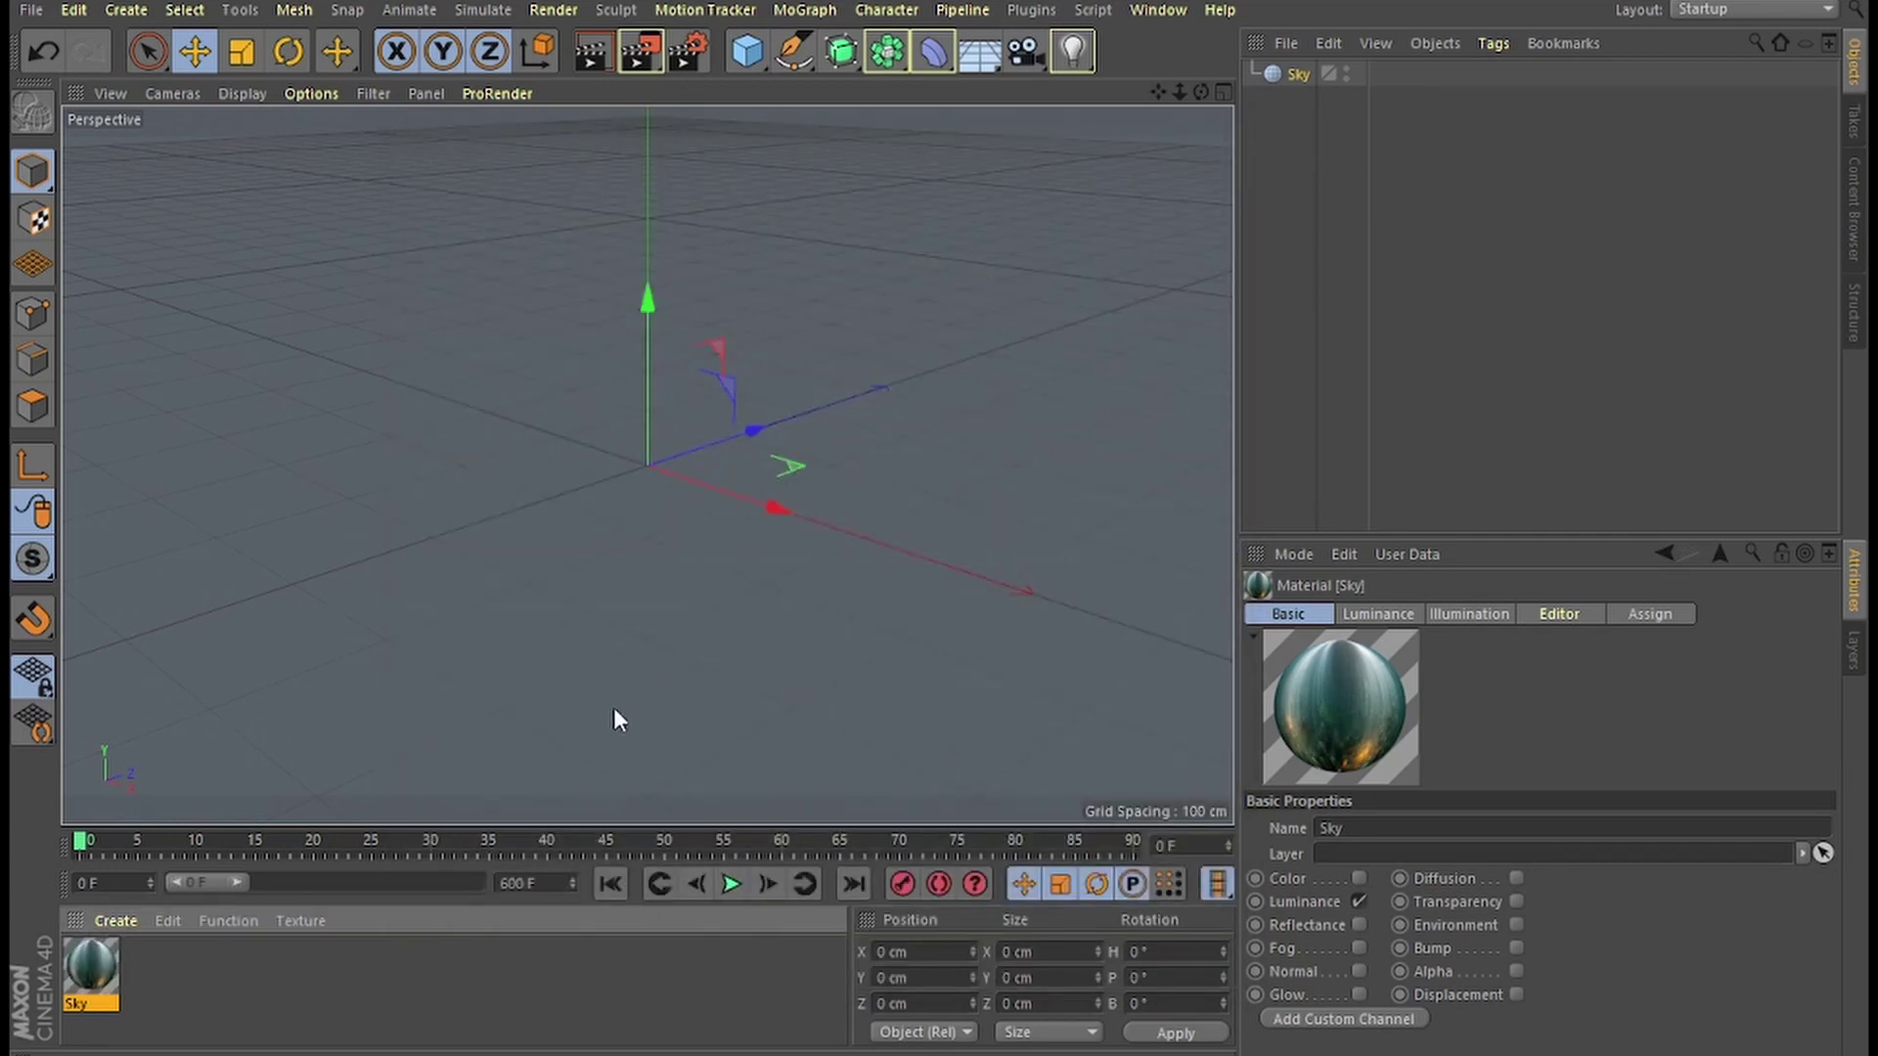
{"action": "left_click_drag", "start_coordinate": [93, 973], "coordinate": [1294, 76]}
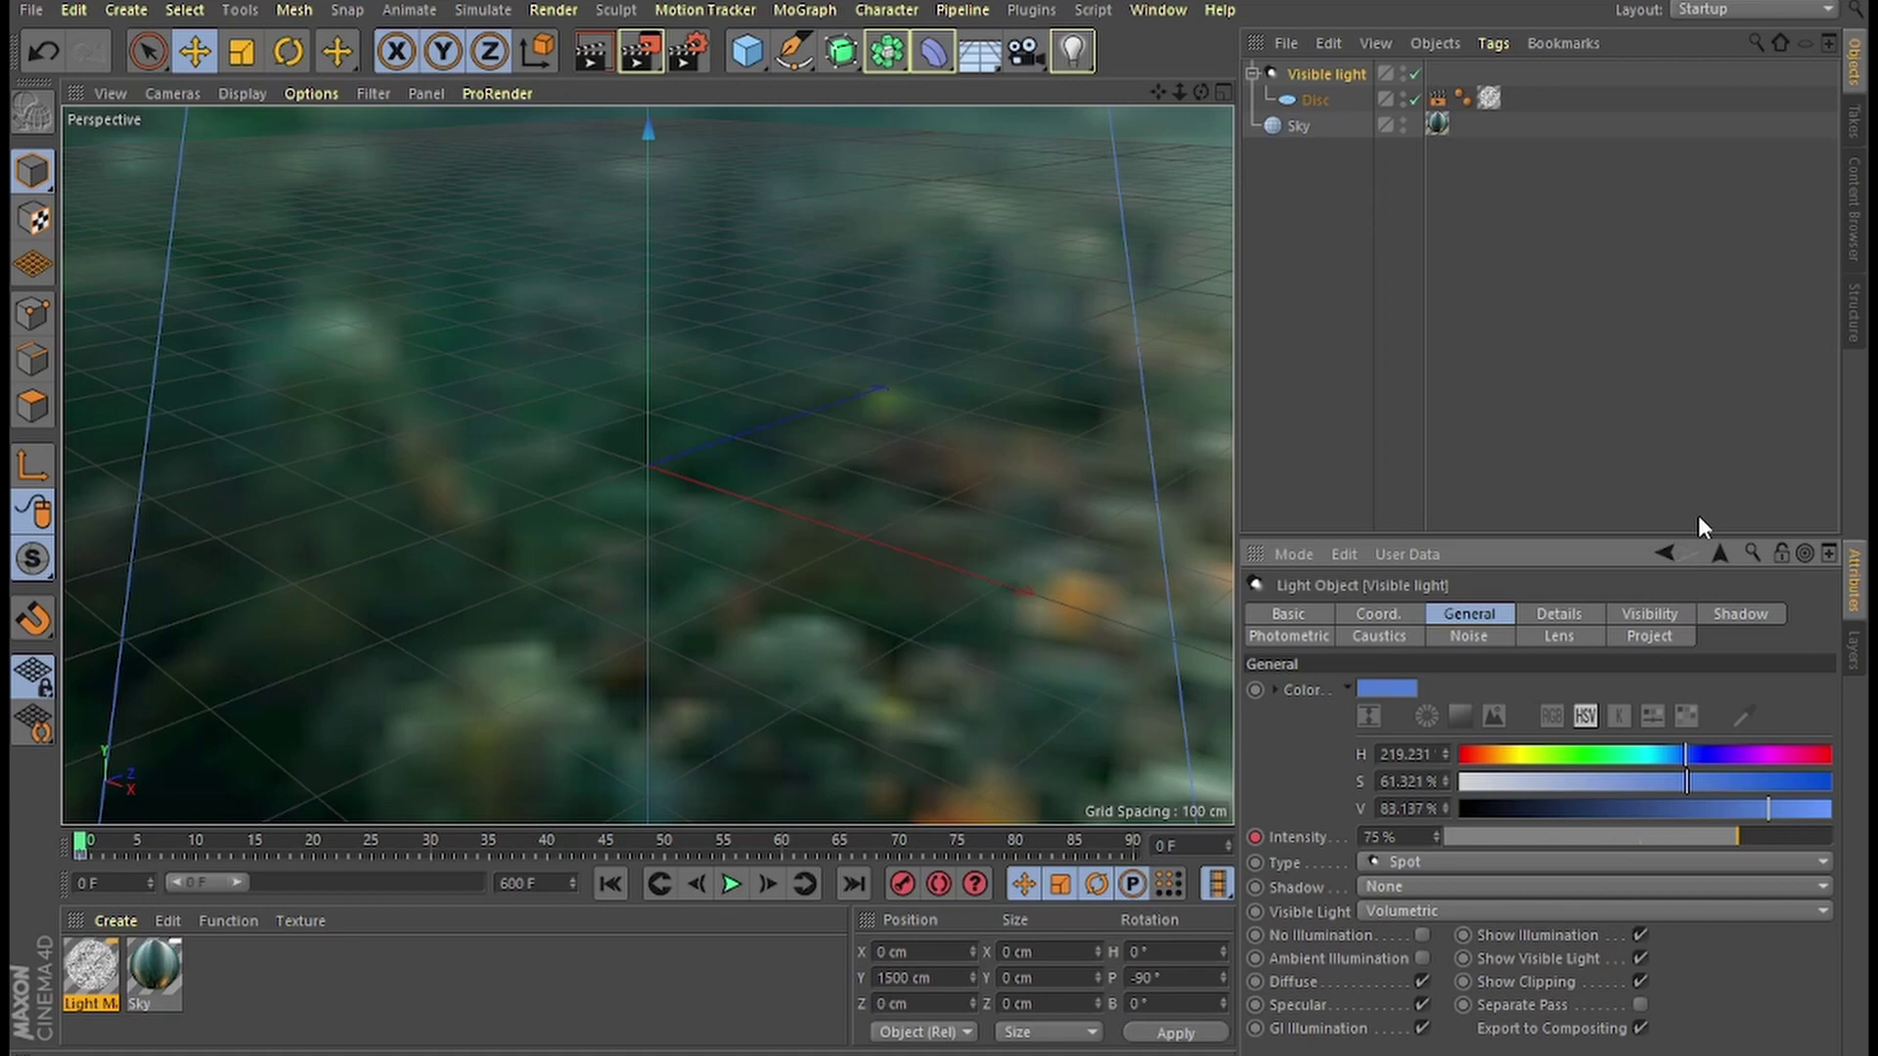
Add a standard camera to the scene.
{"action": "left_click", "coordinate": [126, 10]}
{"action": "mouse_move", "coordinate": [154, 252]}
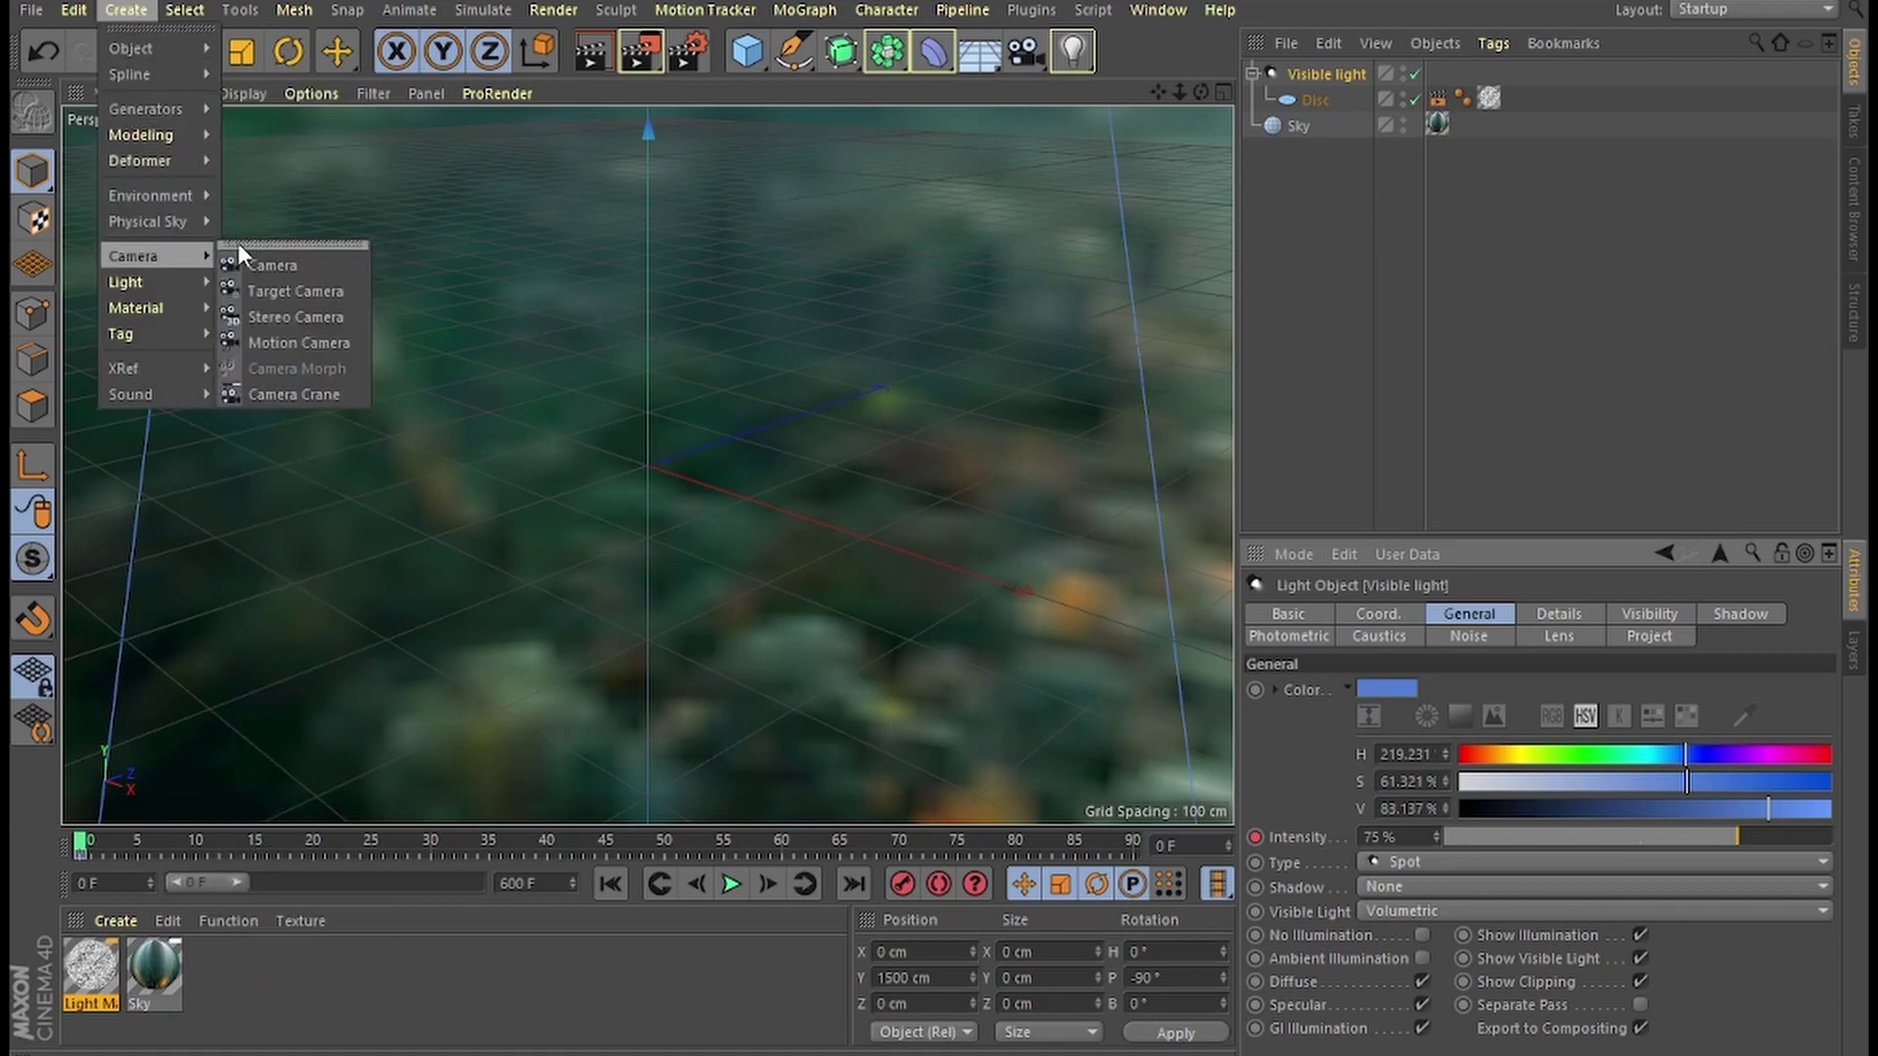
{"action": "left_click", "coordinate": [241, 245]}
Set the camera's Y position to 100 cm and its pitch rotation to -6°.
{"action": "left_click", "coordinate": [1403, 616]}
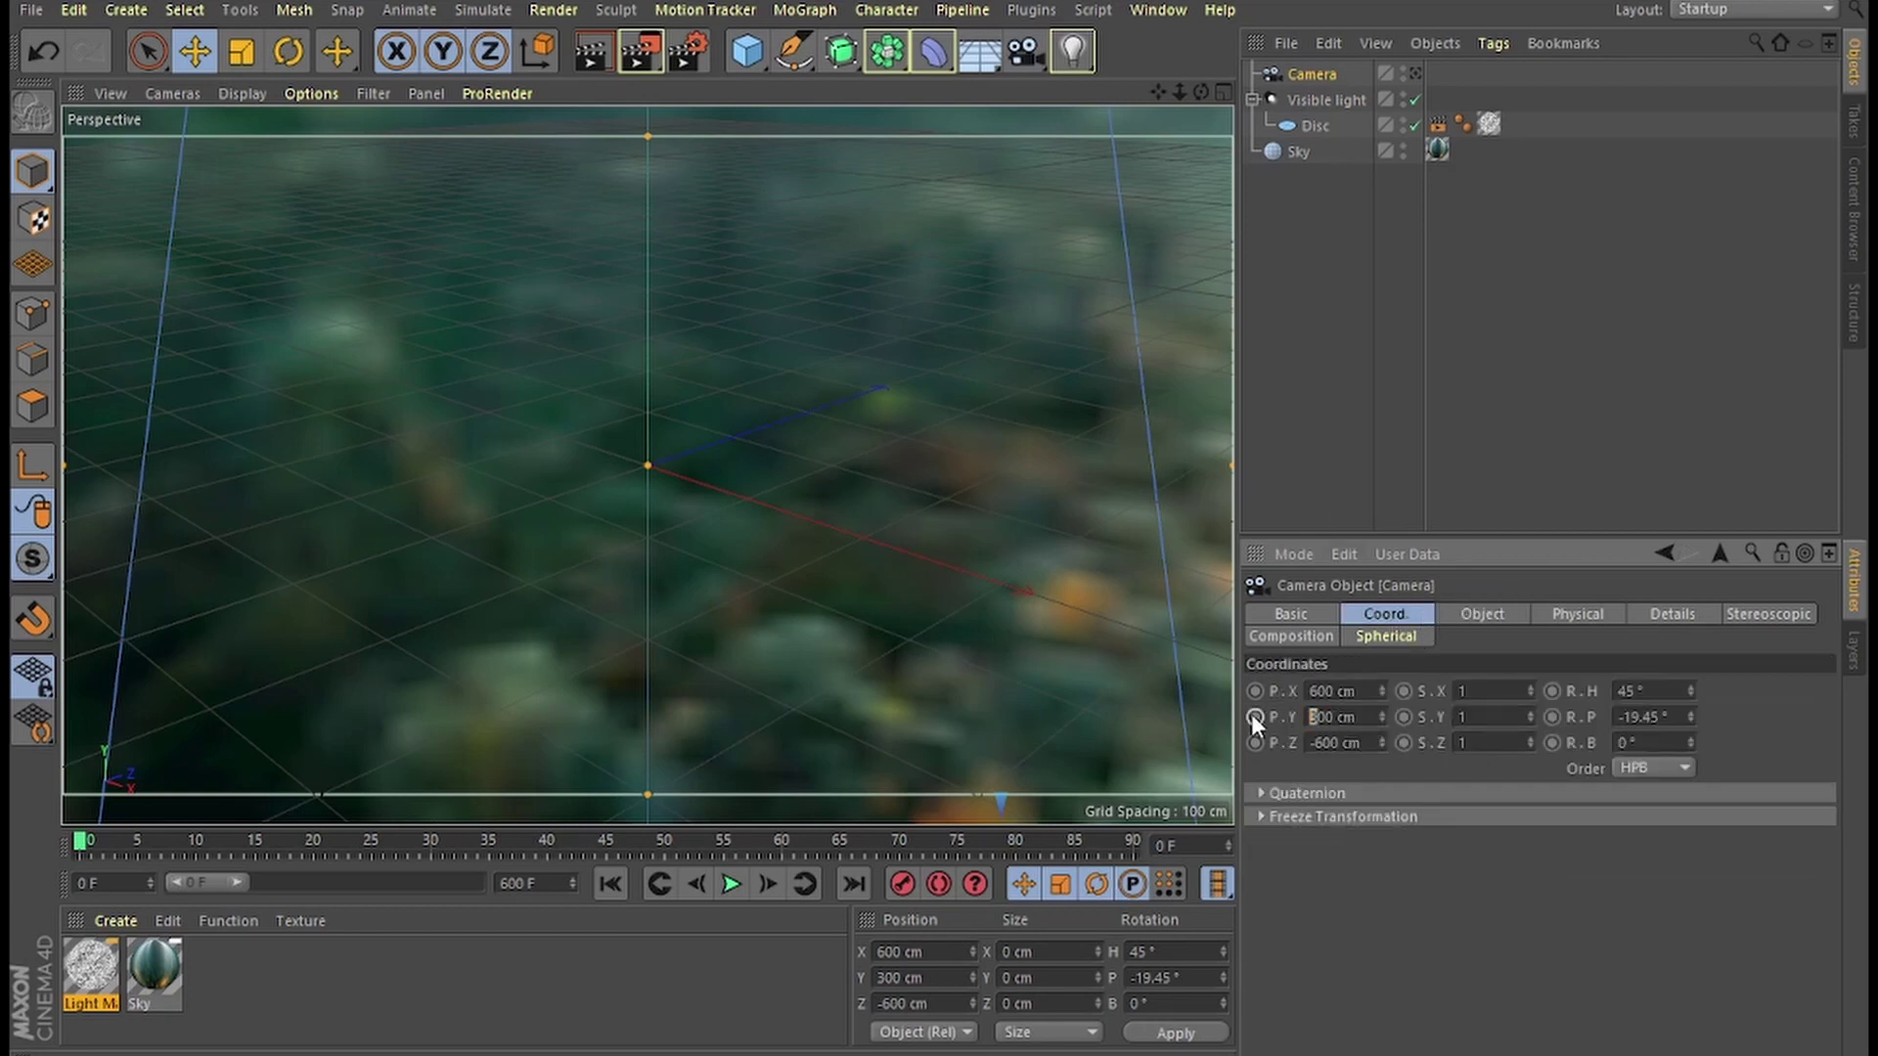
{"action": "type", "text": "1"}
{"action": "key", "text": "Return"}
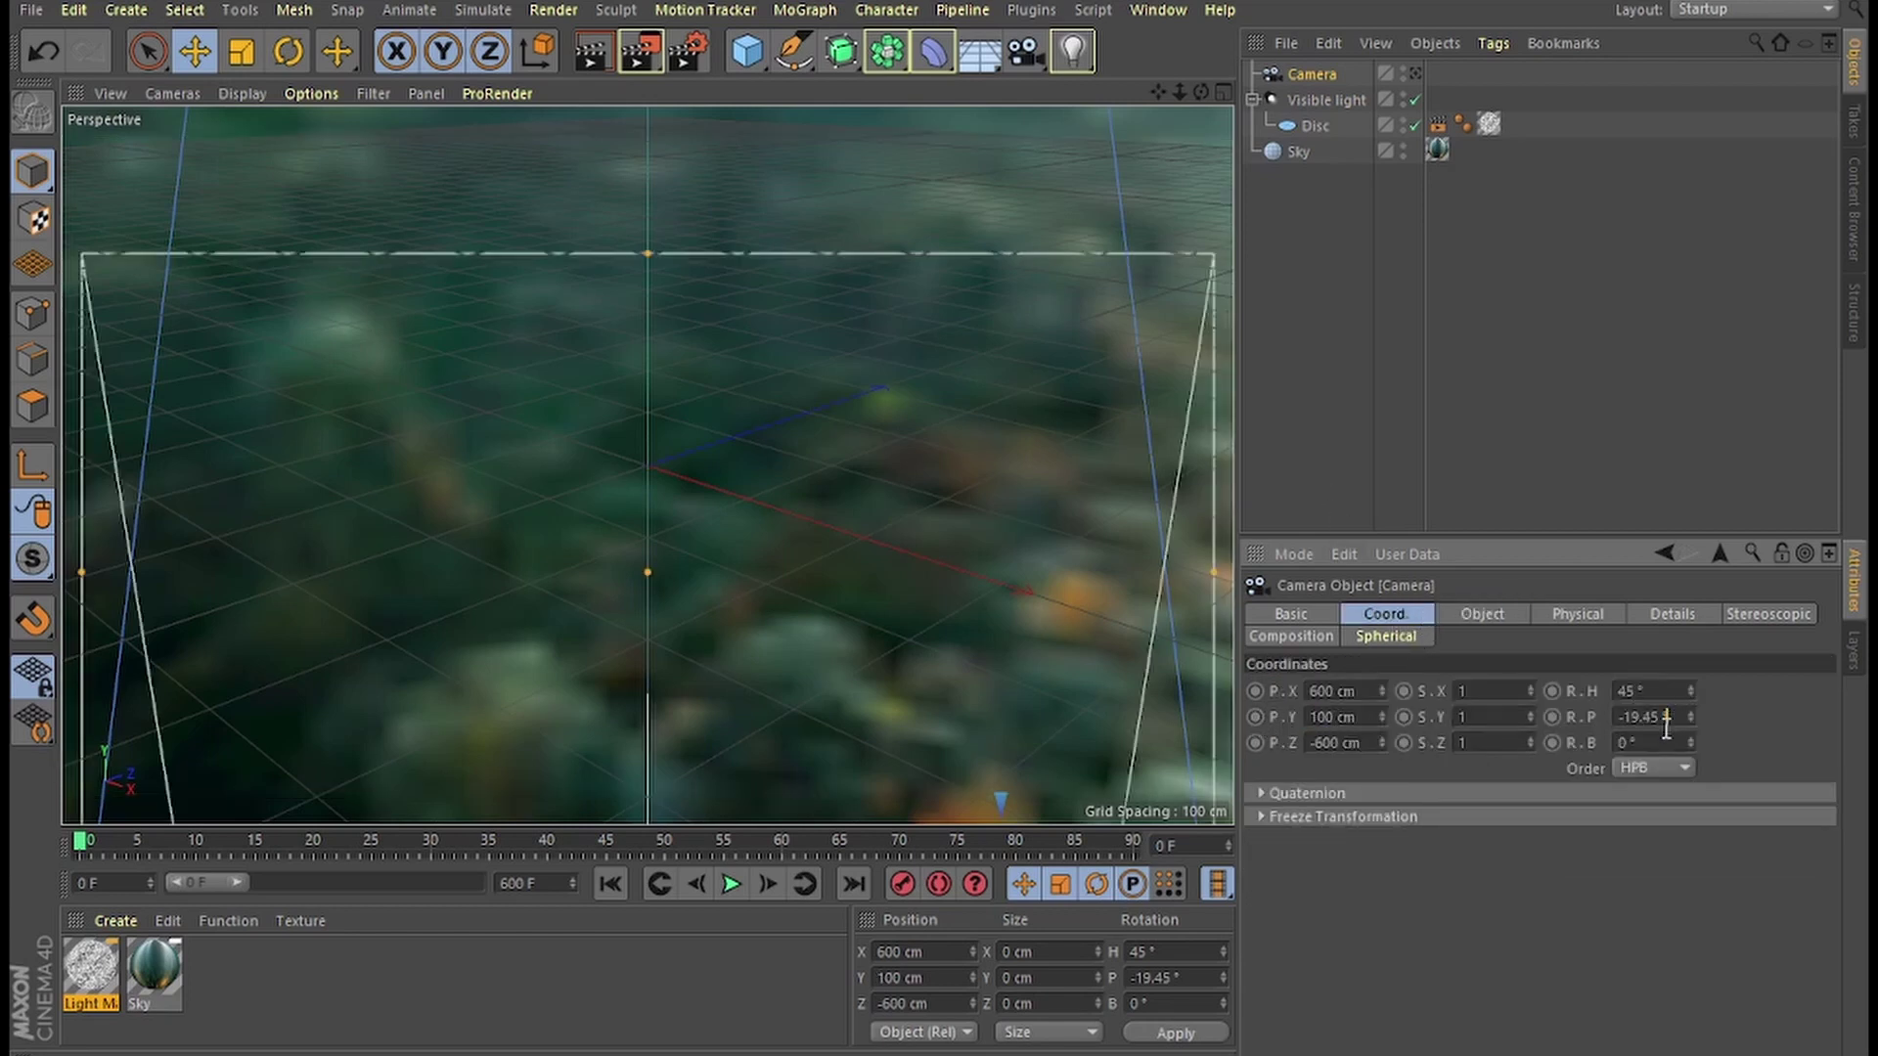
{"action": "left_click_drag", "start_coordinate": [1667, 722], "coordinate": [1624, 766]}
{"action": "type", "text": "6"}
{"action": "key", "text": "Return"}
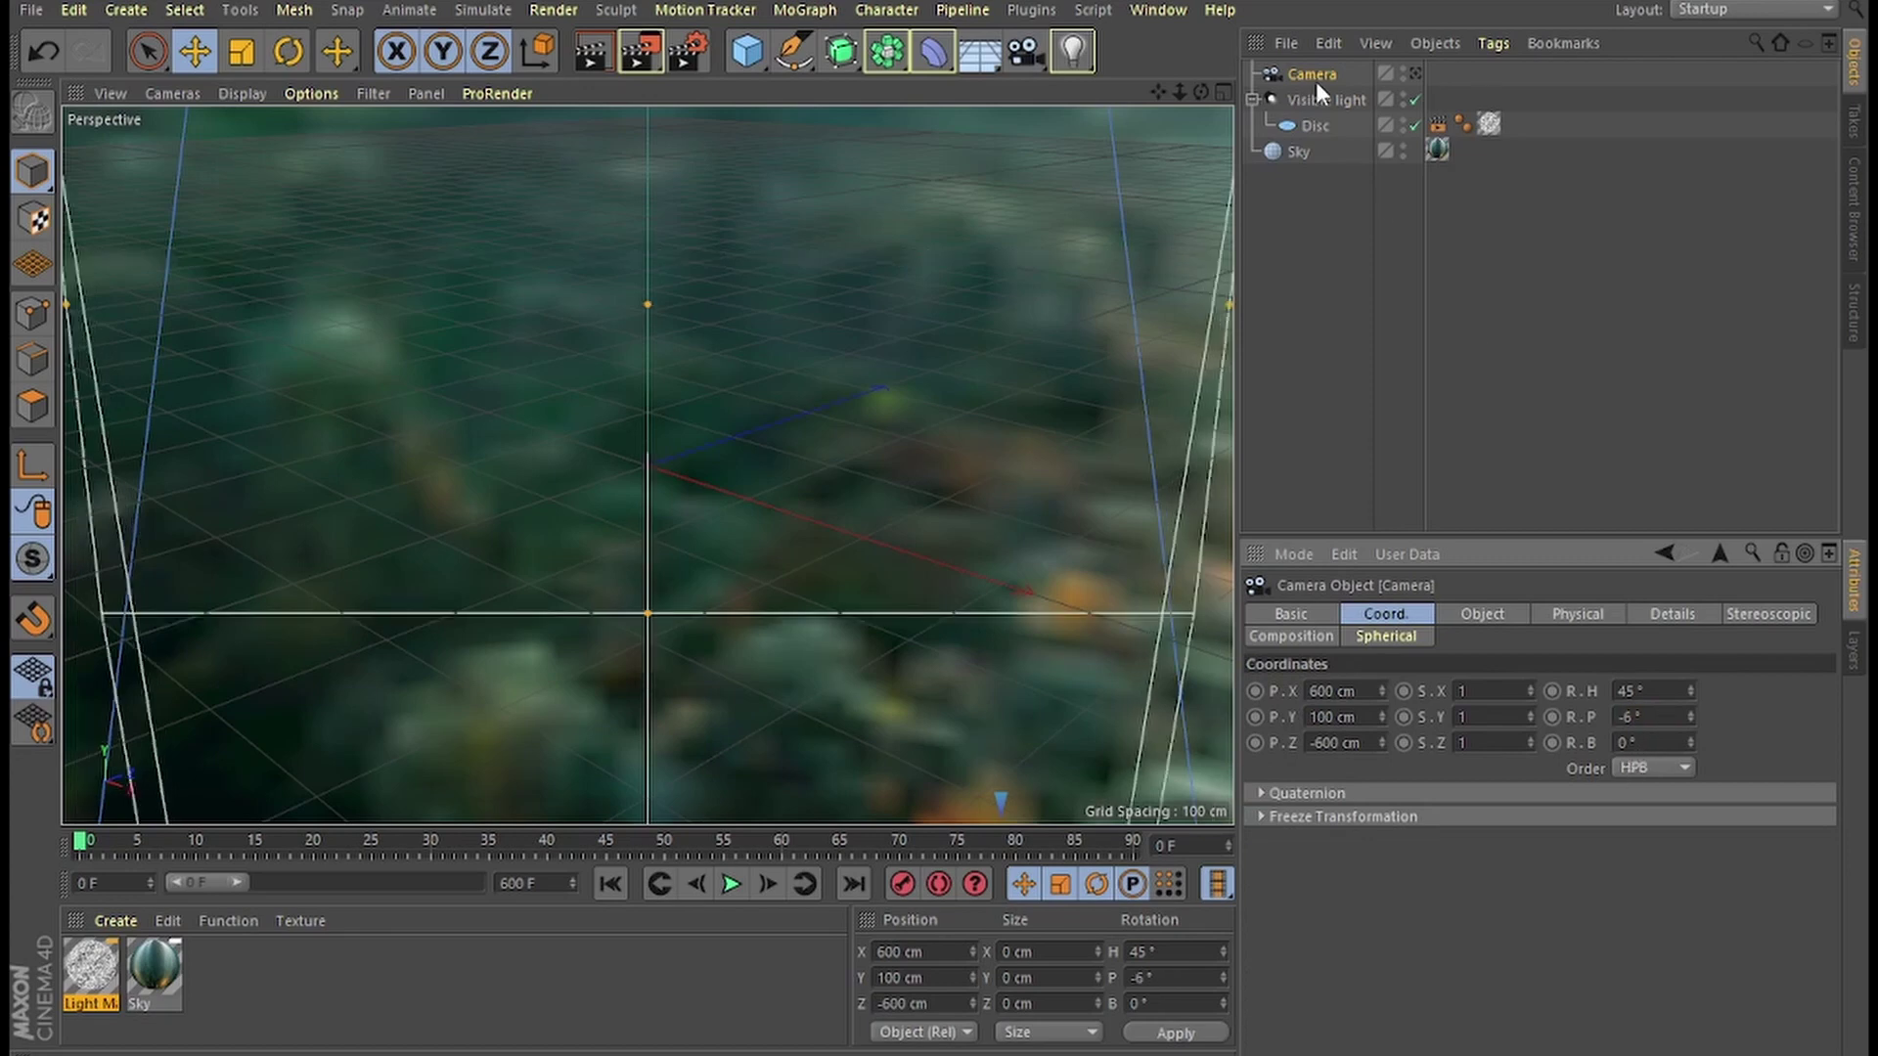
Look through the new camera and lock it in place with a Protection tag.
{"action": "left_click", "coordinate": [1416, 74]}
{"action": "right_click", "coordinate": [1295, 70]}
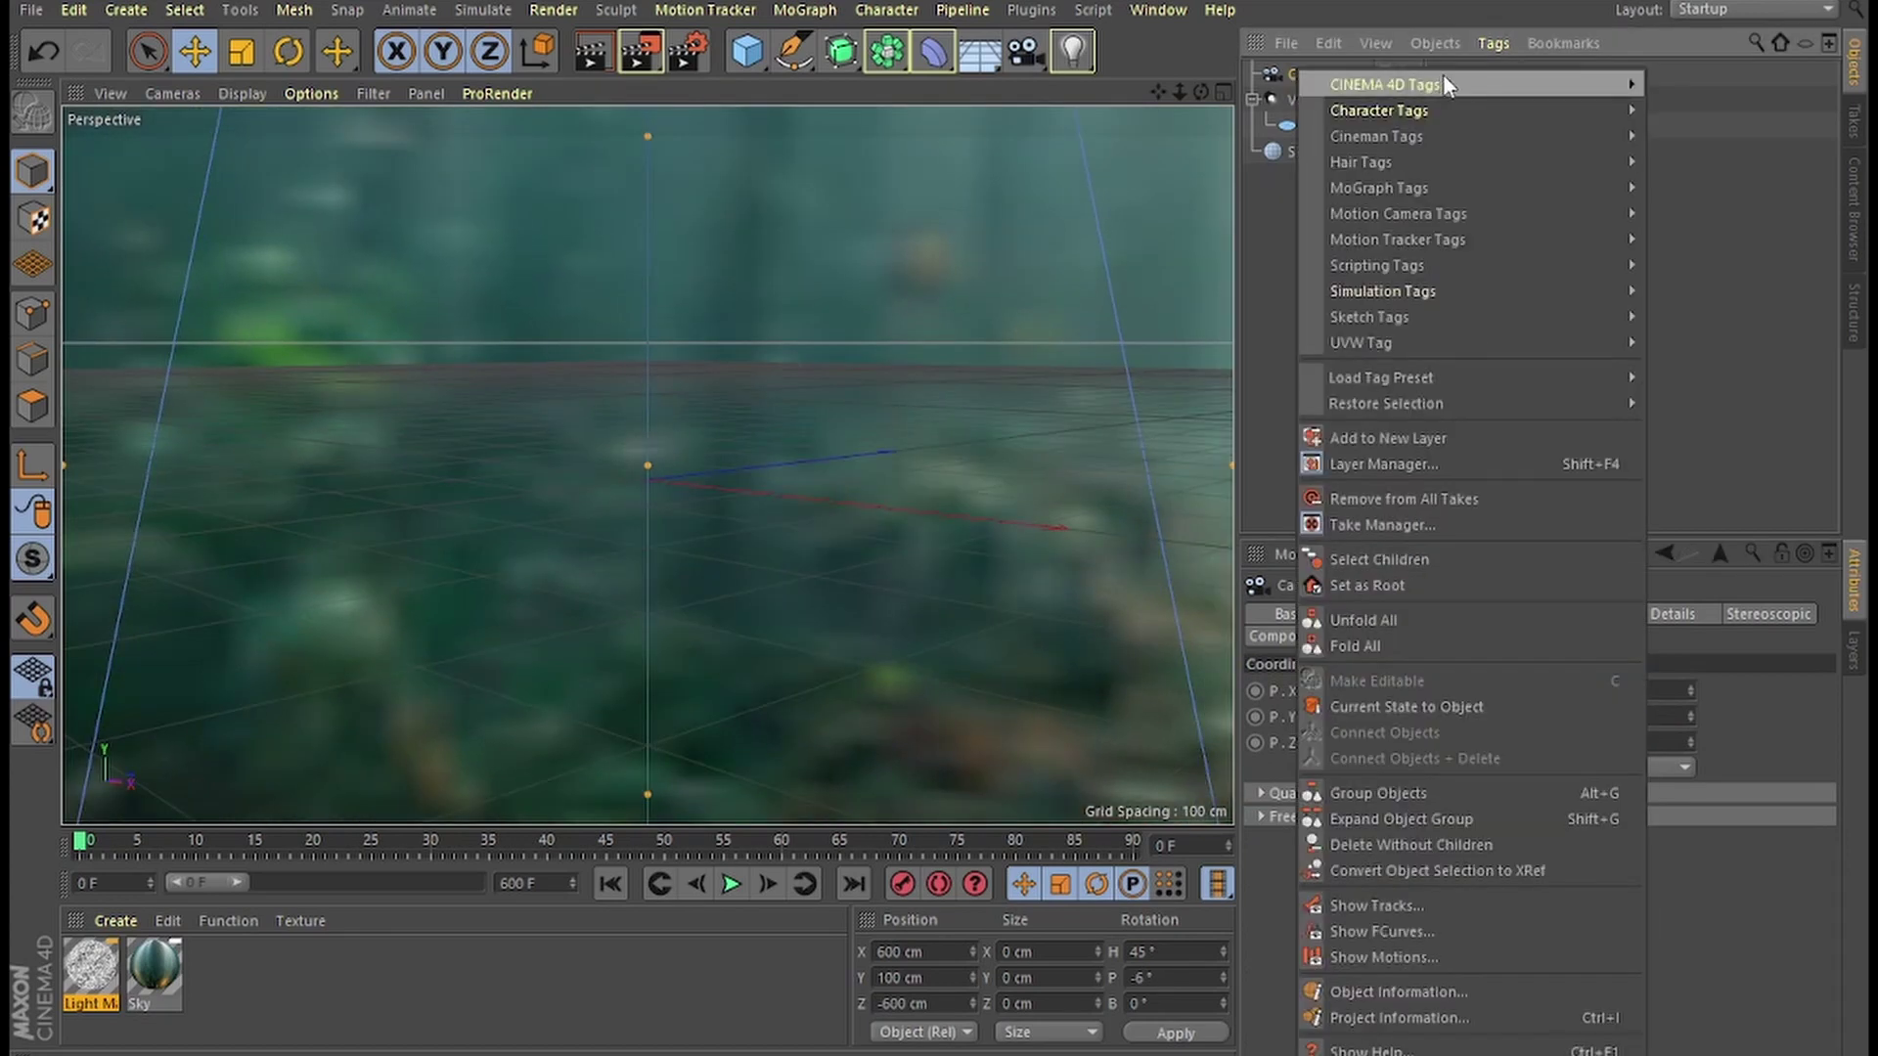
{"action": "mouse_move", "coordinate": [1445, 84]}
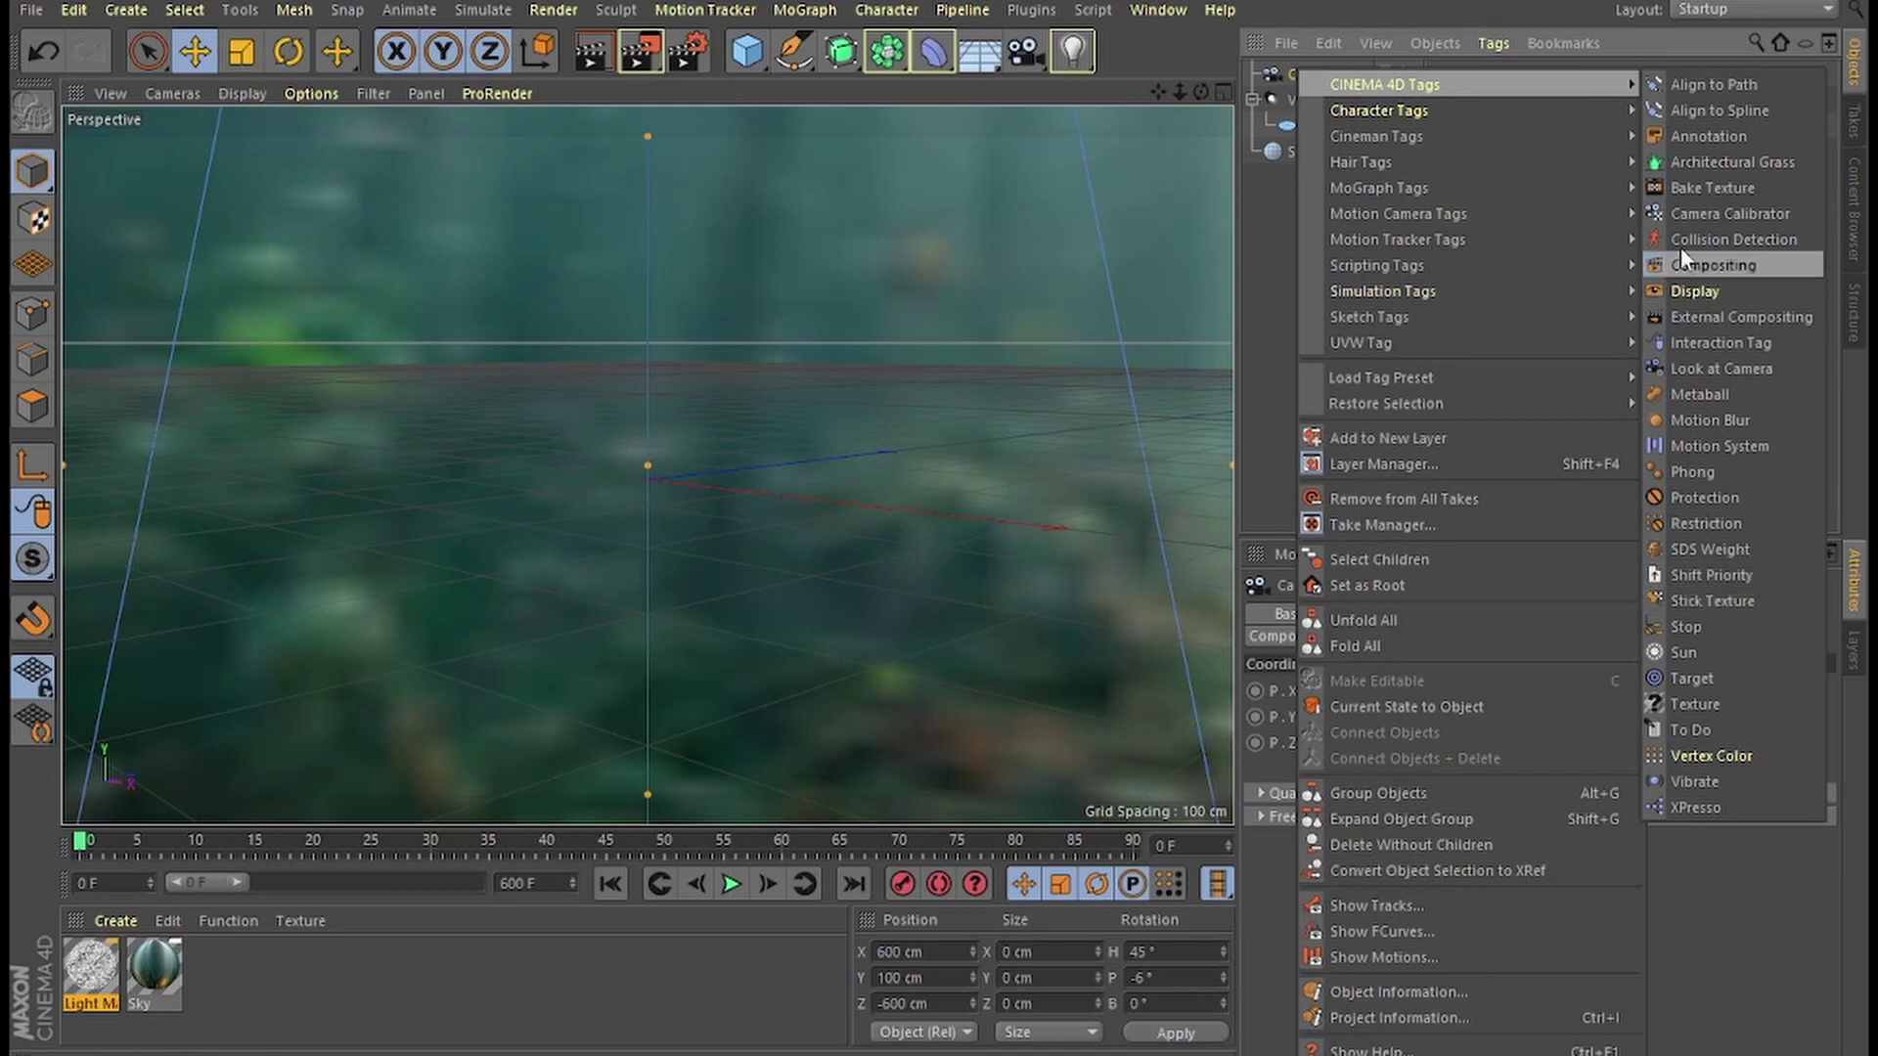
{"action": "left_click", "coordinate": [1745, 501]}
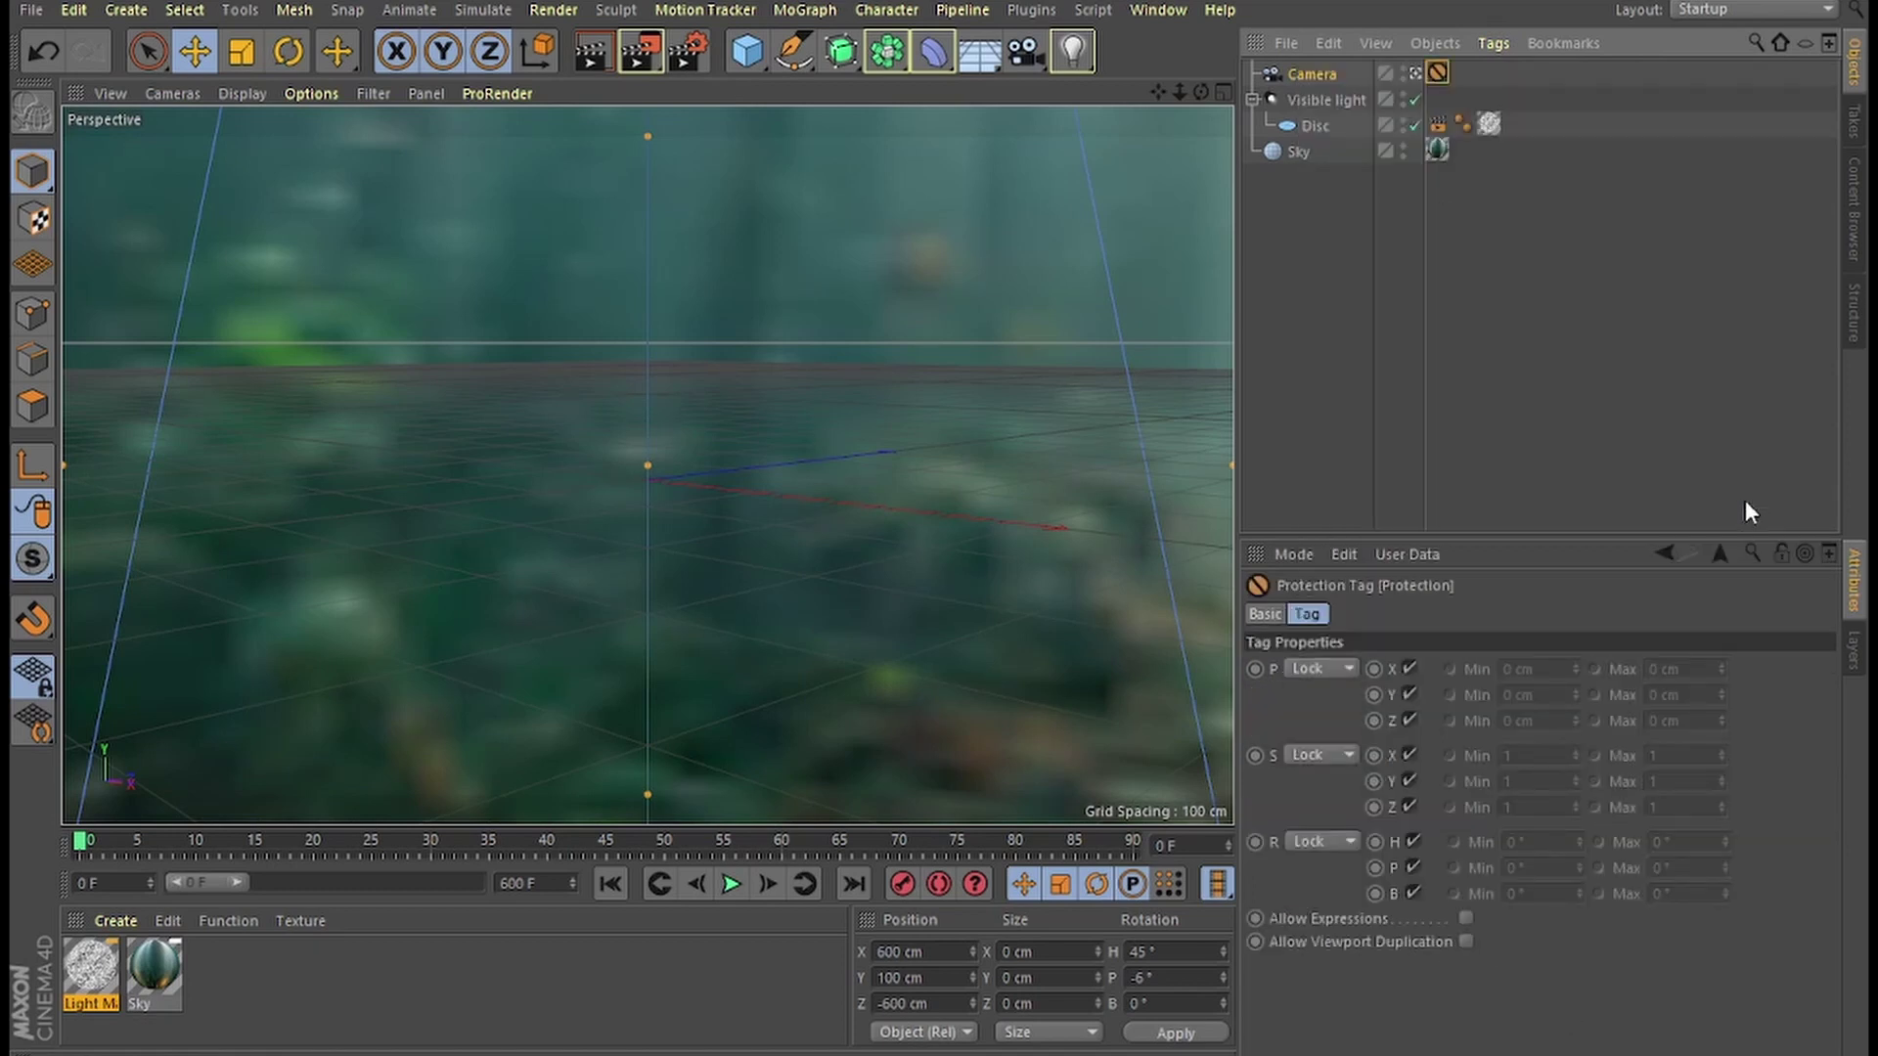
Add a null object and rename it Environment.
{"action": "left_click", "coordinate": [126, 9]}
{"action": "mouse_move", "coordinate": [147, 54]}
{"action": "left_click", "coordinate": [249, 57]}
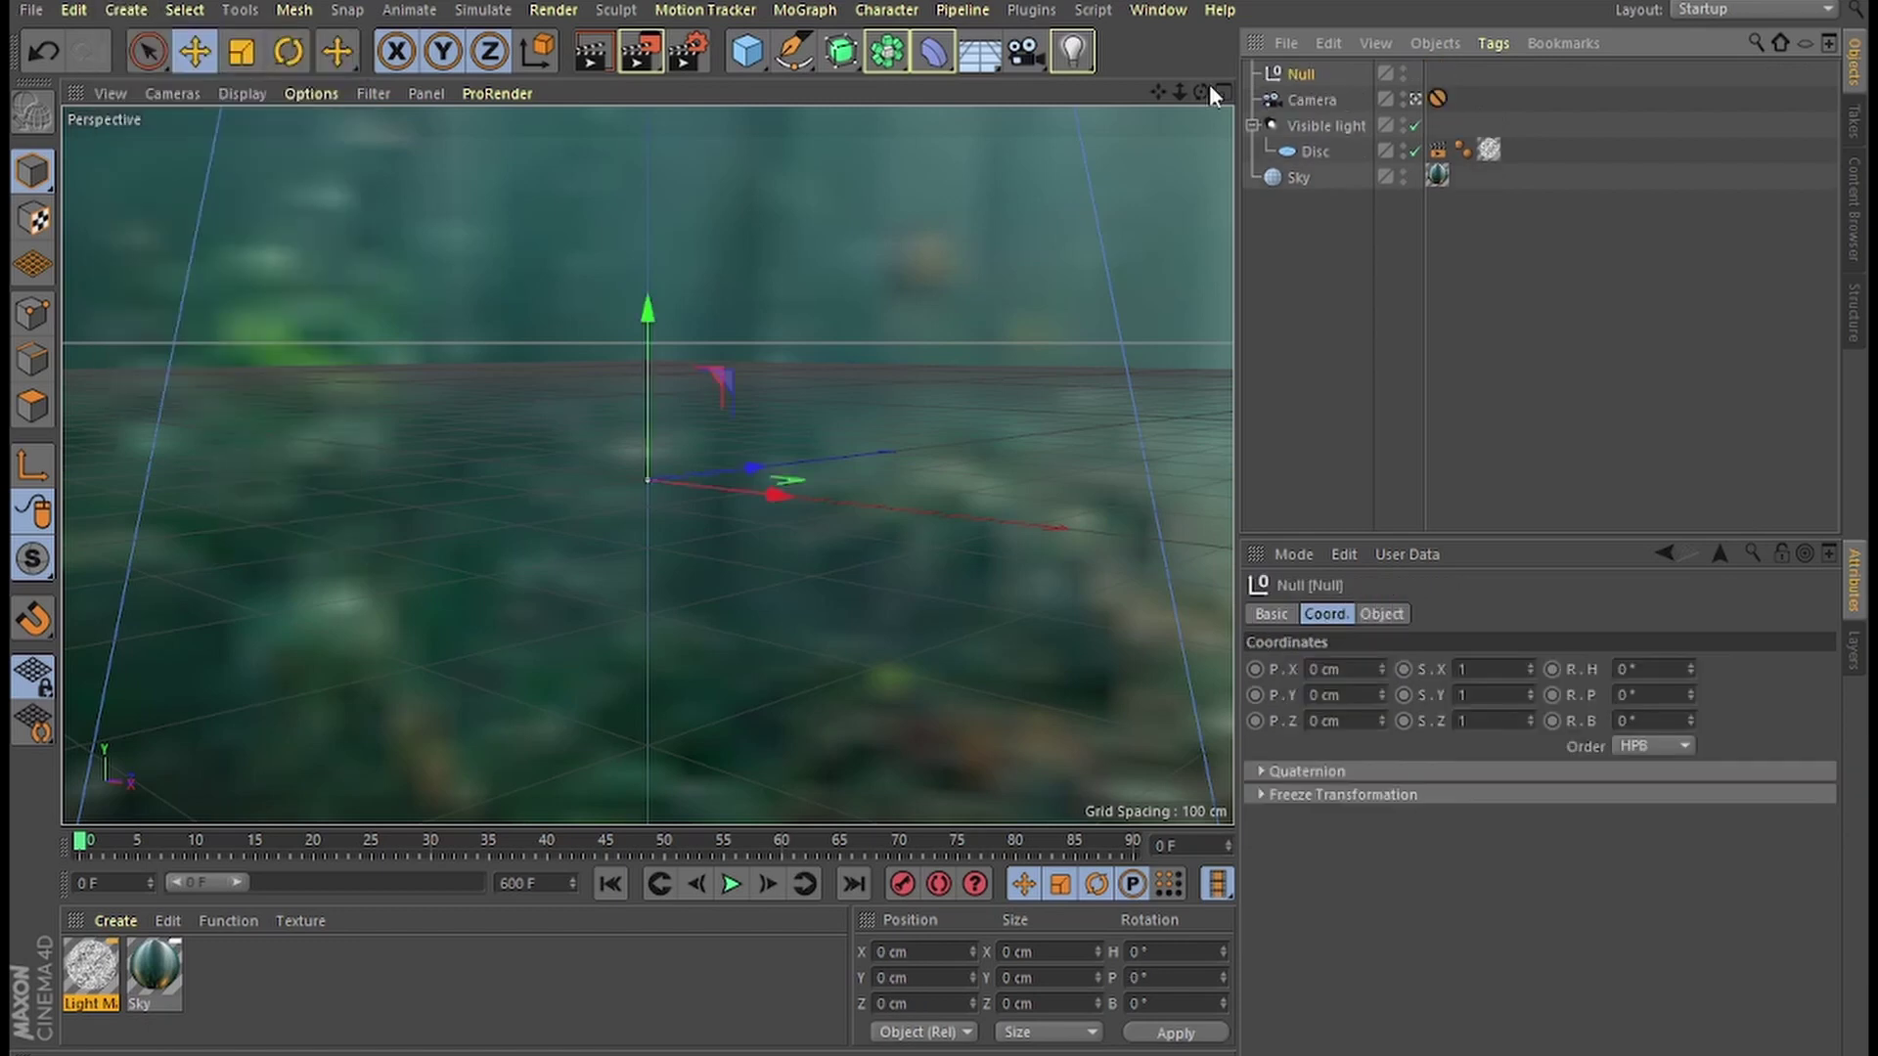
{"action": "double_click", "coordinate": [1303, 67]}
{"action": "type", "text": "Environ"}
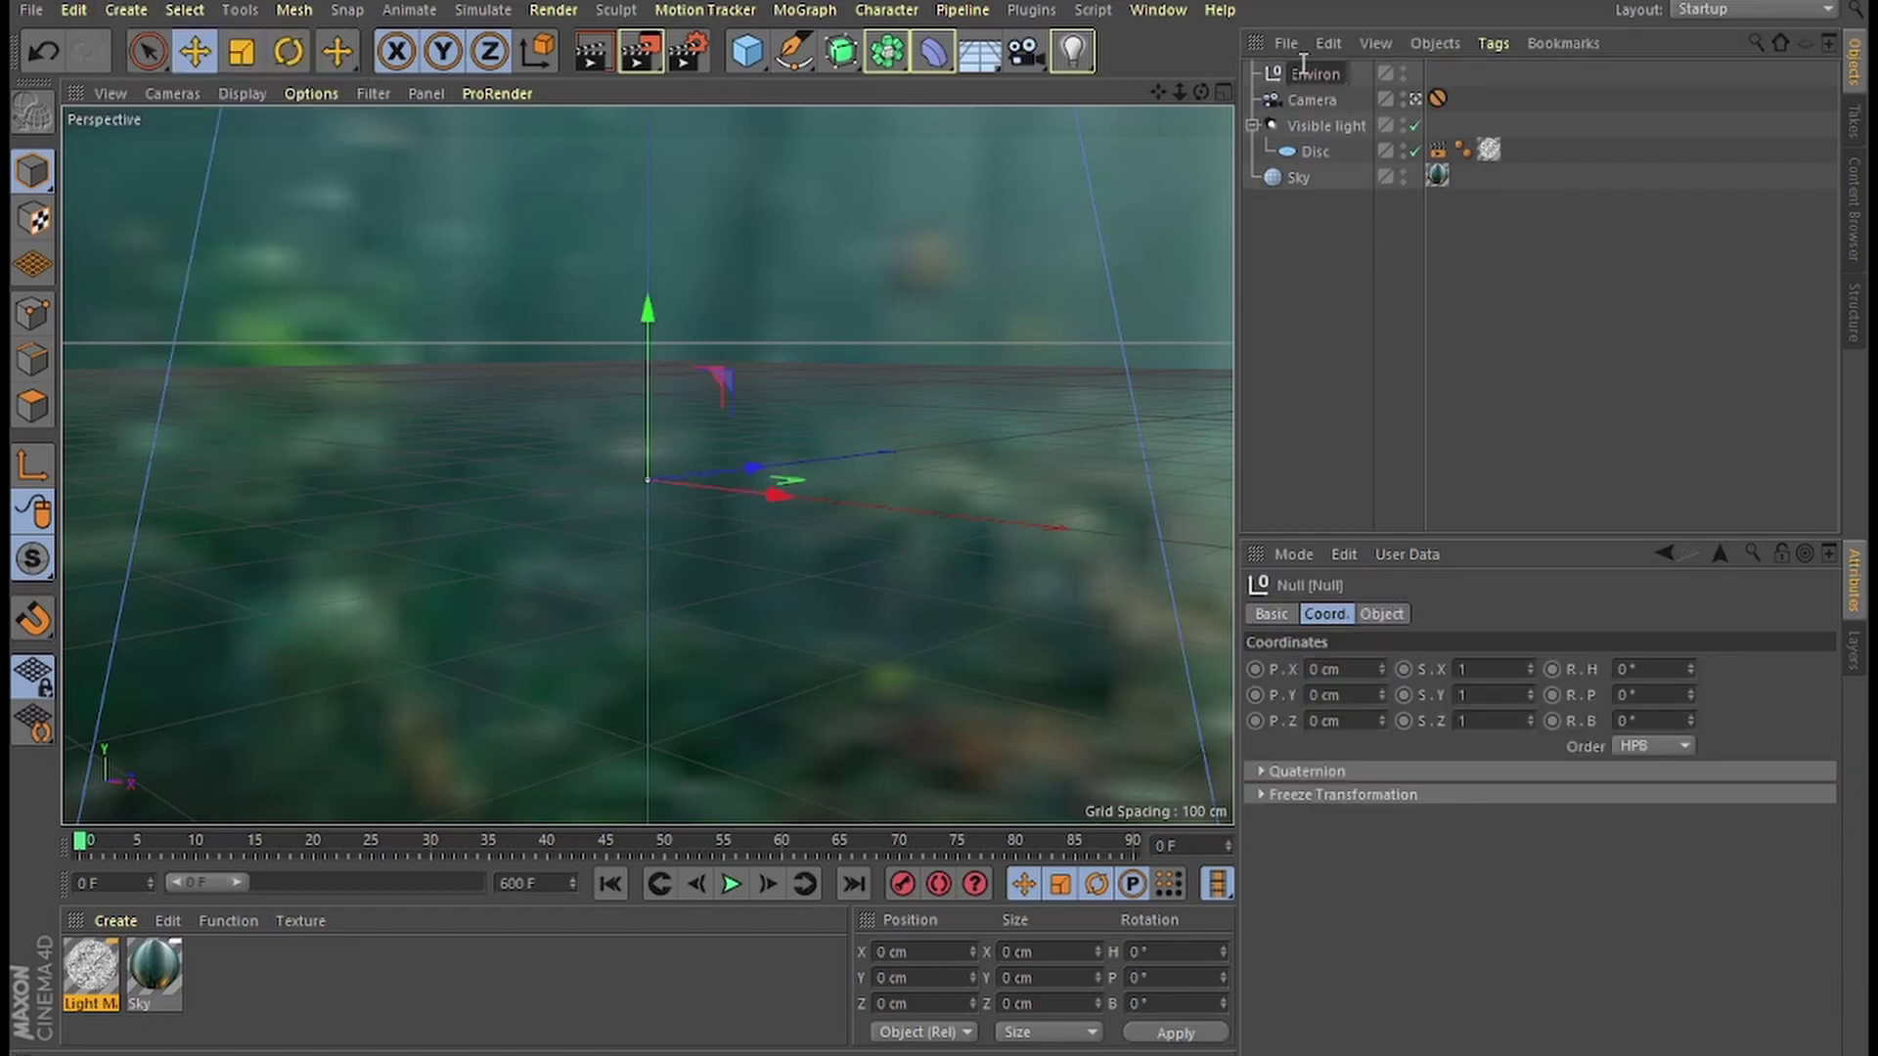
{"action": "key", "text": "Return"}
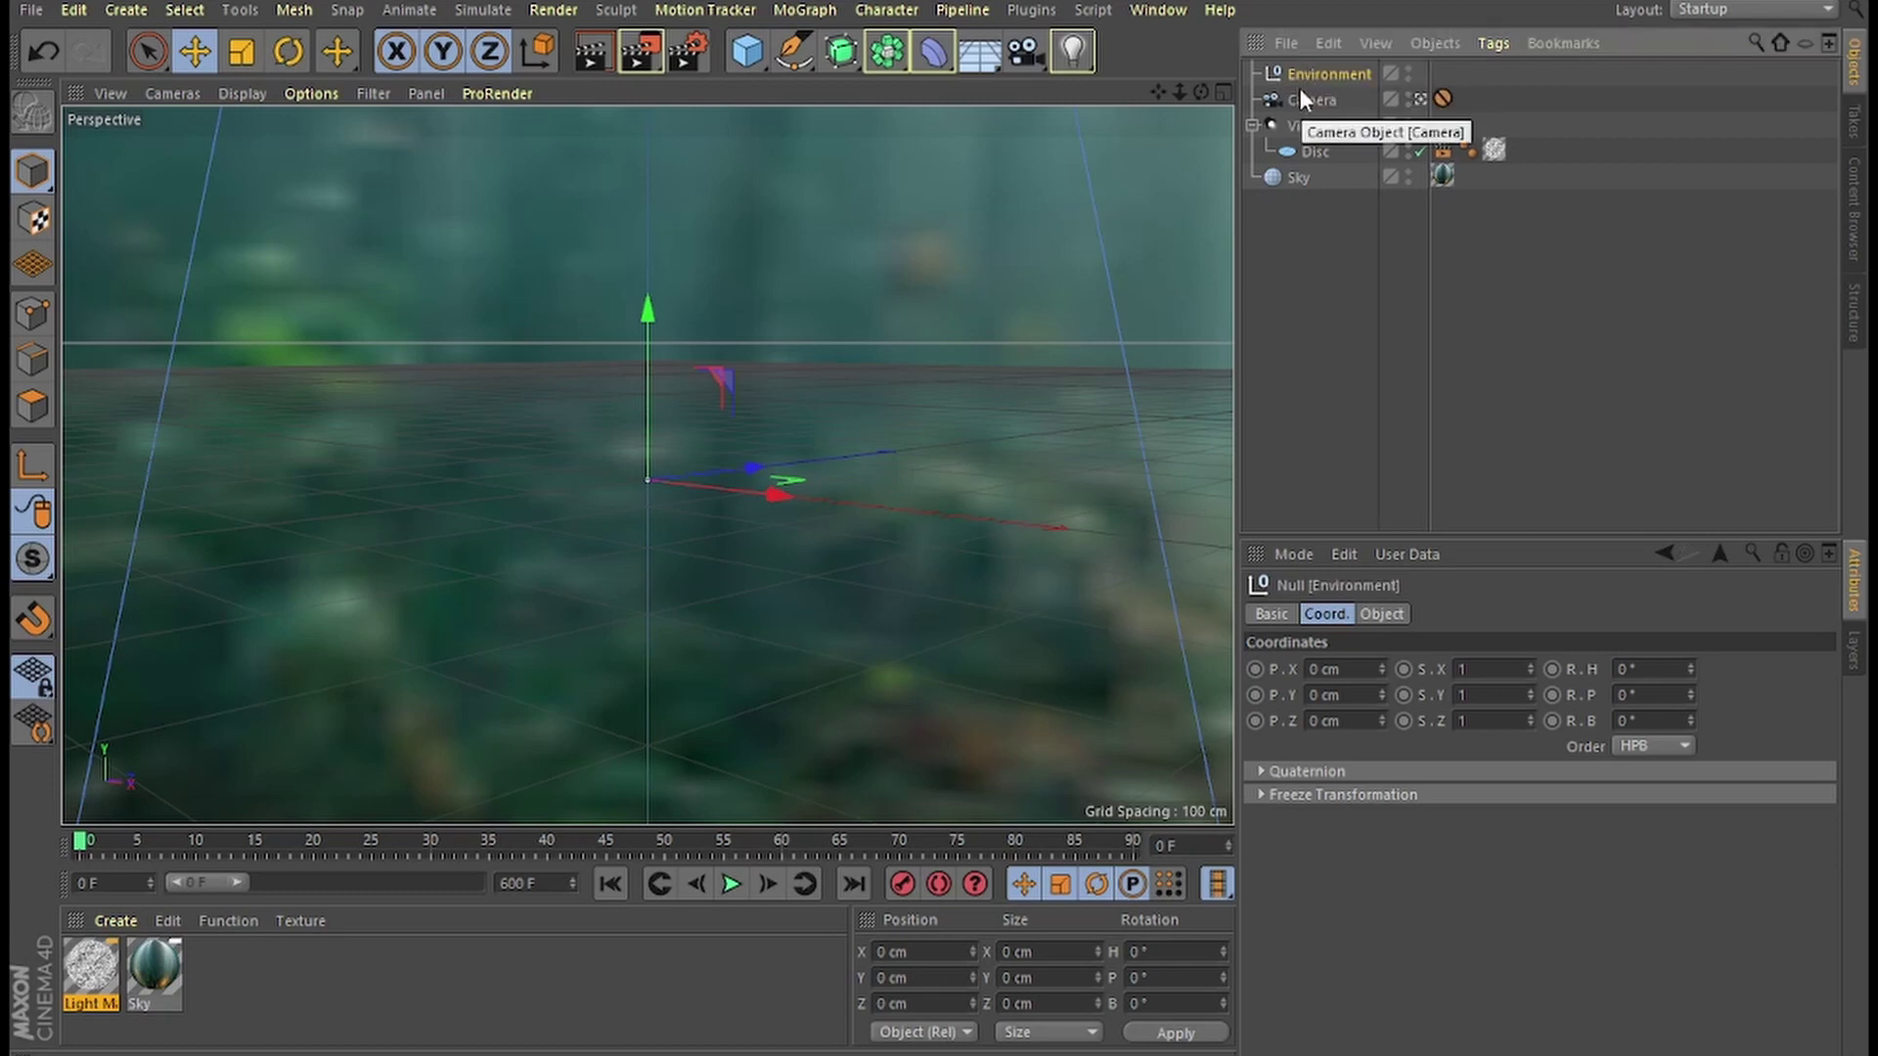
Group the camera, visible light with its disc, and sky under the Environment null and collapse the hierarchy.
{"action": "left_click", "coordinate": [1304, 98]}
{"action": "left_click", "coordinate": [1303, 177], "text": "shift"}
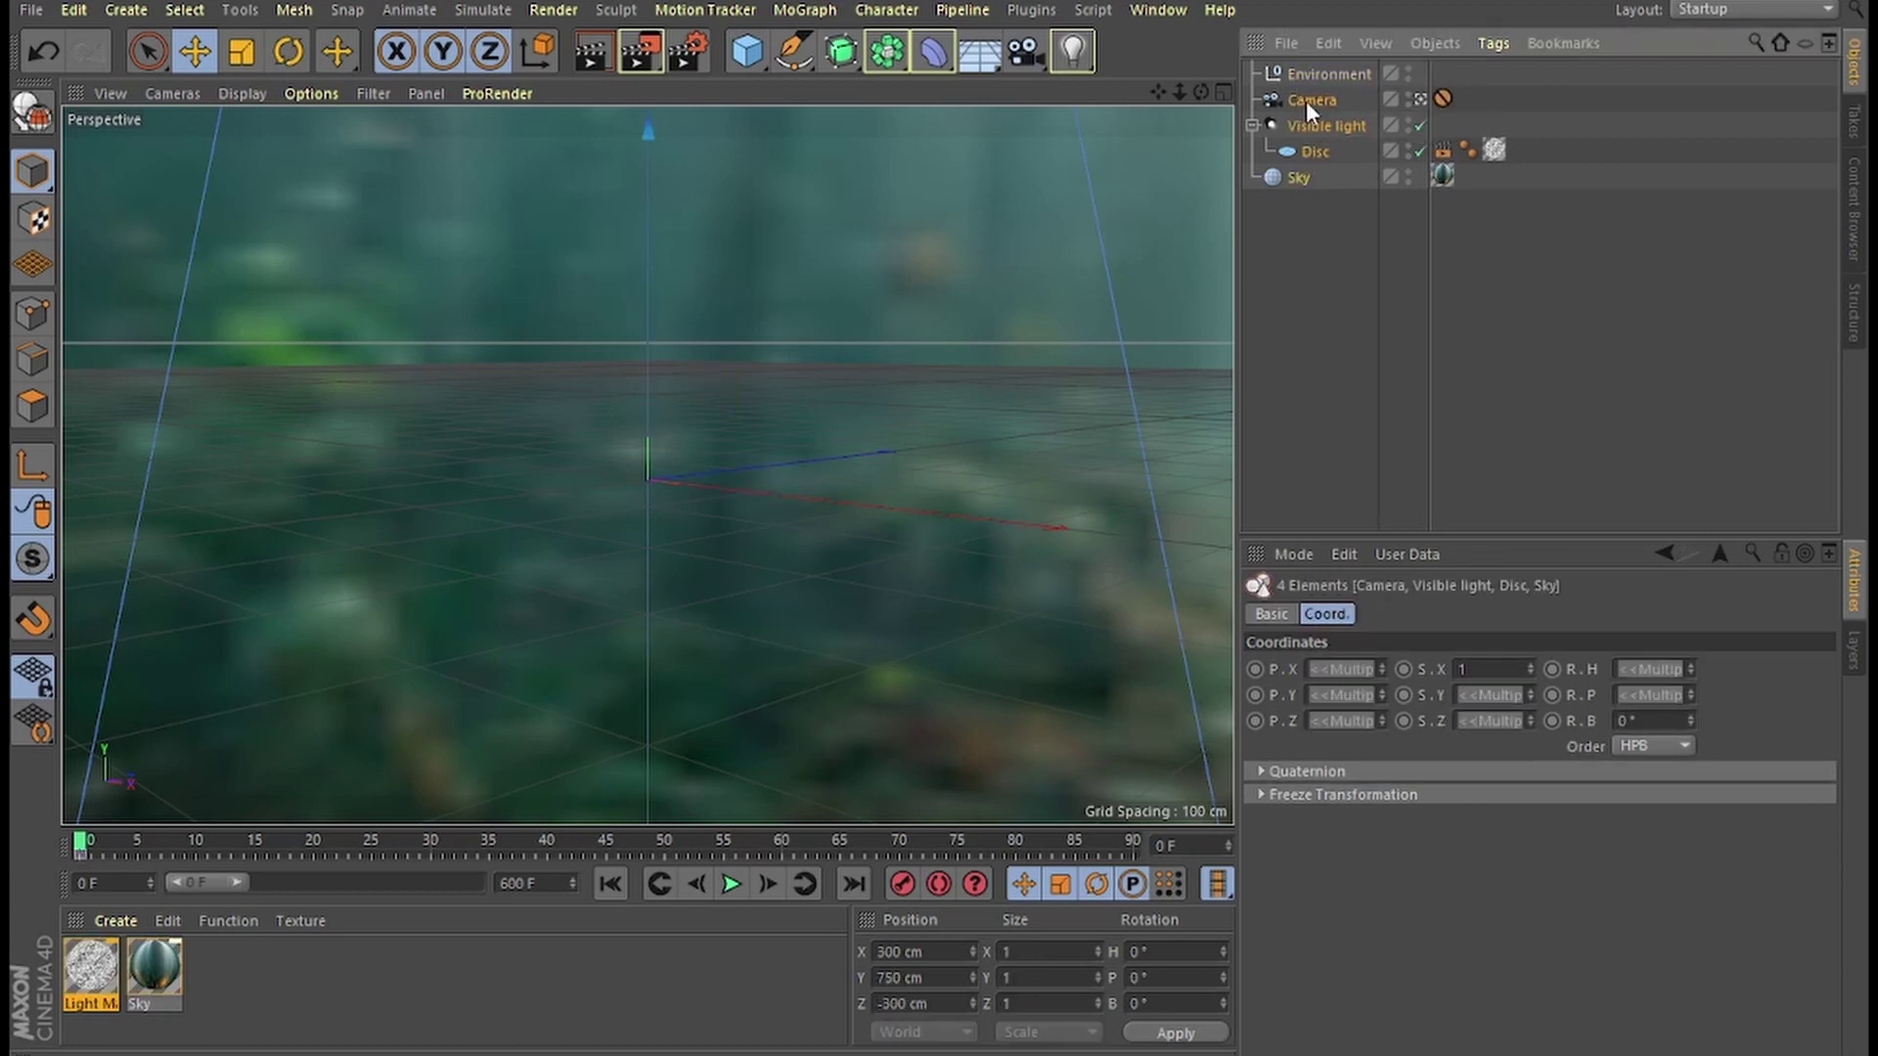
{"action": "left_click_drag", "start_coordinate": [1307, 103], "coordinate": [1312, 74]}
{"action": "left_click", "coordinate": [1252, 74]}
{"action": "left_click", "coordinate": [1328, 187]}
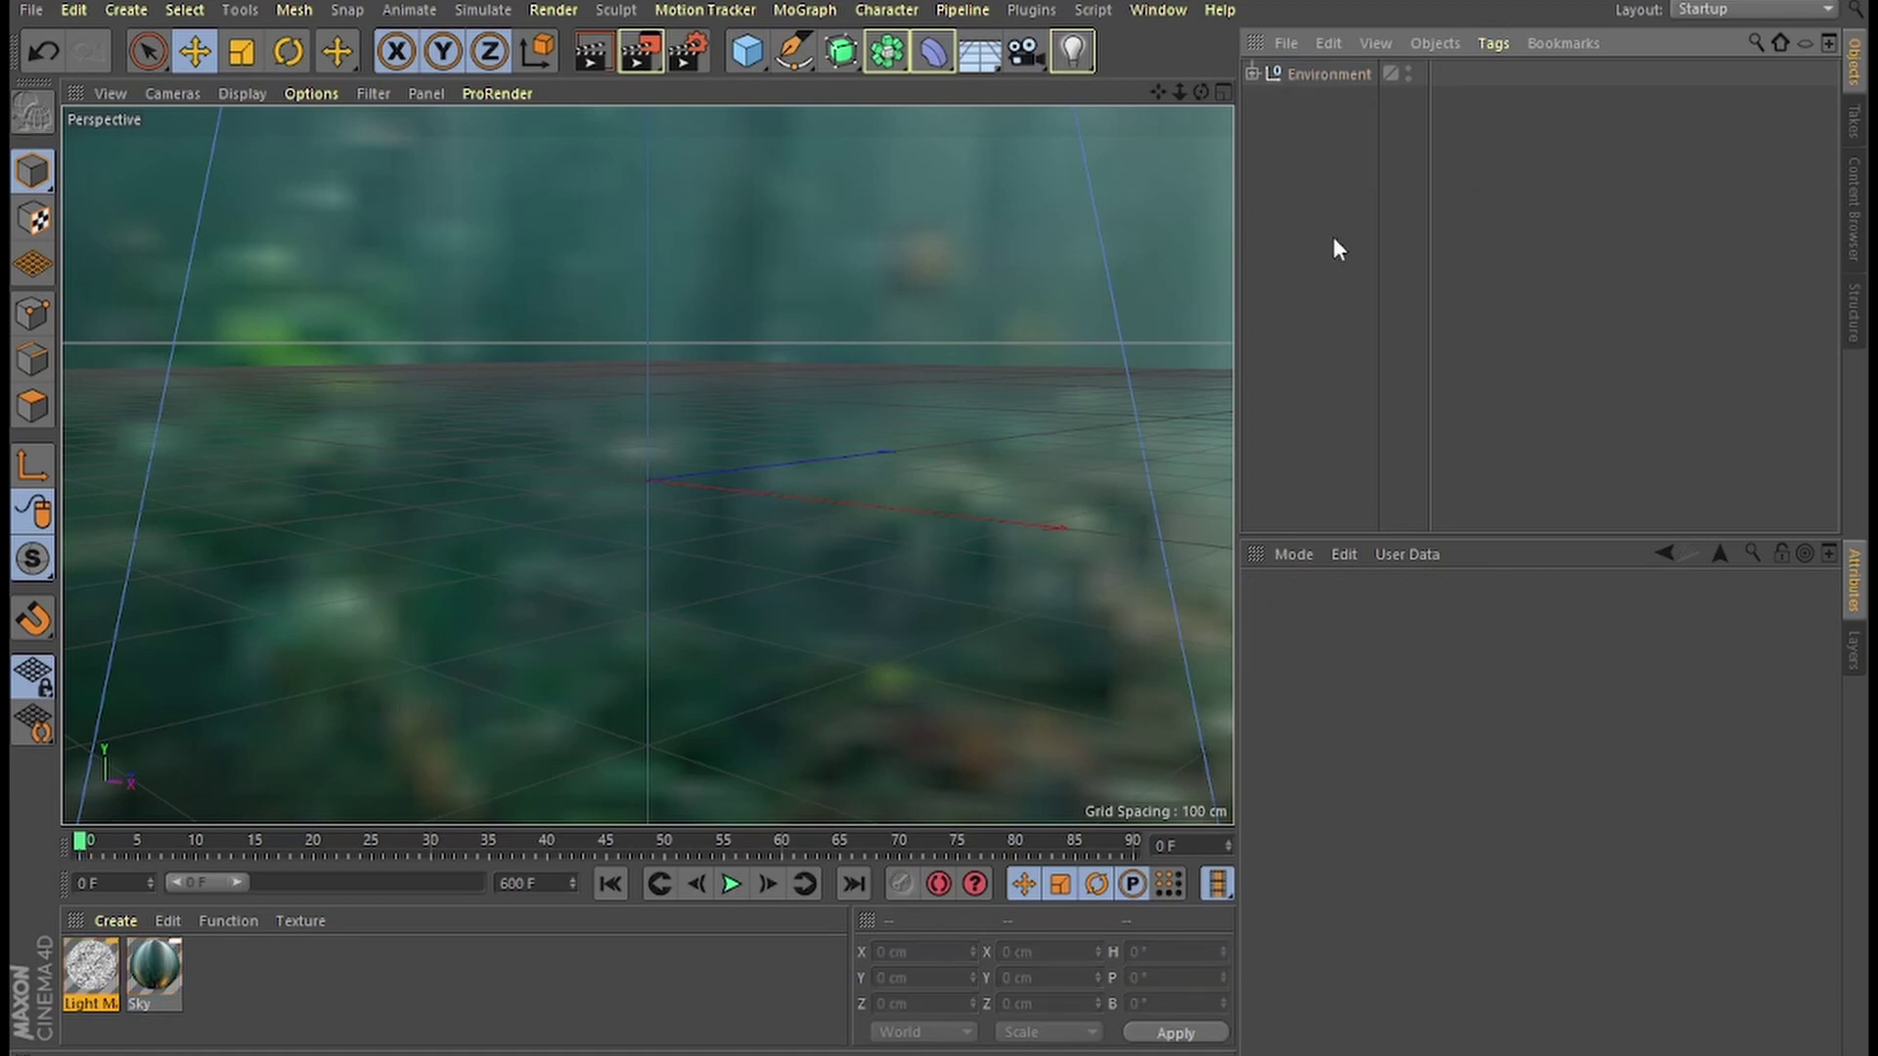
Set the maximum time and preview maximum time to 300 F in the project settings.
{"action": "left_click", "coordinate": [29, 11]}
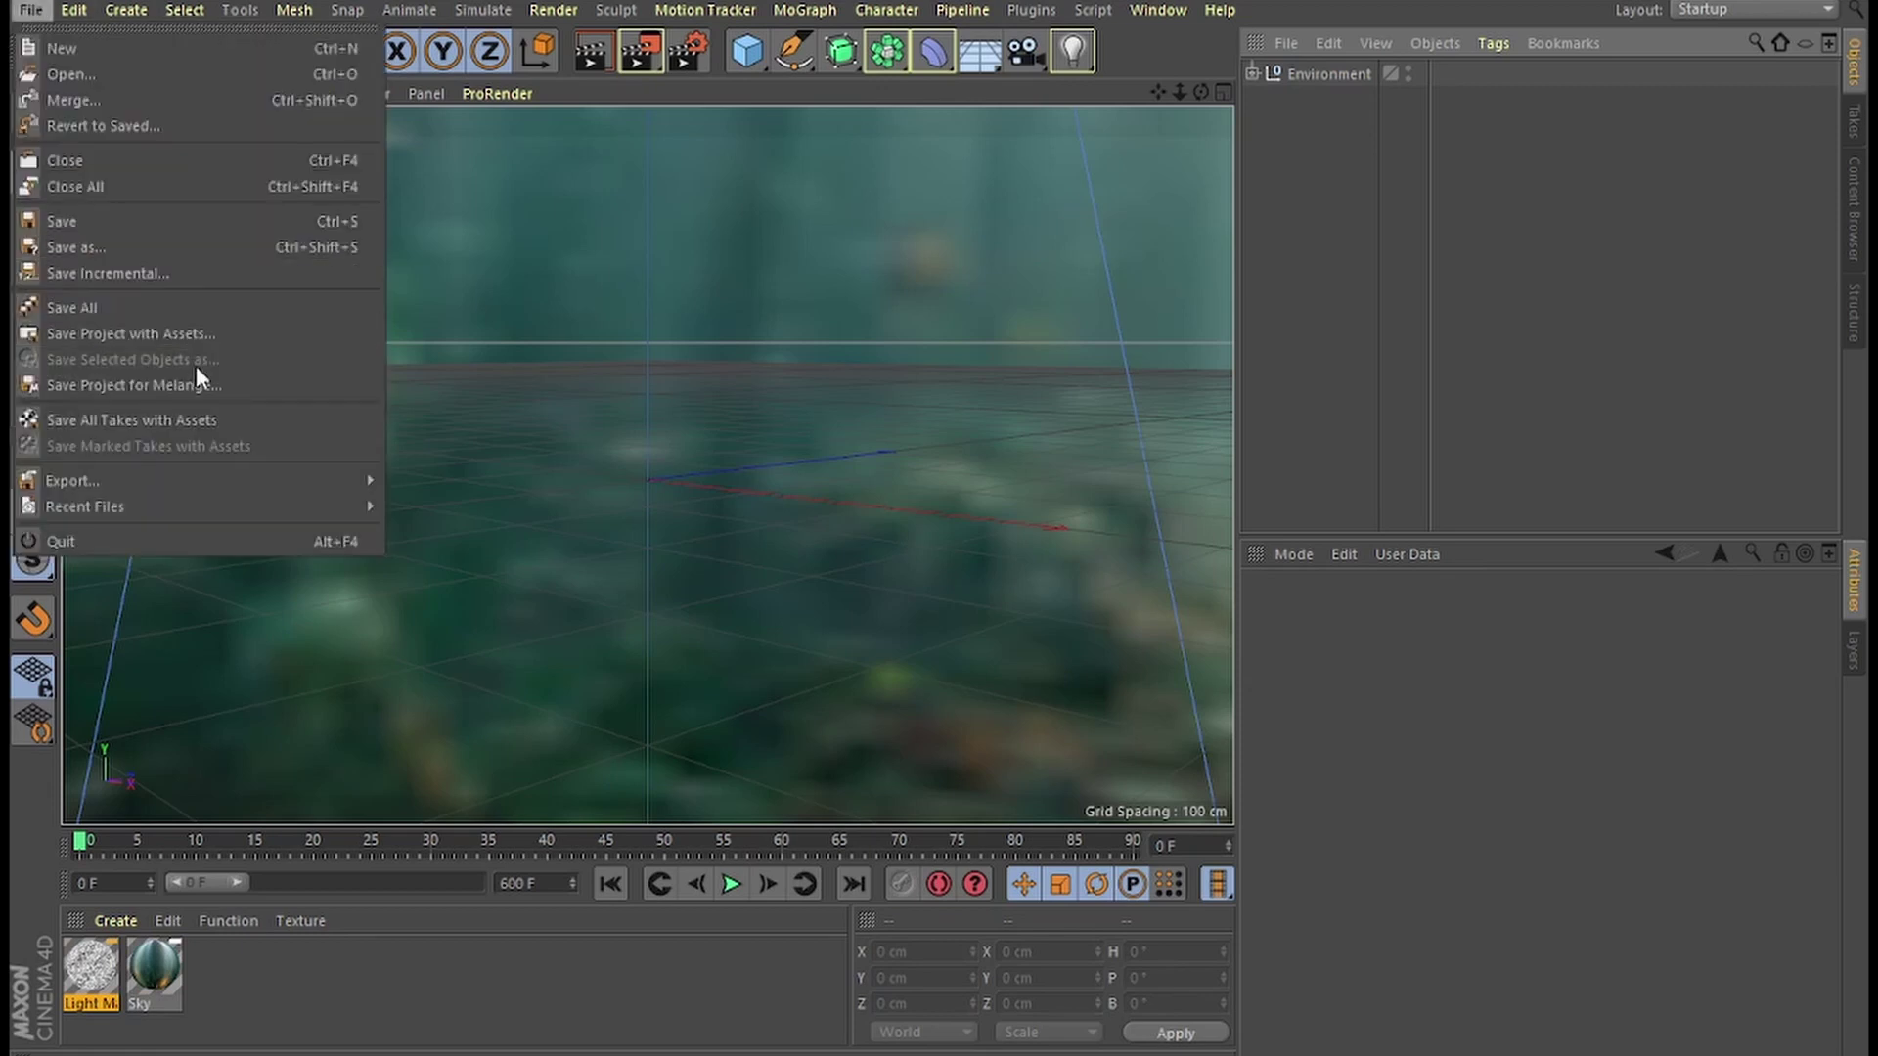
{"action": "left_click", "coordinate": [73, 11]}
{"action": "left_click", "coordinate": [139, 340]}
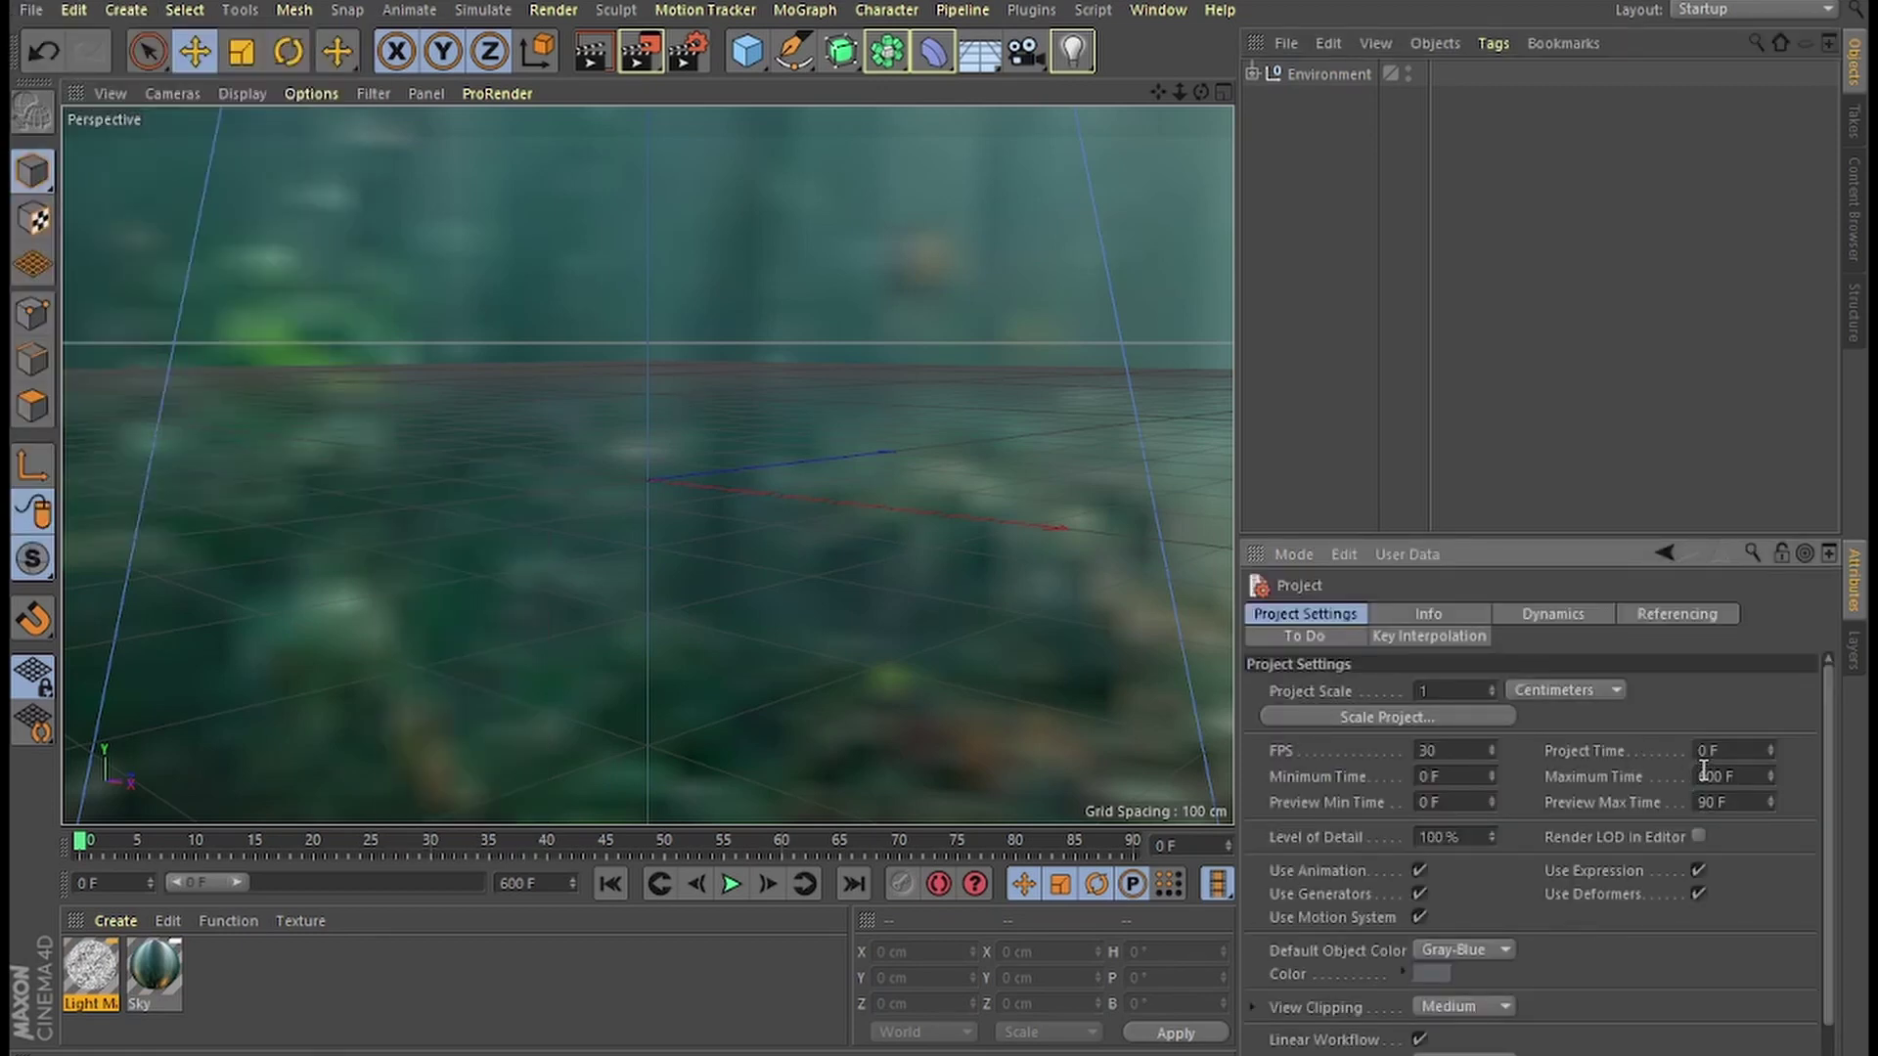
{"action": "left_click_drag", "start_coordinate": [1705, 770], "coordinate": [1691, 829]}
{"action": "type", "text": "3"}
{"action": "type", "text": "3"}
{"action": "key", "text": "Return"}
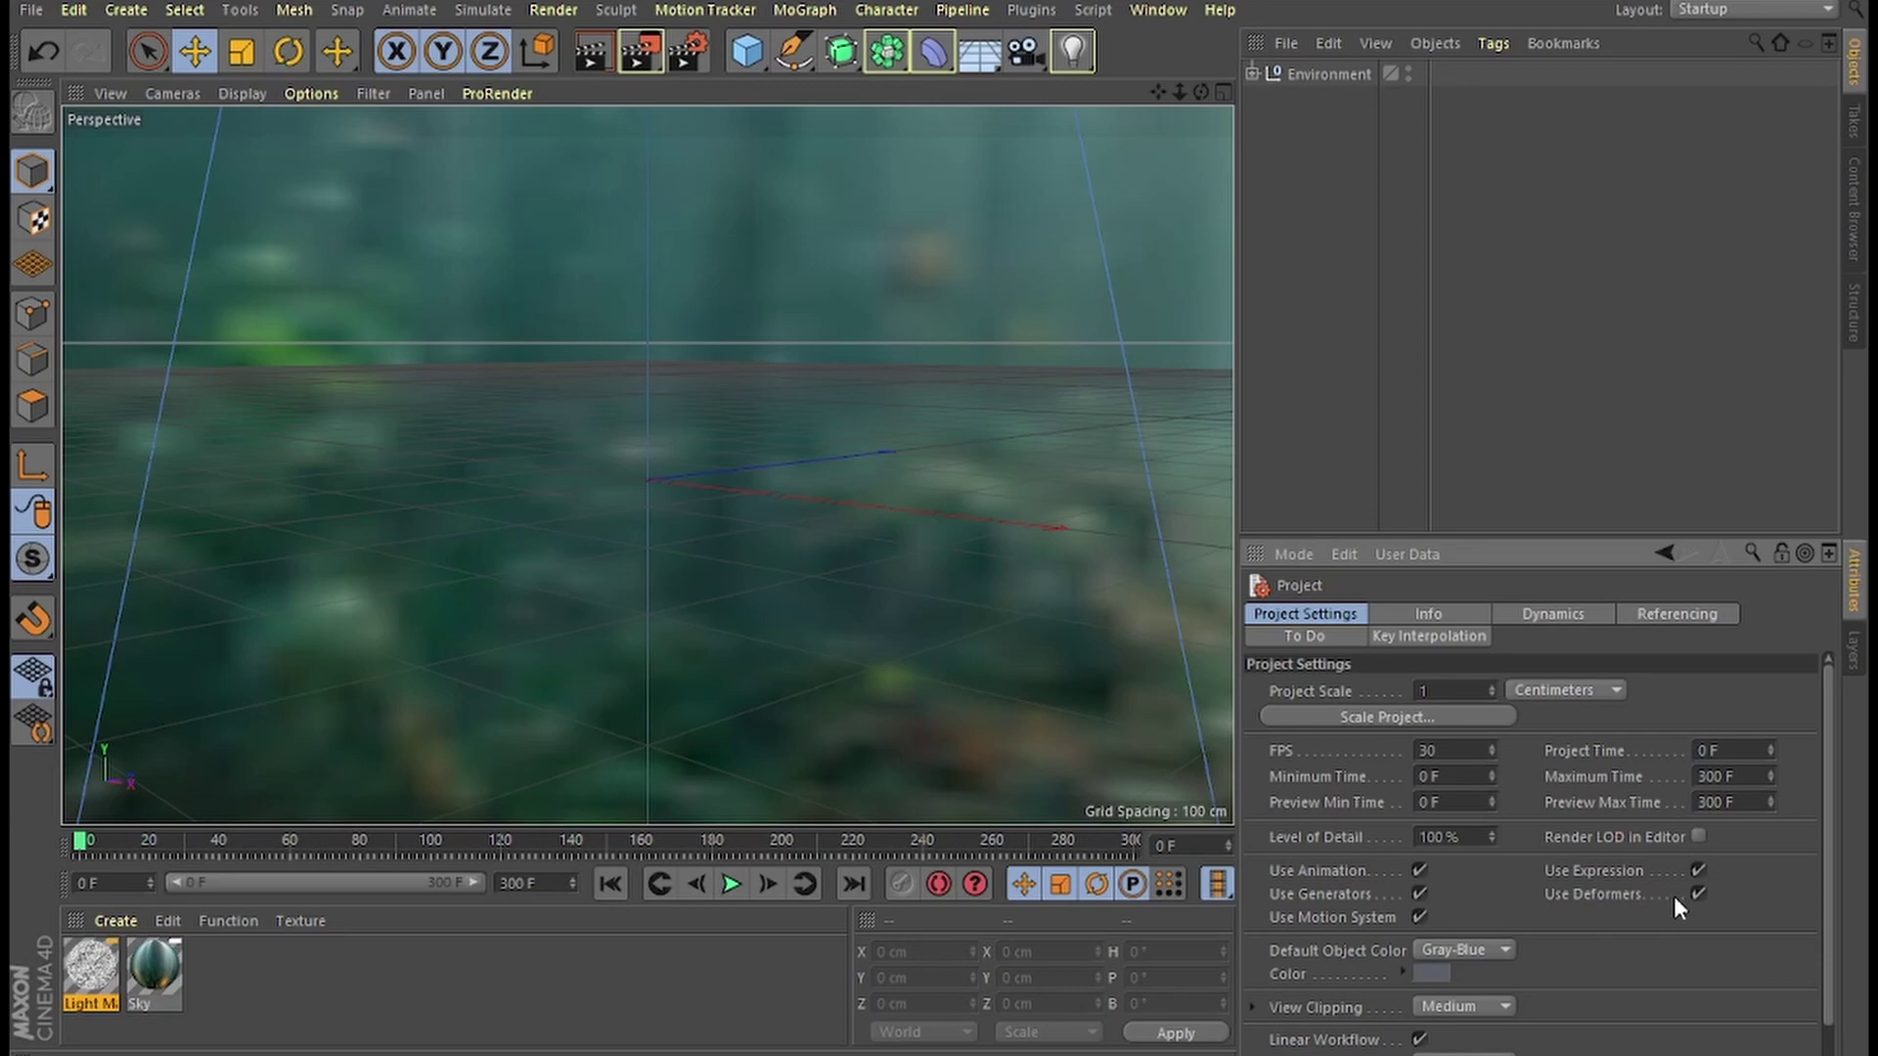
Set the render output size to 1920 x 1080 pixels in the render settings.
{"action": "left_click", "coordinate": [554, 9]}
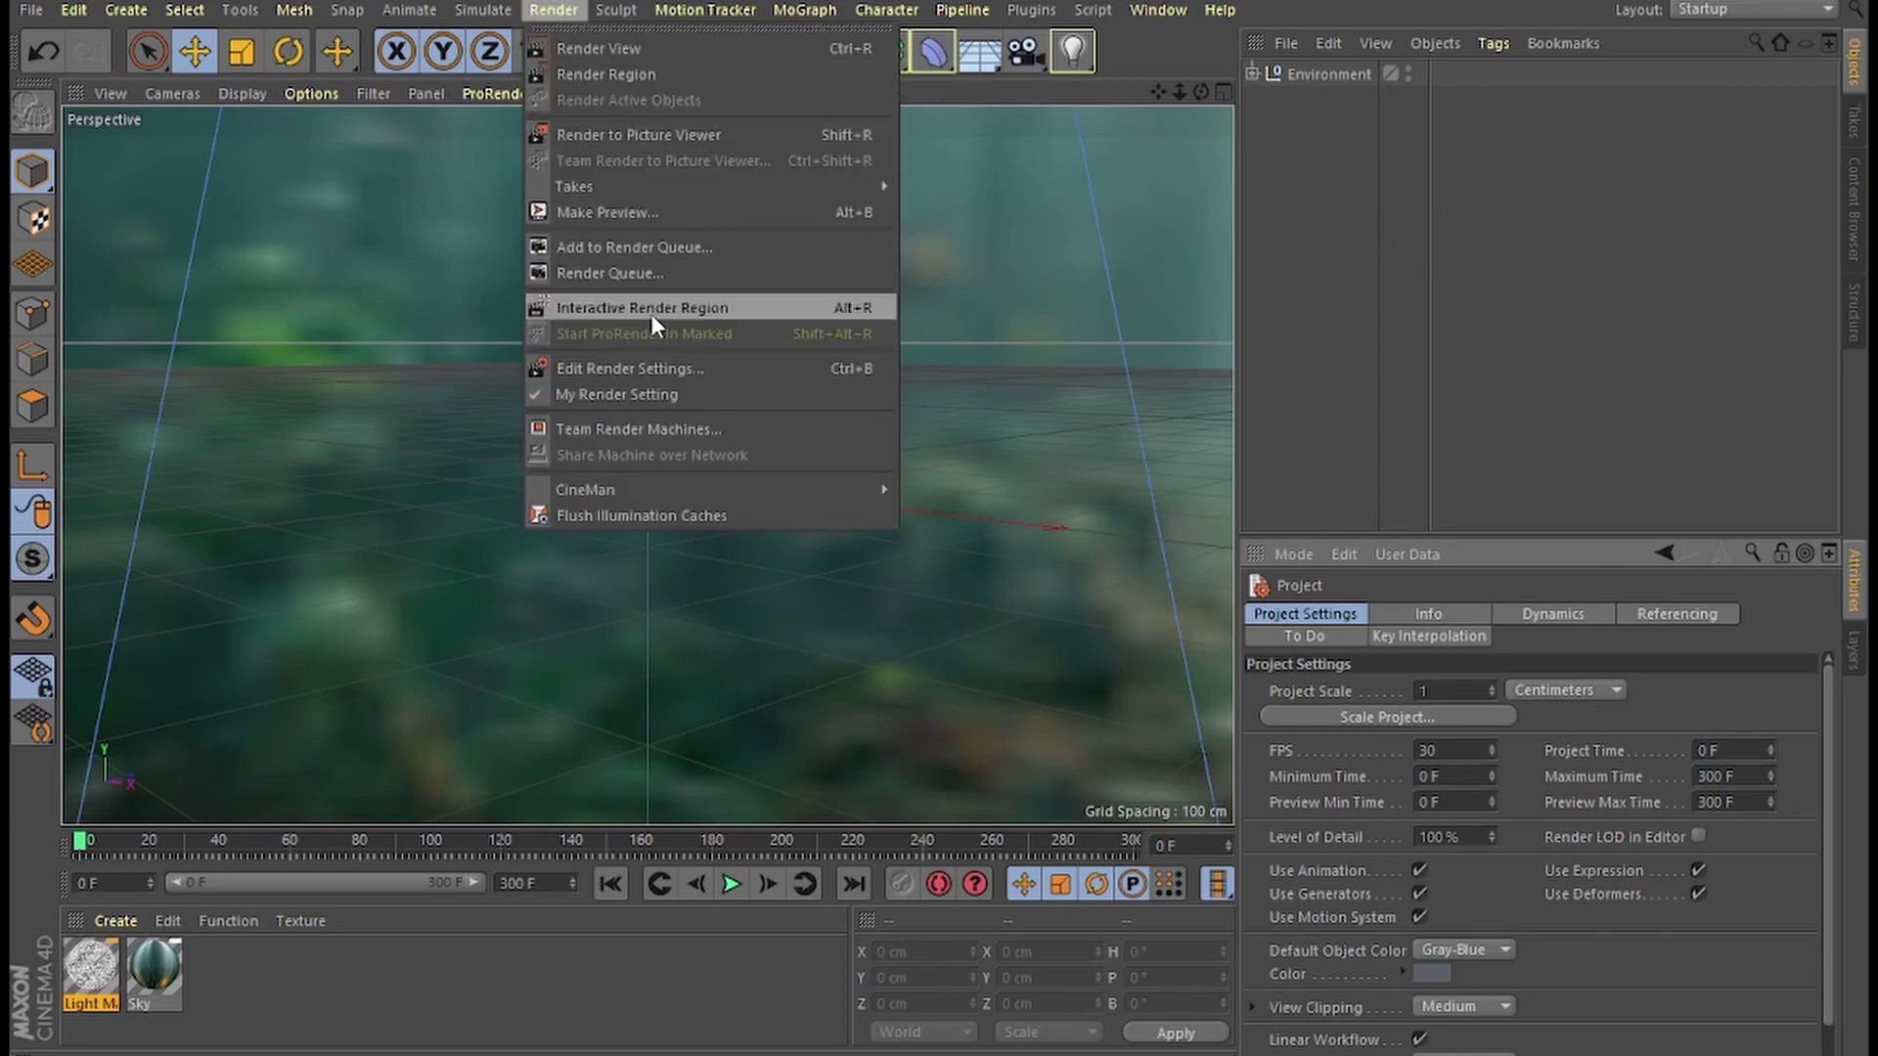
{"action": "left_click", "coordinate": [648, 361]}
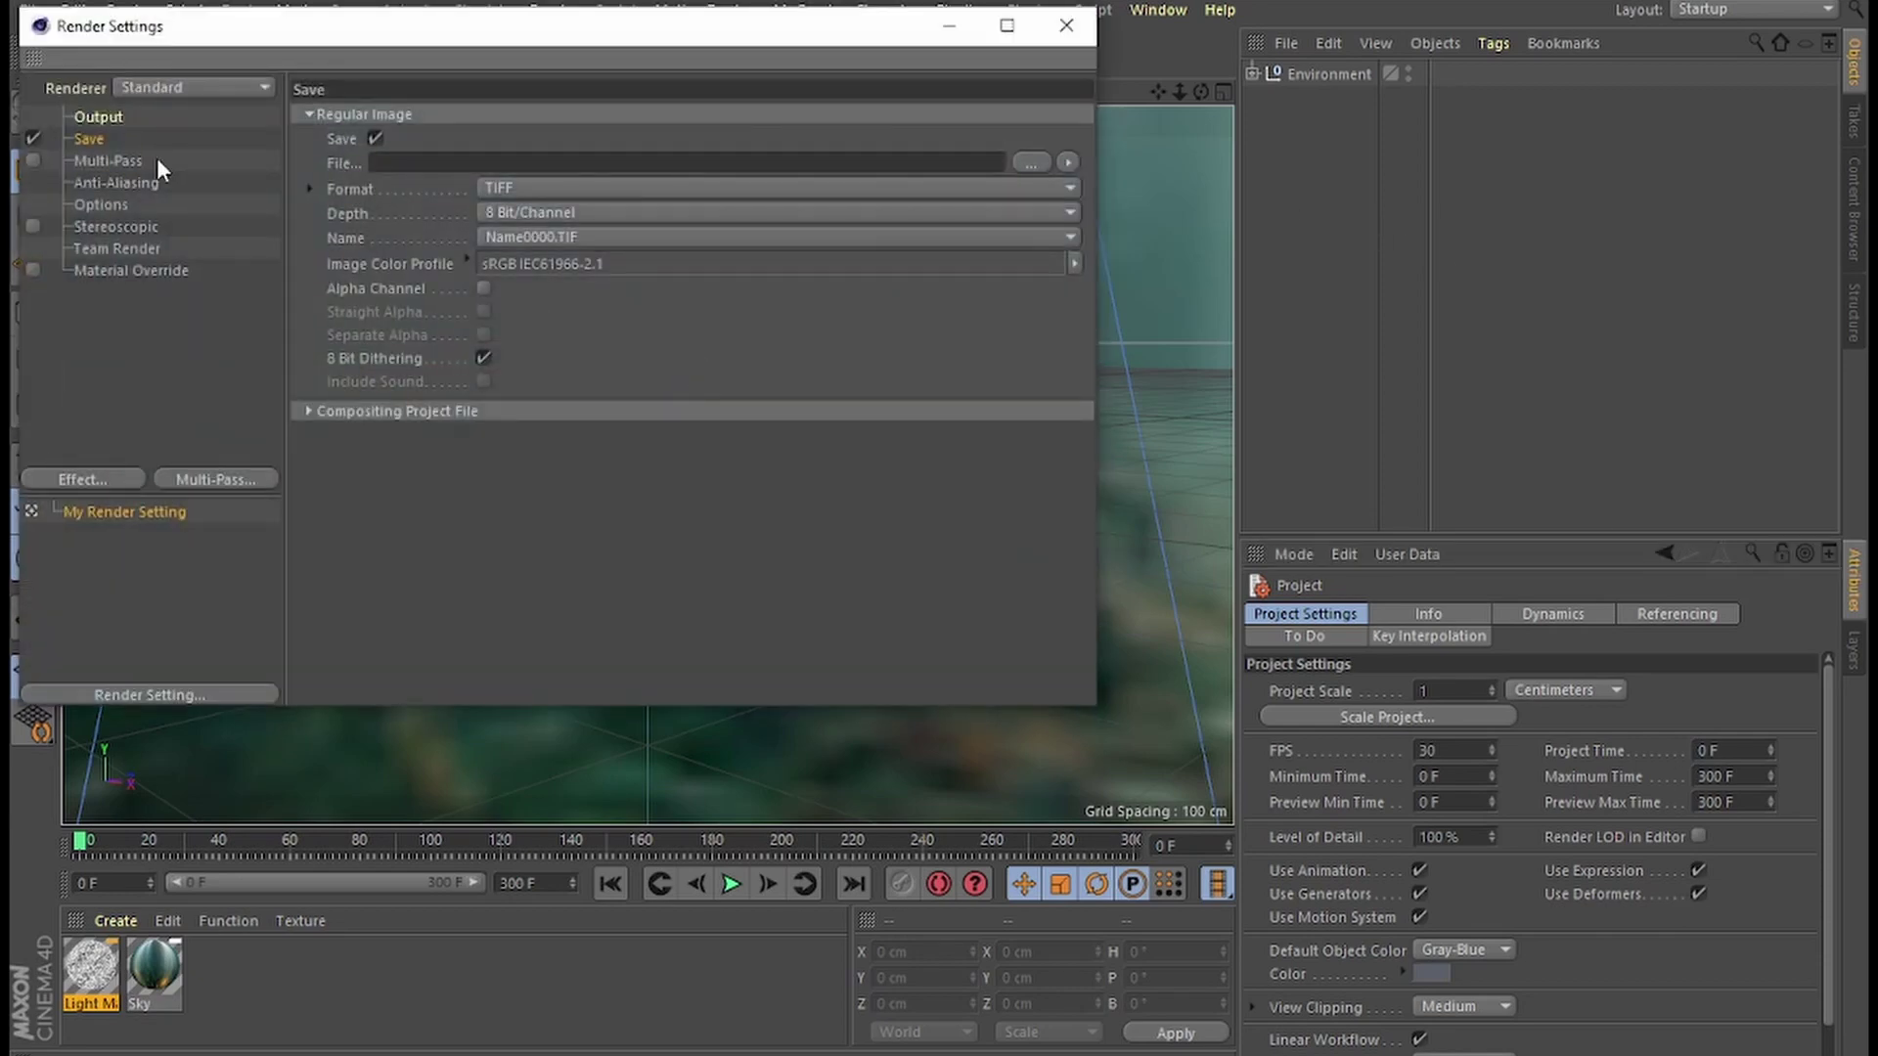
{"action": "left_click", "coordinate": [110, 117]}
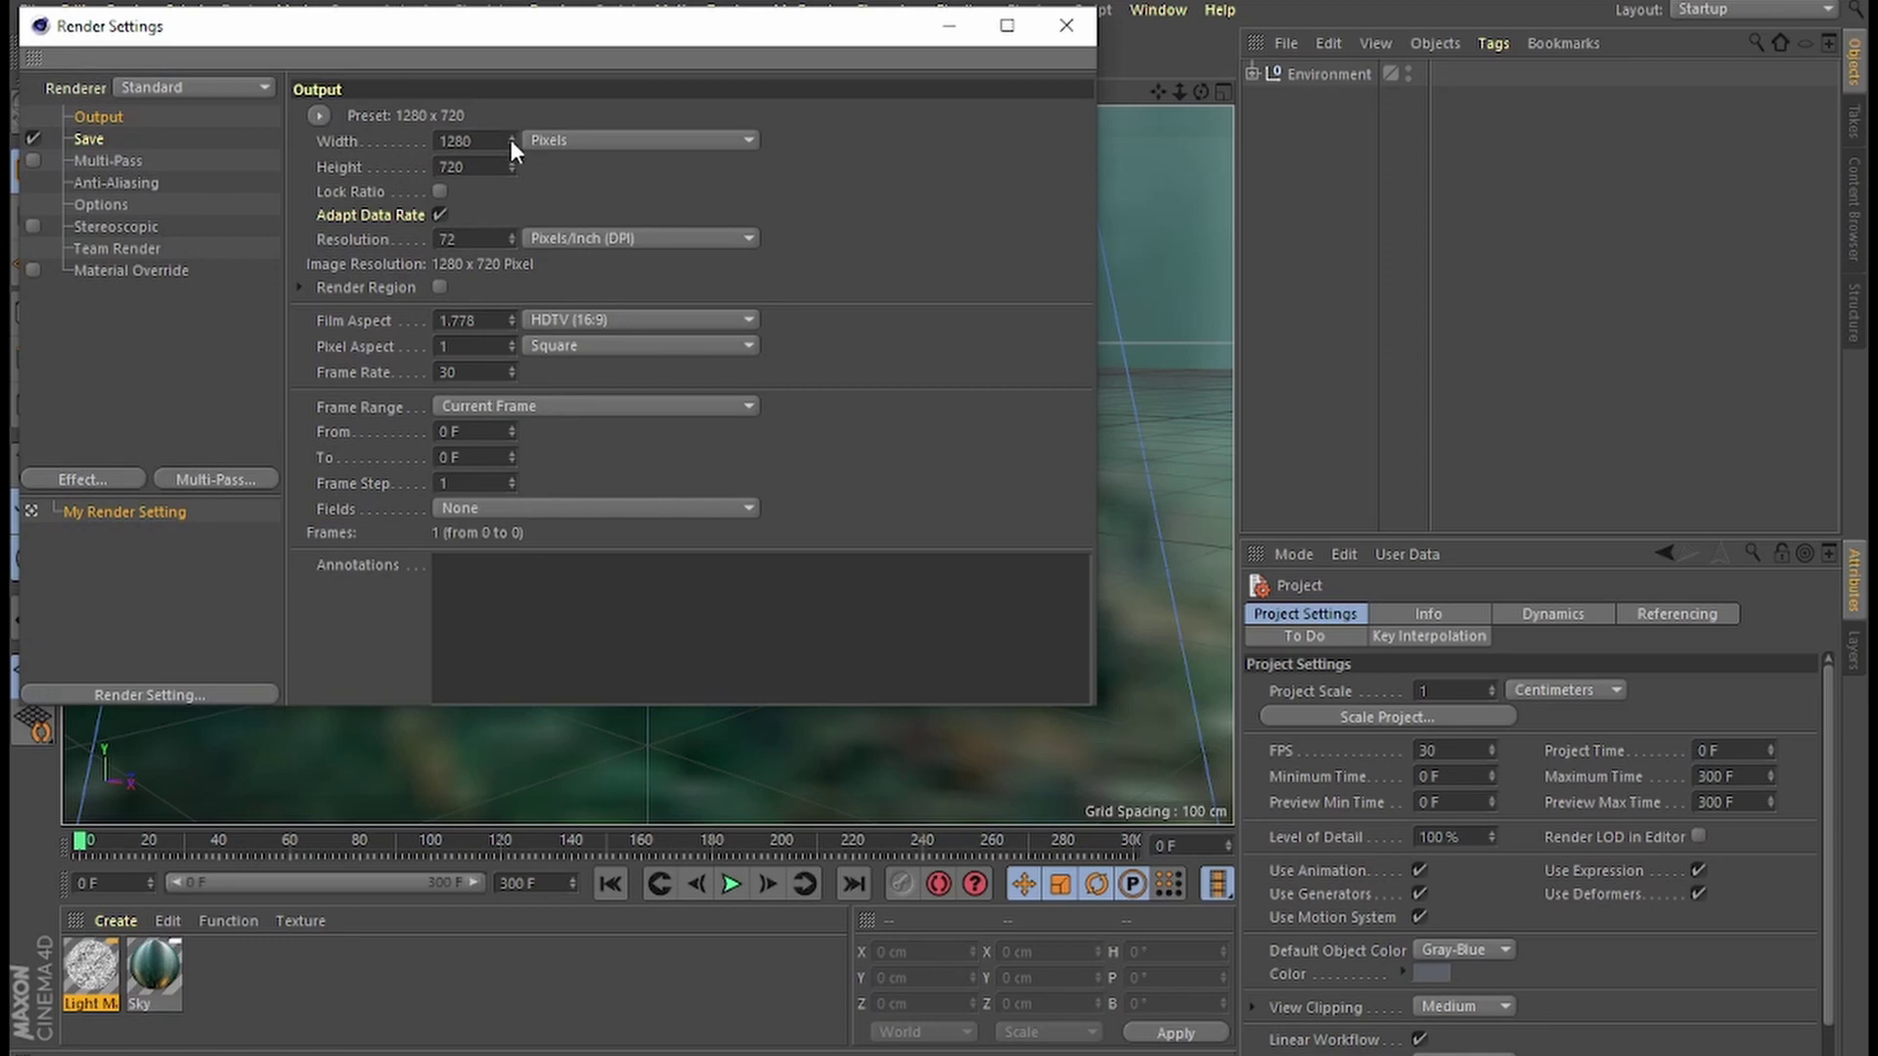
{"action": "double_click", "coordinate": [450, 140]}
{"action": "type", "text": "1920"}
{"action": "left_click", "coordinate": [466, 166]}
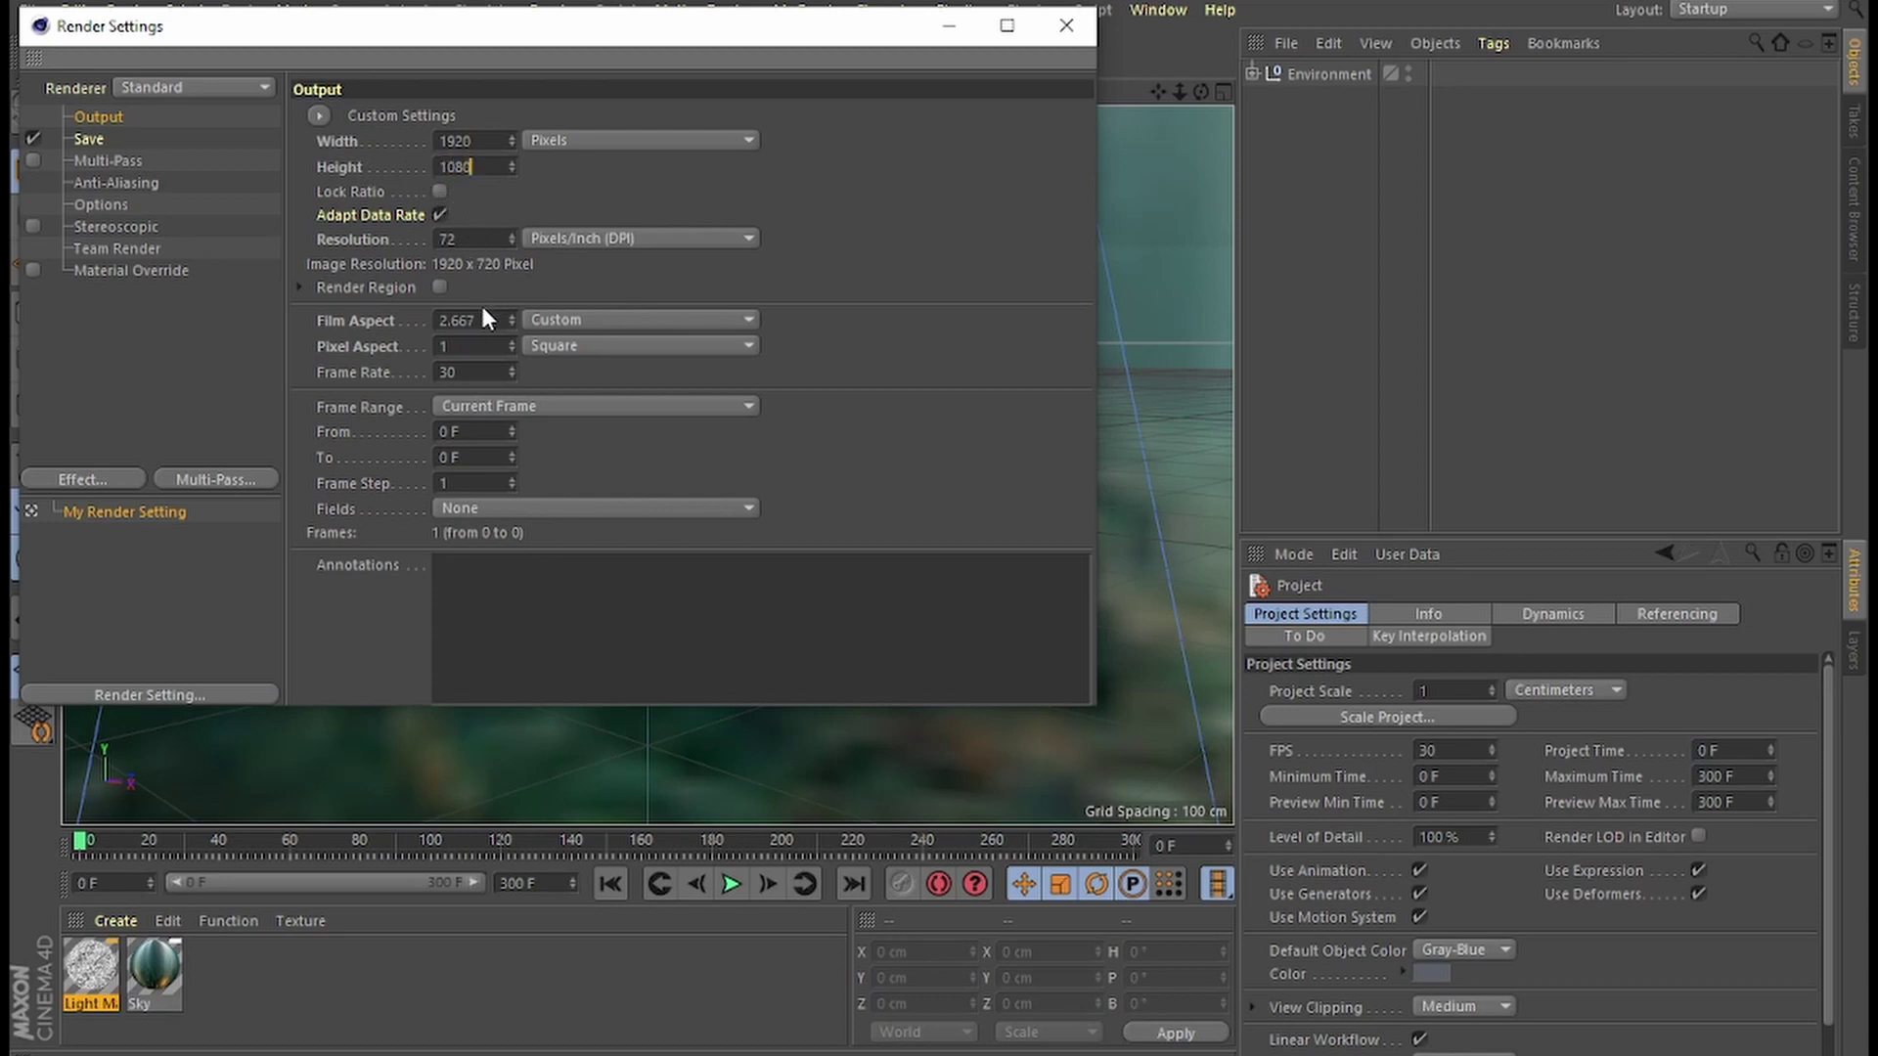
{"action": "left_click", "coordinate": [479, 373]}
{"action": "left_click", "coordinate": [1062, 38]}
Save the project file.
{"action": "left_click", "coordinate": [32, 11]}
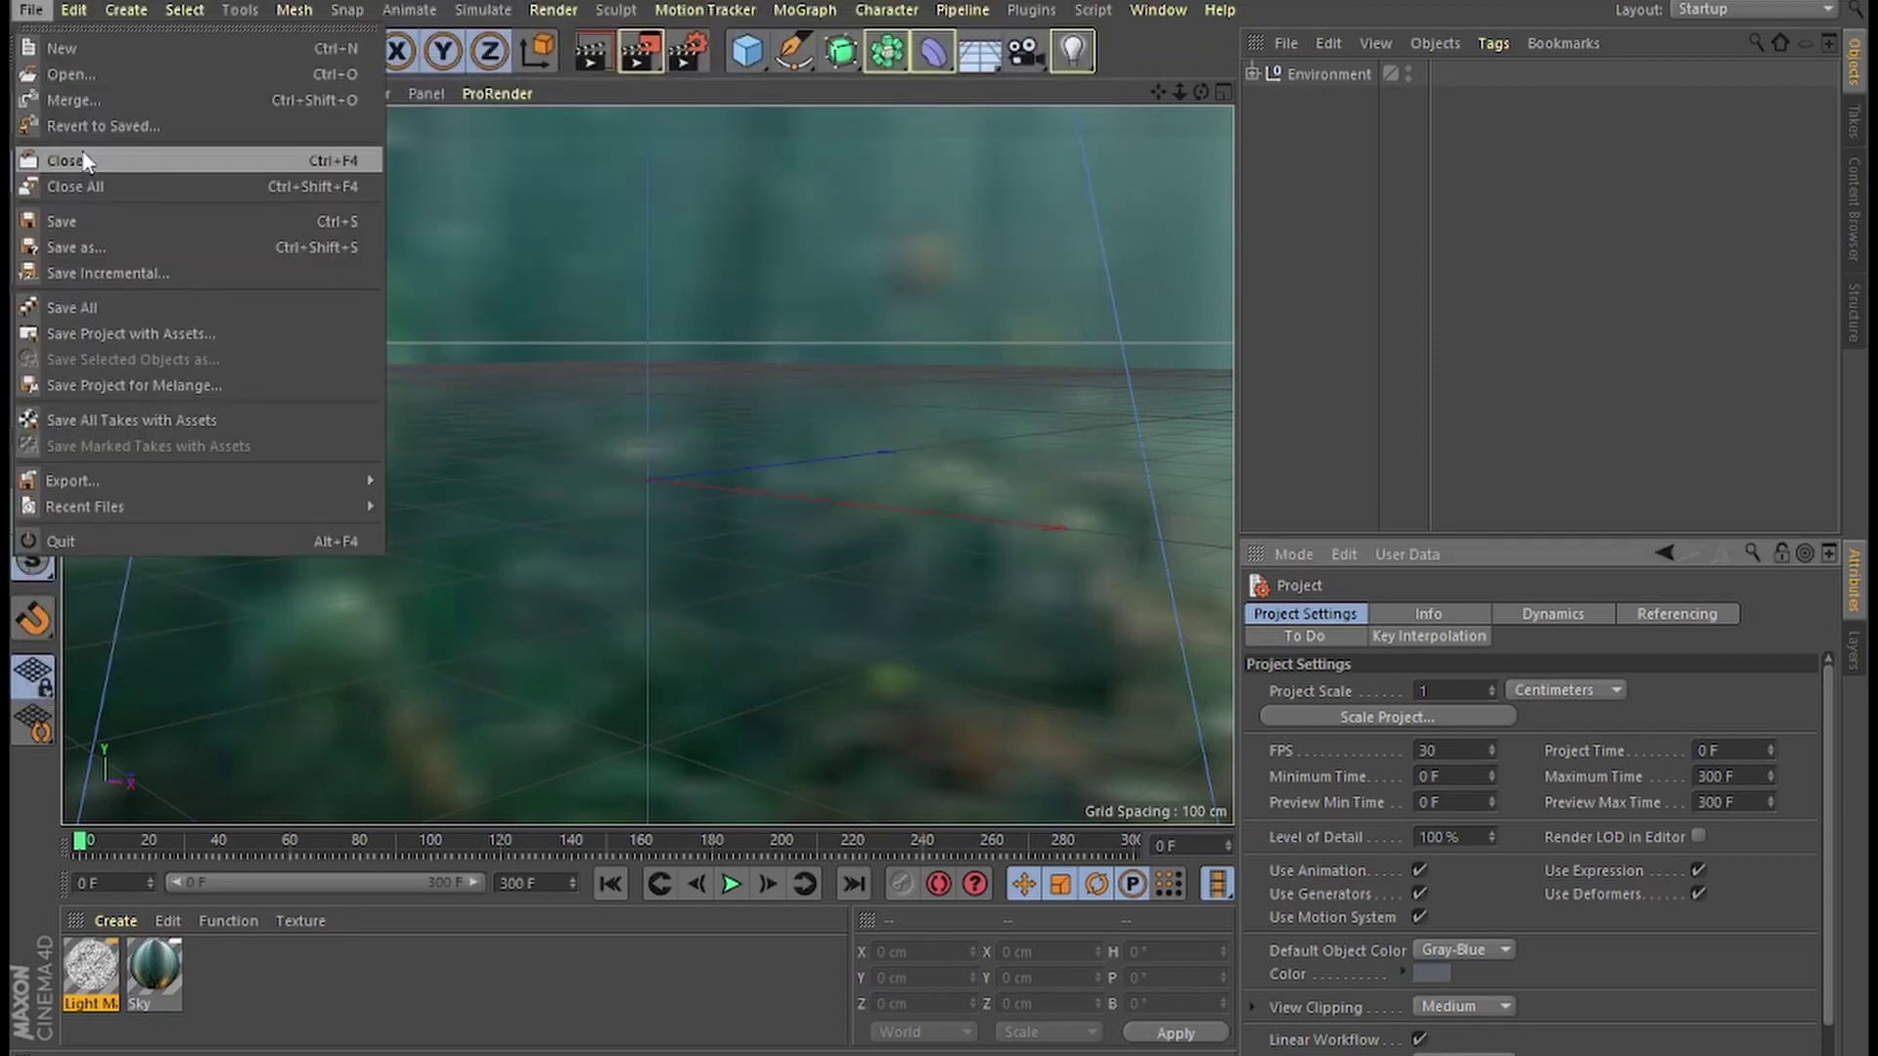
{"action": "left_click", "coordinate": [99, 220]}
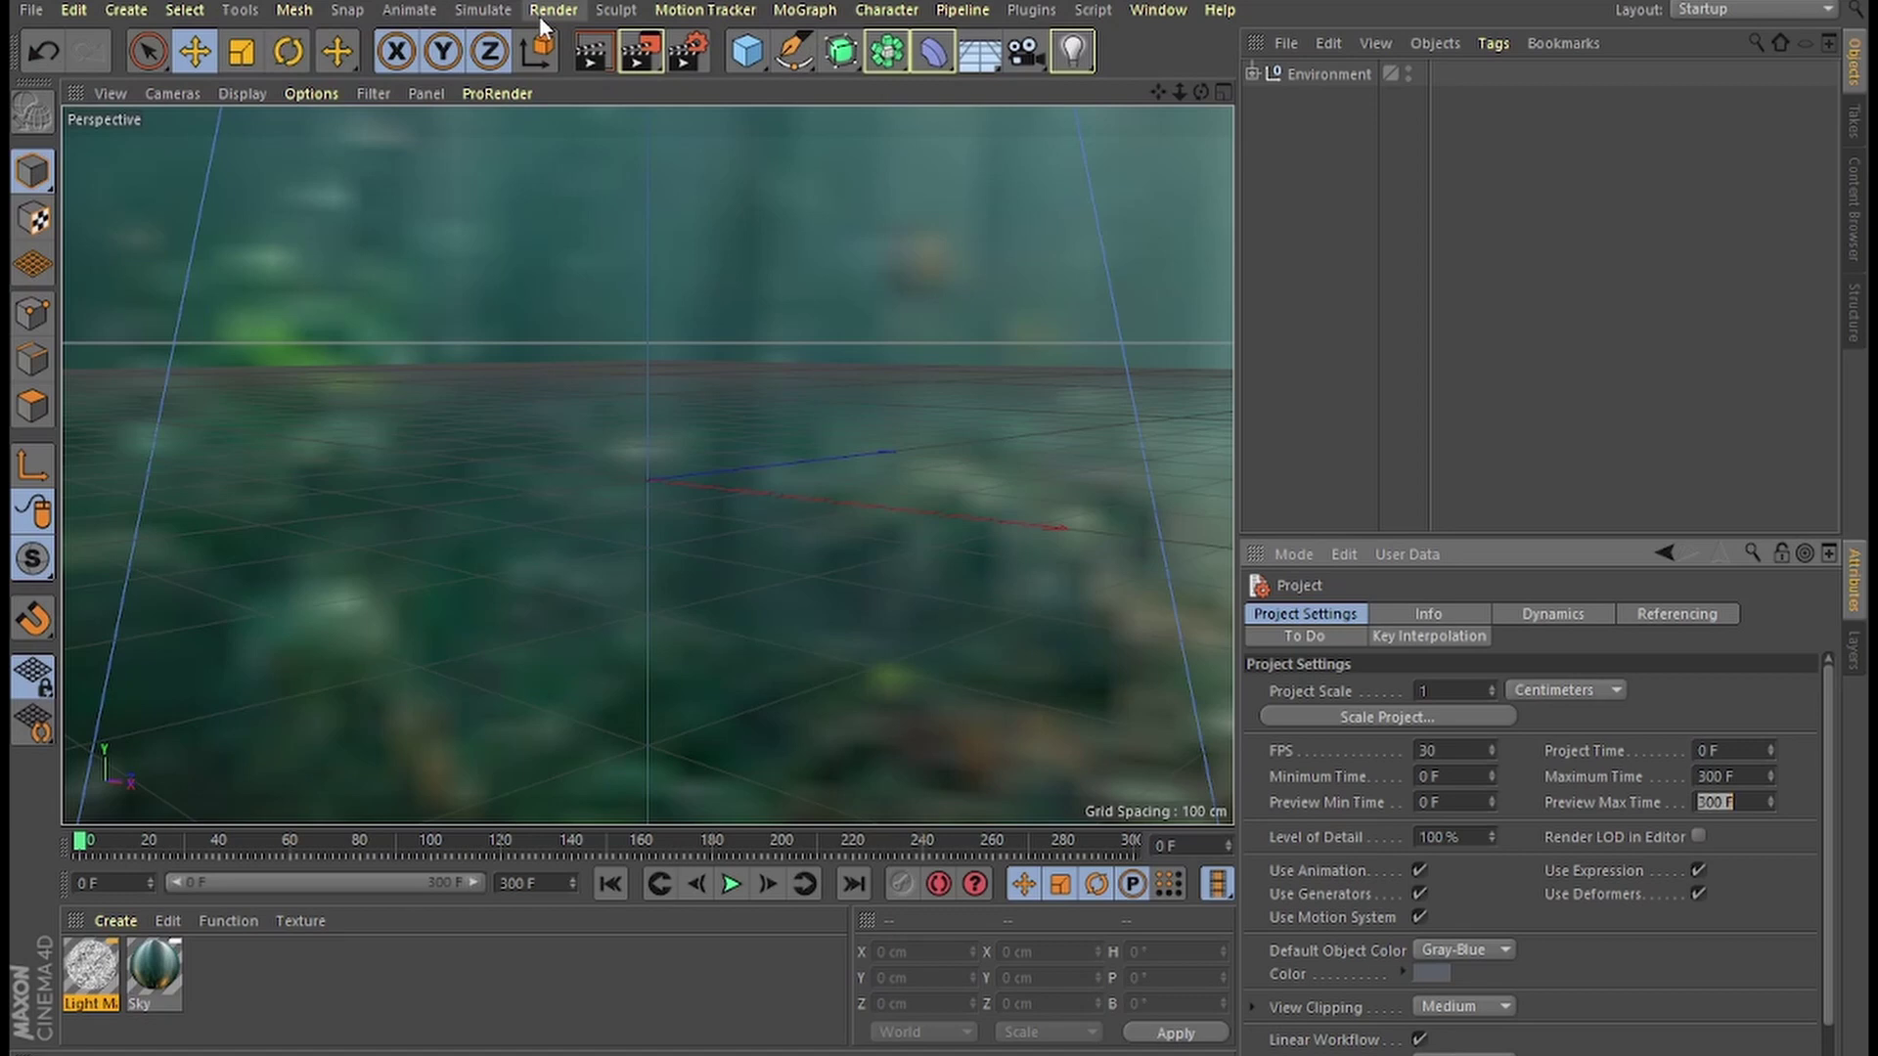
{"action": "left_click", "coordinate": [31, 11]}
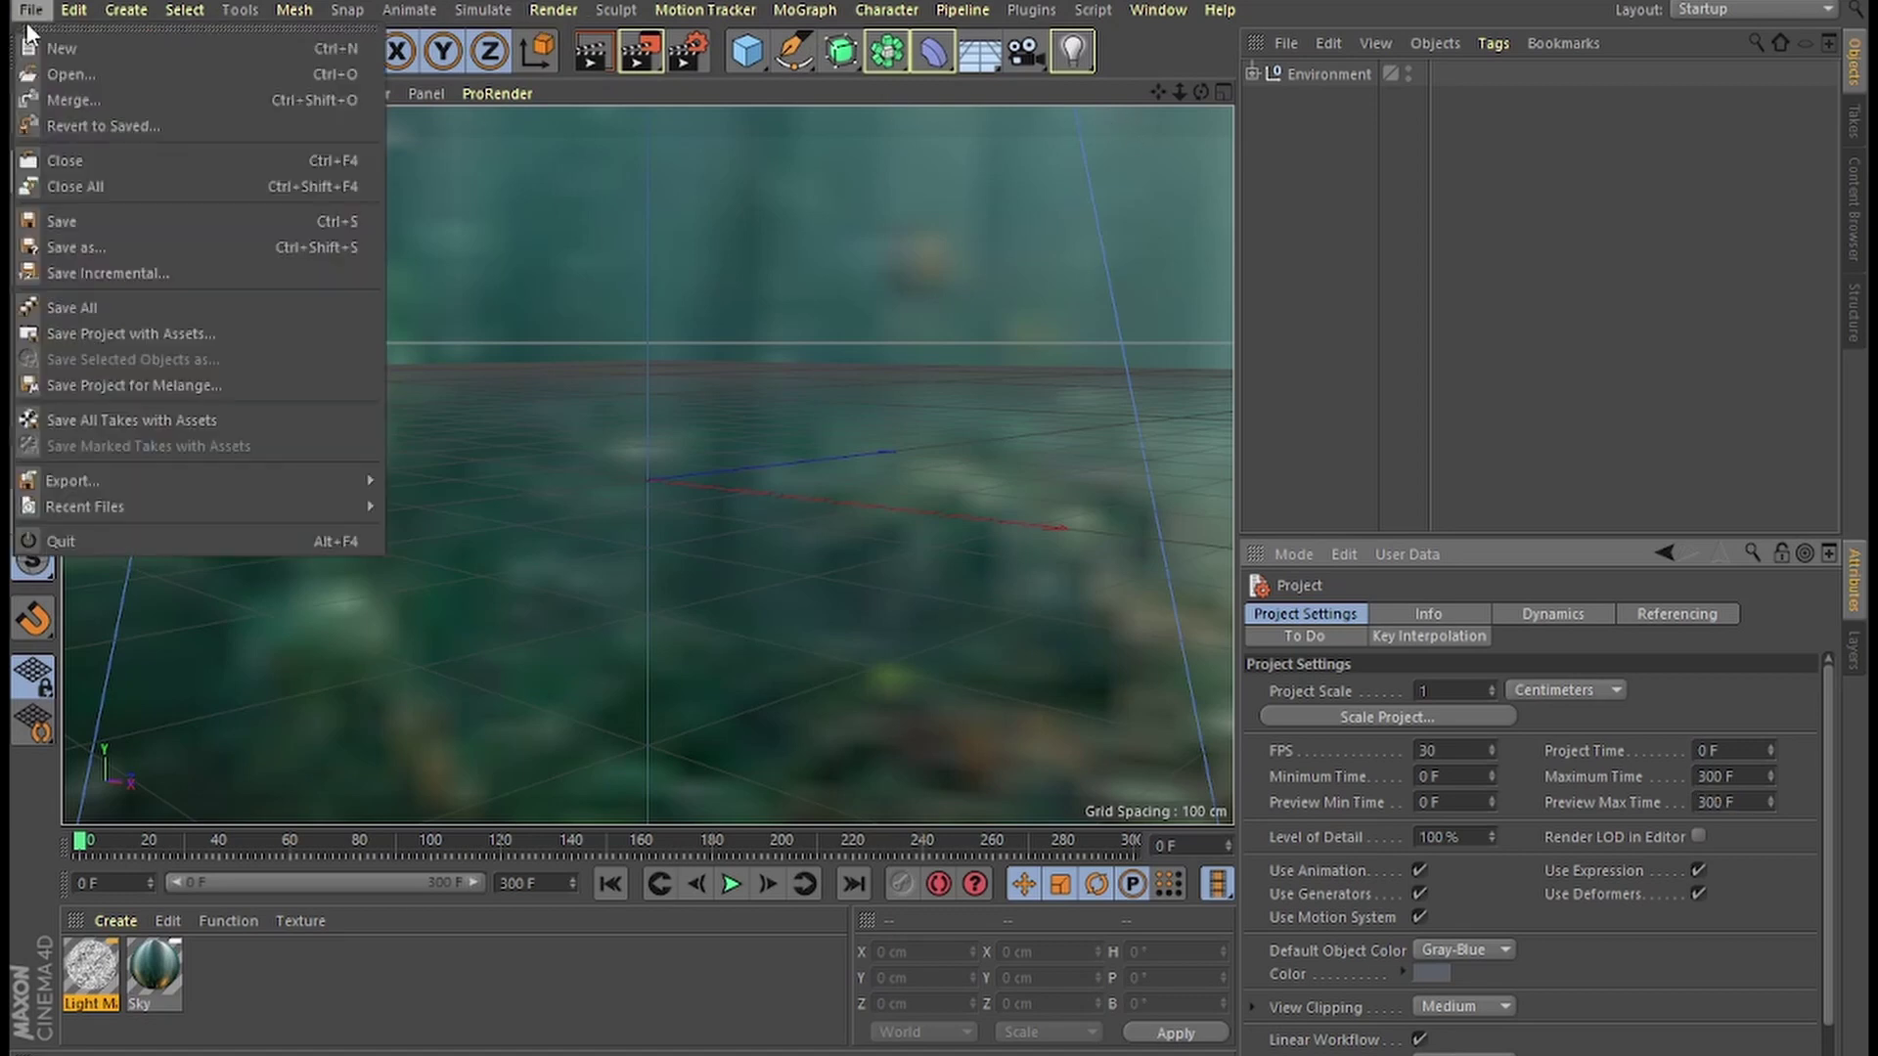
{"action": "left_click", "coordinate": [98, 218]}
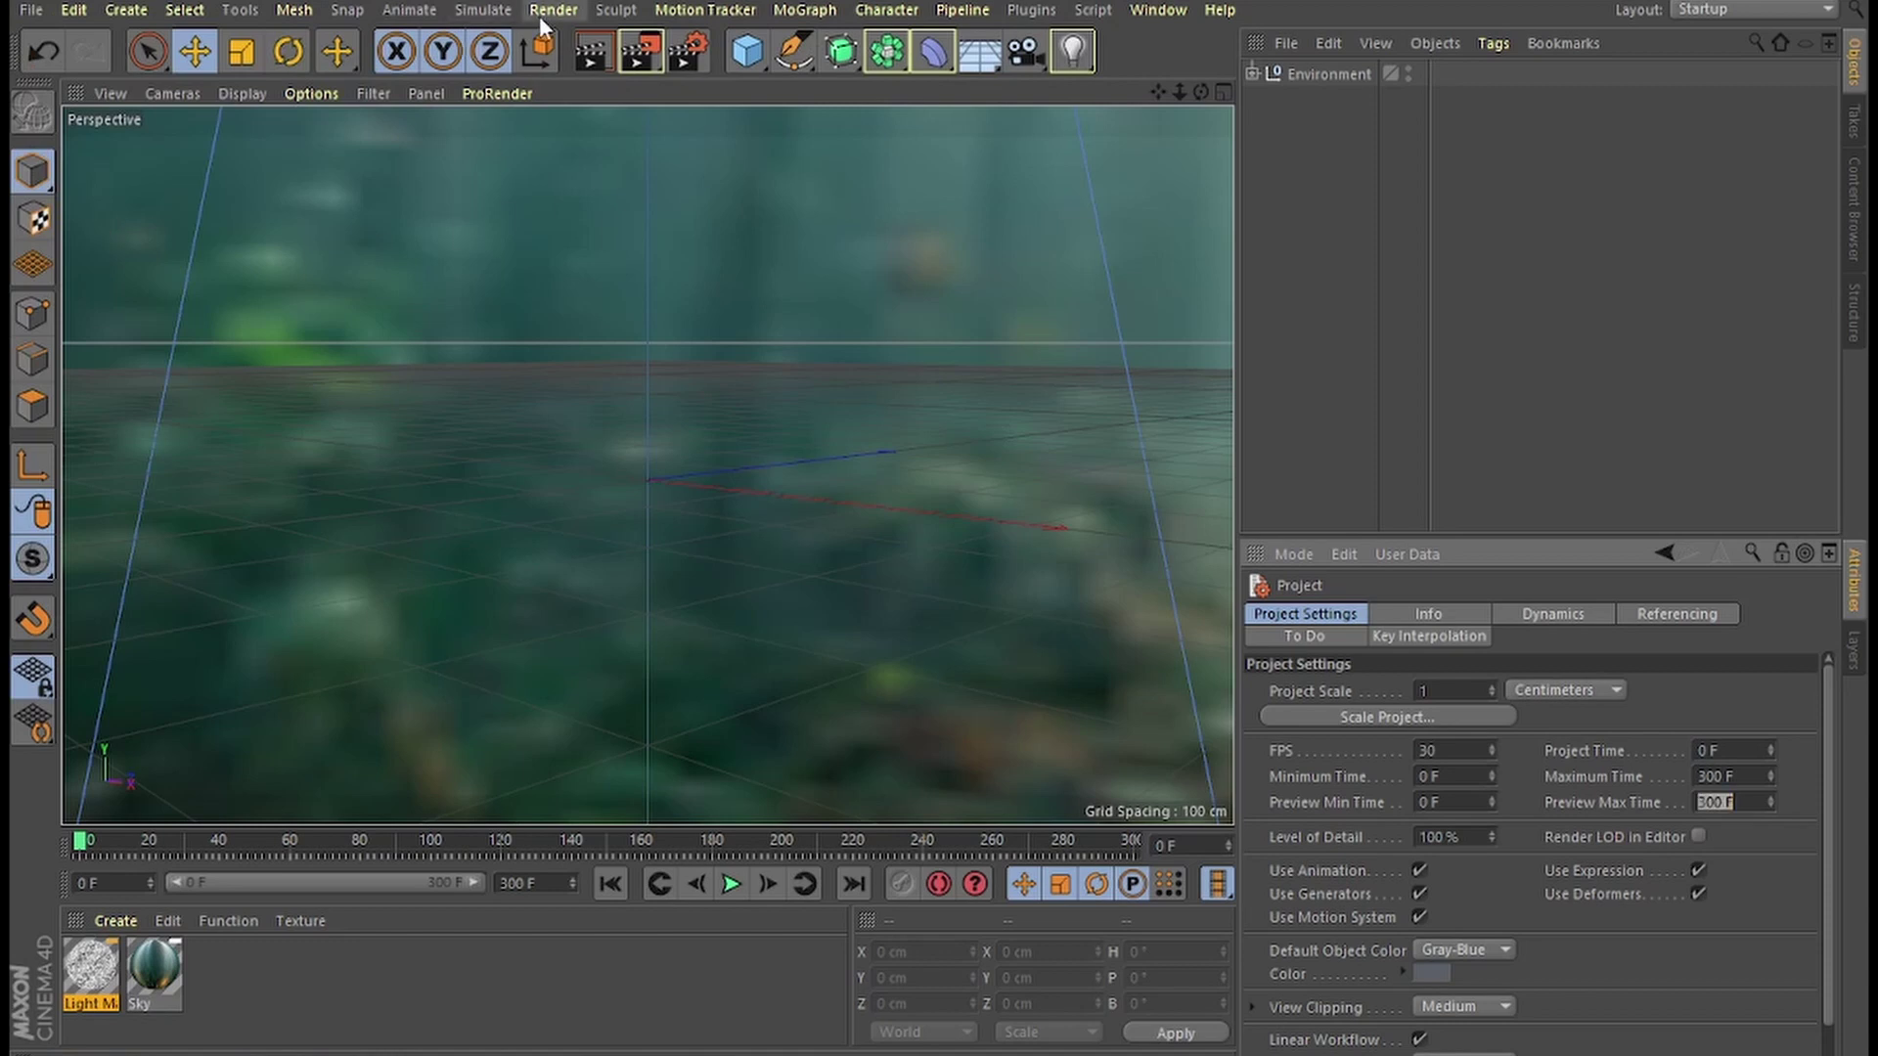
Add a particle emitter and, with the animation playing, set its pitch rotation to 90° so it emits upward.
{"action": "left_click", "coordinate": [489, 10]}
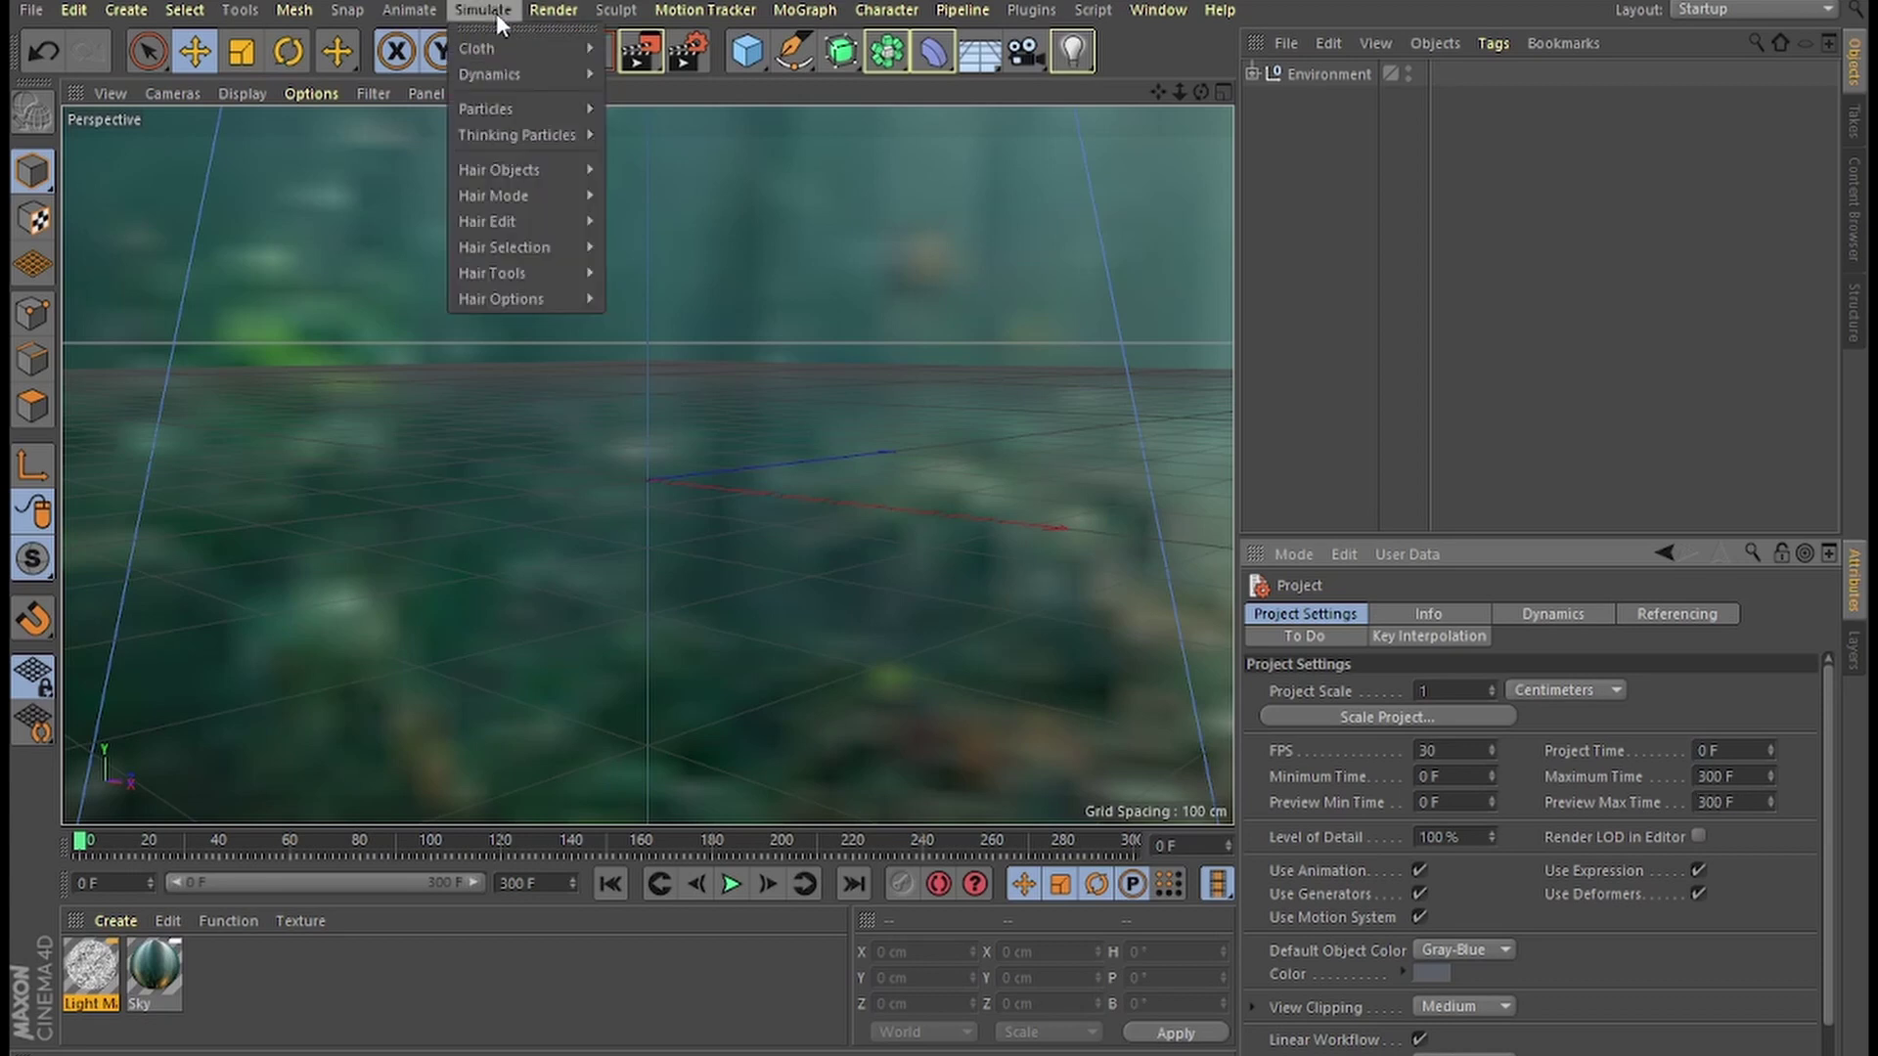
{"action": "mouse_move", "coordinate": [528, 109]}
{"action": "left_click", "coordinate": [660, 118]}
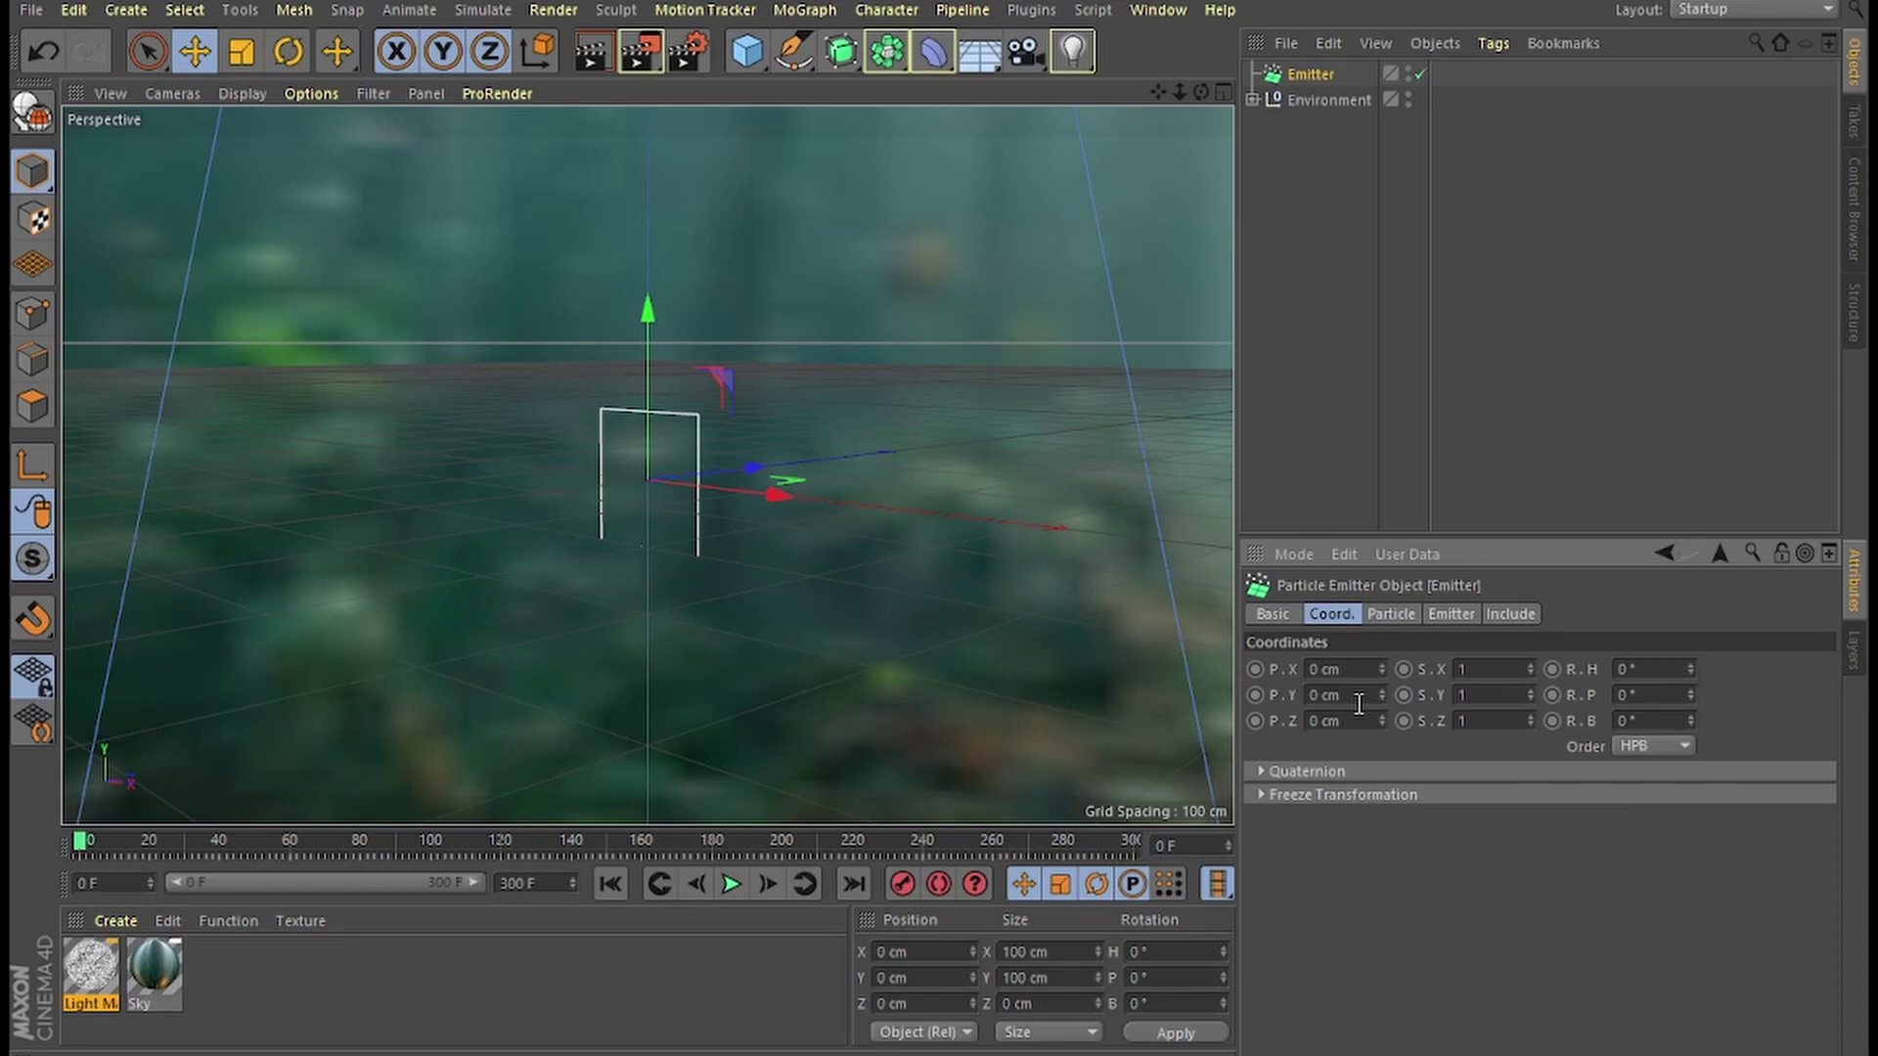
{"action": "left_click", "coordinate": [730, 887]}
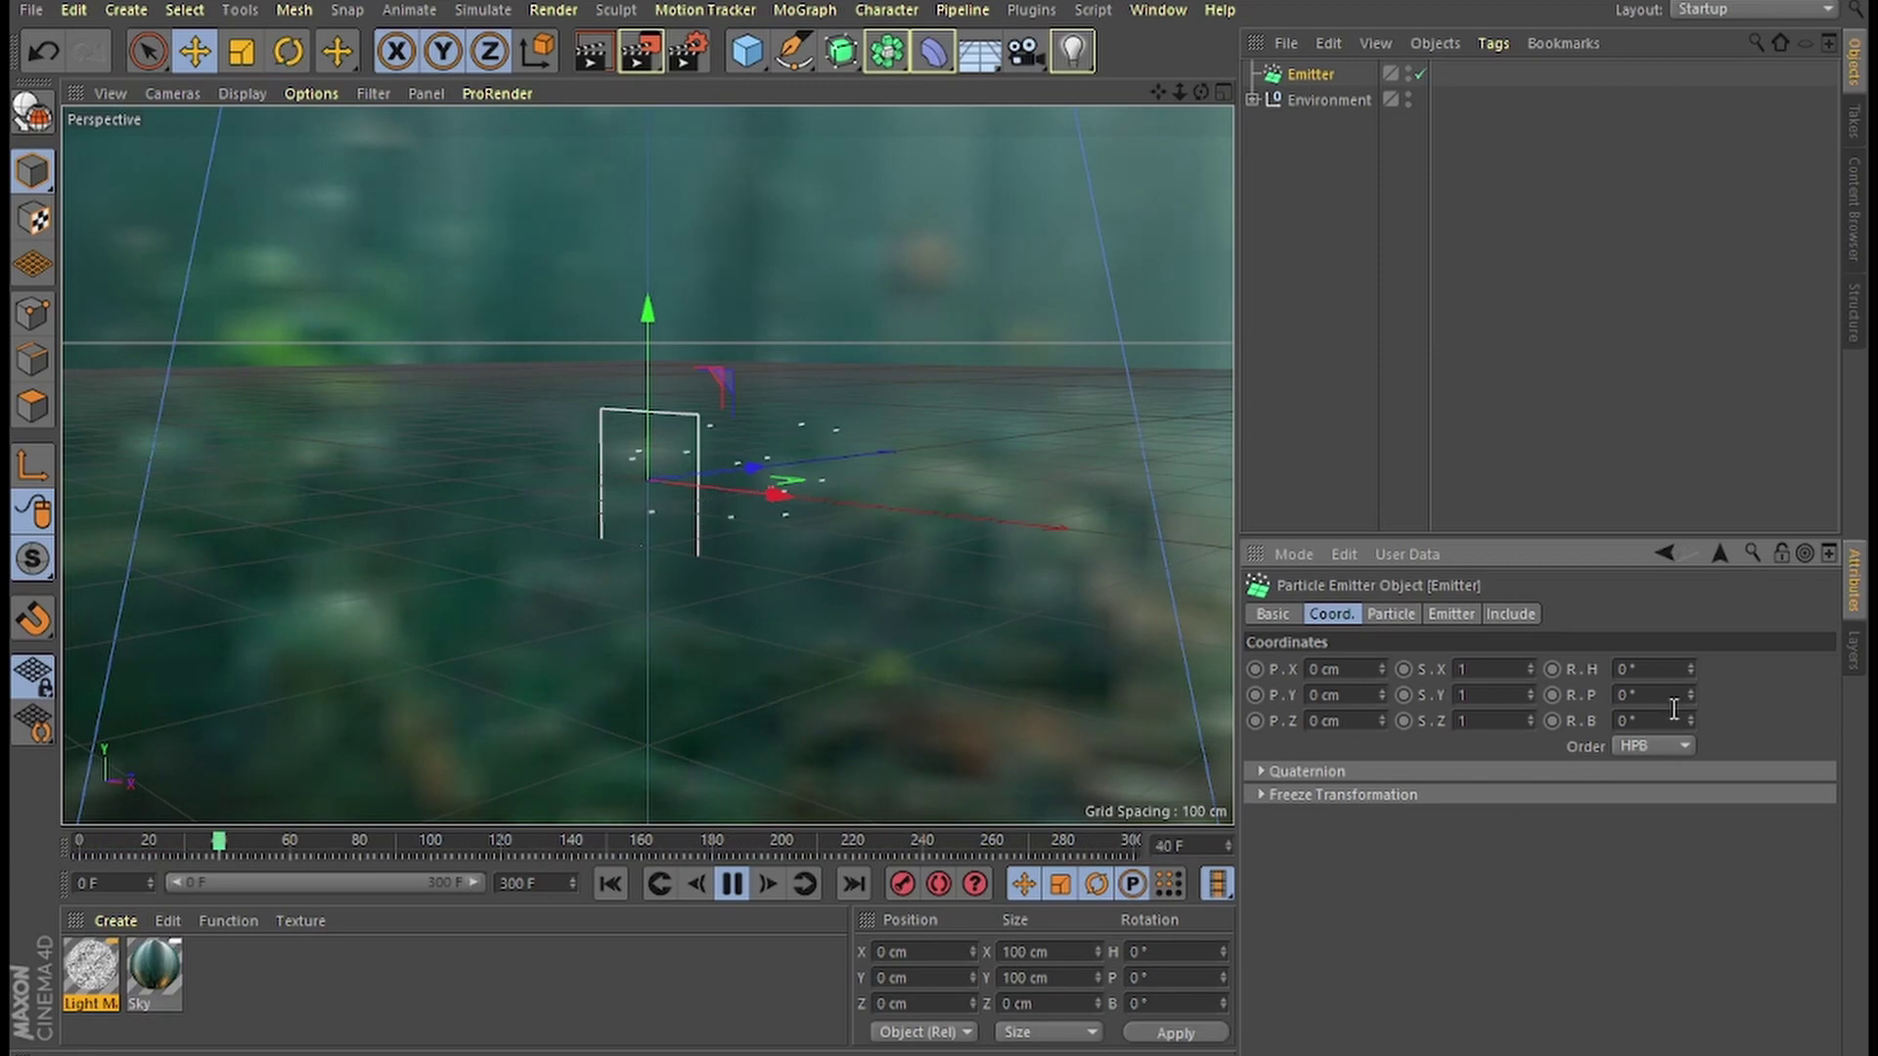
{"action": "left_click_drag", "start_coordinate": [1690, 695], "coordinate": [1690, 697]}
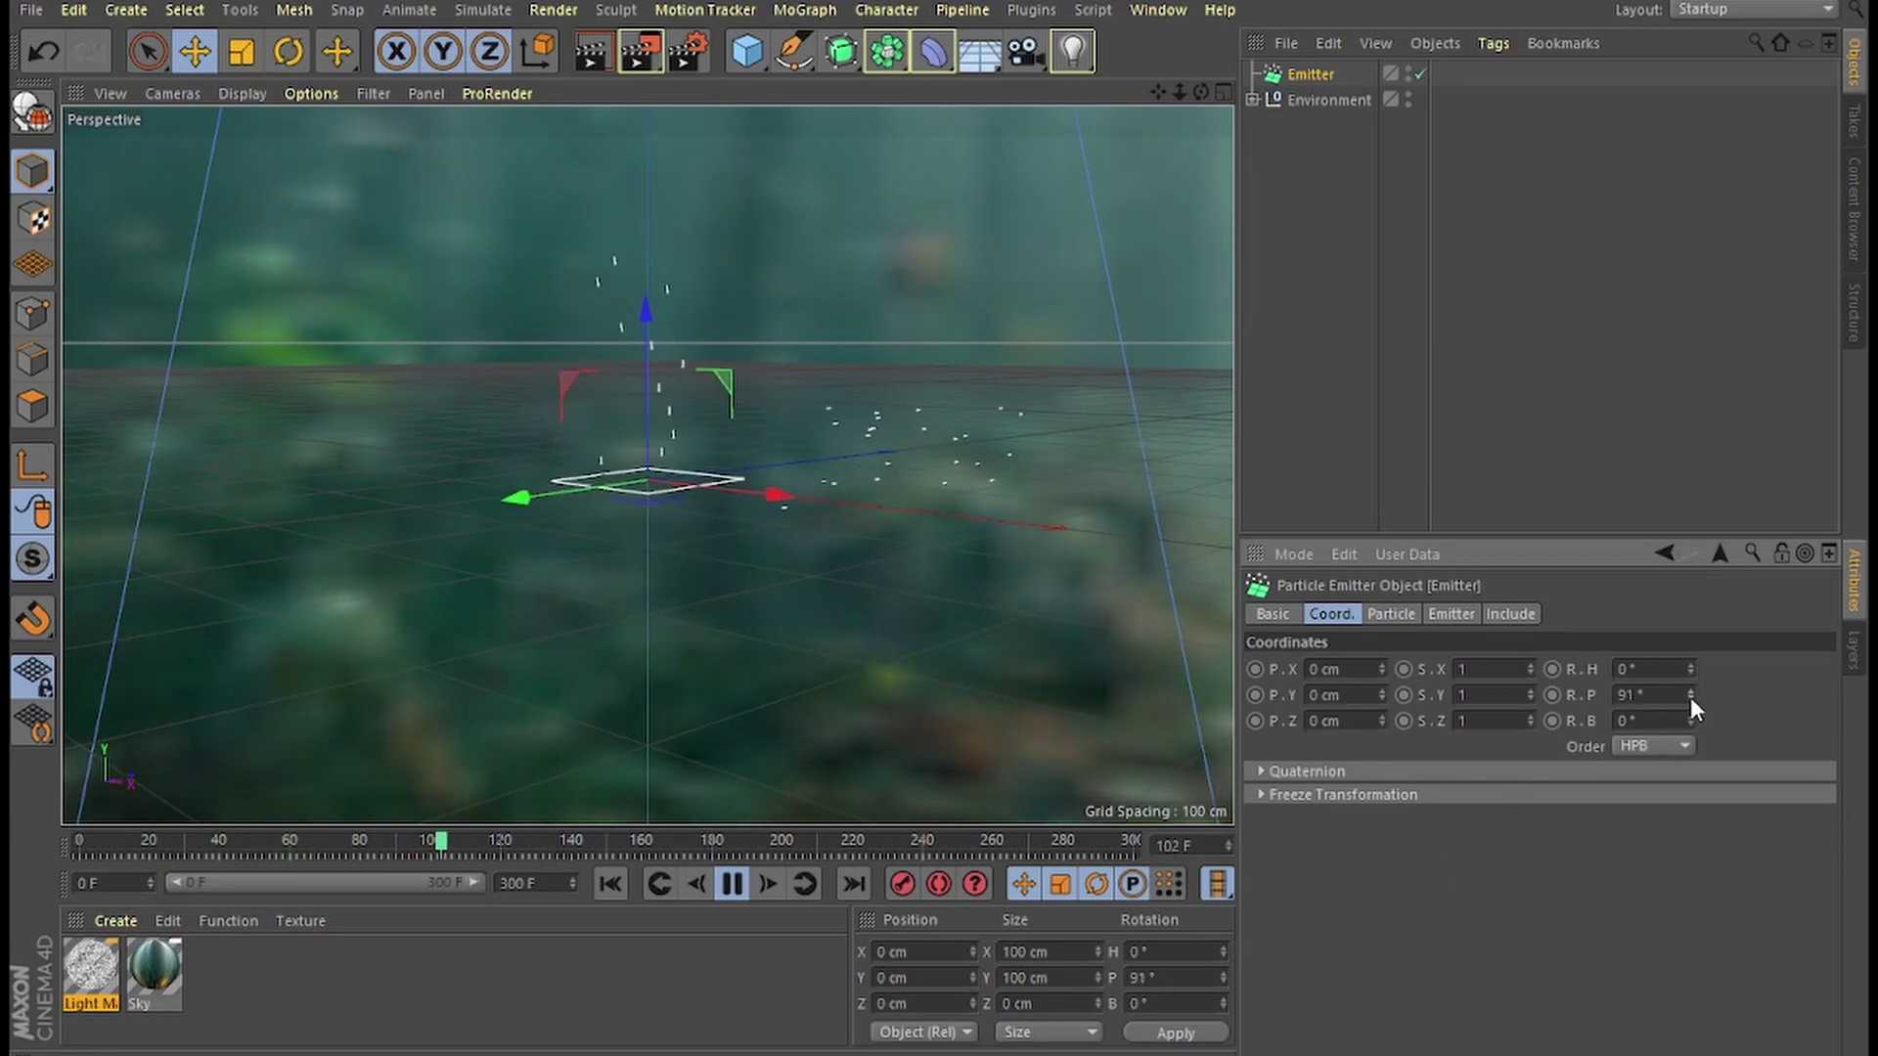
{"action": "left_click", "coordinate": [1690, 697]}
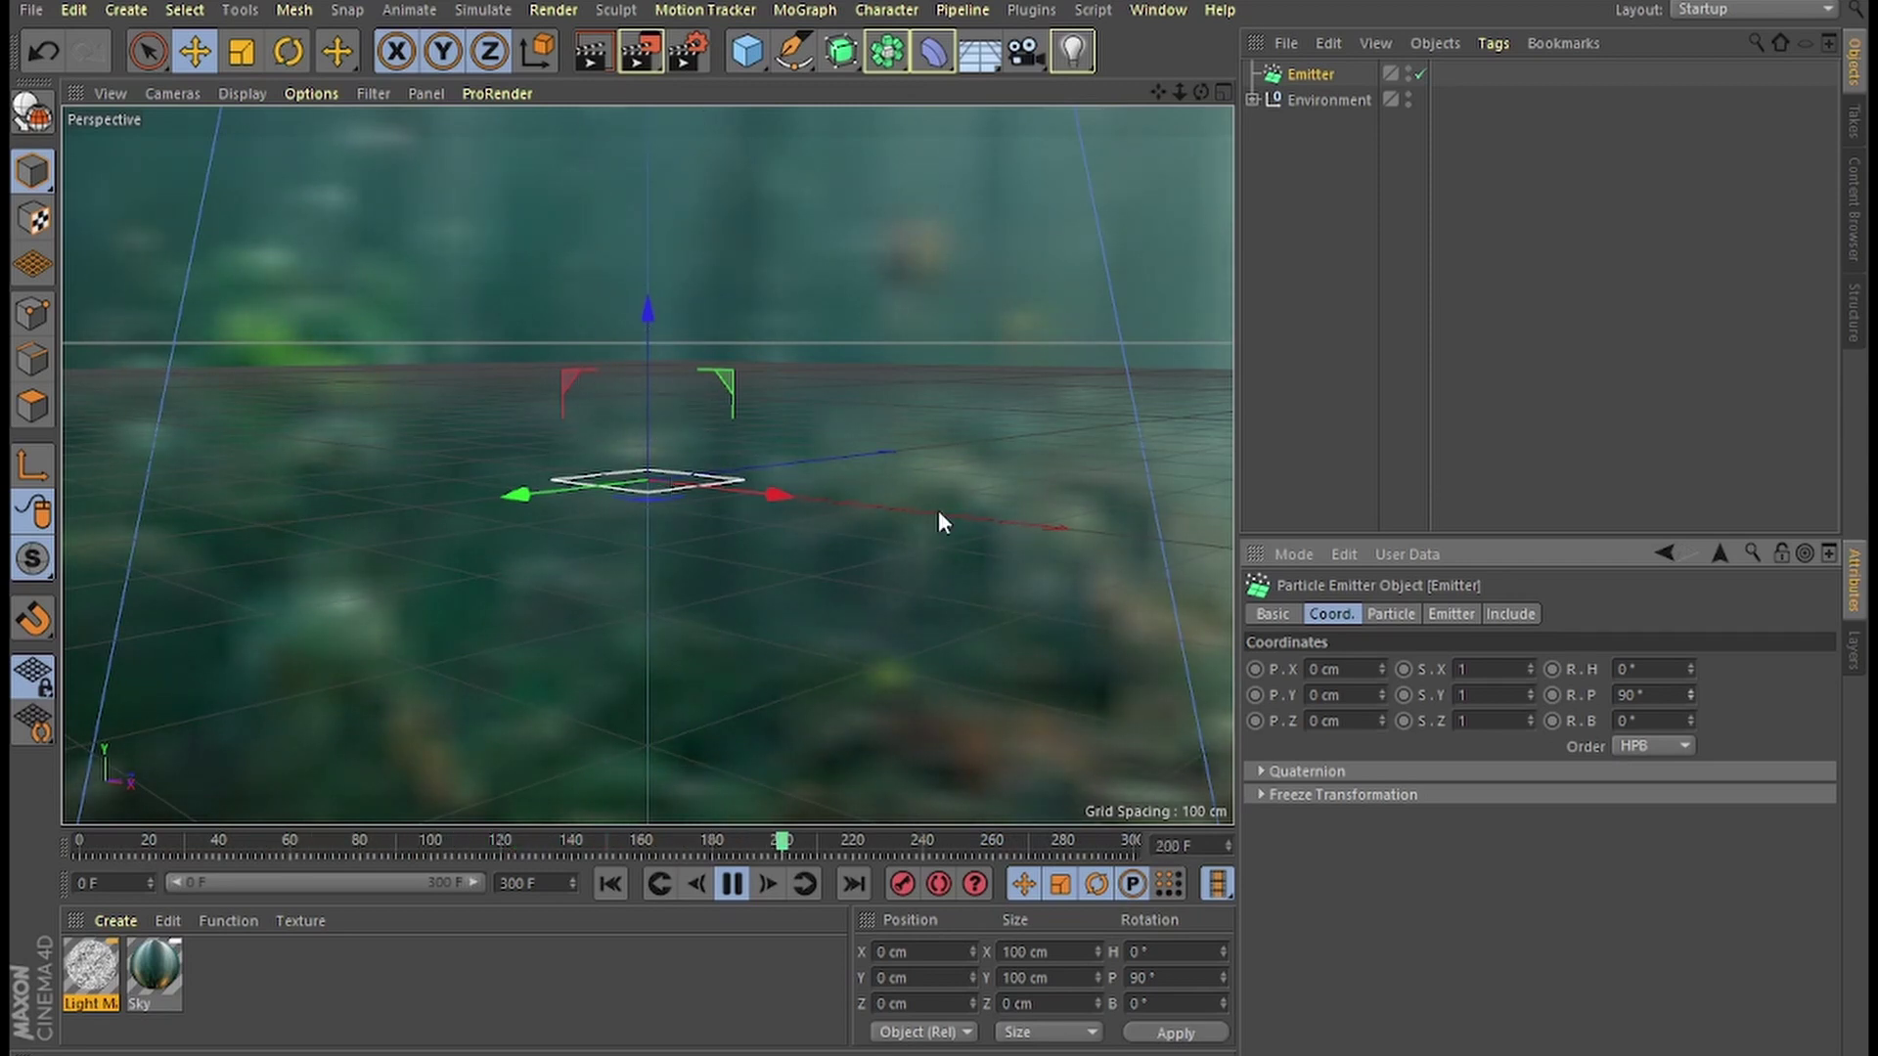
Set the emitter's stop emission to 300 F and play the animation.
{"action": "left_click", "coordinate": [1451, 614]}
{"action": "left_click", "coordinate": [1391, 614]}
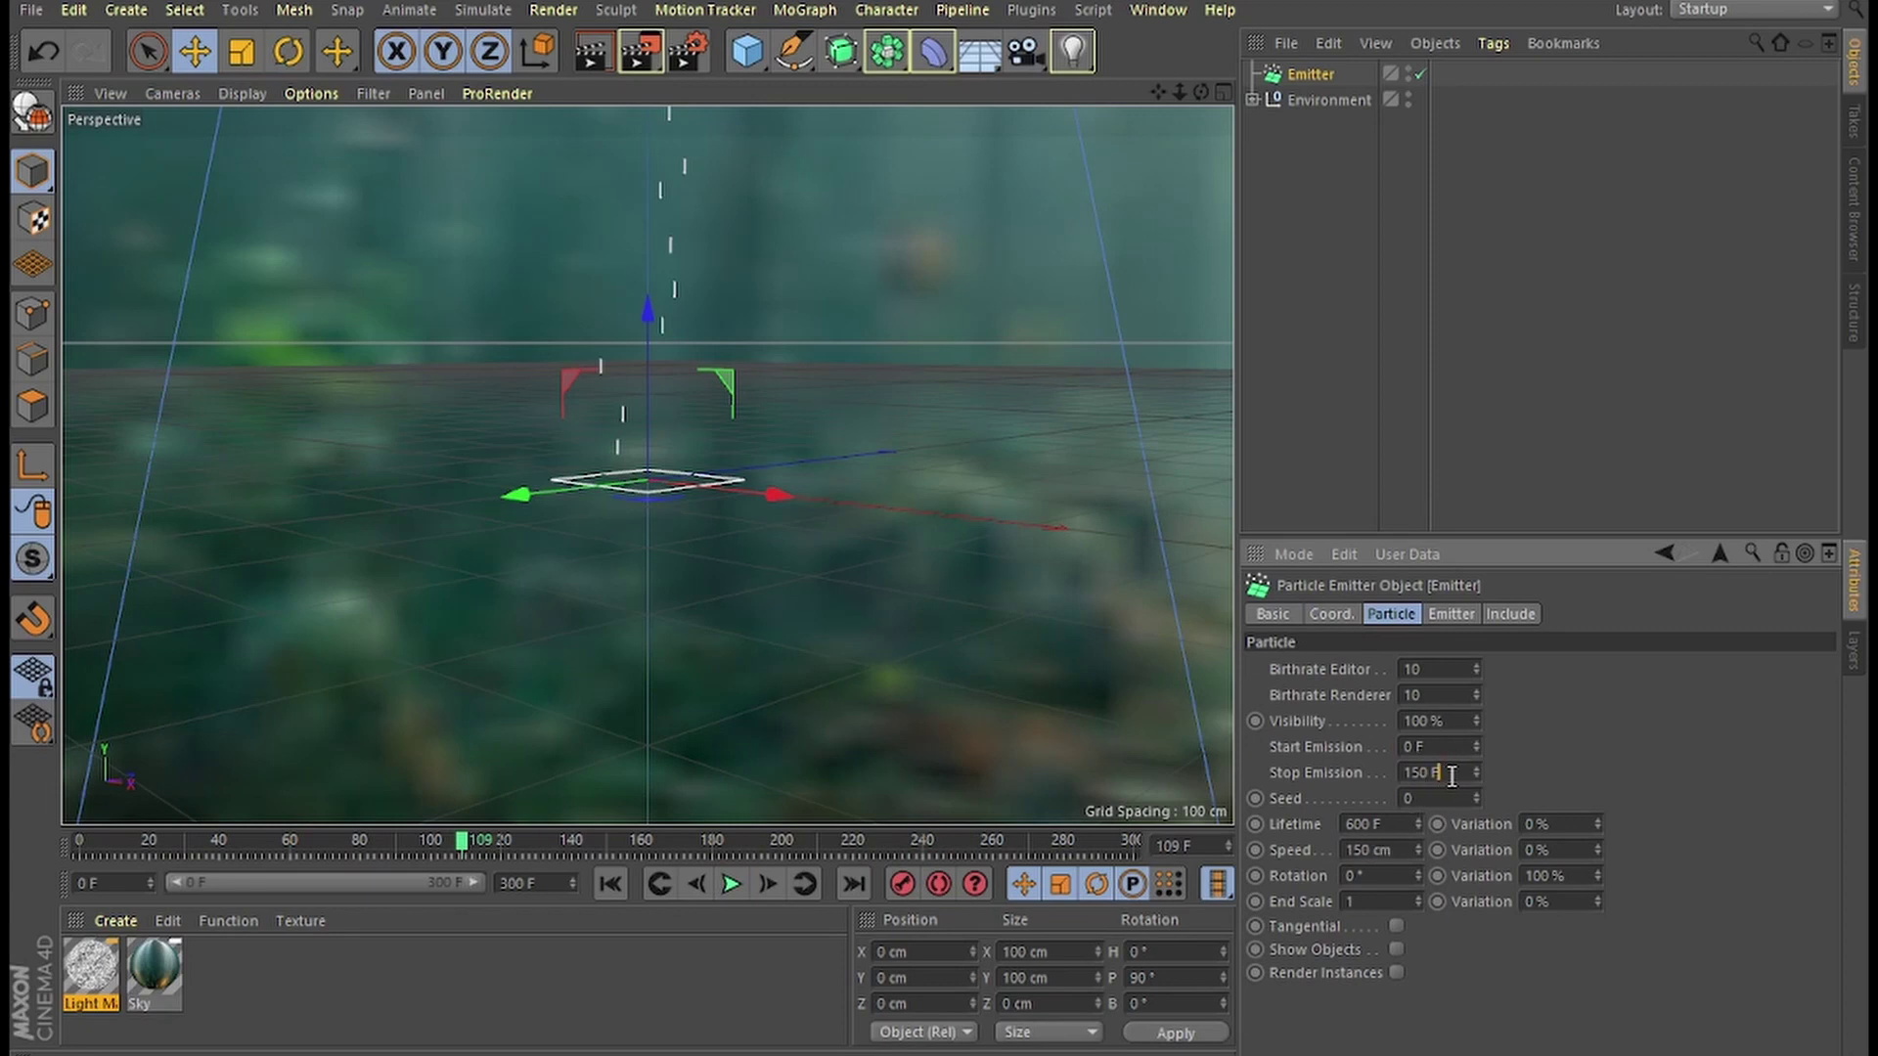
{"action": "left_click_drag", "start_coordinate": [1453, 776], "coordinate": [1332, 761]}
{"action": "type", "text": "300"}
{"action": "left_click", "coordinate": [733, 885]}
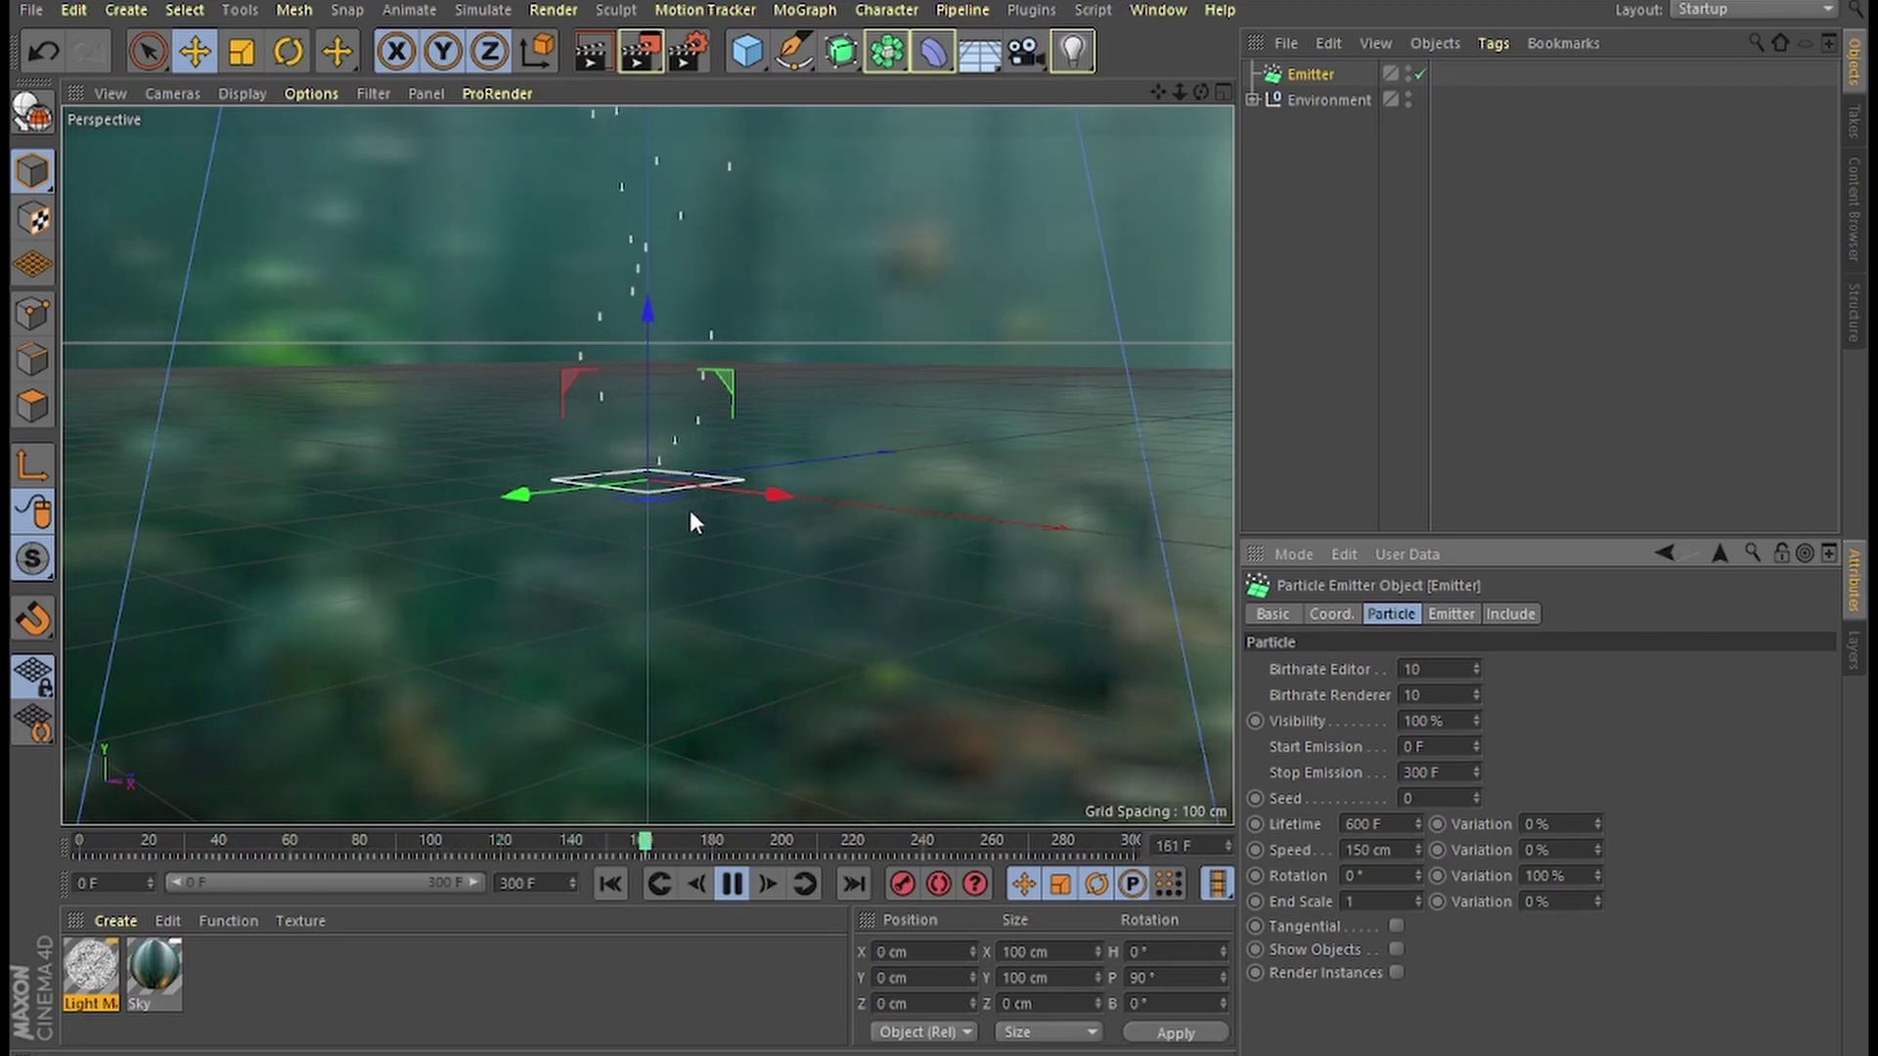
Move the emitter below the camera view by setting its Y position to -483 cm.
{"action": "left_click", "coordinate": [1347, 619]}
{"action": "left_click_drag", "start_coordinate": [1349, 696], "coordinate": [1142, 676]}
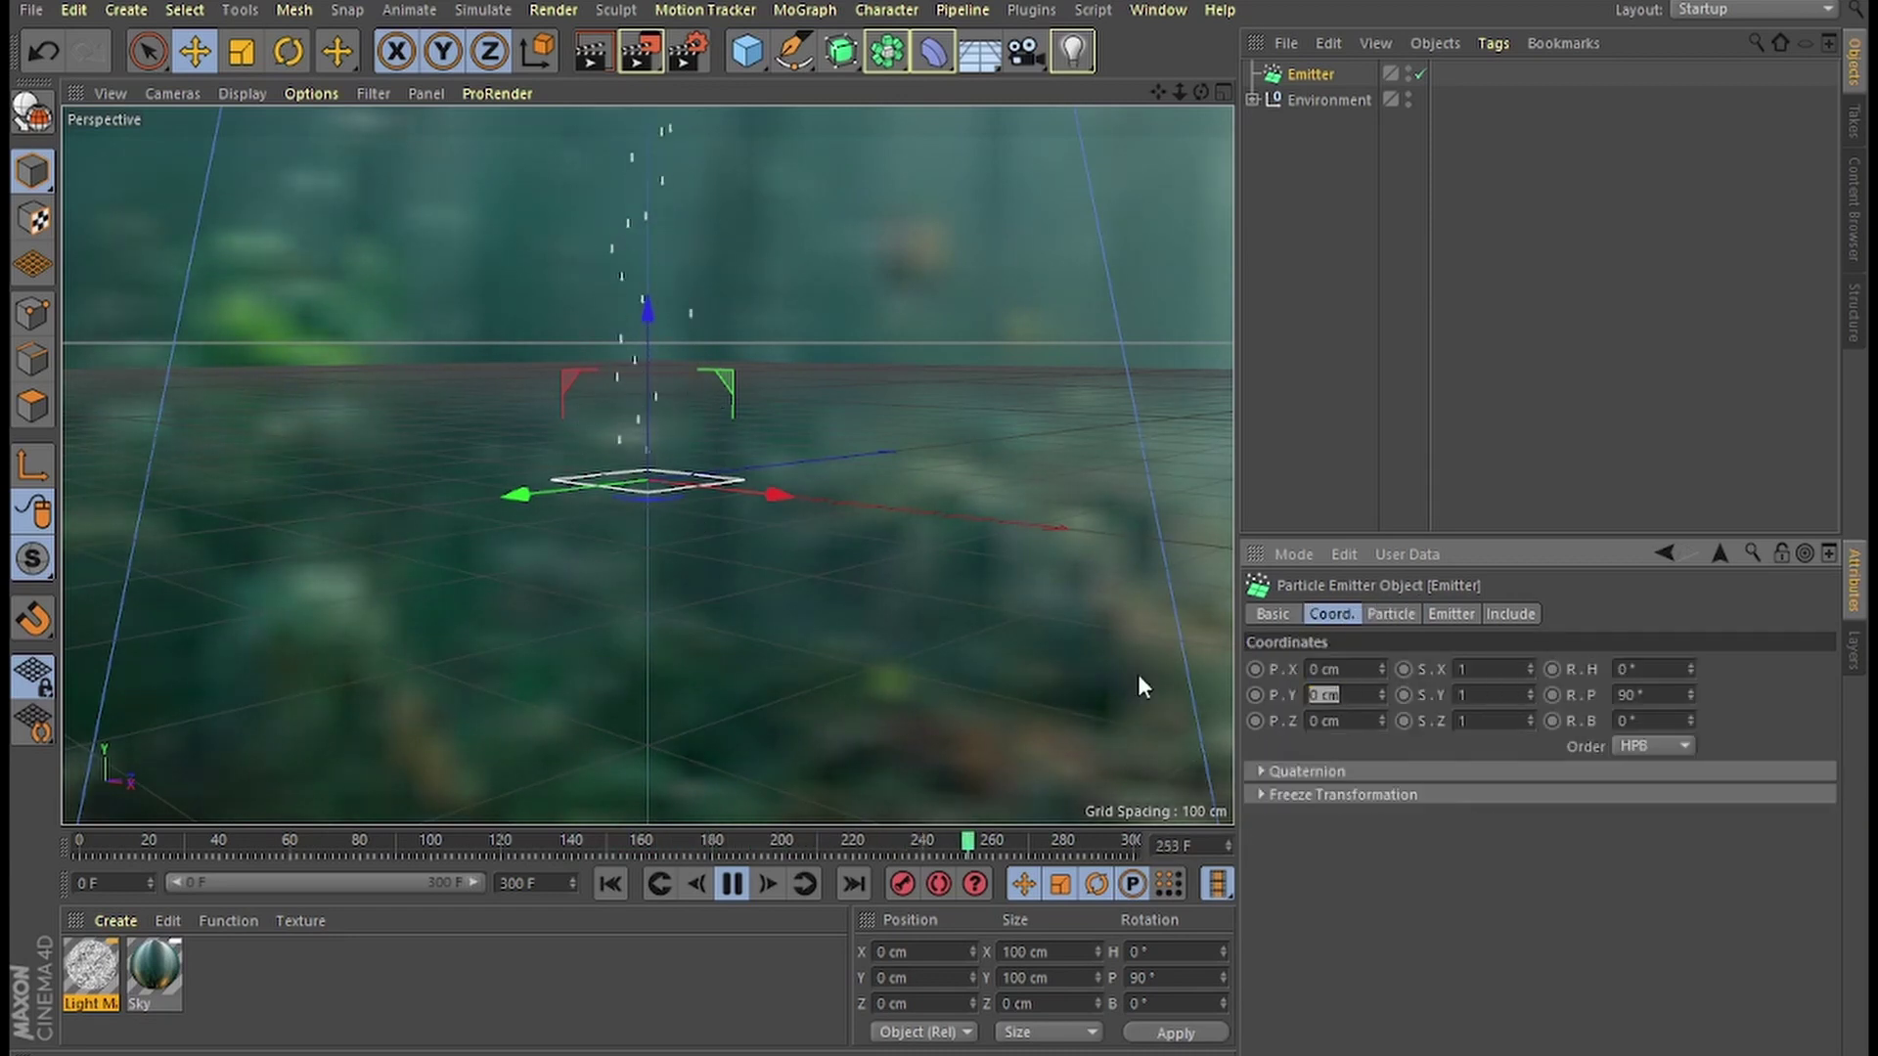
{"action": "type", "text": "-483"}
{"action": "key", "text": "Return"}
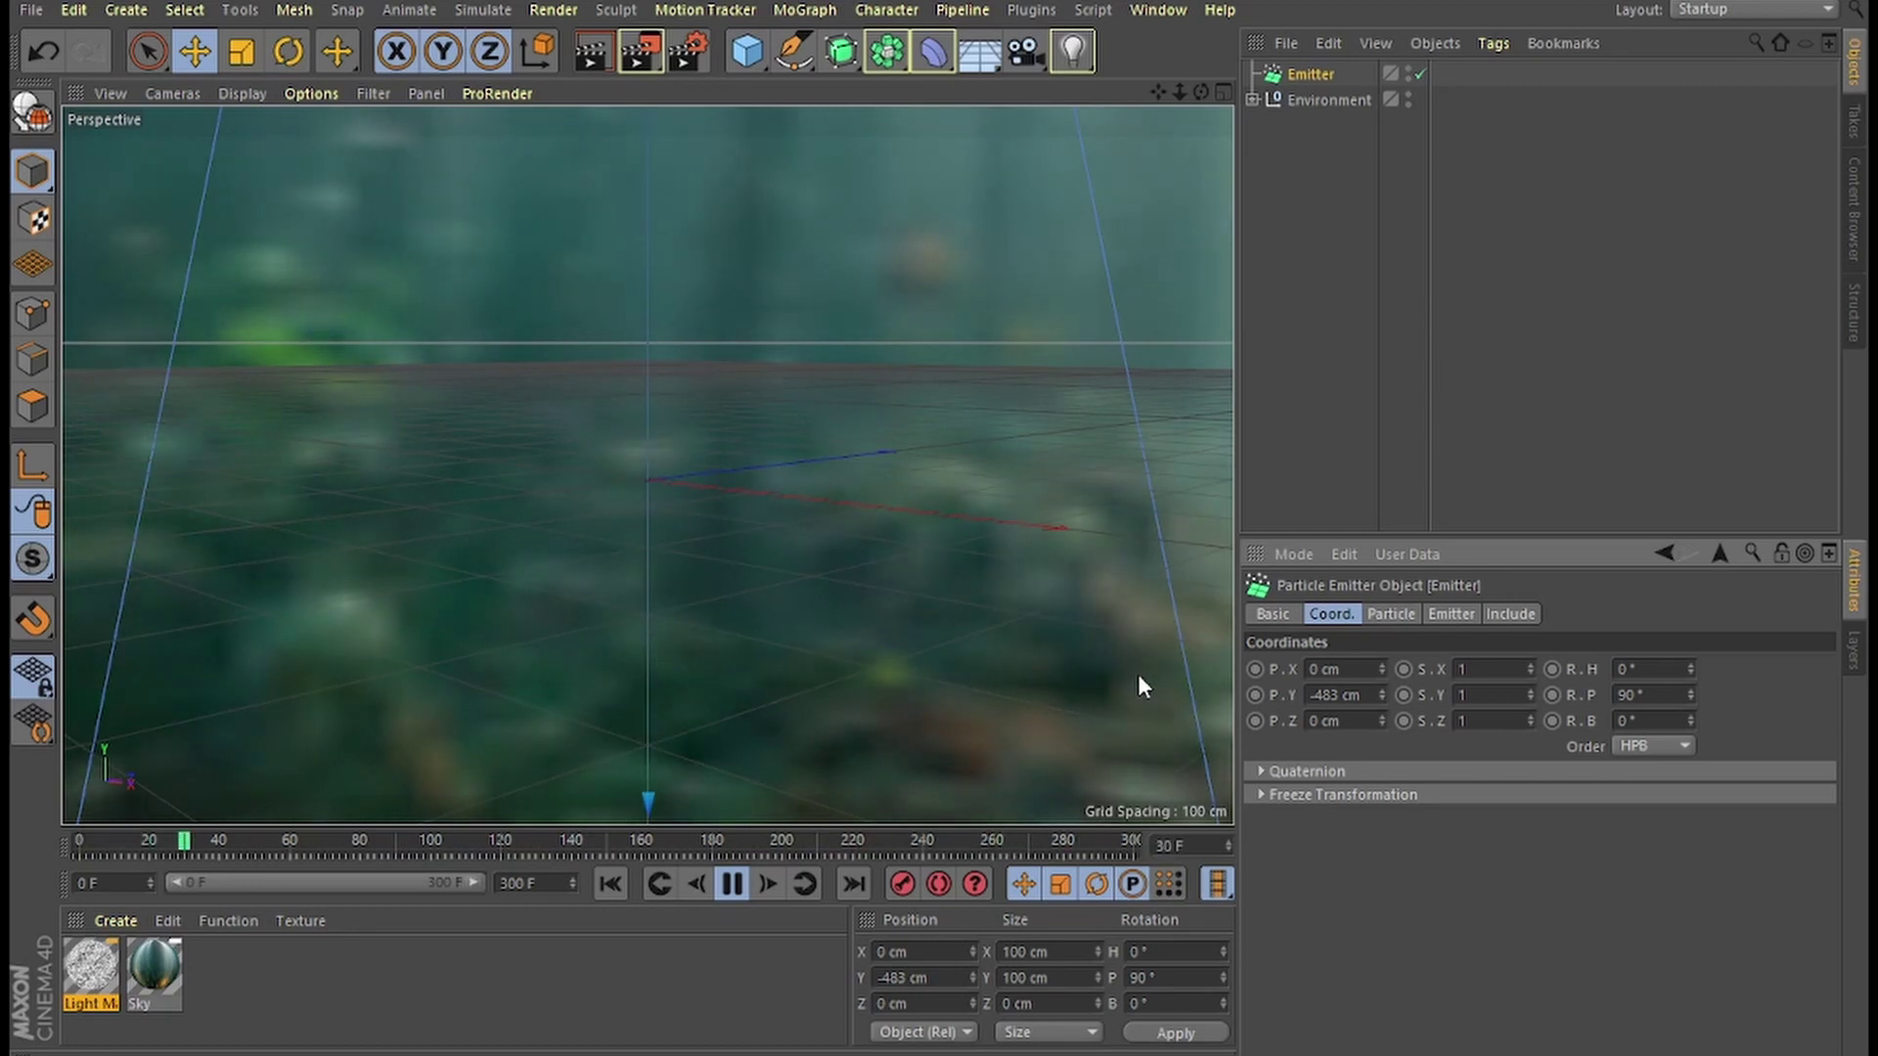
Set the emitter's editor and renderer birthrates to 20.
{"action": "left_click", "coordinate": [1393, 615]}
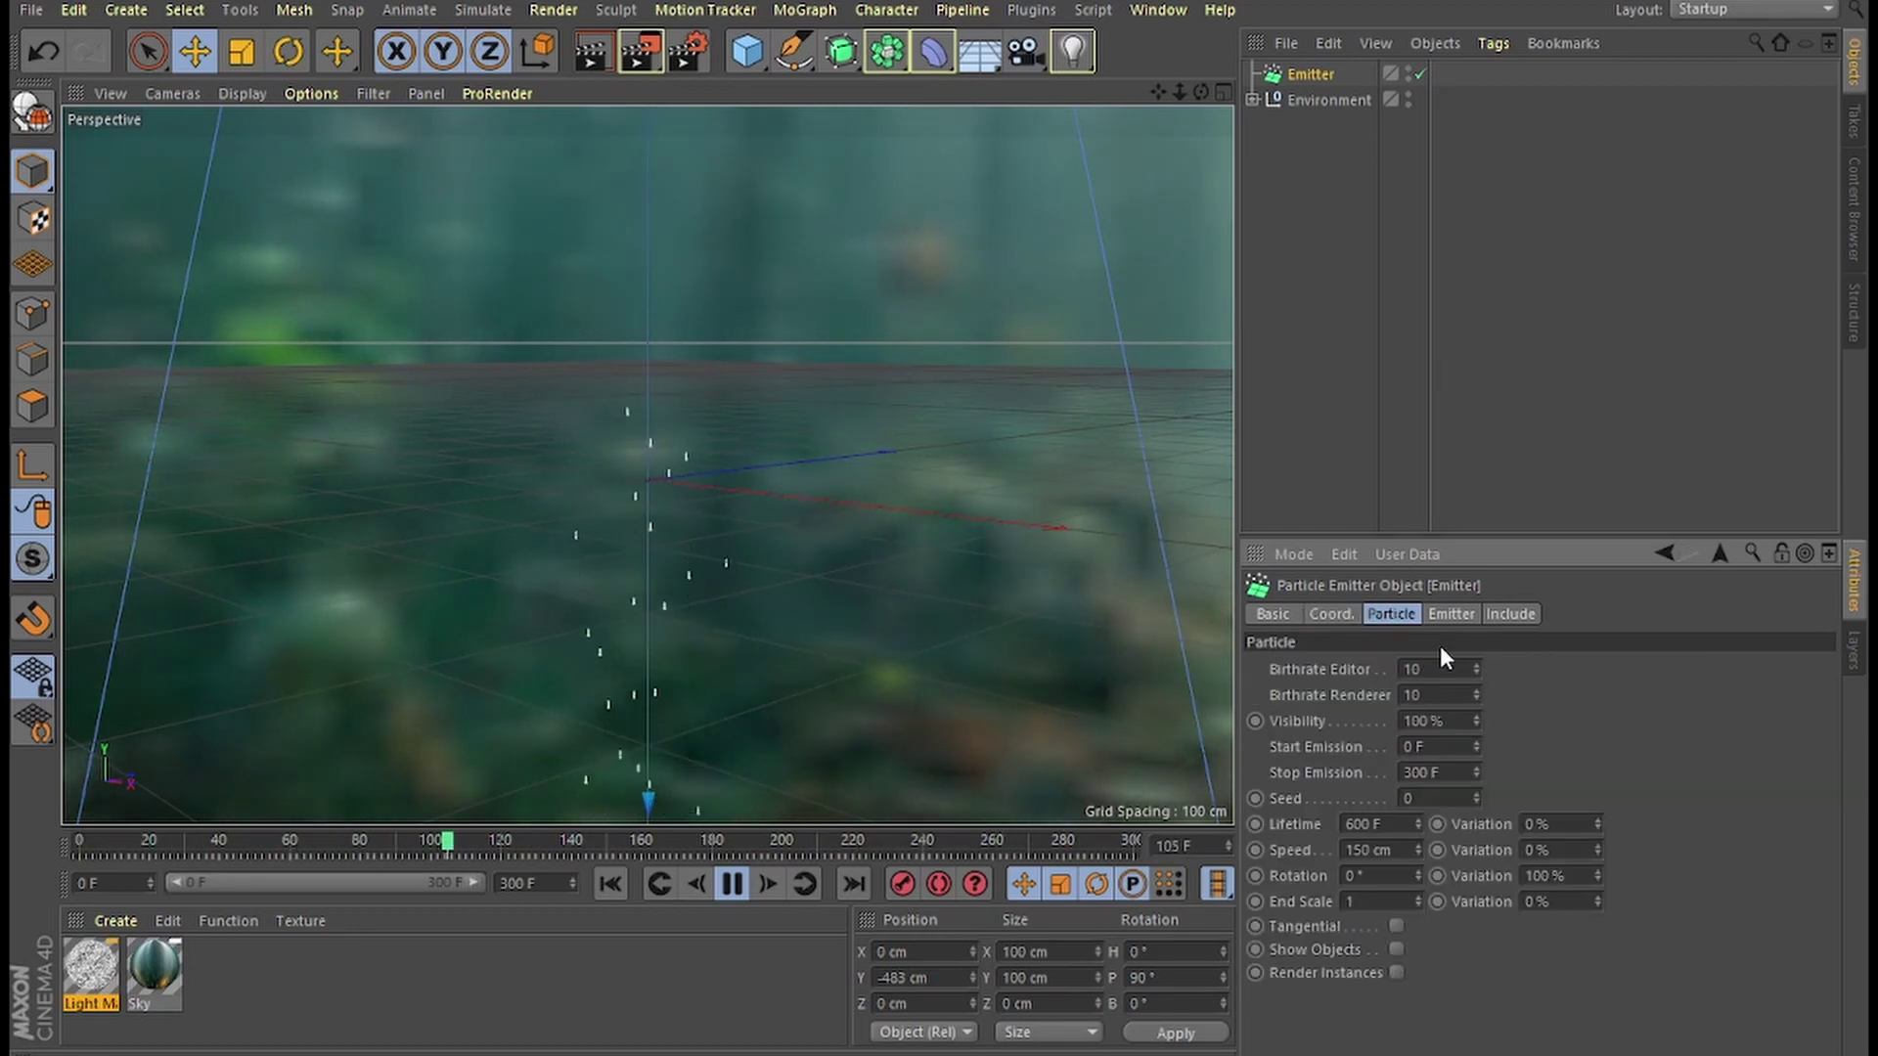
{"action": "left_click_drag", "start_coordinate": [1444, 670], "coordinate": [1260, 623]}
{"action": "type", "text": "20"}
{"action": "left_click_drag", "start_coordinate": [1420, 697], "coordinate": [1293, 670]}
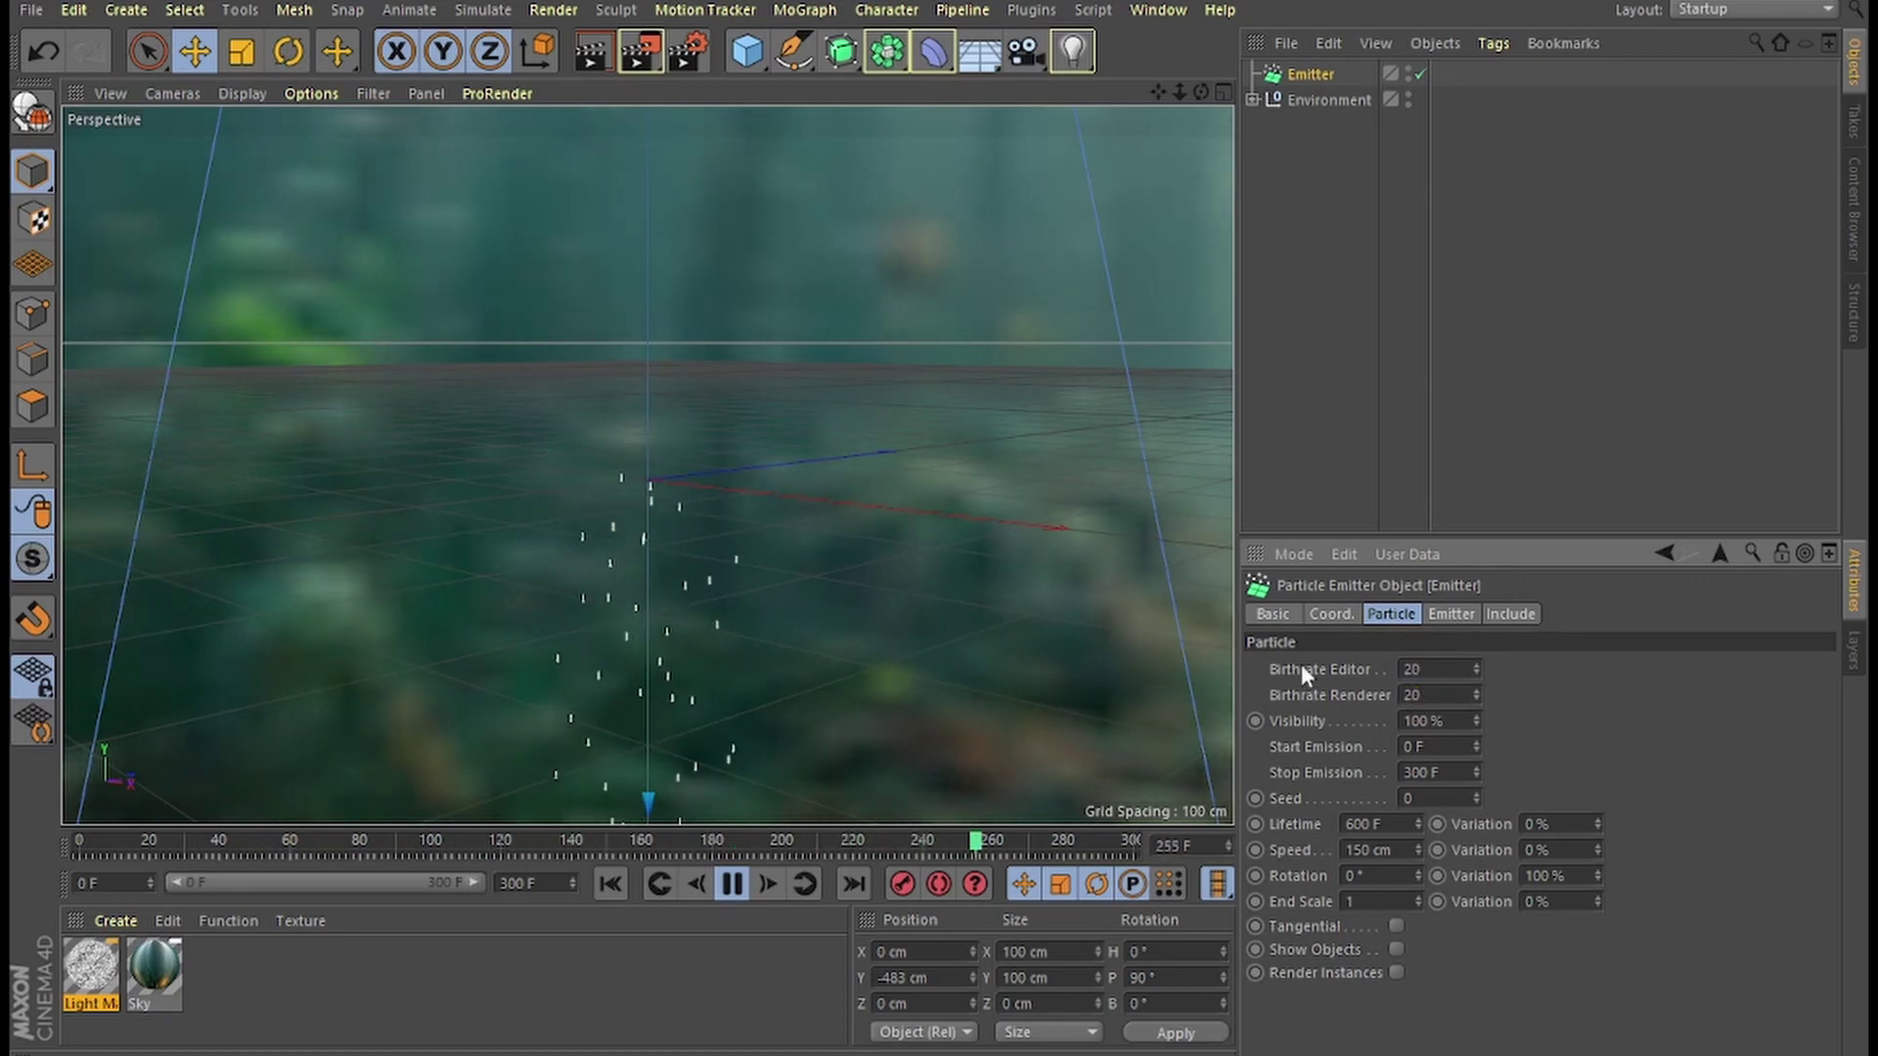
Enlarge the emitter to an X-size and Y-size of 200 cm.
{"action": "left_click", "coordinate": [1444, 613]}
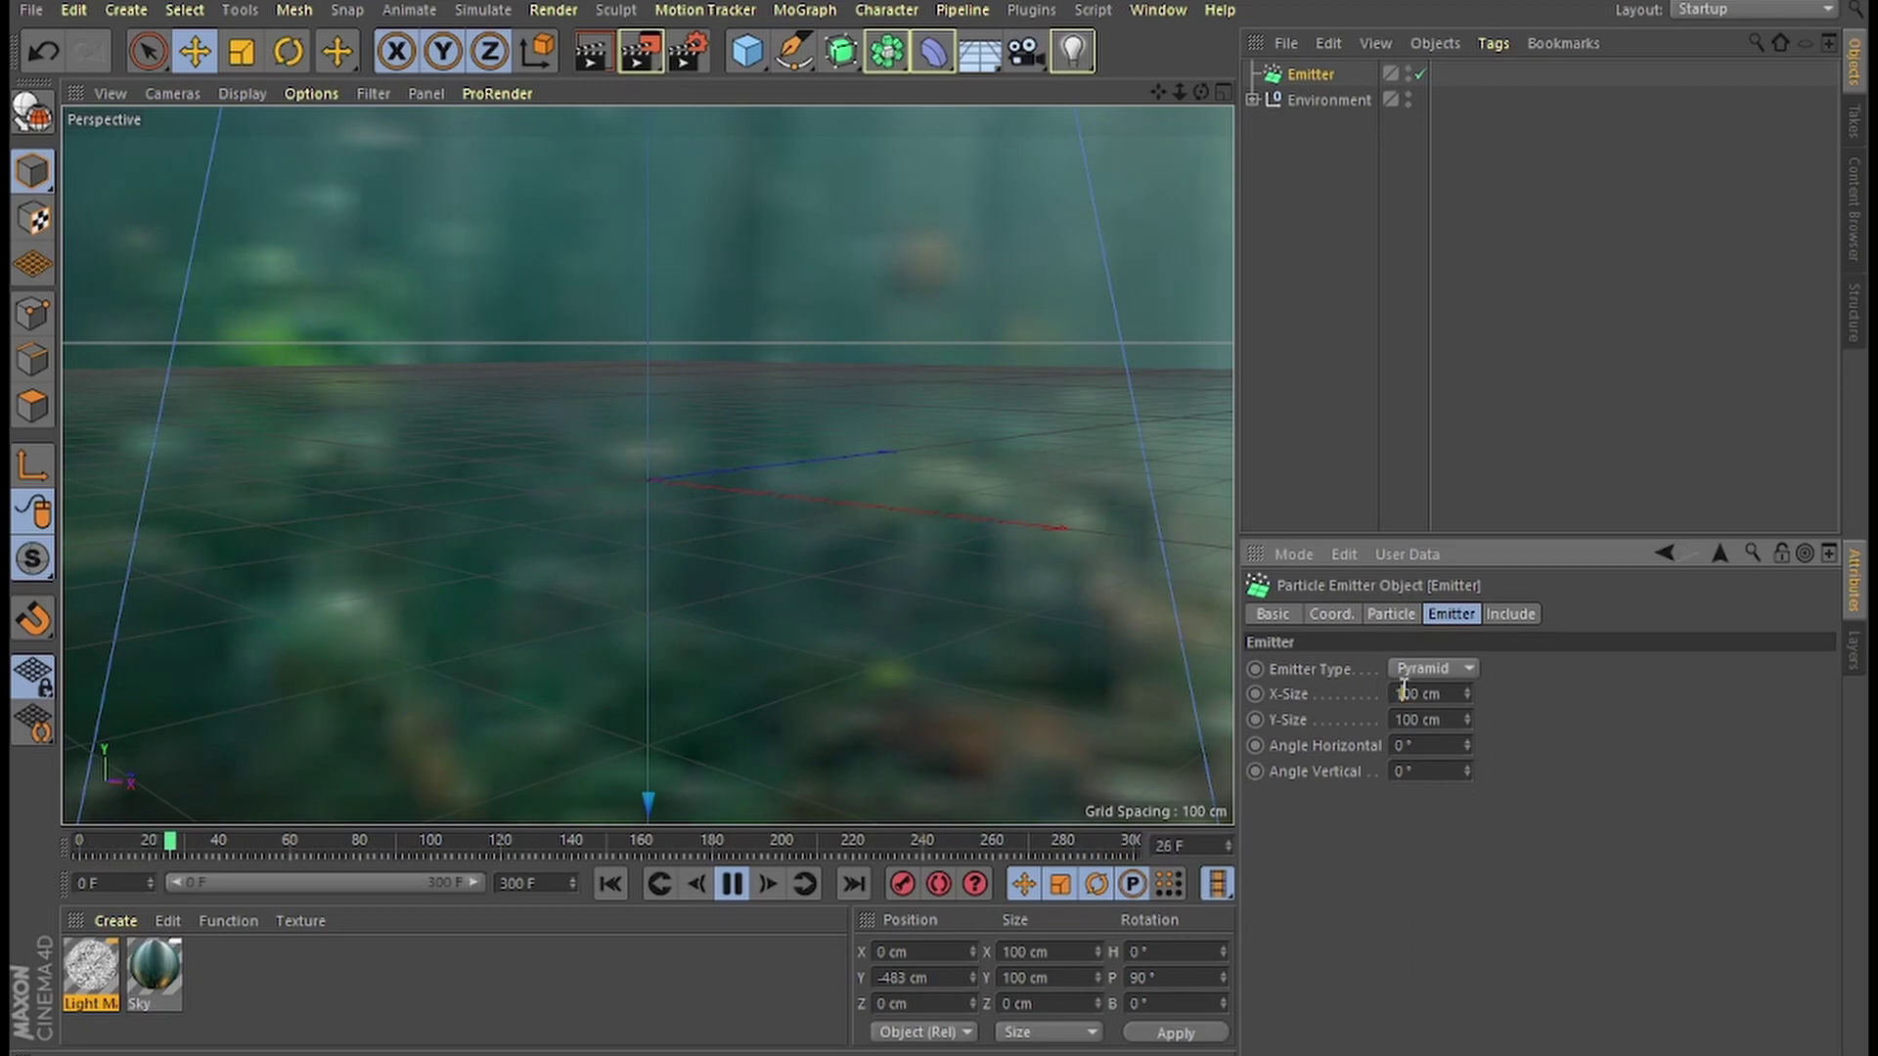
{"action": "type", "text": "2"}
{"action": "left_click_drag", "start_coordinate": [1404, 691], "coordinate": [1350, 708]}
{"action": "type", "text": "2"}
{"action": "key", "text": "Return"}
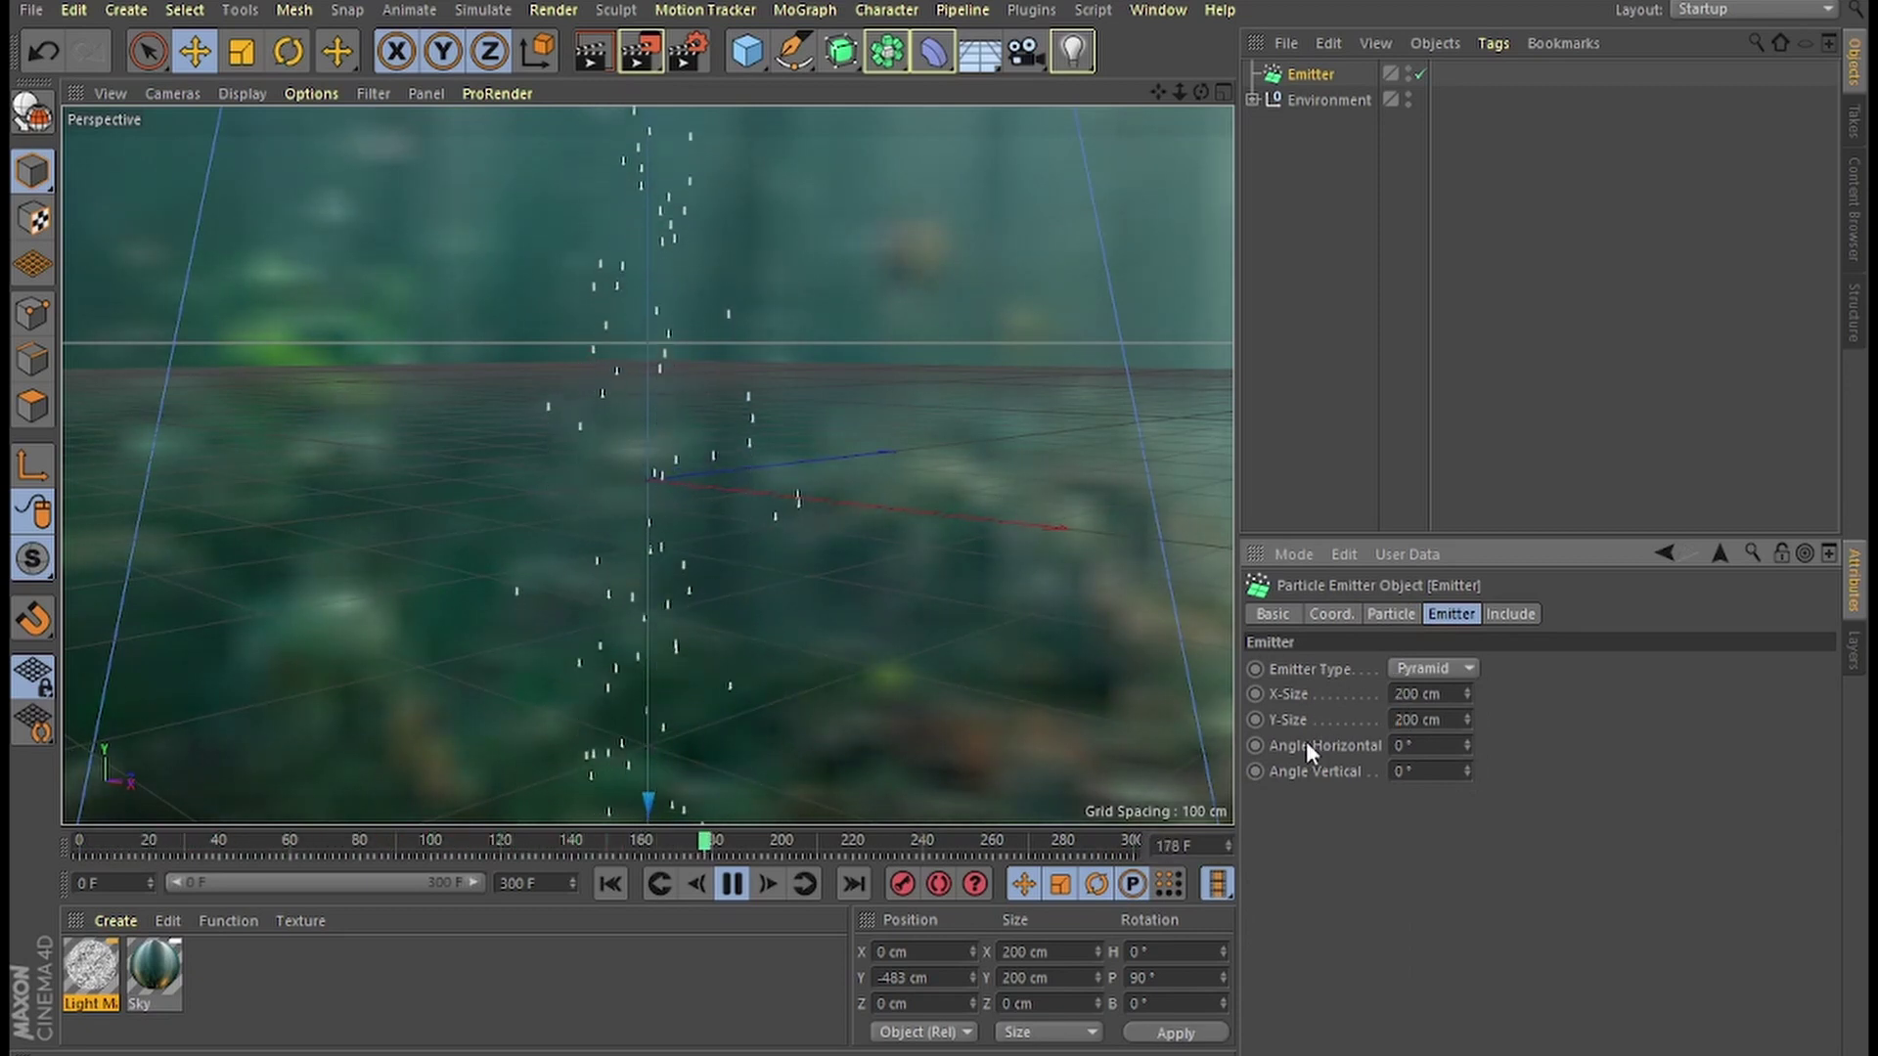
Replay the particle animation from the start to check the flow, and return to the first frame.
{"action": "left_click", "coordinate": [1385, 616]}
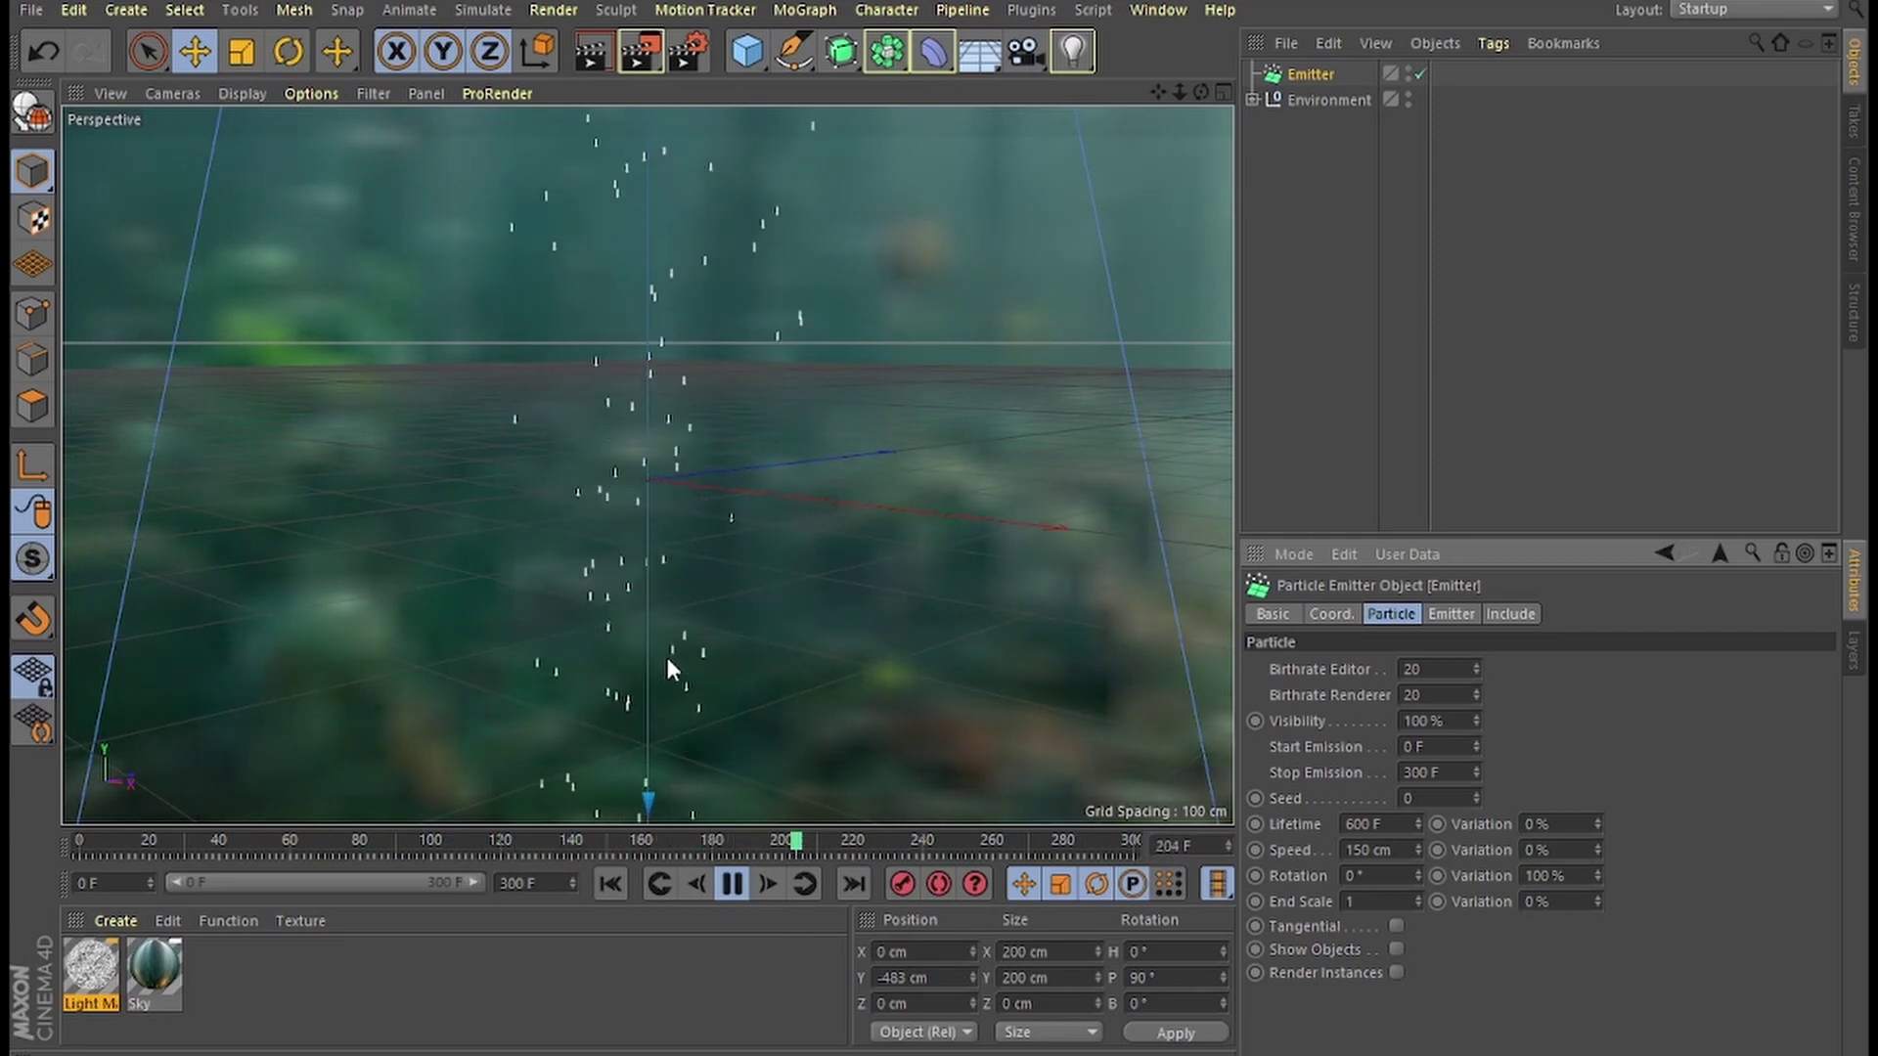
{"action": "left_click", "coordinate": [732, 884]}
{"action": "left_click", "coordinate": [610, 884]}
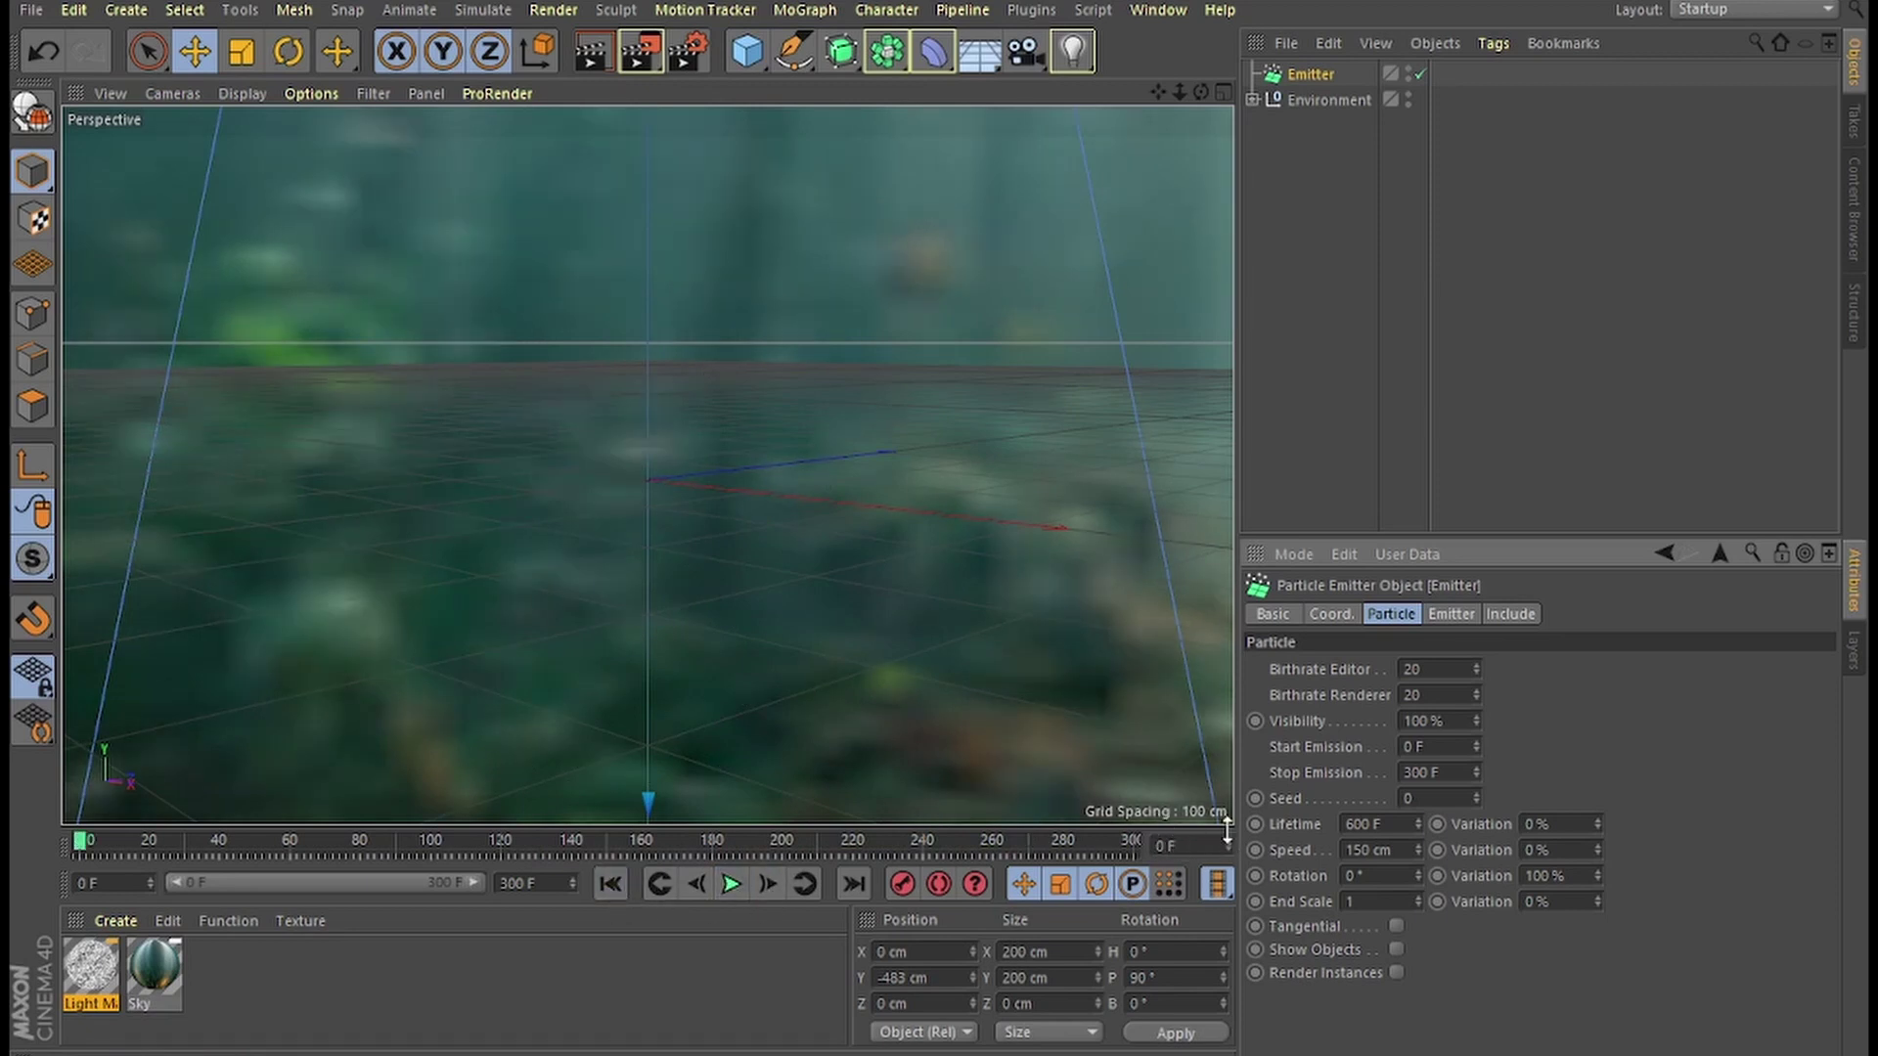
{"action": "key", "text": "F8"}
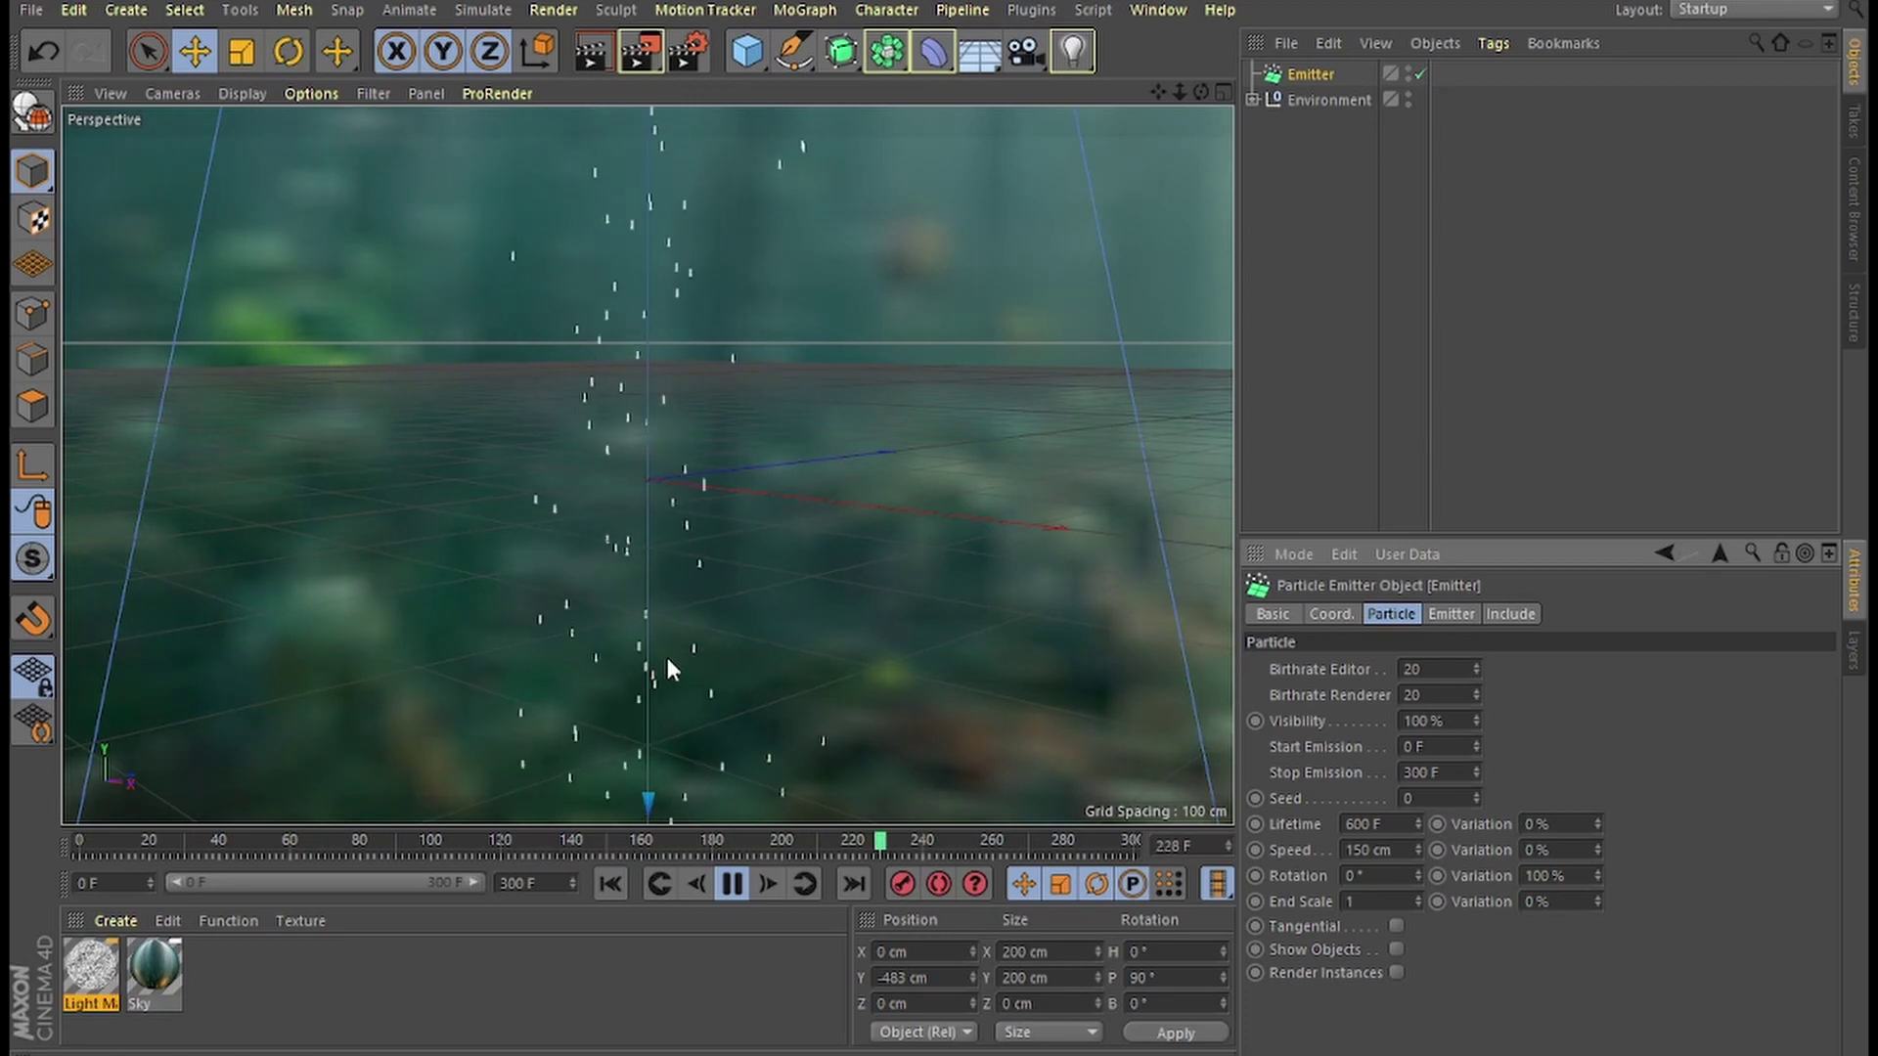
{"action": "left_click", "coordinate": [732, 884]}
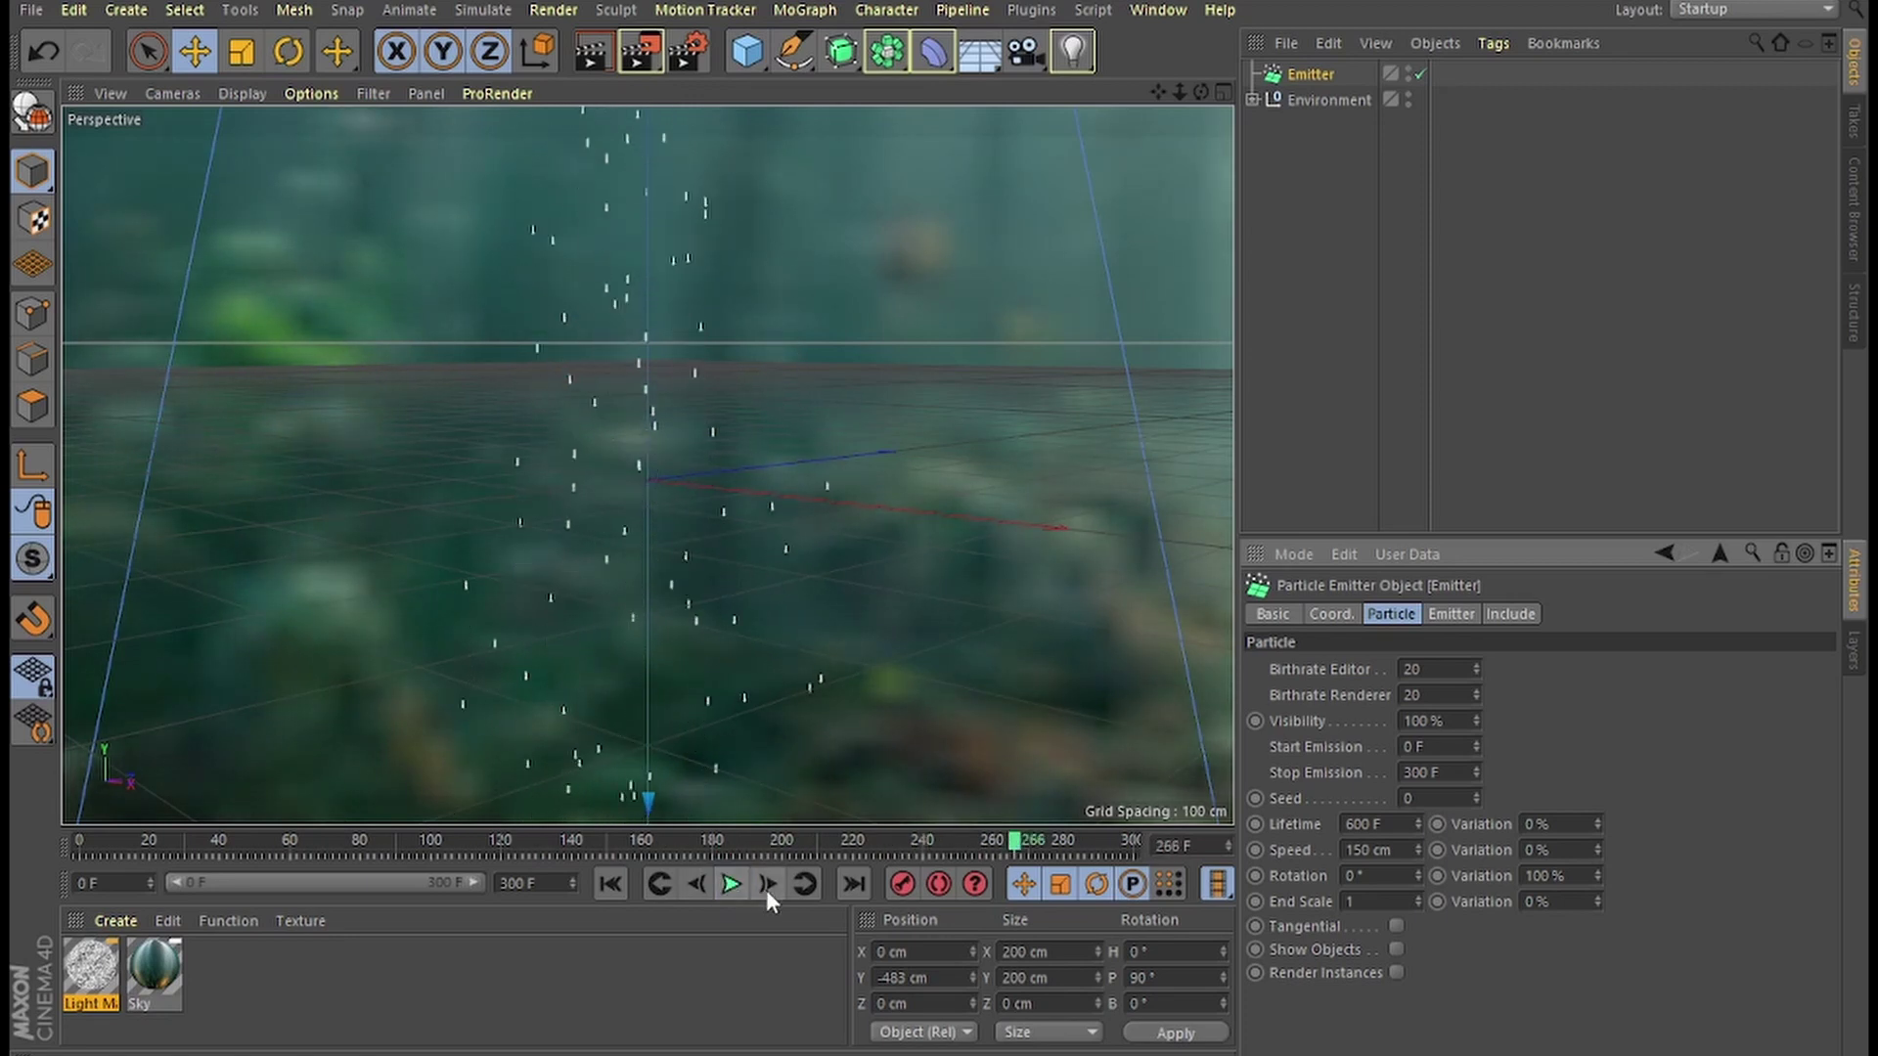
{"action": "left_click", "coordinate": [611, 884]}
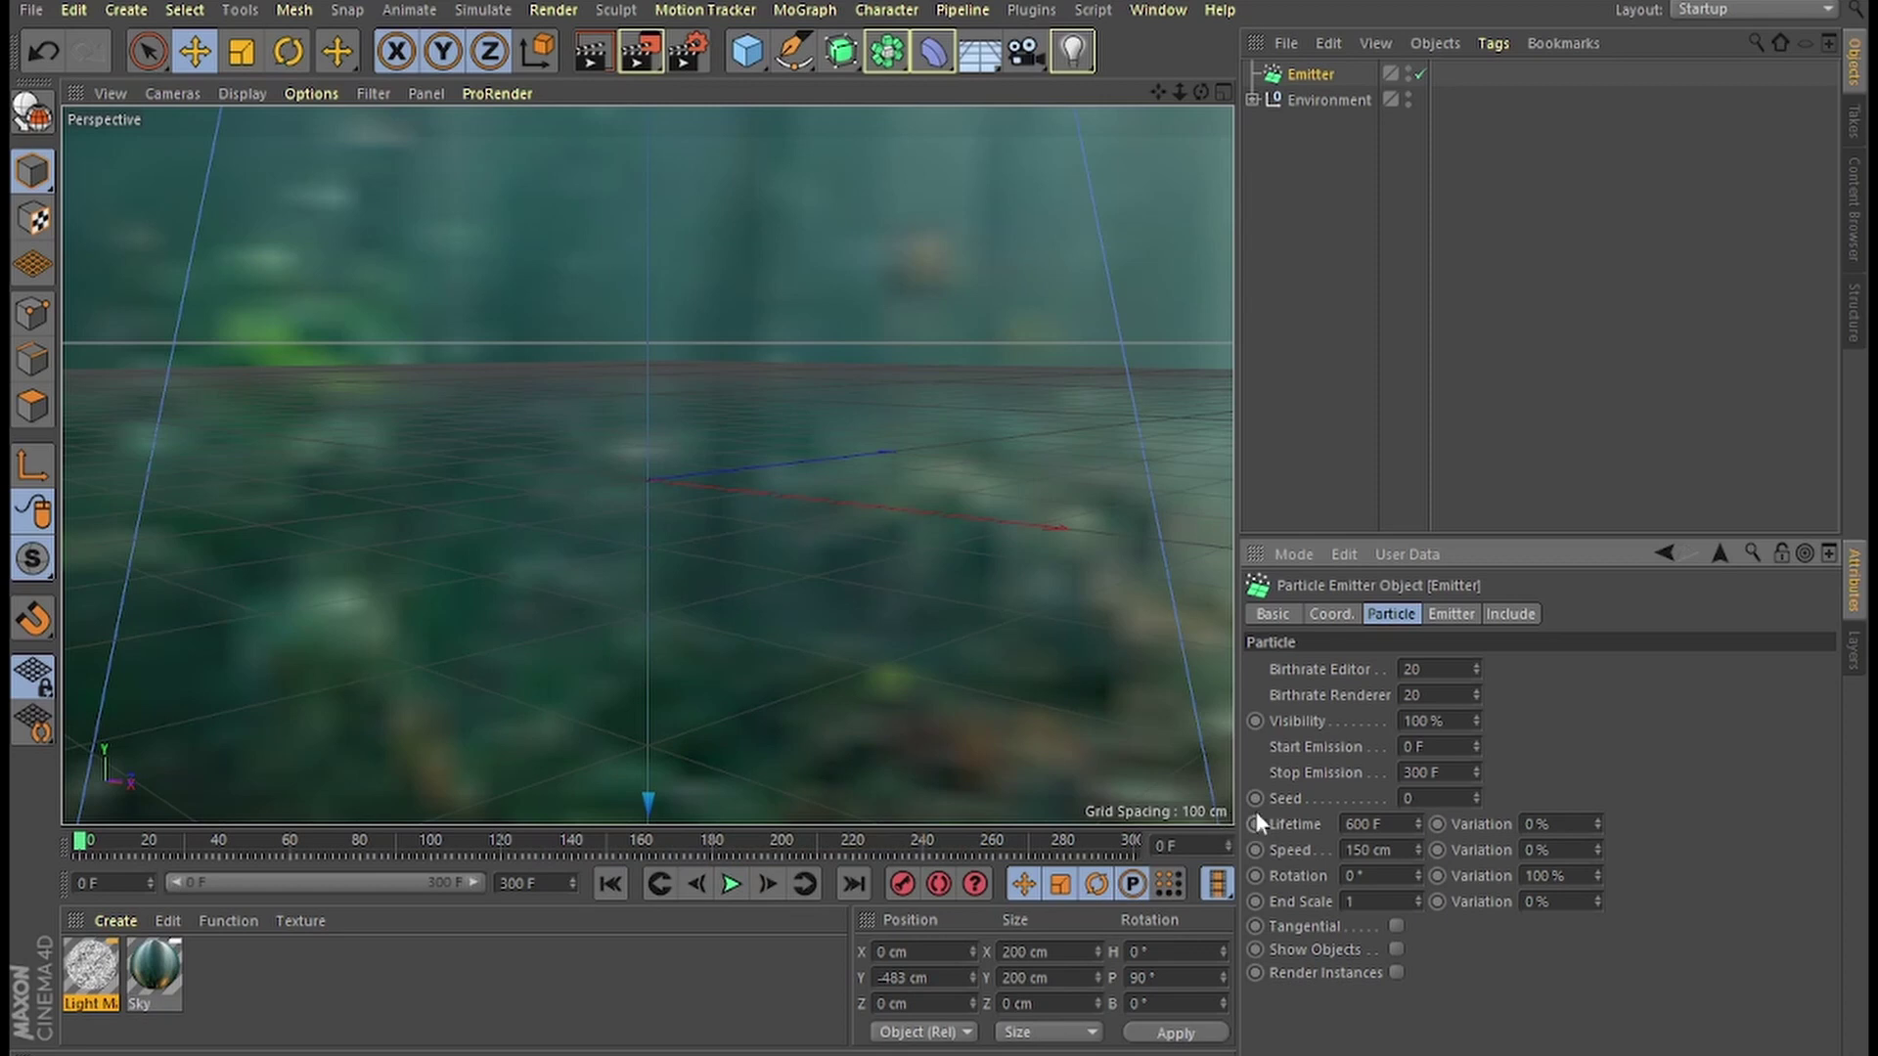
Set the particle speed to 300 cm with a 25% variation.
{"action": "left_click_drag", "start_coordinate": [1371, 851], "coordinate": [1252, 828]}
{"action": "type", "text": "300"}
{"action": "left_click", "coordinate": [1563, 849]}
{"action": "type", "text": "25"}
Set the particle end scale to 1.25 with a 50% variation, preview the animation and rewind it.
{"action": "left_click", "coordinate": [1373, 896]}
{"action": "left_click_drag", "start_coordinate": [1562, 895], "coordinate": [1447, 898]}
{"action": "type", "text": "50"}
{"action": "left_click", "coordinate": [732, 884]}
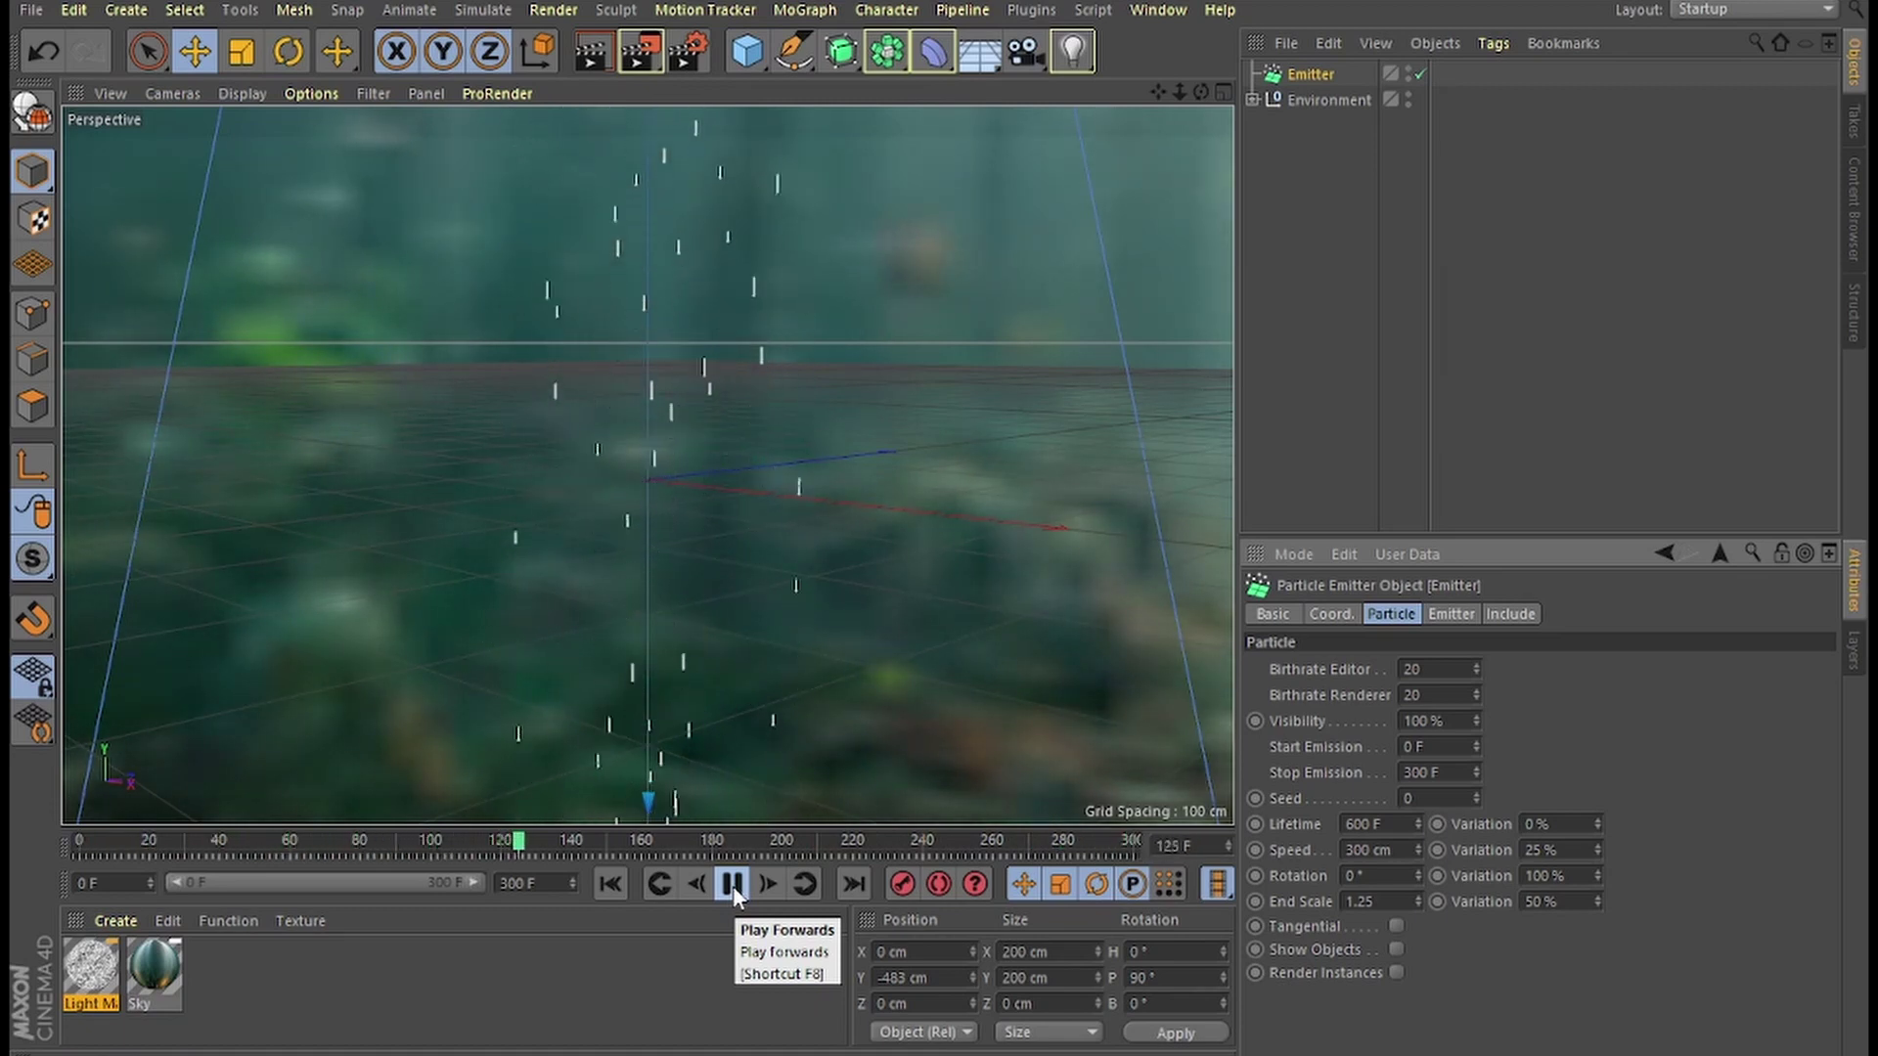
{"action": "left_click", "coordinate": [732, 884]}
{"action": "left_click", "coordinate": [615, 884]}
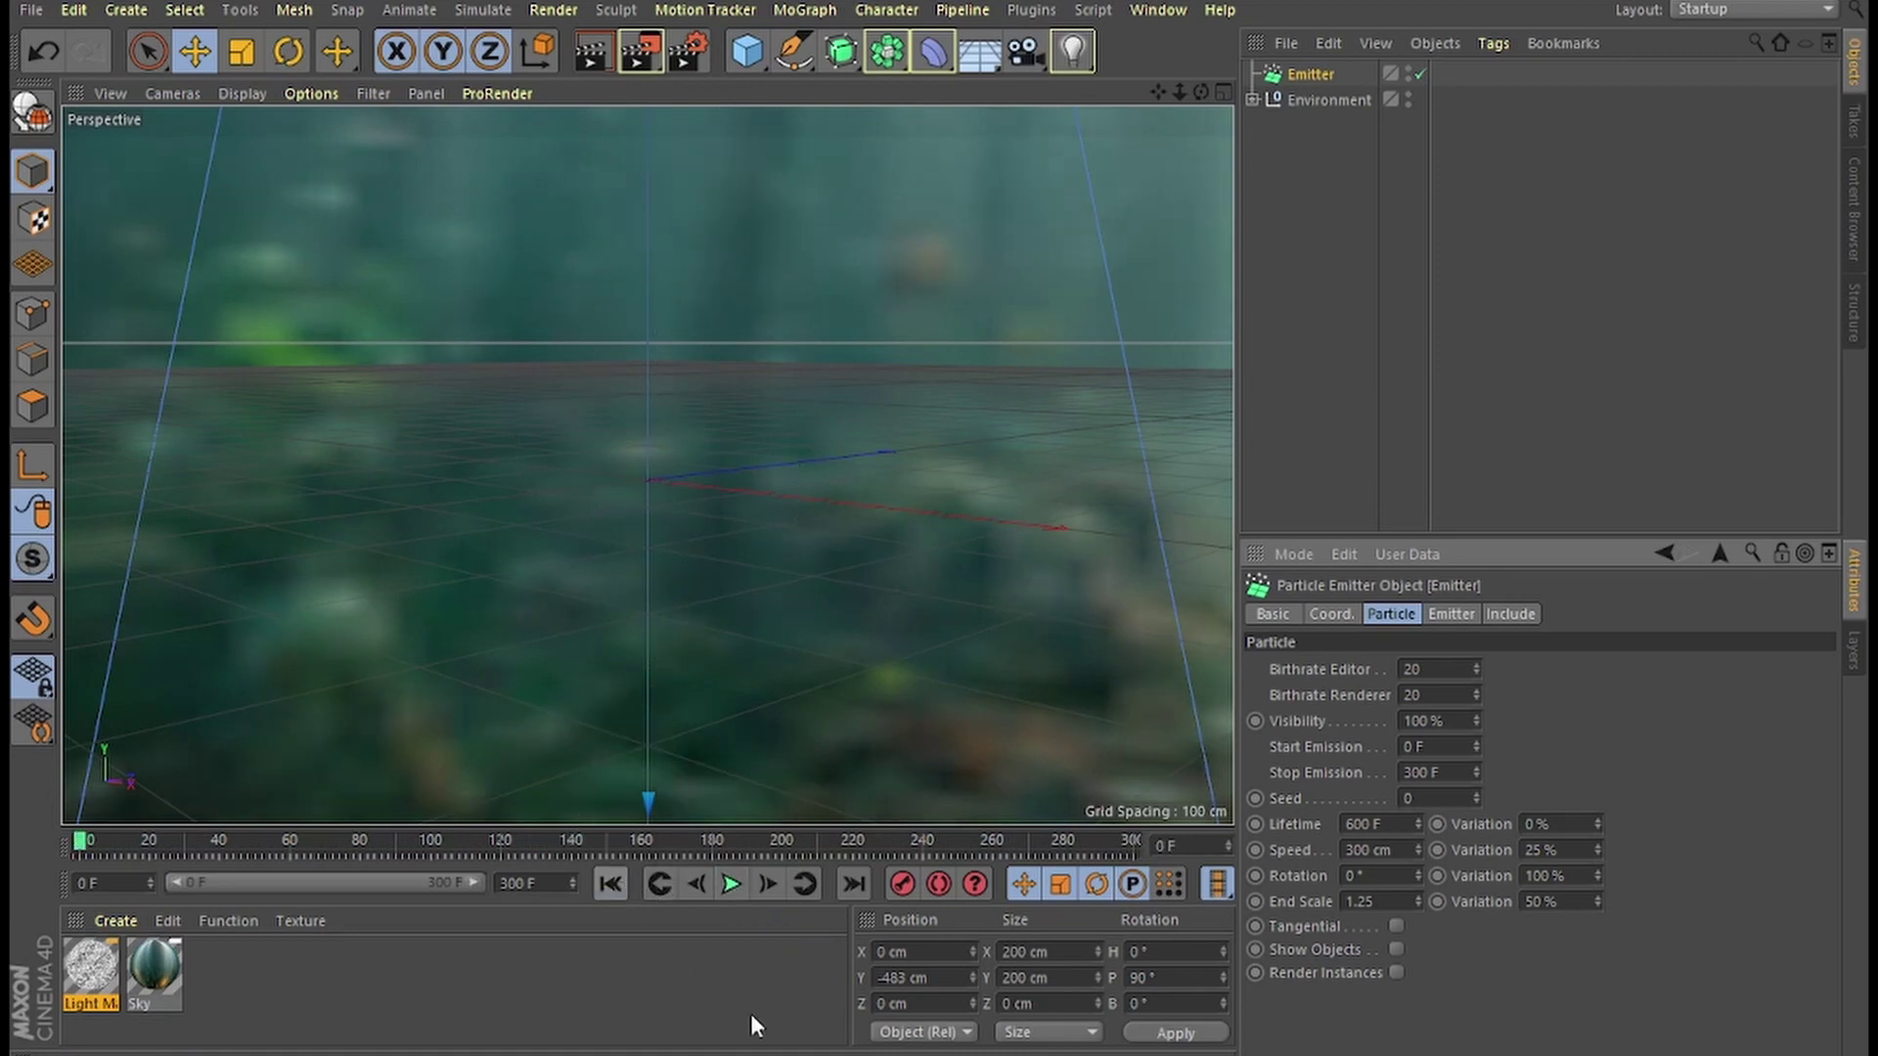
Add a Turbulence particle modifier, stop the playback on a frame with particles and render the view.
{"action": "left_click", "coordinate": [479, 13]}
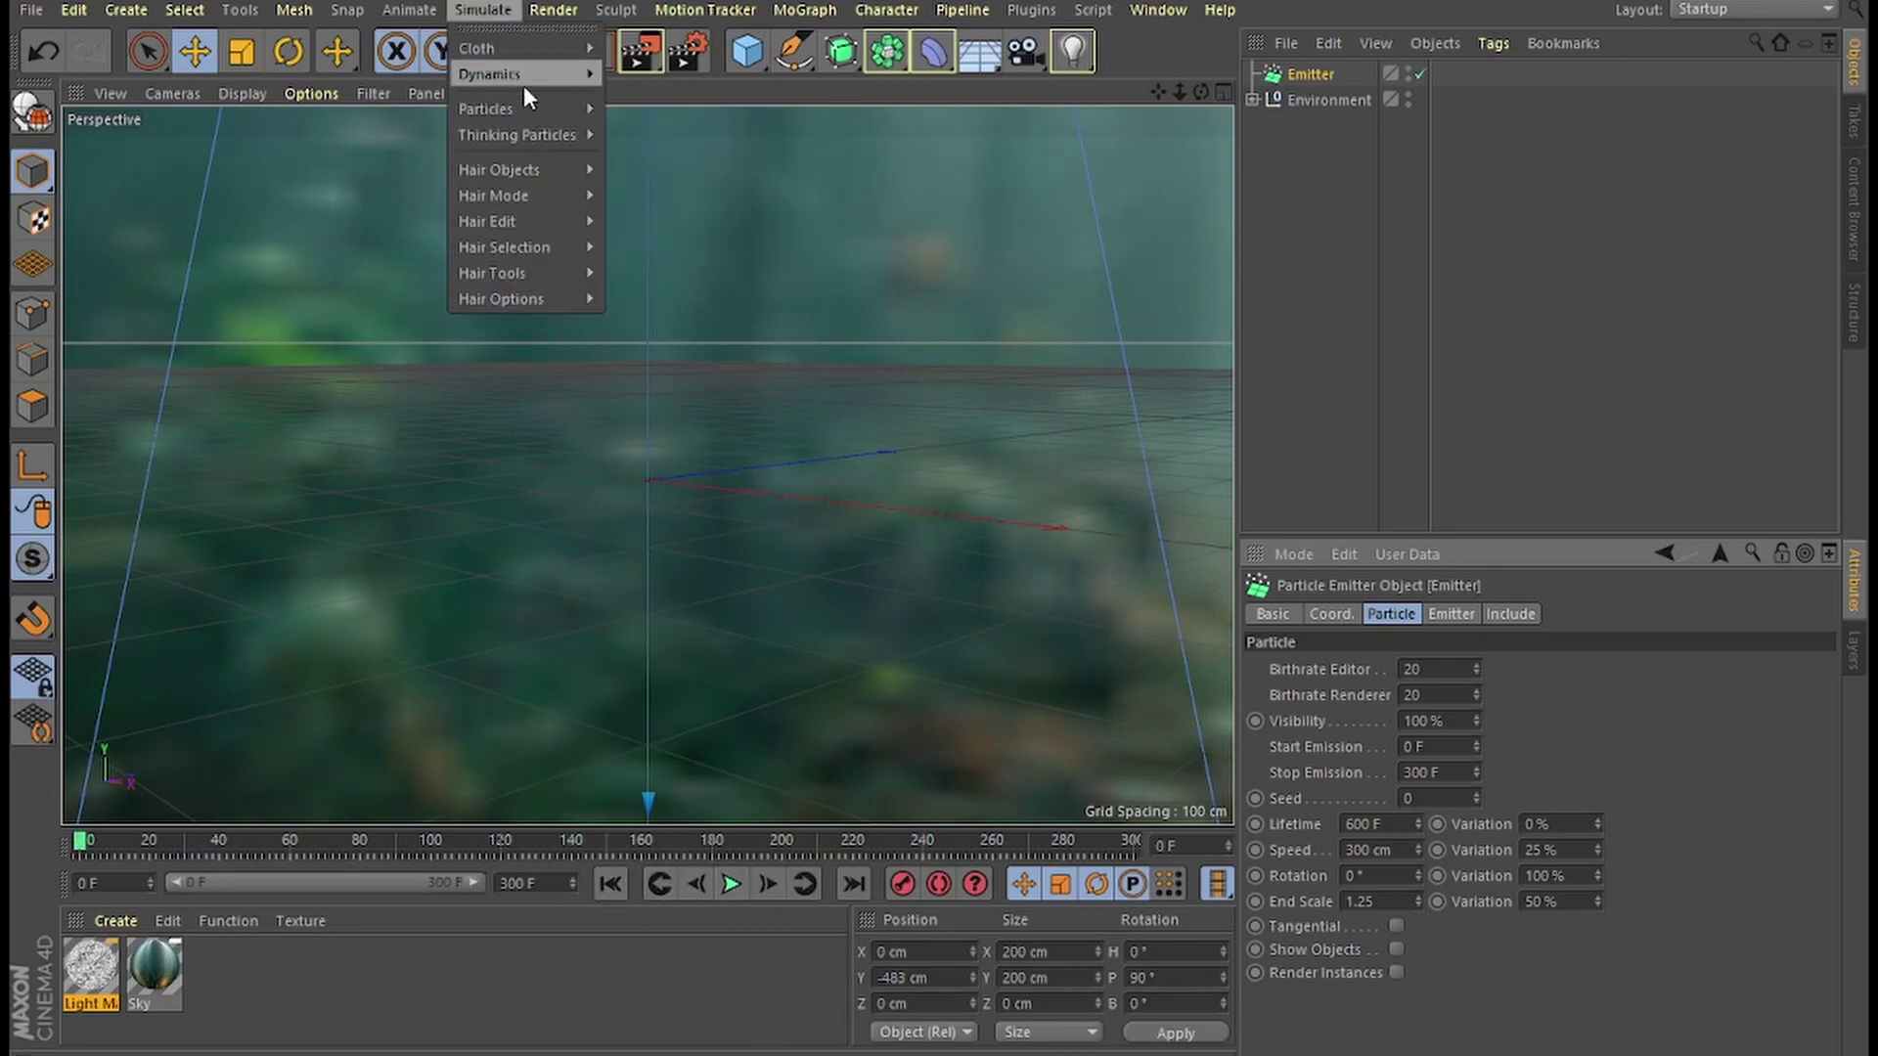
{"action": "mouse_move", "coordinate": [537, 114]}
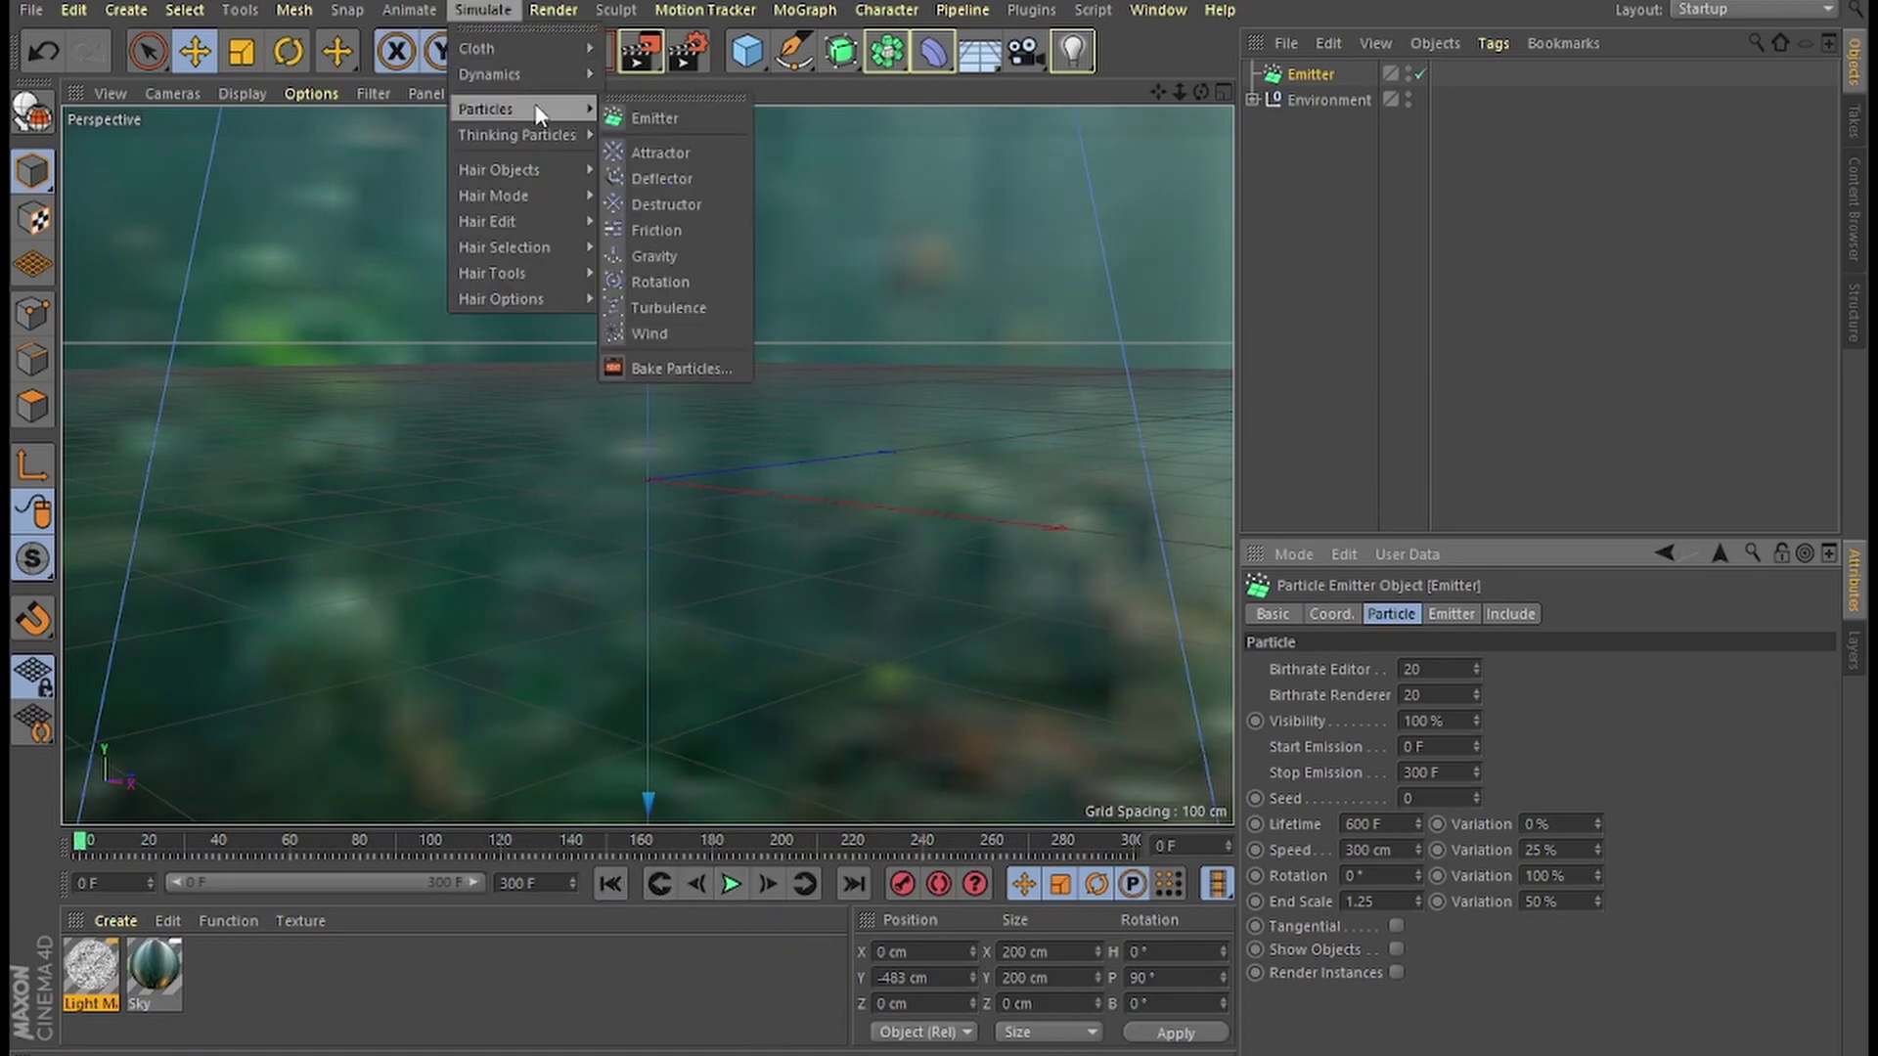
{"action": "left_click", "coordinate": [656, 306]}
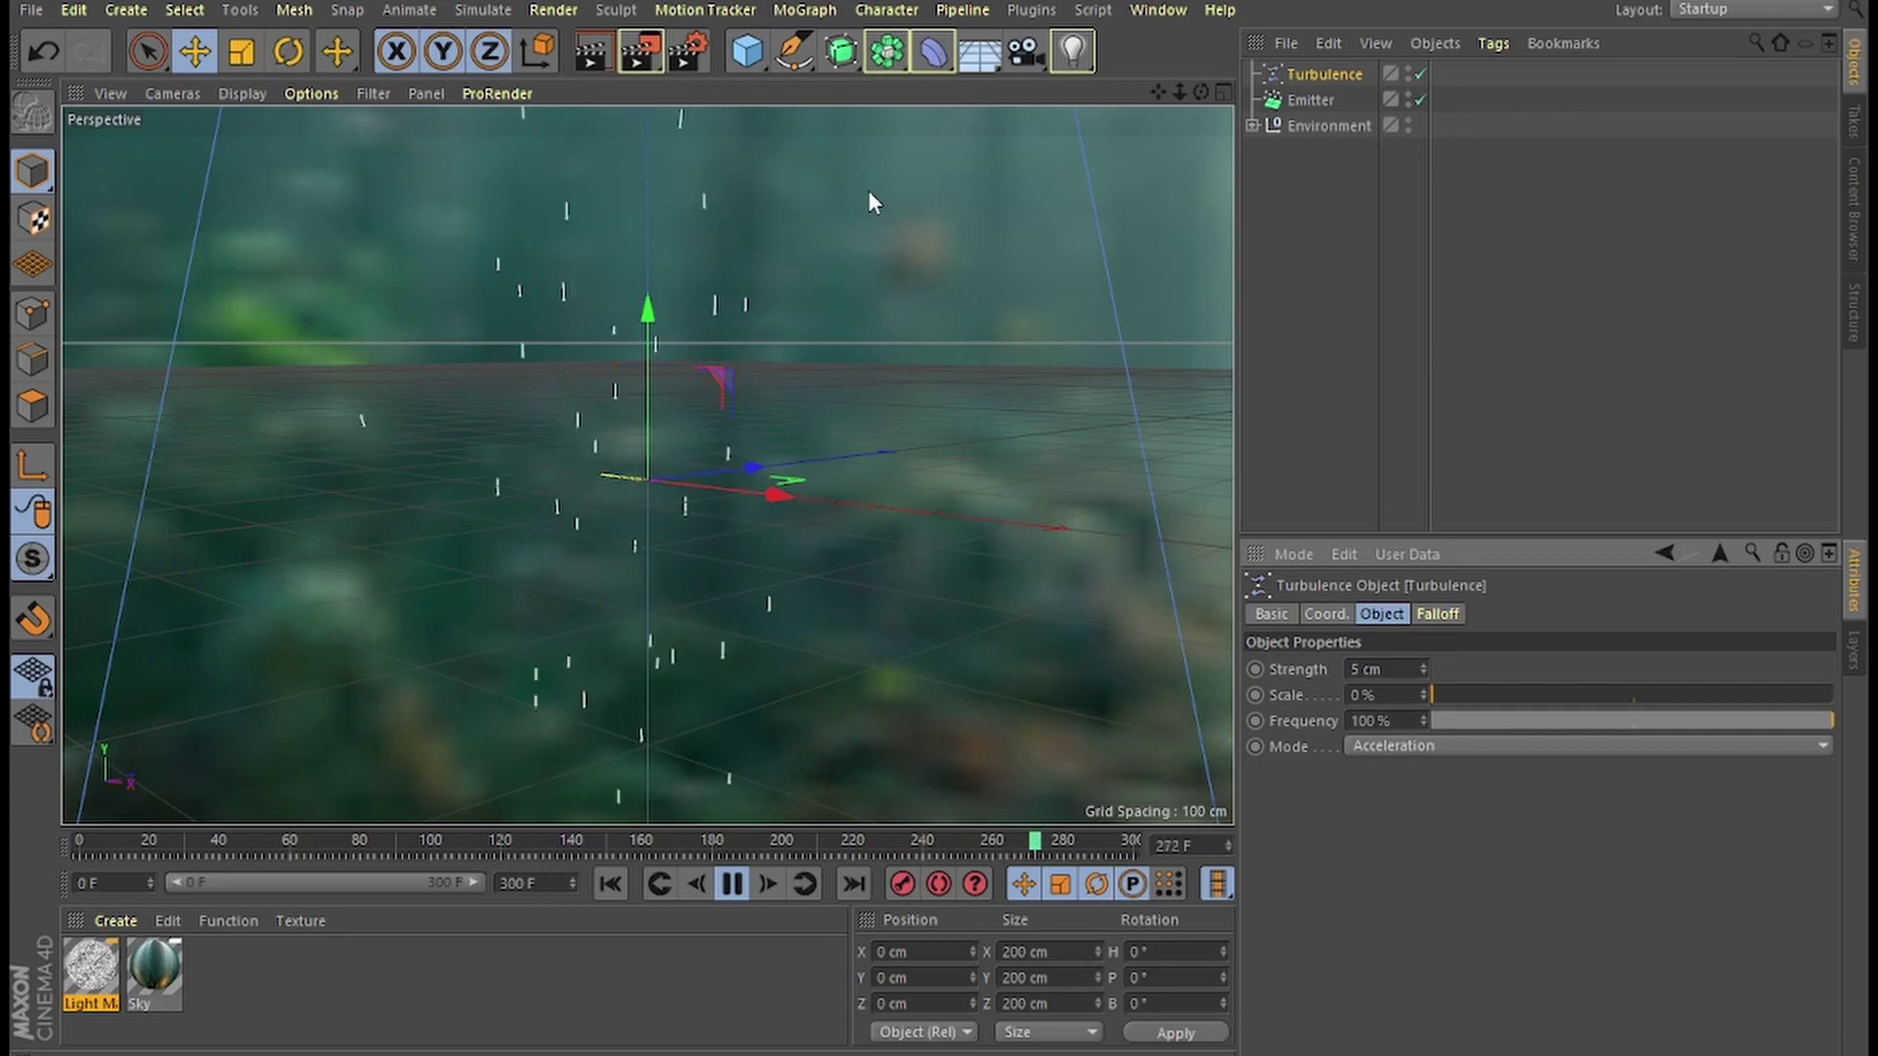
{"action": "left_click", "coordinate": [732, 883]}
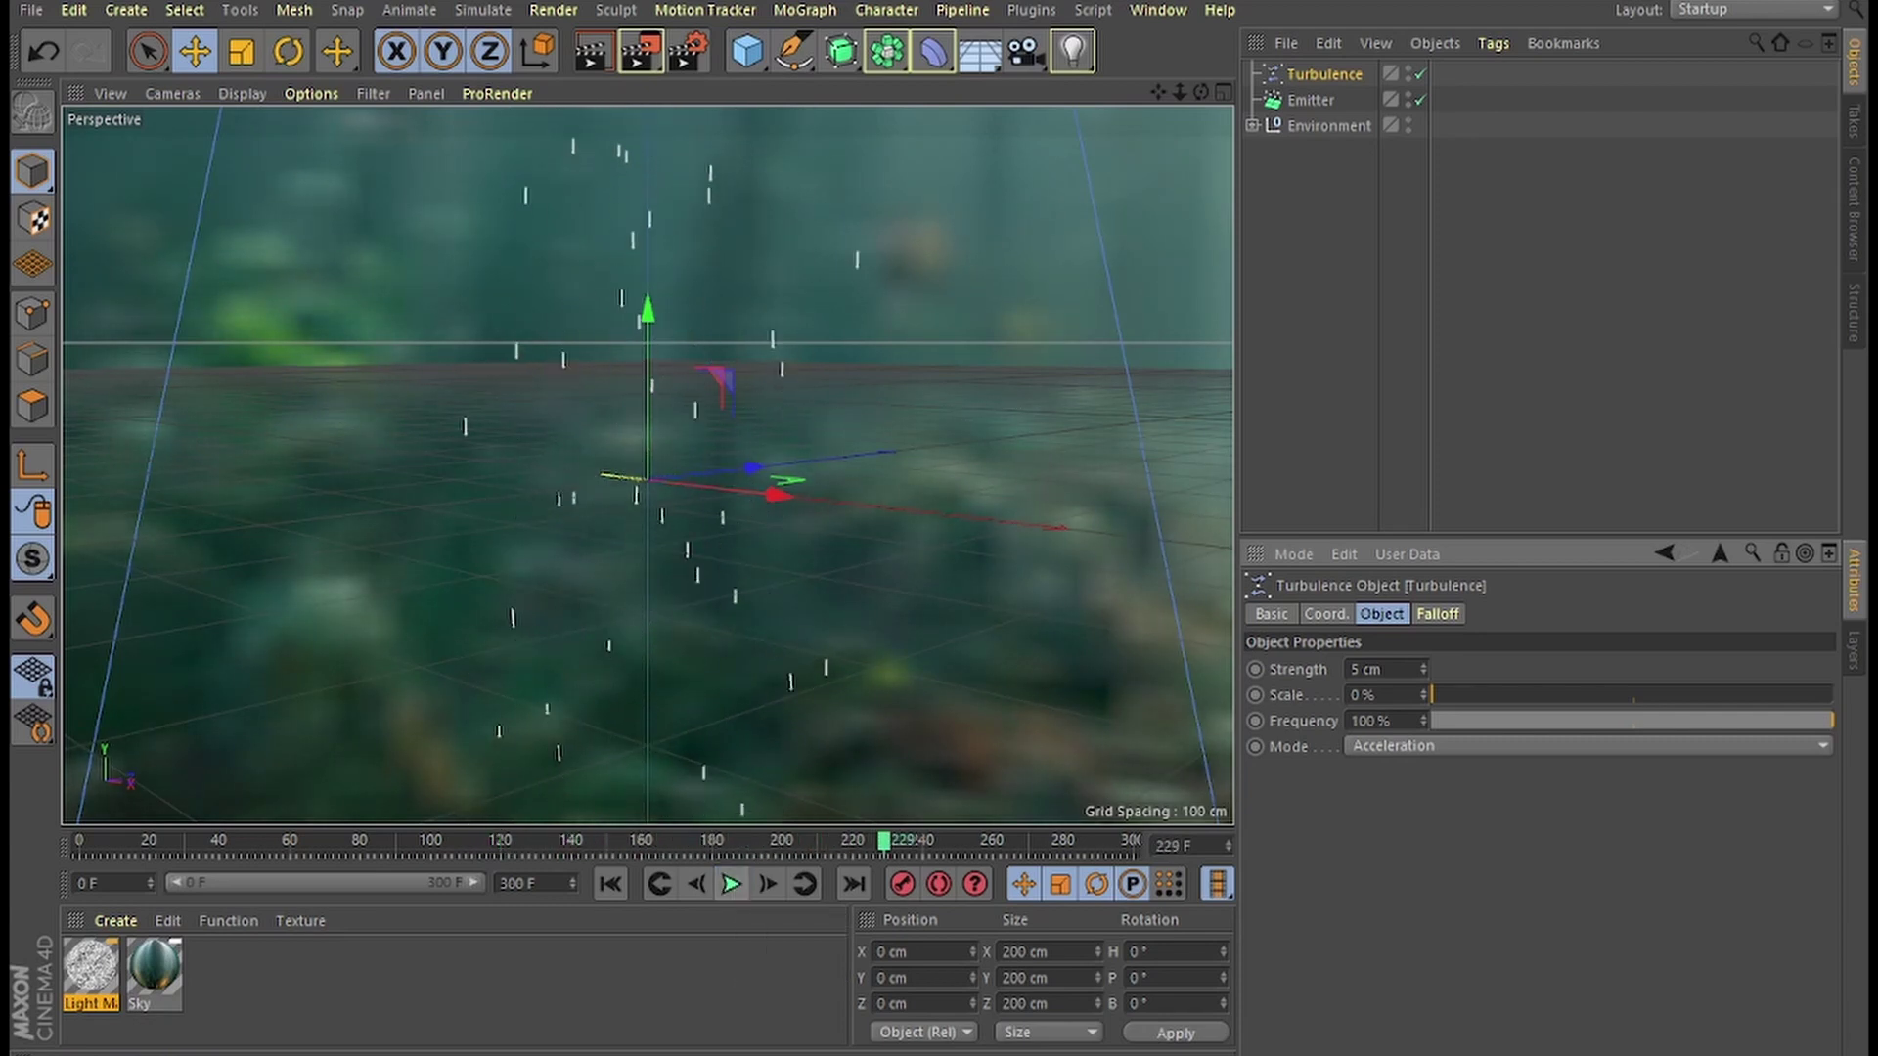
{"action": "left_click", "coordinate": [554, 10]}
{"action": "left_click", "coordinate": [579, 47]}
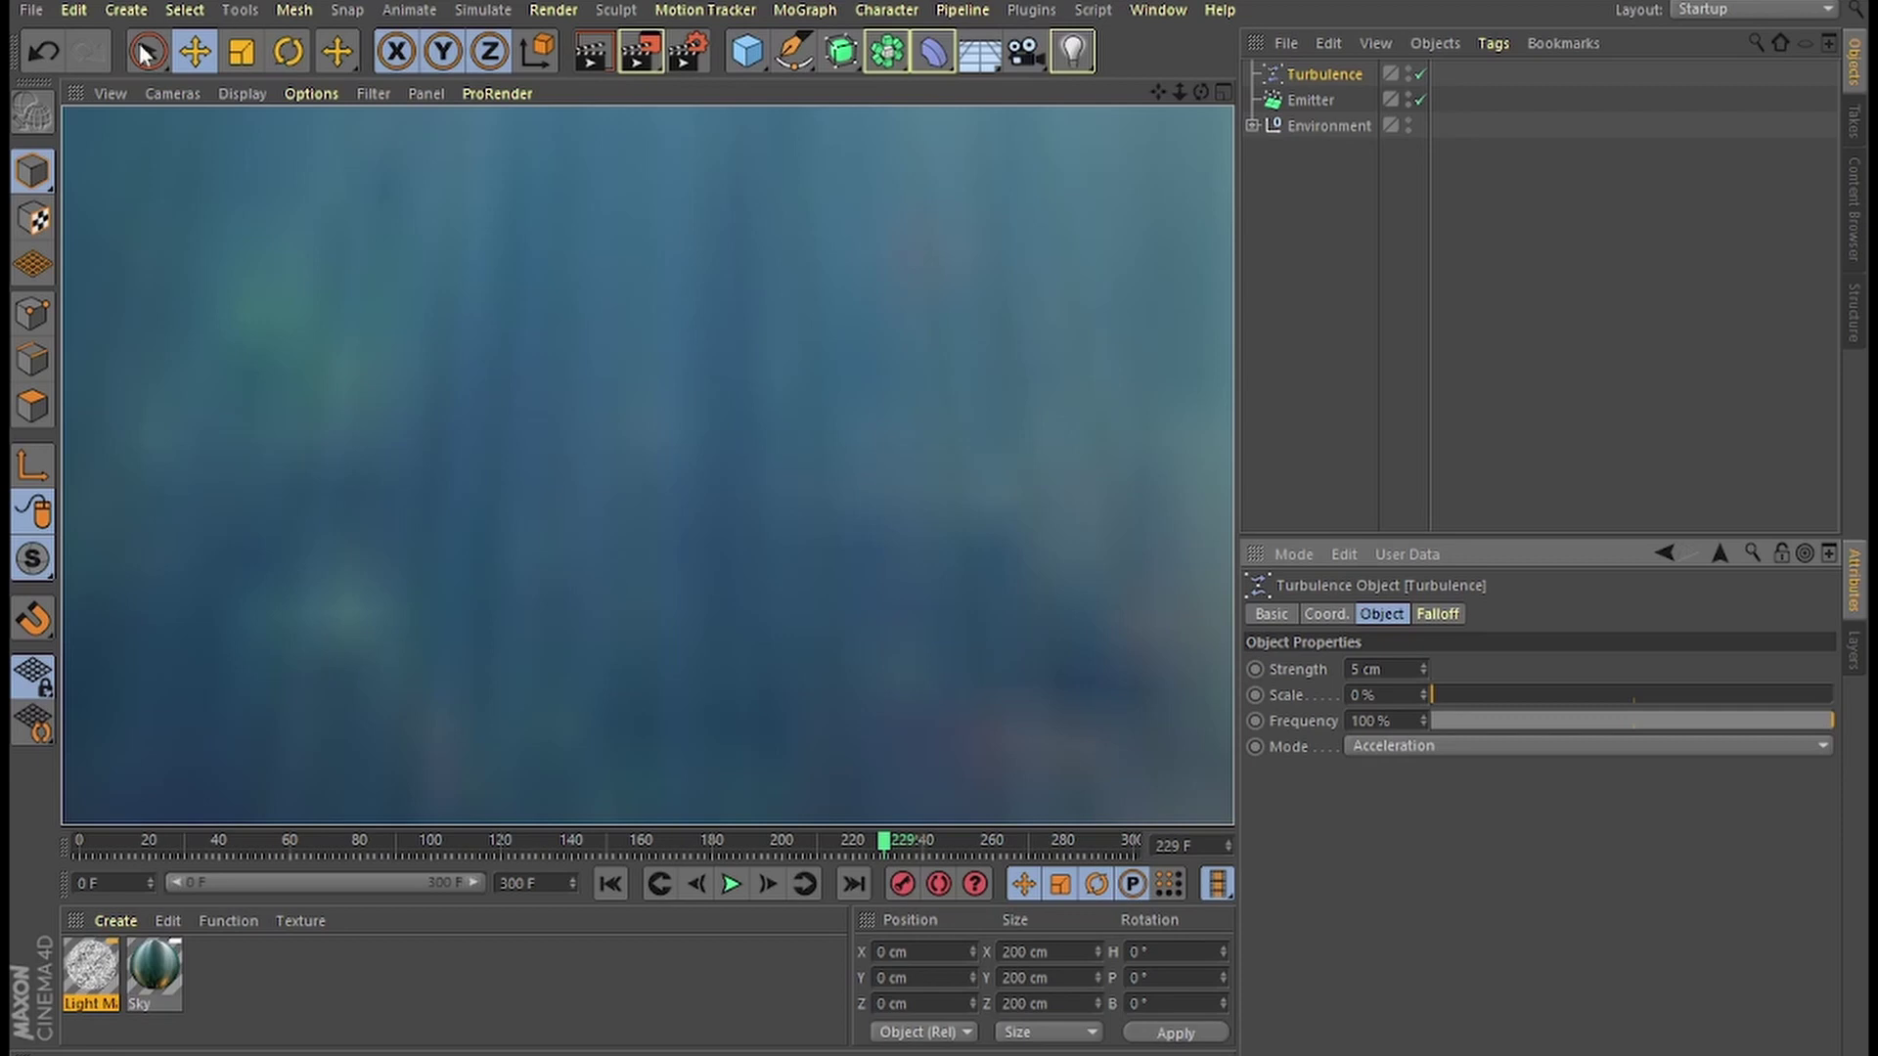
Add a sphere primitive to the scene.
{"action": "left_click", "coordinate": [141, 12]}
{"action": "mouse_move", "coordinate": [172, 49]}
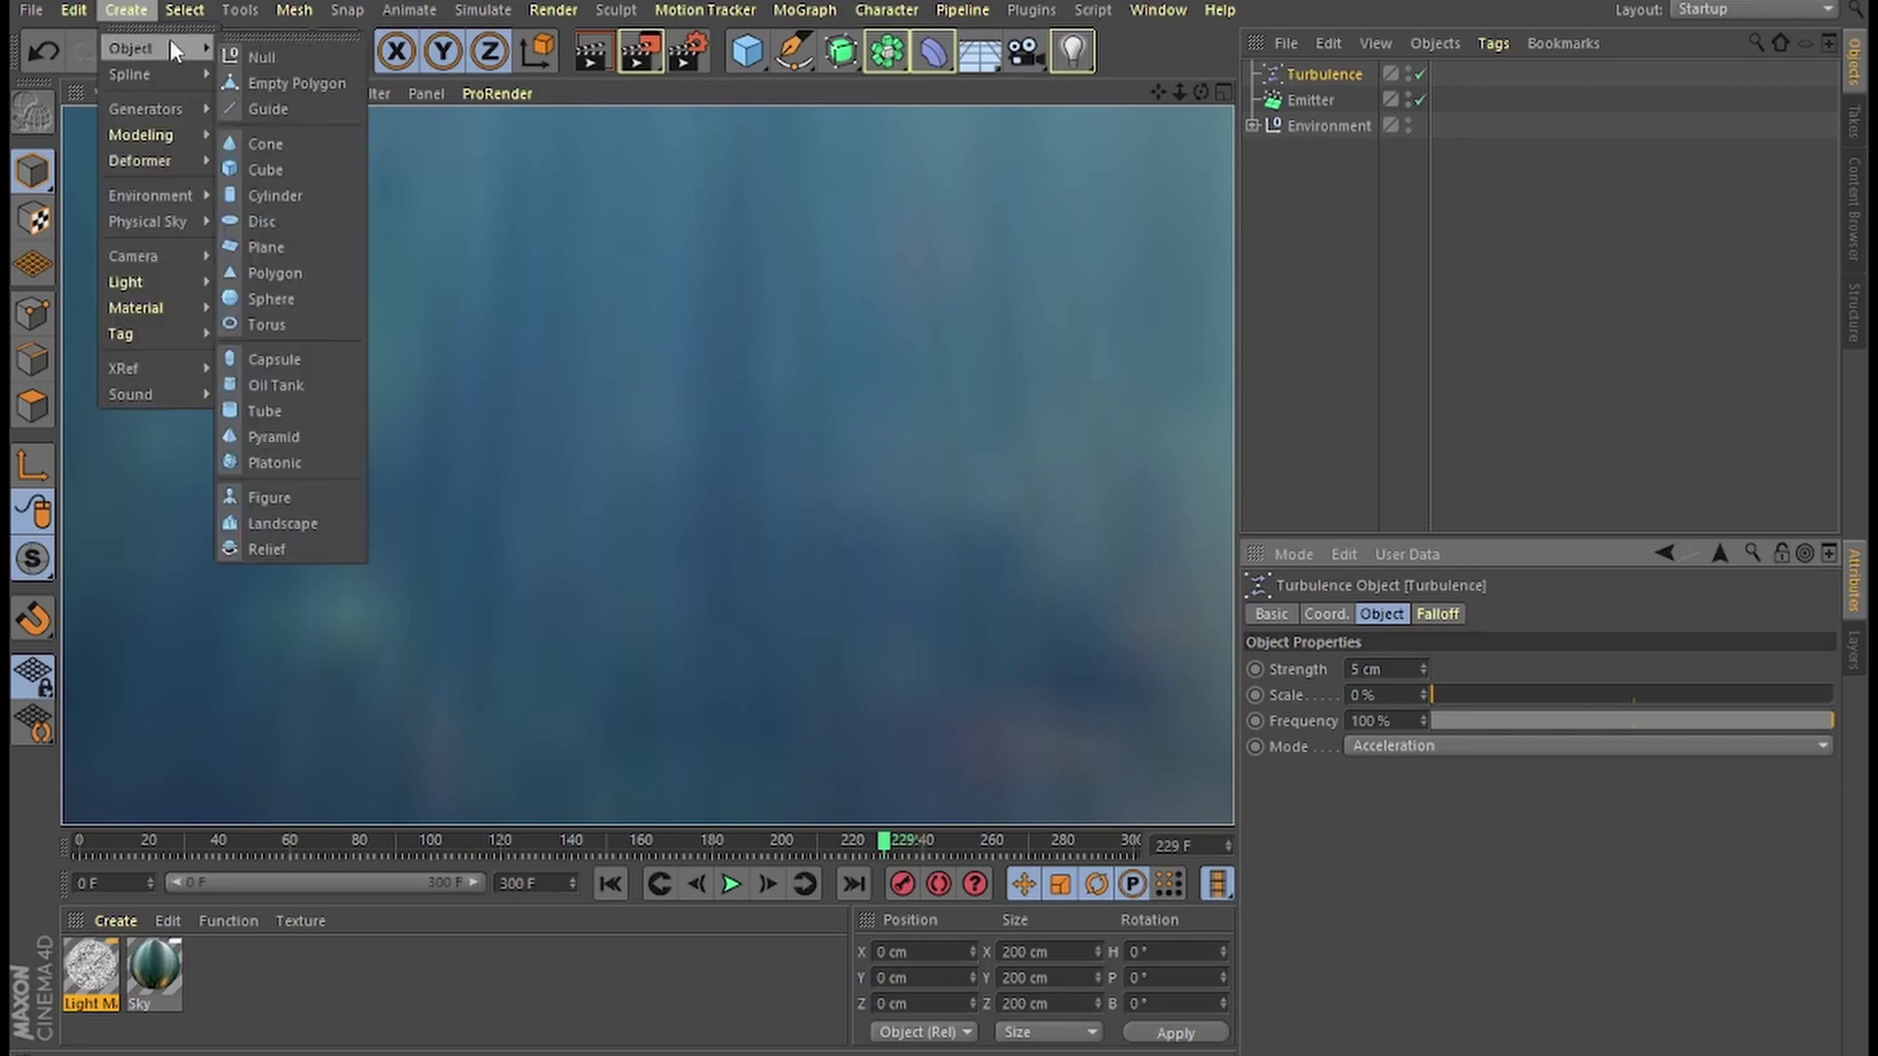
{"action": "left_click", "coordinate": [273, 300]}
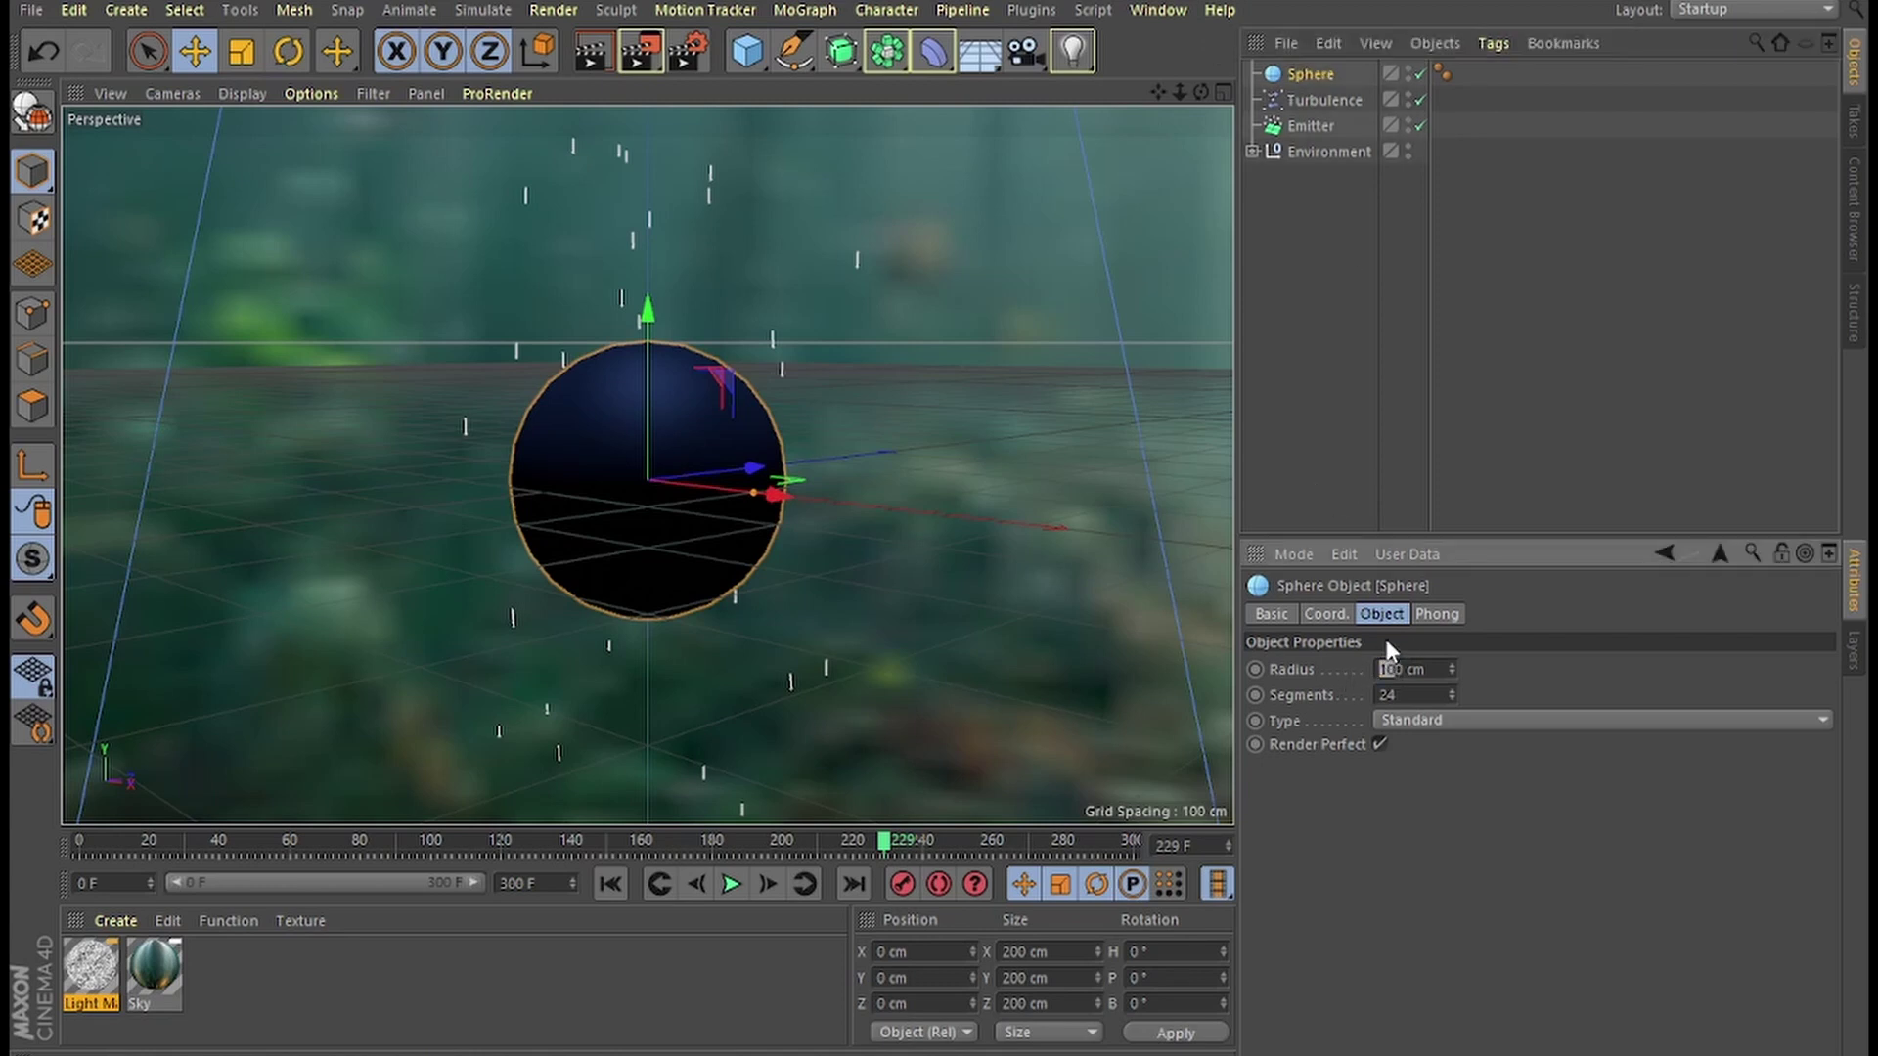
Set the sphere's radius to 20 cm and its type to Icosahedron.
{"action": "type", "text": "2"}
{"action": "key", "text": "Return"}
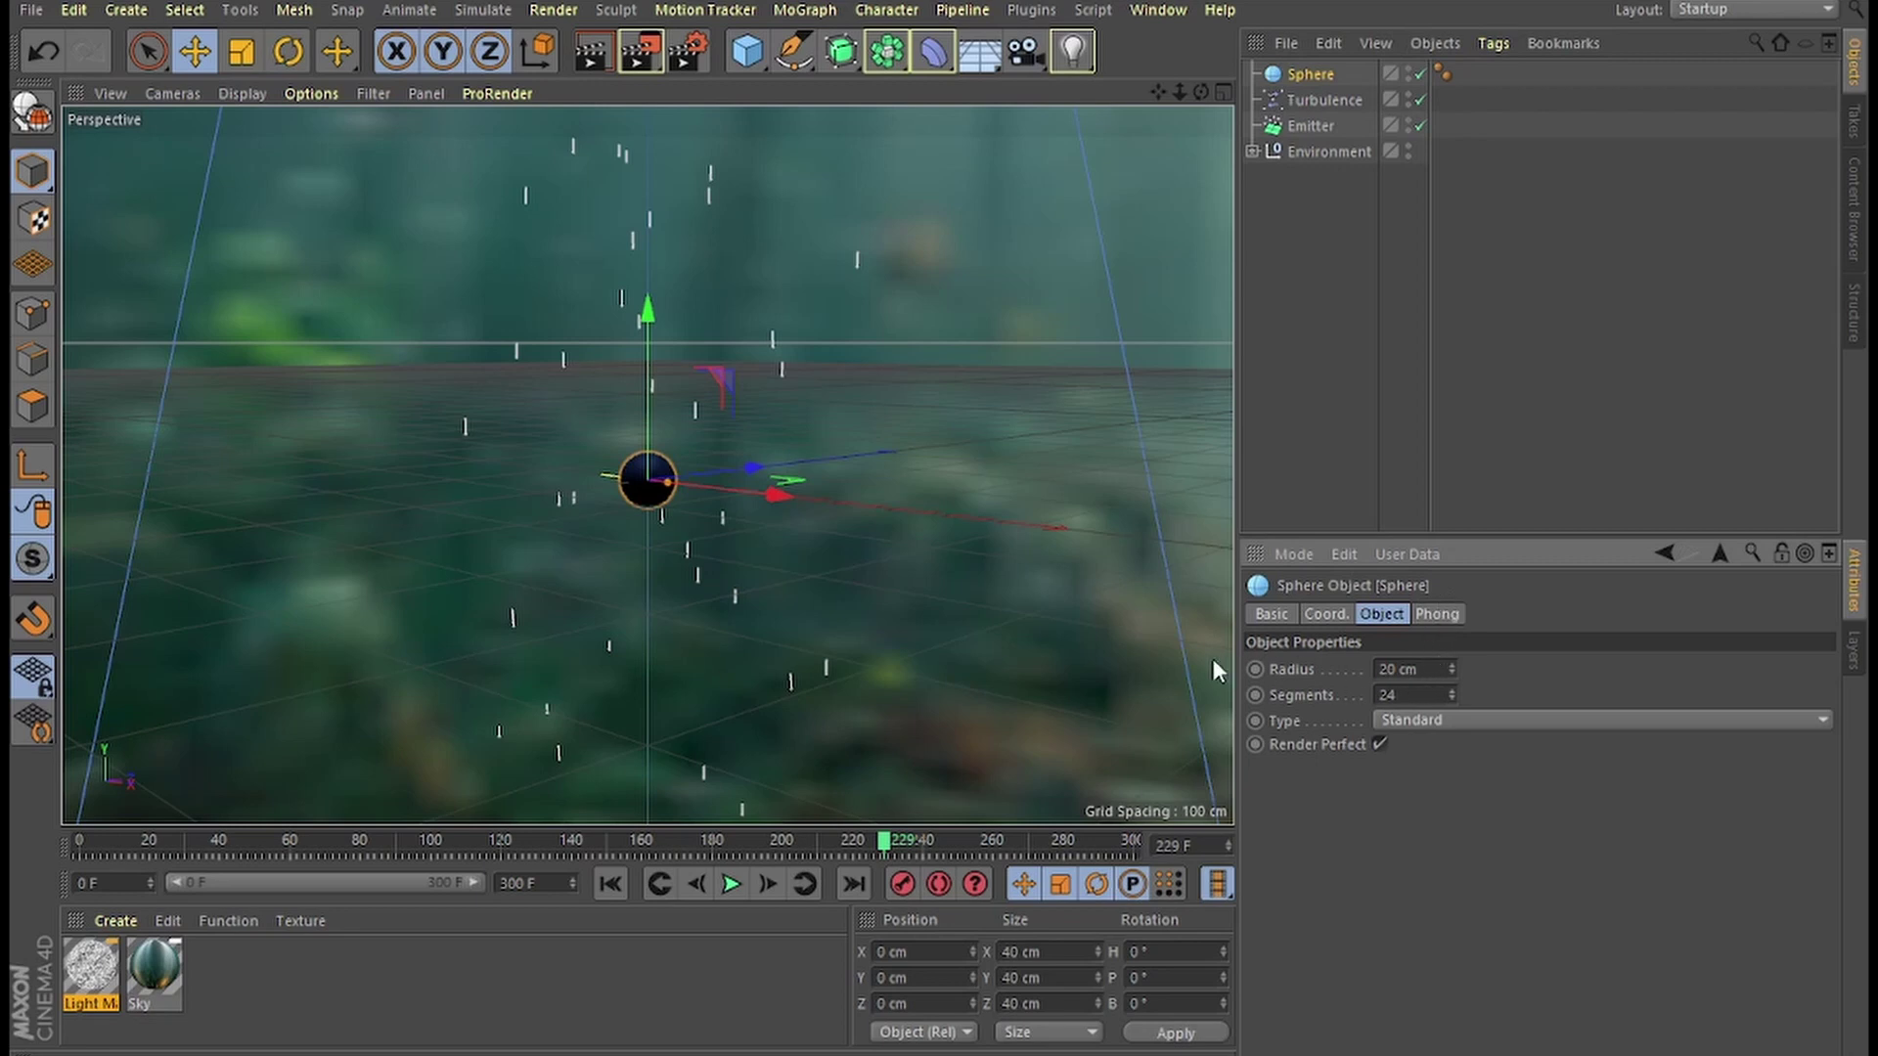
{"action": "left_click", "coordinate": [1429, 724]}
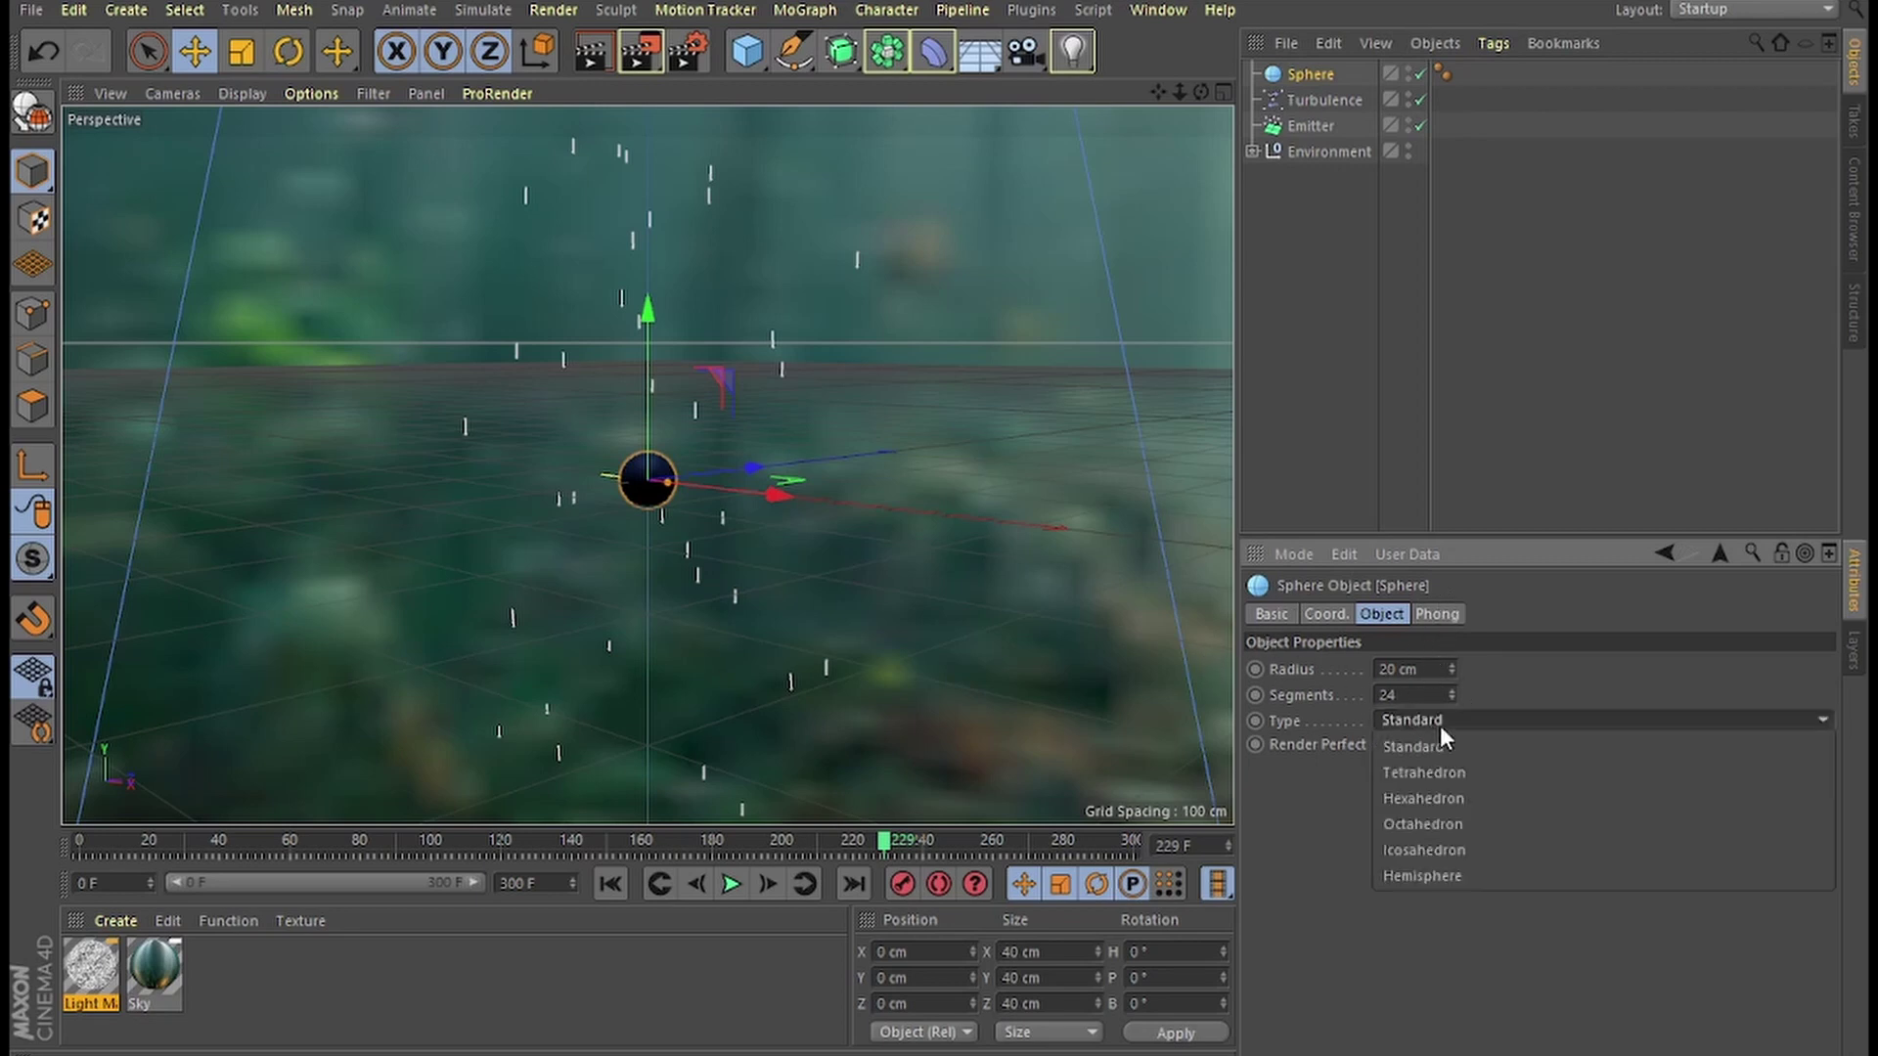
{"action": "left_click", "coordinate": [1450, 849]}
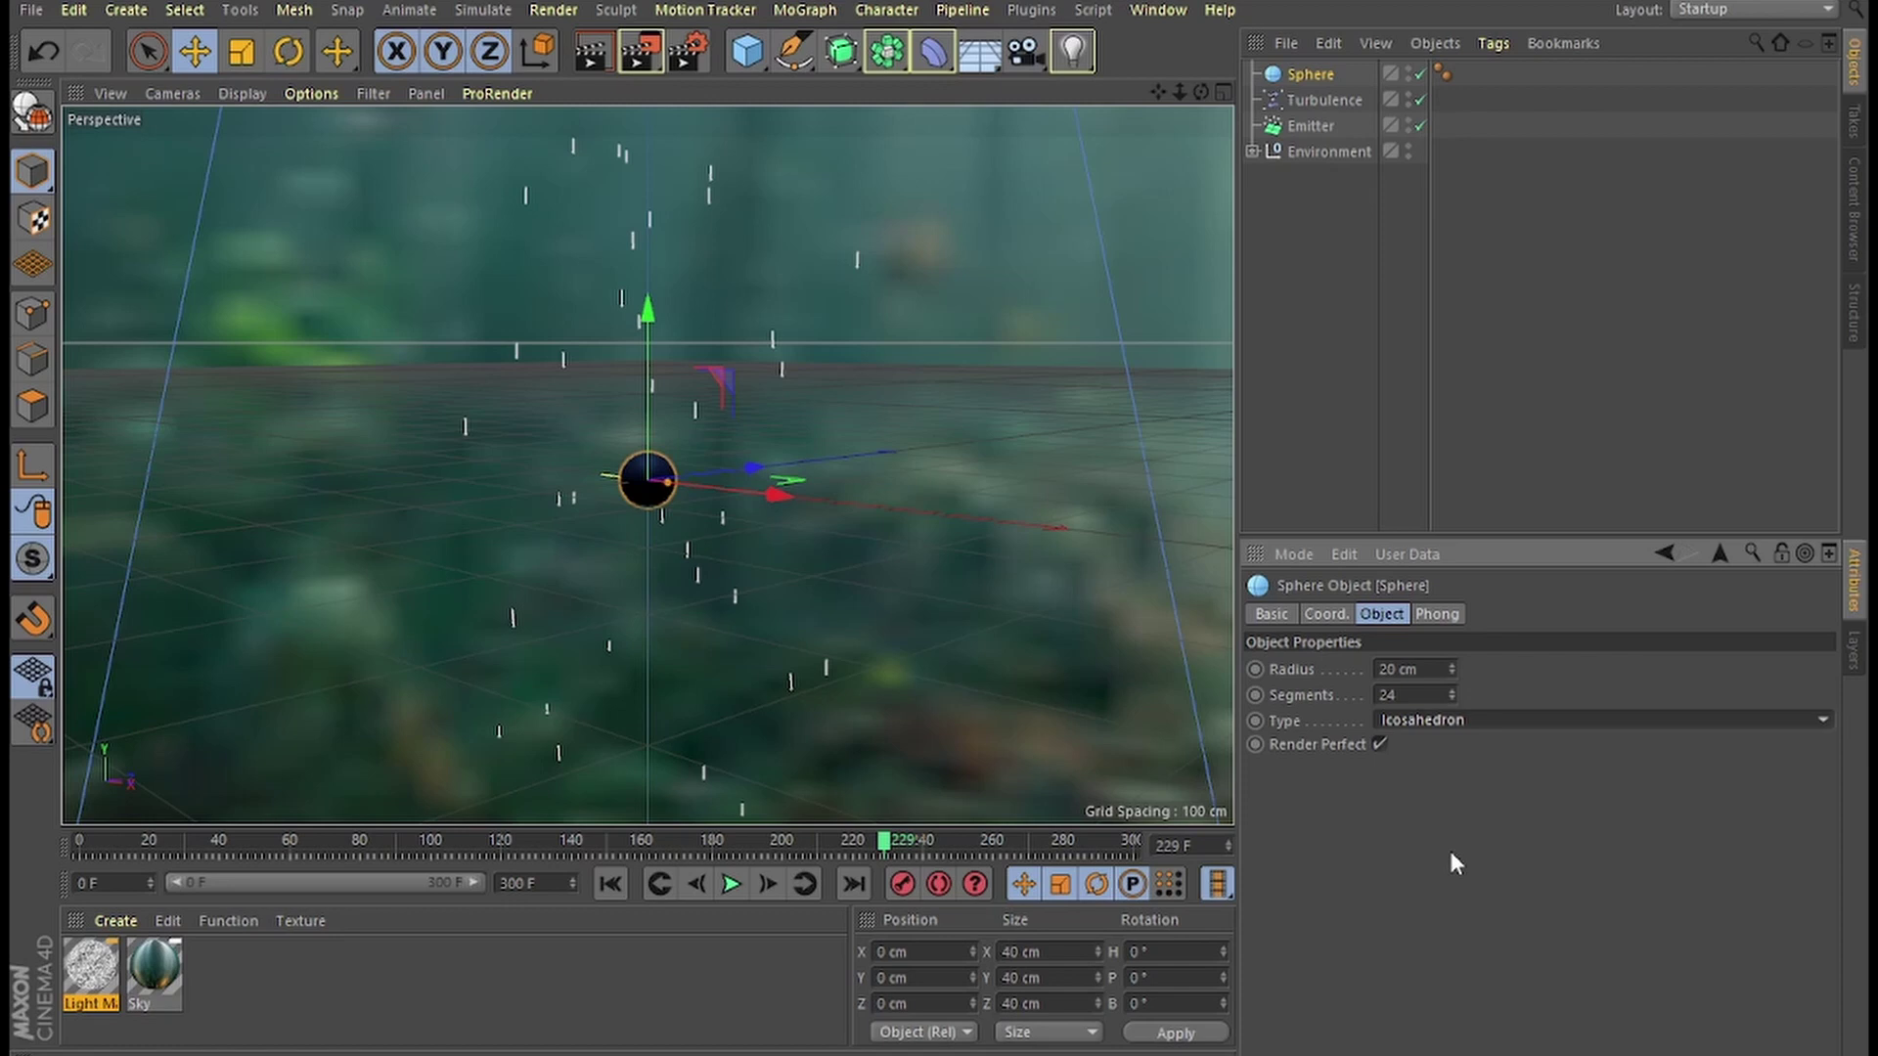
Make the sphere a child of the emitter and enable Show Objects for the emitter's particles.
{"action": "left_click_drag", "start_coordinate": [1314, 84], "coordinate": [1290, 132]}
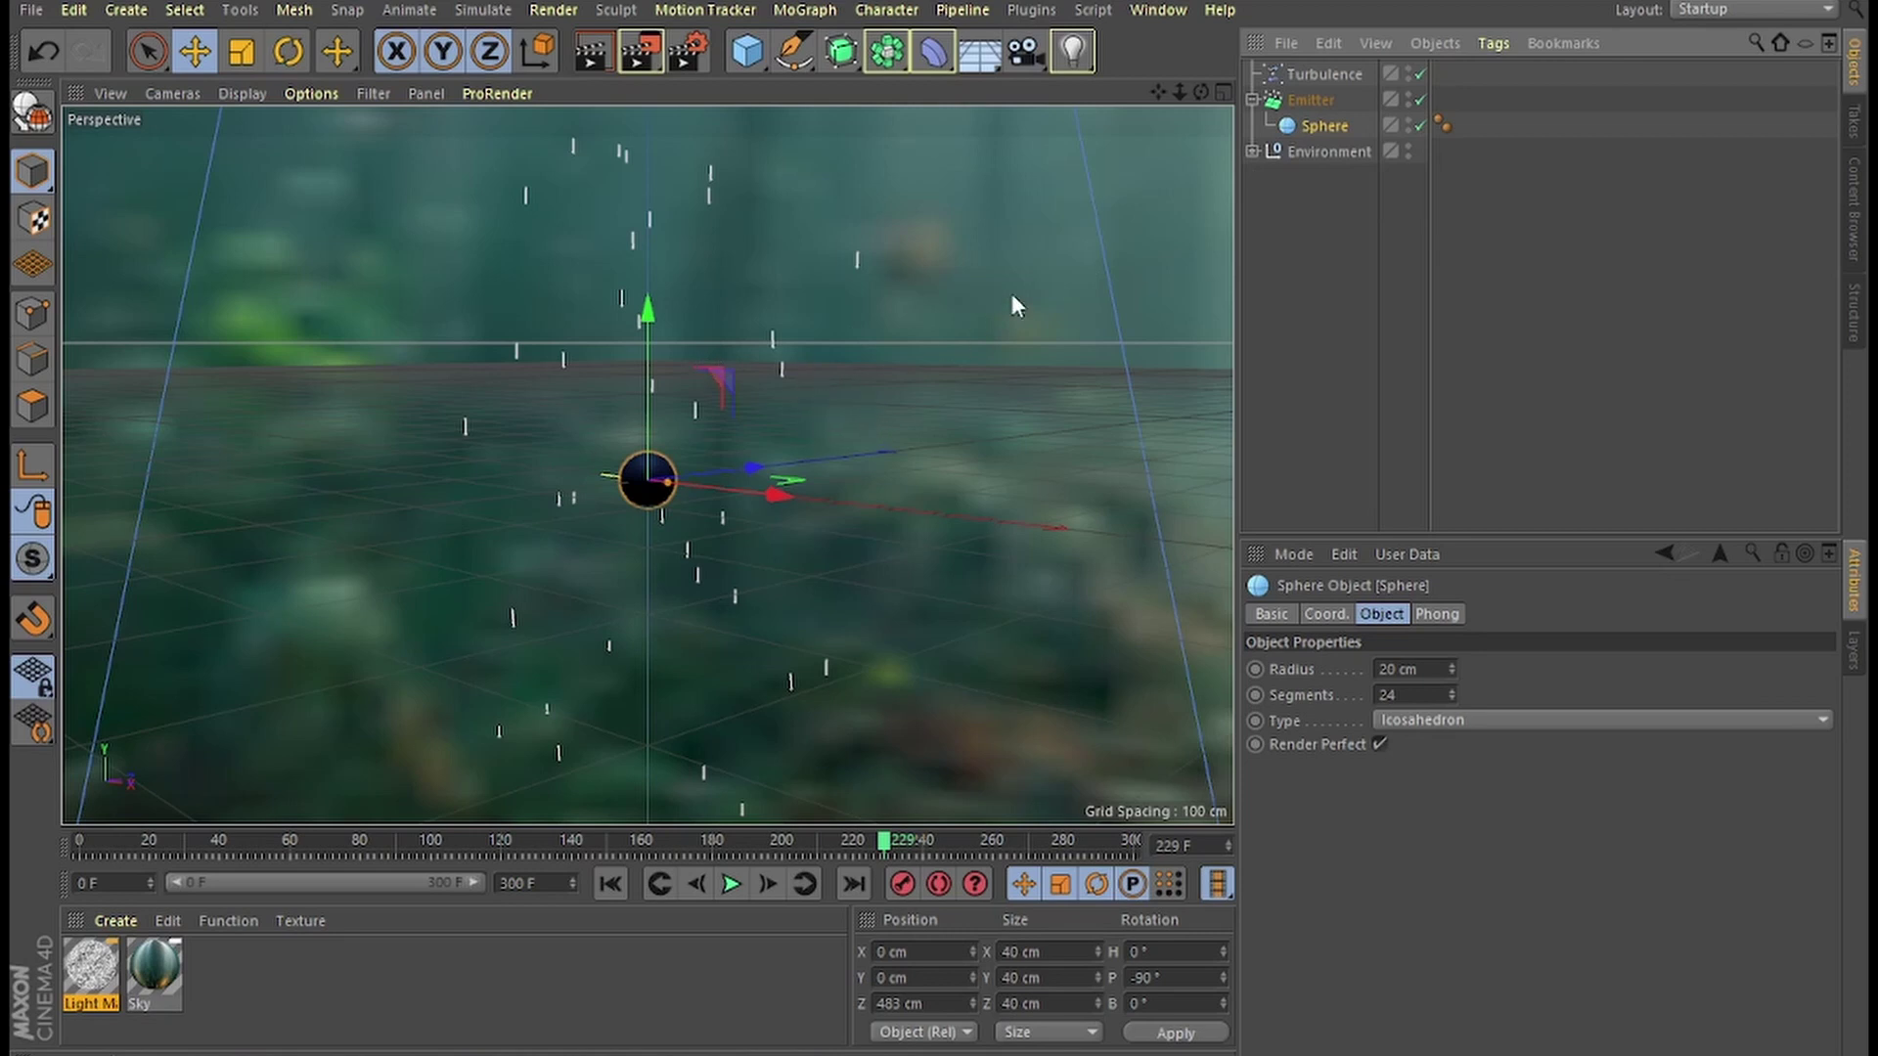
{"action": "left_click", "coordinate": [1297, 102]}
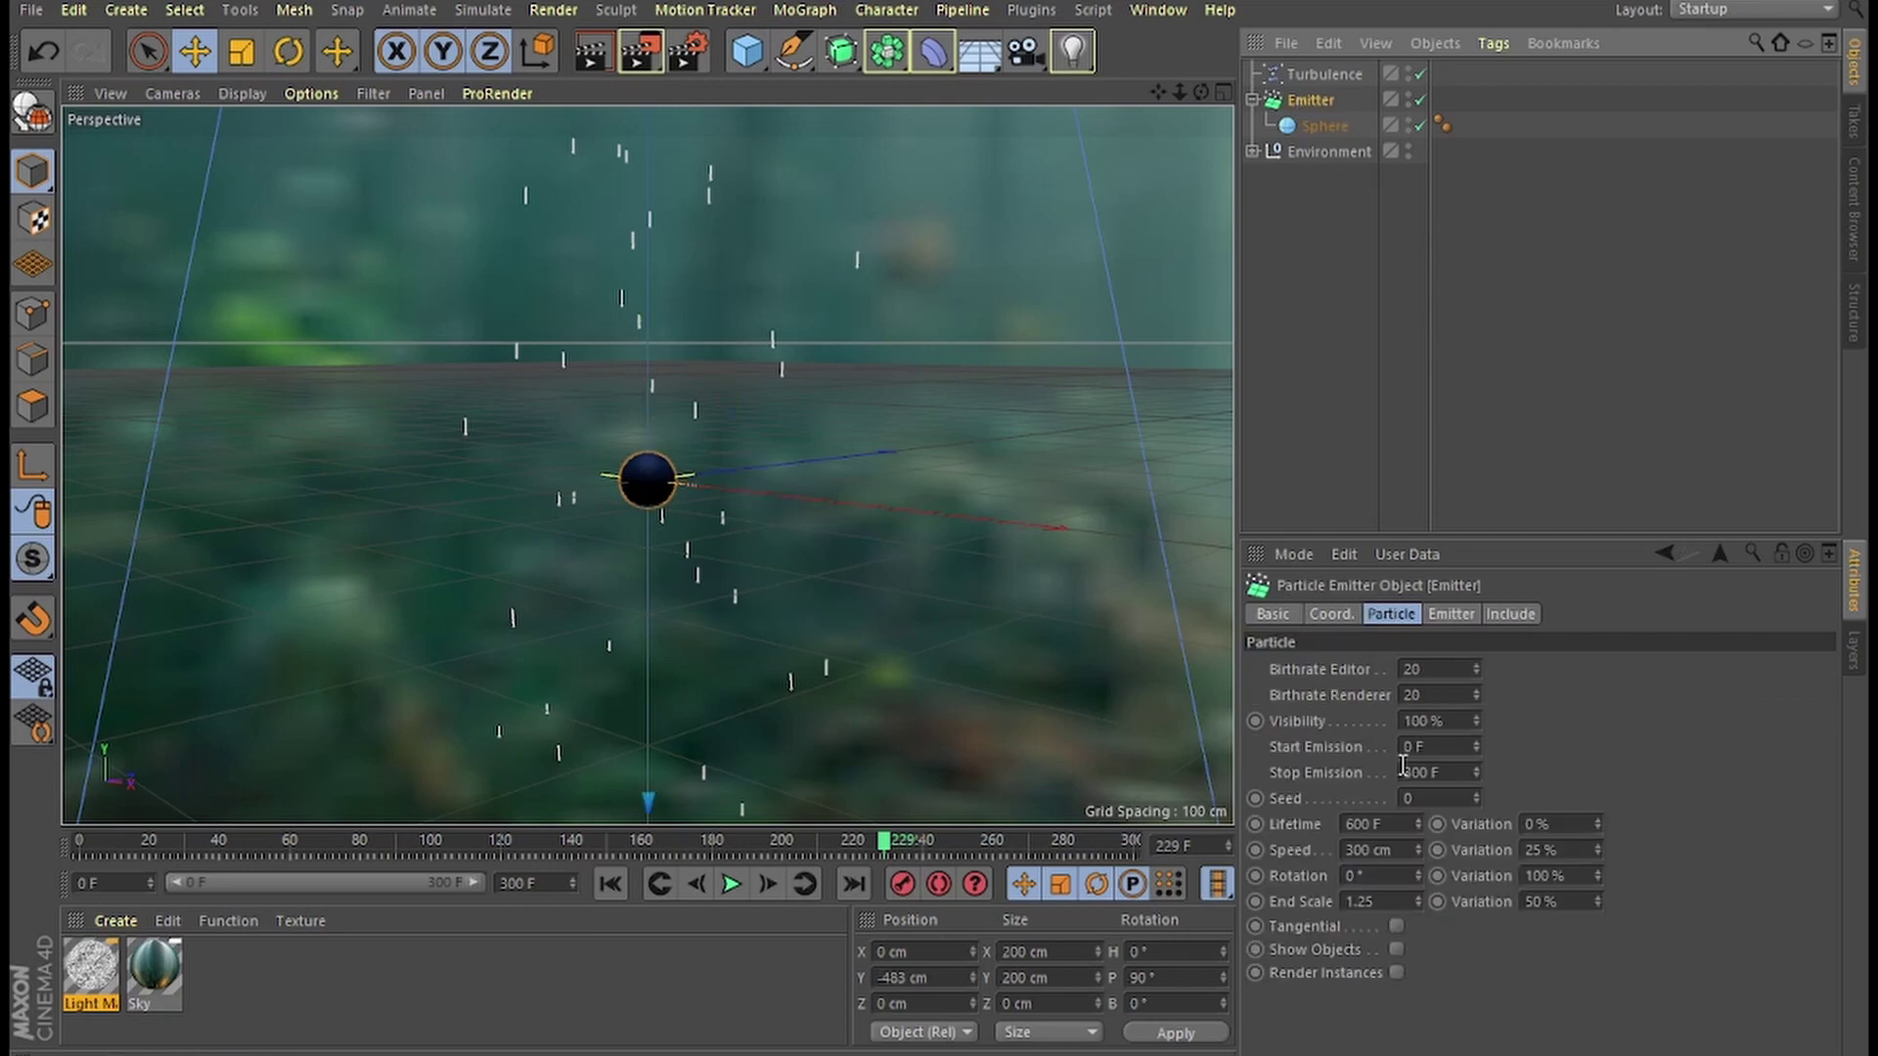
{"action": "left_click", "coordinate": [1394, 949]}
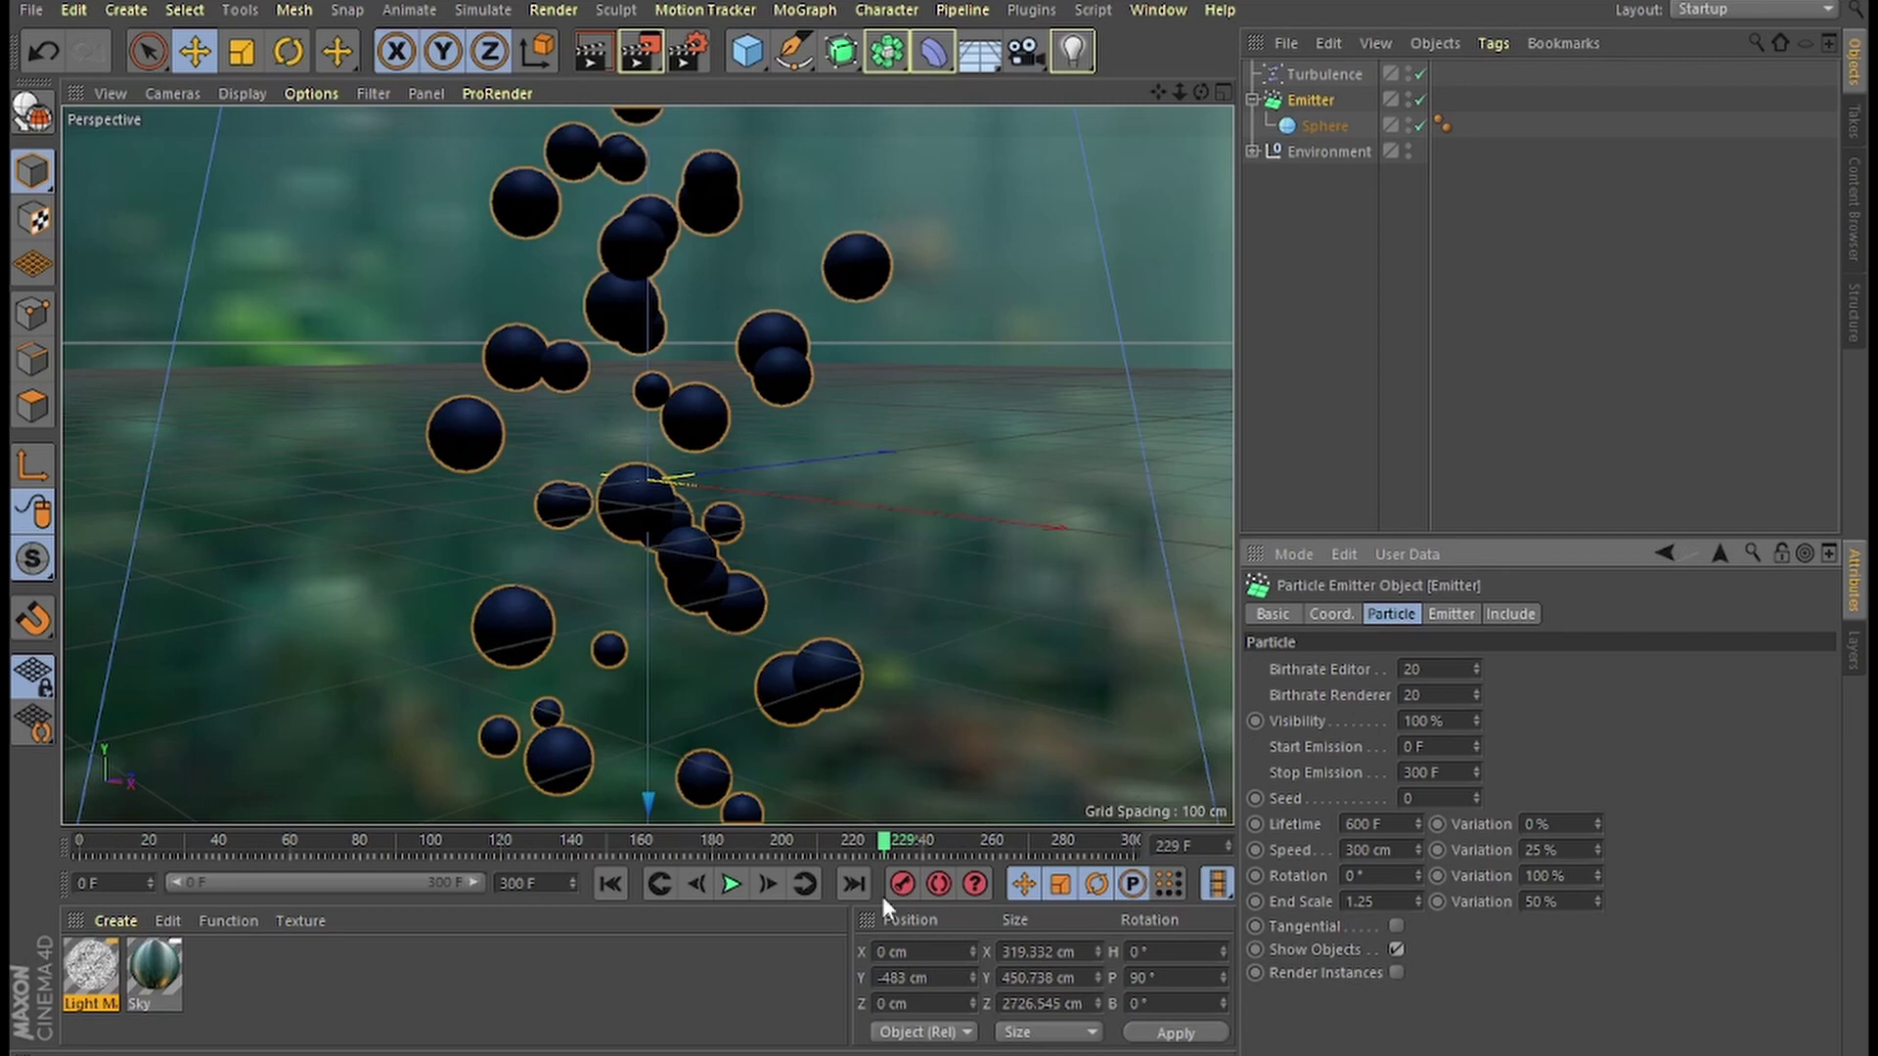
Play the animation from the start, stop it with spheres in view, render the view and rewind.
{"action": "left_click", "coordinate": [611, 884]}
{"action": "left_click", "coordinate": [730, 884]}
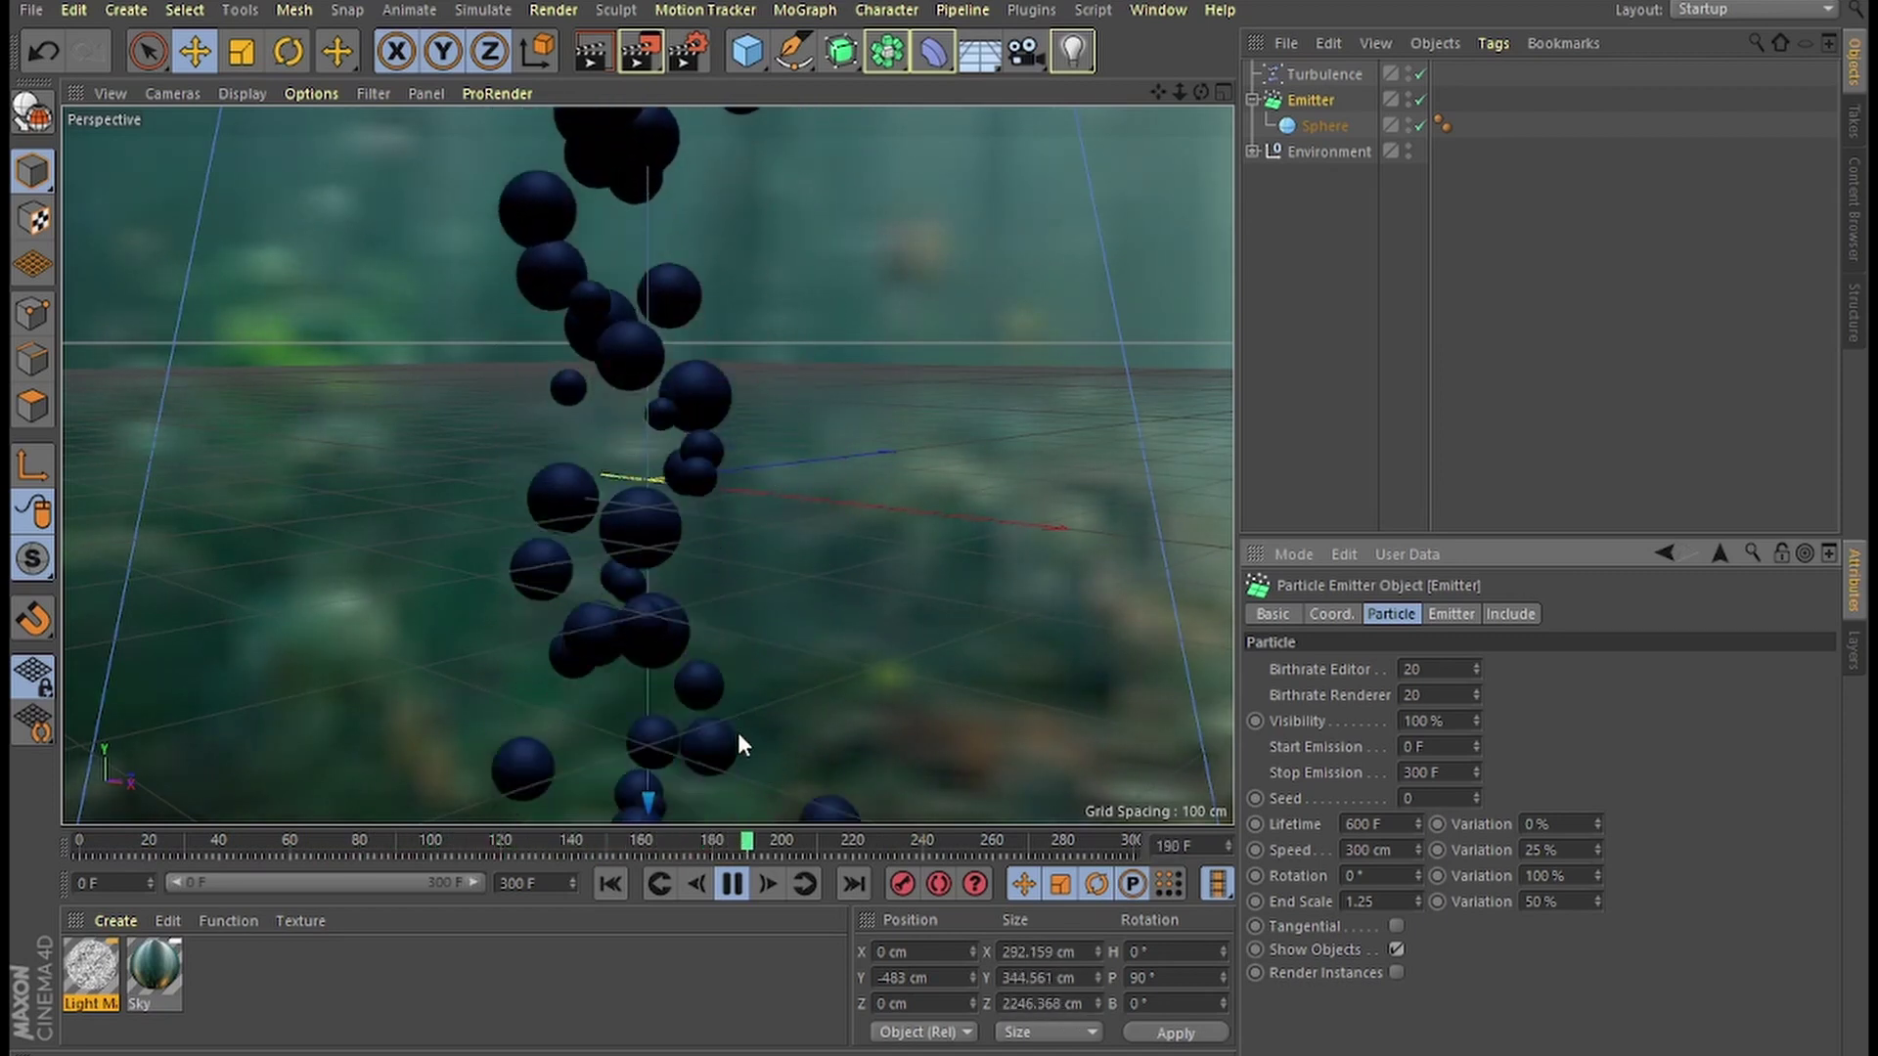
{"action": "left_click", "coordinate": [734, 884]}
{"action": "left_click", "coordinate": [564, 11]}
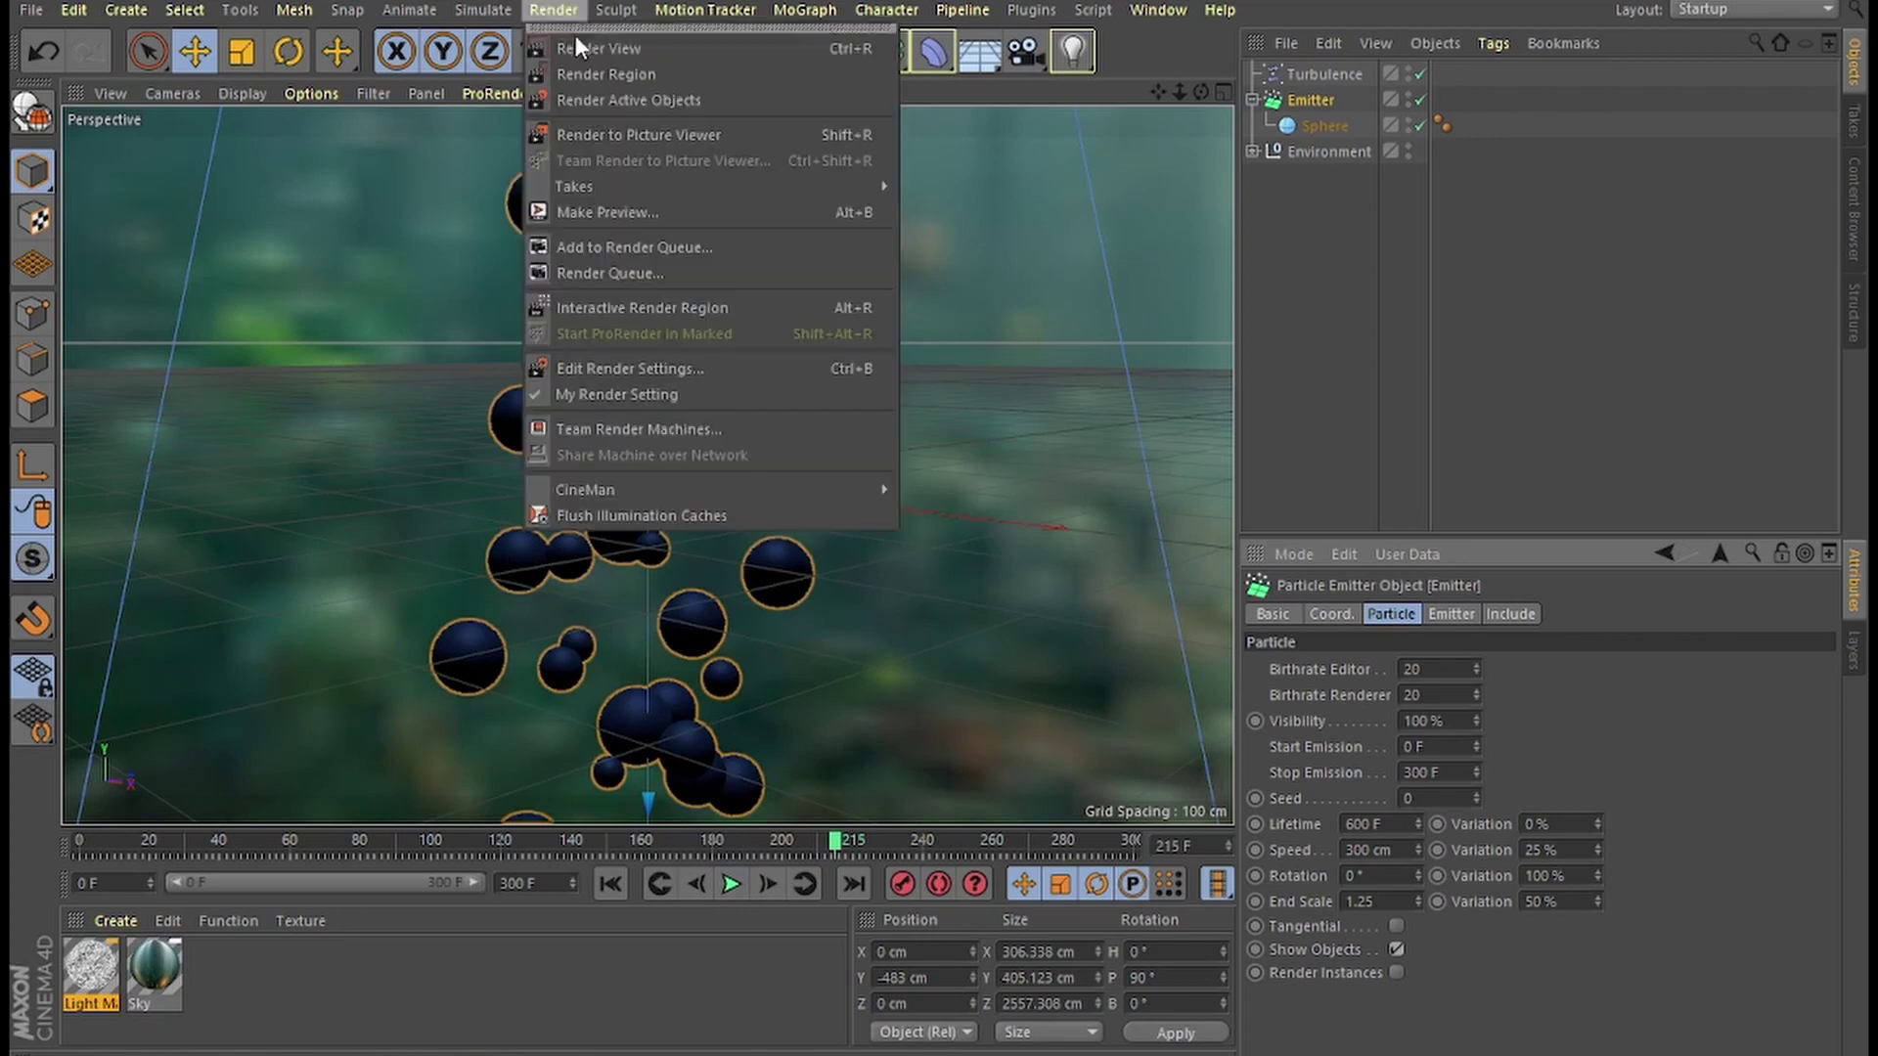
{"action": "left_click", "coordinate": [580, 46]}
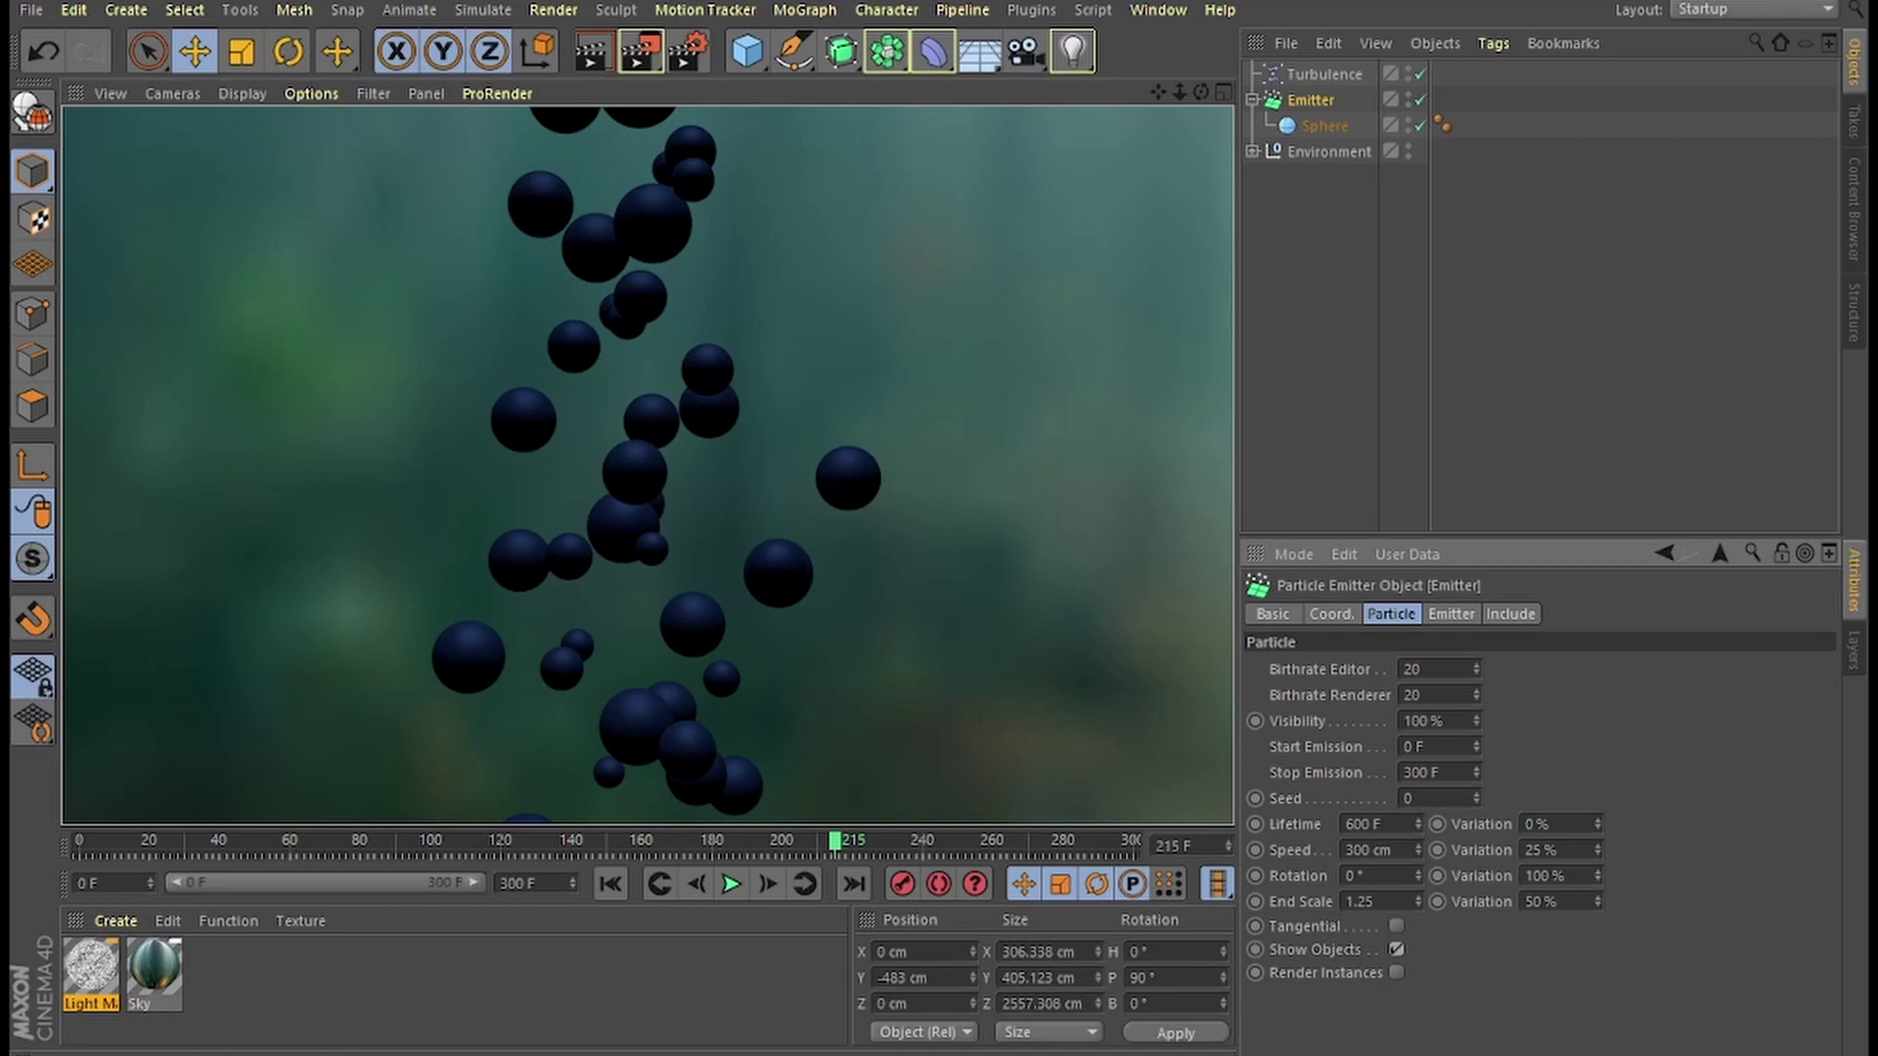
{"action": "left_click", "coordinate": [610, 884]}
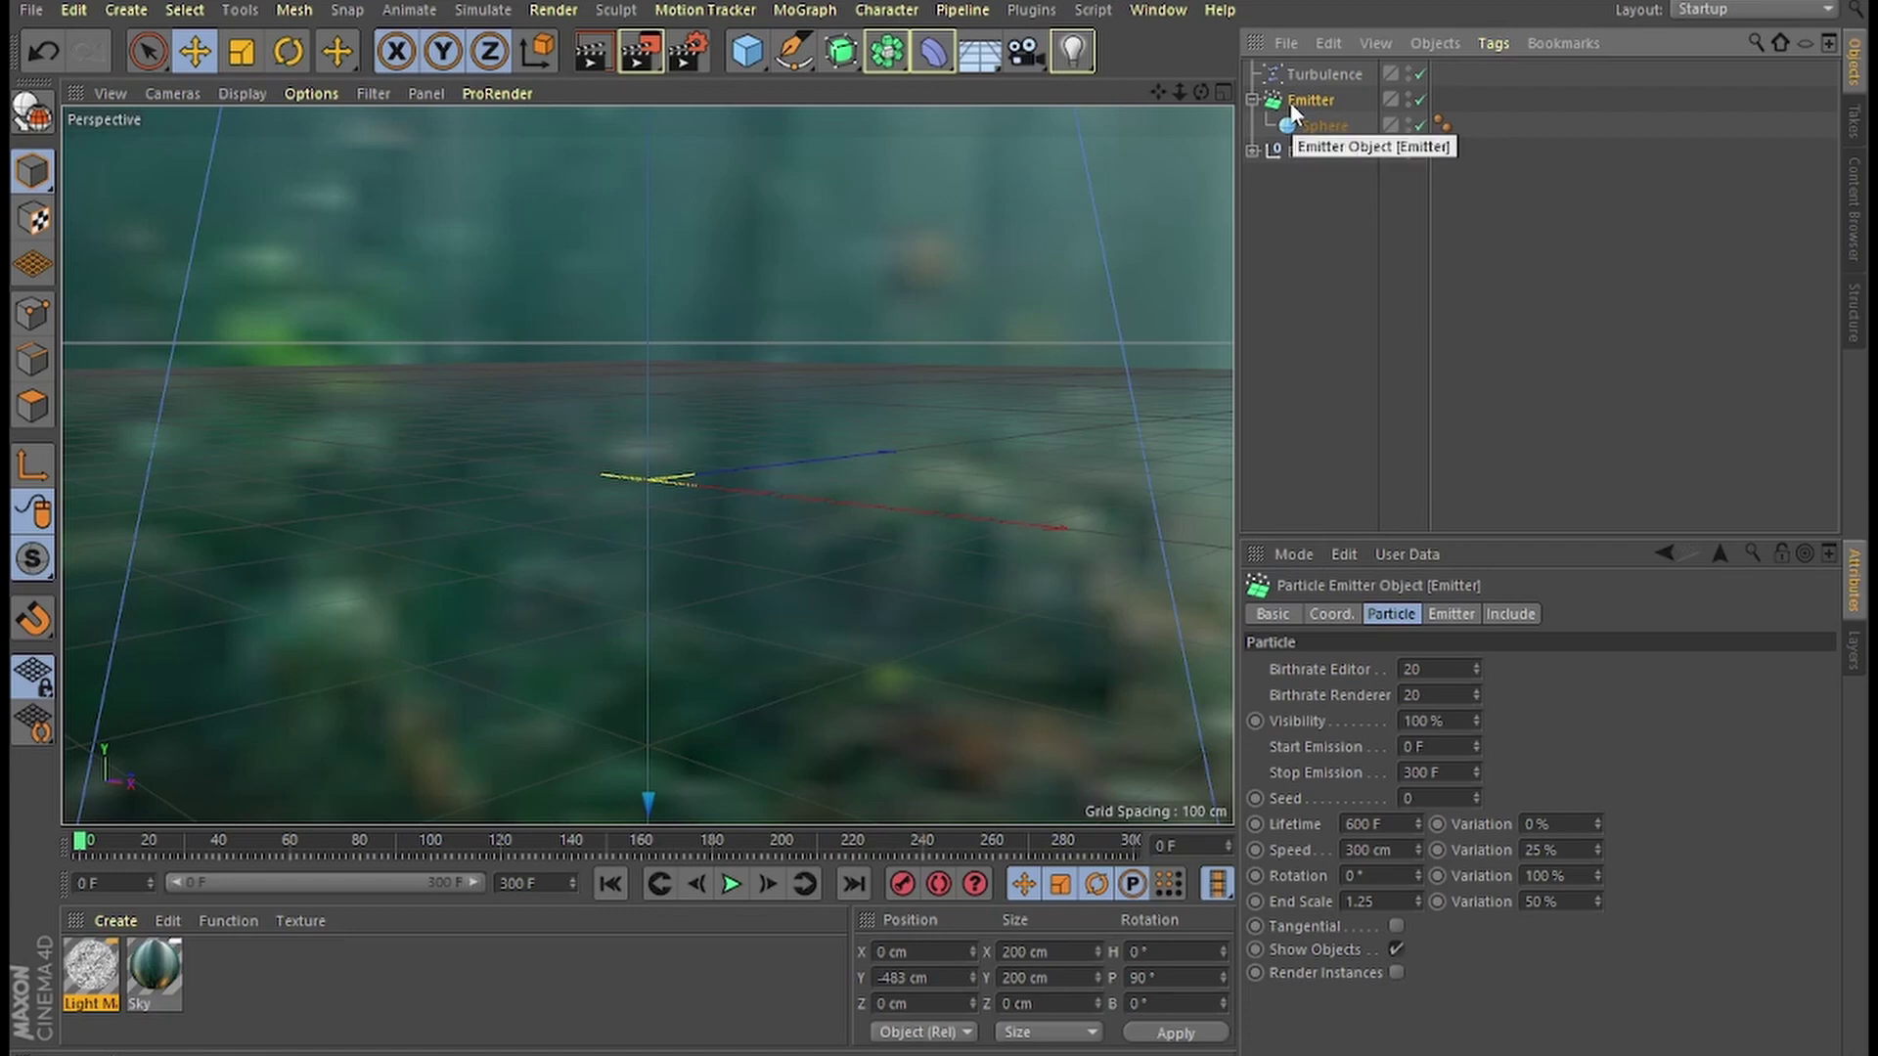
Duplicate the emitter with its sphere and set the copied sphere's radius to 10 cm.
{"action": "key", "text": "ctrl+v"}
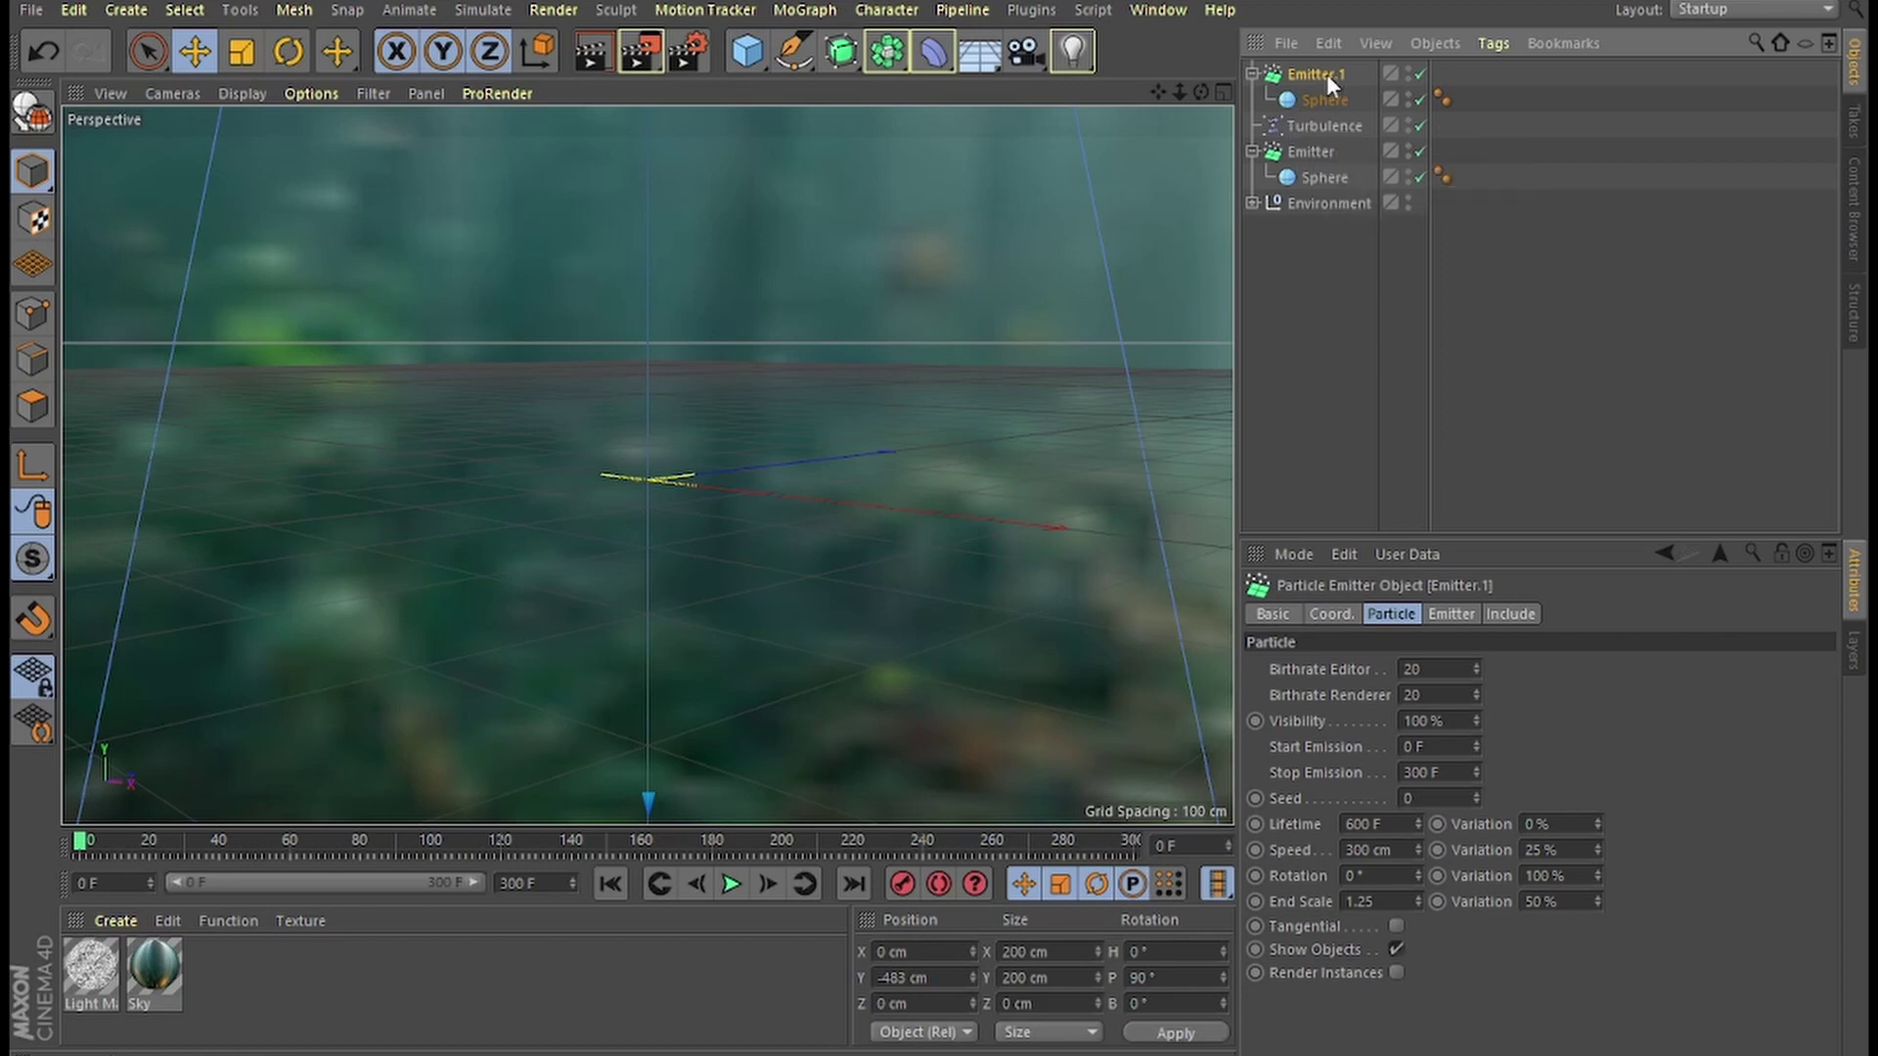
{"action": "left_click", "coordinate": [1293, 102]}
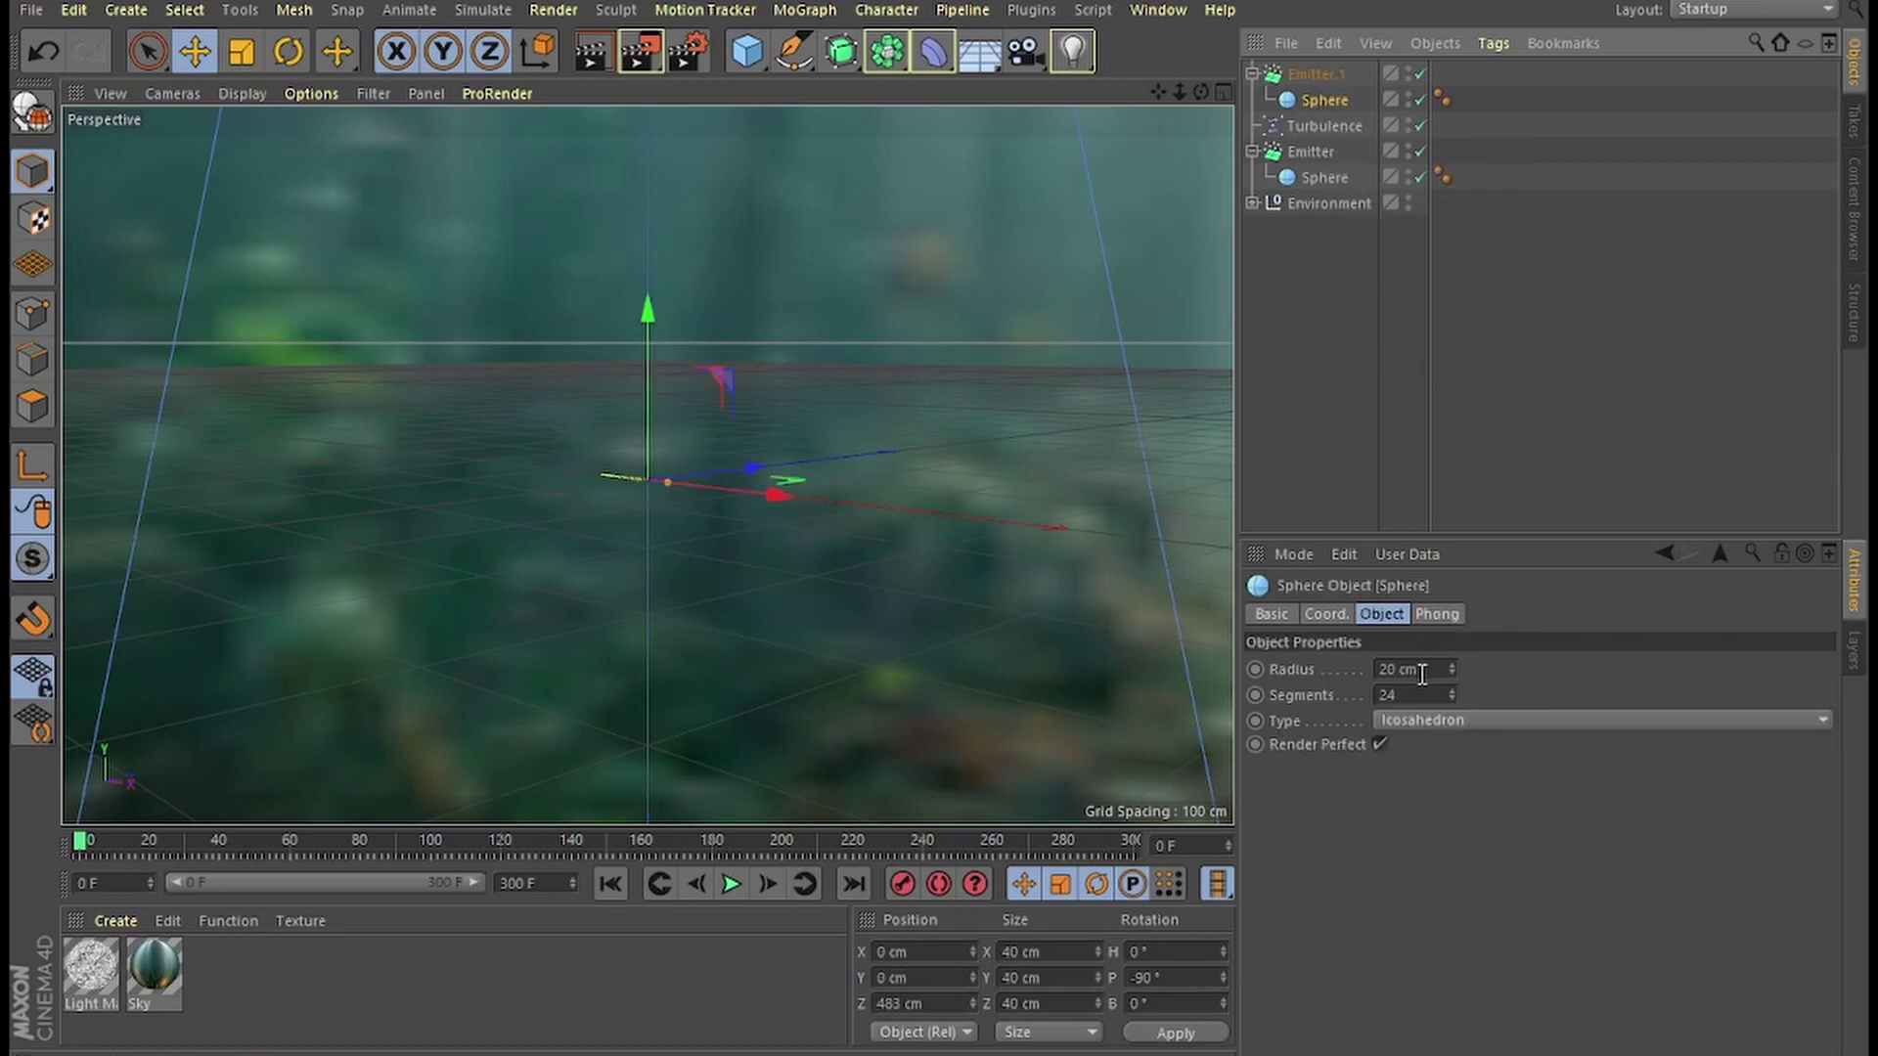
{"action": "double_click", "coordinate": [1423, 674]}
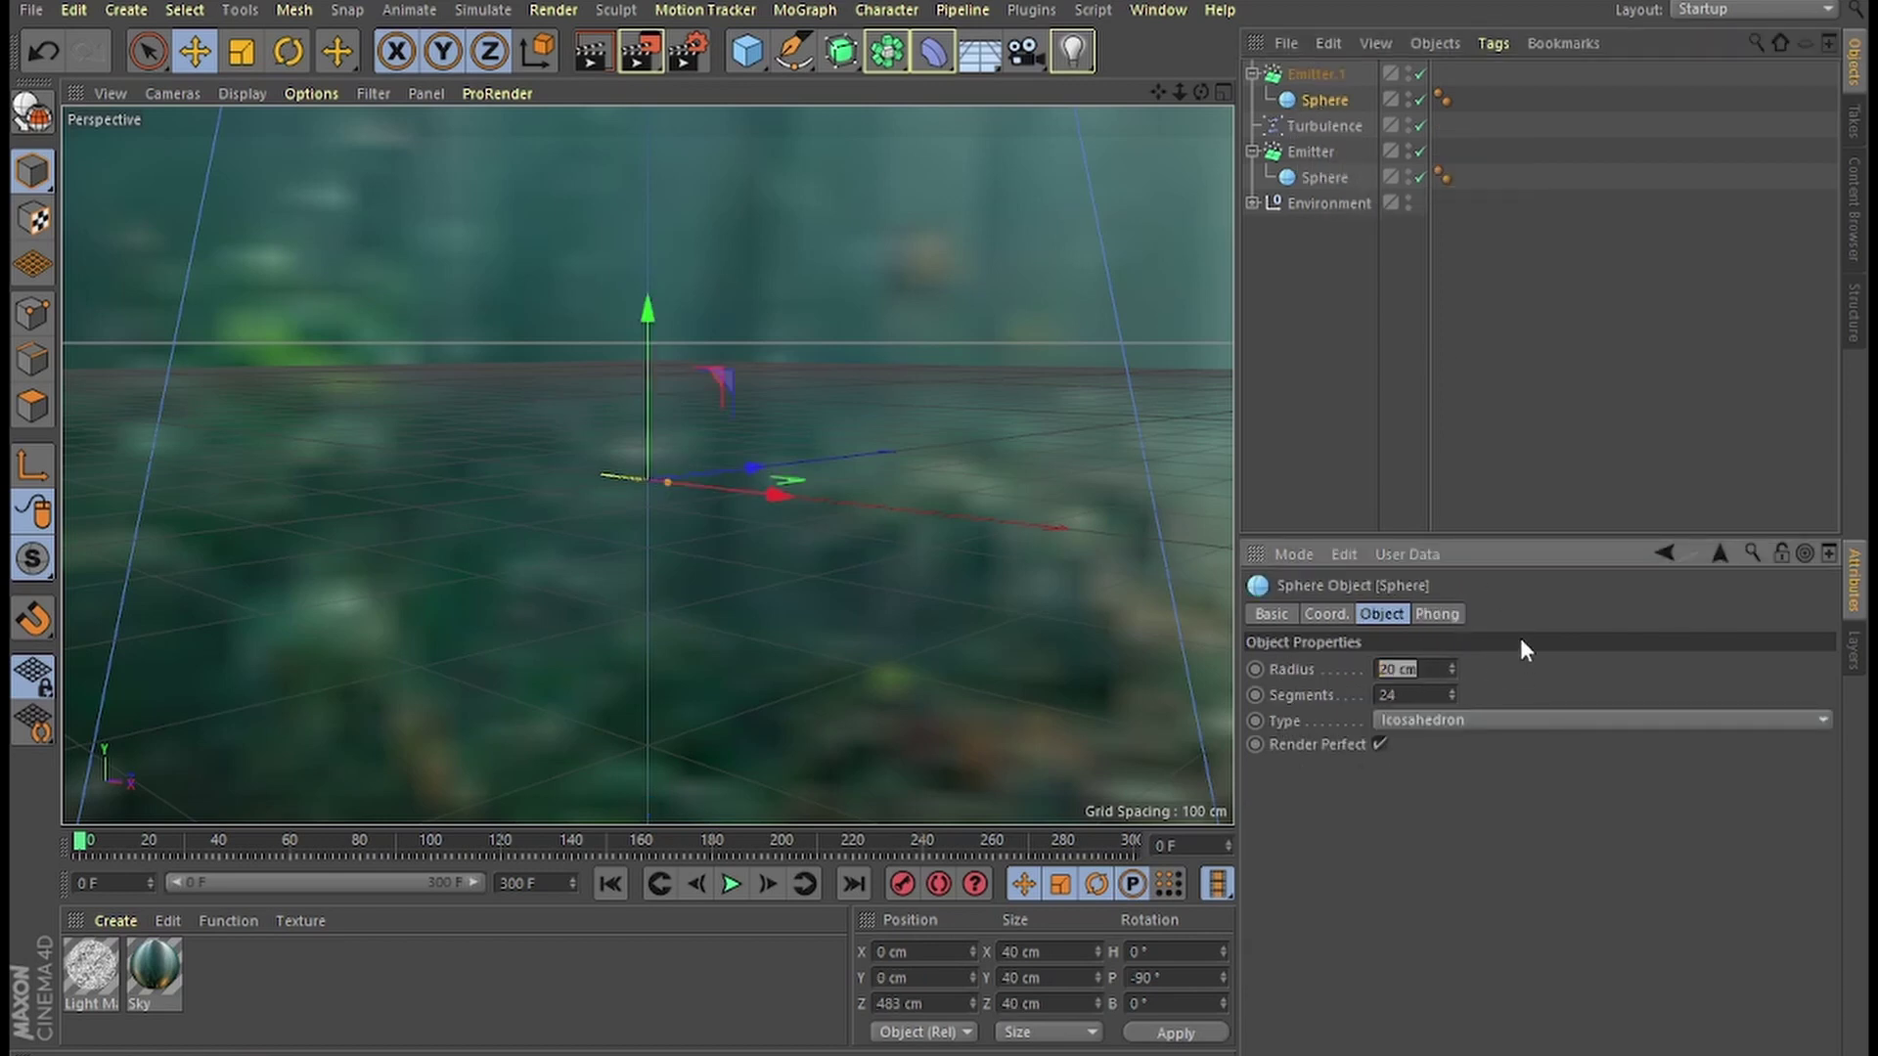
{"action": "type", "text": "10"}
{"action": "key", "text": "Return"}
Give the copied emitter seed 1, editor and renderer birthrates of 40, and a particle speed of 200 cm.
{"action": "left_click", "coordinate": [1300, 69]}
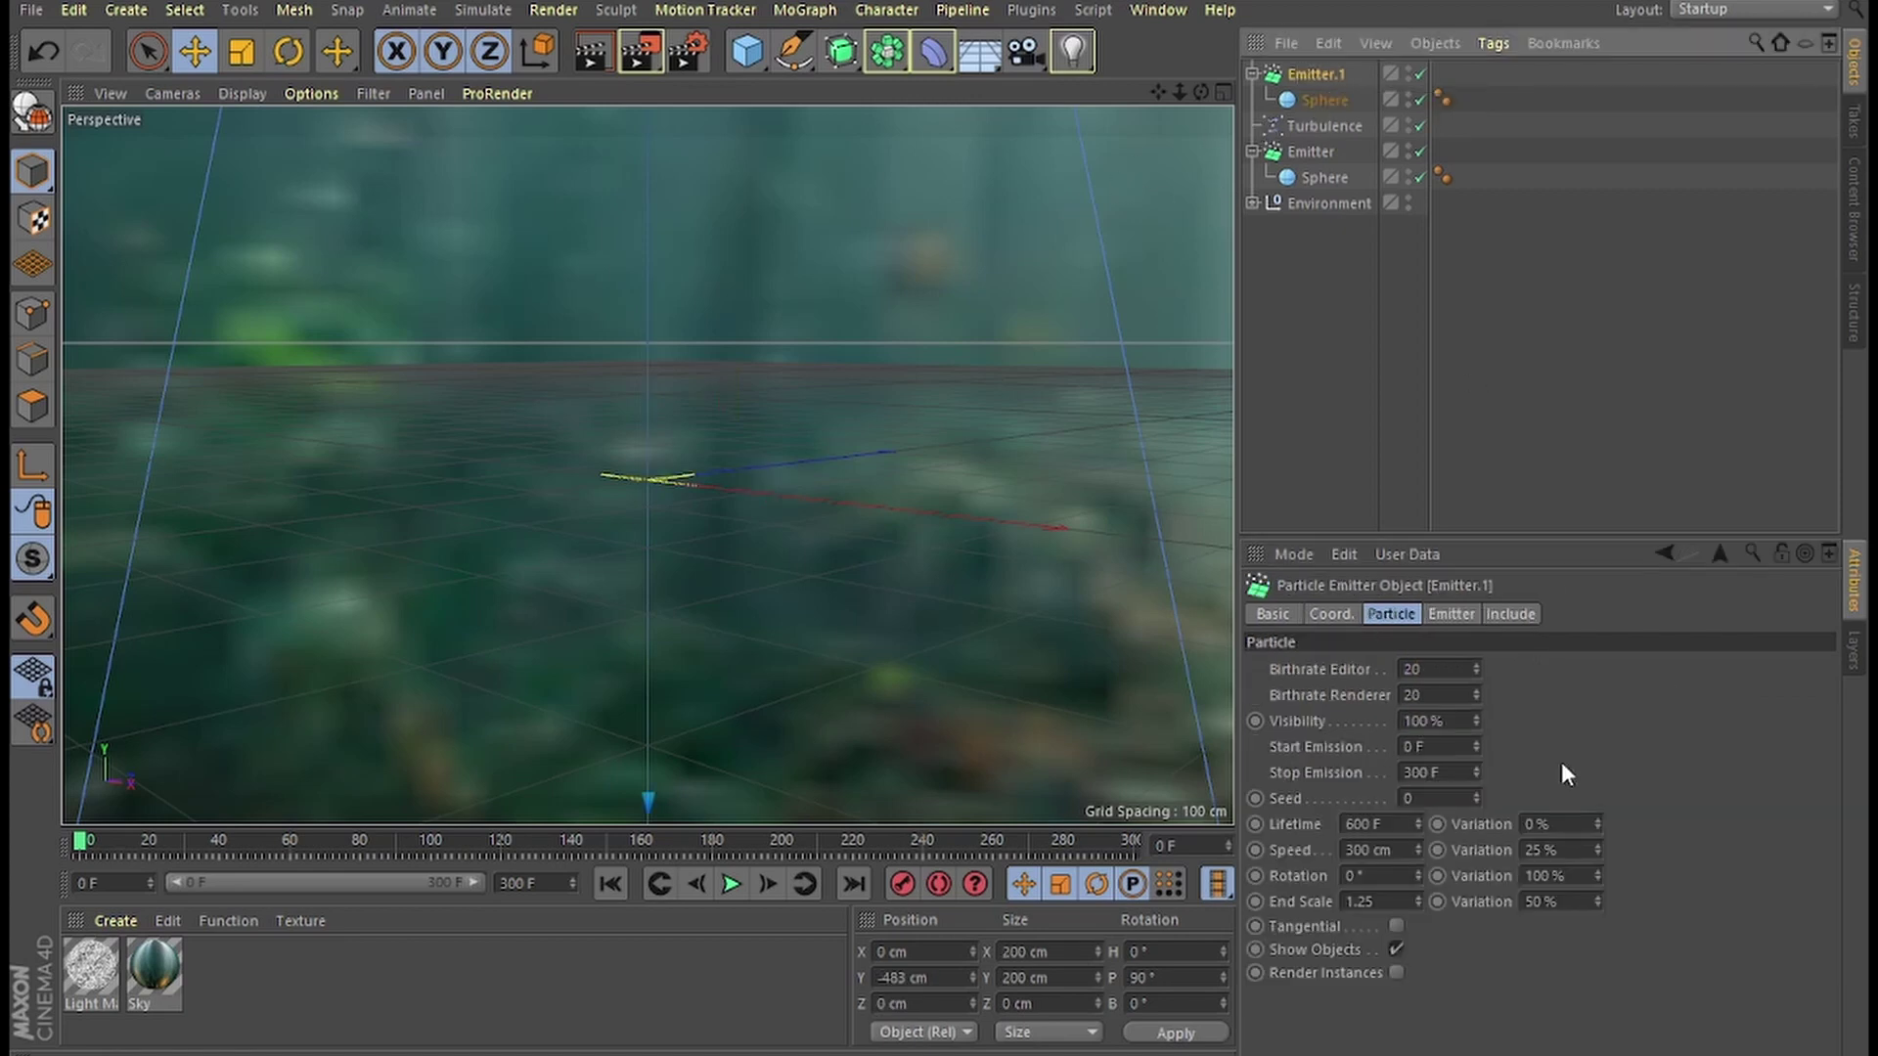
{"action": "left_click", "coordinate": [1478, 794]}
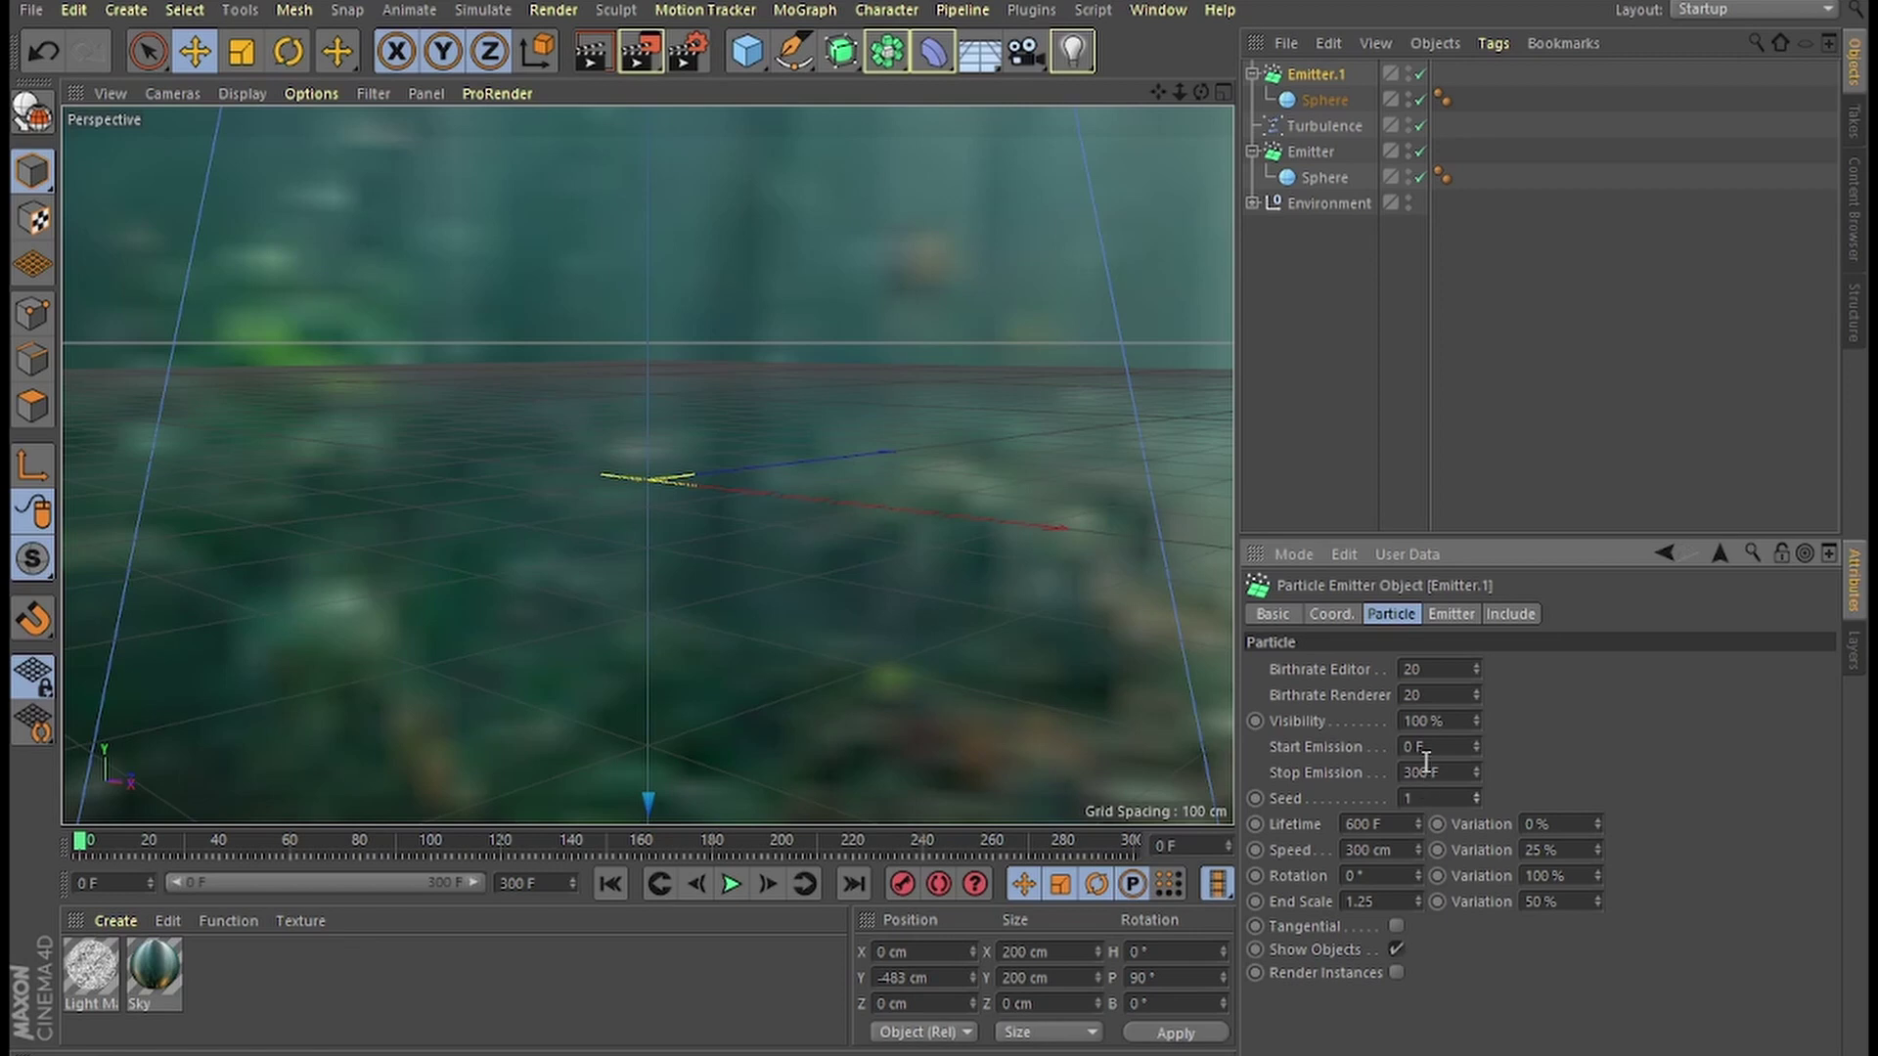
{"action": "left_click", "coordinate": [1430, 696]}
{"action": "type", "text": "40"}
{"action": "left_click_drag", "start_coordinate": [1435, 669], "coordinate": [1377, 672]}
{"action": "type", "text": "40"}
{"action": "left_click_drag", "start_coordinate": [1354, 851], "coordinate": [1313, 855]}
{"action": "type", "text": "2"}
Set the copied emitter's X and Y size to 250 cm and preview the animation.
{"action": "left_click", "coordinate": [1451, 614]}
{"action": "left_click_drag", "start_coordinate": [1408, 692], "coordinate": [1404, 718]}
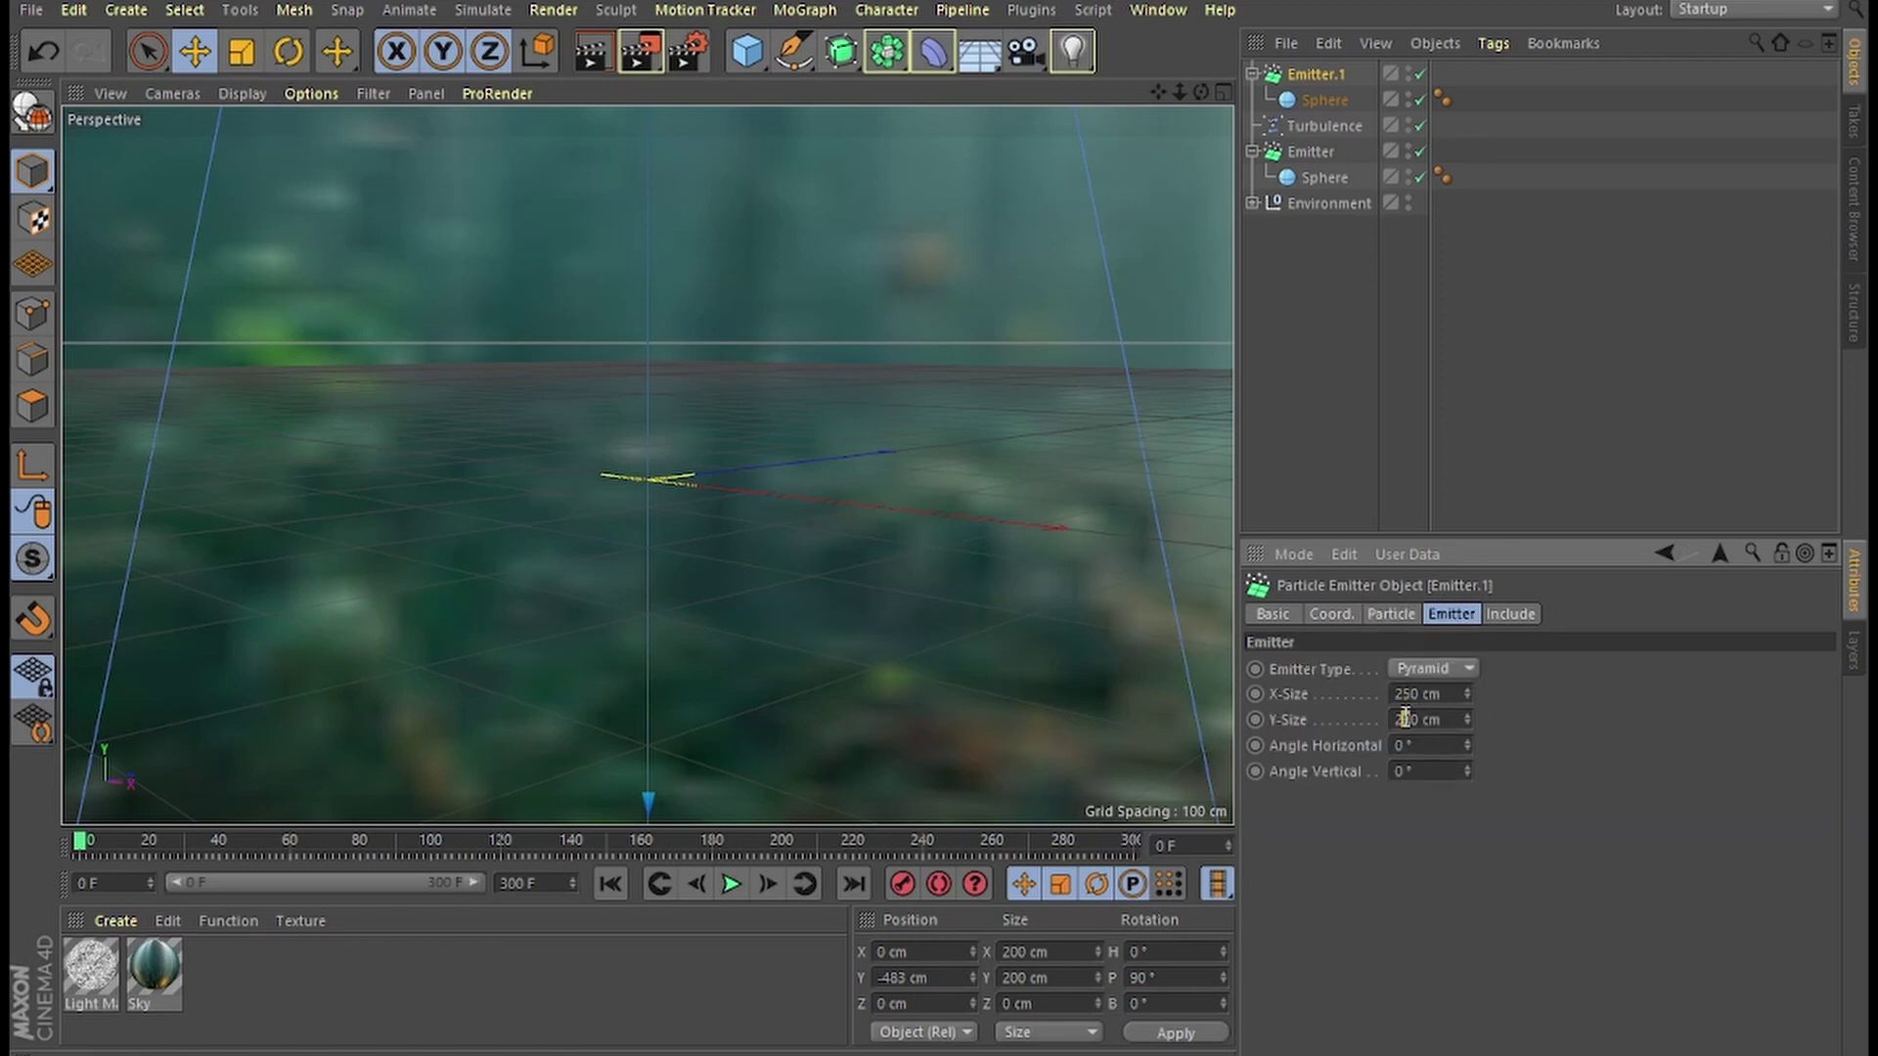
{"action": "type", "text": "5"}
{"action": "left_click", "coordinate": [731, 884]}
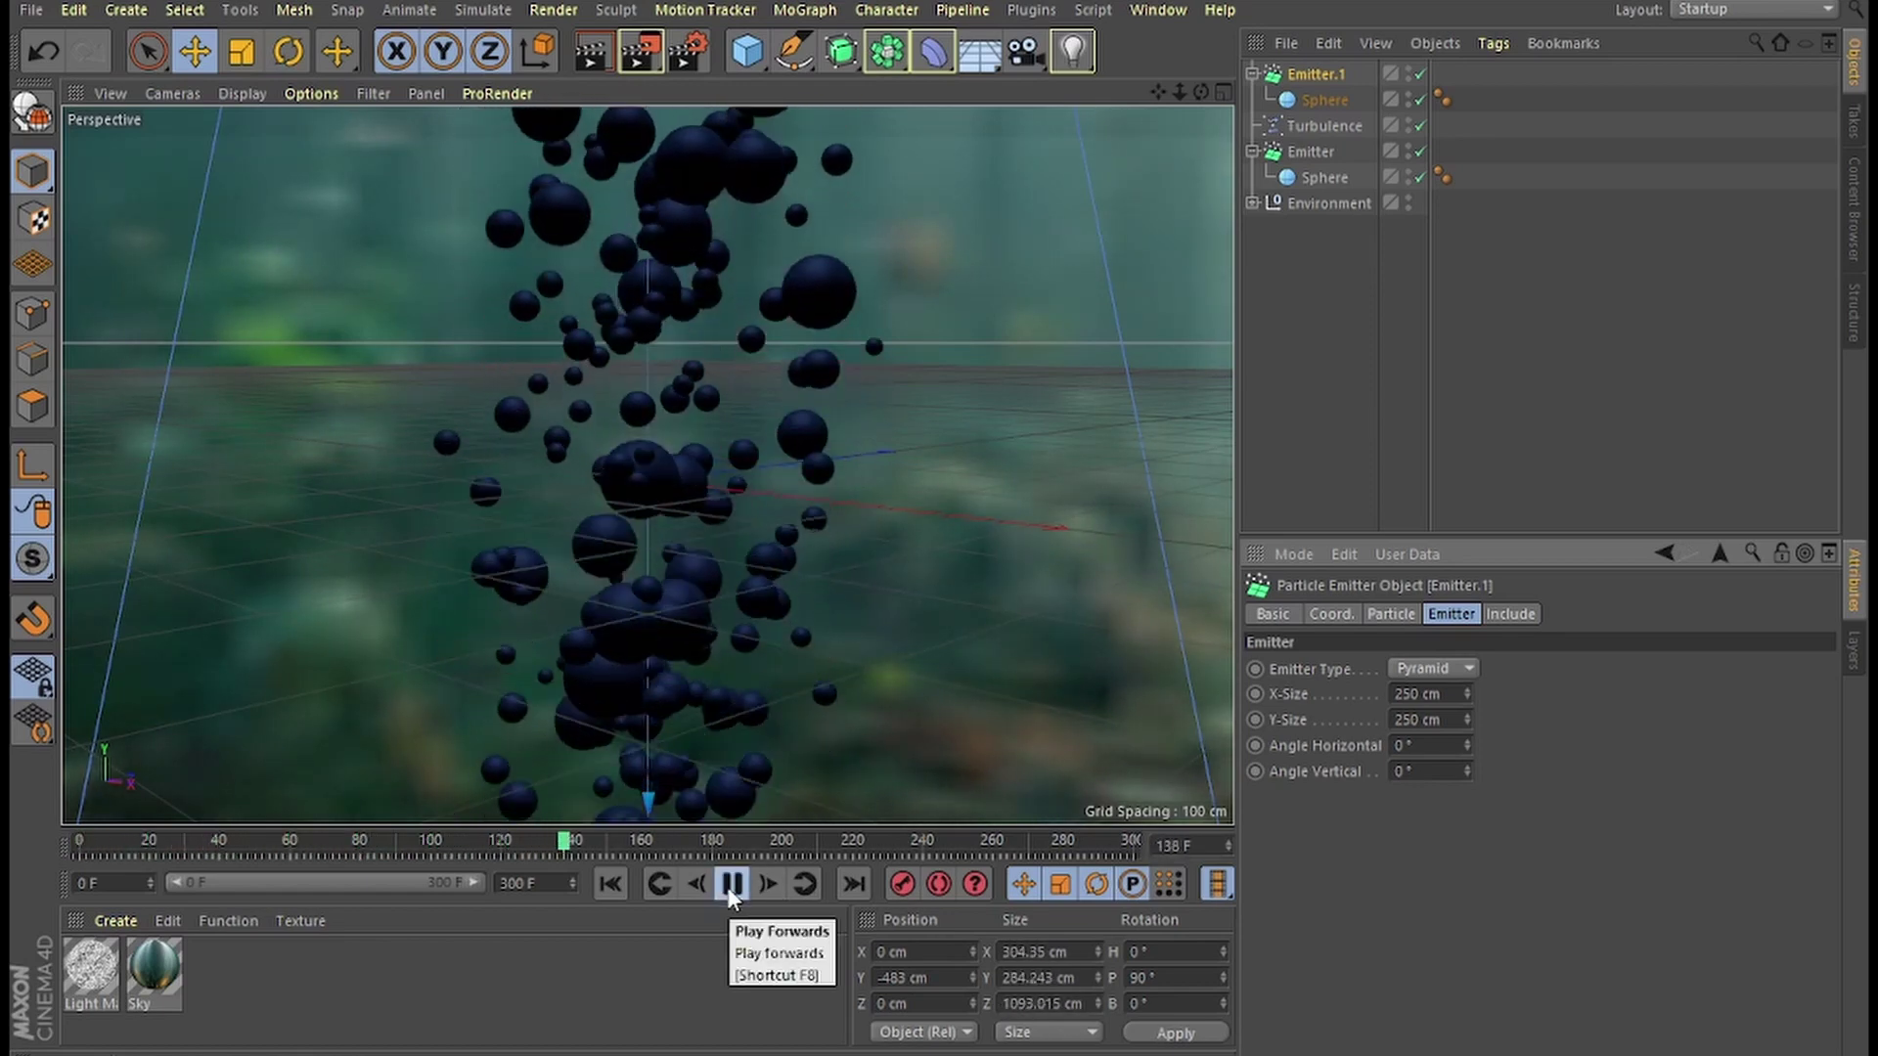
{"action": "left_click", "coordinate": [733, 884]}
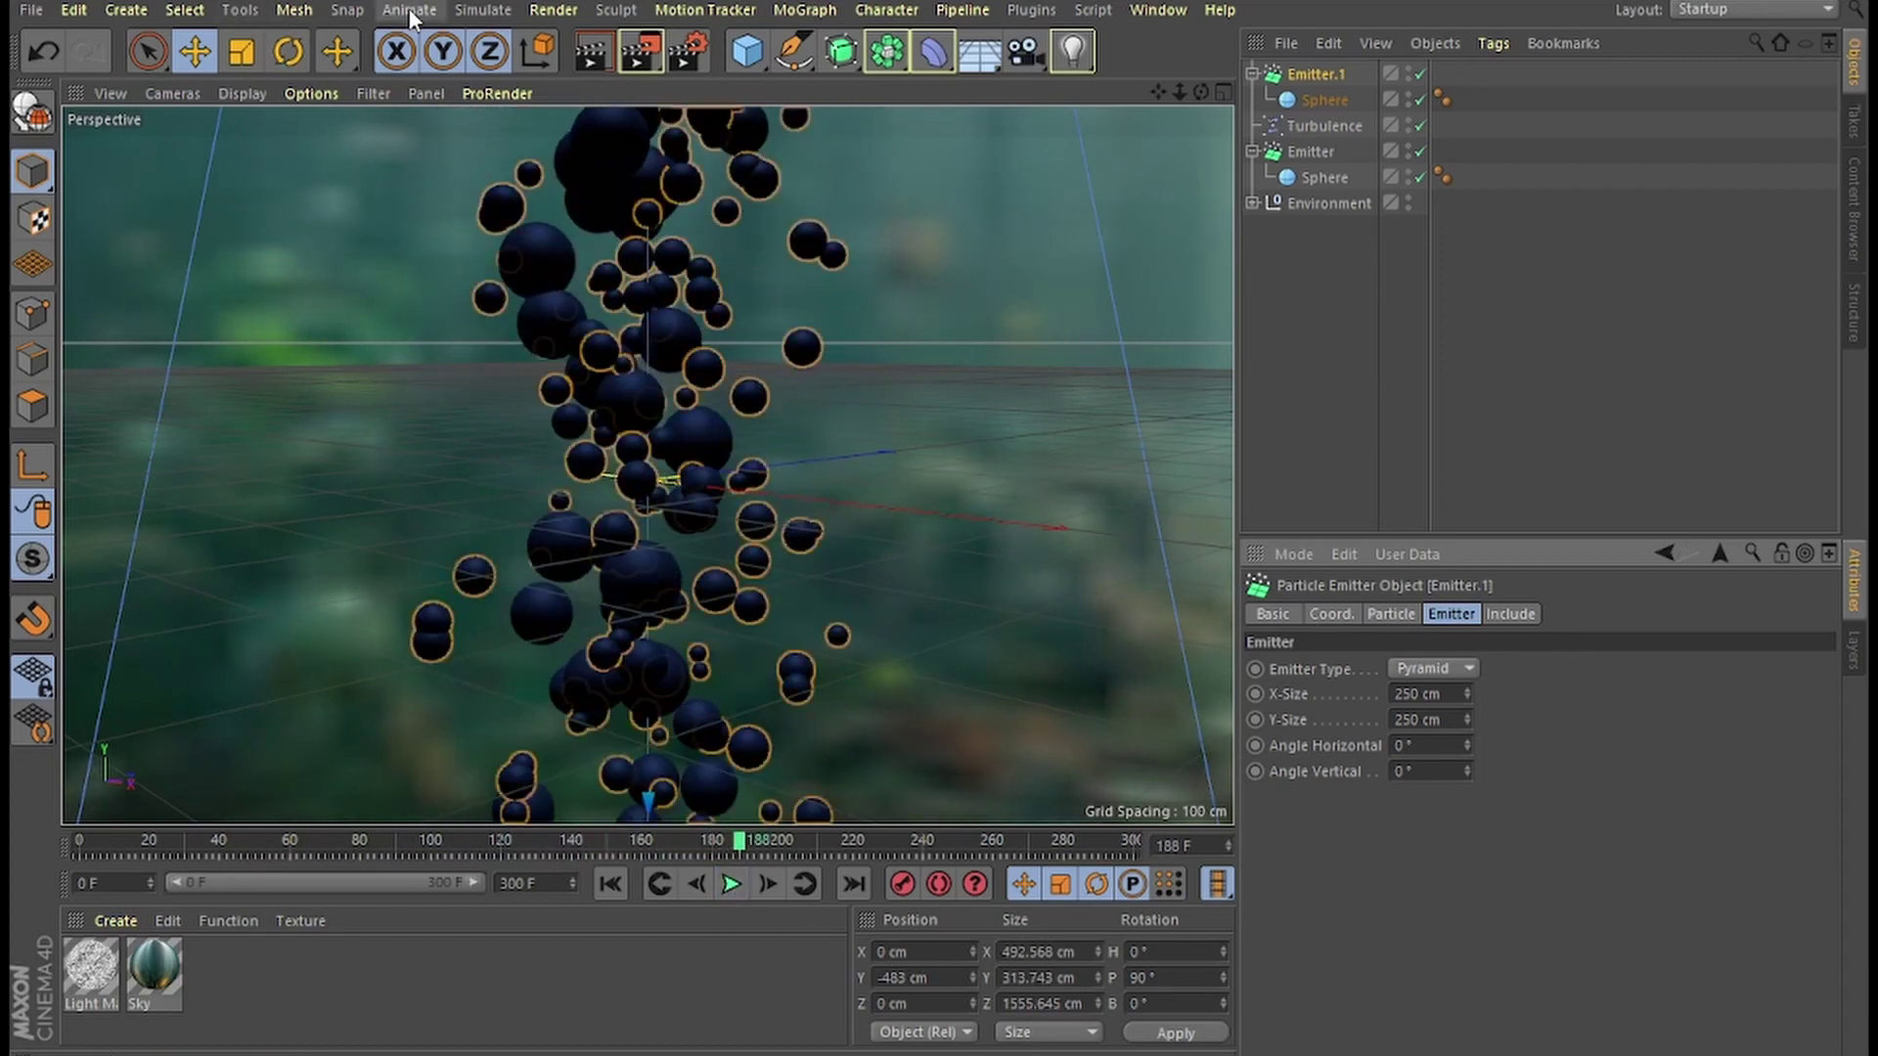
Add a Destructor particle modifier to the scene.
{"action": "left_click", "coordinate": [471, 10]}
{"action": "mouse_move", "coordinate": [561, 110]}
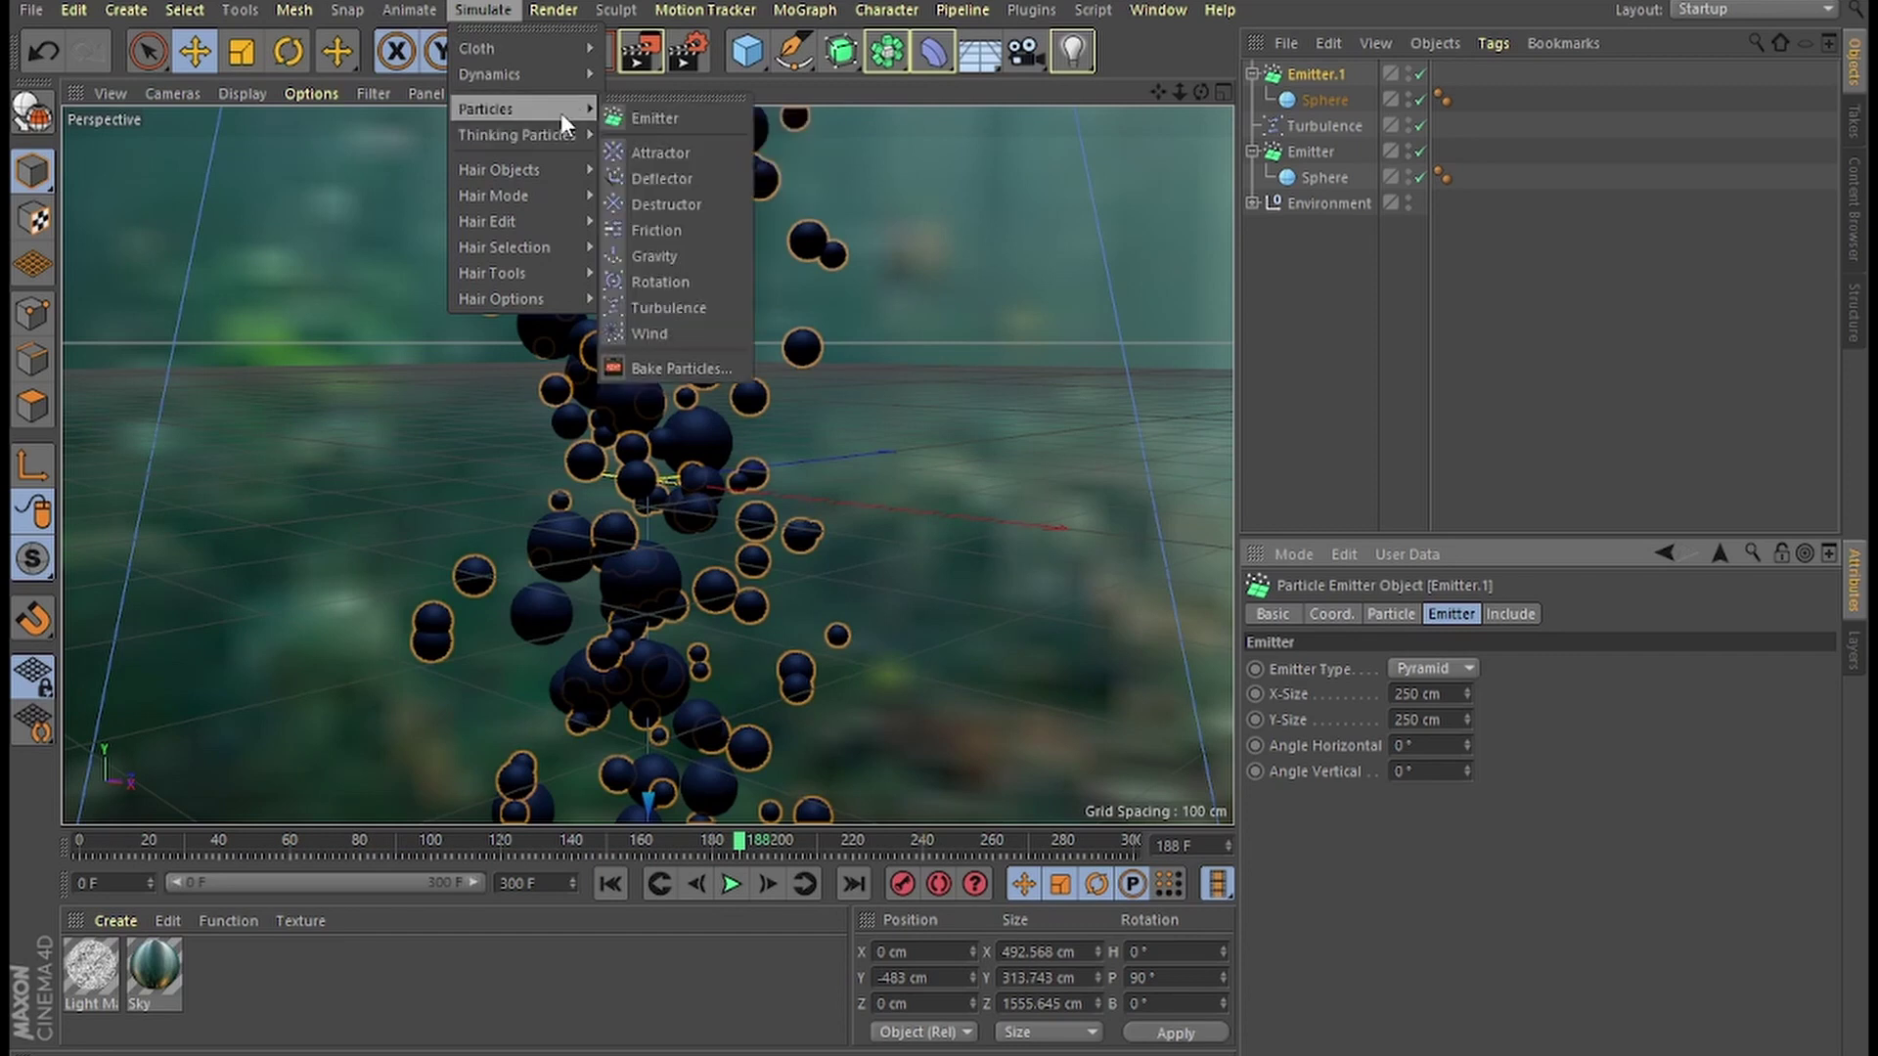
{"action": "left_click", "coordinate": [689, 200]}
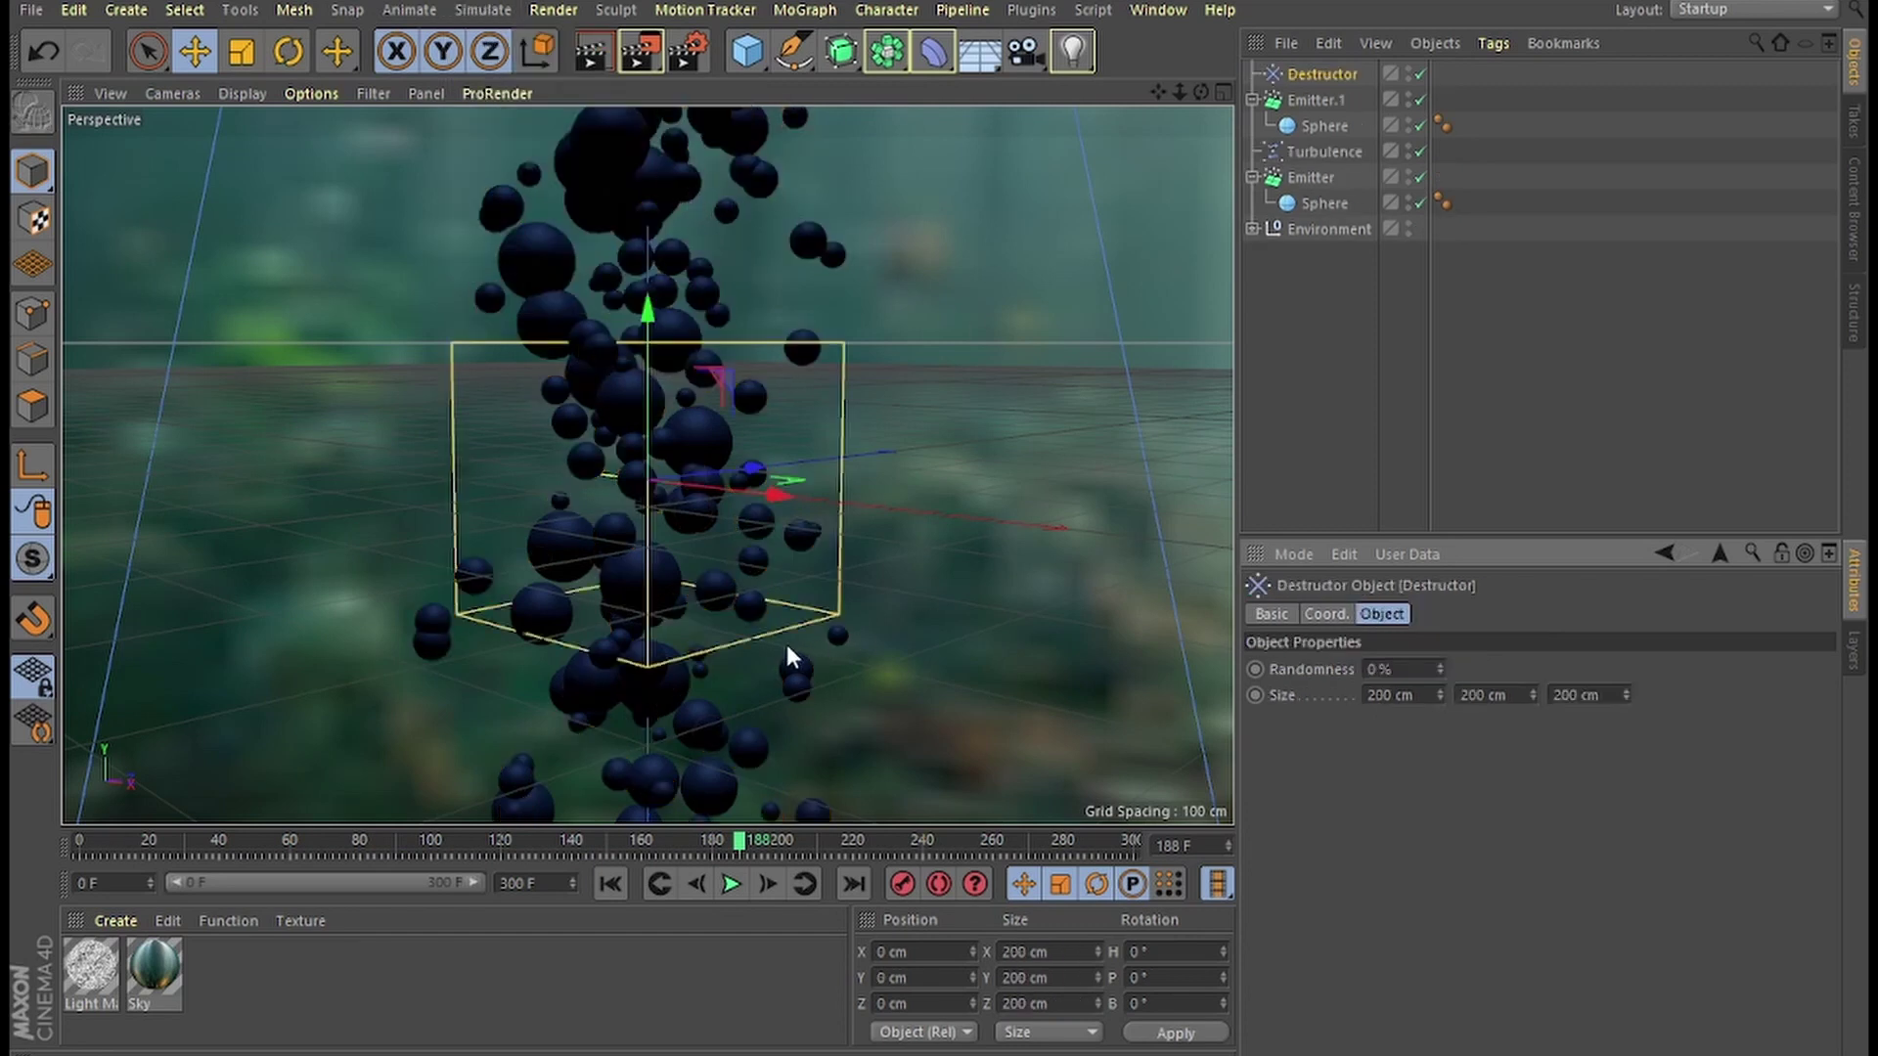
Play the animation and set the Destructor's size to 2000 cm in X and 2000 cm in Z.
{"action": "left_click", "coordinate": [731, 885]}
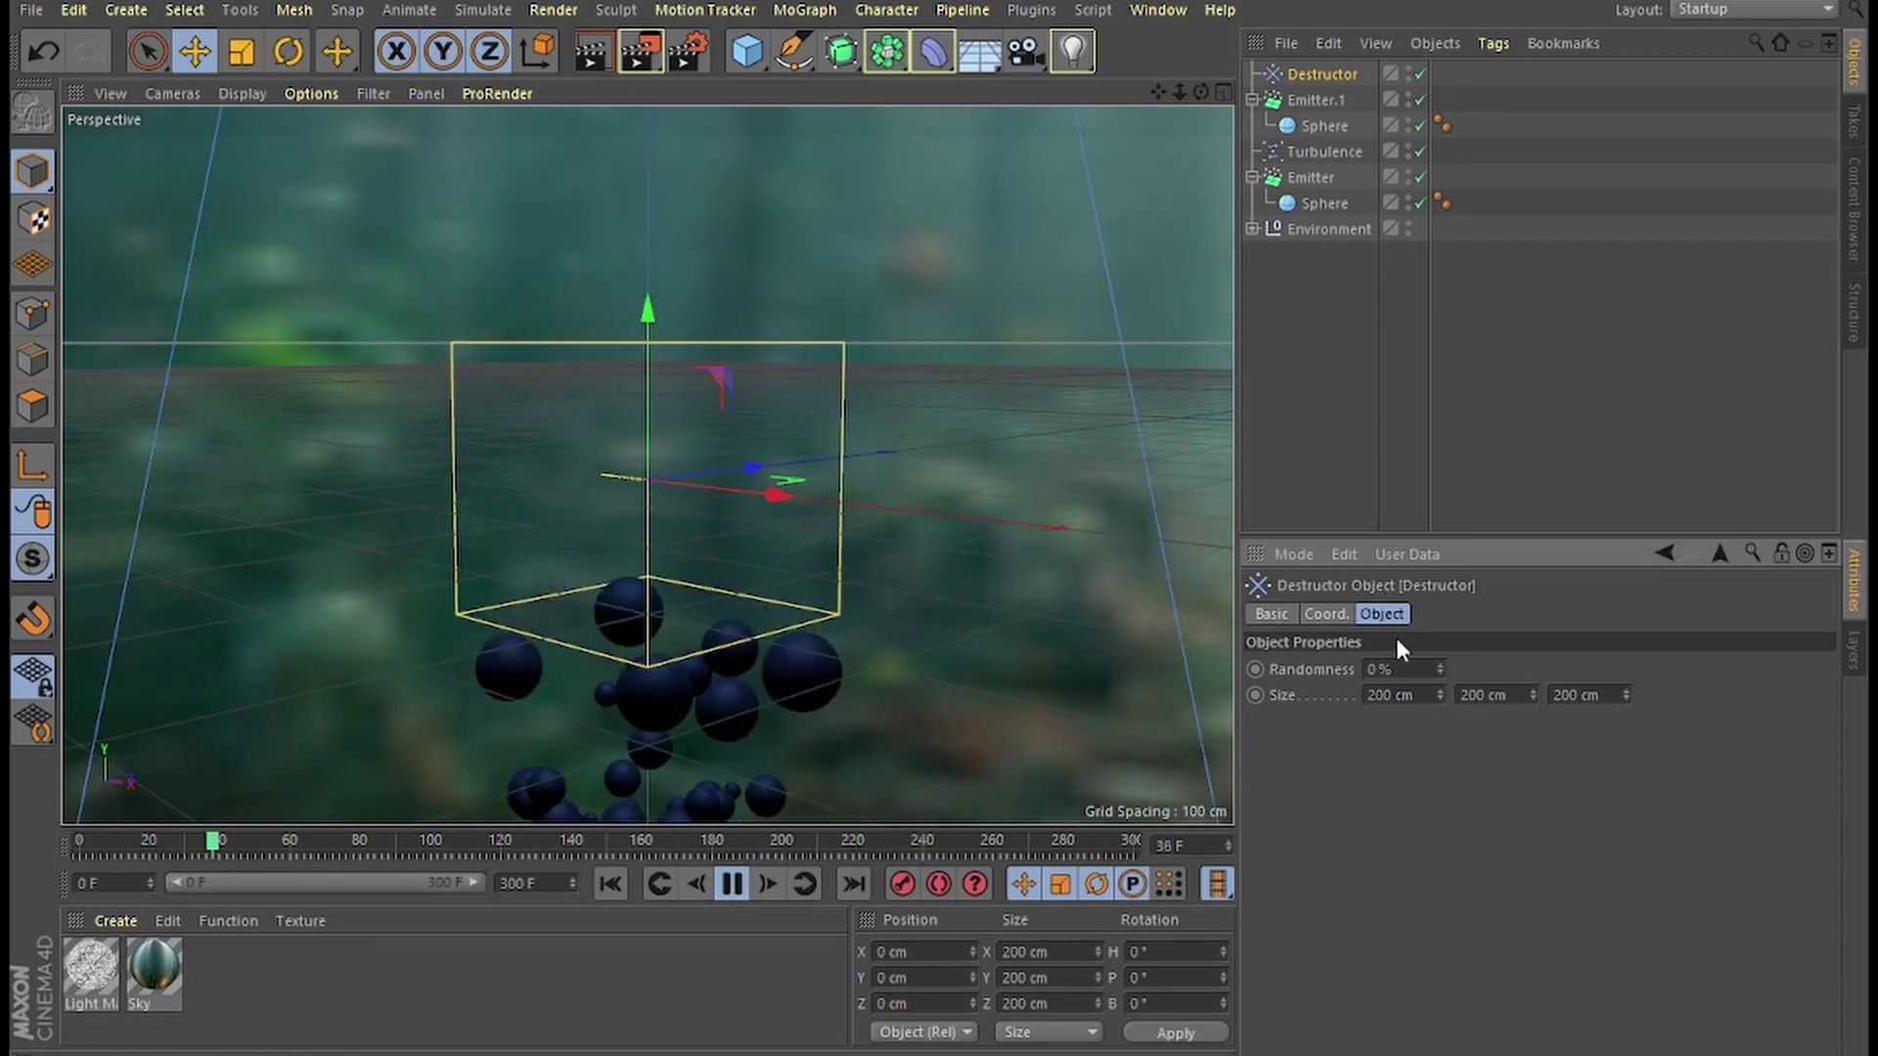
{"action": "left_click", "coordinate": [1384, 698]}
{"action": "type", "text": "0"}
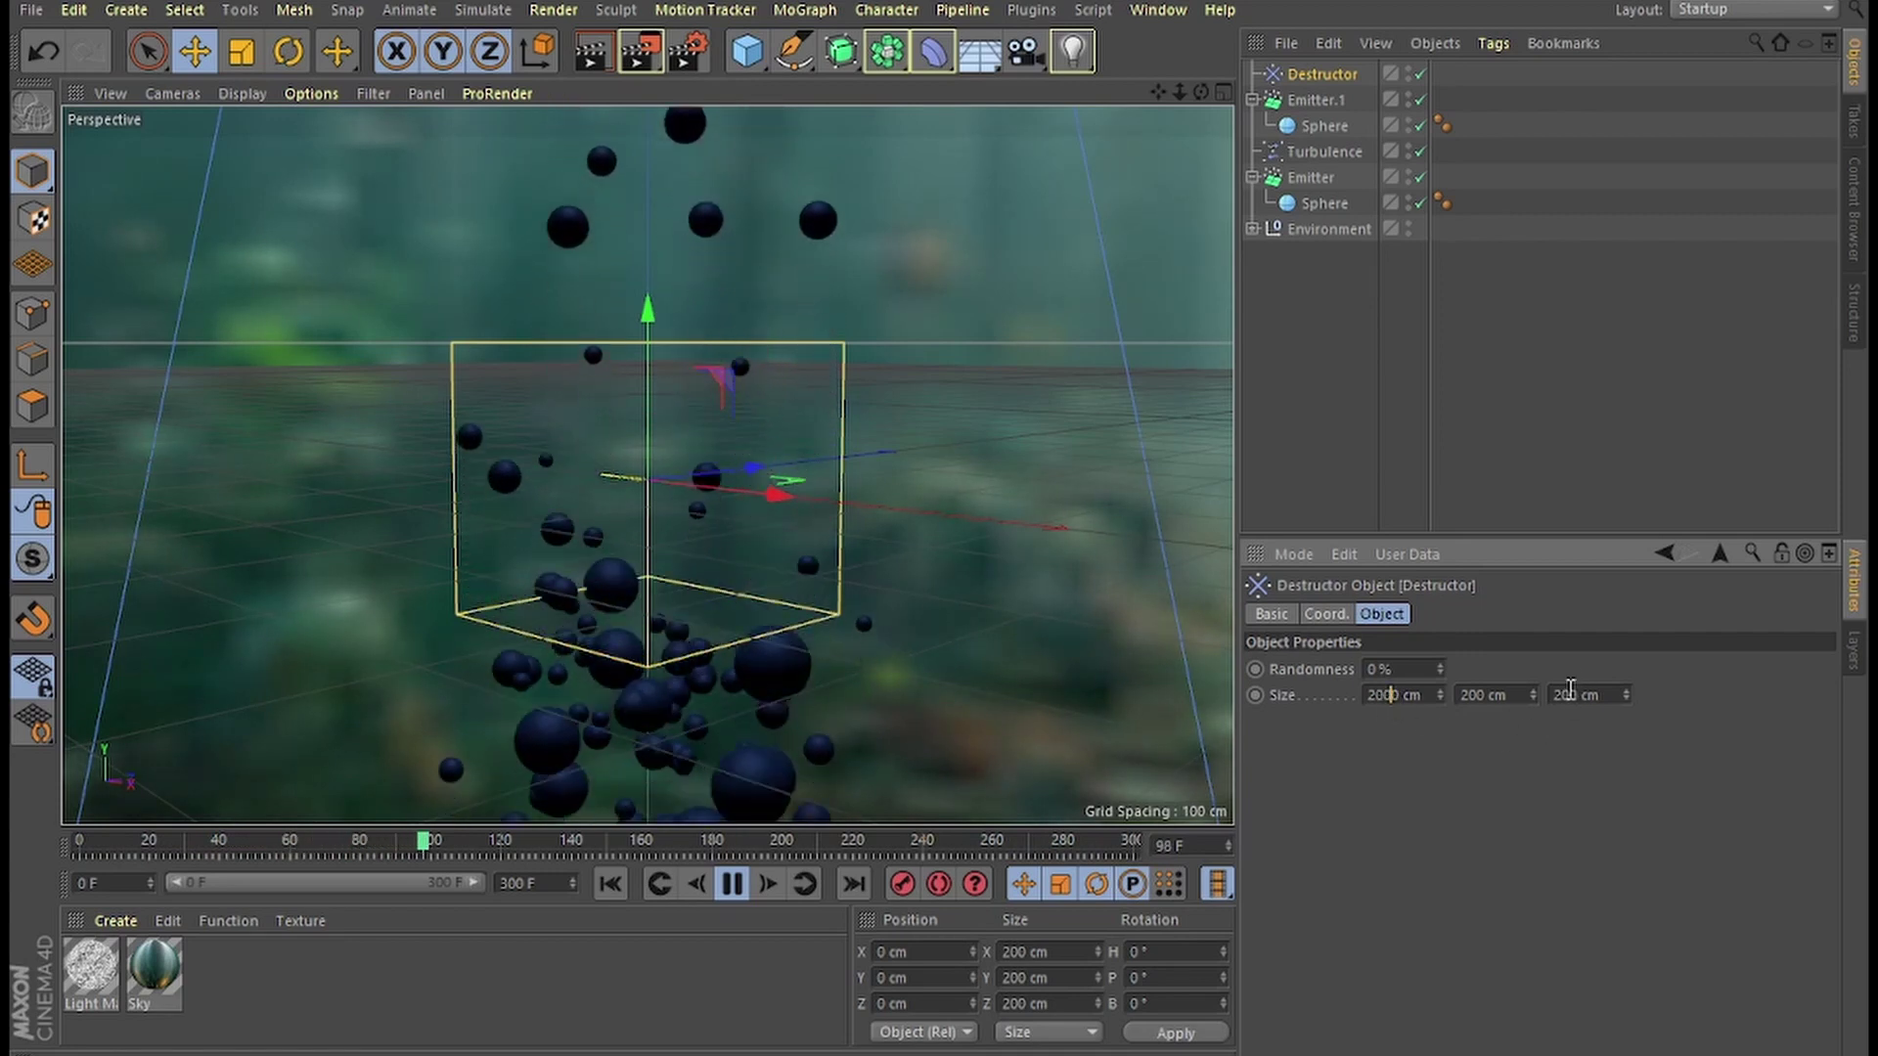
{"action": "key", "text": "Return"}
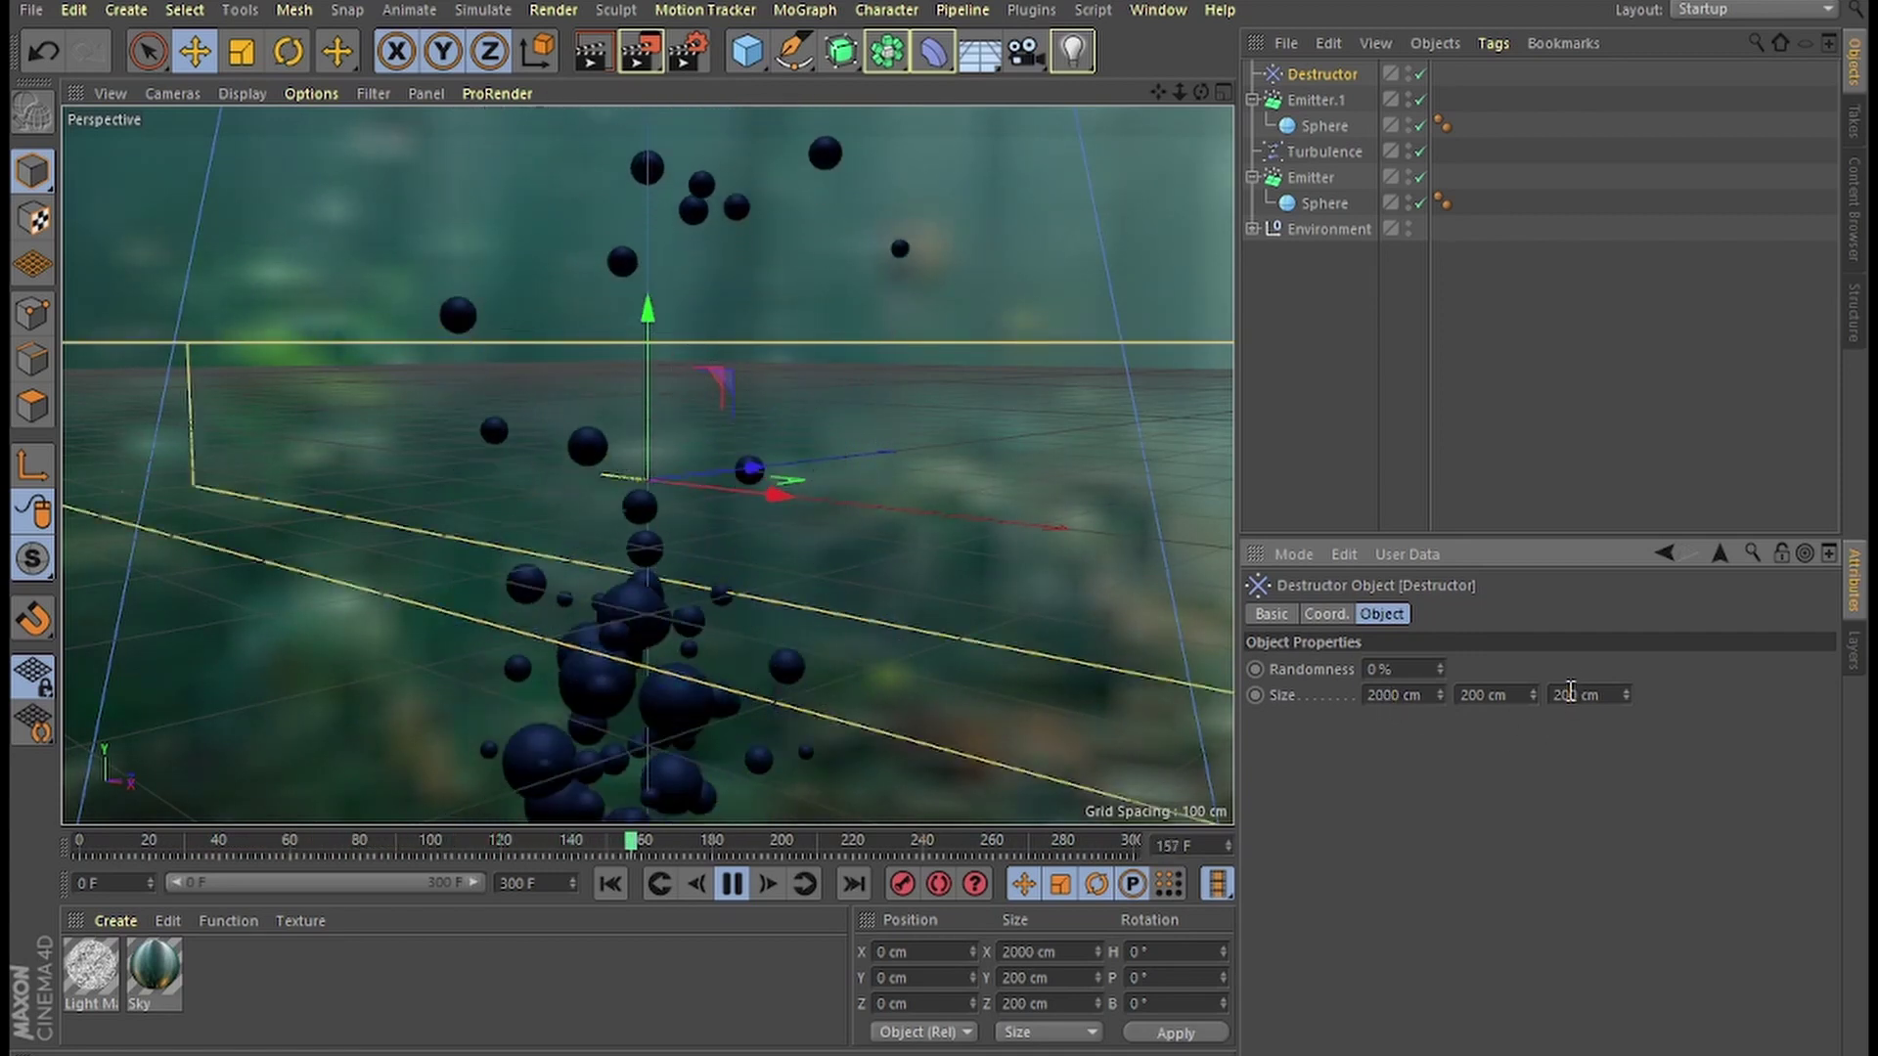
{"action": "left_click", "coordinate": [1571, 692]}
{"action": "type", "text": "0"}
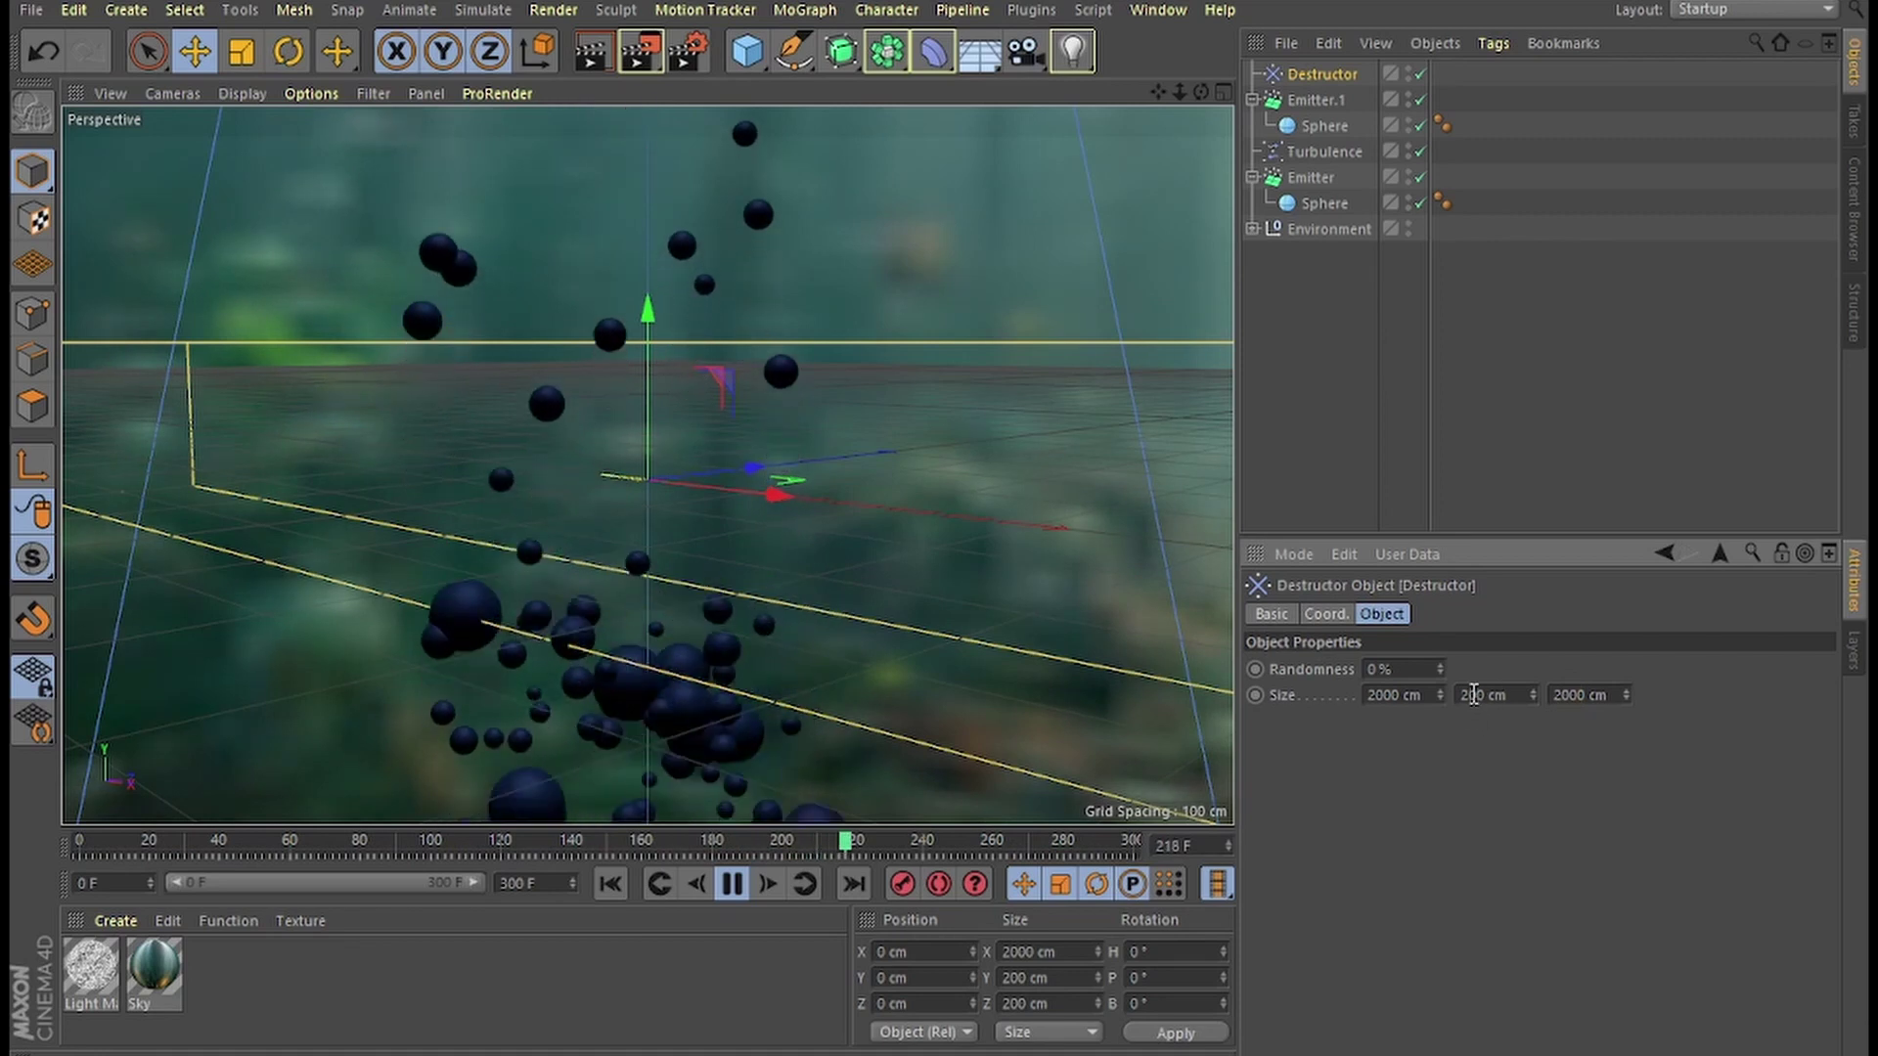
{"action": "key", "text": "Return"}
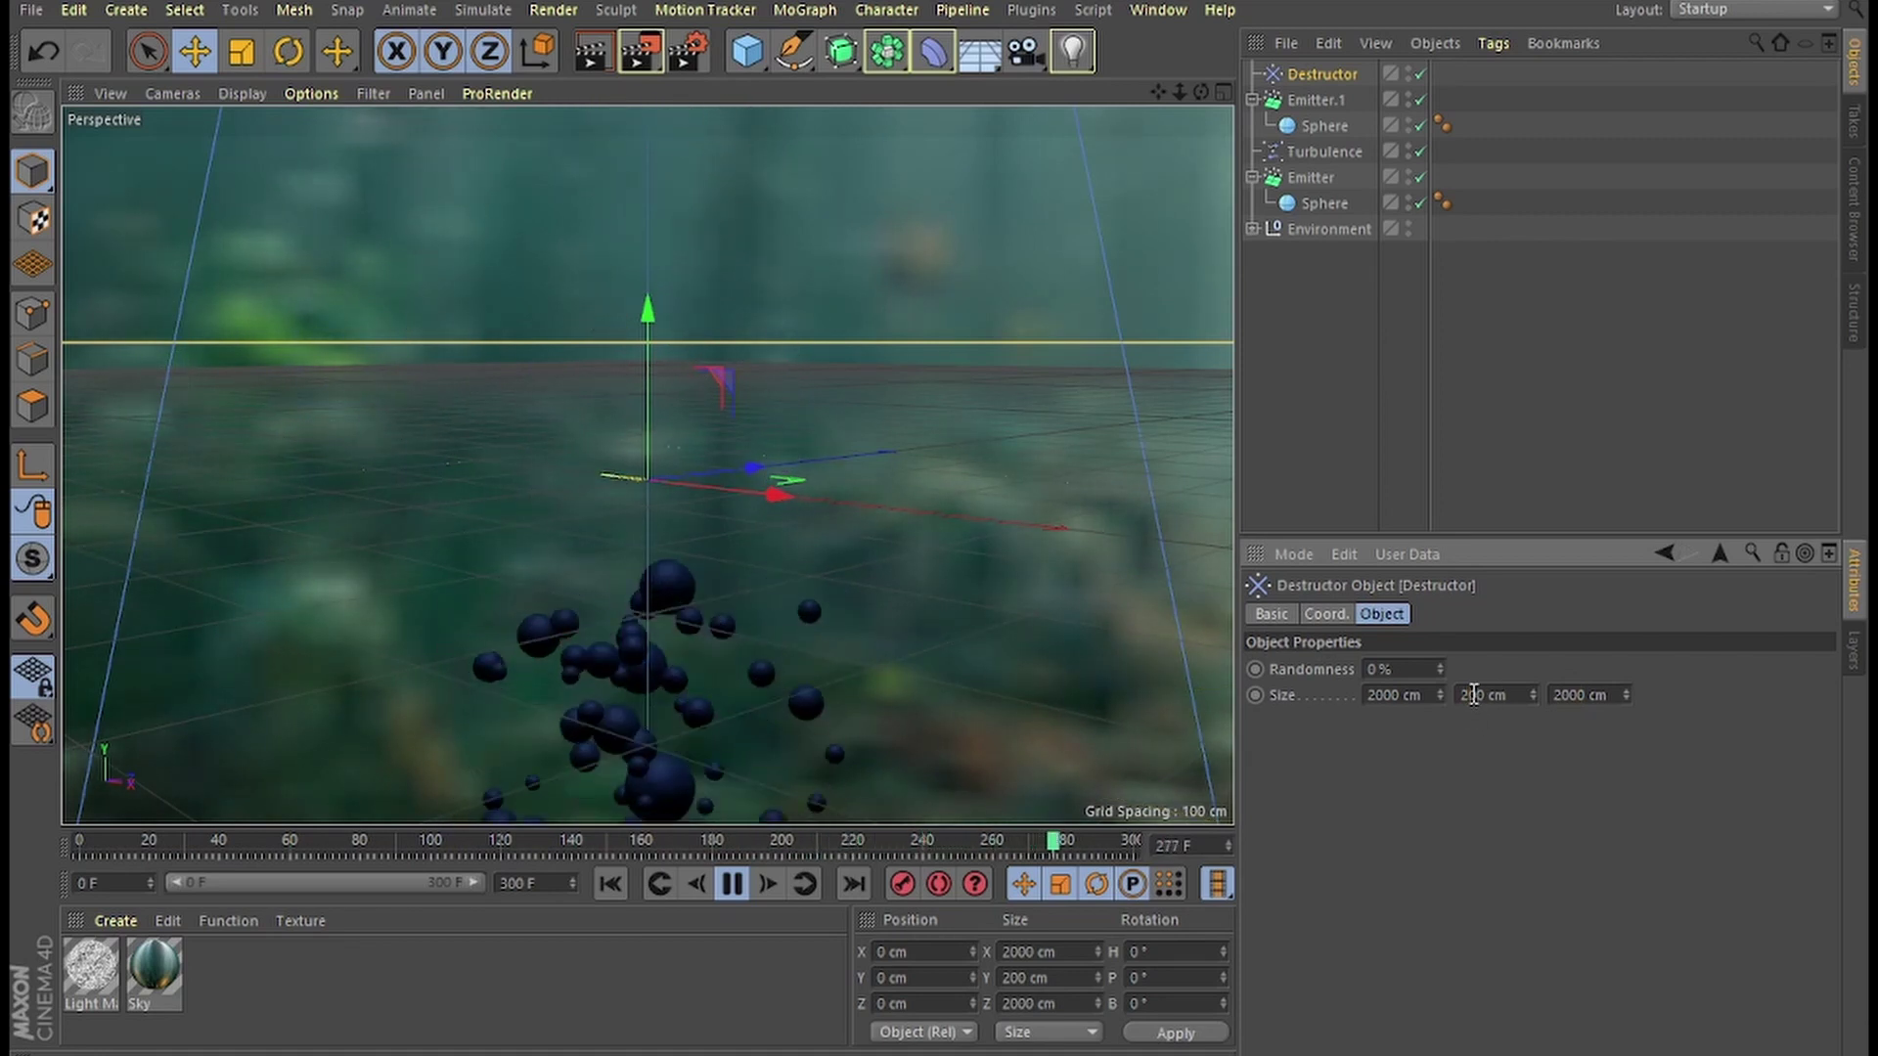
Move the Destructor to a Y position of 500 cm and stop the playback.
{"action": "left_click", "coordinate": [1326, 613]}
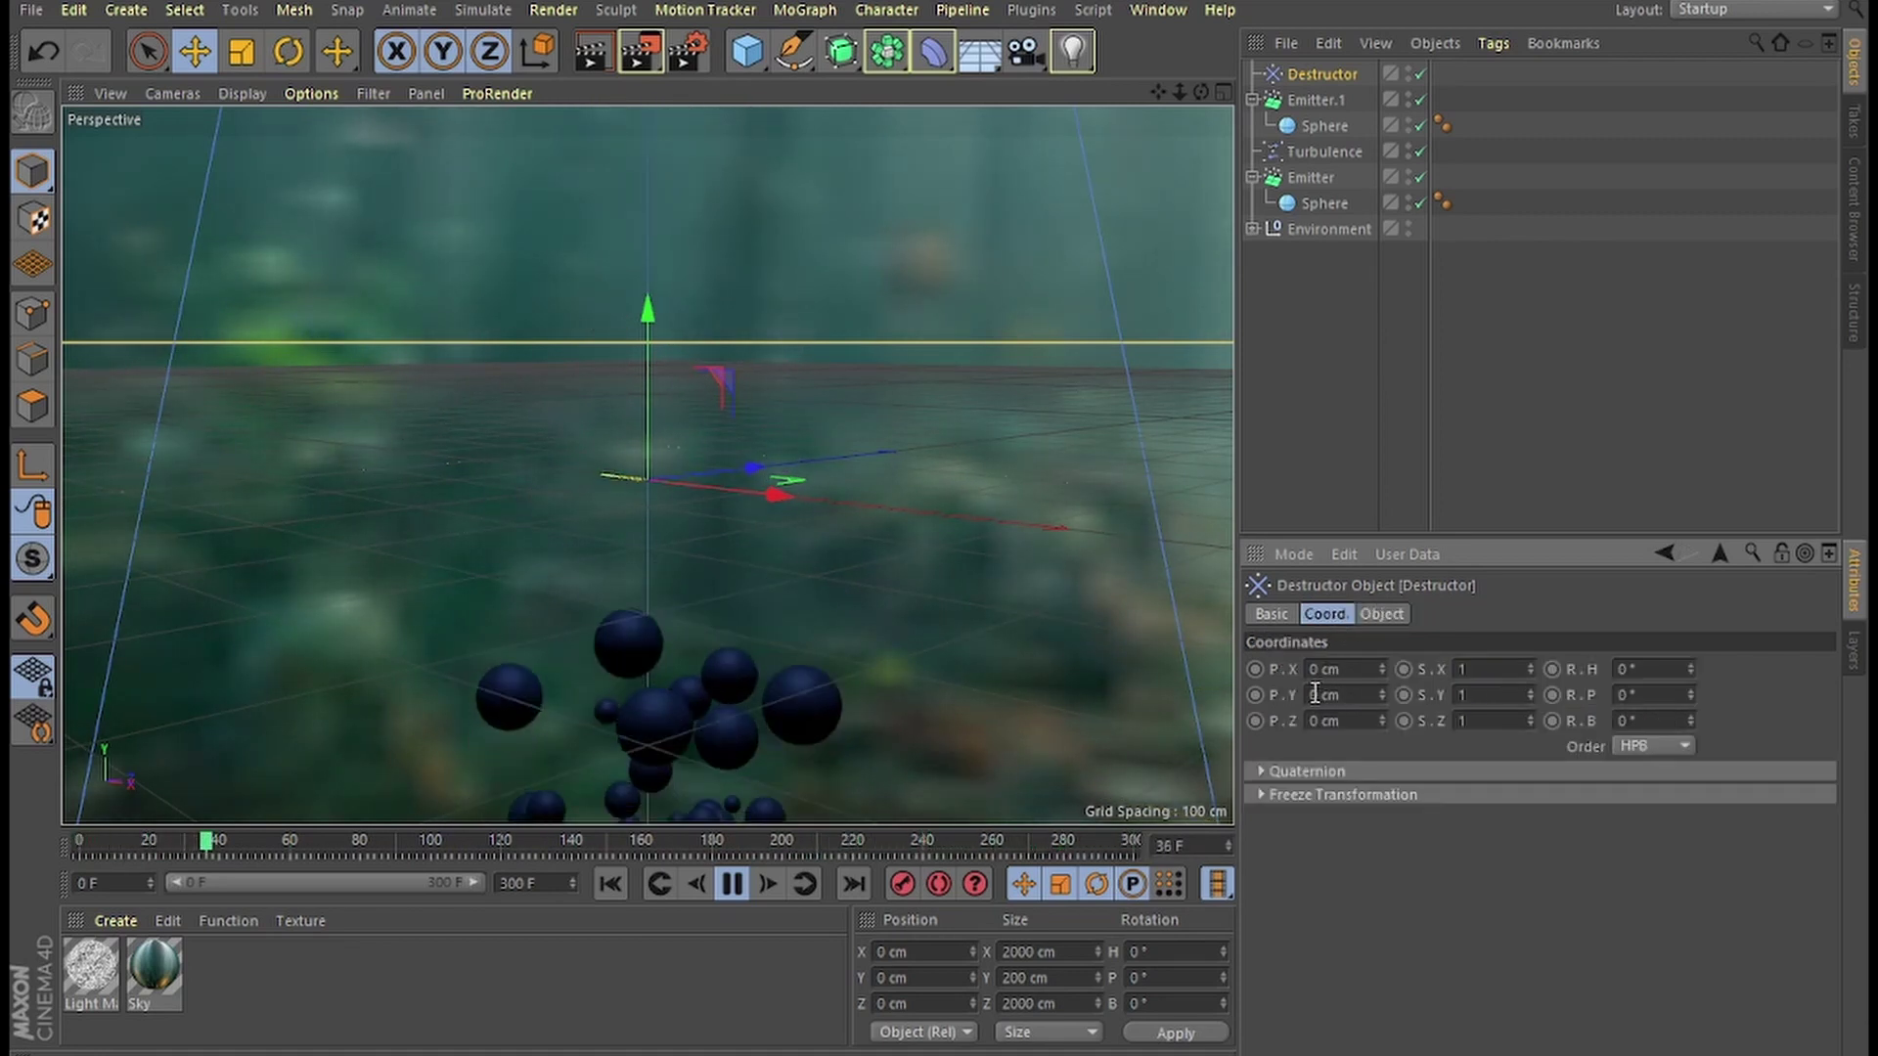
{"action": "double_click", "coordinate": [1317, 695]}
{"action": "type", "text": "500"}
{"action": "key", "text": "Return"}
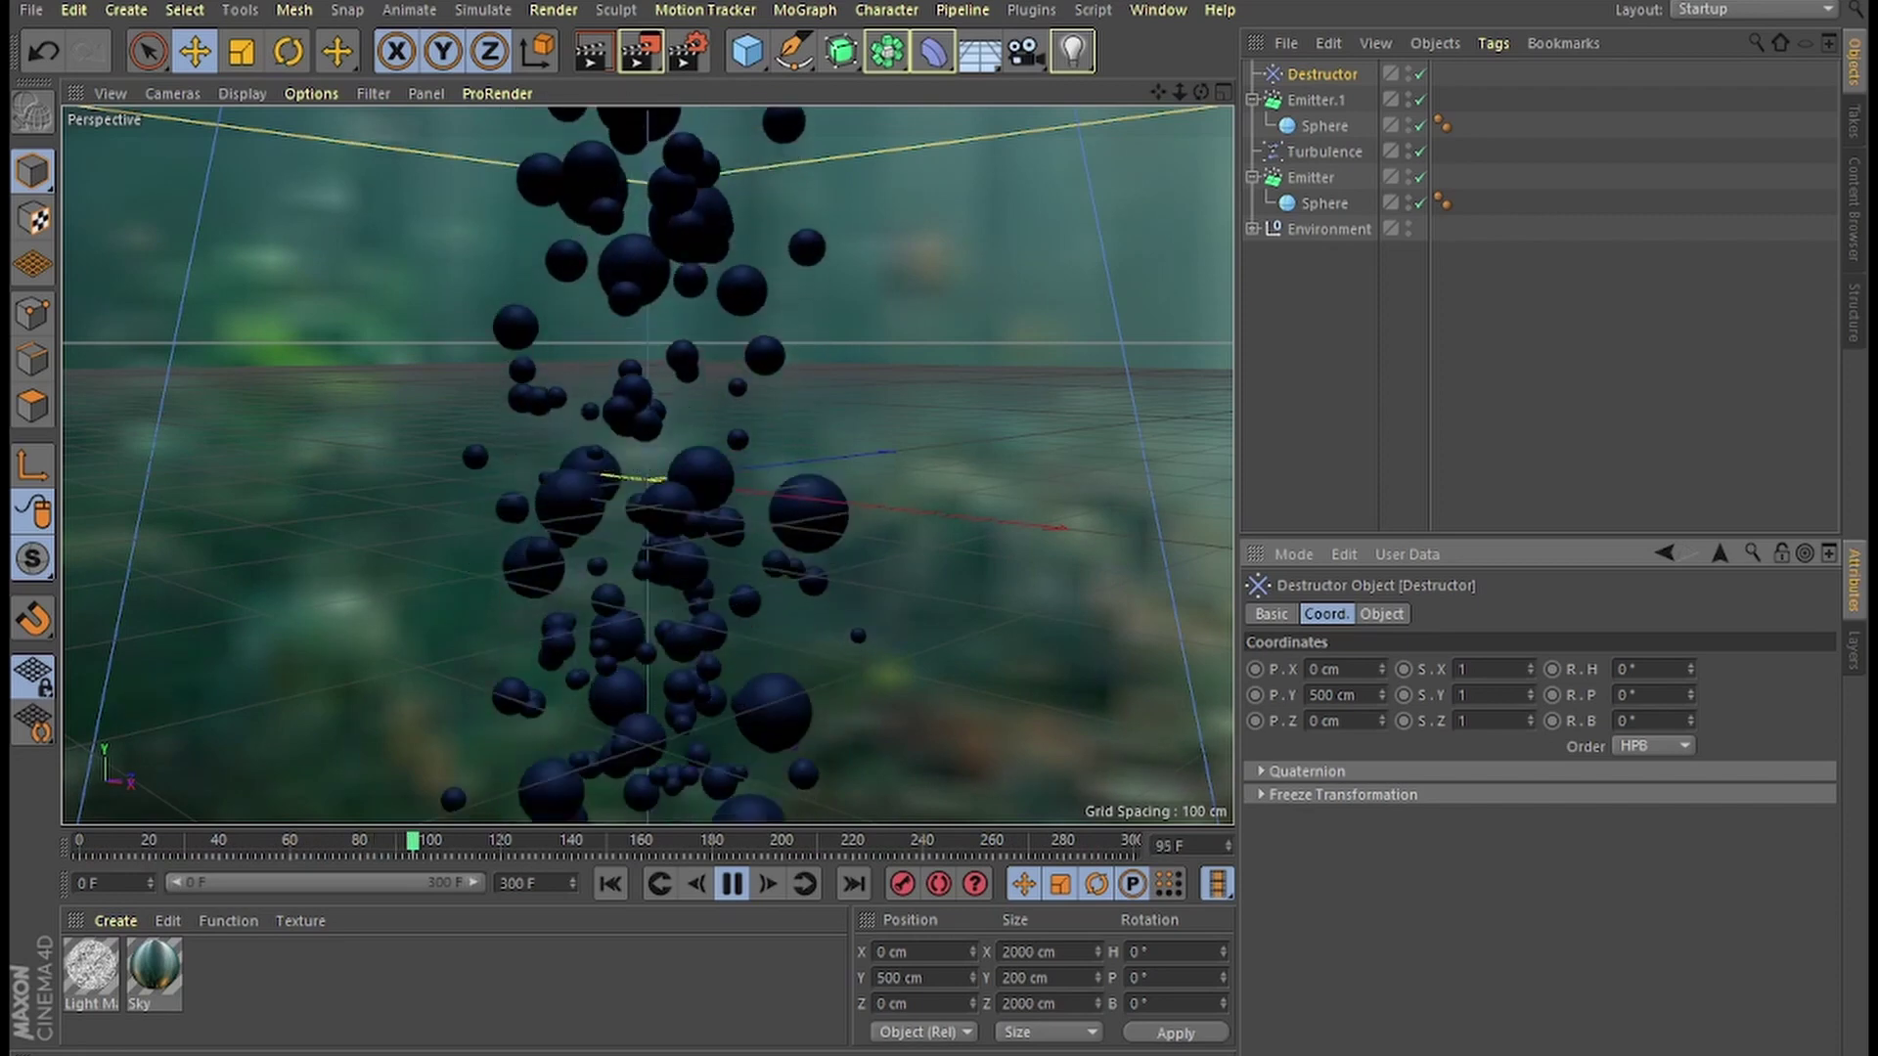
{"action": "left_click", "coordinate": [731, 884]}
Duplicate the second emitter with its sphere and set the new sphere's radius to 5 cm.
{"action": "left_click", "coordinate": [1326, 102]}
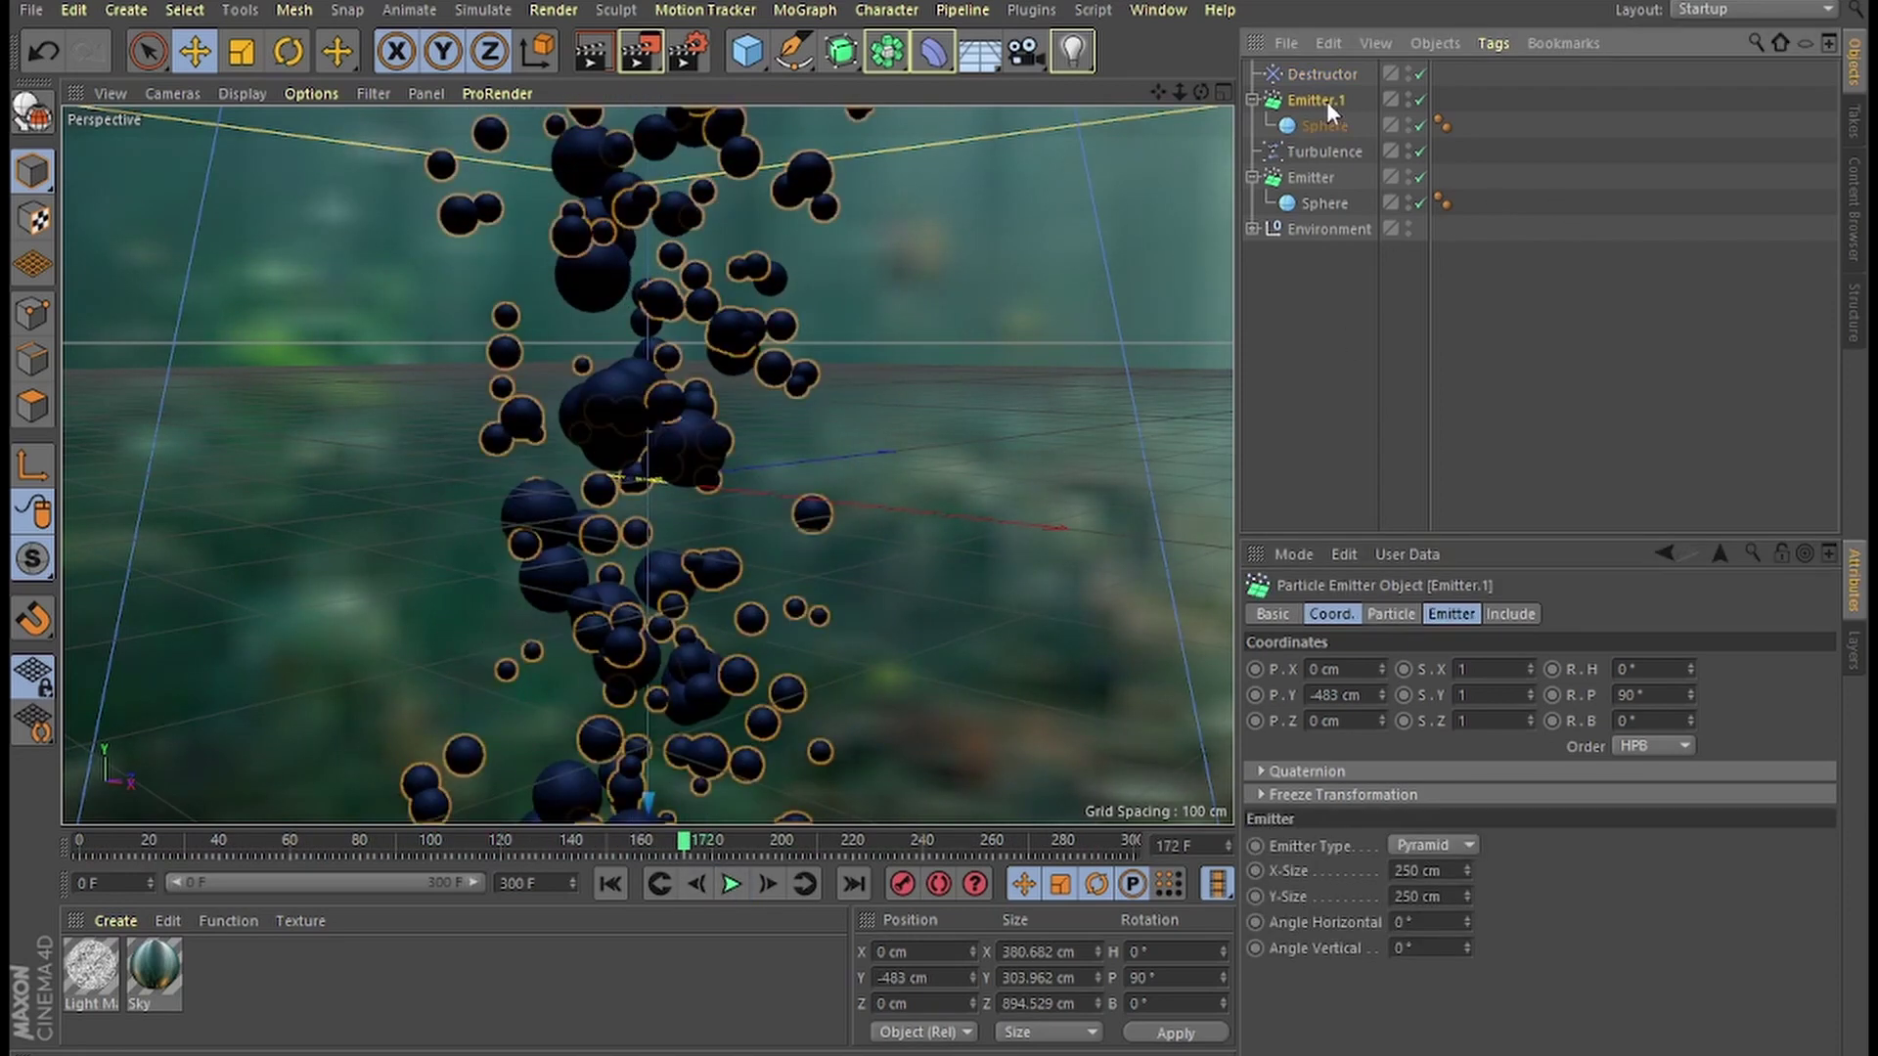
{"action": "key", "text": "ctrl+c"}
{"action": "key", "text": "ctrl+v"}
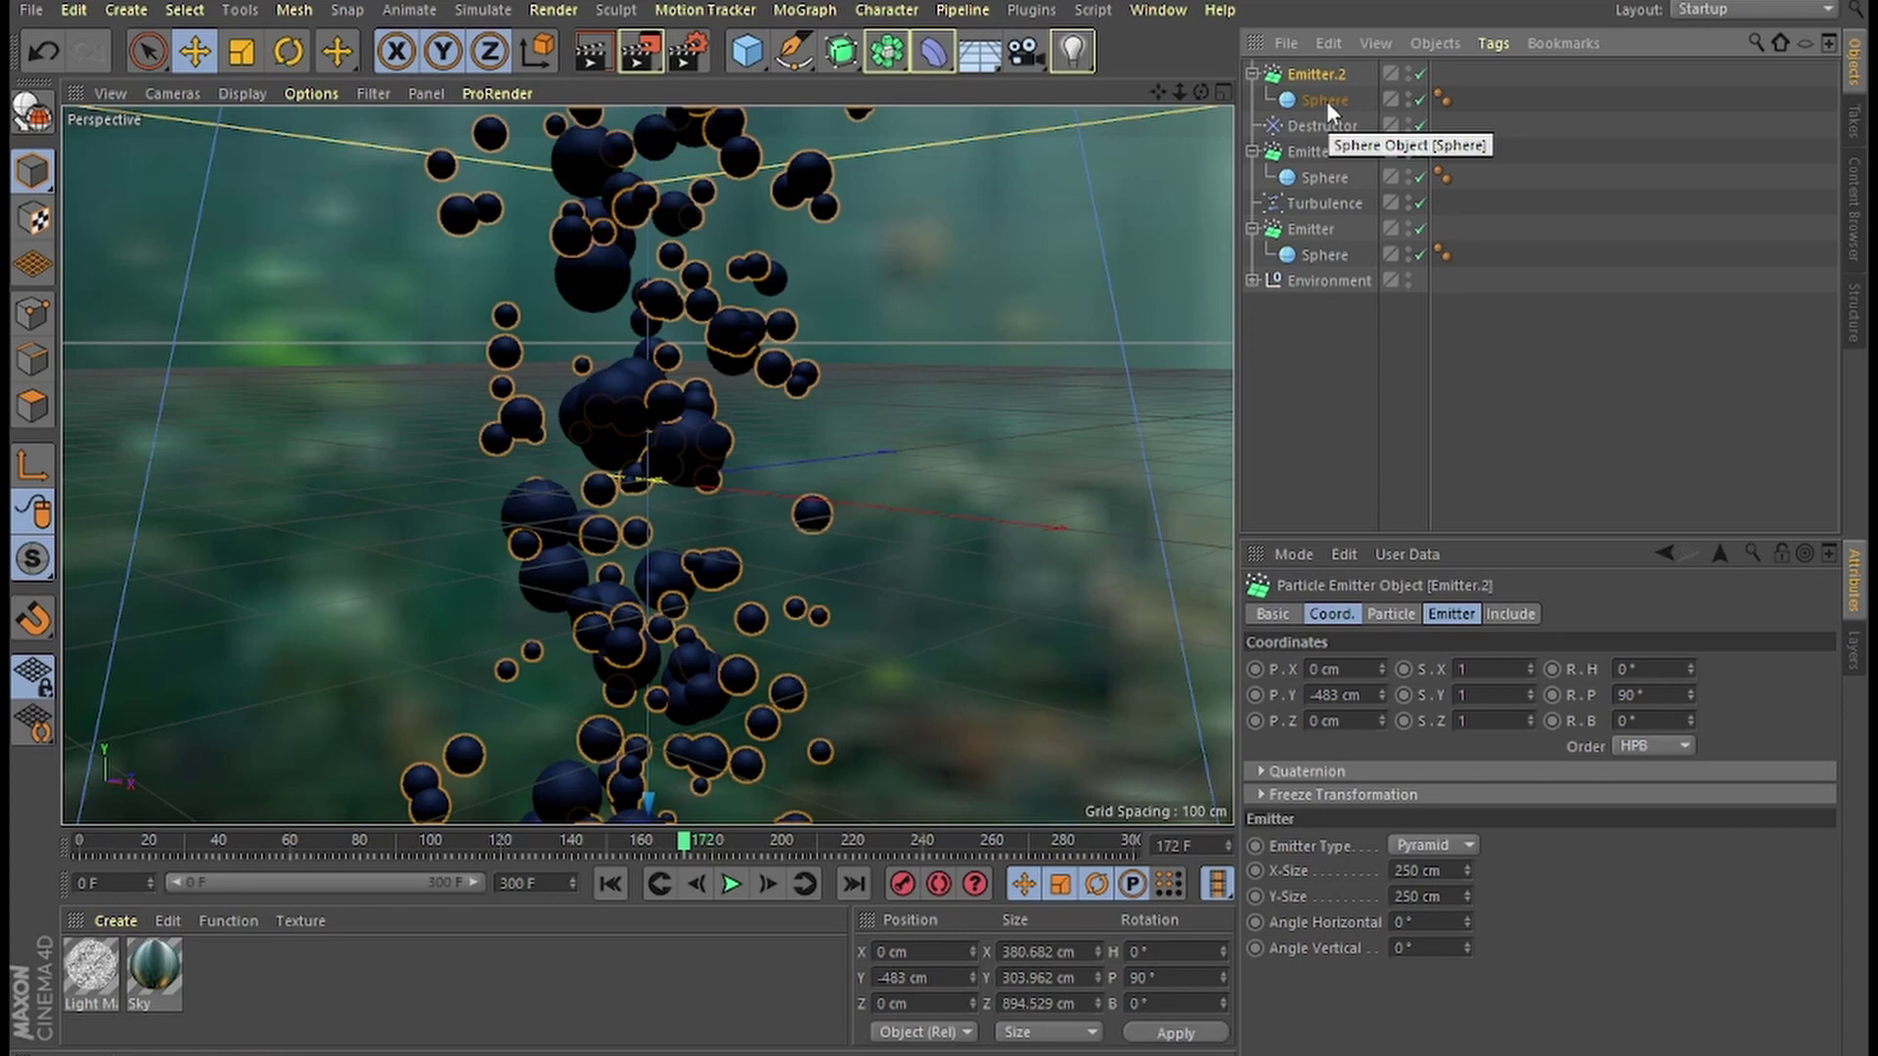
{"action": "left_click", "coordinate": [1328, 103]}
{"action": "left_click", "coordinate": [1387, 618]}
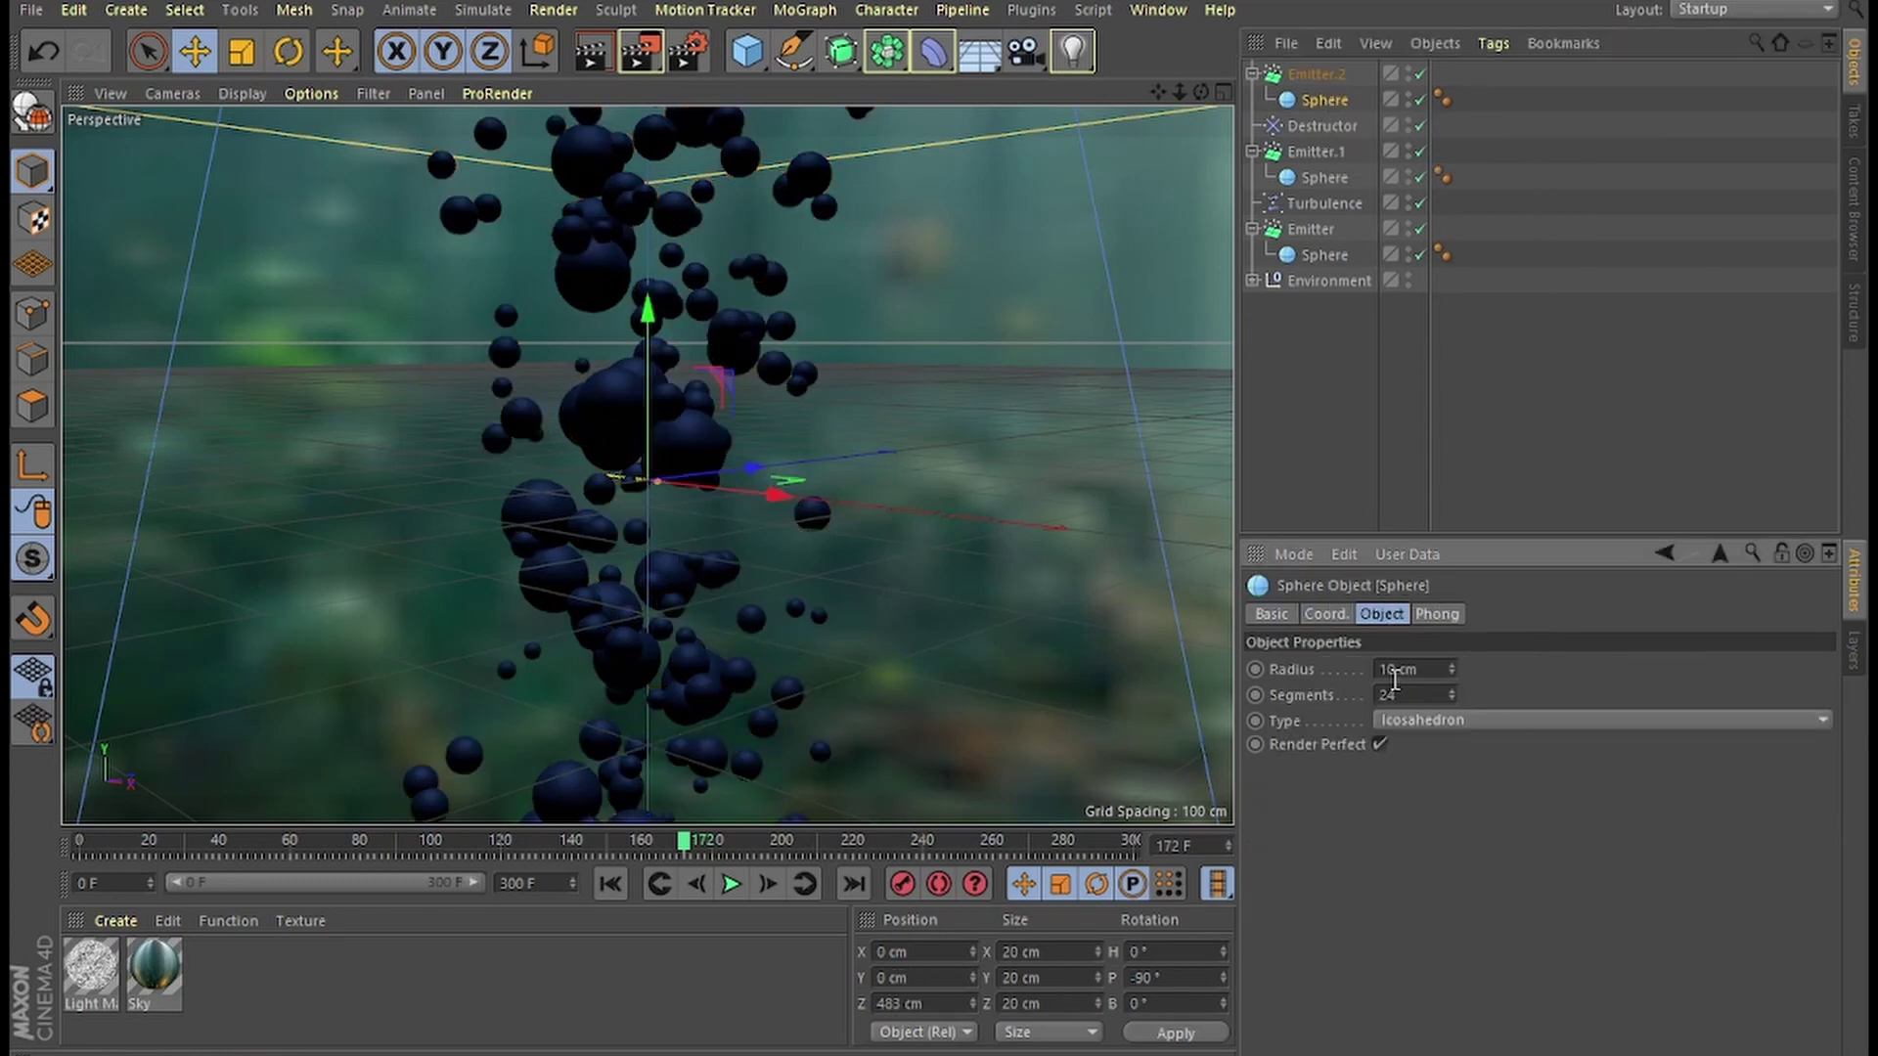
{"action": "double_click", "coordinate": [1393, 674]}
{"action": "type", "text": "5"}
{"action": "key", "text": "Return"}
{"action": "left_click", "coordinate": [1345, 622]}
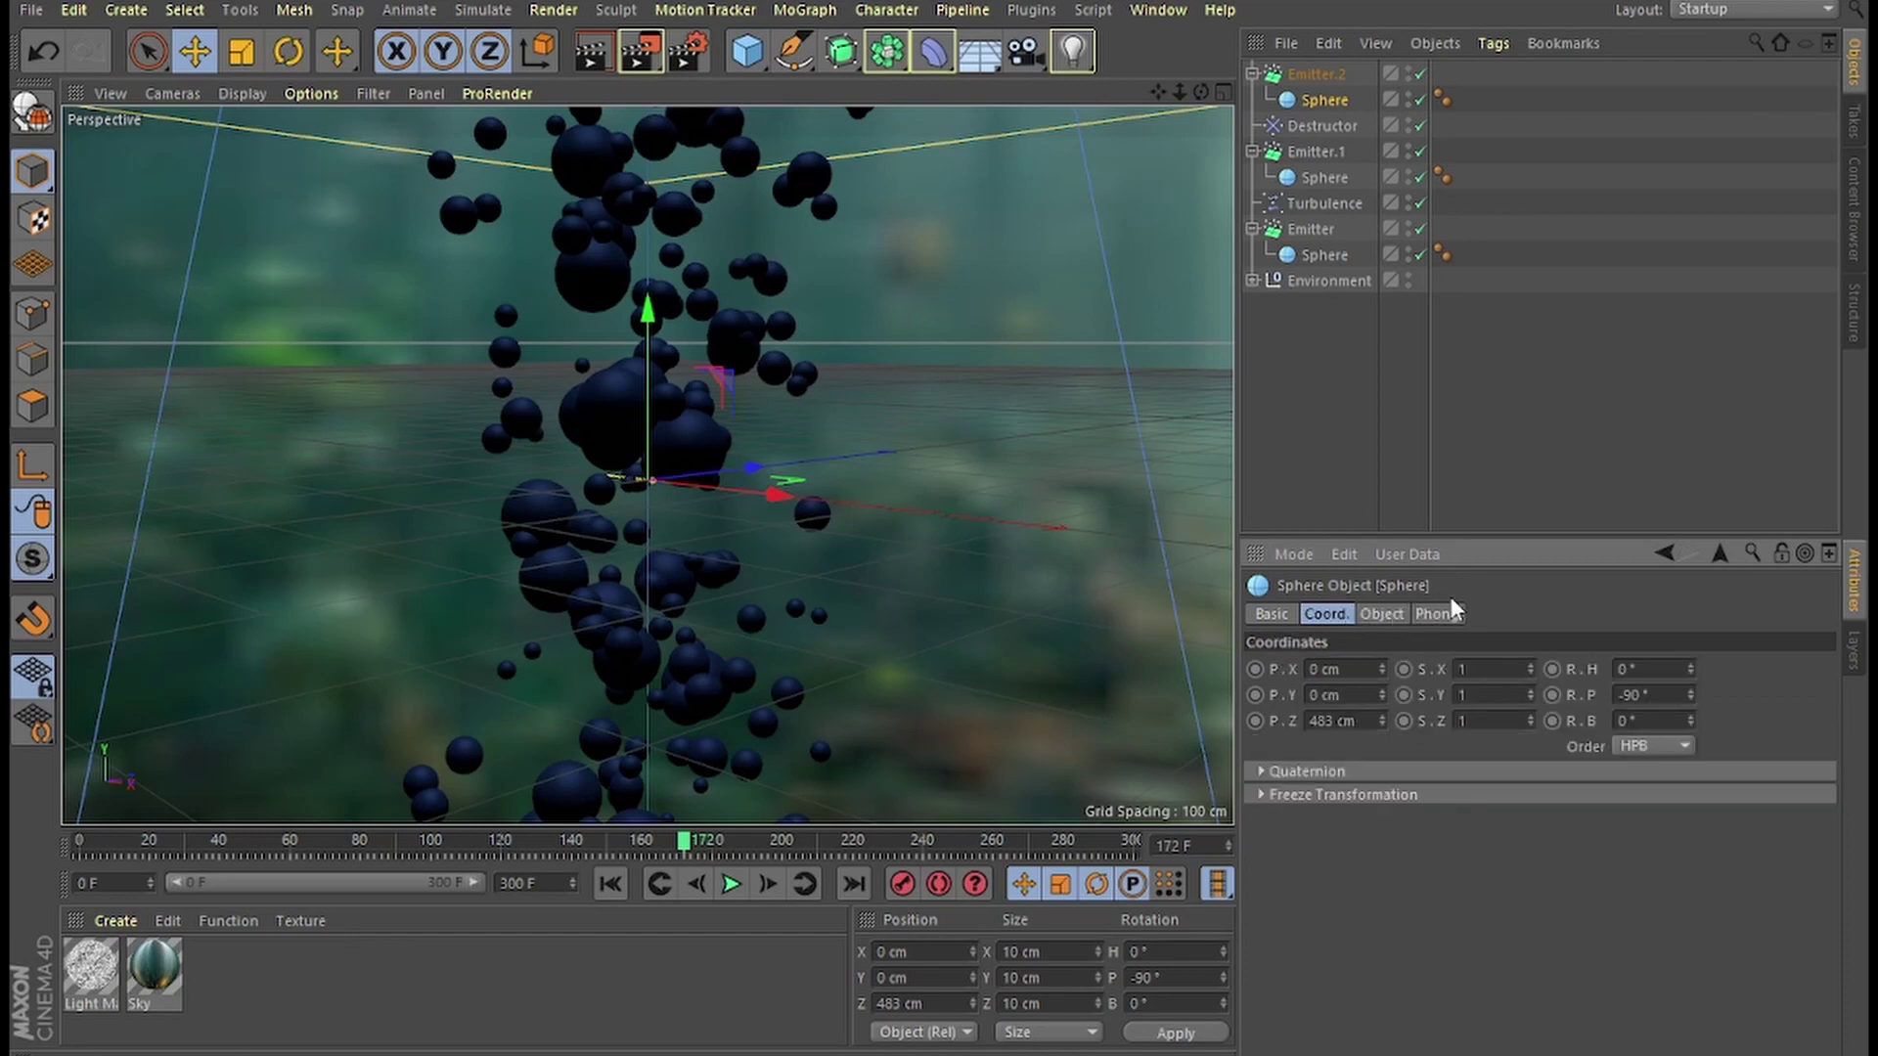
Set the third emitter's X and Y size to 300 cm.
{"action": "left_click", "coordinate": [1316, 73]}
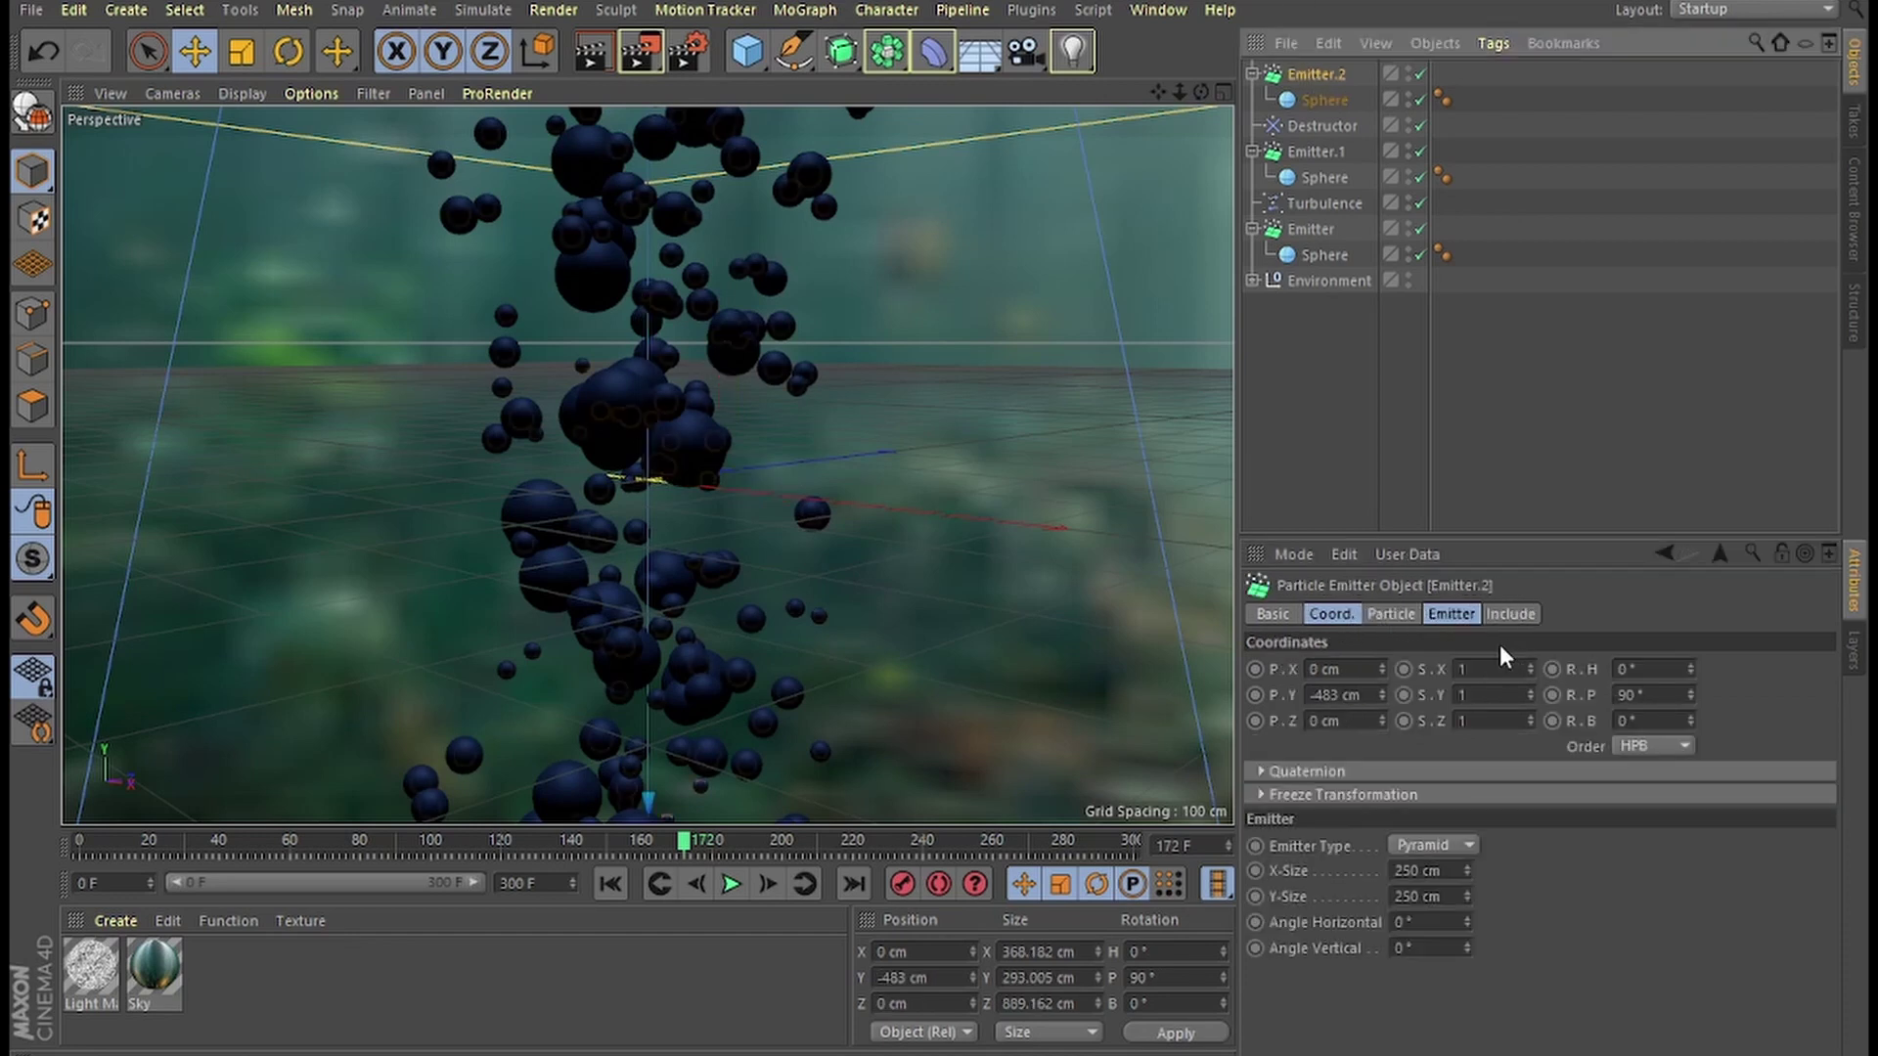
{"action": "left_click", "coordinate": [1452, 626]}
{"action": "type", "text": "30"}
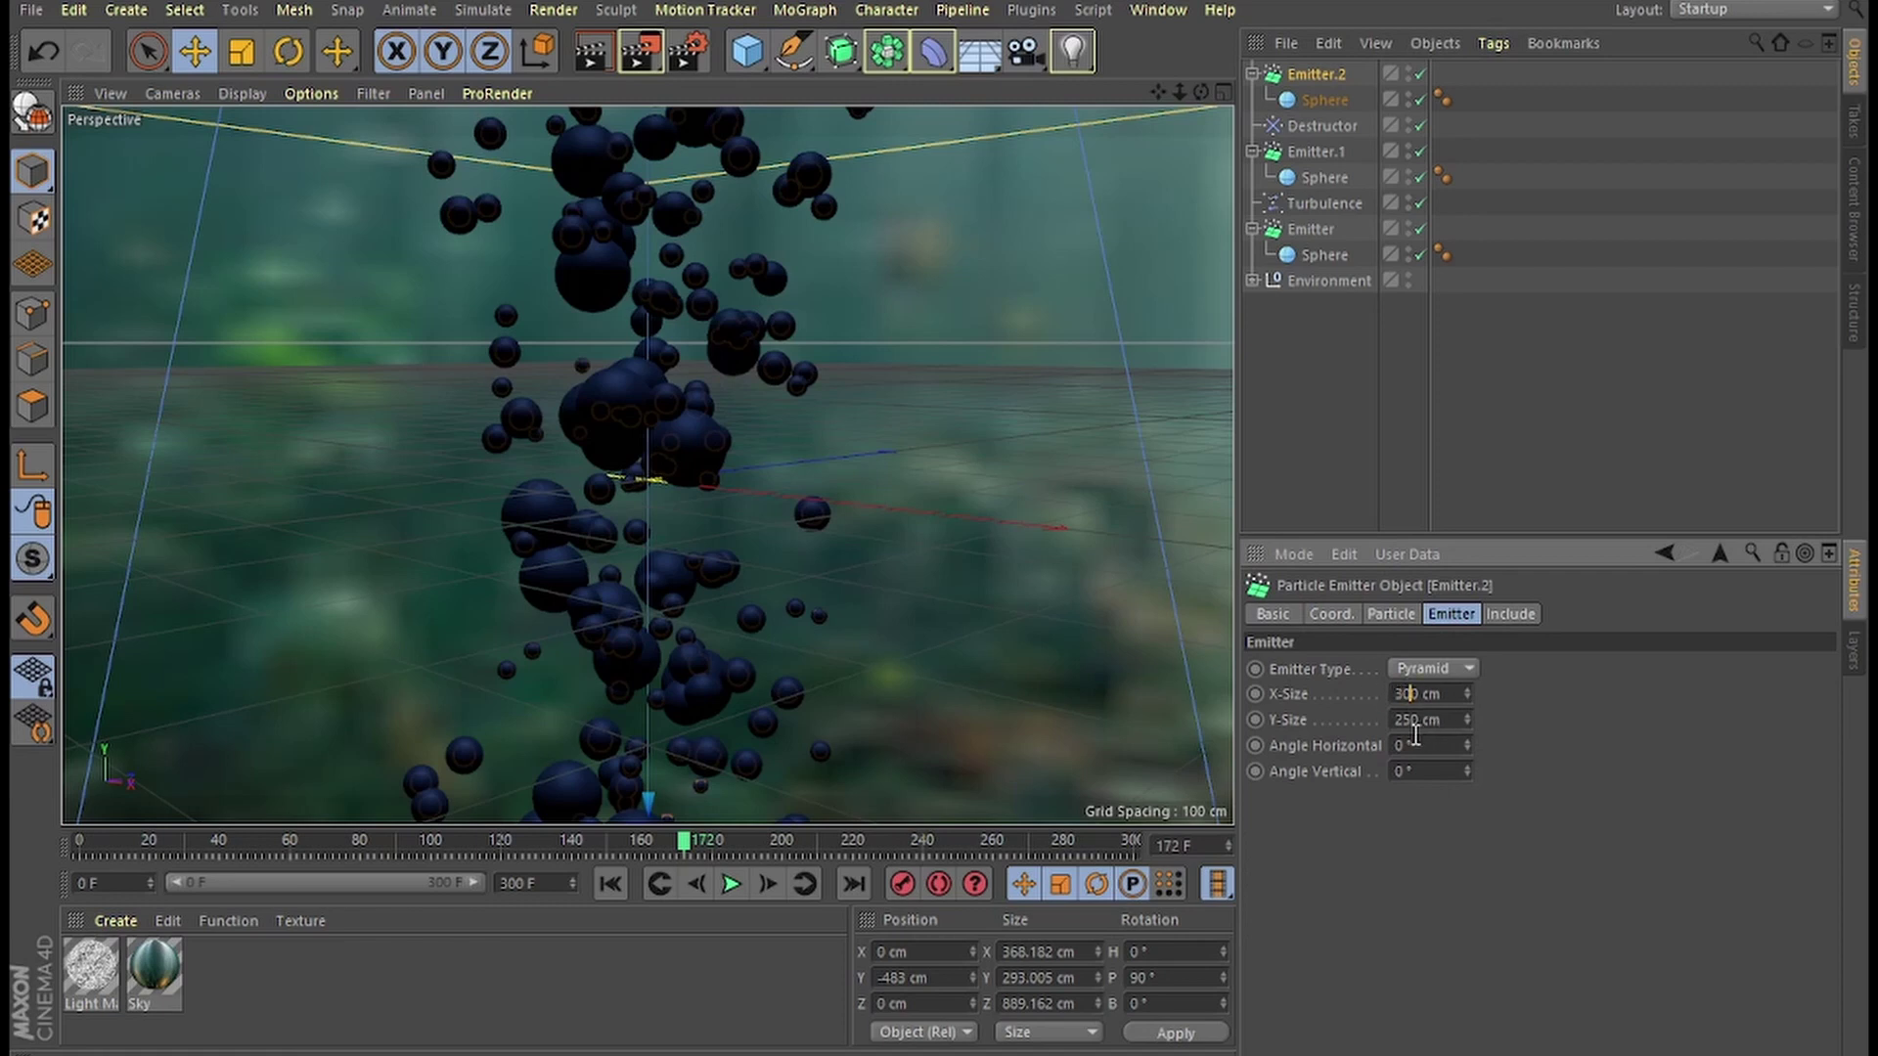
{"action": "left_click_drag", "start_coordinate": [1412, 721], "coordinate": [1385, 724]}
Set the third emitter's editor and renderer birthrates to 60, its speed to 100 cm and its seed to 2.
{"action": "left_click", "coordinate": [1399, 616]}
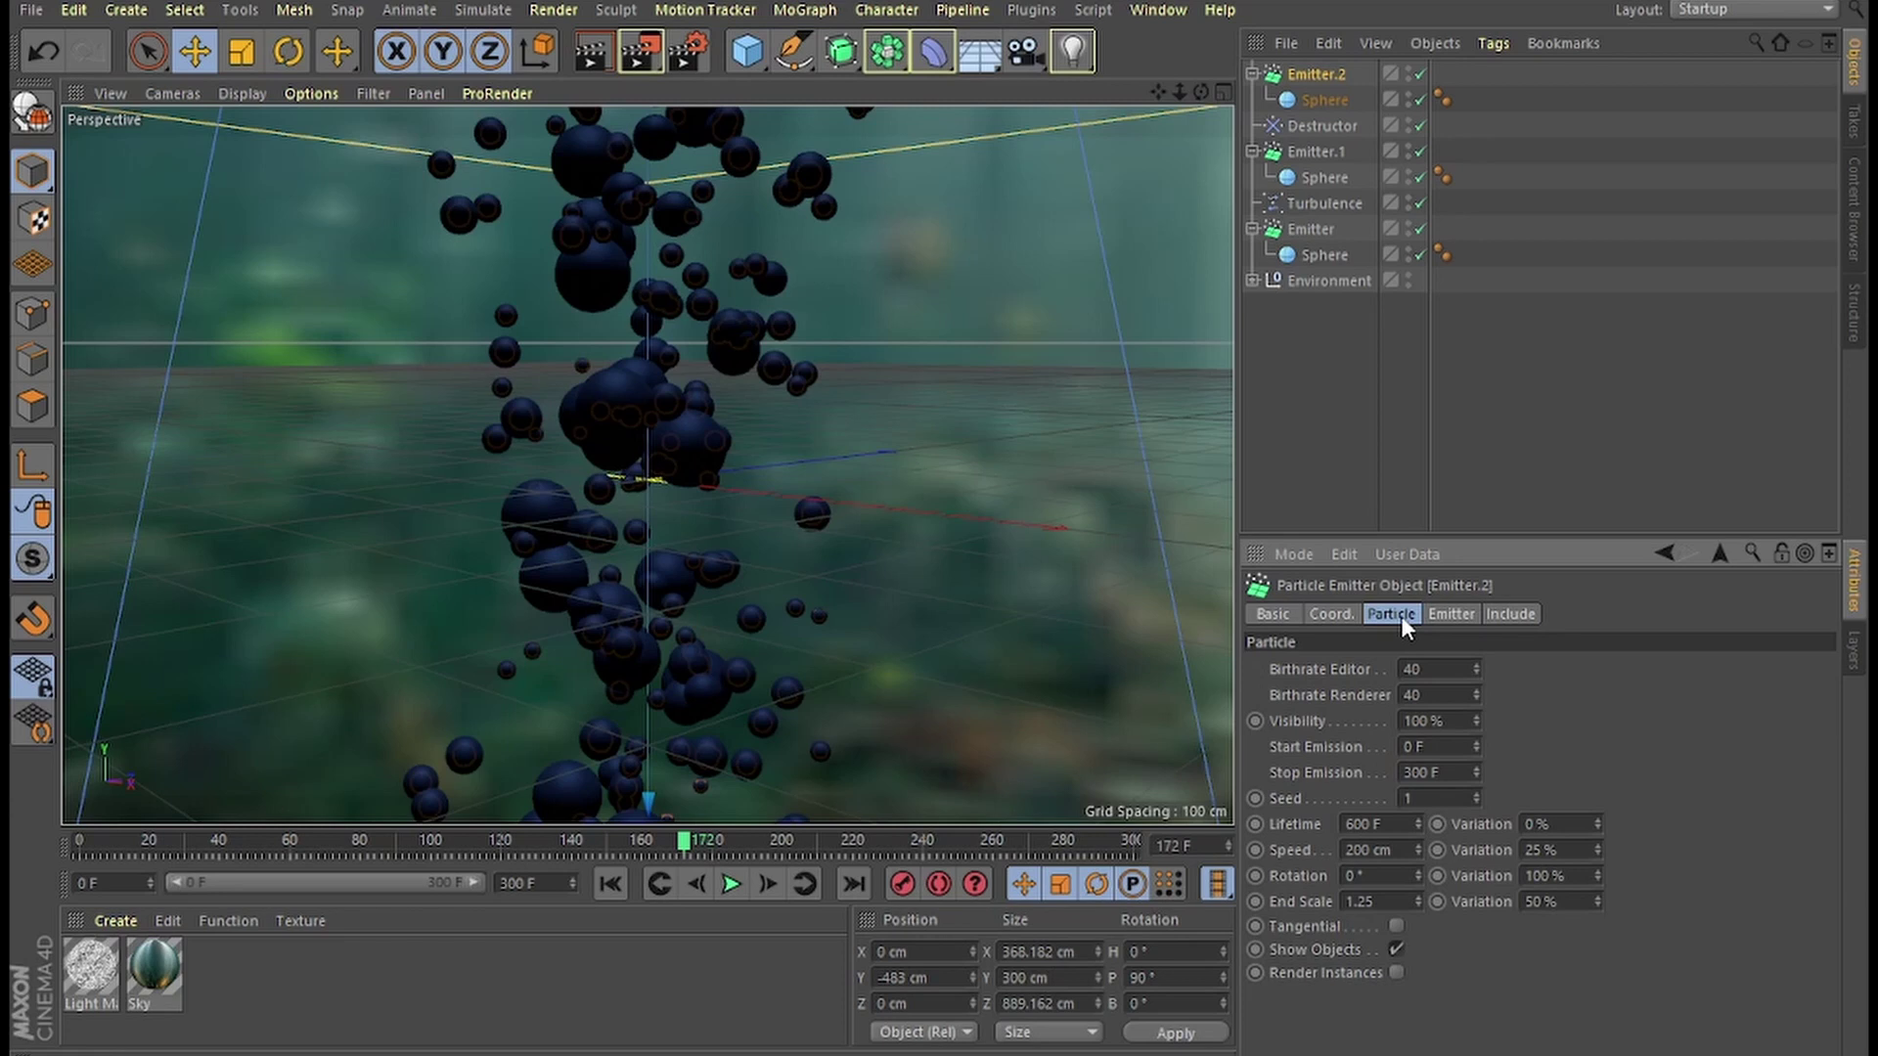
{"action": "left_click", "coordinate": [1397, 671]}
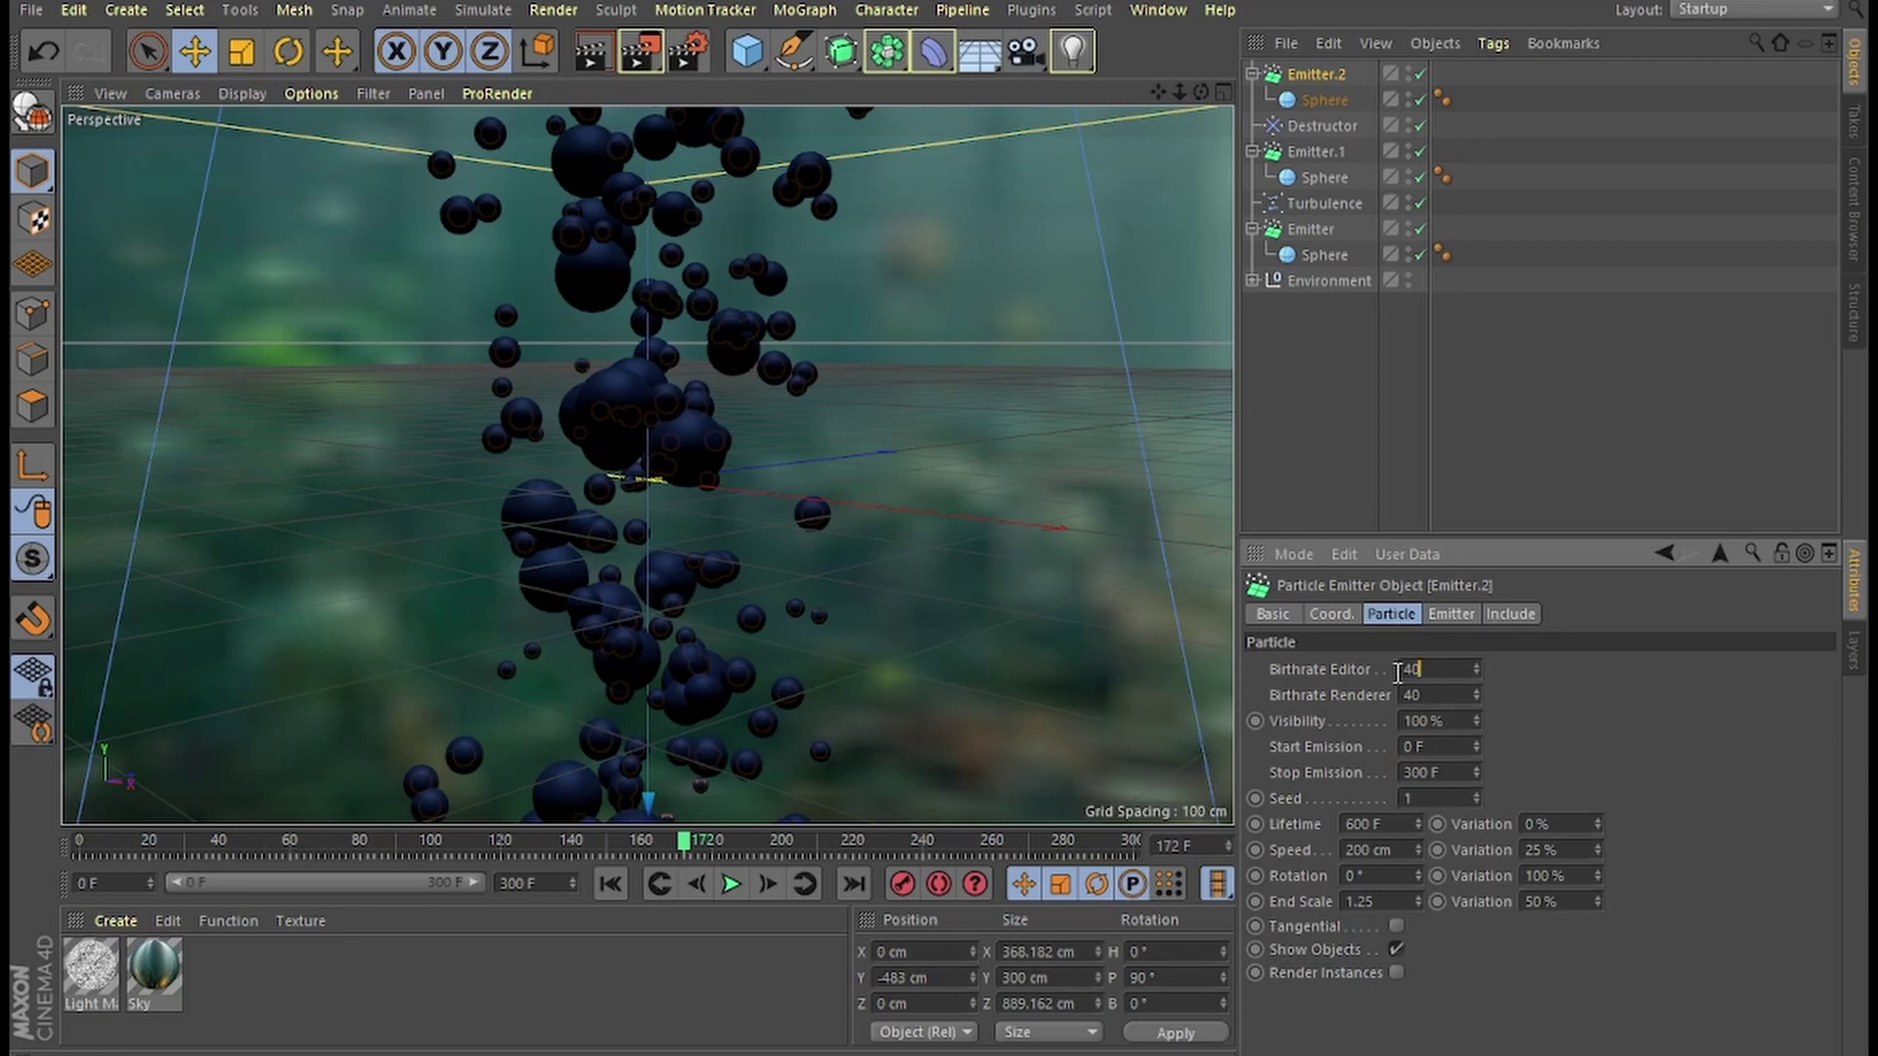
{"action": "double_click", "coordinate": [1454, 696]}
{"action": "type", "text": "60"}
{"action": "left_click_drag", "start_coordinate": [1358, 854], "coordinate": [1328, 850]}
{"action": "type", "text": "1"}
{"action": "left_click", "coordinate": [1477, 795]}
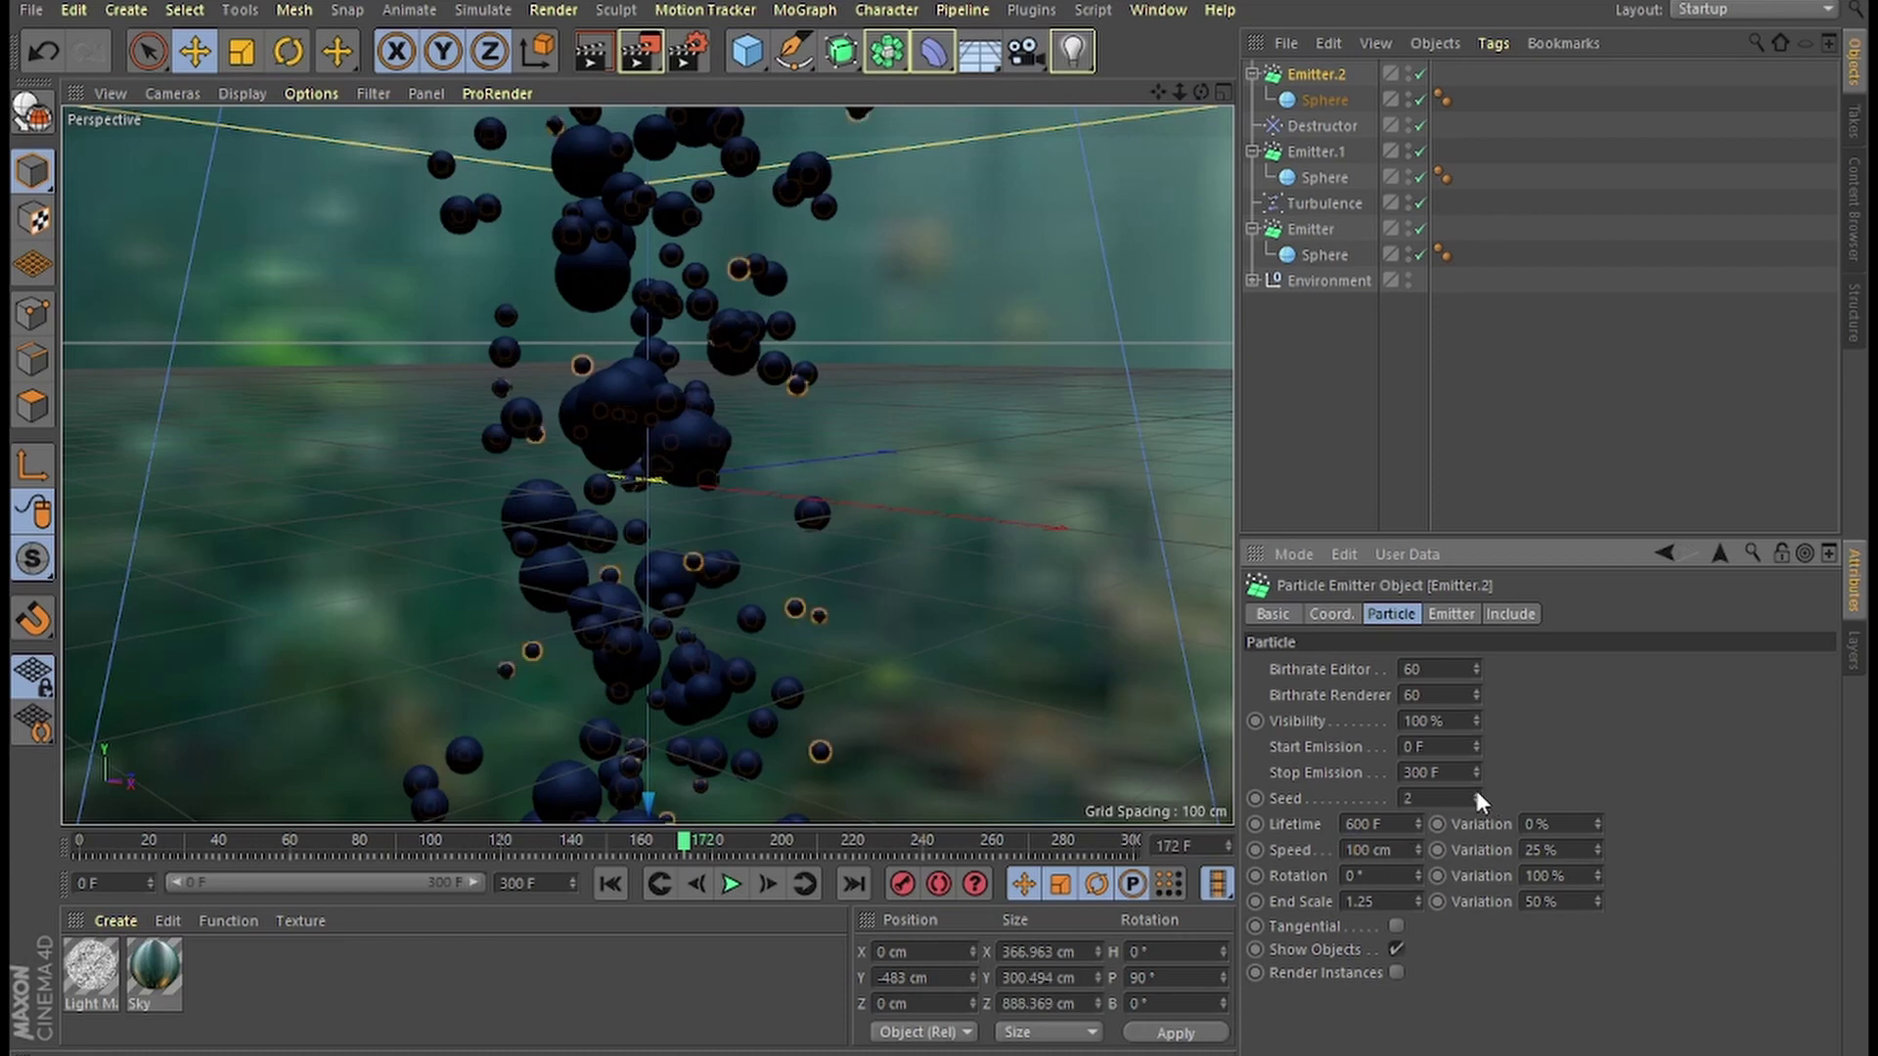
Duplicate the third emitter with its sphere and set the copy's X and Y size to 350 cm.
{"action": "left_click", "coordinate": [1322, 75]}
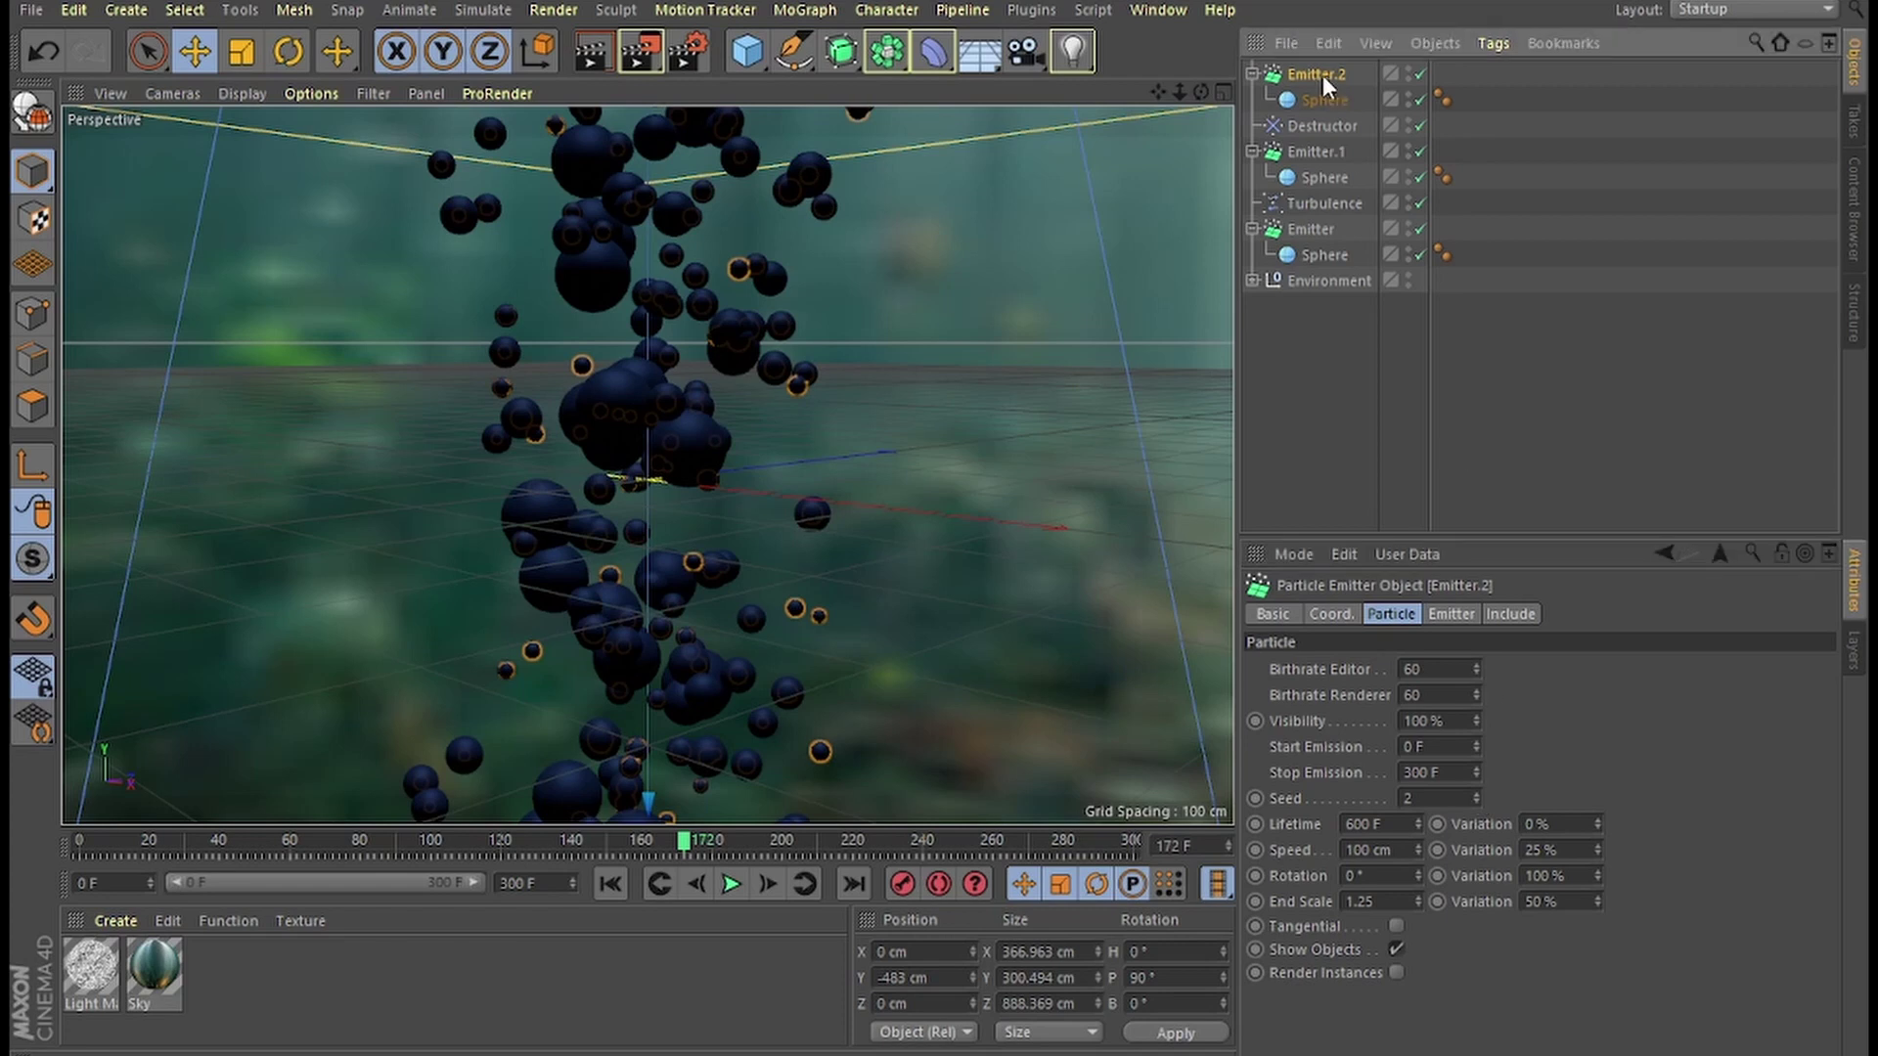
{"action": "key", "text": "ctrl+v"}
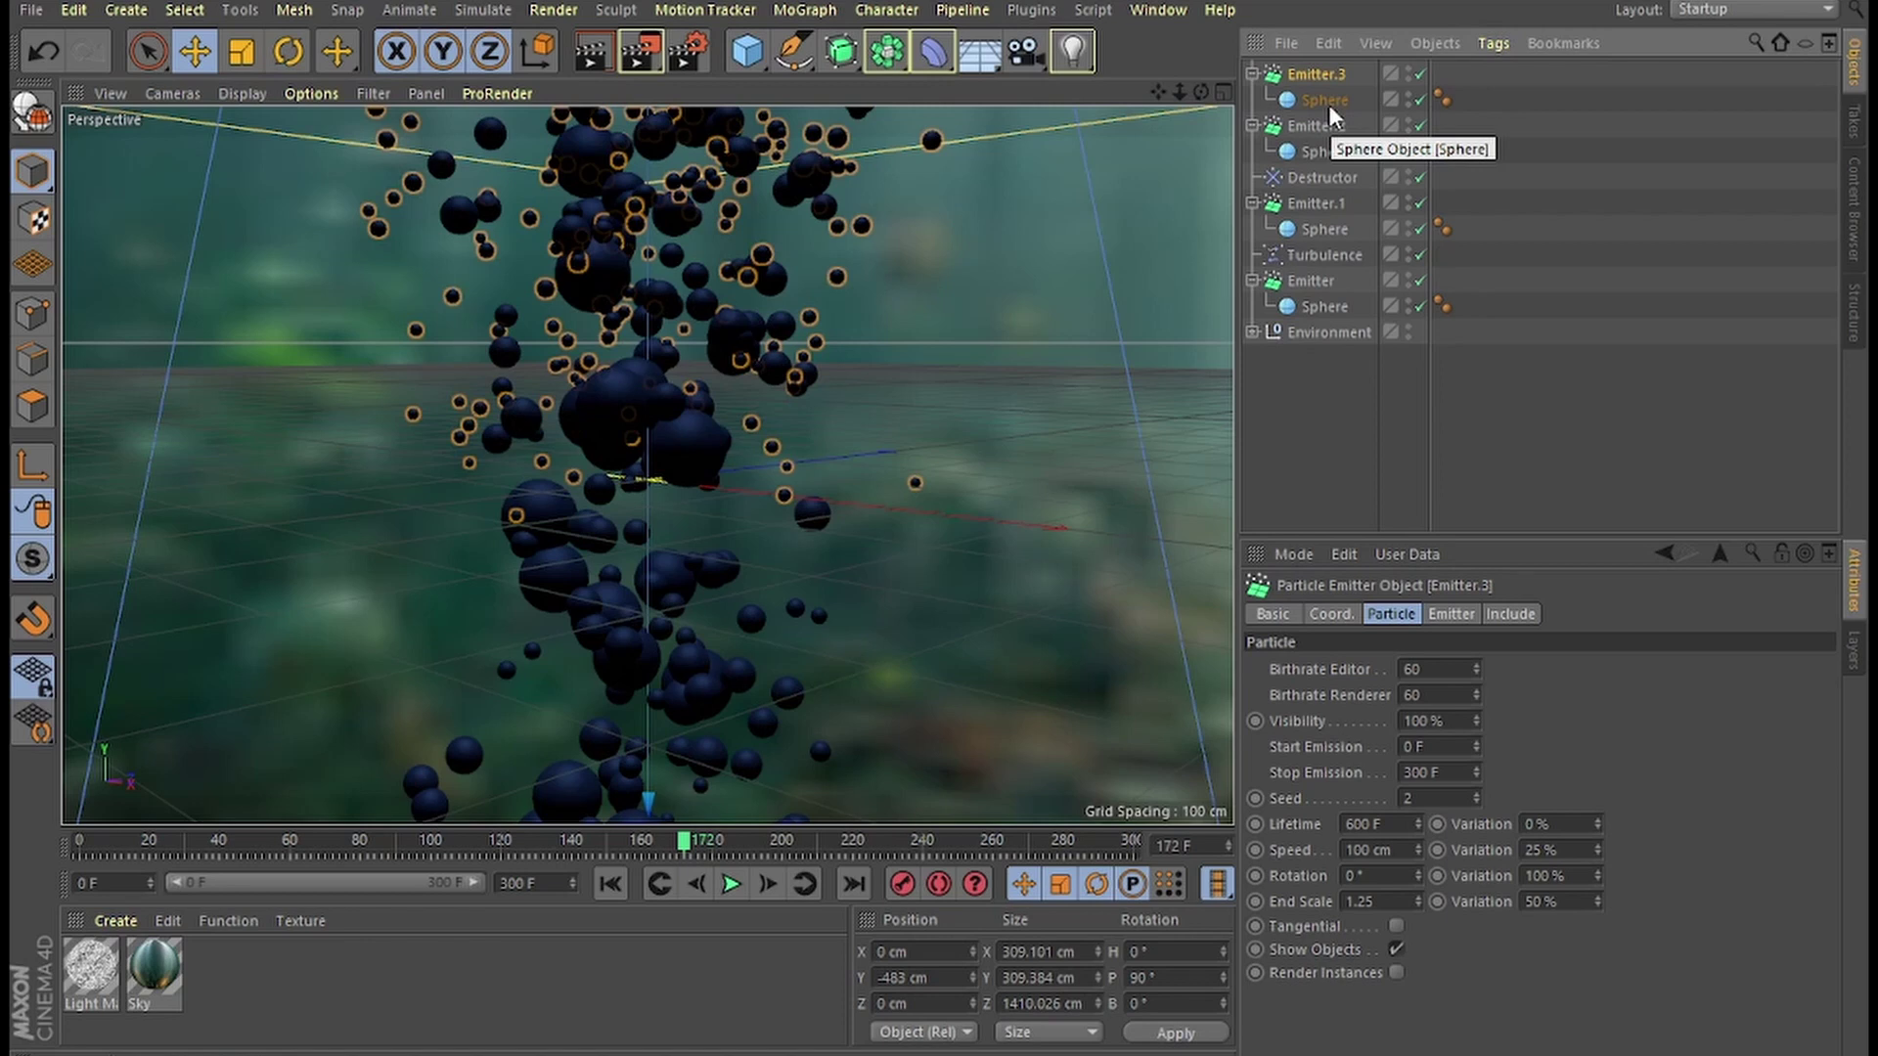
{"action": "left_click", "coordinate": [1452, 613]}
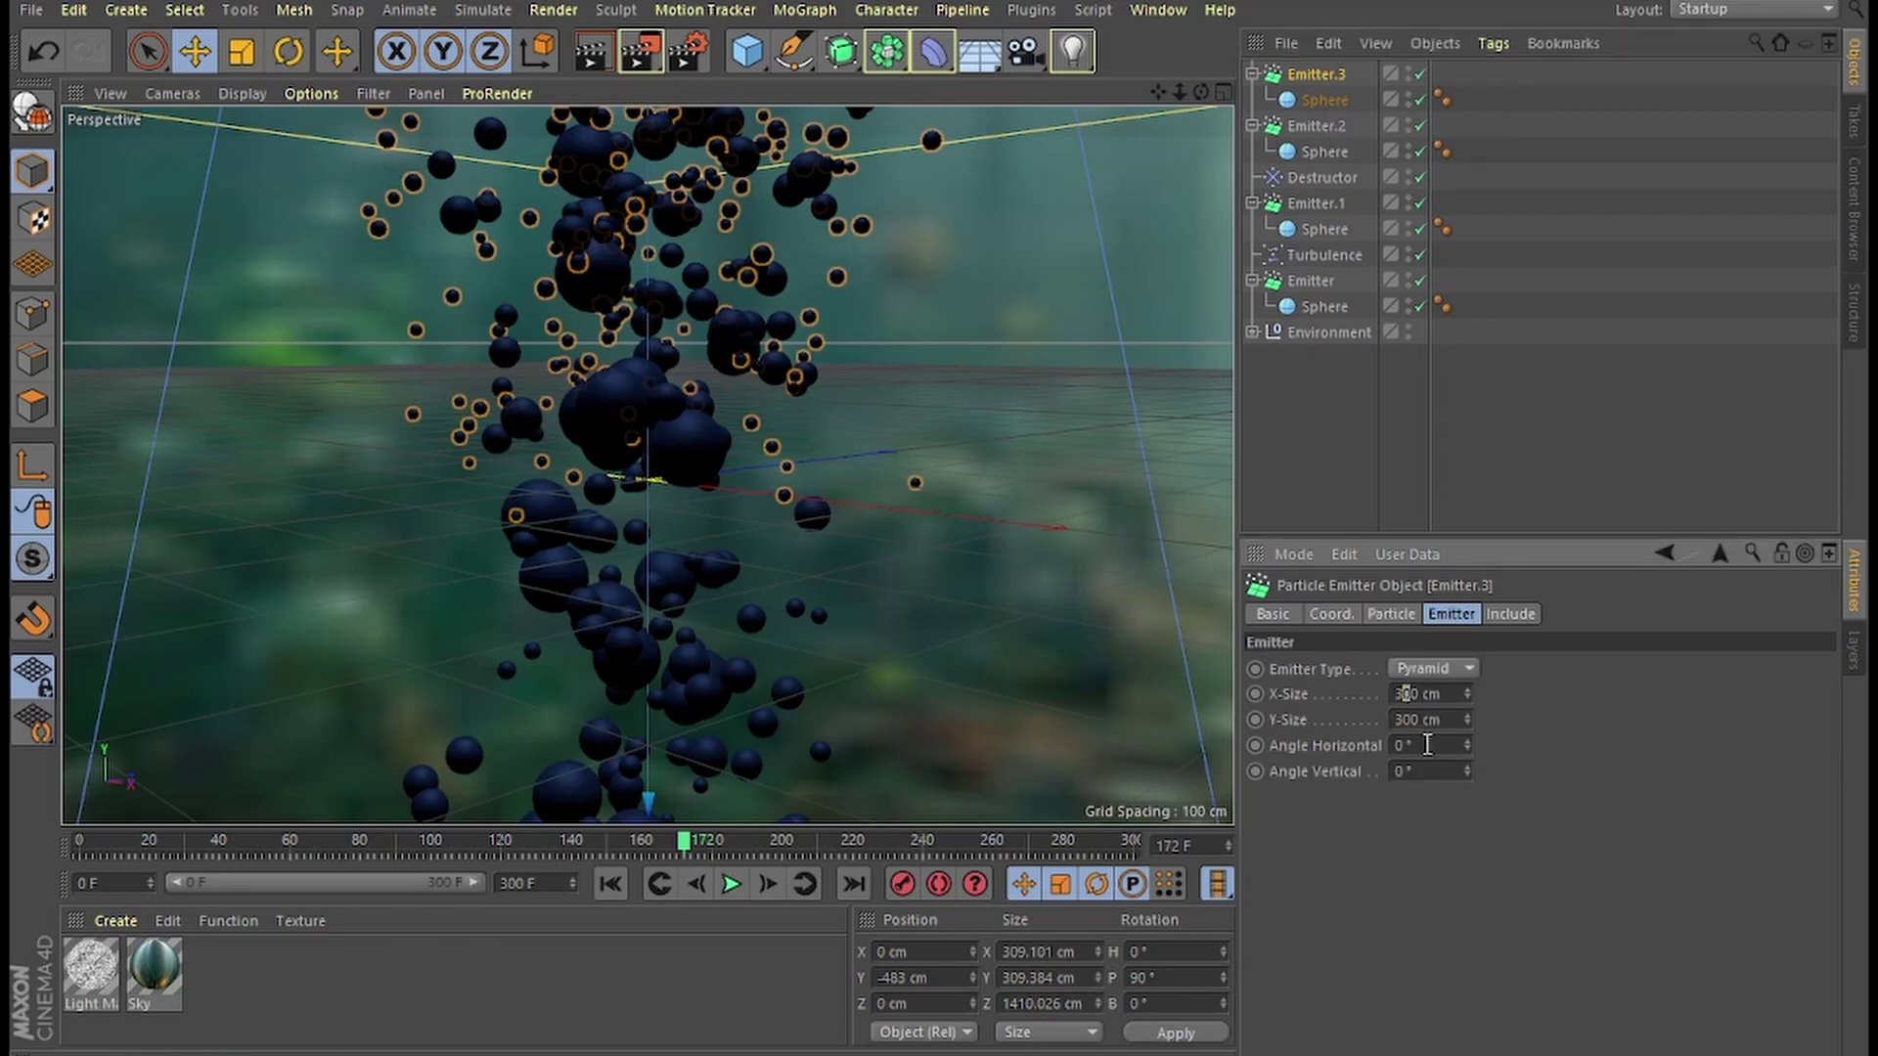
{"action": "type", "text": "5"}
{"action": "left_click_drag", "start_coordinate": [1412, 720], "coordinate": [1403, 720]}
{"action": "type", "text": "5"}
Set the radius of the fourth emitter's sphere to 2.5 cm.
{"action": "left_click", "coordinate": [1382, 617]}
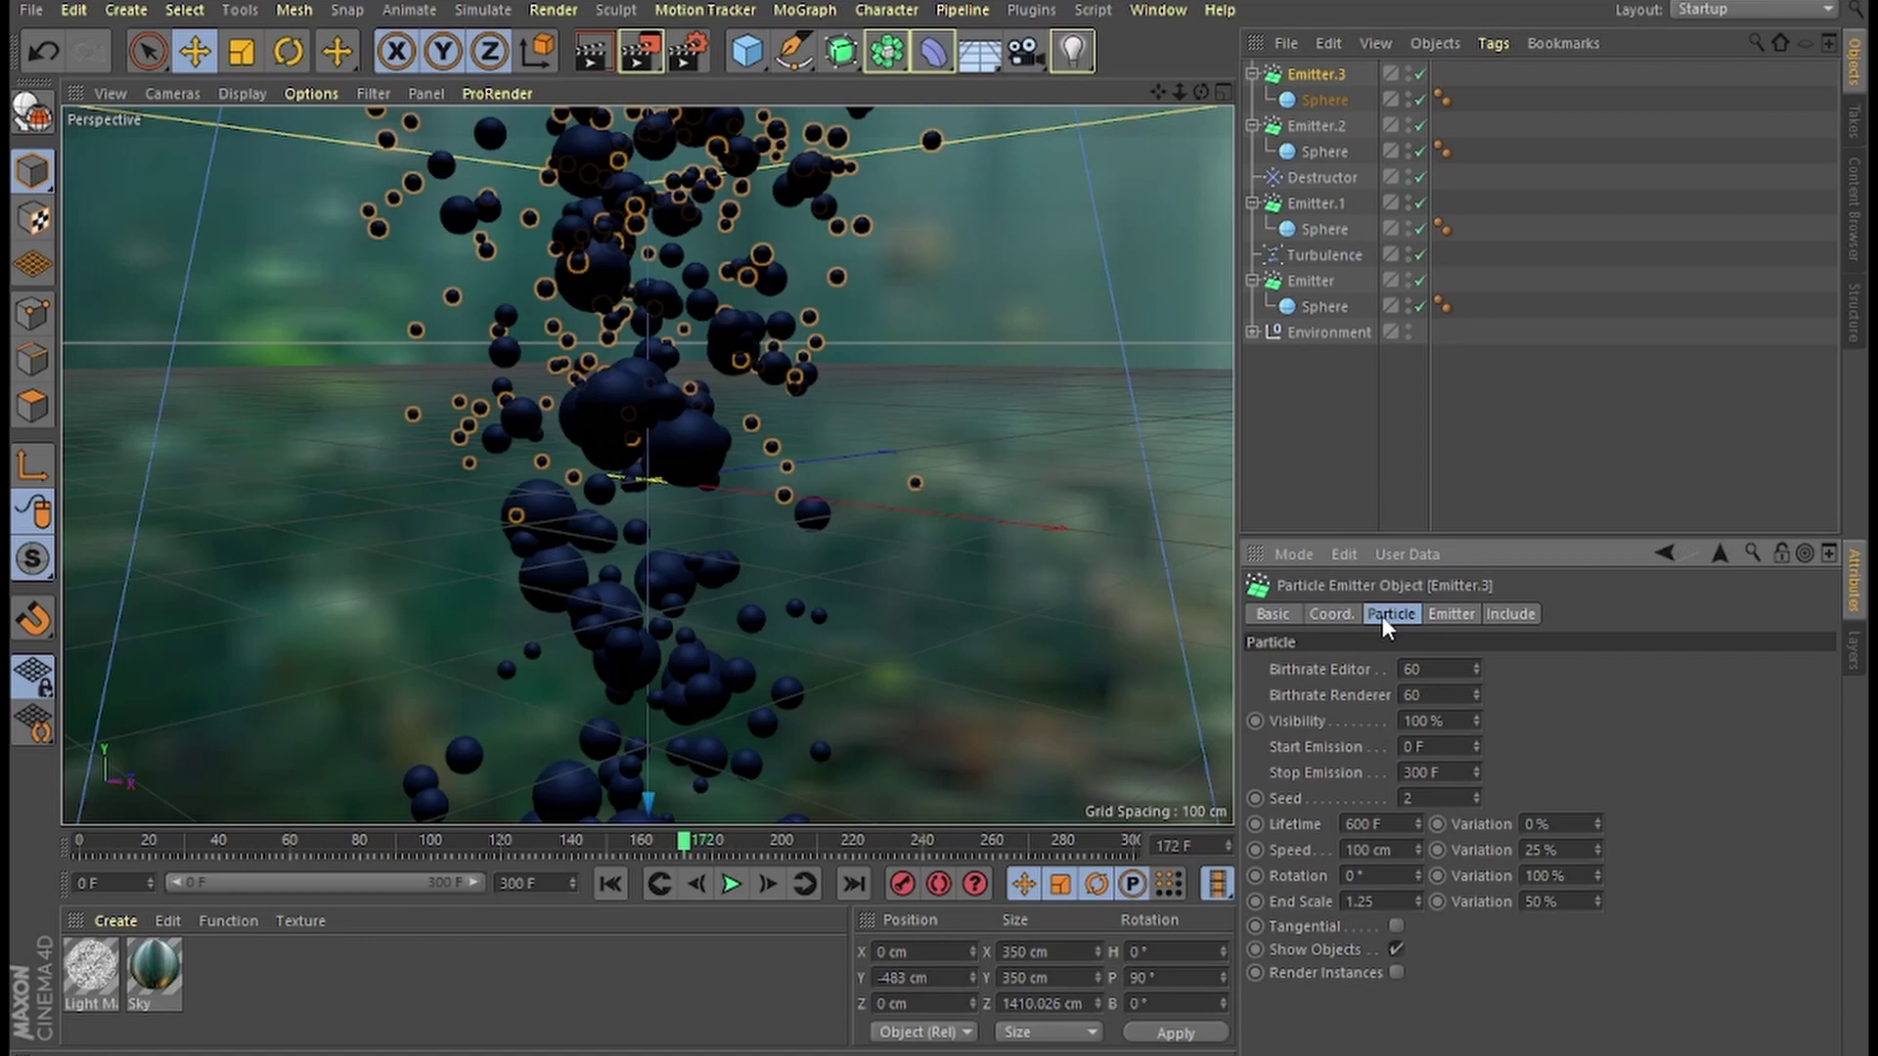
{"action": "left_click", "coordinate": [1325, 100]}
{"action": "left_click_drag", "start_coordinate": [1386, 668], "coordinate": [1318, 640]}
{"action": "type", "text": "2.5"}
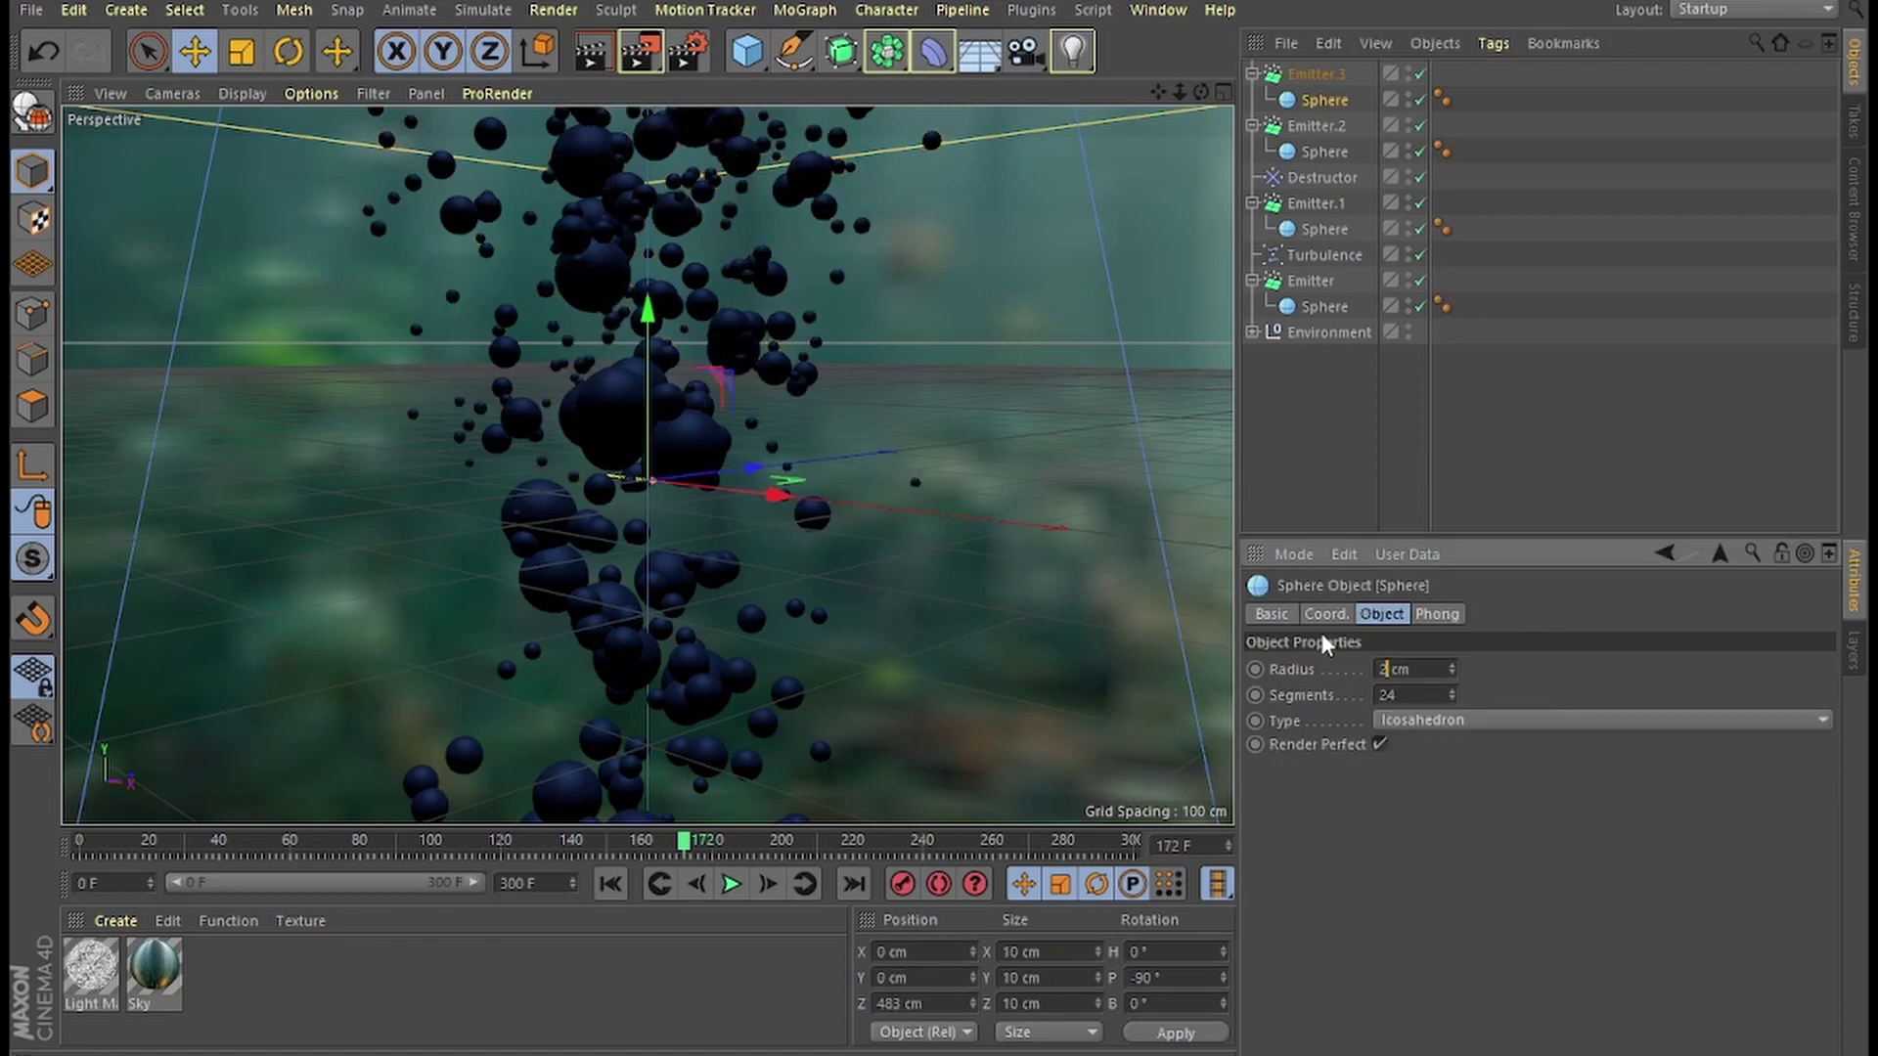
{"action": "key", "text": "Return"}
Set the fourth emitter's editor and renderer birthrates to 80, its speed to 50 cm and its seed to 3.
{"action": "left_click", "coordinate": [1321, 80]}
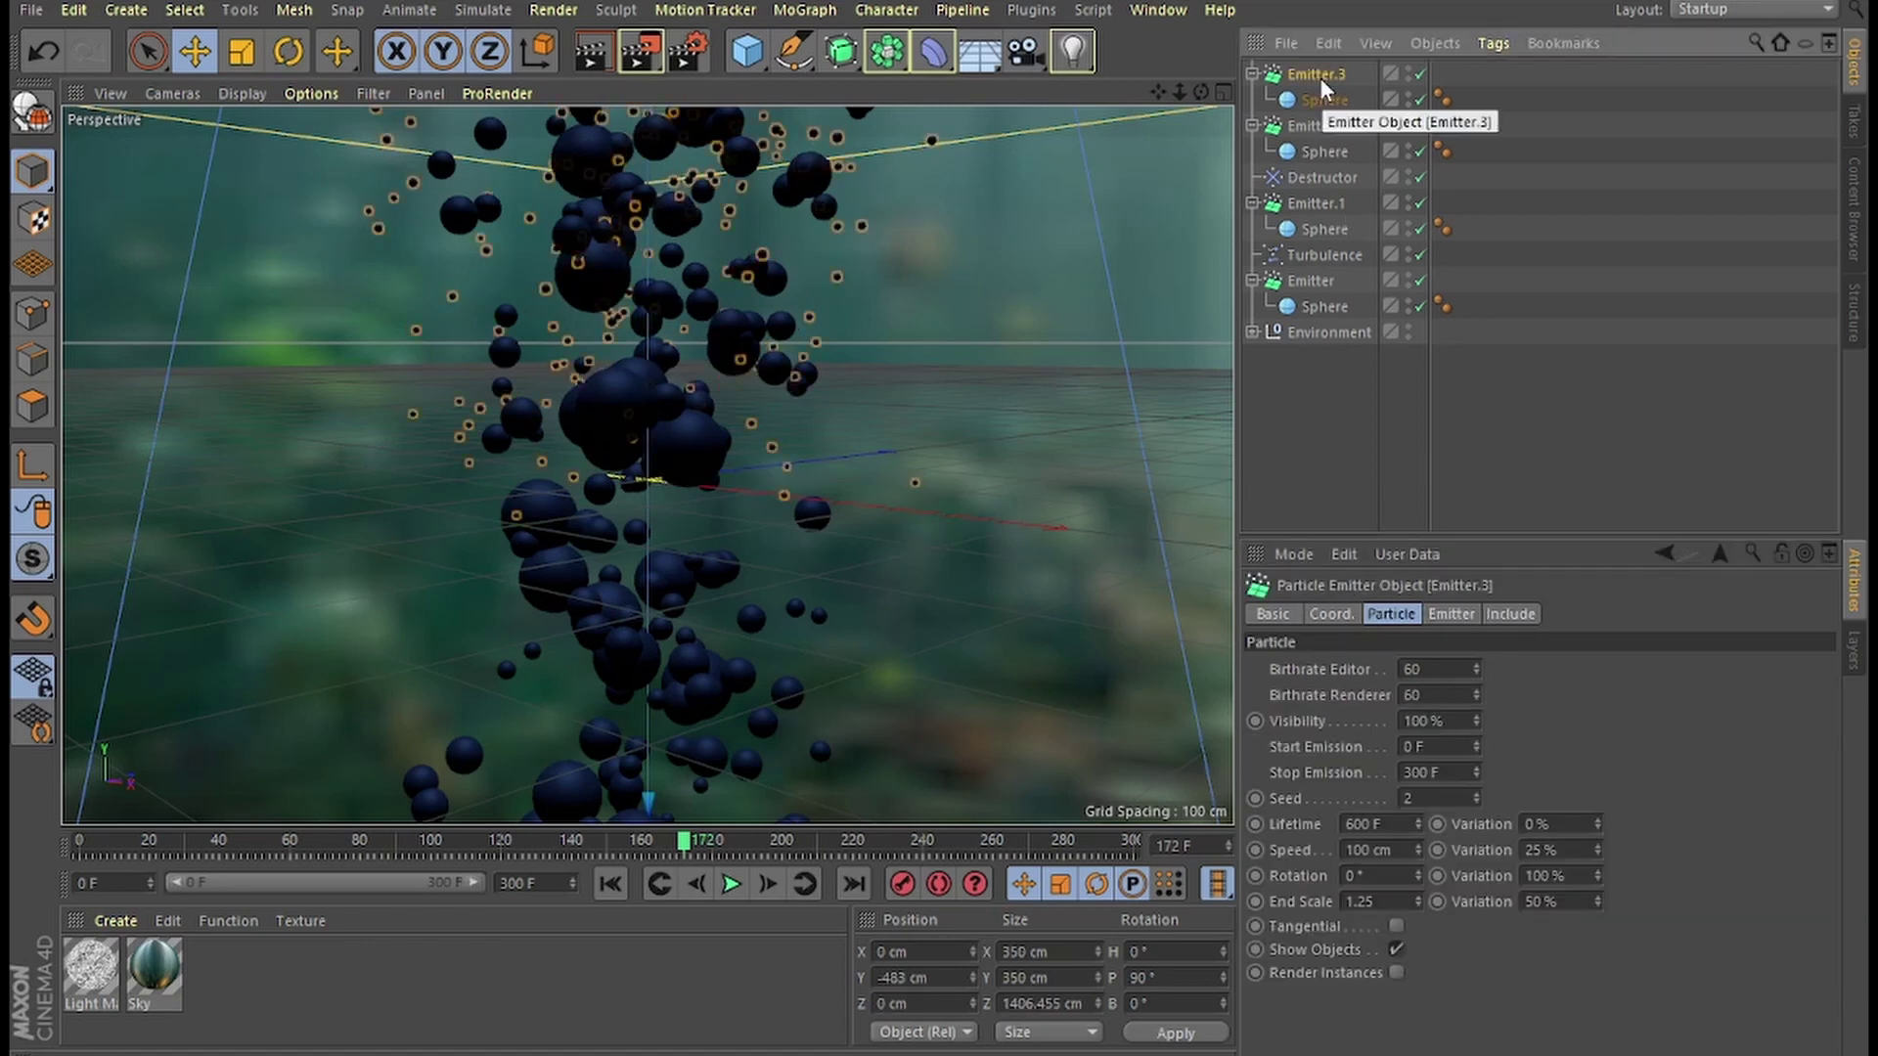
{"action": "left_click_drag", "start_coordinate": [1422, 668], "coordinate": [1291, 644]}
{"action": "type", "text": "80"}
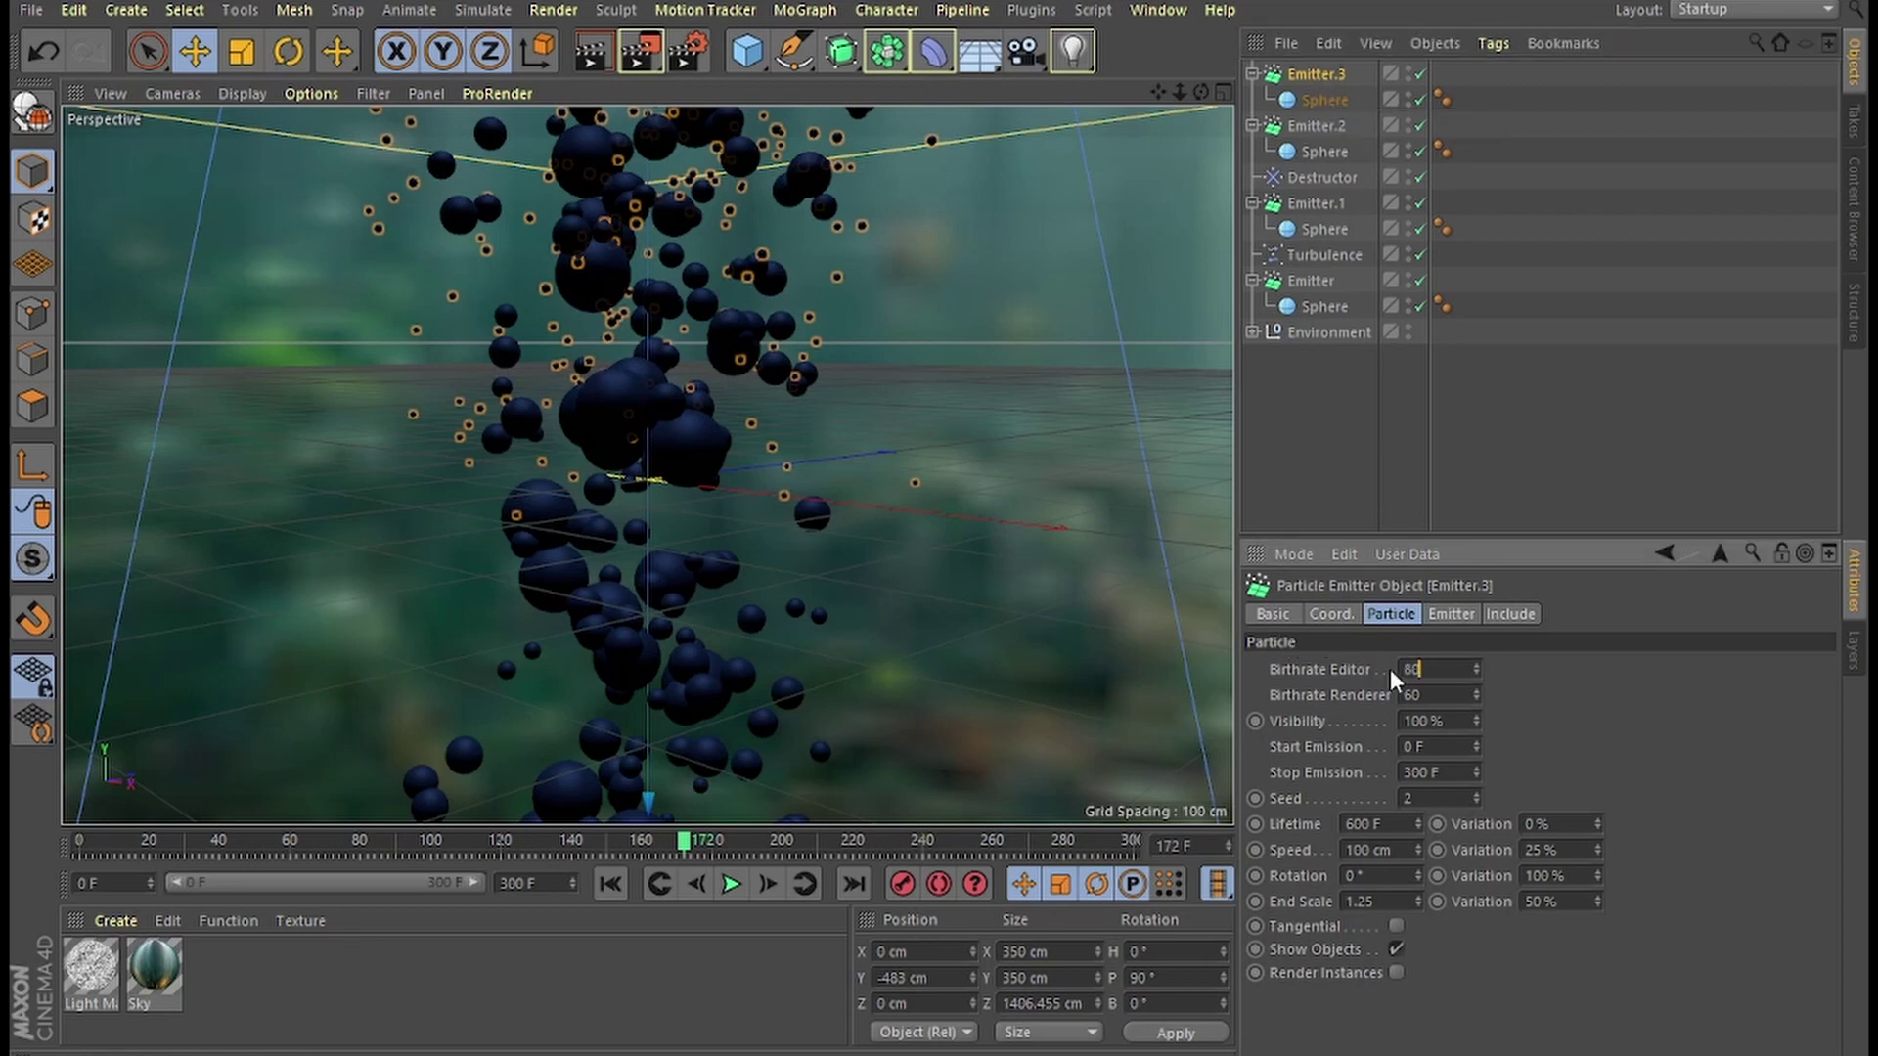
{"action": "left_click_drag", "start_coordinate": [1423, 694], "coordinate": [1371, 691]}
{"action": "type", "text": "80"}
{"action": "left_click_drag", "start_coordinate": [1360, 849], "coordinate": [1284, 841]}
{"action": "type", "text": "5"}
{"action": "left_click", "coordinate": [1475, 794]}
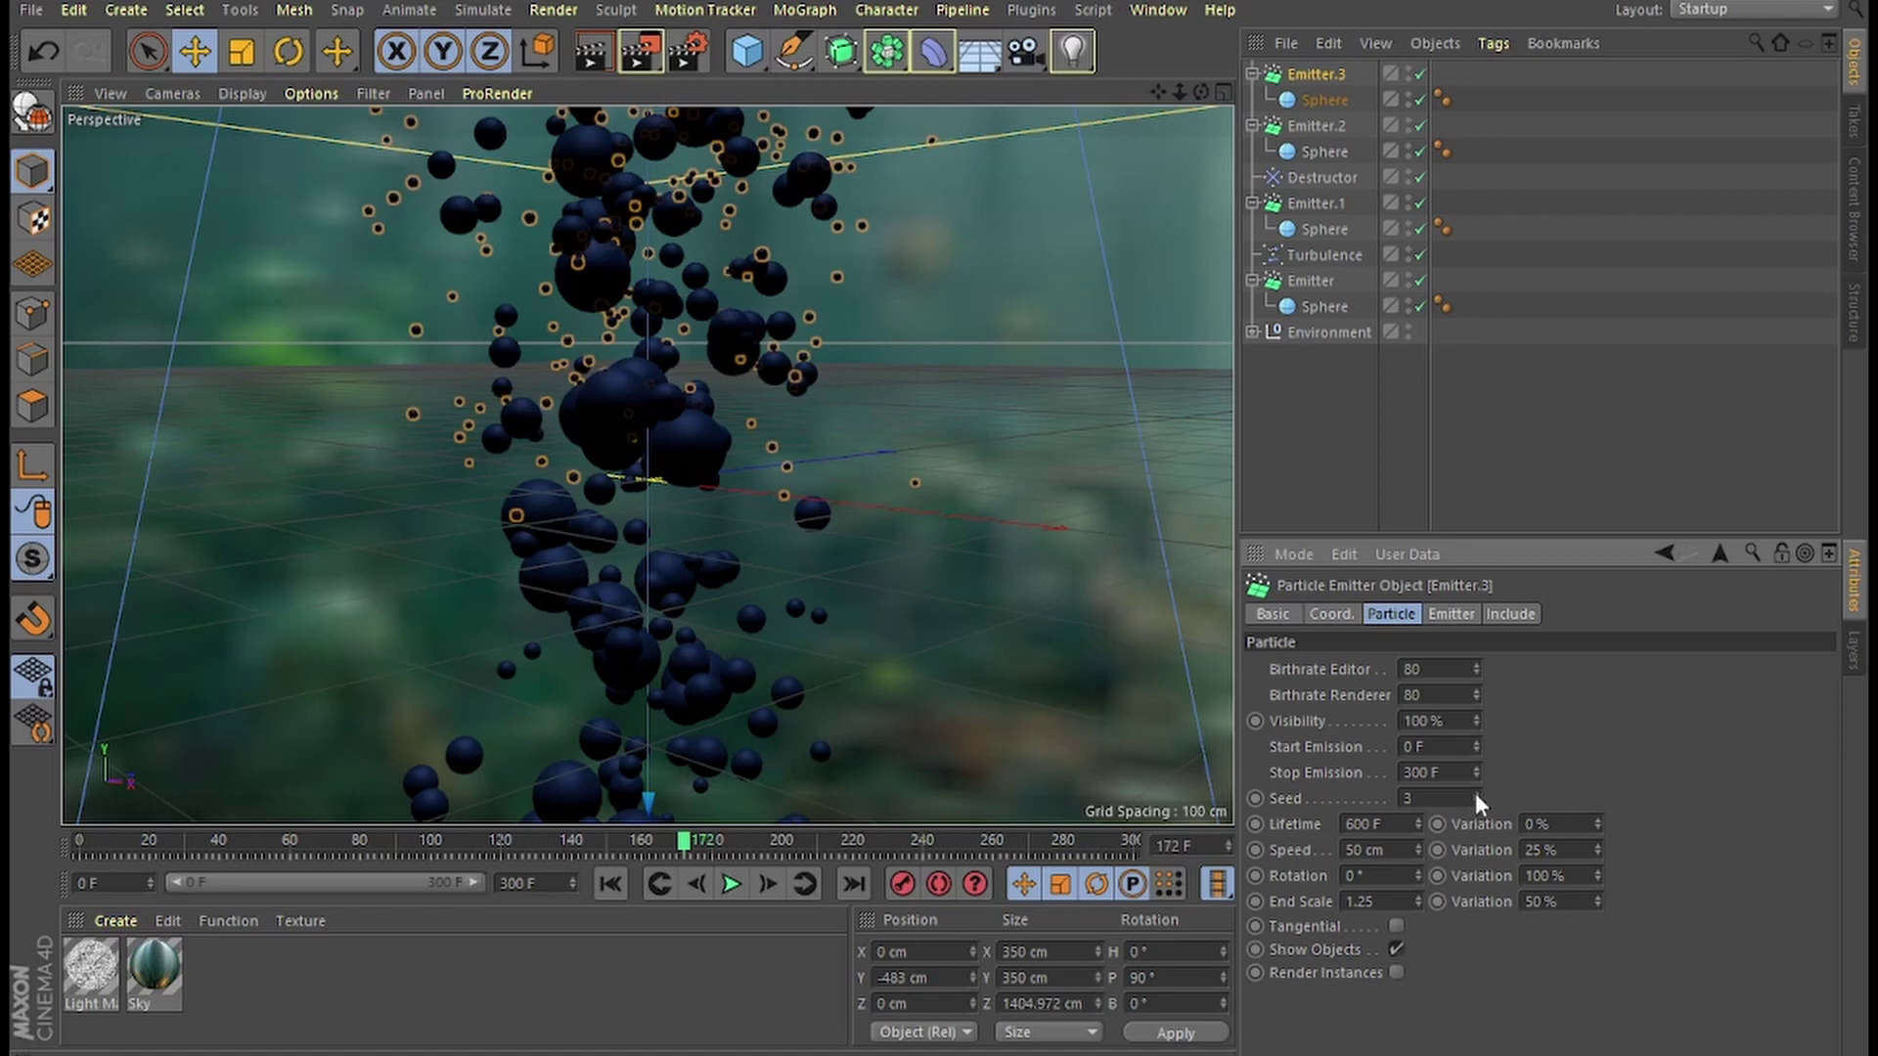
Play the animation from the first frame to check the four emitters together, and stop it partway.
{"action": "left_click", "coordinate": [611, 884]}
{"action": "left_click", "coordinate": [724, 884]}
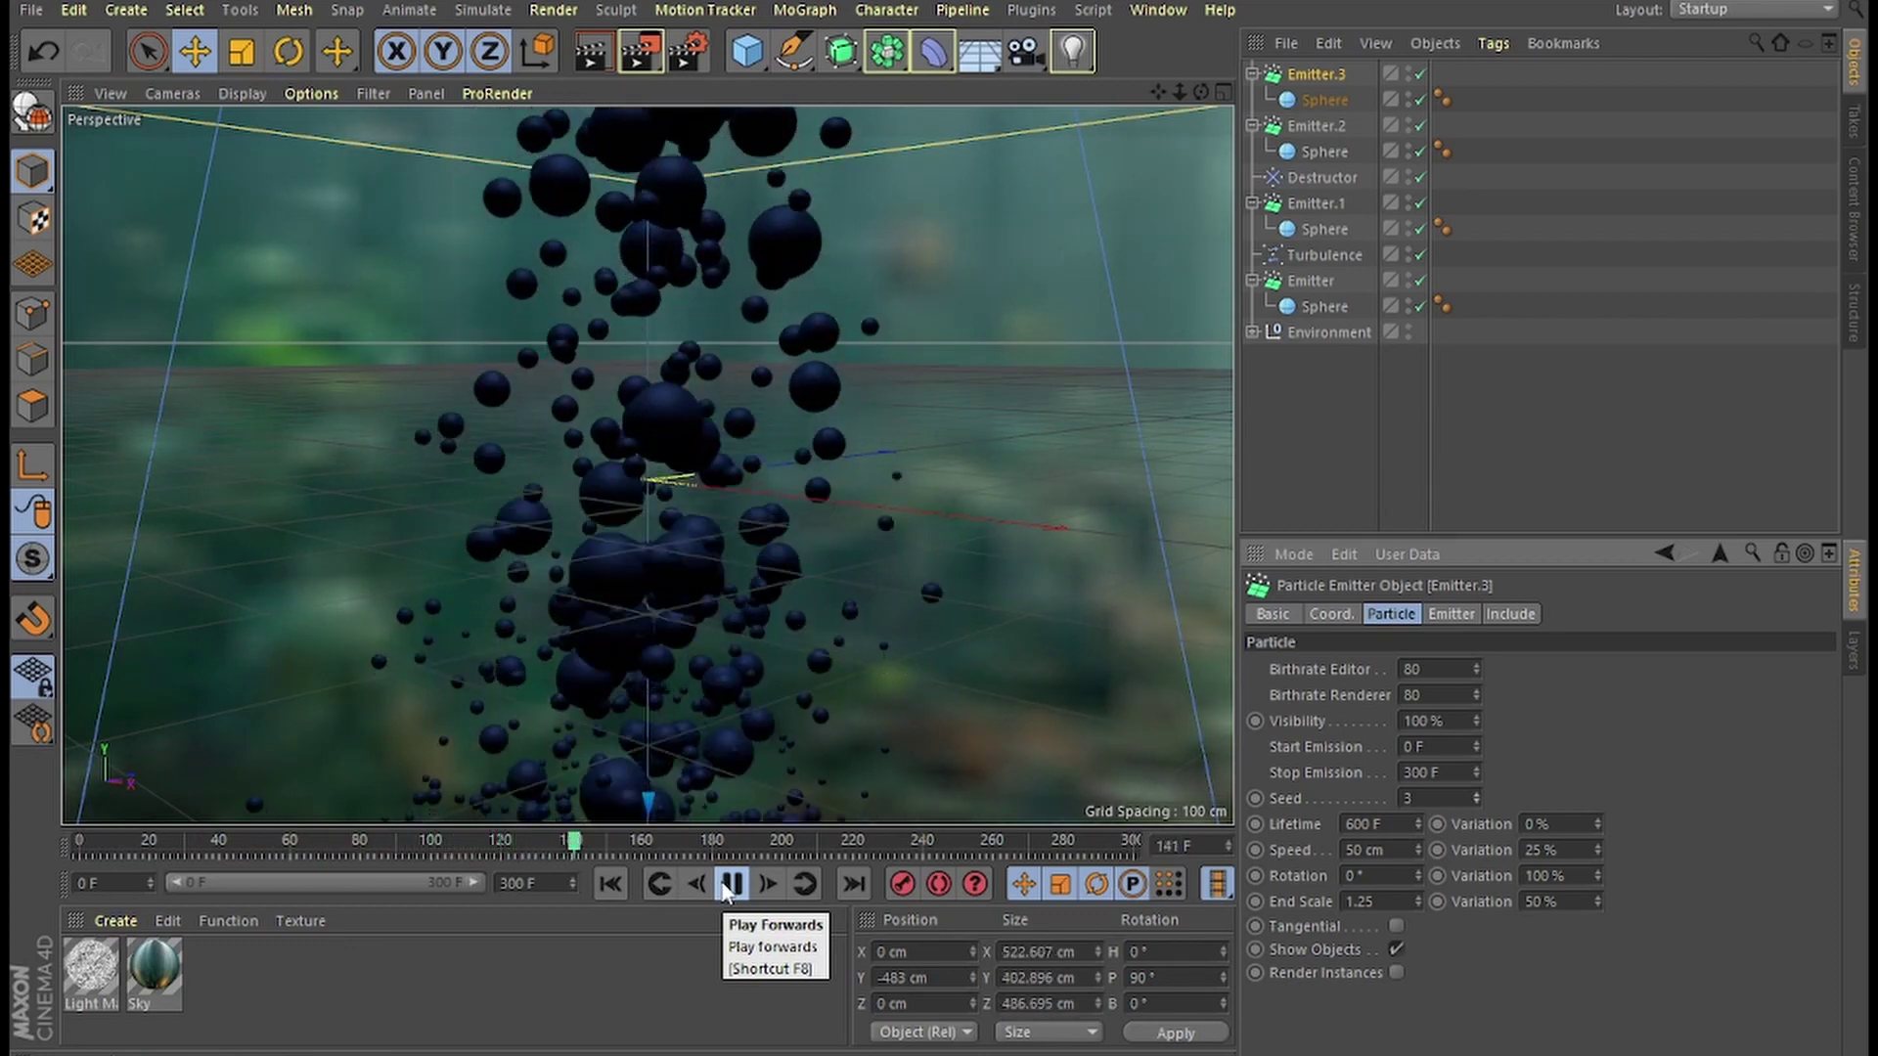
{"action": "left_click", "coordinate": [723, 884]}
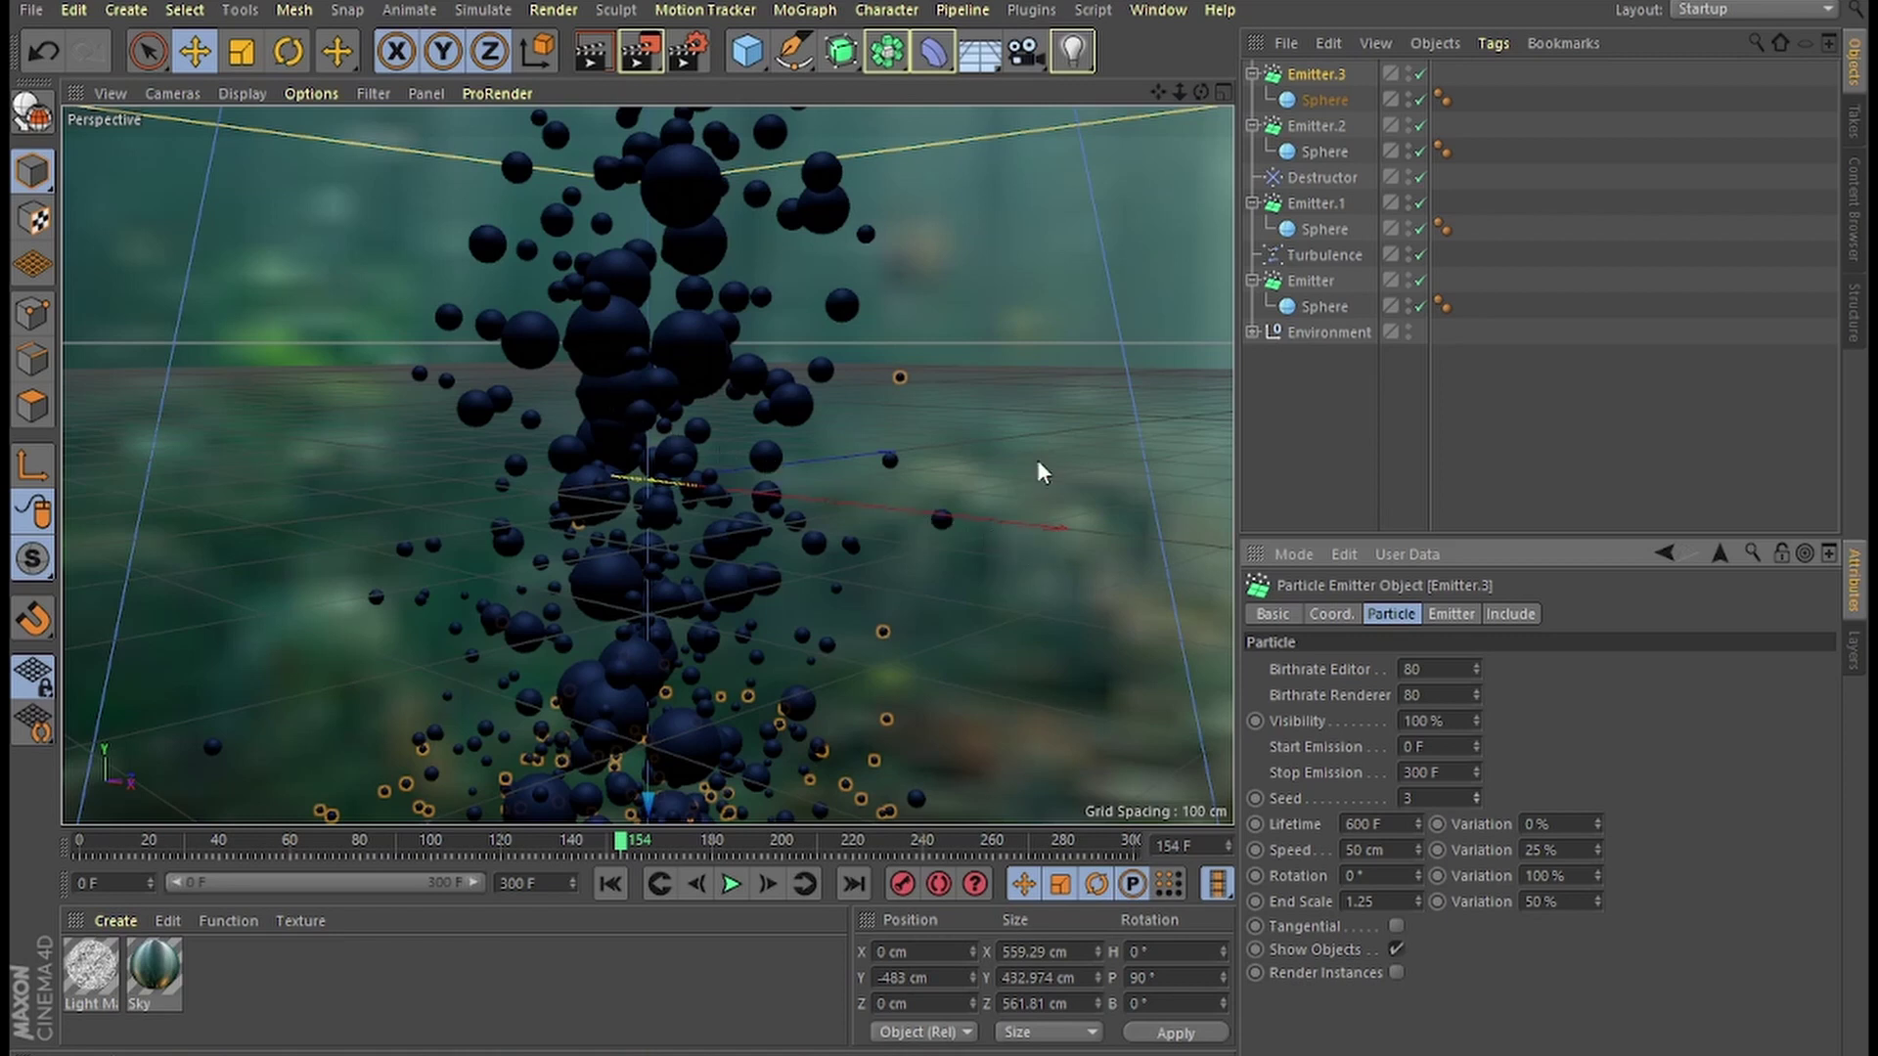
Add a Metaball object to the scene.
{"action": "left_click", "coordinate": [139, 12]}
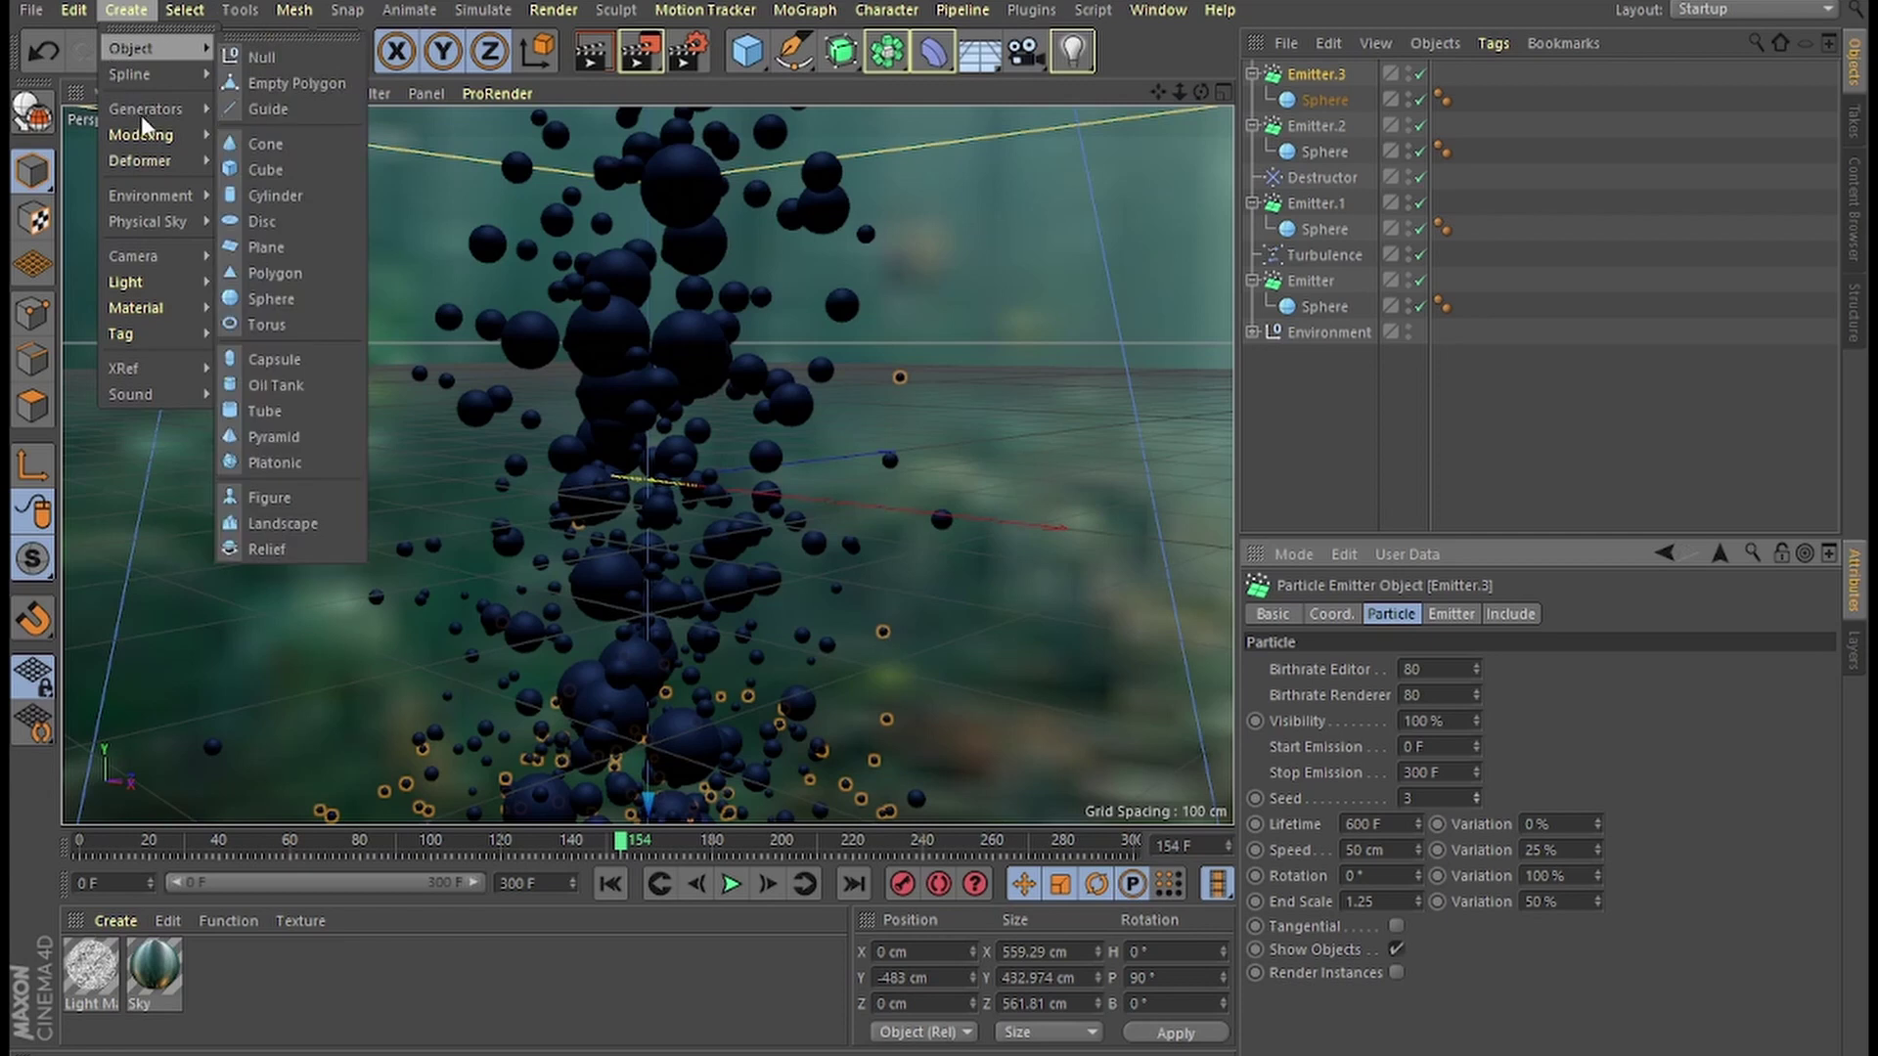
{"action": "mouse_move", "coordinate": [145, 117]}
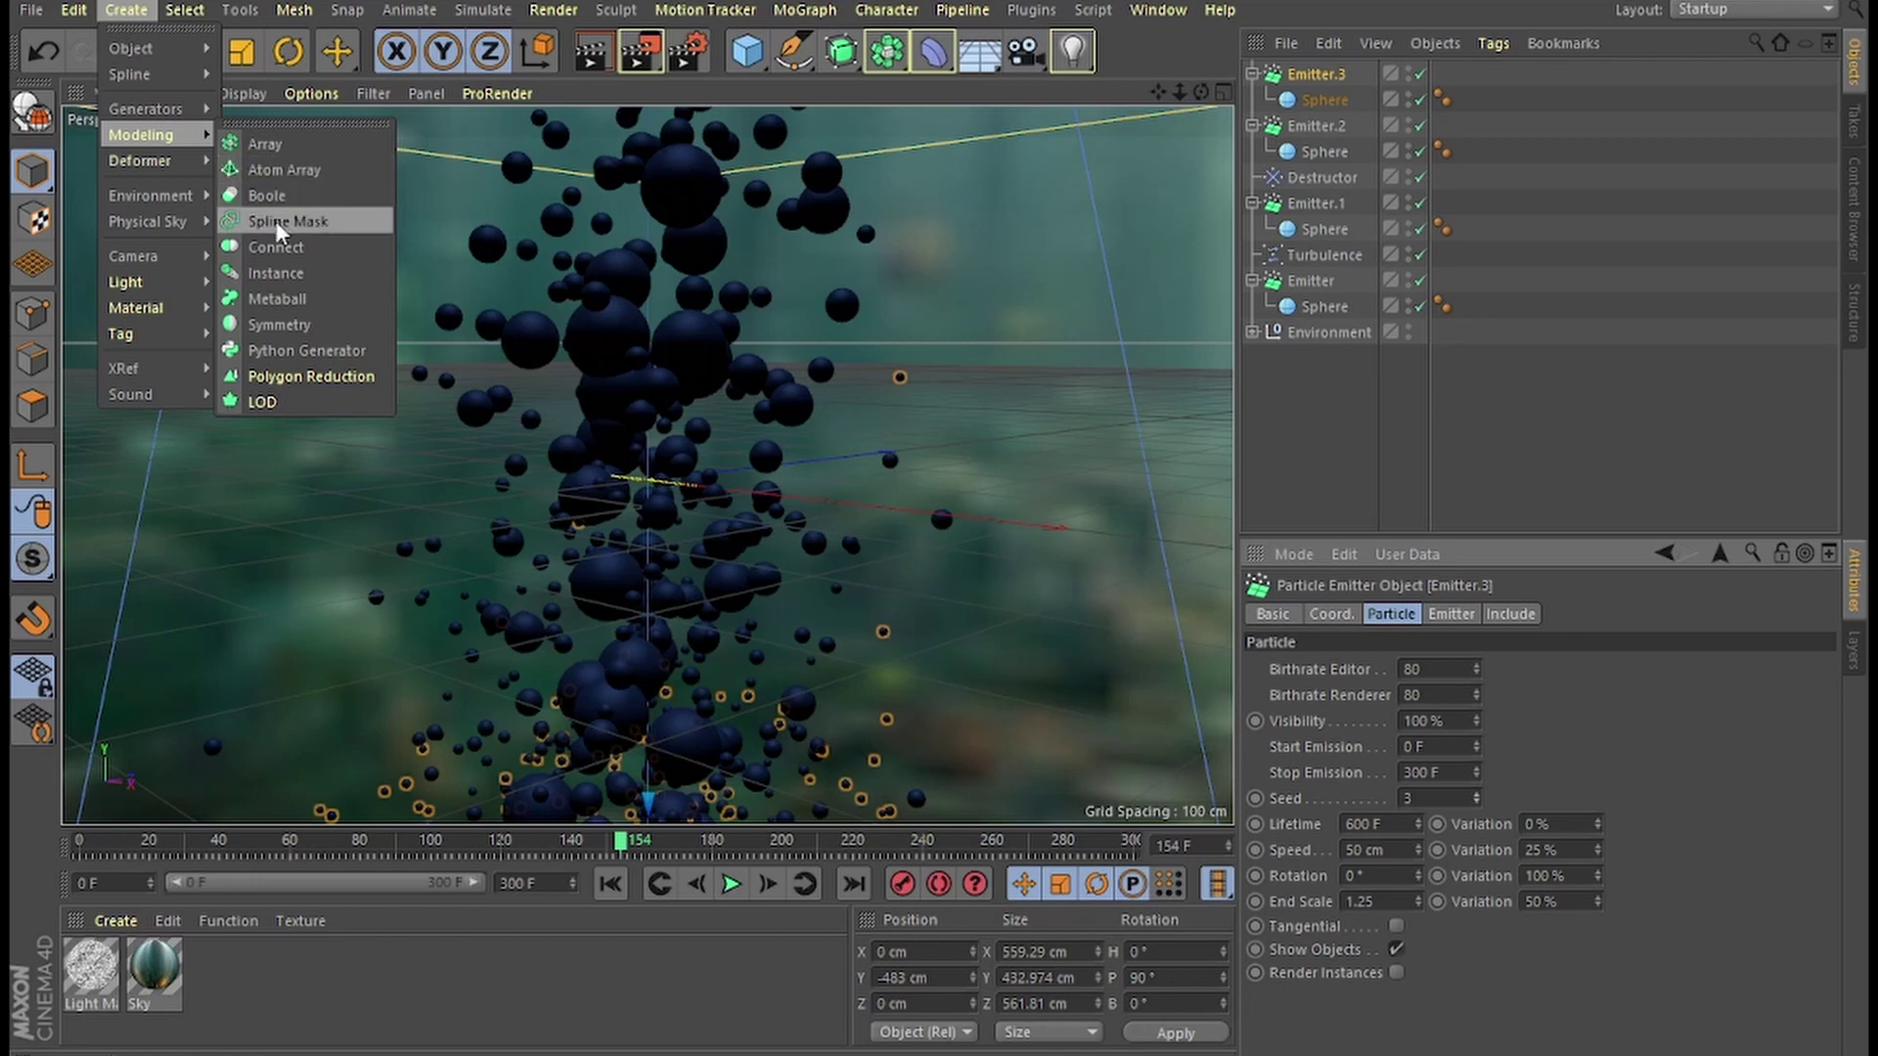
{"action": "left_click", "coordinate": [287, 298]}
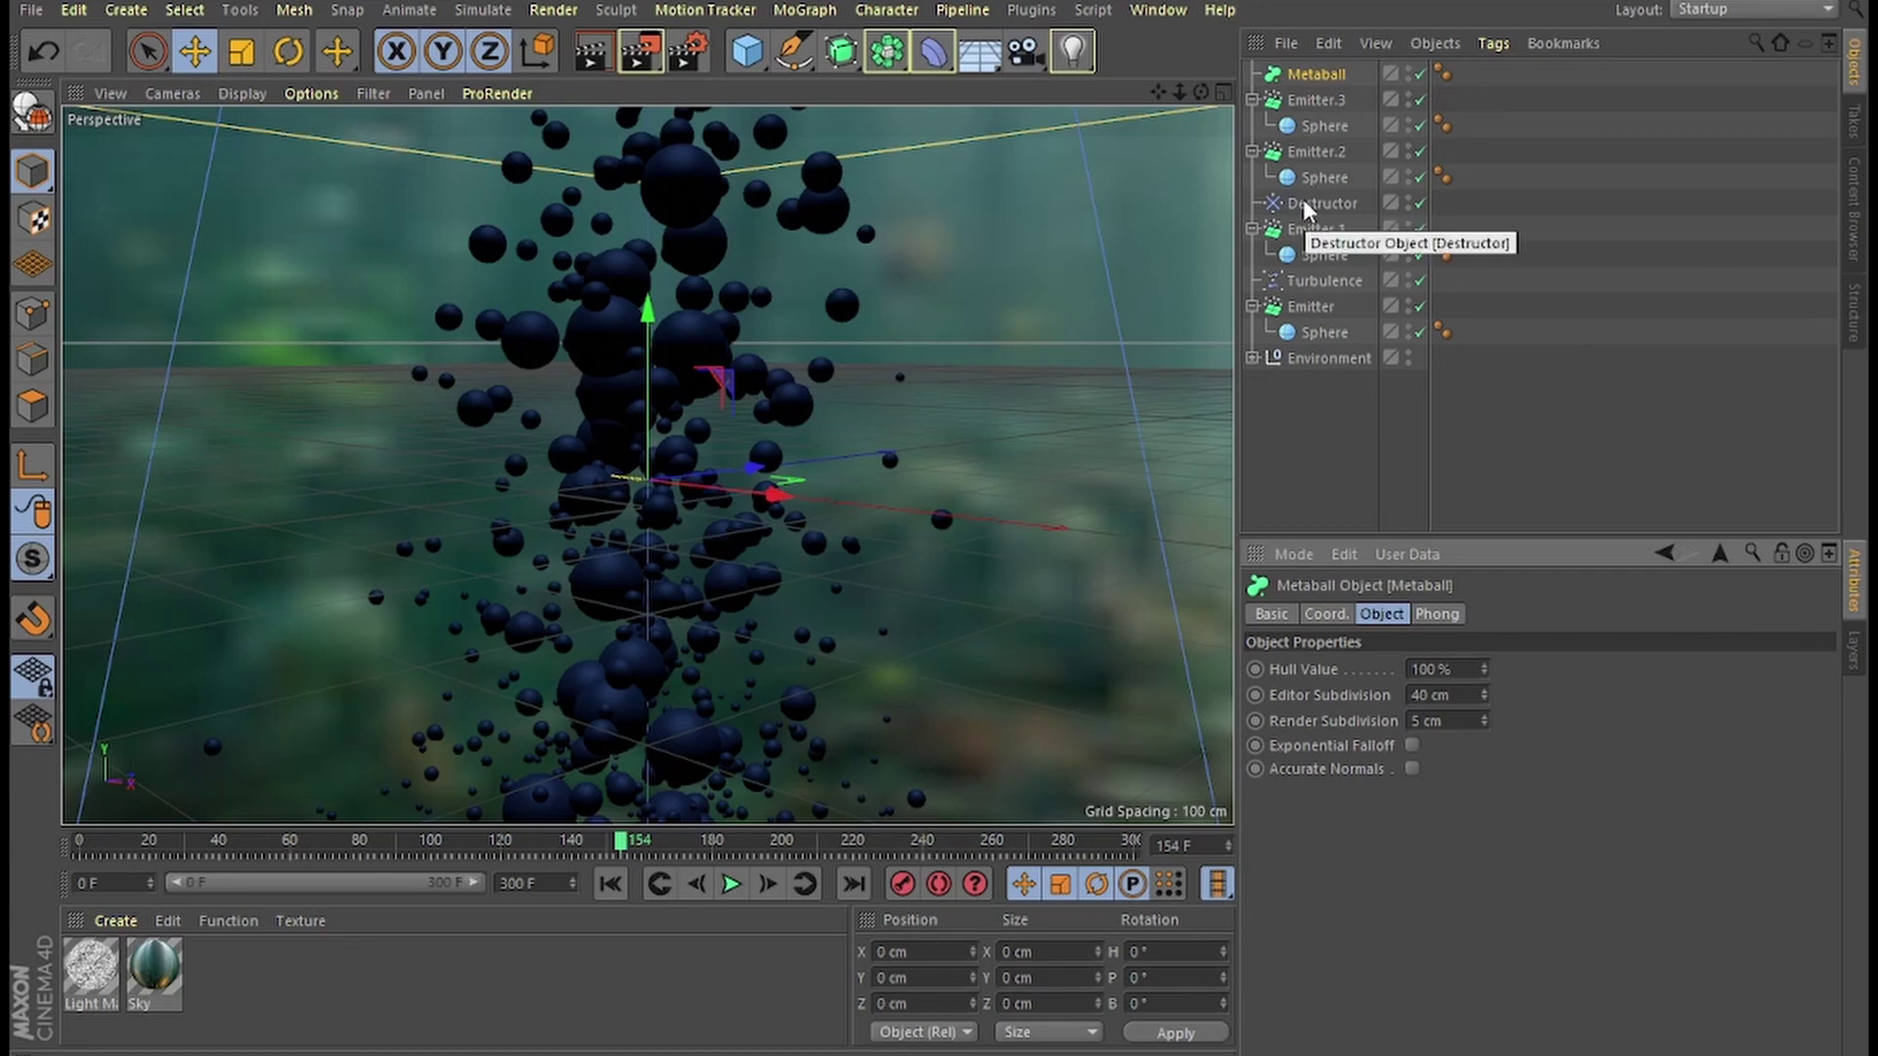
Make all four emitters, with their spheres, children of the Metaball.
{"action": "left_click", "coordinate": [1307, 102]}
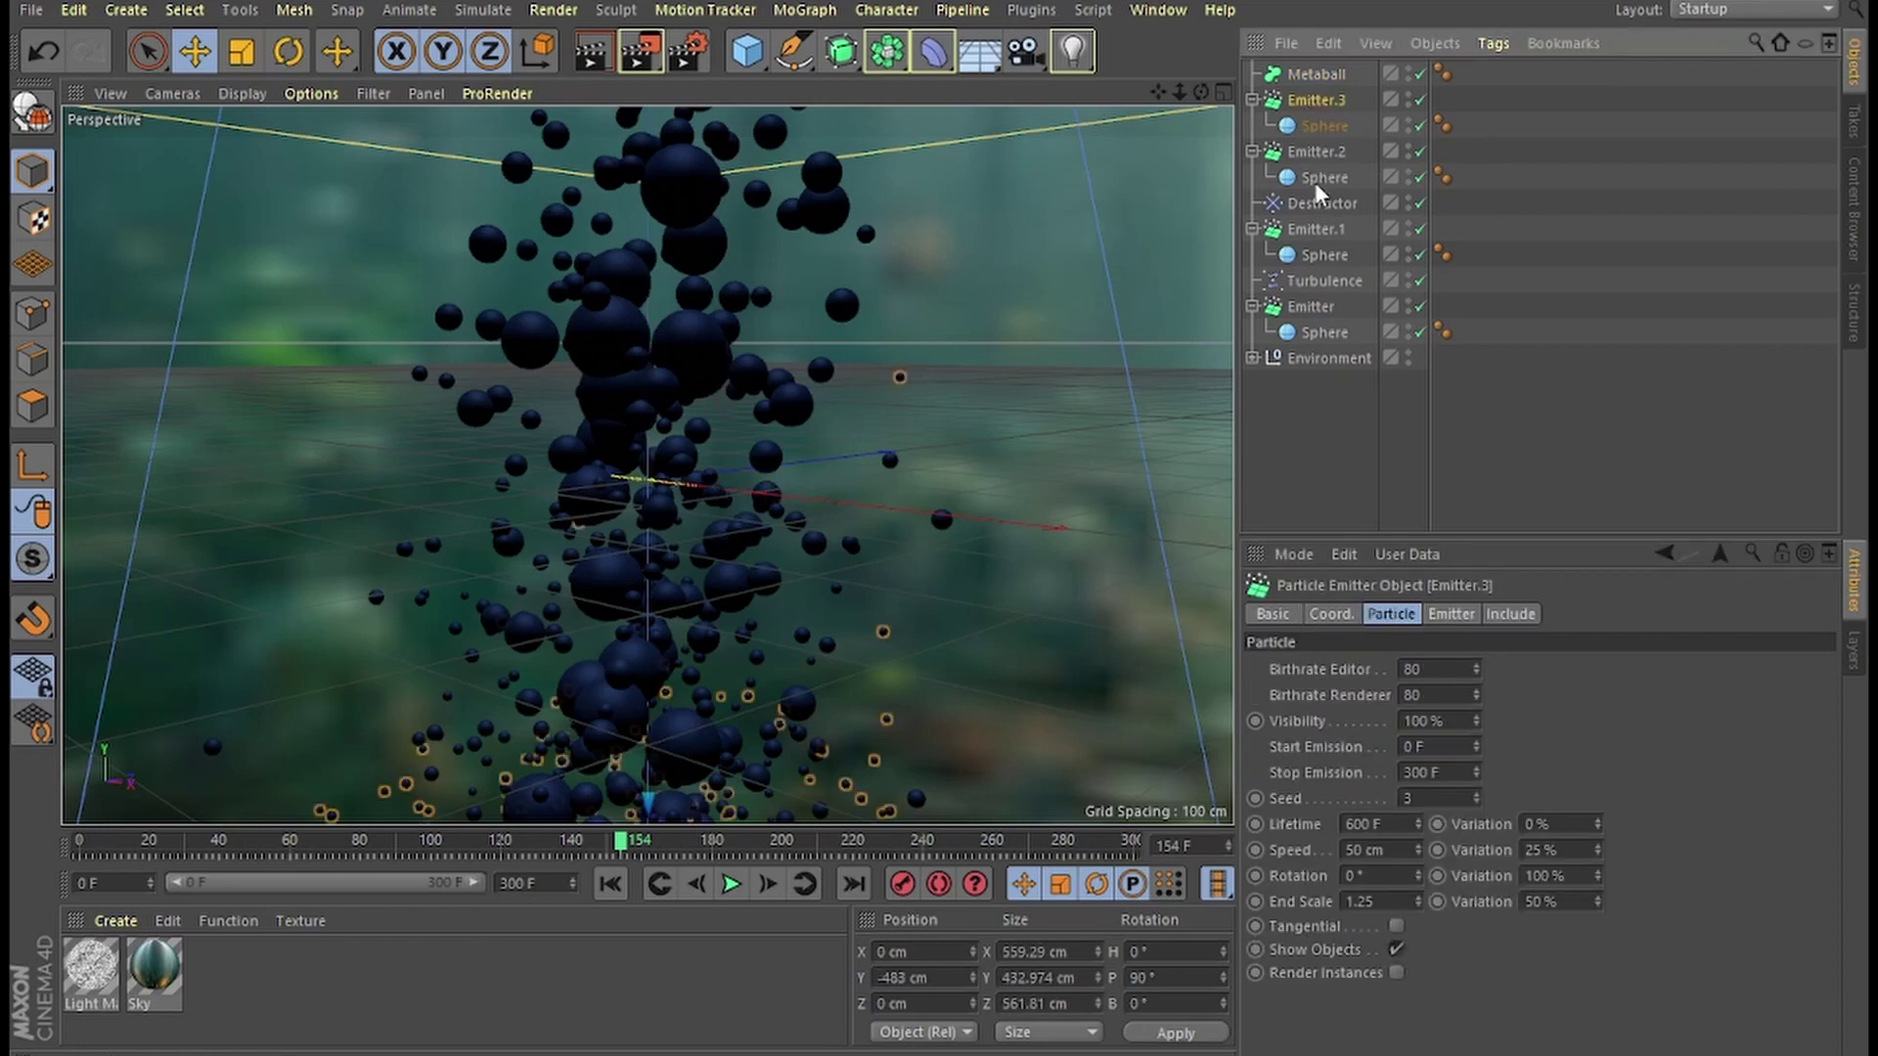
{"action": "left_click", "coordinate": [1318, 178], "text": "shift"}
{"action": "left_click_drag", "start_coordinate": [1311, 76], "coordinate": [1307, 74]}
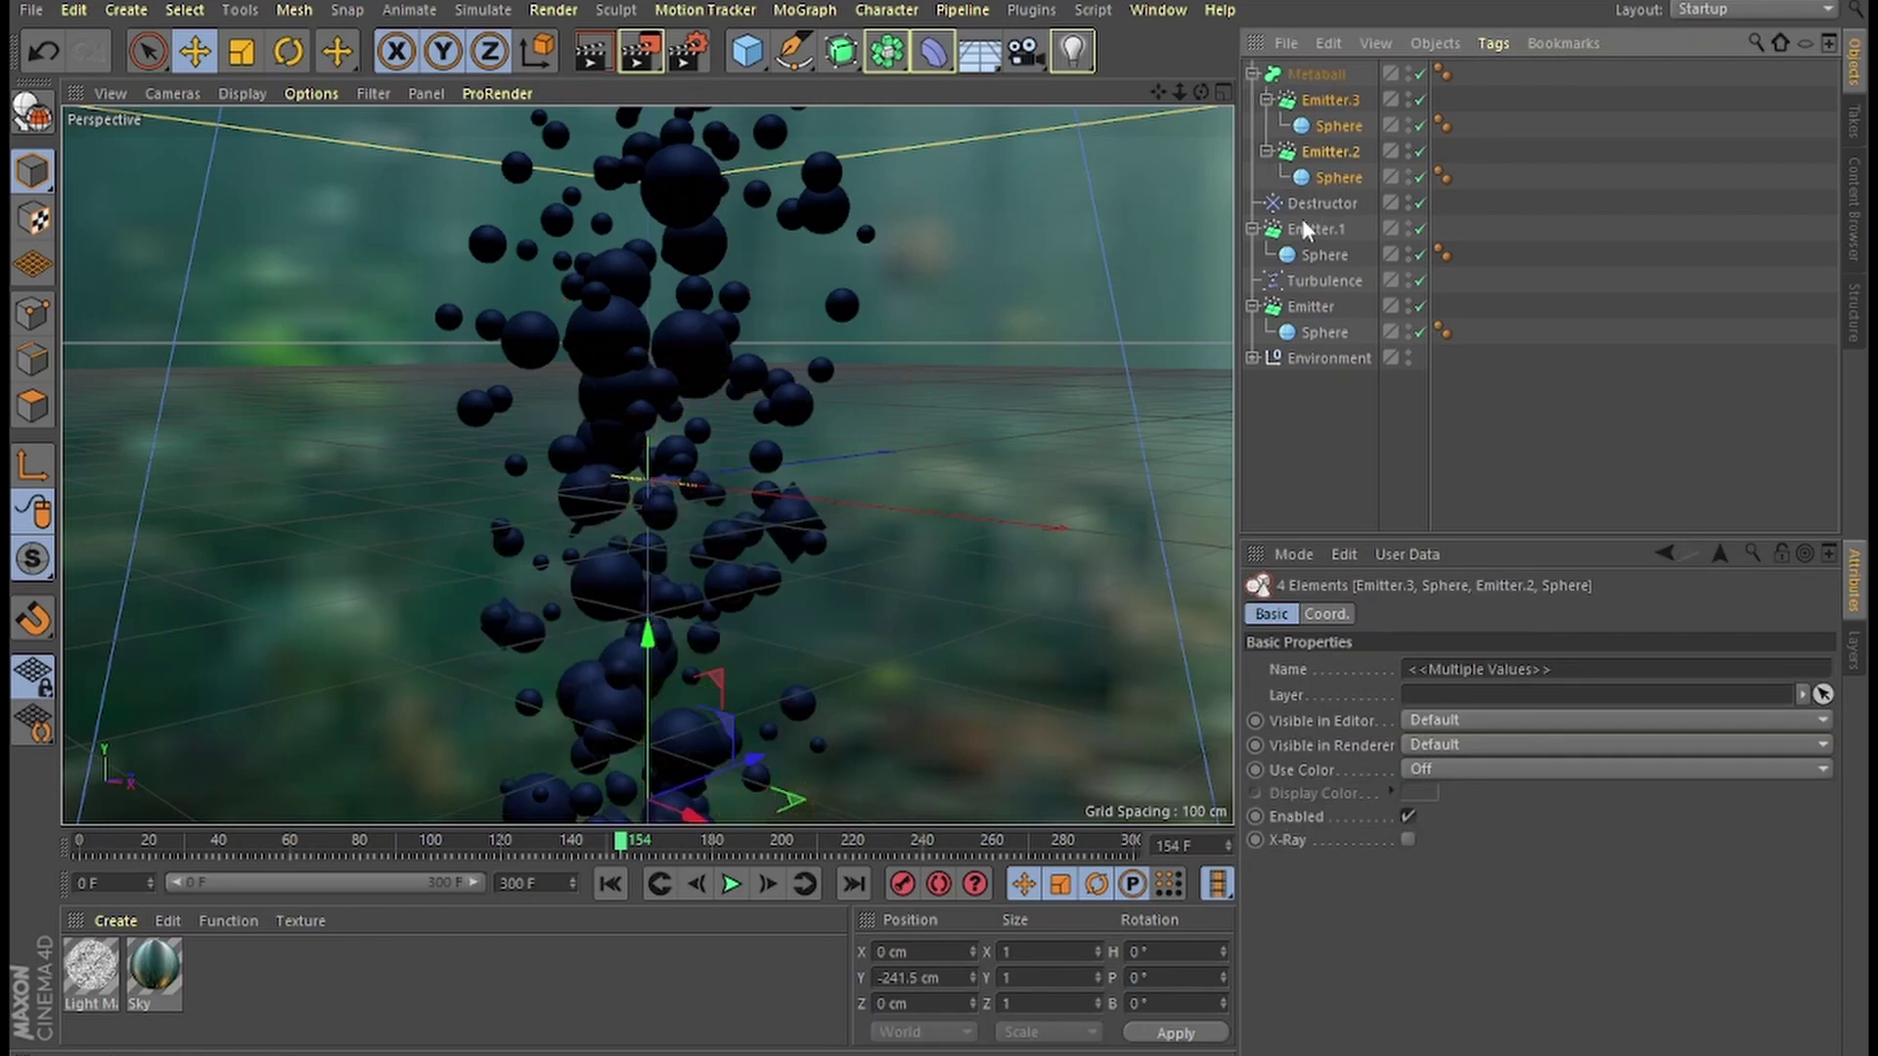
{"action": "left_click_drag", "start_coordinate": [1308, 227], "coordinate": [1308, 80]}
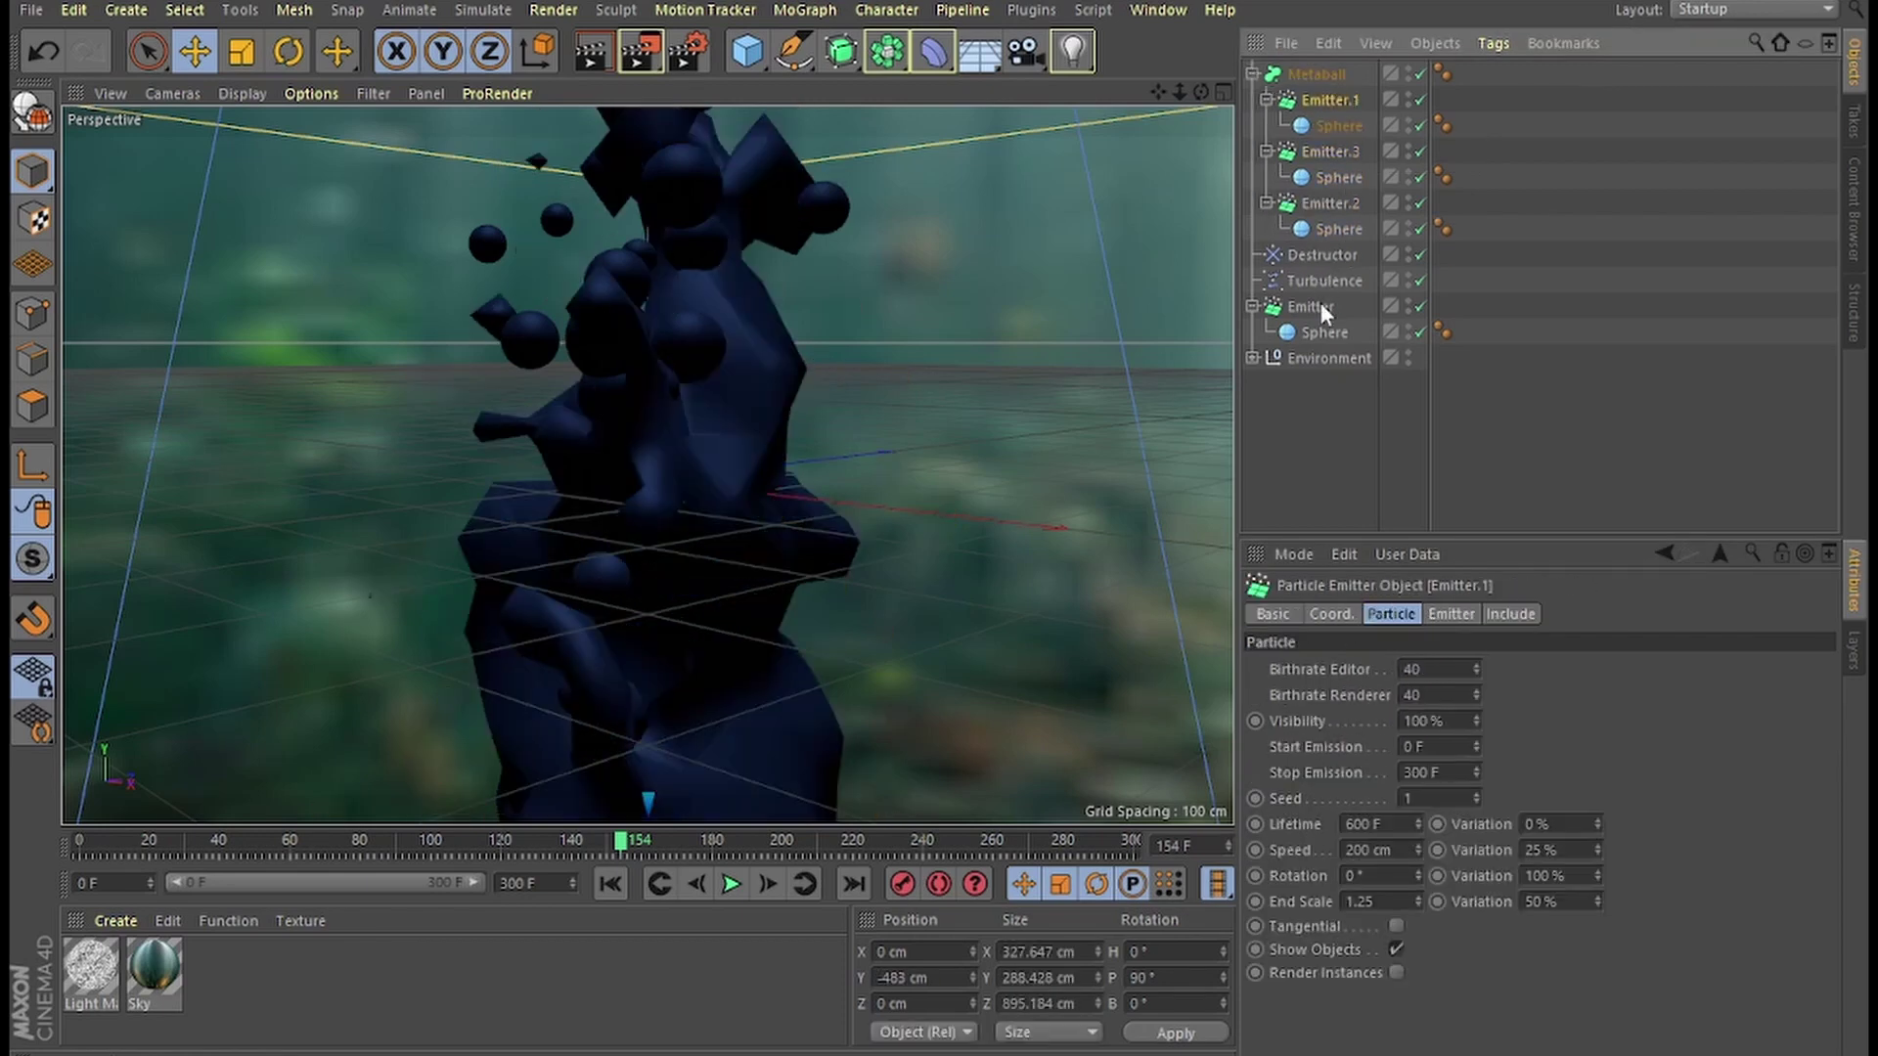
{"action": "left_click", "coordinate": [1308, 307]}
{"action": "left_click_drag", "start_coordinate": [1331, 84], "coordinate": [1326, 95]}
Set the Metaball's editor subdivision to 5 cm and its hull value to 200 %.
{"action": "left_click", "coordinate": [1316, 76]}
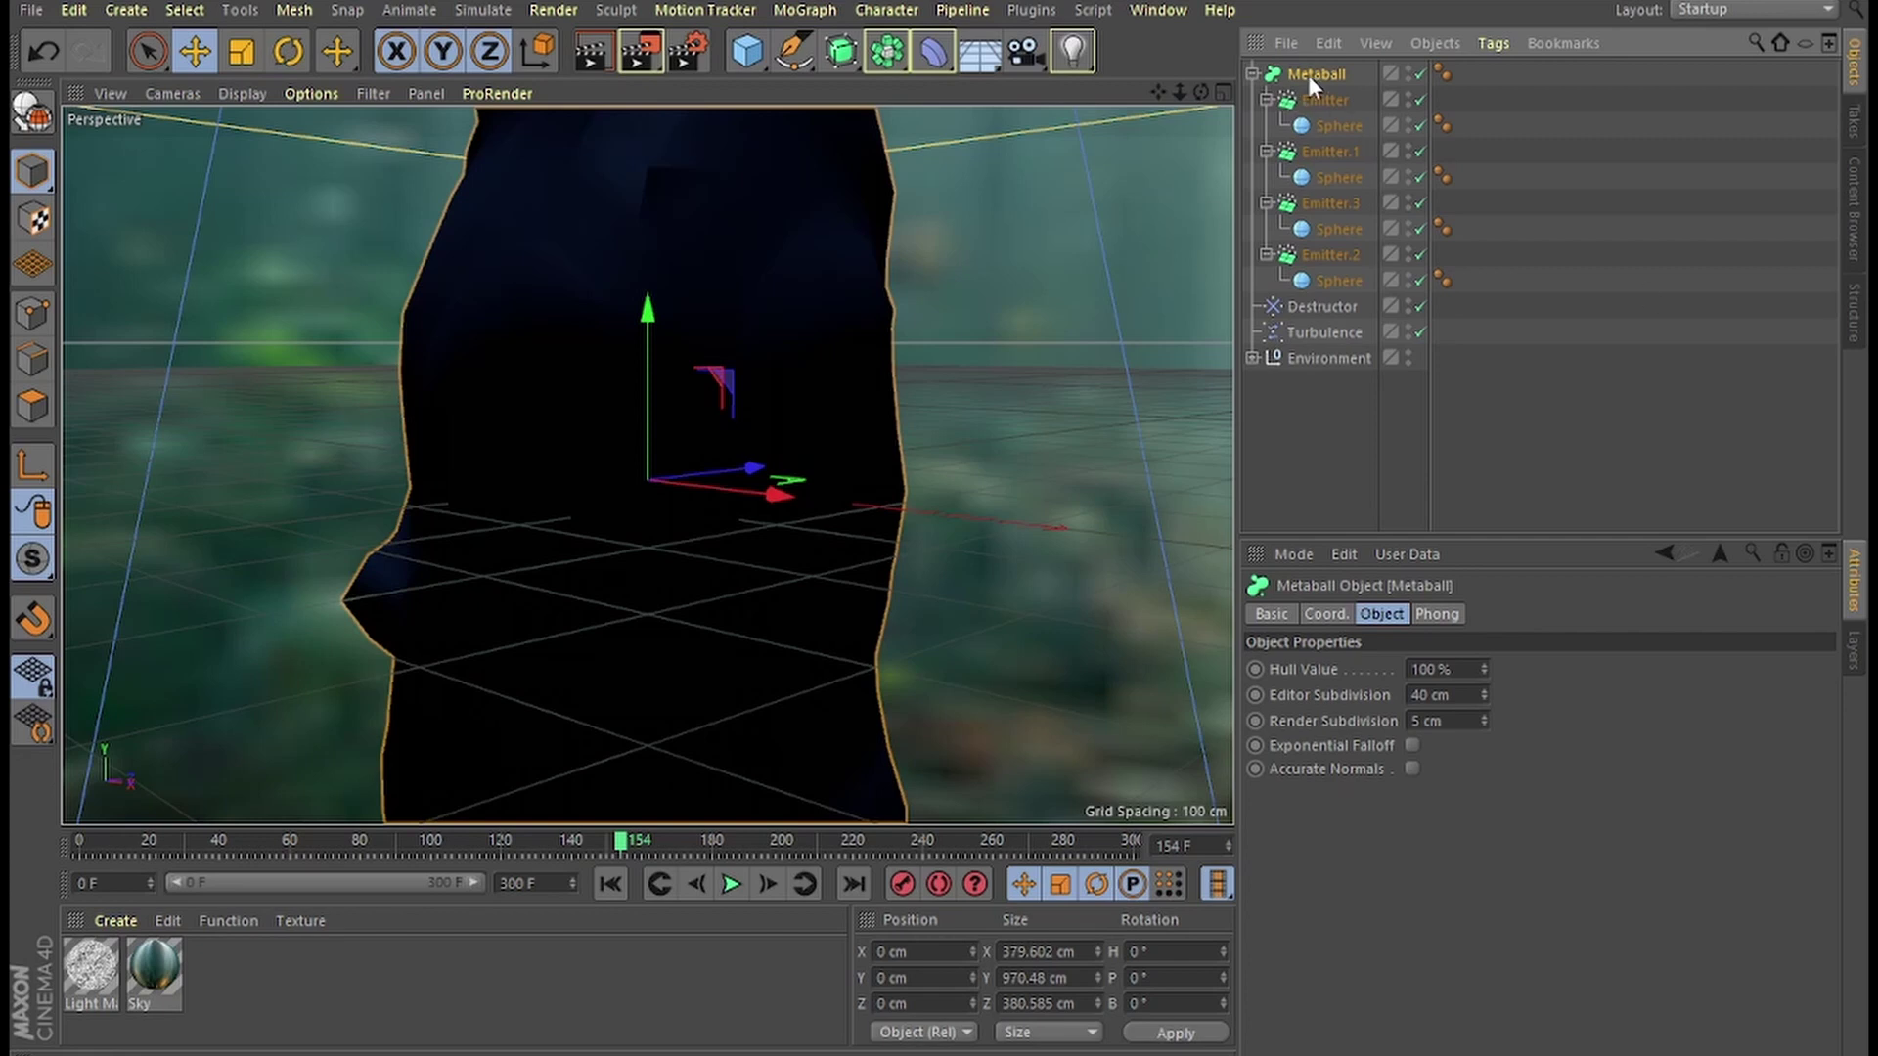
{"action": "left_click_drag", "start_coordinate": [1433, 698], "coordinate": [1376, 698]}
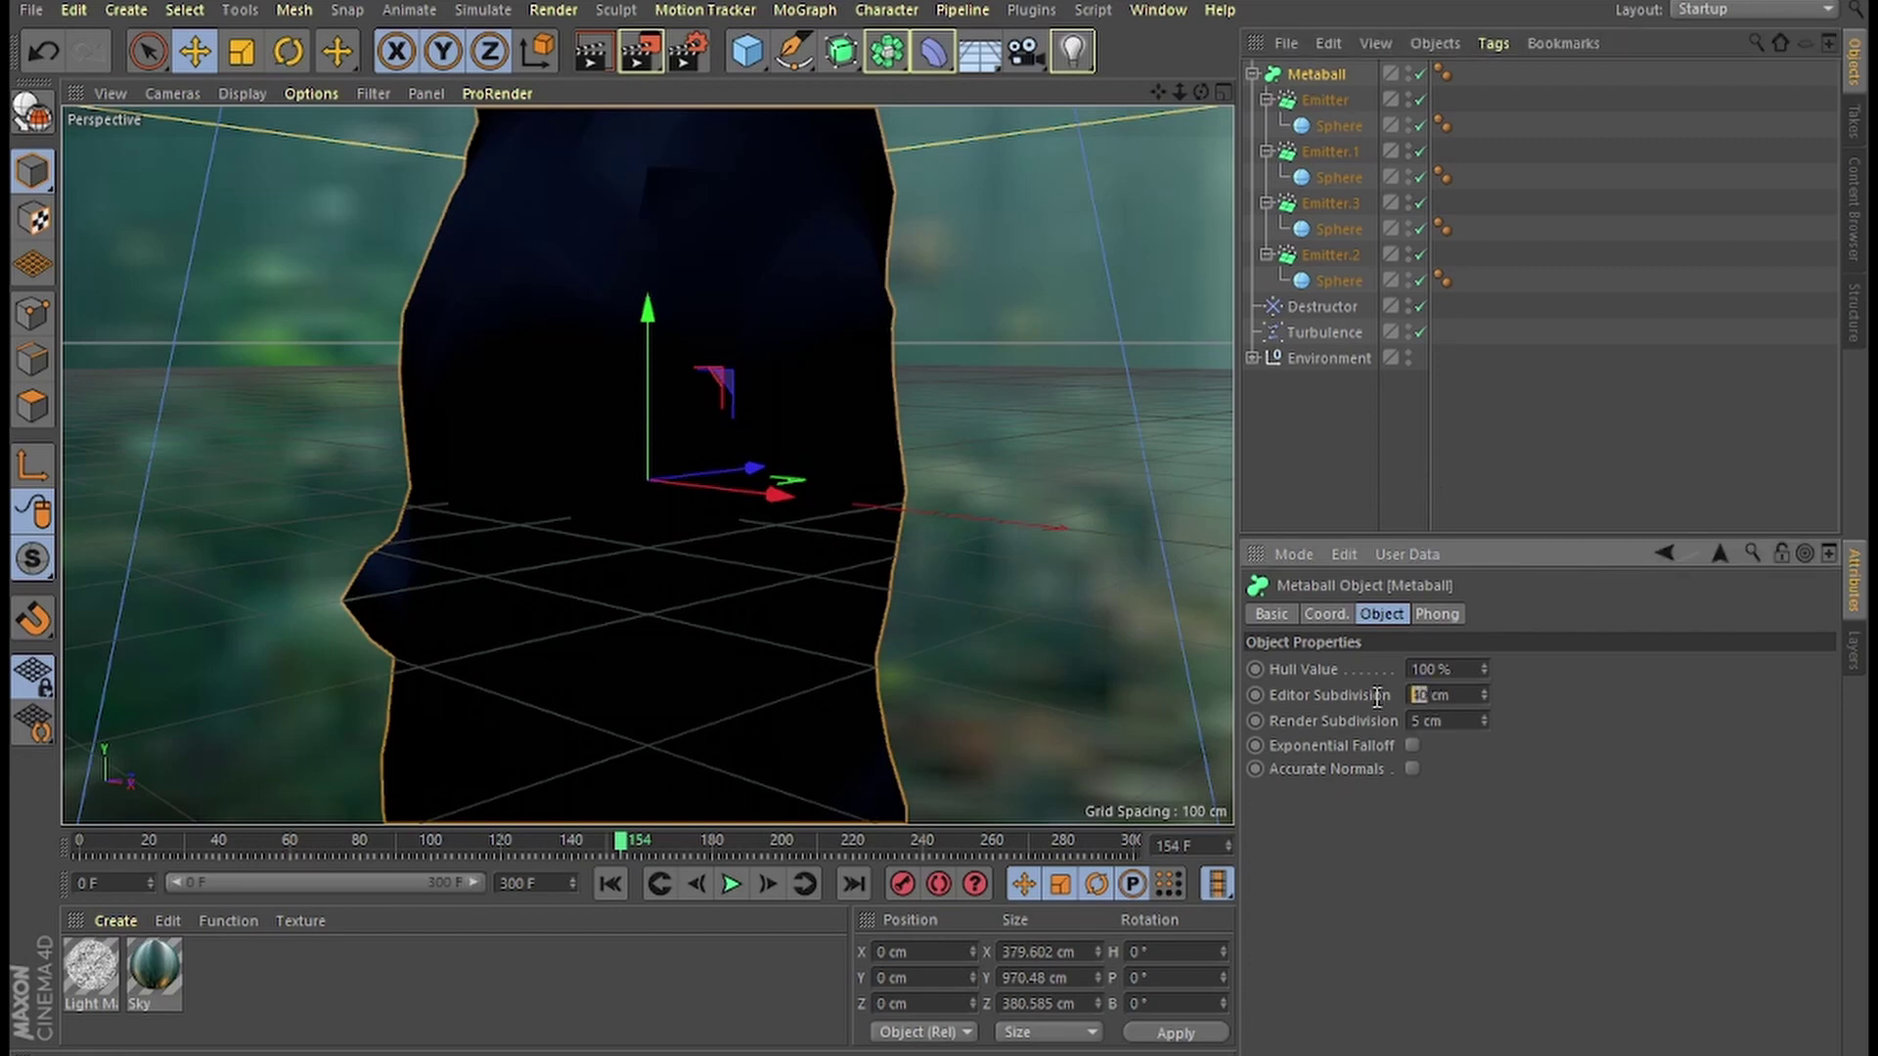
{"action": "type", "text": "5"}
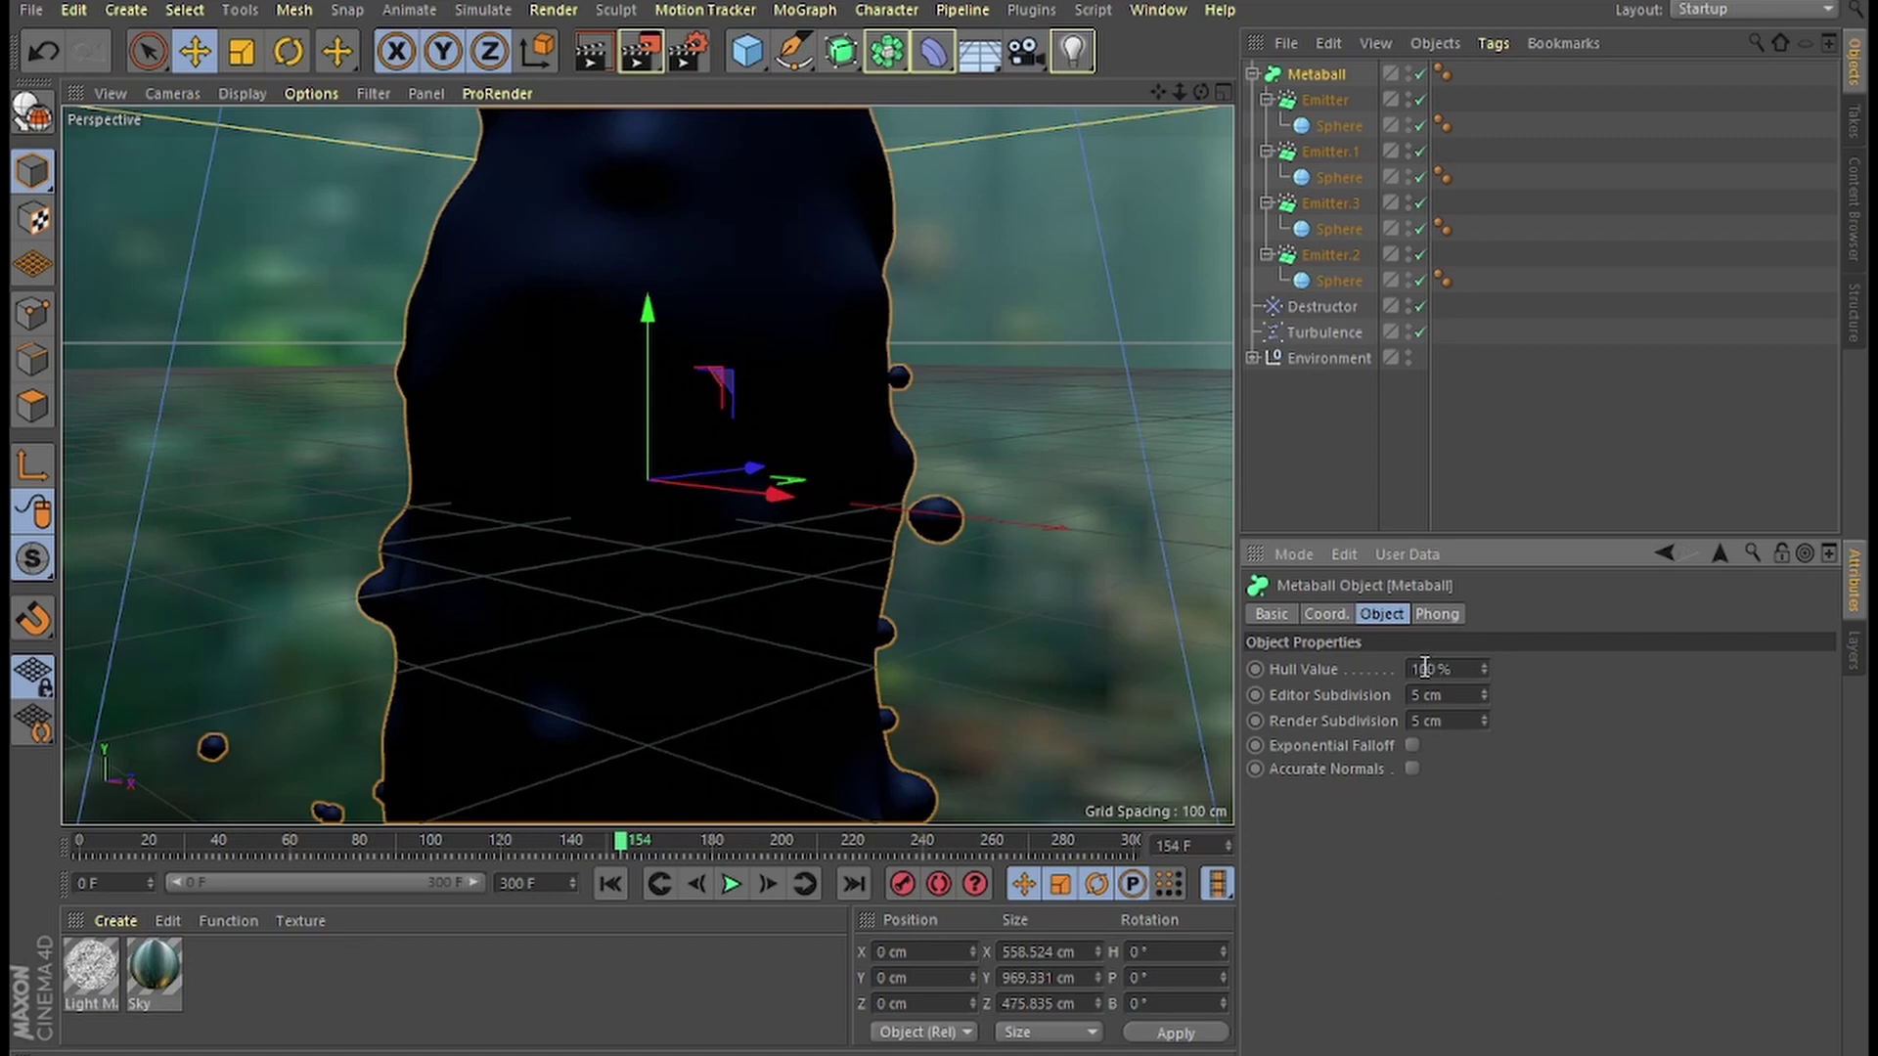
{"action": "left_click", "coordinate": [1418, 669]}
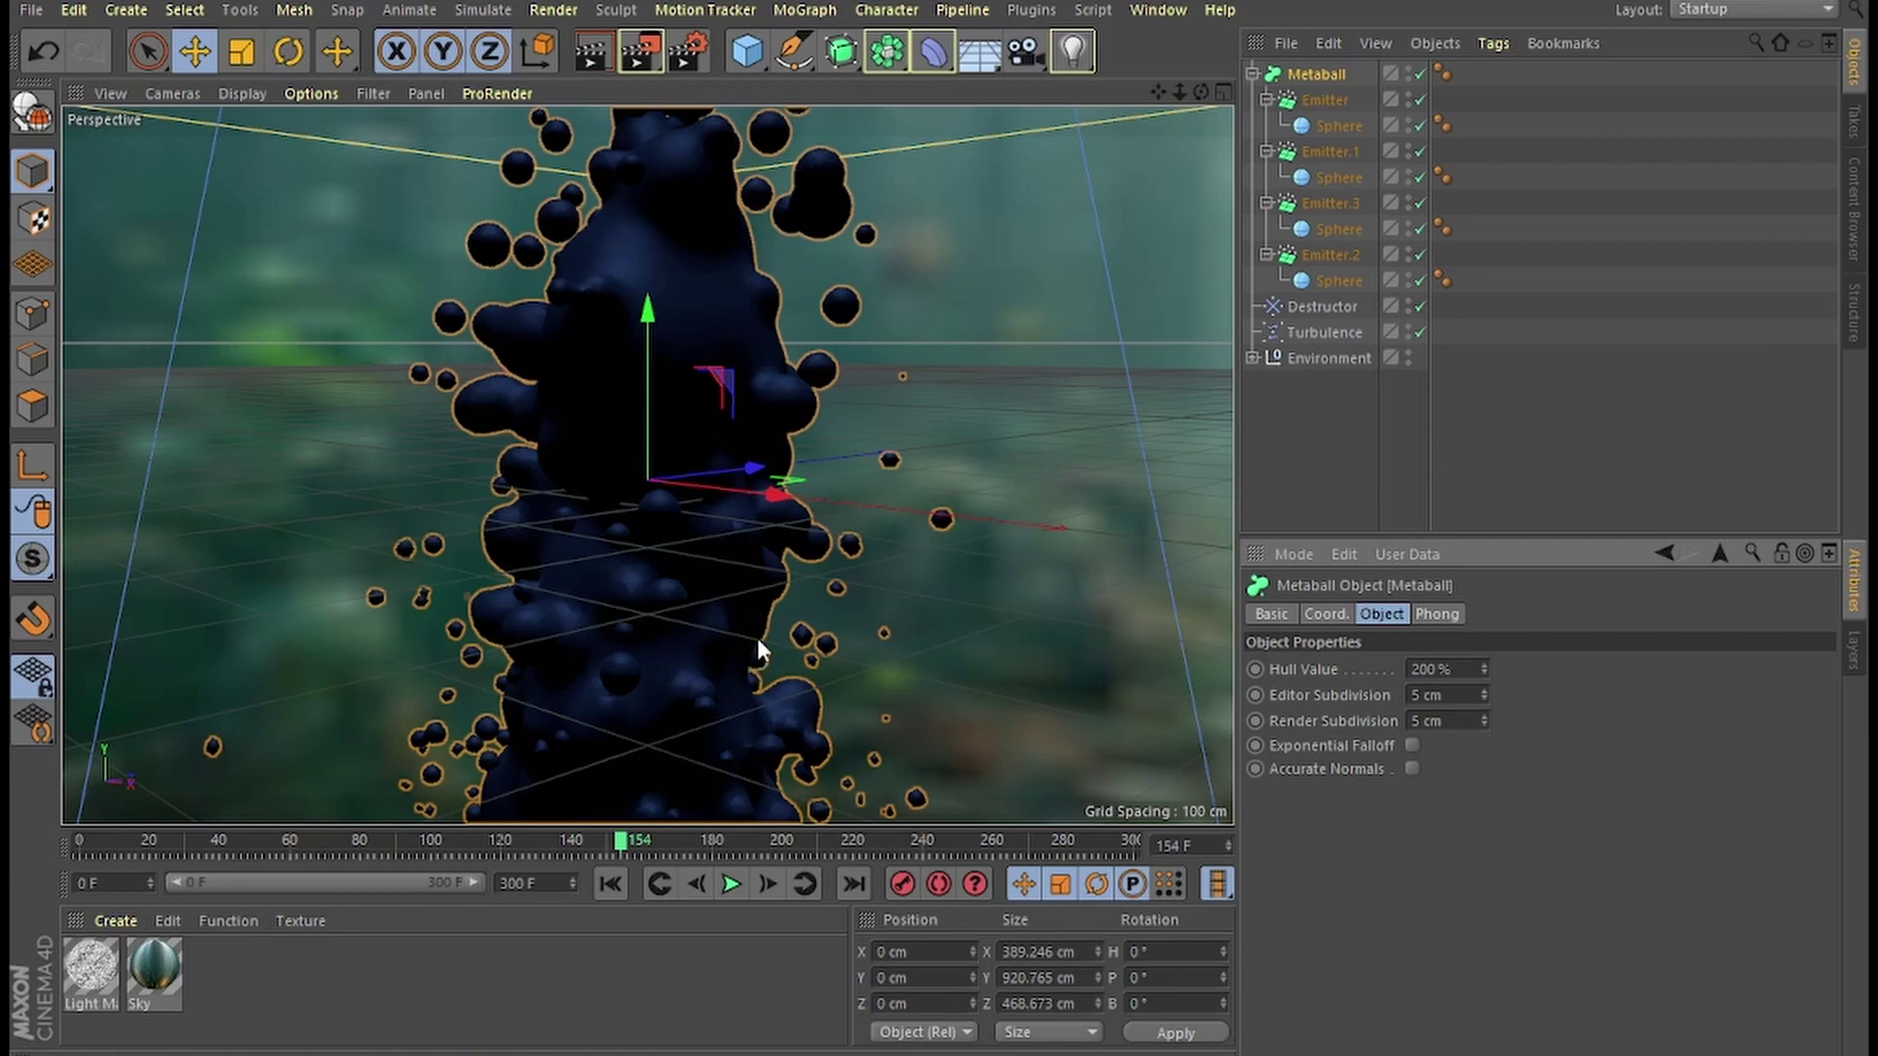
Scale the Metaball to 0.5 in X, Y and Z.
{"action": "left_click", "coordinate": [1340, 614]}
{"action": "left_click_drag", "start_coordinate": [1493, 673], "coordinate": [1333, 649]}
{"action": "type", "text": "0.5"}
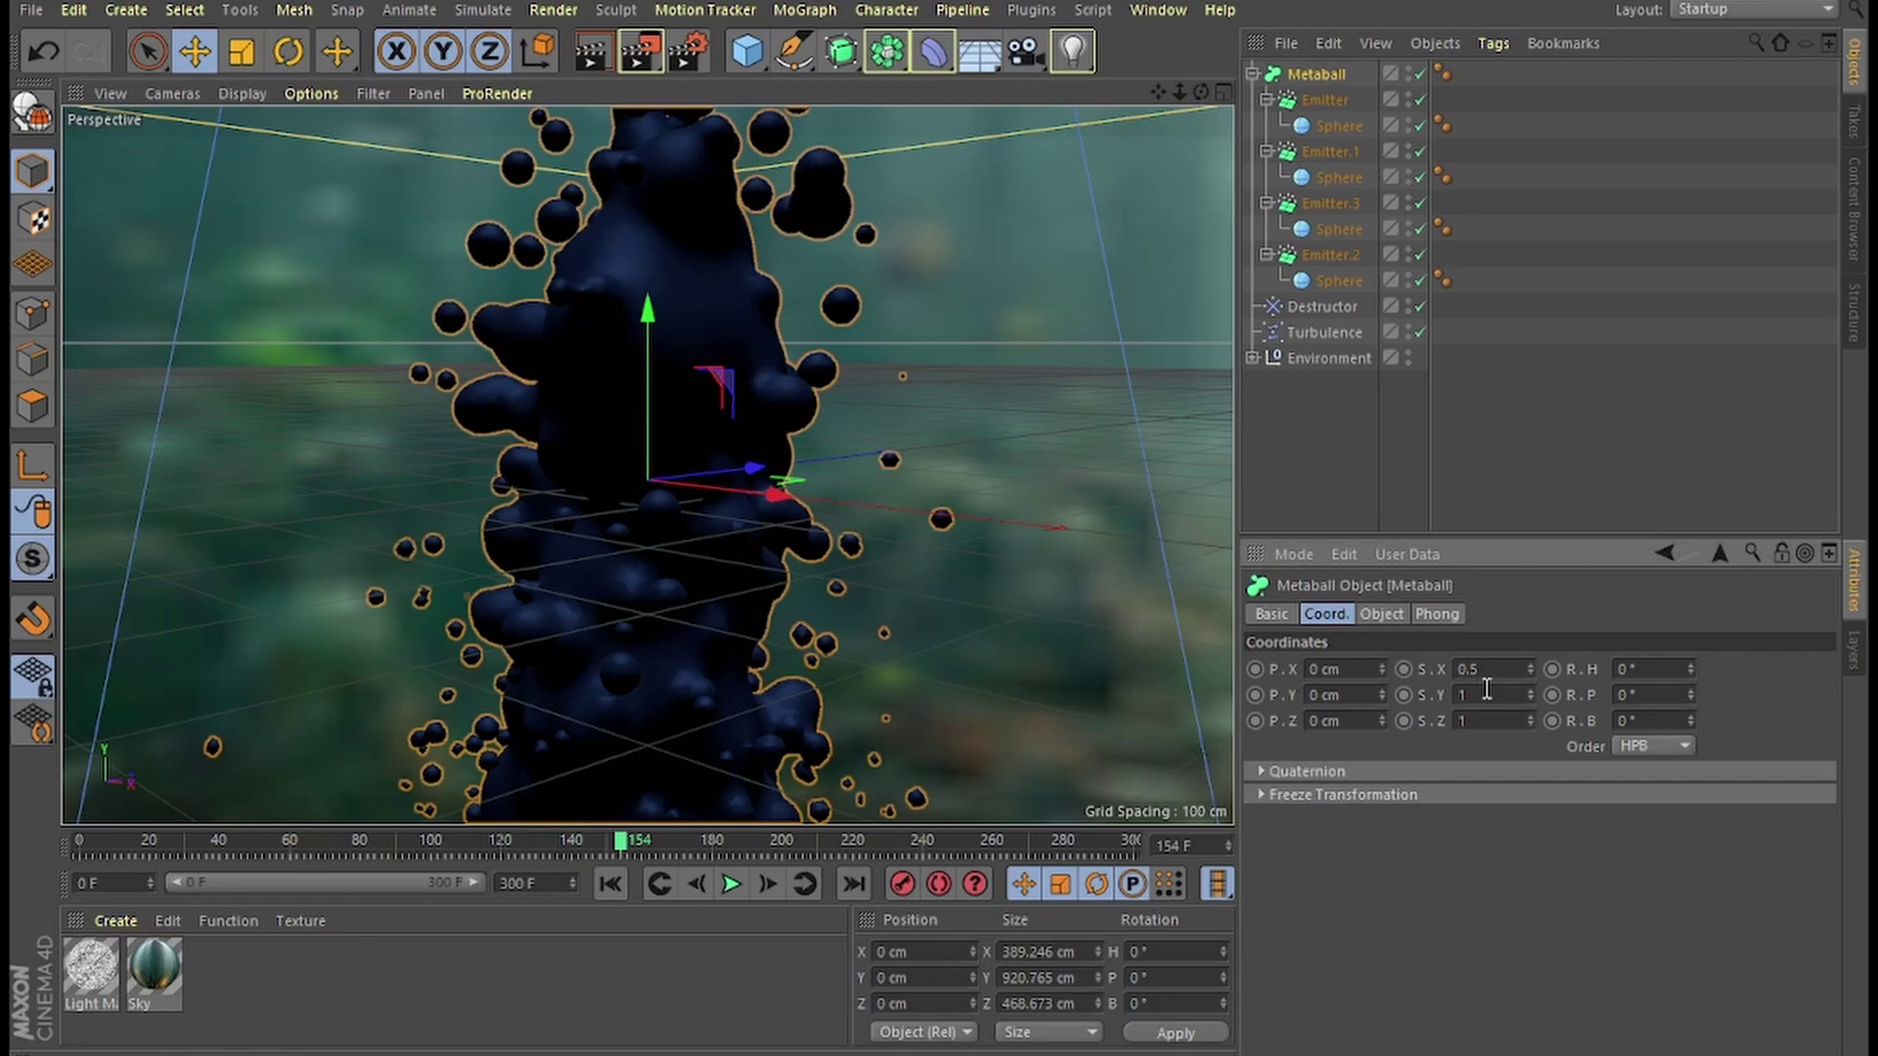
{"action": "left_click_drag", "start_coordinate": [1488, 694], "coordinate": [1439, 715]}
{"action": "type", "text": "0.50.5"}
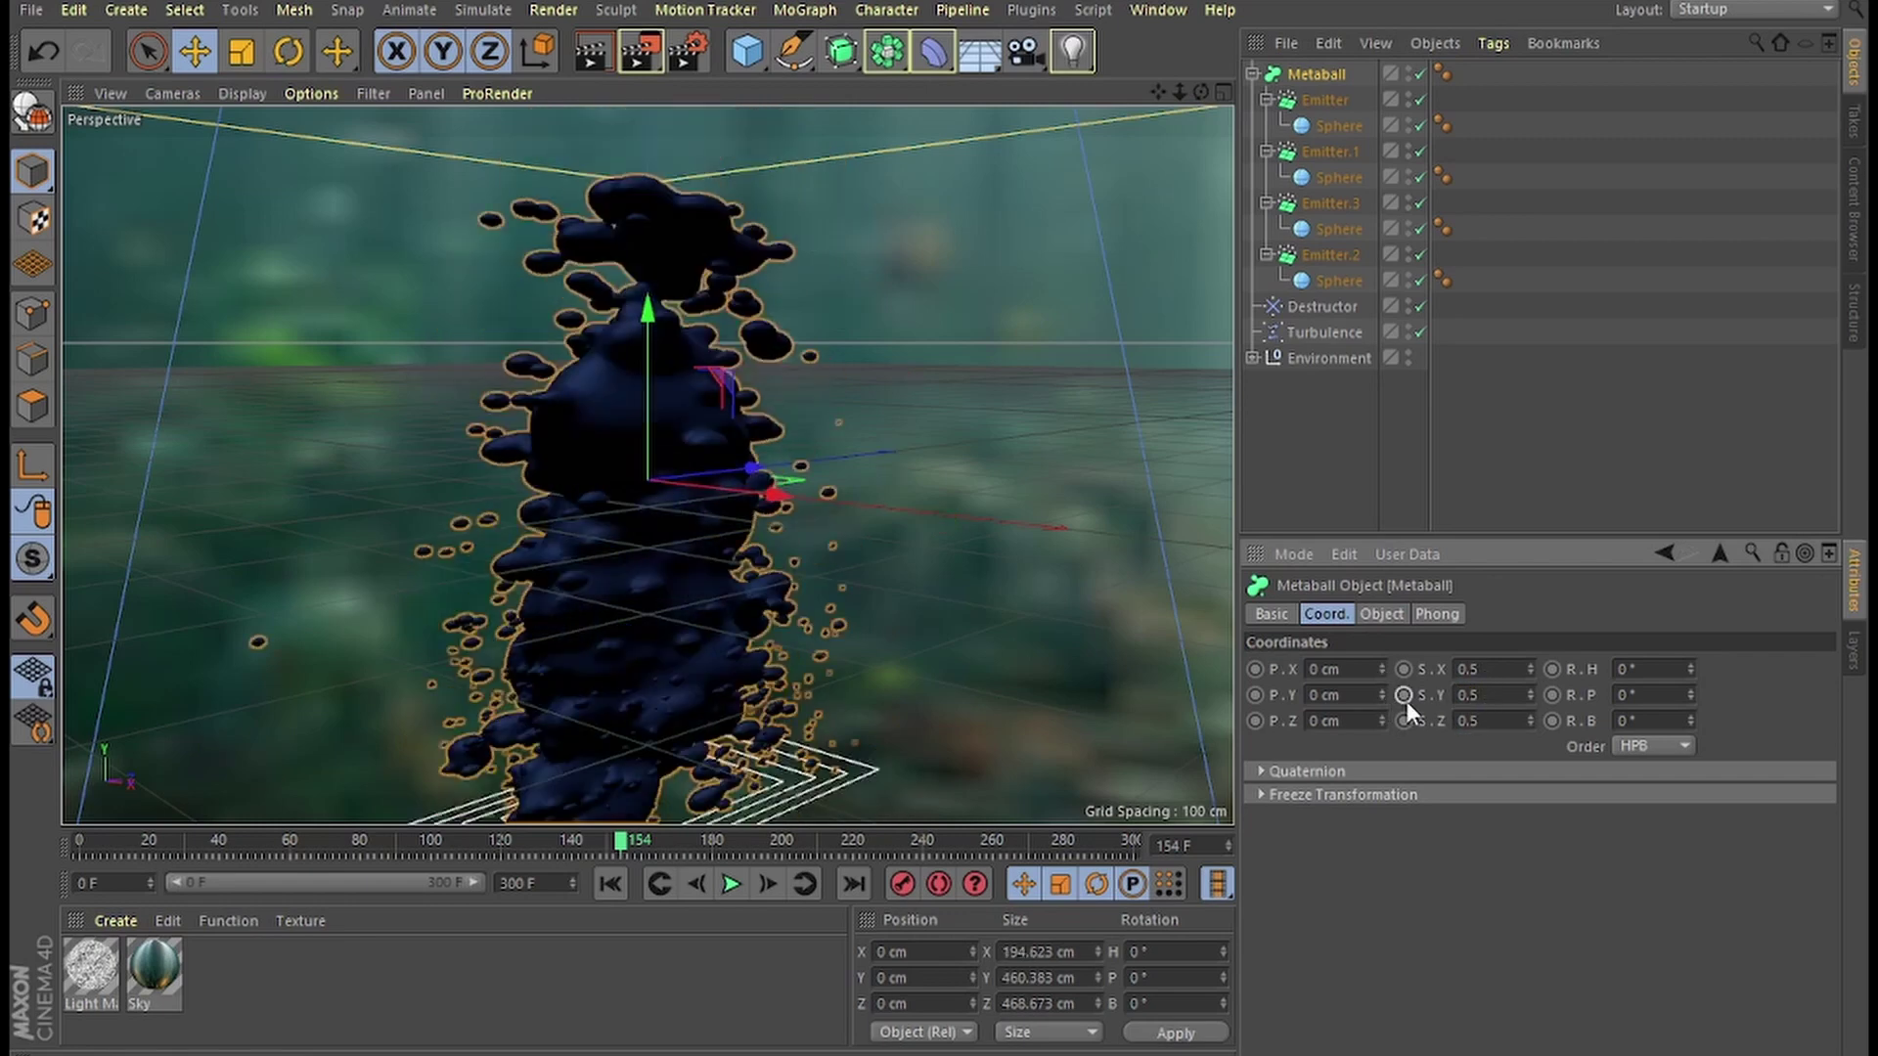
{"action": "key", "text": "Return"}
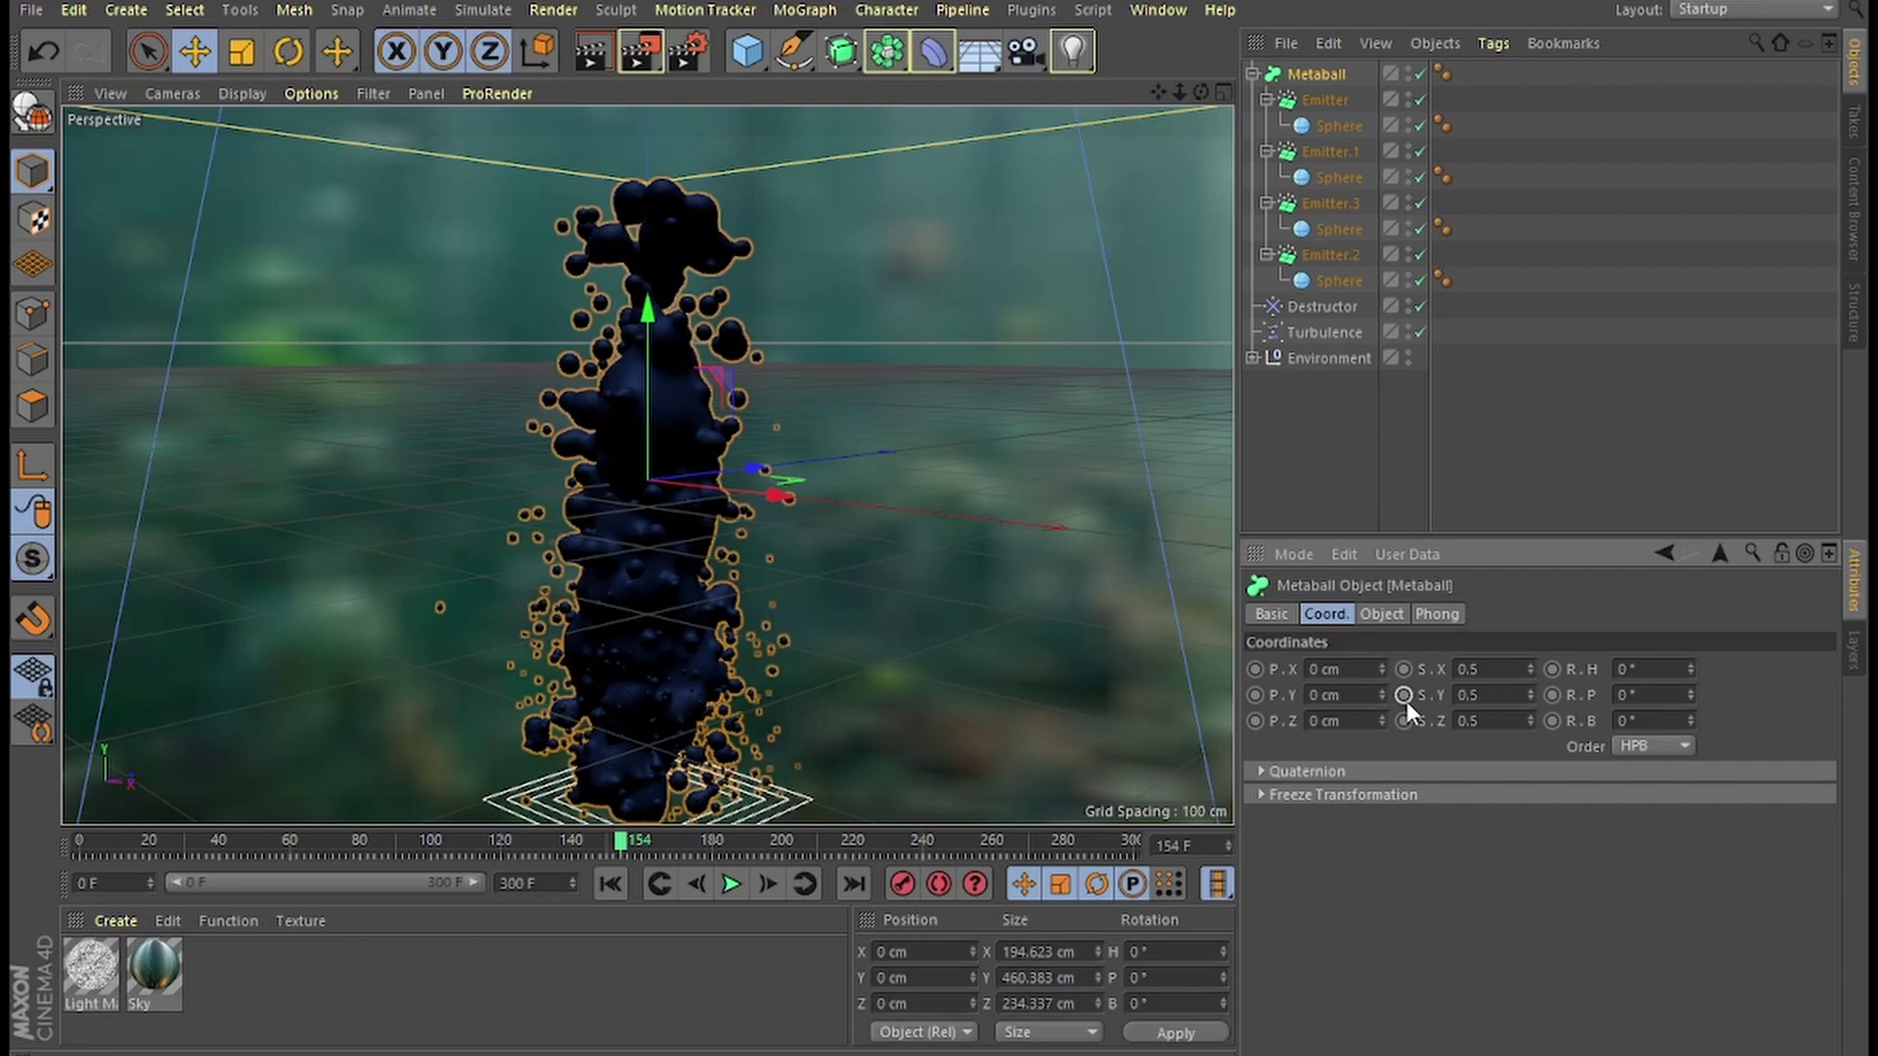
Replay the animation from the start to check the scaled Metaball bubbles, and stop it partway.
{"action": "left_click", "coordinate": [609, 885]}
{"action": "left_click", "coordinate": [733, 885]}
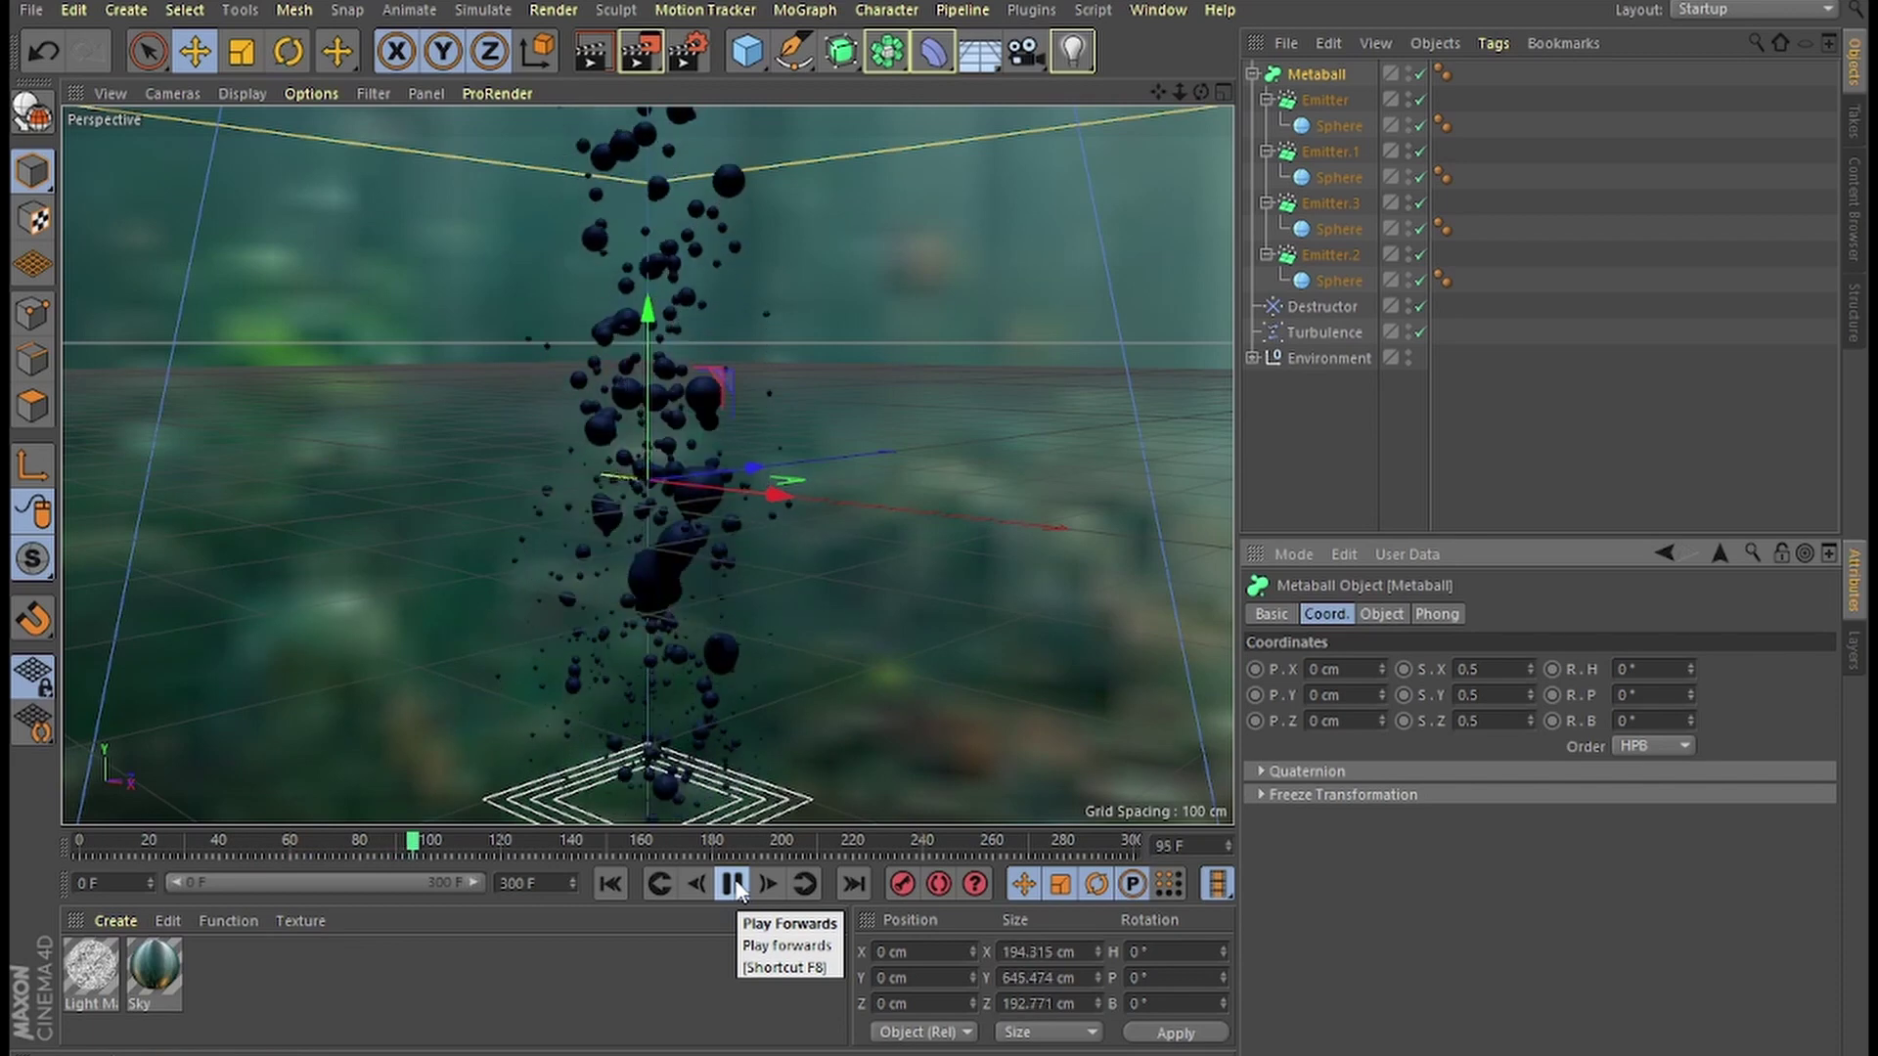
{"action": "left_click", "coordinate": [734, 884]}
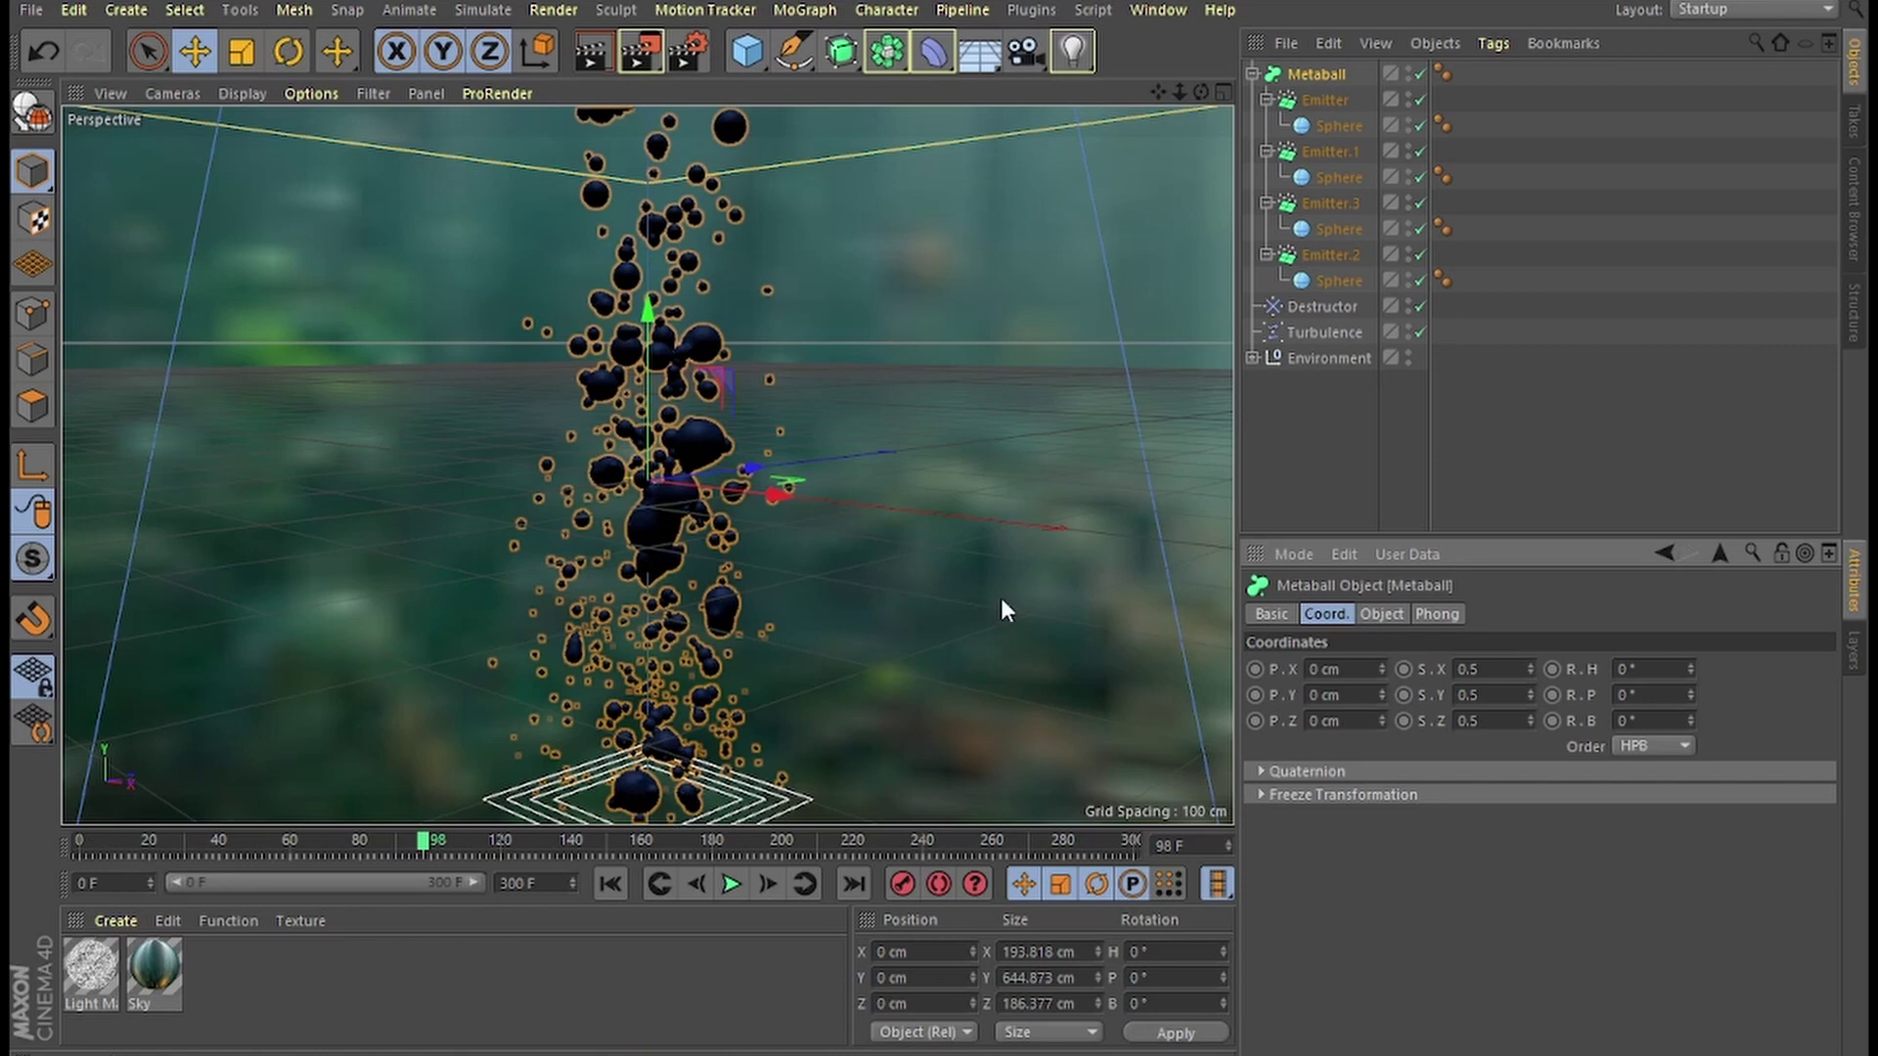
Set the Y position of each of the four emitters inside the Metaball to 0 cm.
{"action": "left_click", "coordinate": [1328, 256]}
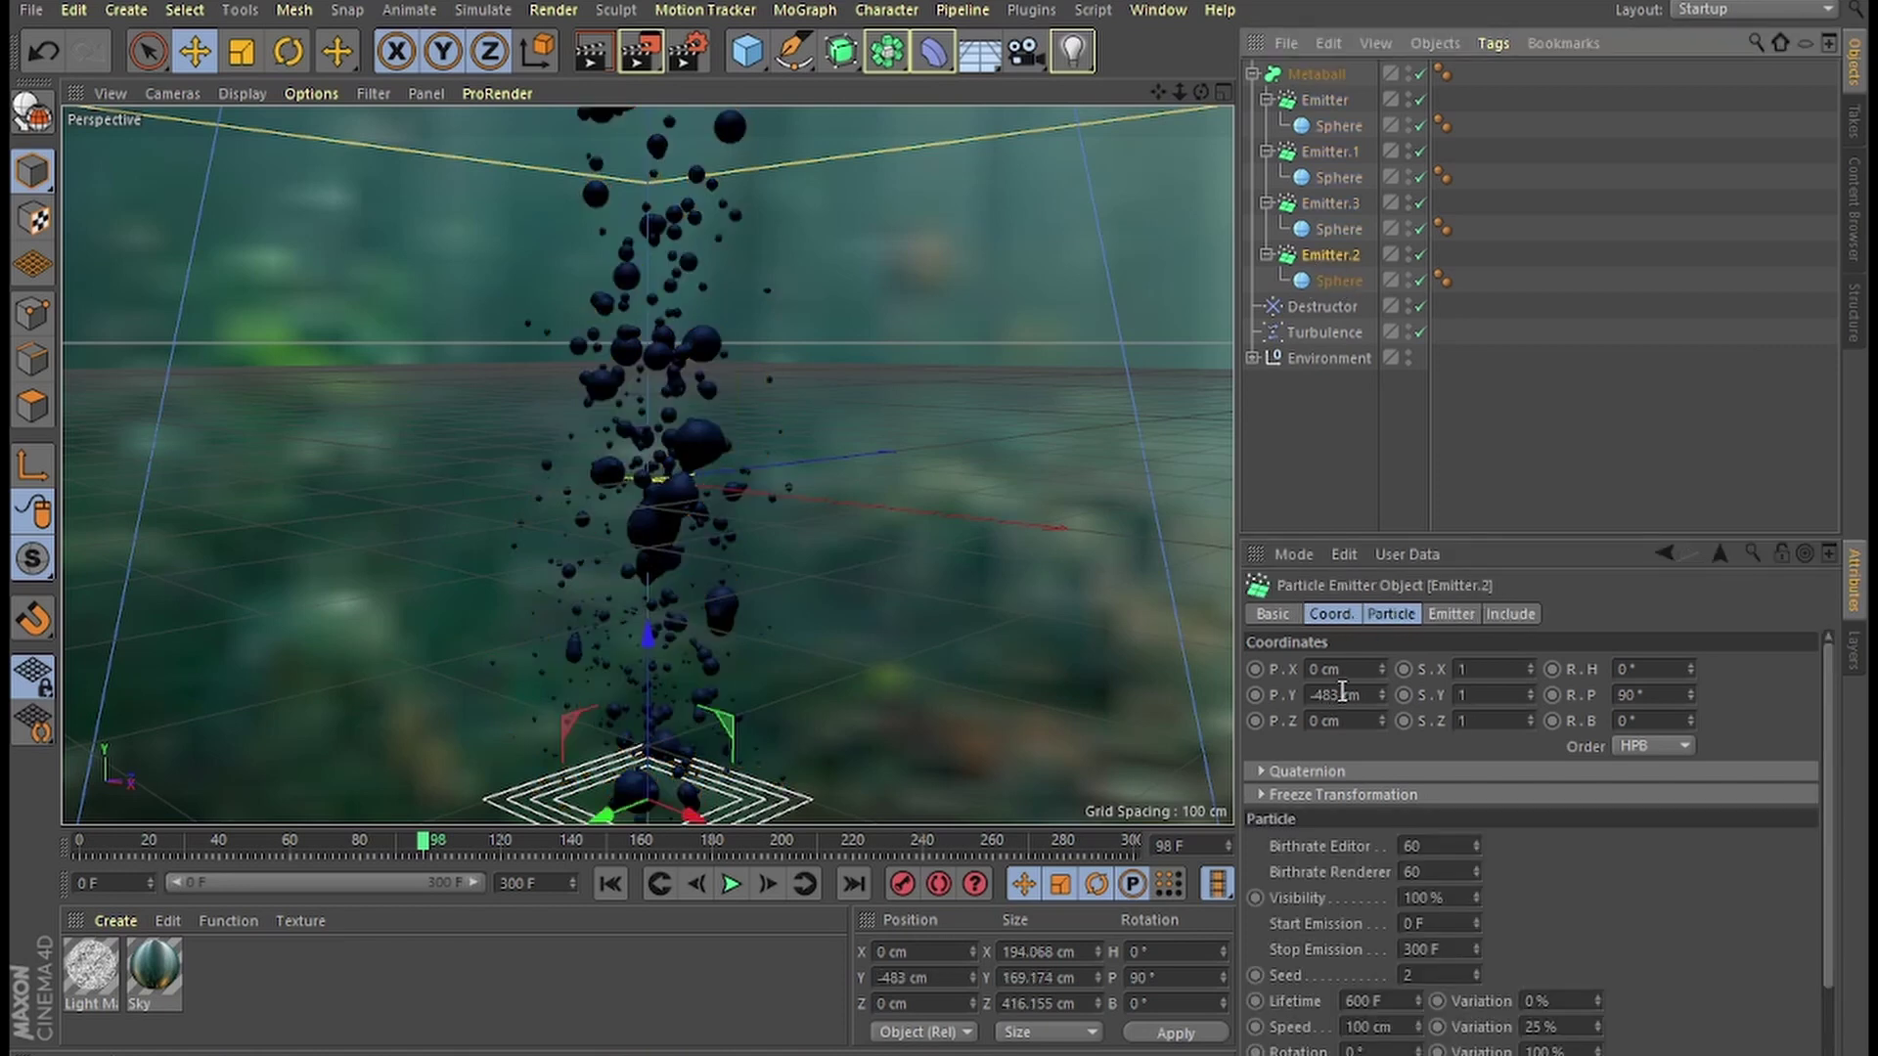
{"action": "left_click", "coordinate": [1330, 204]}
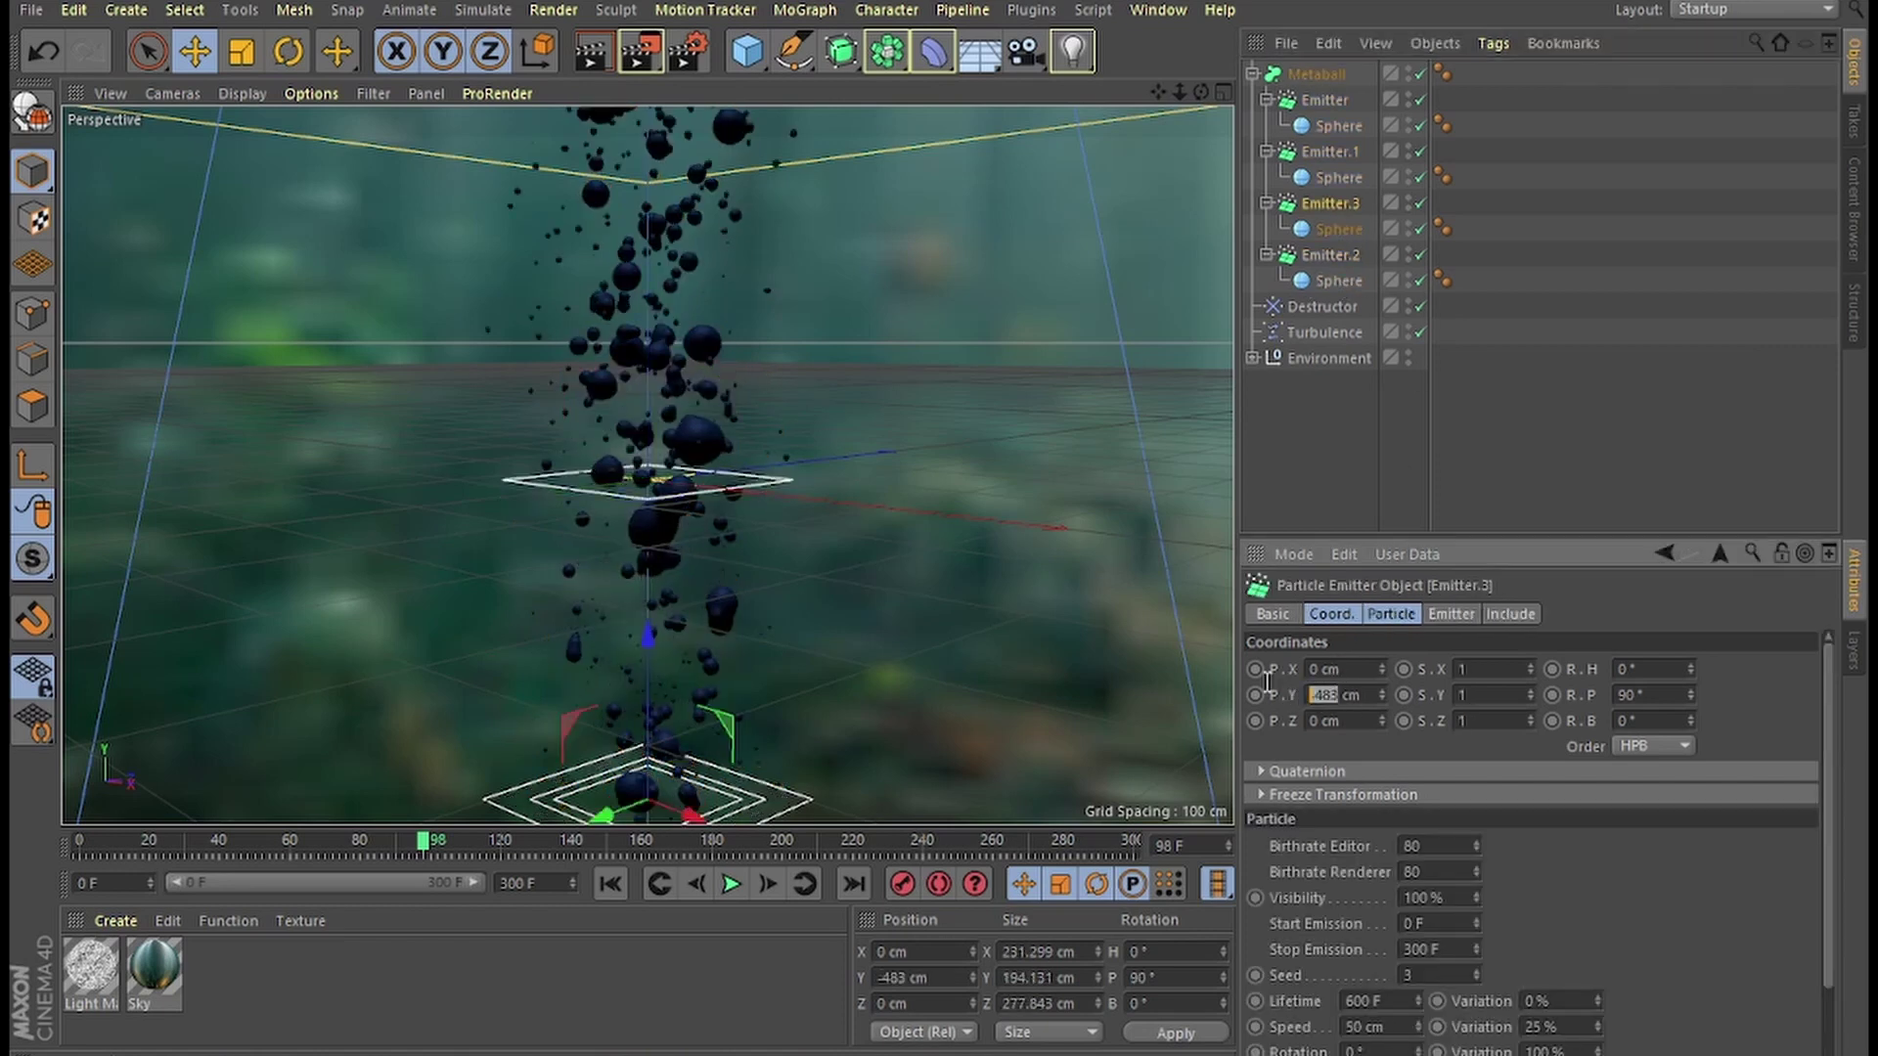
{"action": "left_click", "coordinate": [1330, 156]}
{"action": "left_click_drag", "start_coordinate": [1335, 693], "coordinate": [1201, 669]}
{"action": "type", "text": "0"}
{"action": "left_click", "coordinate": [1322, 104]}
{"action": "type", "text": "0"}
{"action": "key", "text": "Return"}
Move the Metaball to a Y position of -483 cm.
{"action": "left_click", "coordinate": [1334, 72]}
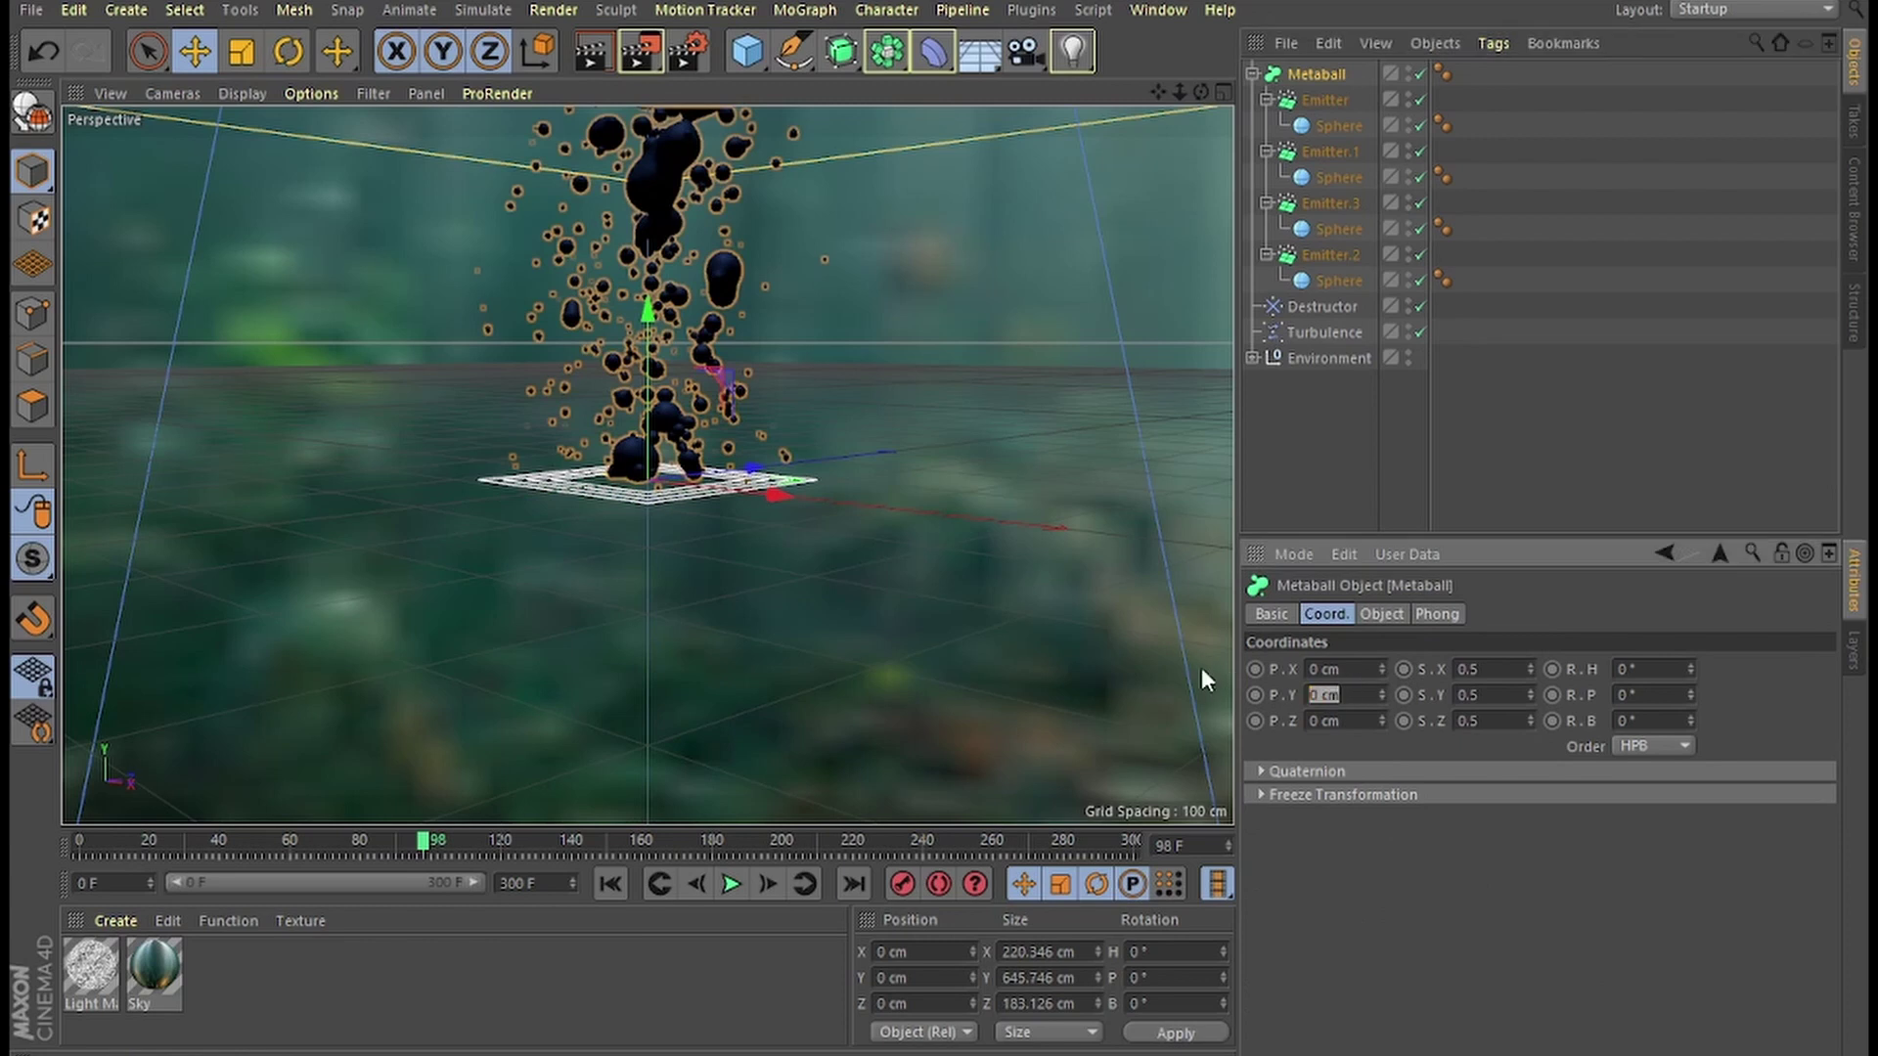
{"action": "type", "text": "-483"}
{"action": "key", "text": "Return"}
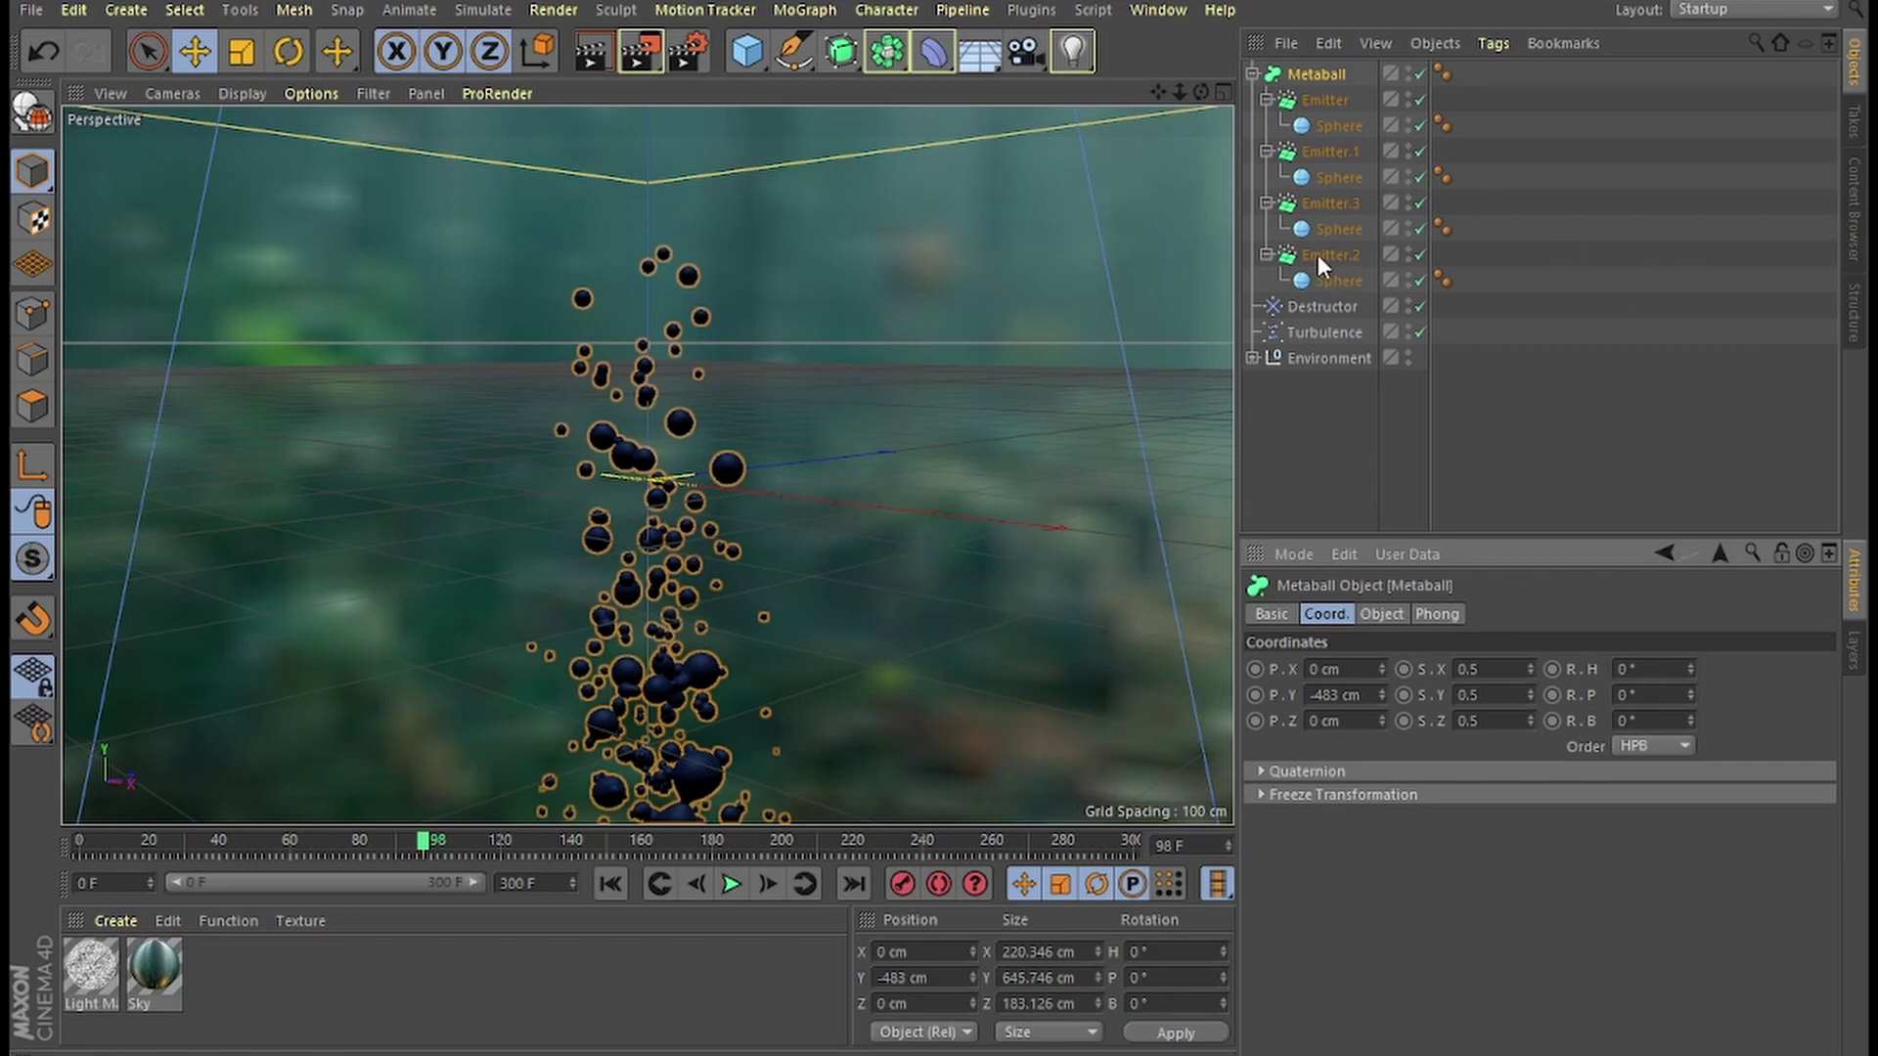
Copy Emitter.3 with its sphere to the top level outside the Metaball, and collapse the Metaball's hierarchy.
{"action": "left_click", "coordinate": [1342, 208]}
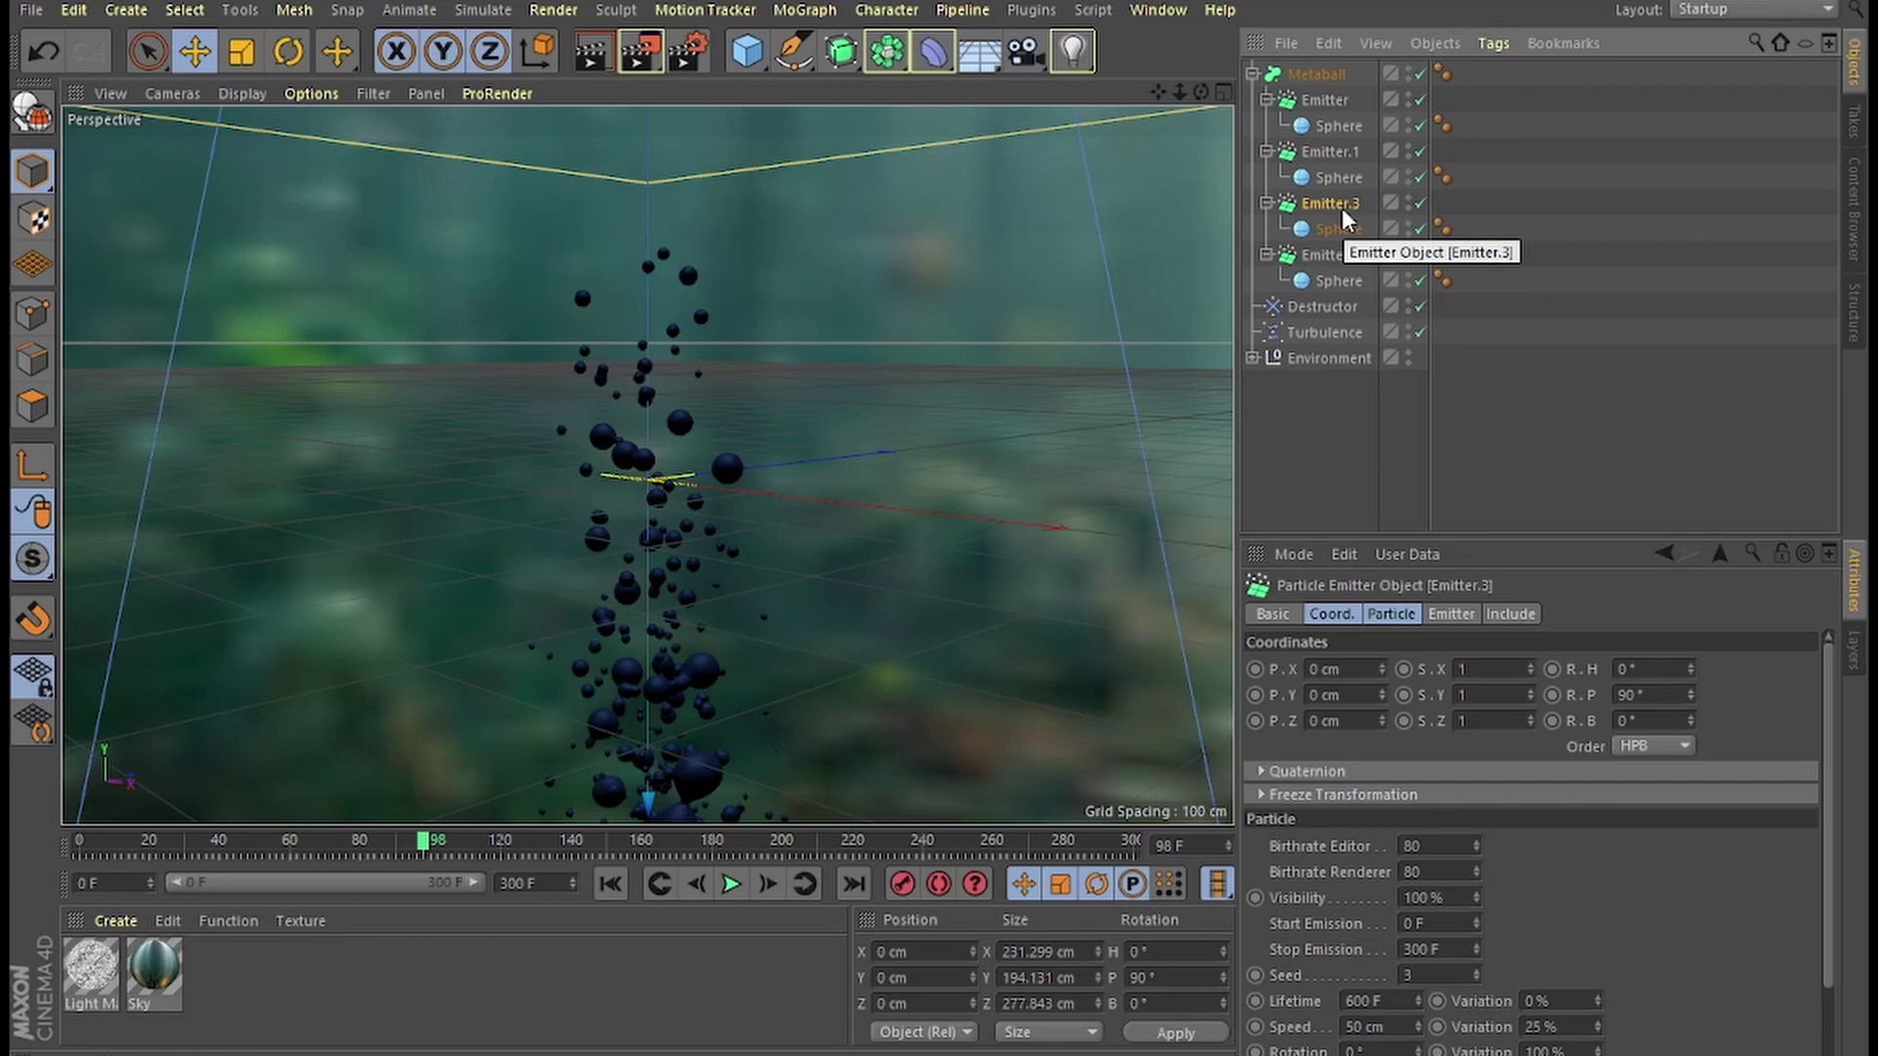
{"action": "key", "text": "ctrl+c"}
{"action": "key", "text": "ctrl+v"}
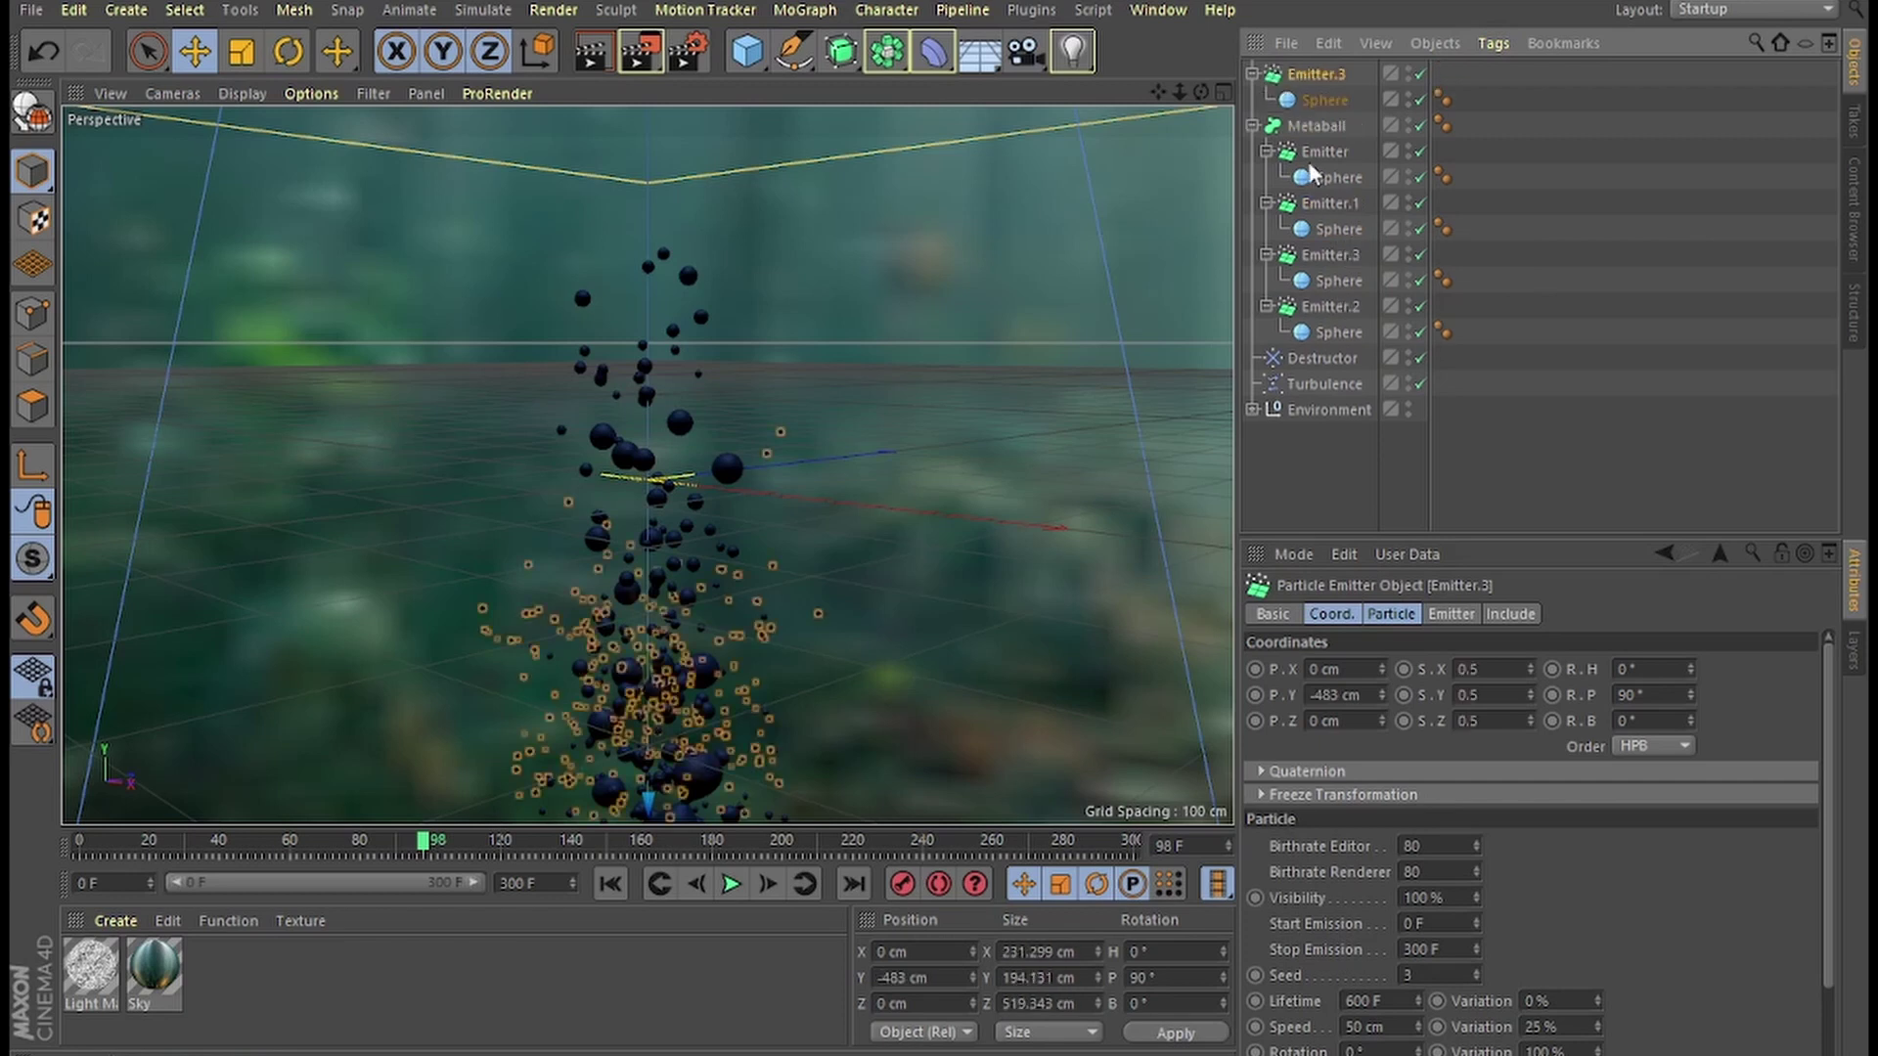
{"action": "left_click", "coordinate": [1252, 125]}
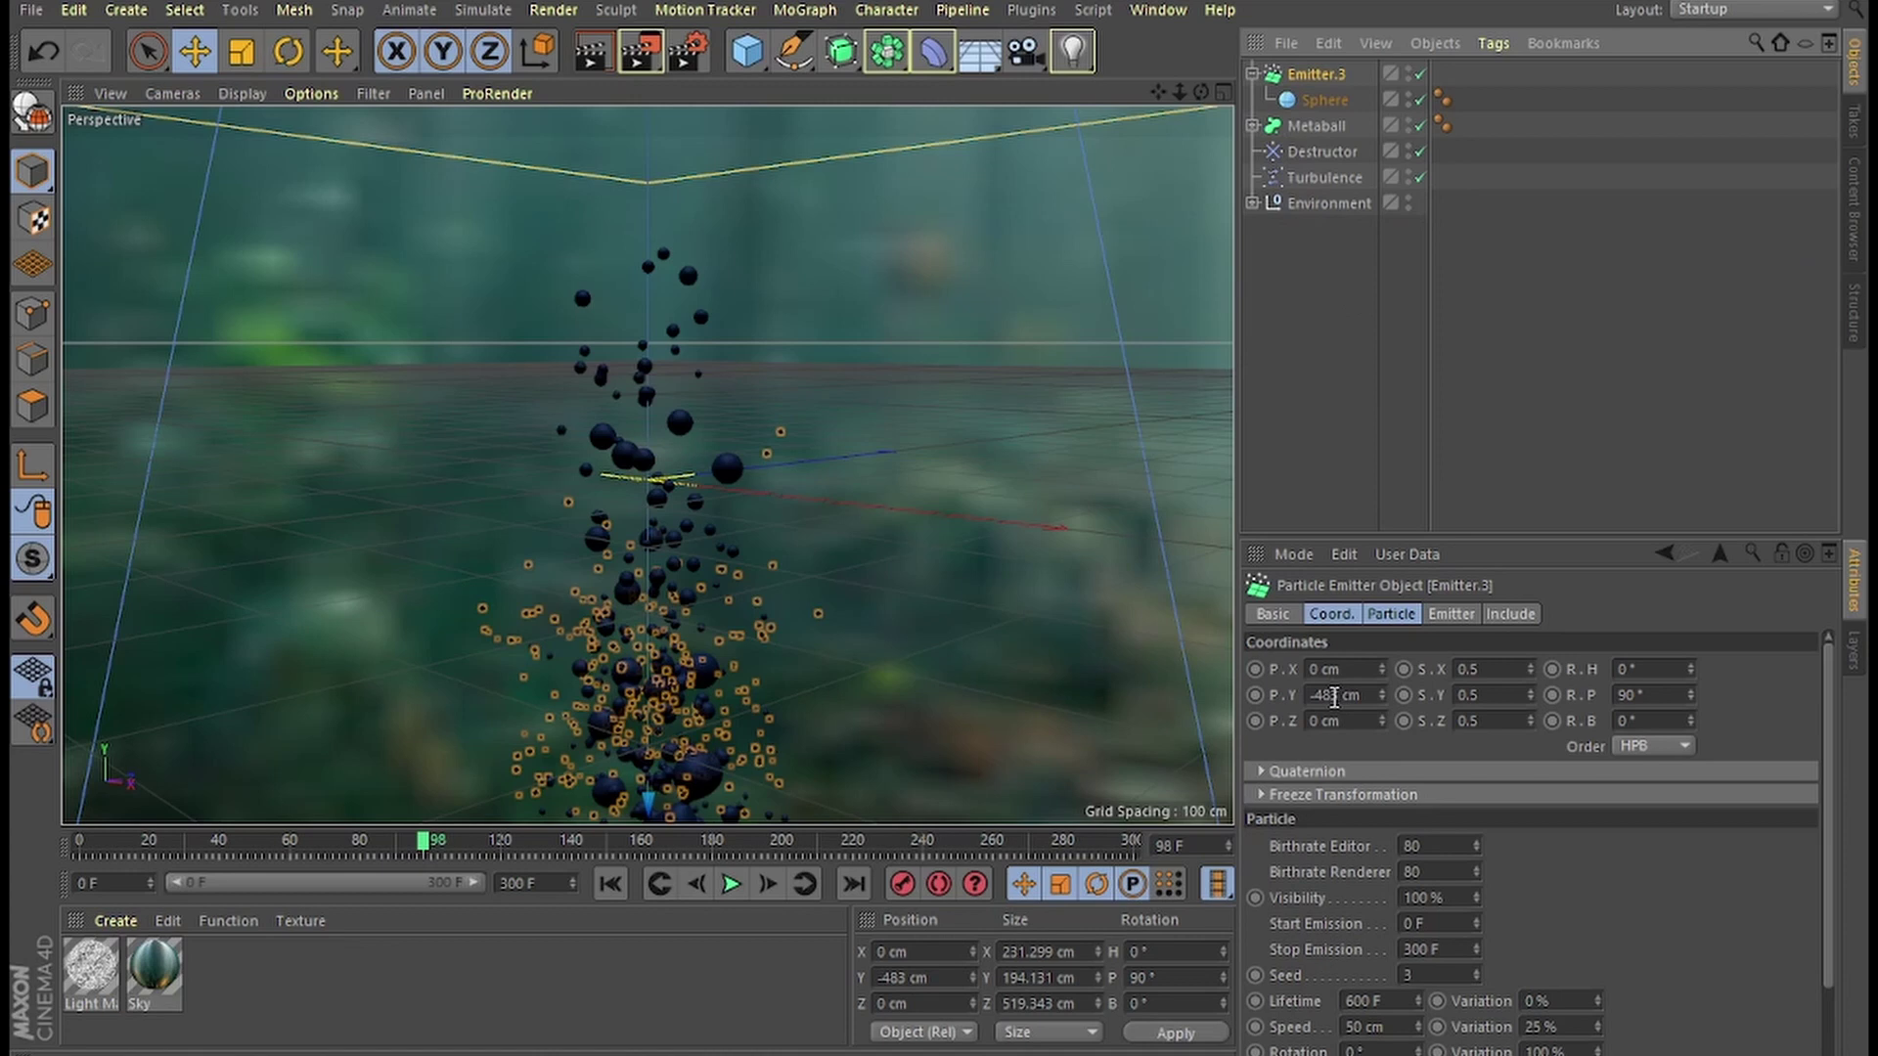
Set Emitter.3's editor and renderer birthrates to 2000, and return the animation to the first frame.
{"action": "left_click", "coordinate": [1464, 616]}
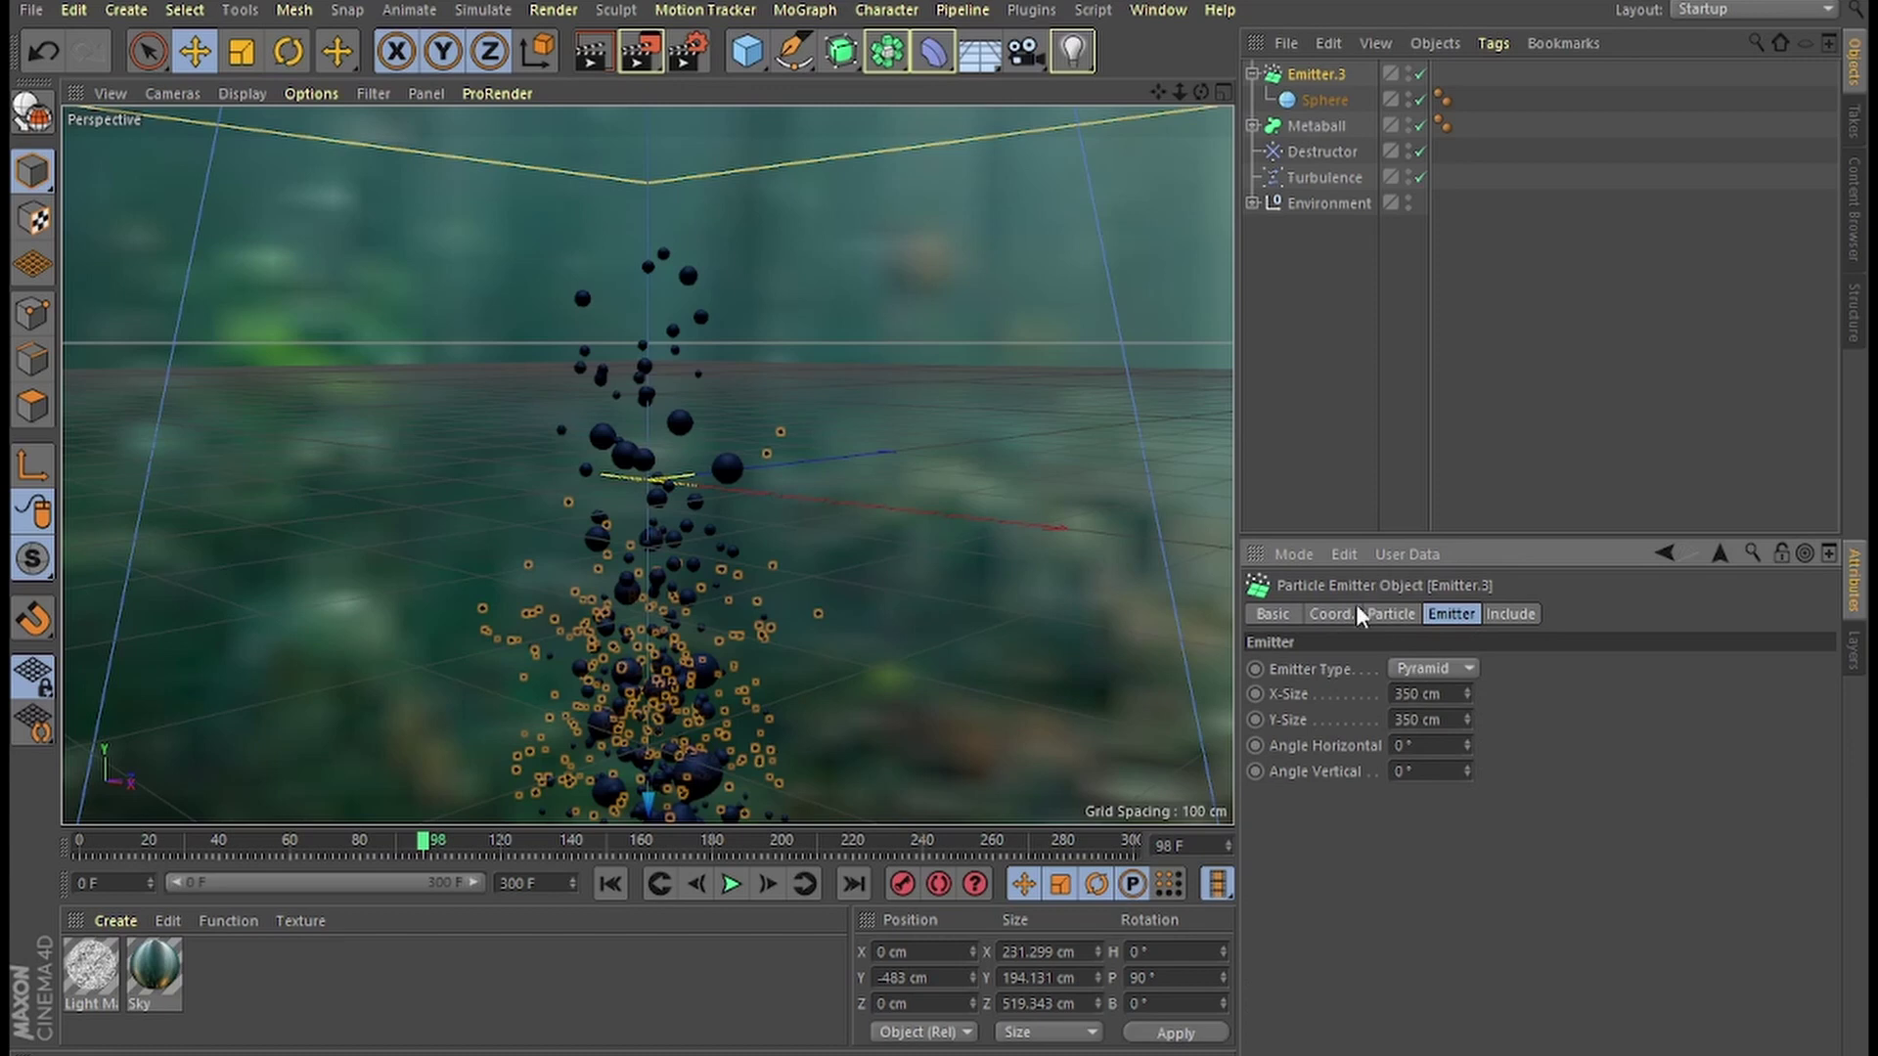
{"action": "left_click", "coordinate": [1394, 618]}
{"action": "left_click_drag", "start_coordinate": [1428, 673], "coordinate": [1339, 656]}
{"action": "type", "text": "2000"}
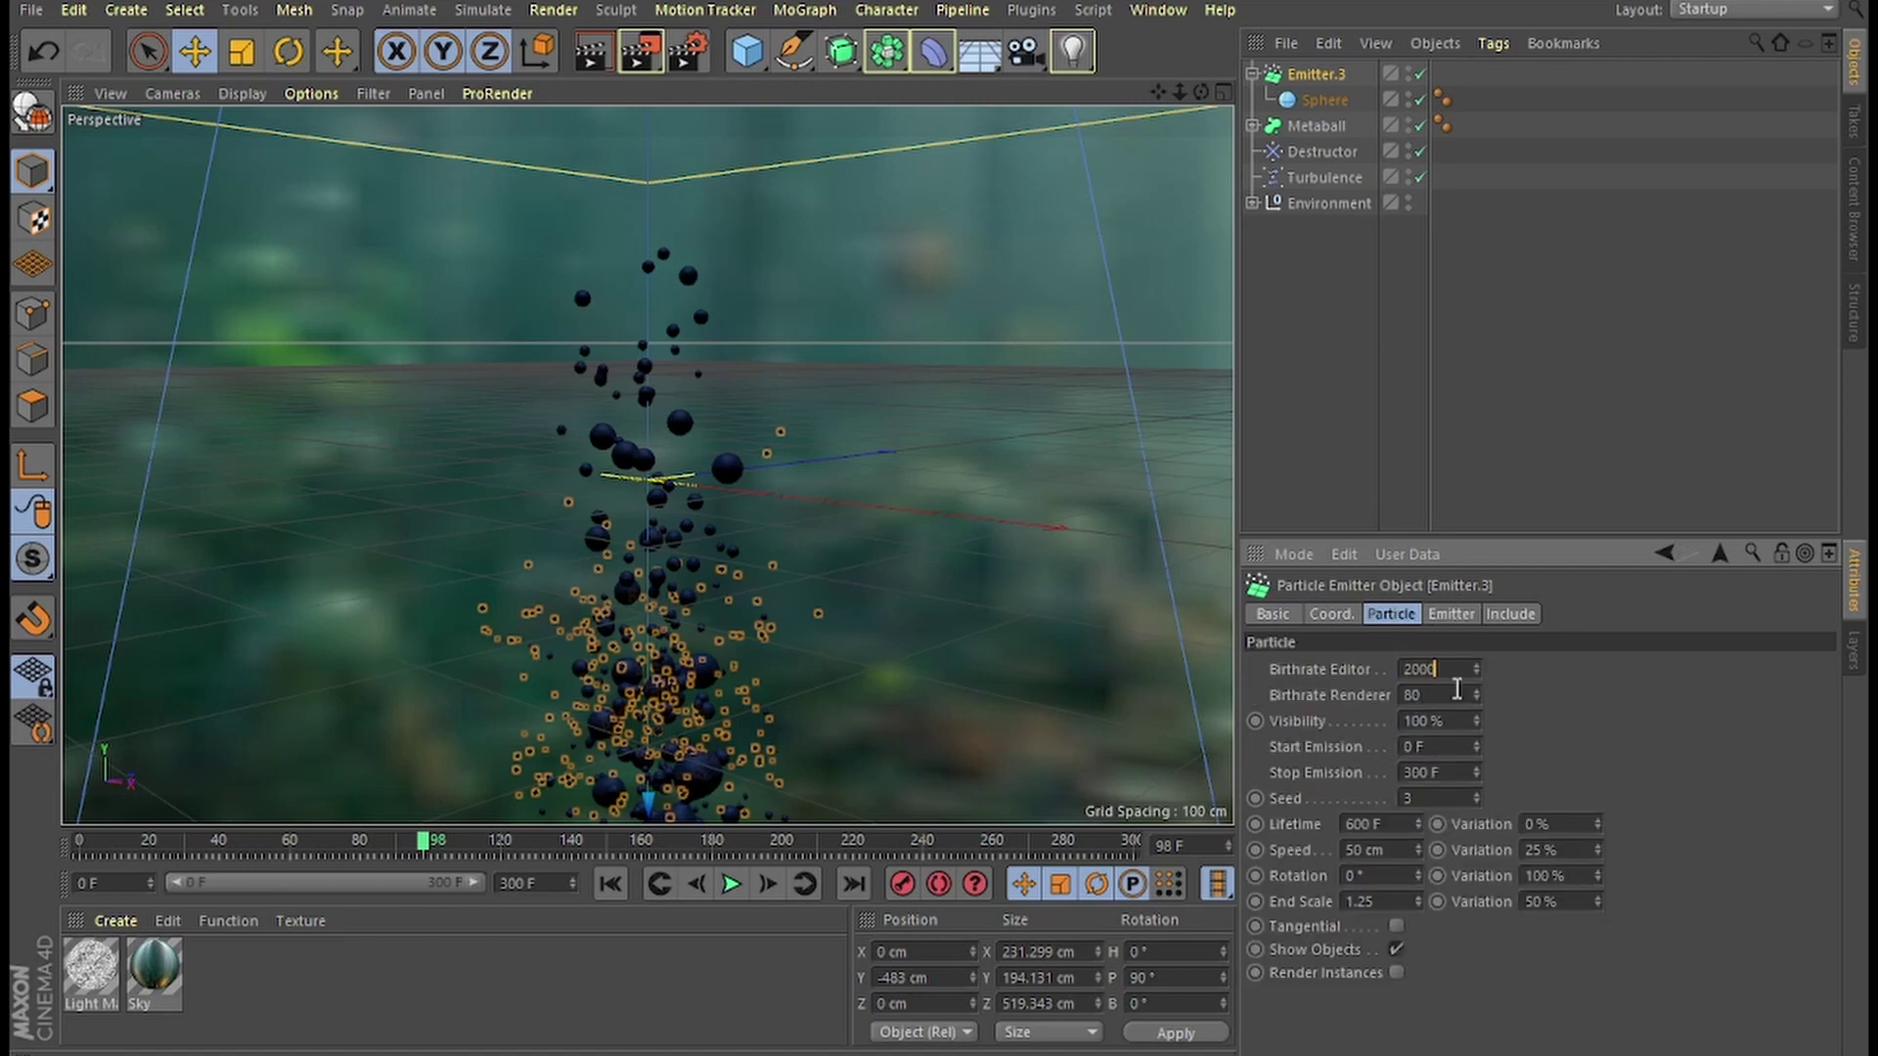
{"action": "key", "text": "Tab"}
{"action": "type", "text": "2000"}
{"action": "left_click", "coordinate": [610, 886]}
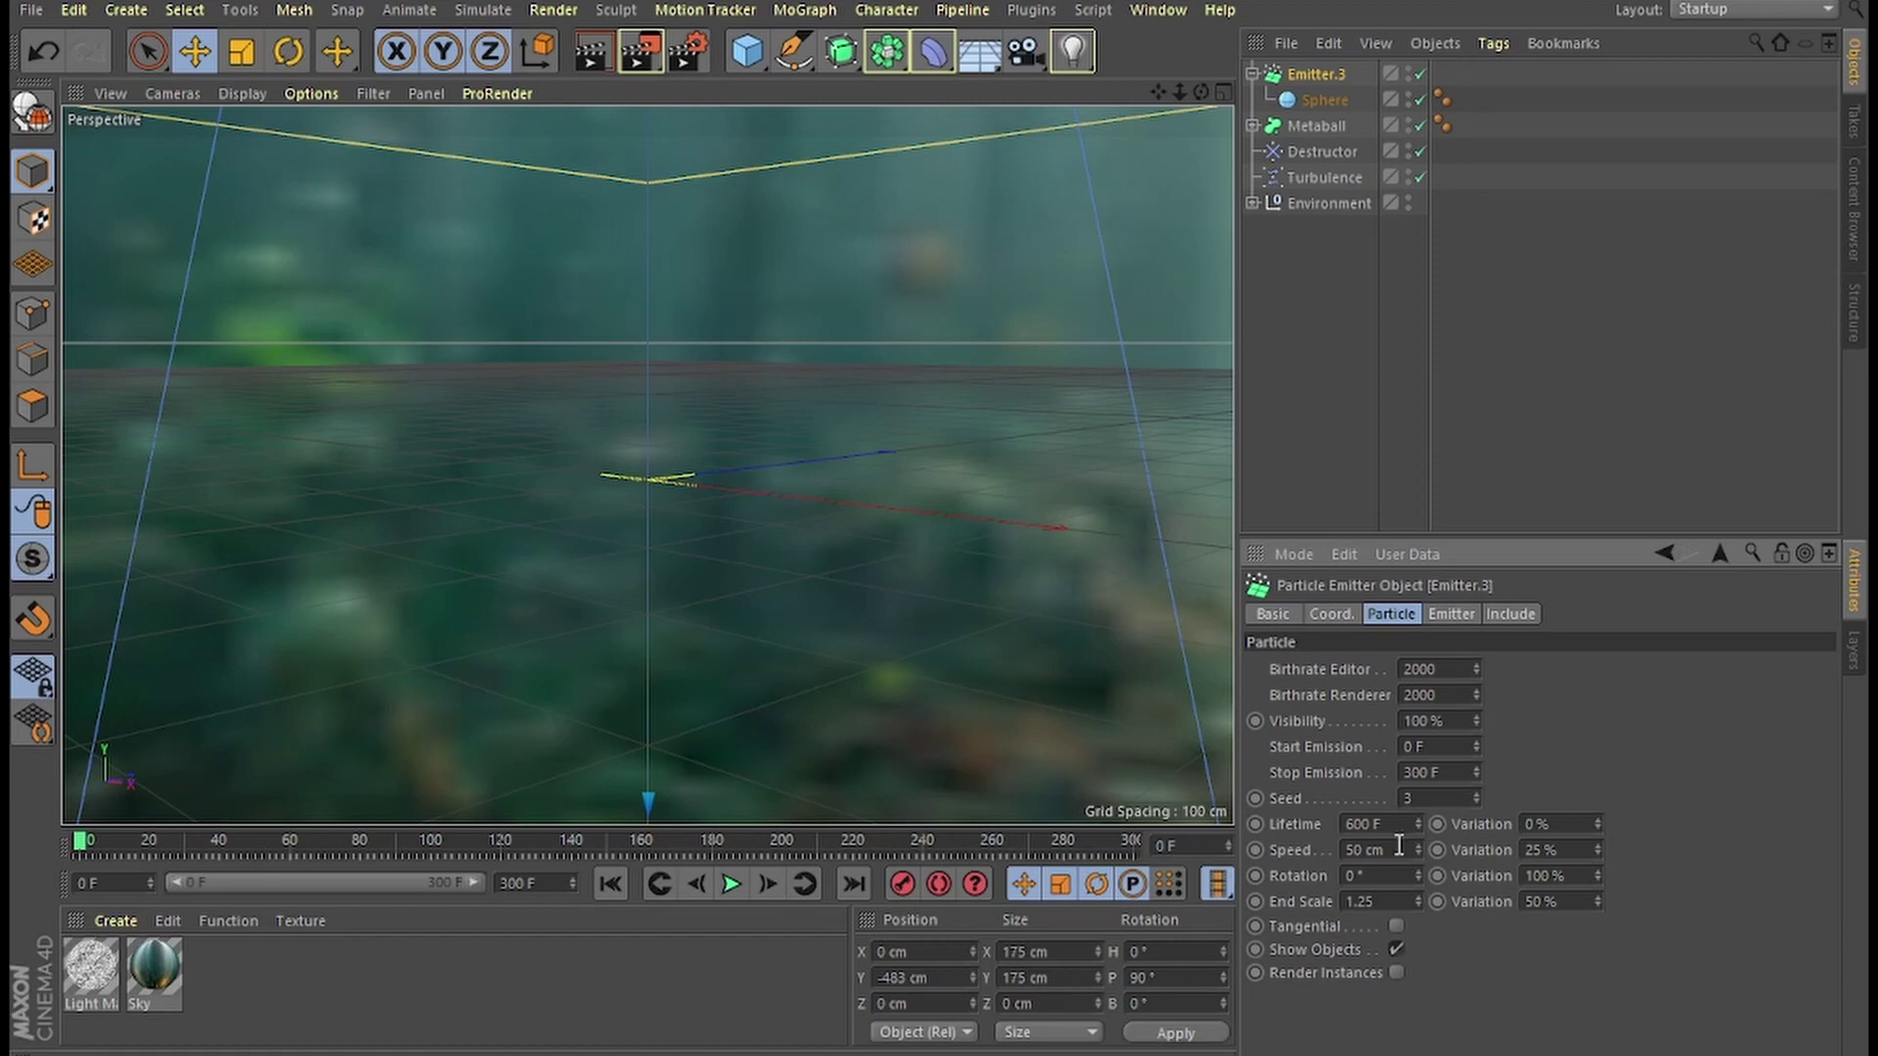
Set Emitter.3's speed to 75 cm and end scale to 2, change its seed, and enable Render Instances.
{"action": "left_click_drag", "start_coordinate": [1399, 848], "coordinate": [1308, 839]}
{"action": "type", "text": "75"}
{"action": "left_click", "coordinate": [1477, 795]}
{"action": "left_click_drag", "start_coordinate": [1413, 900], "coordinate": [1330, 881]}
{"action": "type", "text": "2"}
{"action": "key", "text": "Return"}
{"action": "left_click", "coordinate": [1398, 972]}
Set the radius of Emitter.3's sphere to 1 cm and its segments to 12.
{"action": "left_click", "coordinate": [1310, 106]}
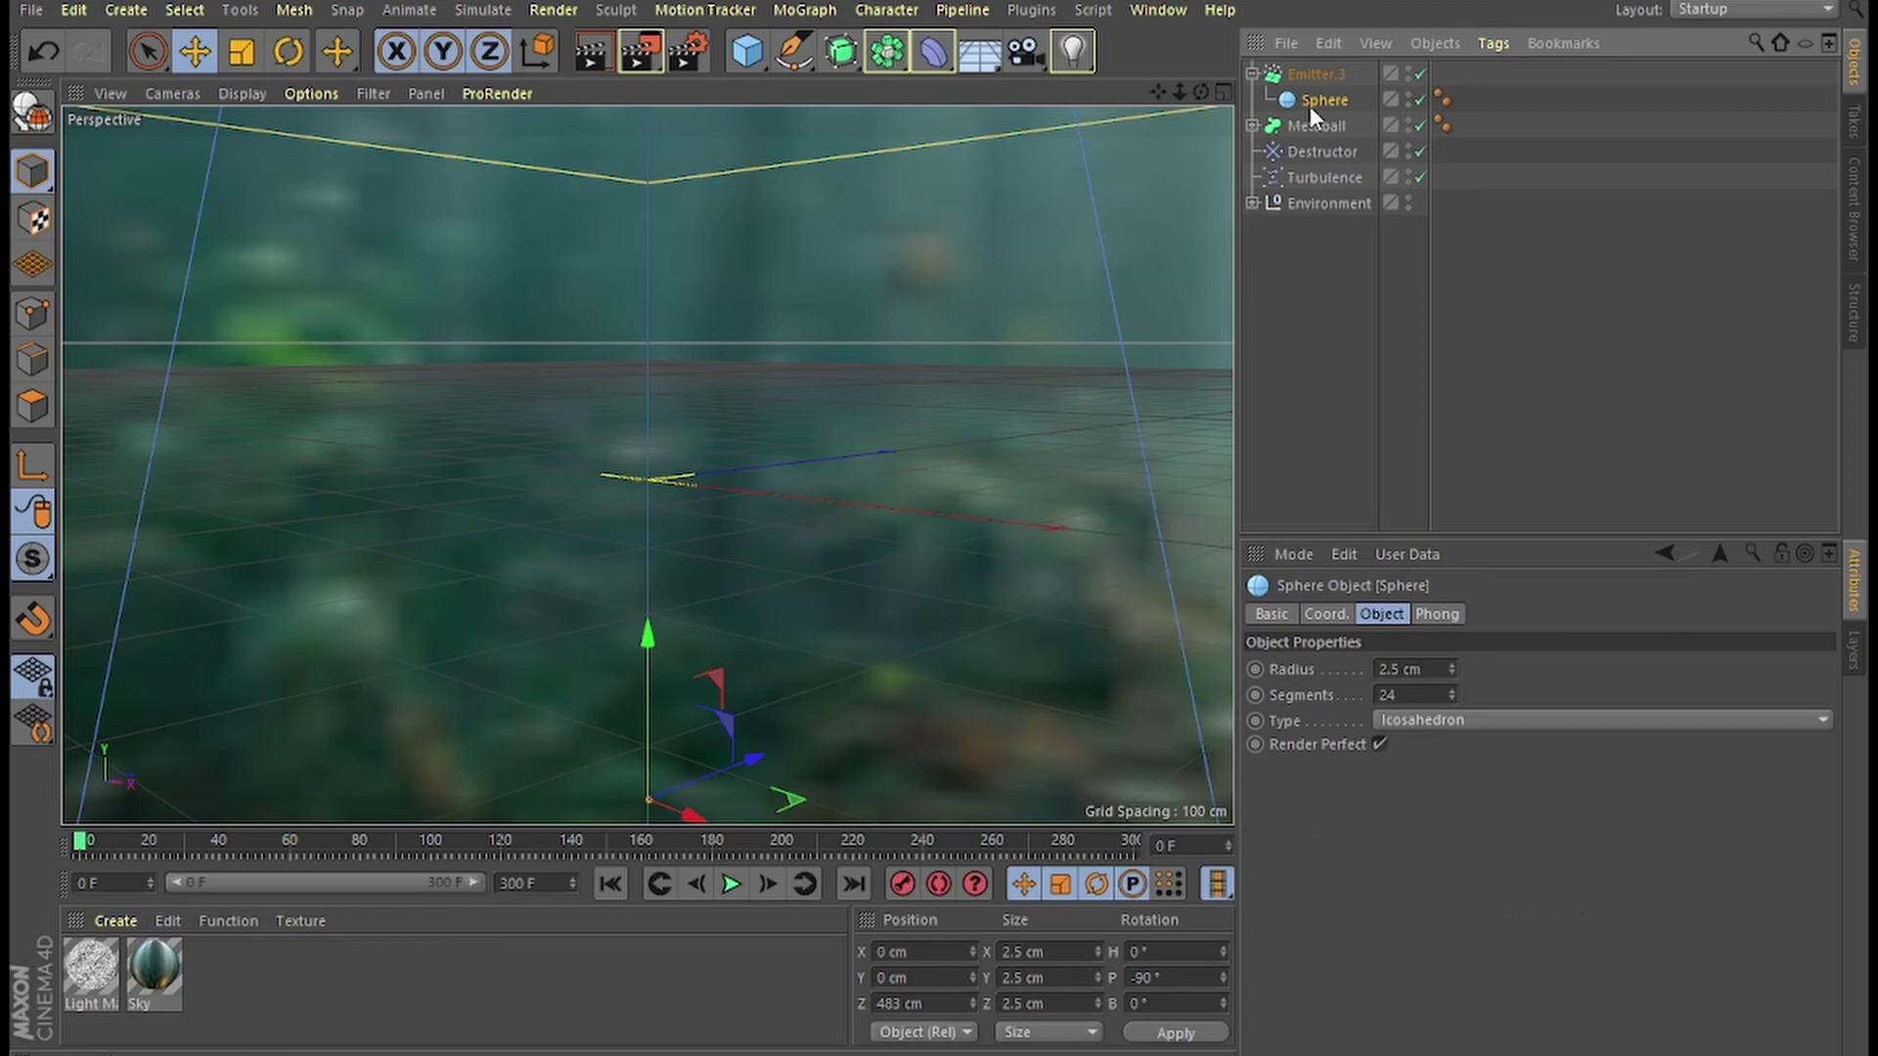
{"action": "left_click", "coordinate": [1408, 669]}
{"action": "type", "text": "1"}
{"action": "left_click", "coordinate": [1420, 695]}
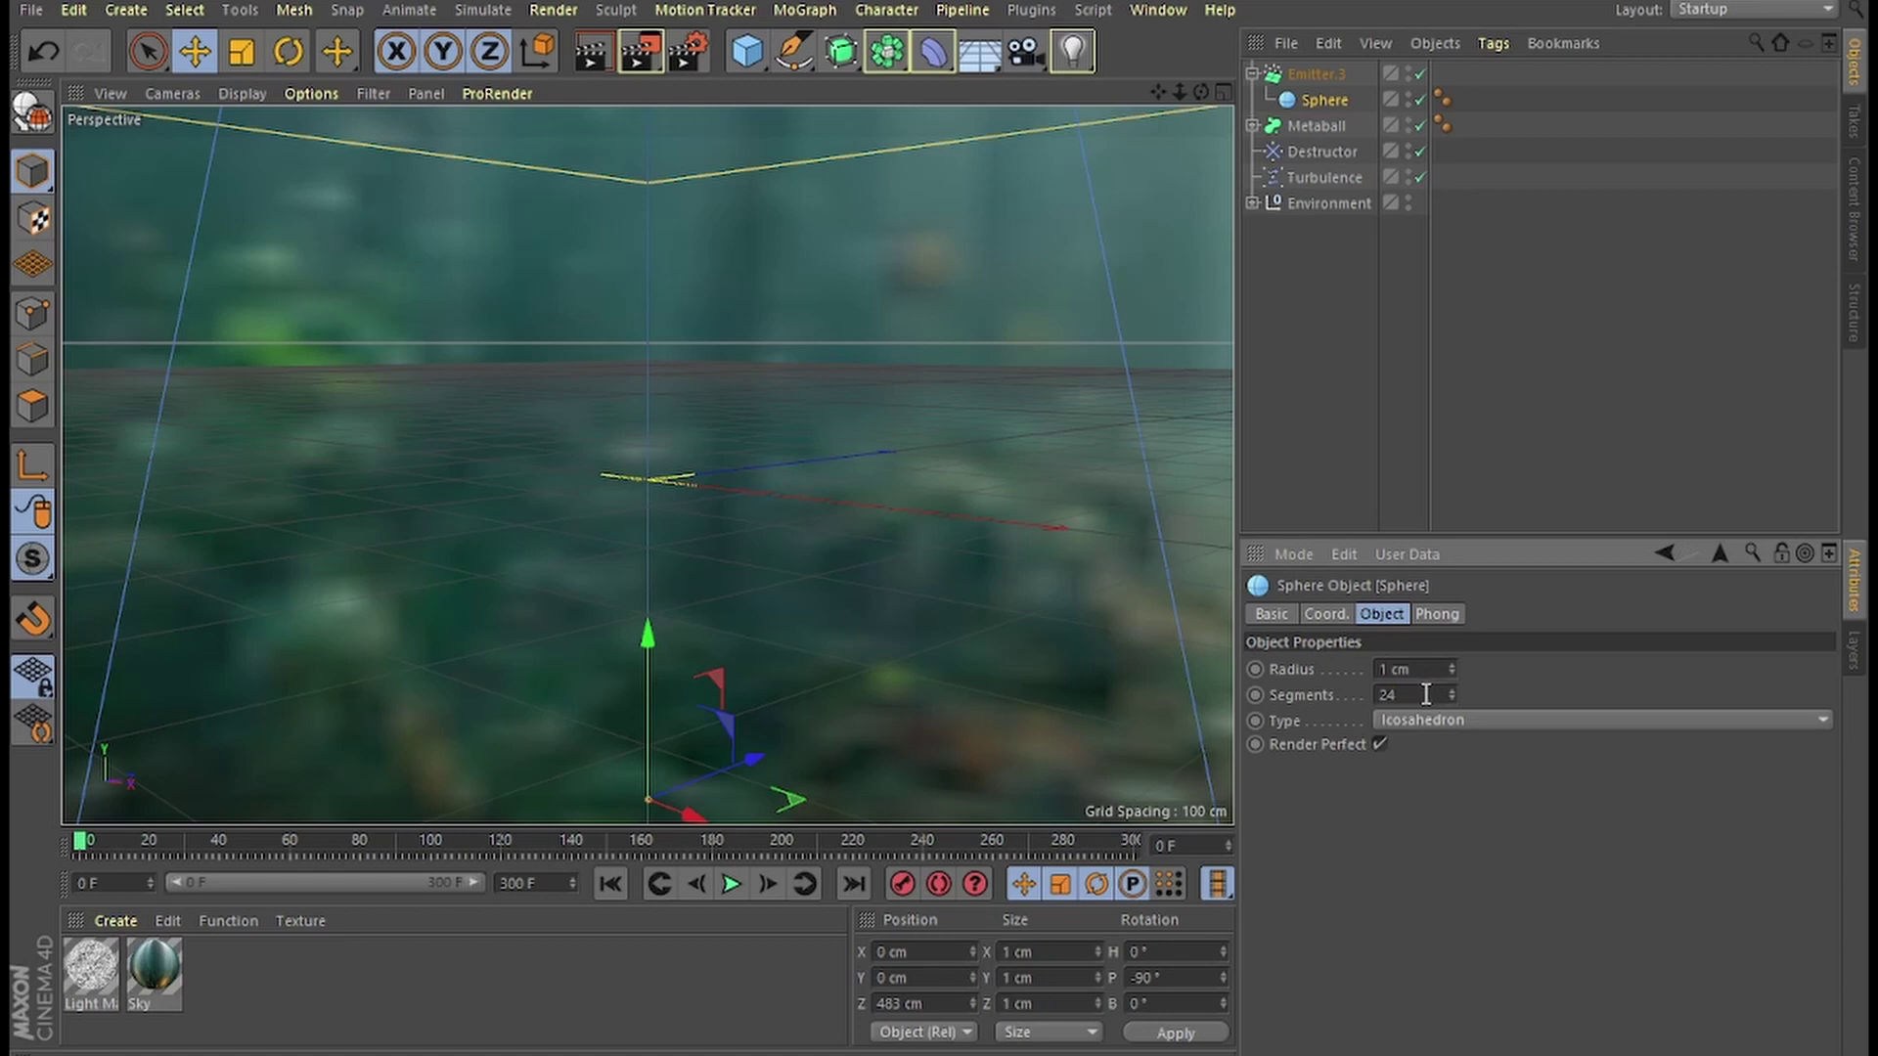
{"action": "left_click_drag", "start_coordinate": [1407, 696], "coordinate": [1328, 692]}
{"action": "type", "text": "1"}
Add a Rigid Body tag to Emitter.3's sphere and set its Follow Position force to 0.5.
{"action": "right_click", "coordinate": [1326, 102]}
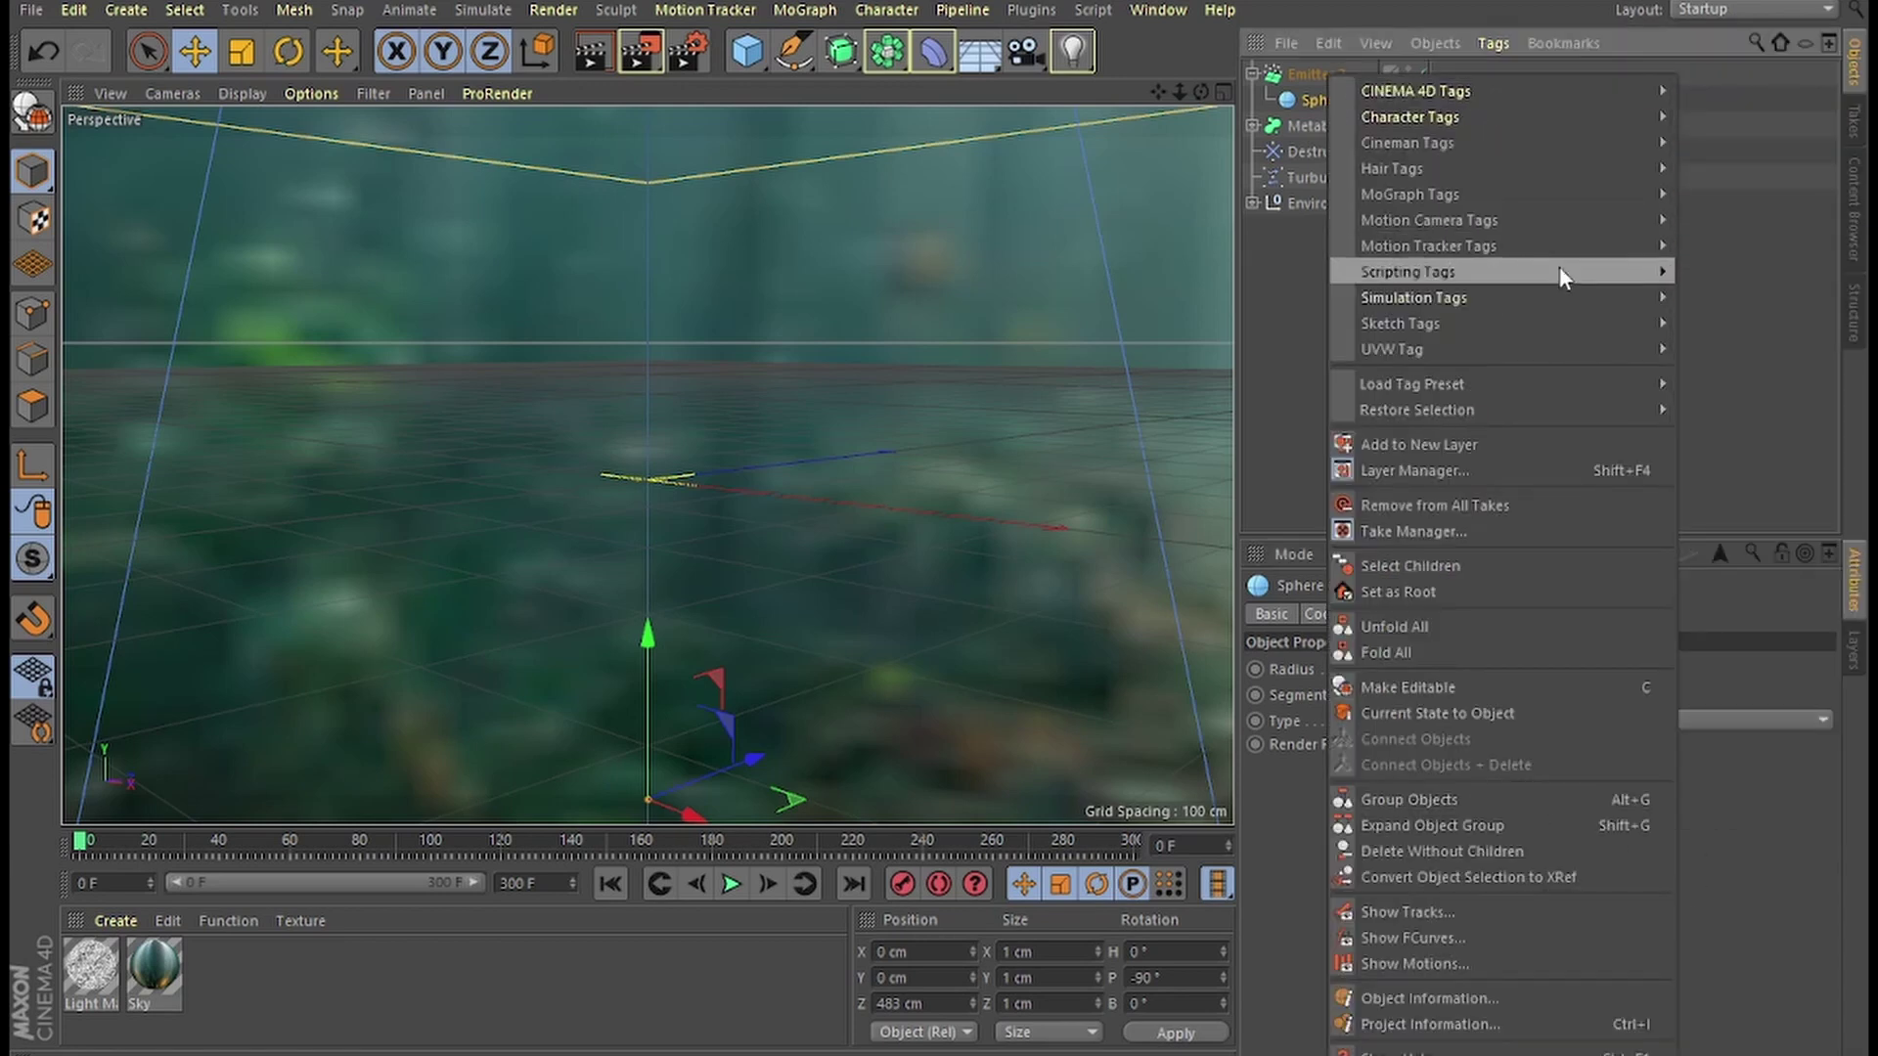
{"action": "mouse_move", "coordinate": [1576, 294]}
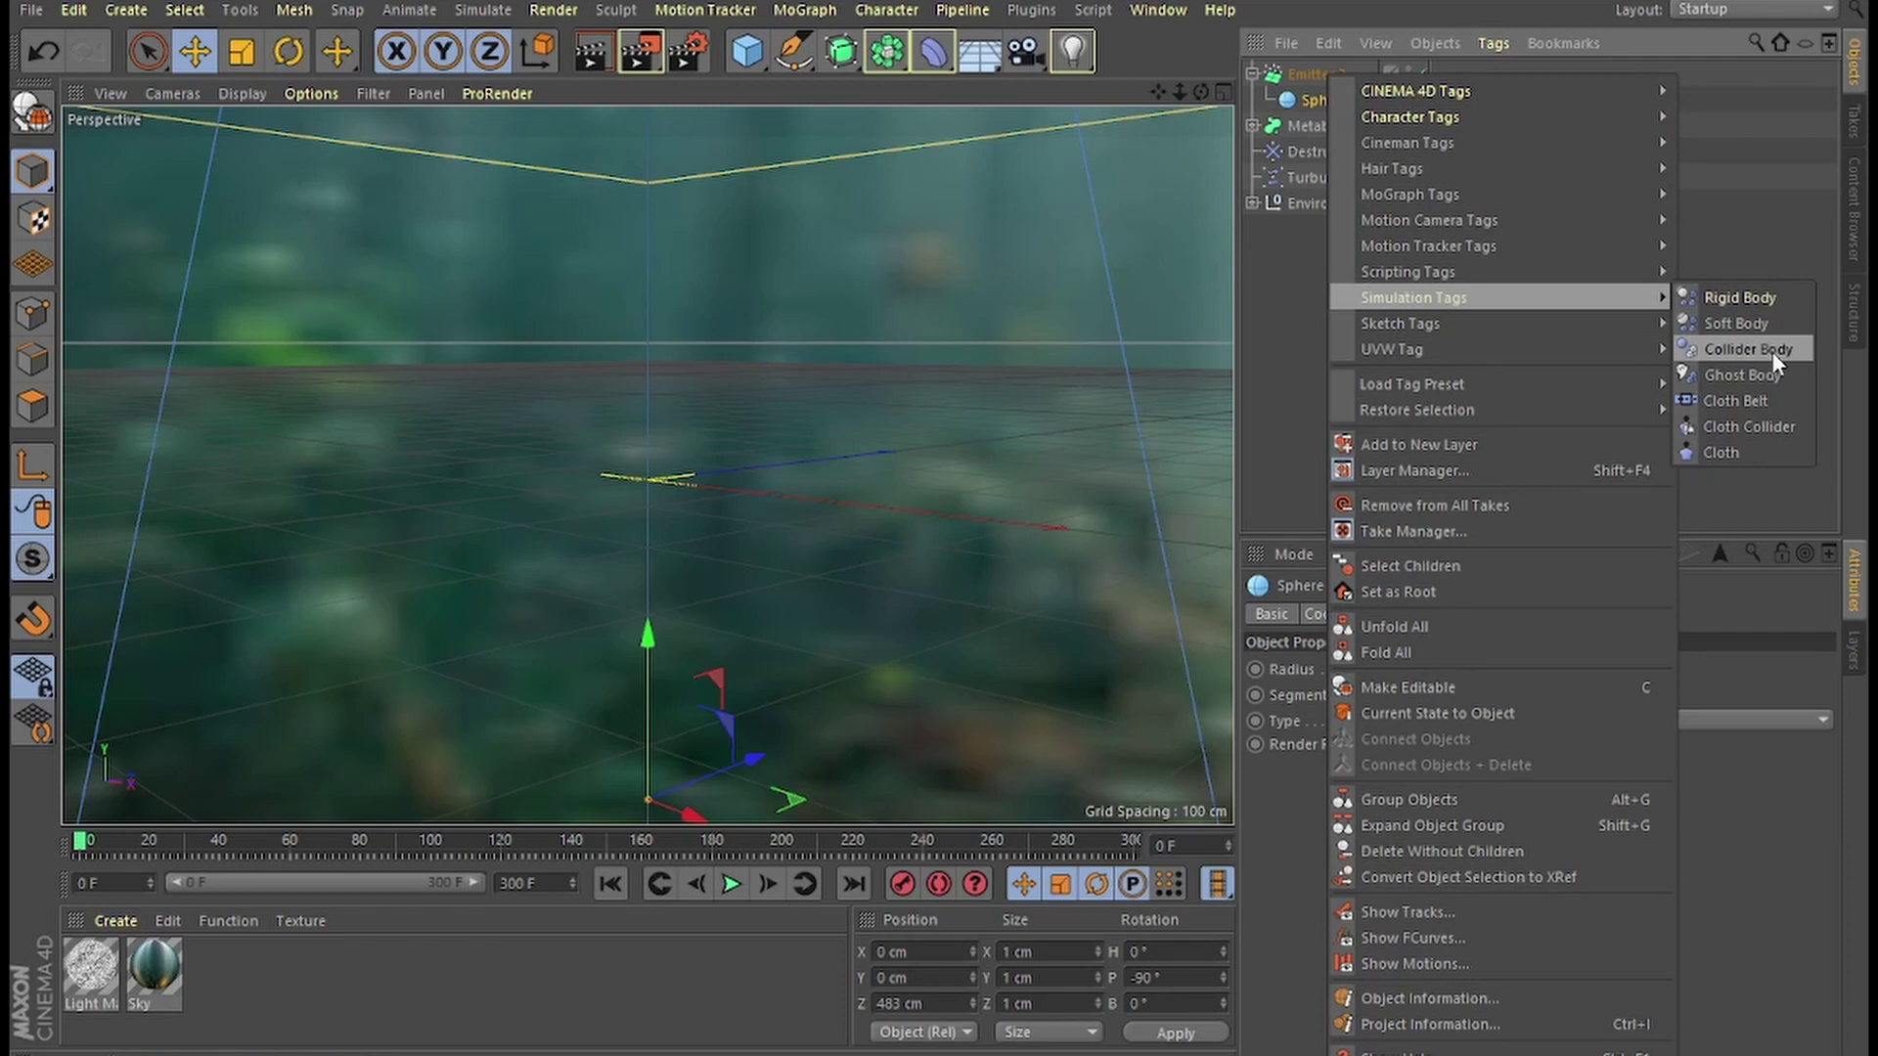
{"action": "left_click", "coordinate": [1778, 293]}
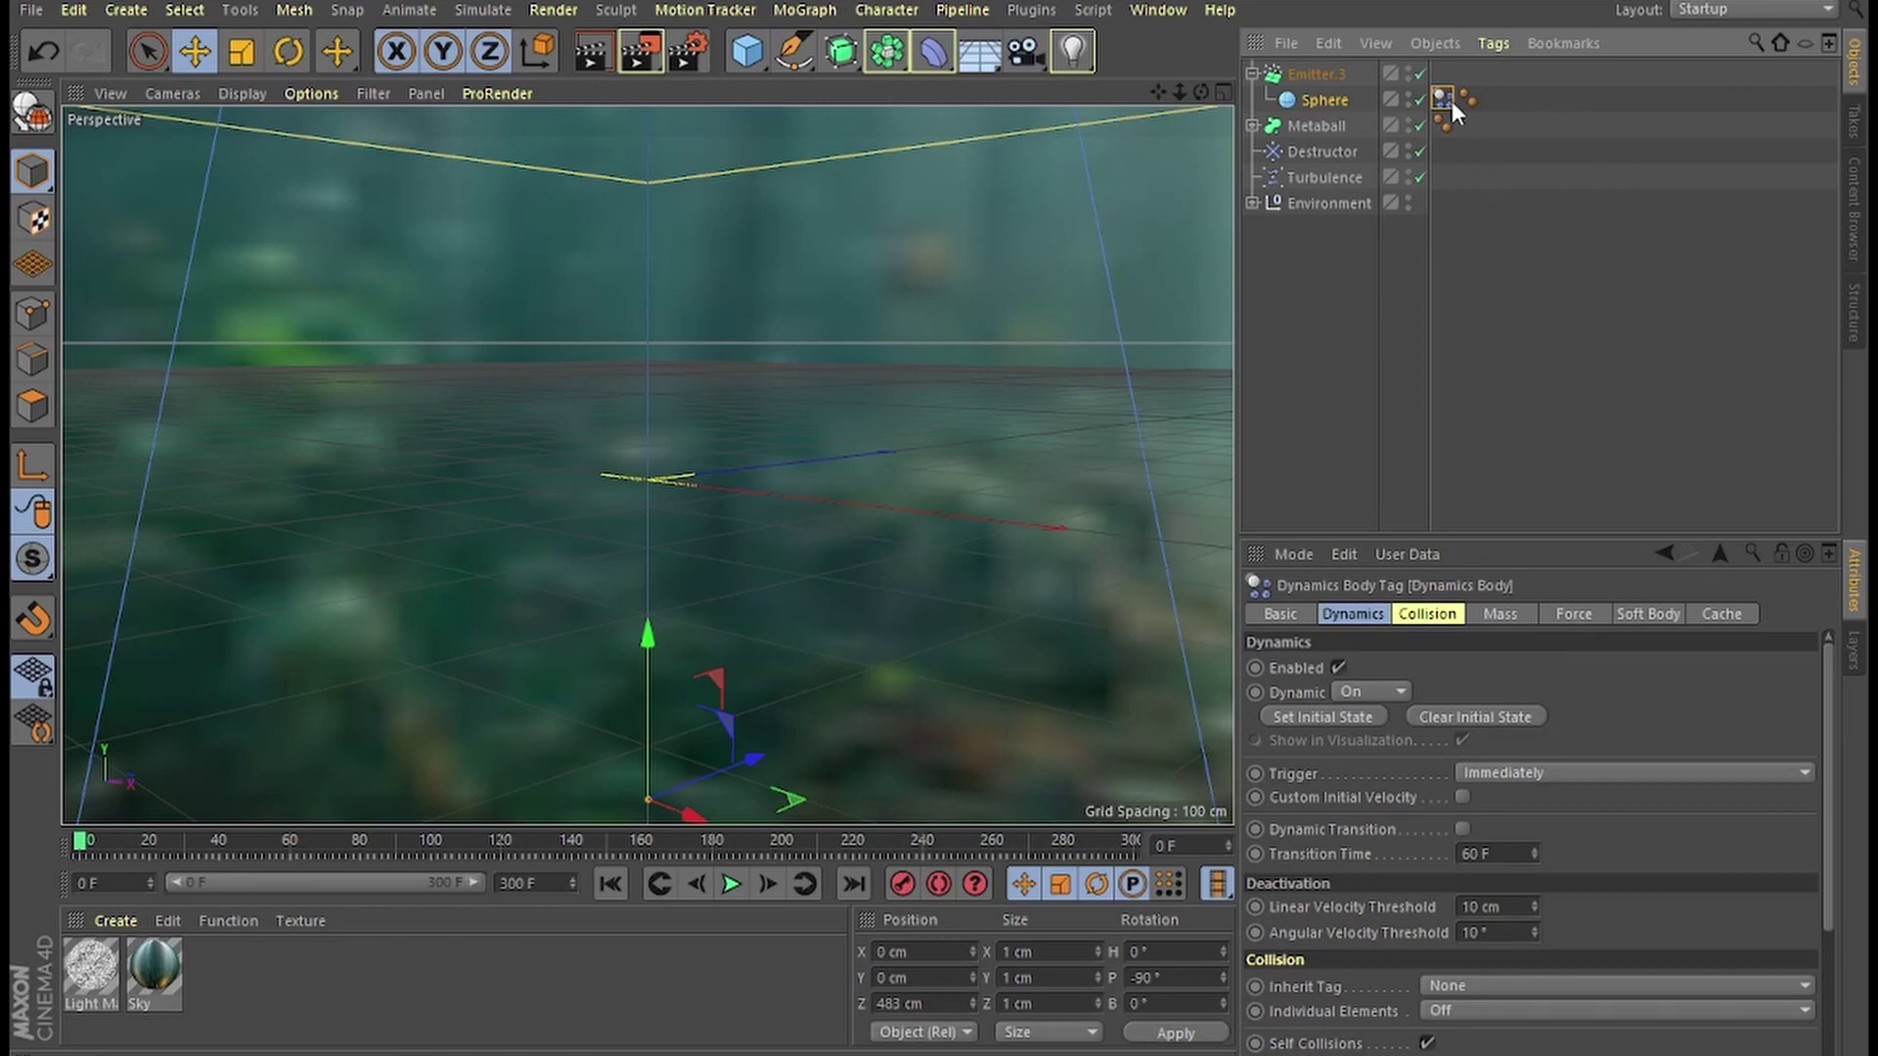
{"action": "left_click", "coordinate": [1574, 613]}
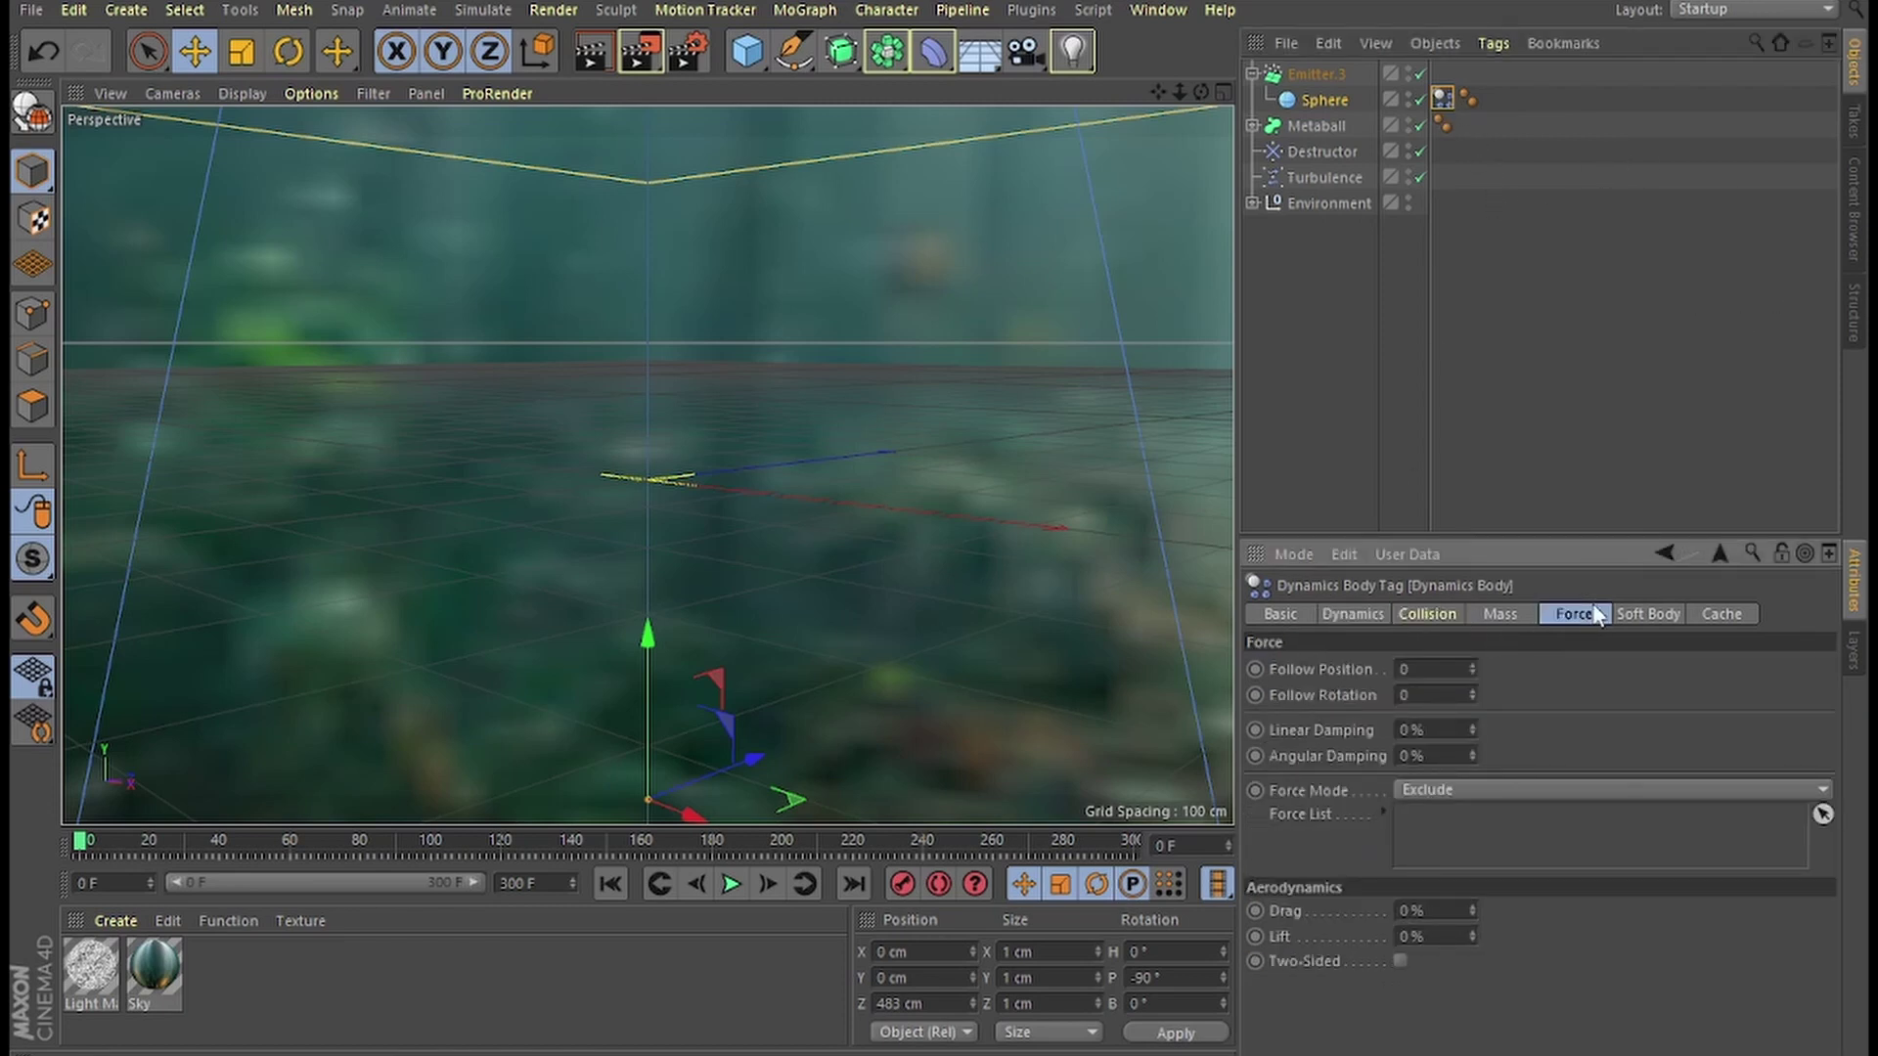
{"action": "left_click", "coordinate": [1425, 676]}
{"action": "type", "text": ".5"}
Add a Collider Body tag to the Metaball and set its collision shape to Moving Mesh.
{"action": "left_click", "coordinate": [1317, 127]}
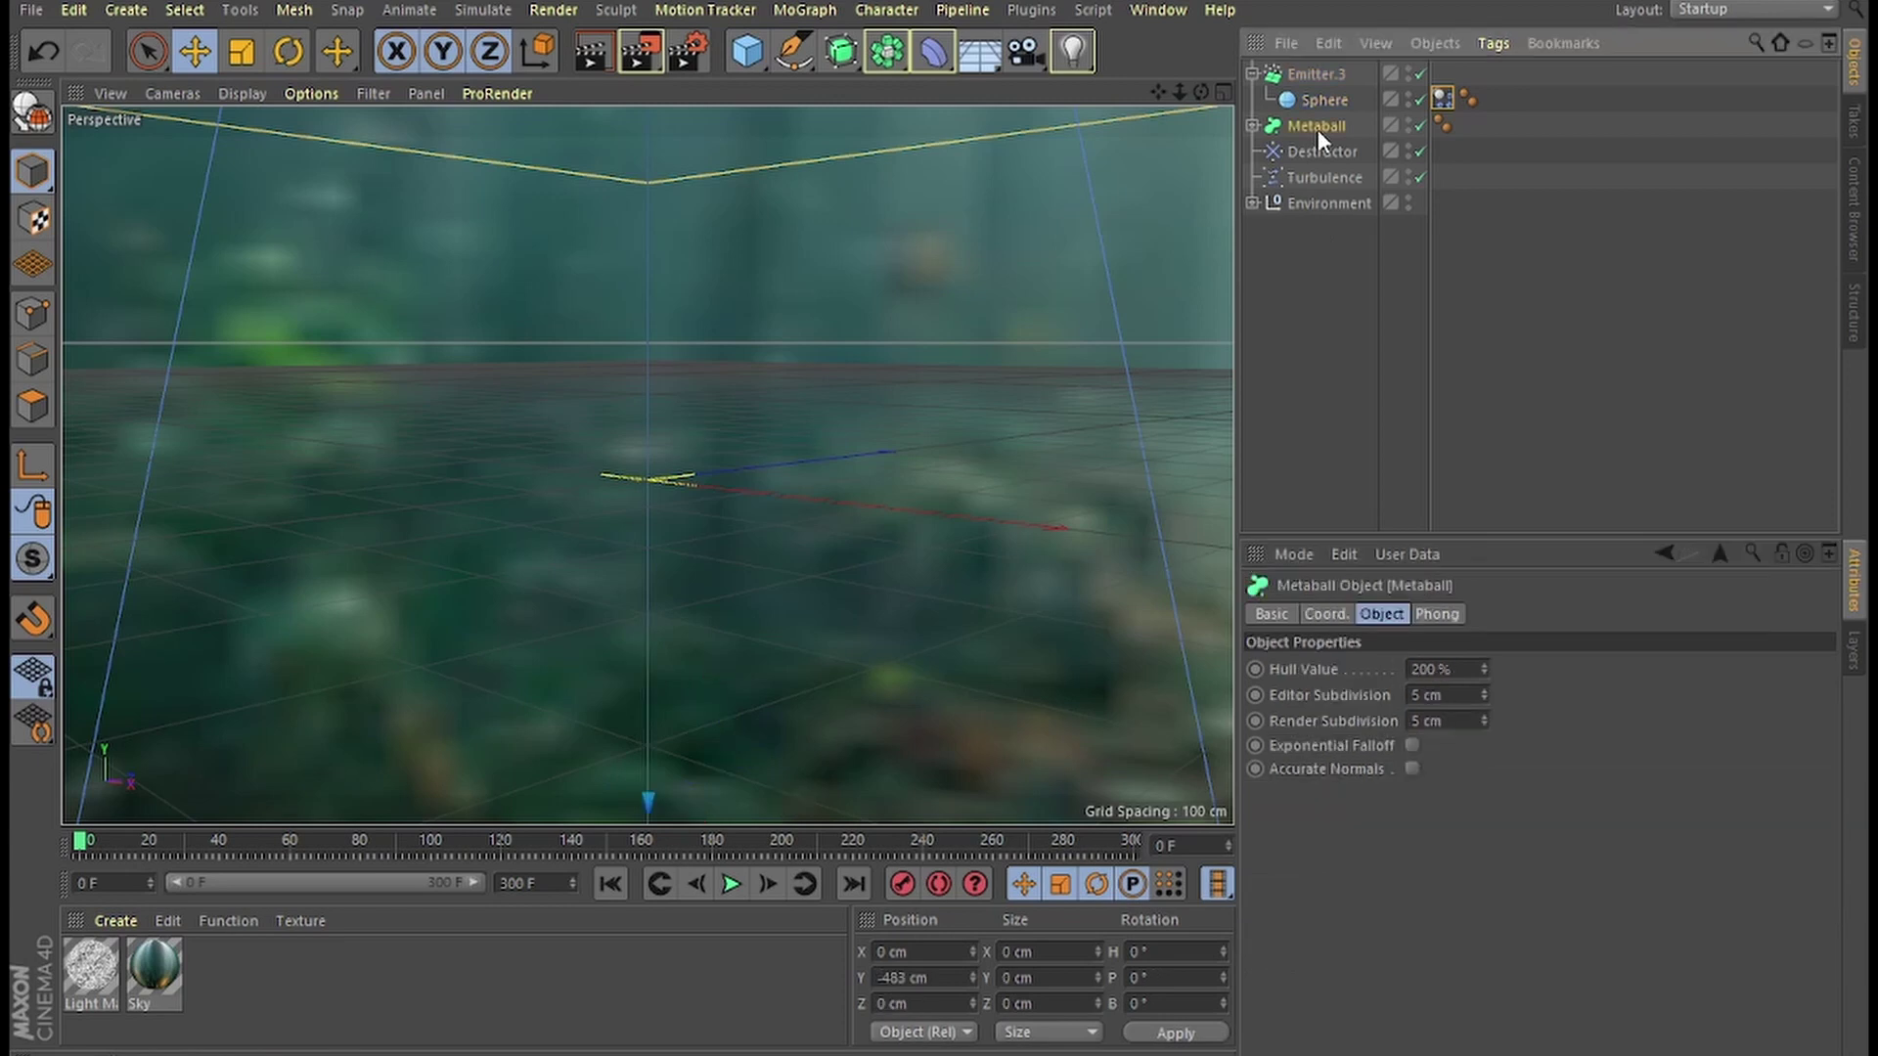
{"action": "right_click", "coordinate": [1317, 129]}
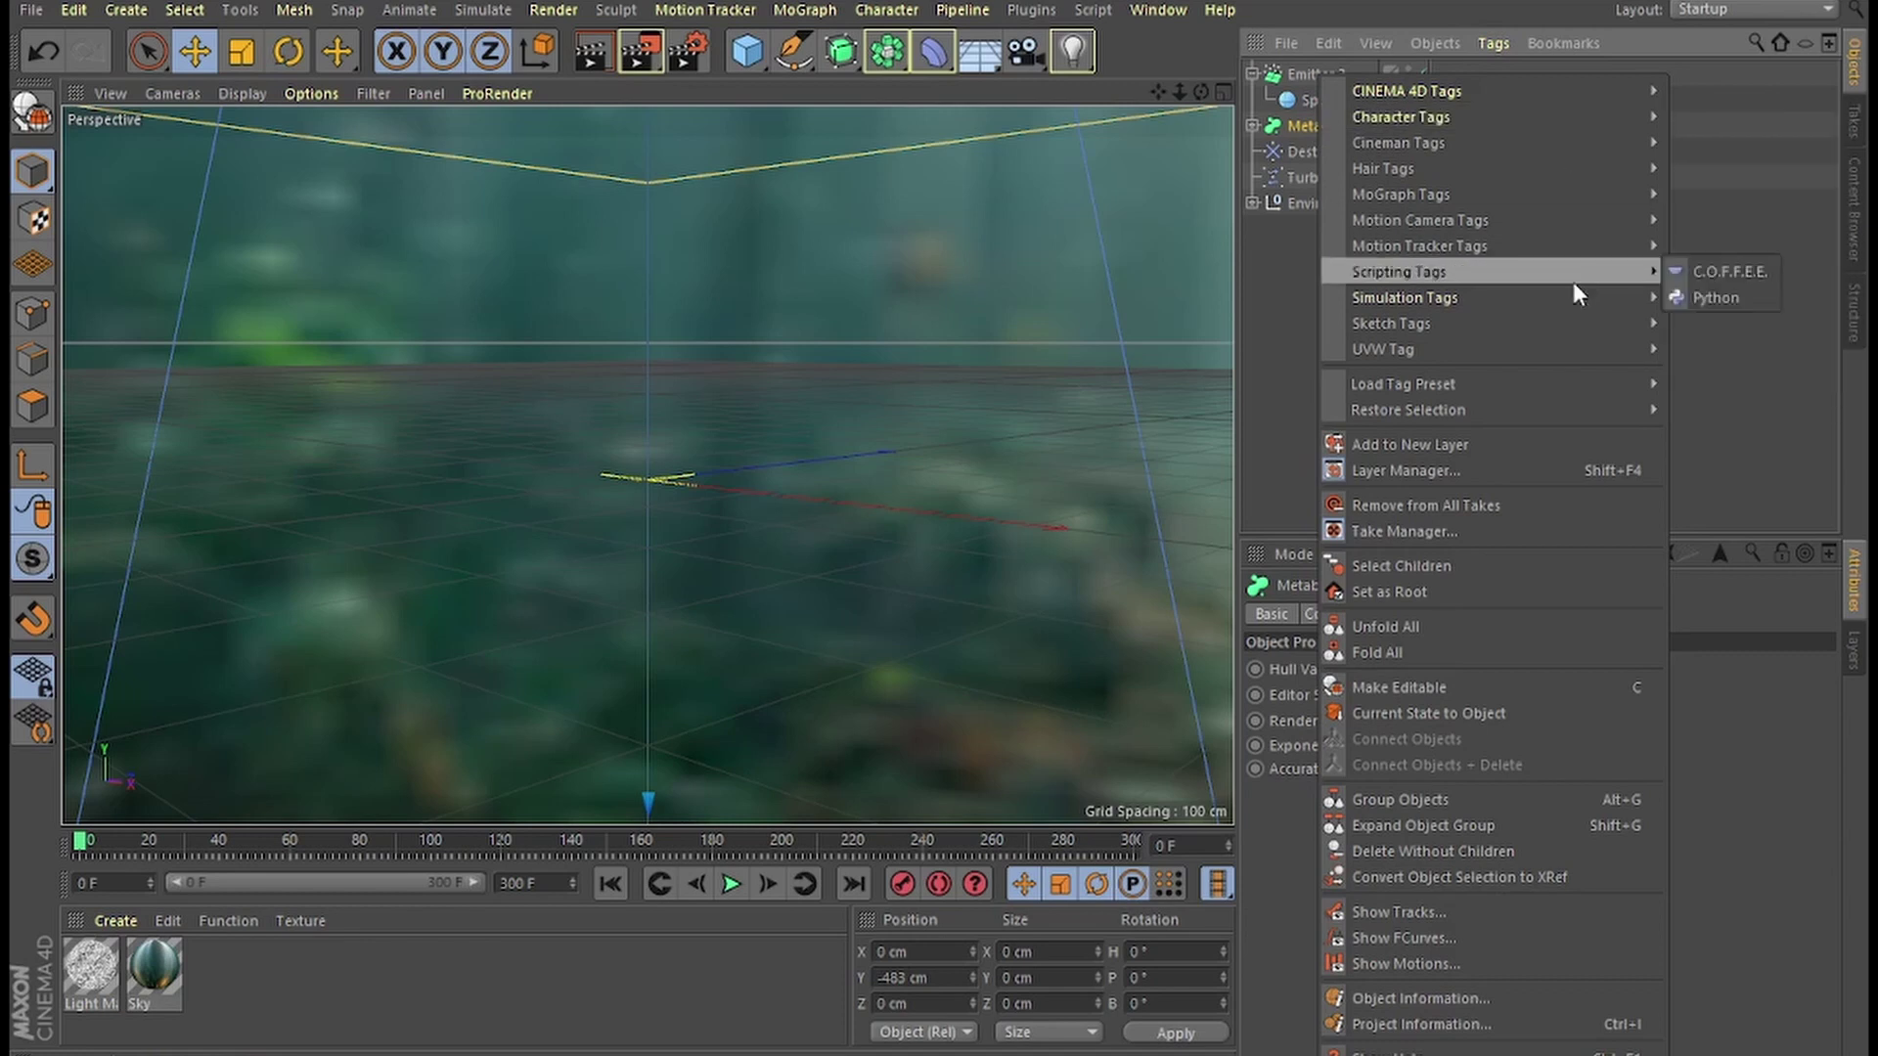
{"action": "left_click", "coordinate": [1740, 350]}
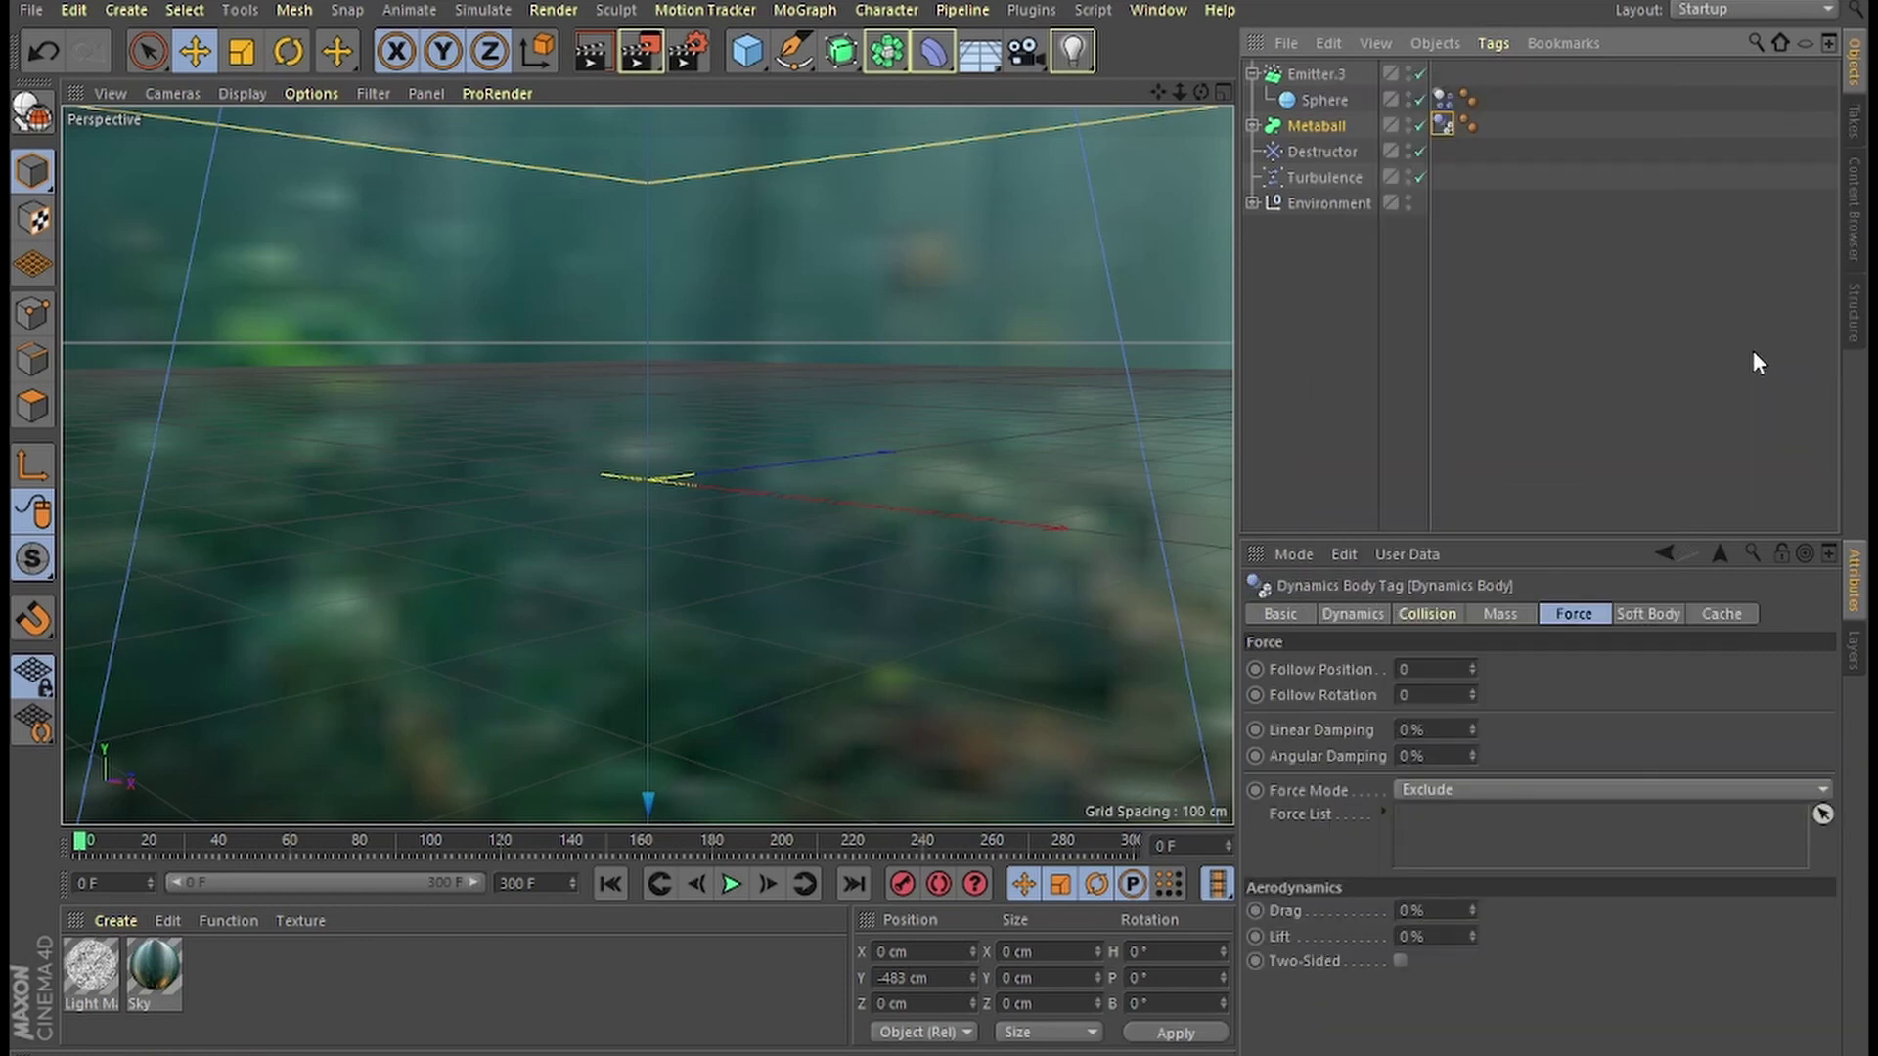
{"action": "left_click", "coordinate": [1427, 614]}
{"action": "left_click", "coordinate": [1563, 773]}
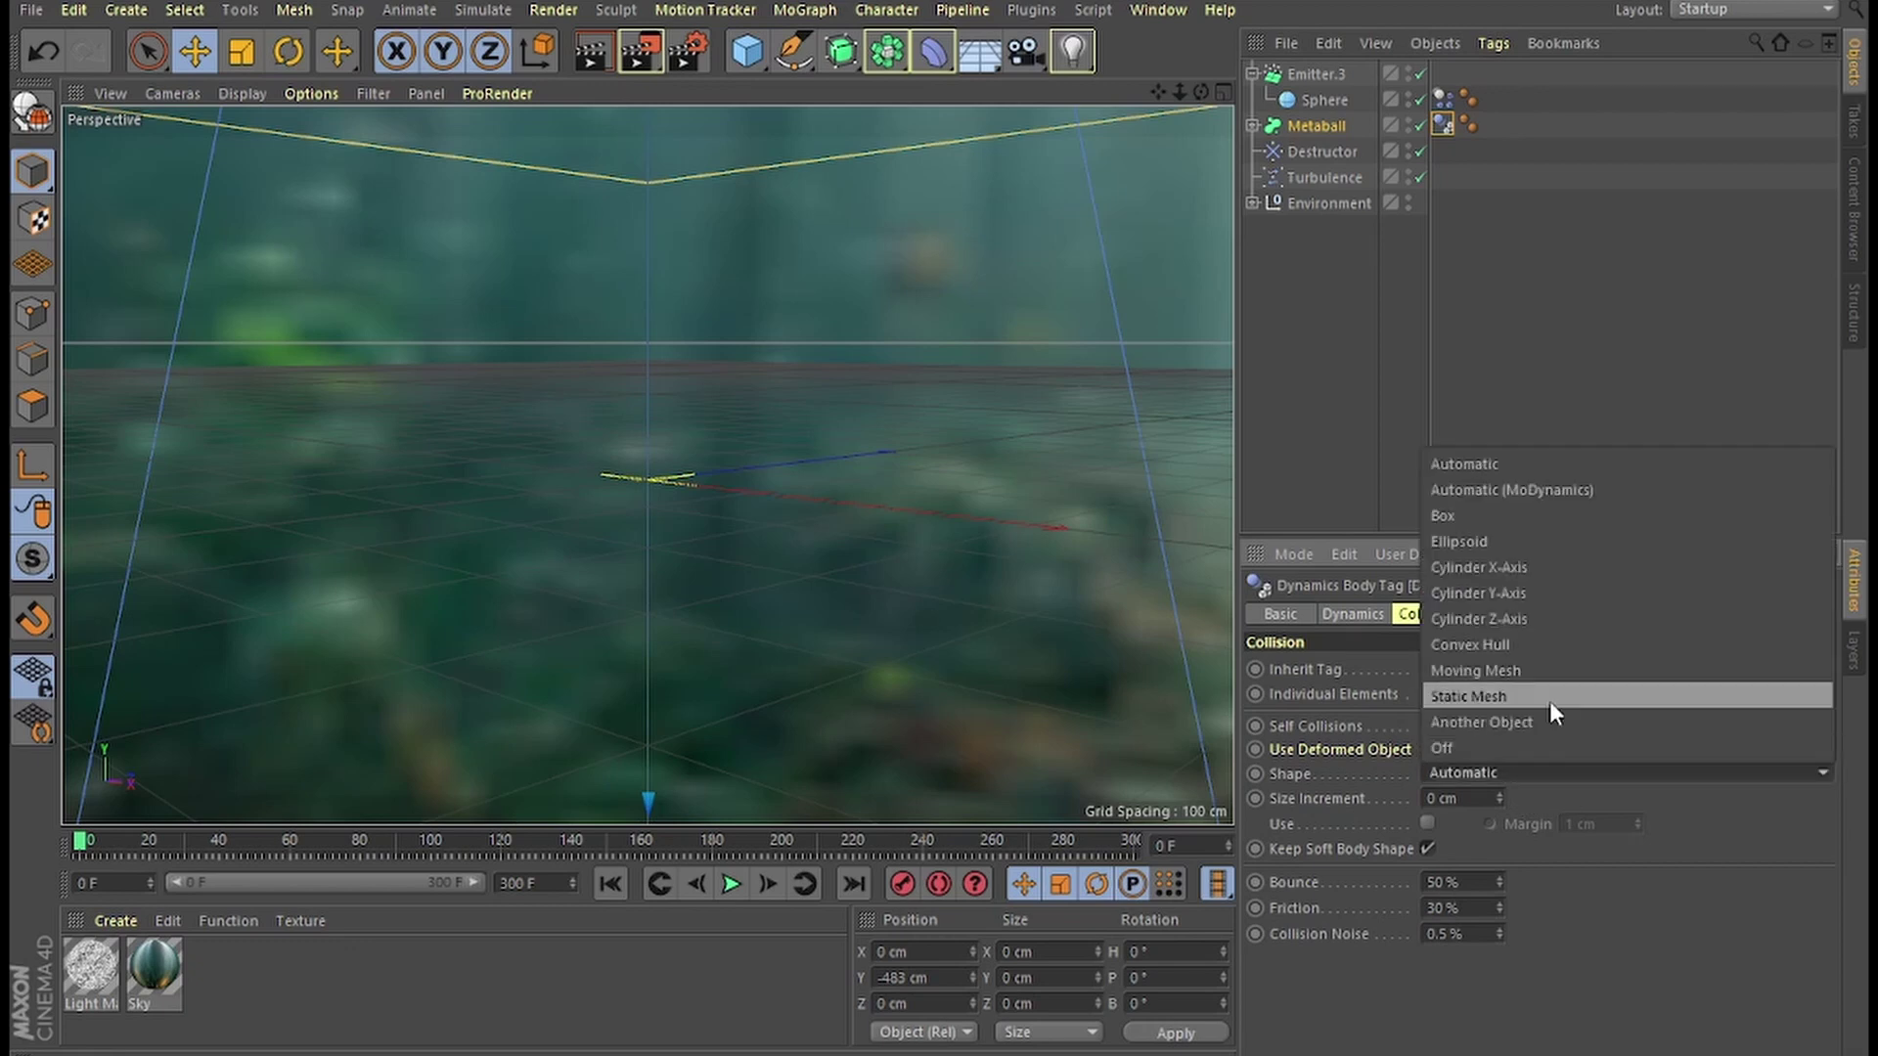
{"action": "left_click", "coordinate": [1541, 675]}
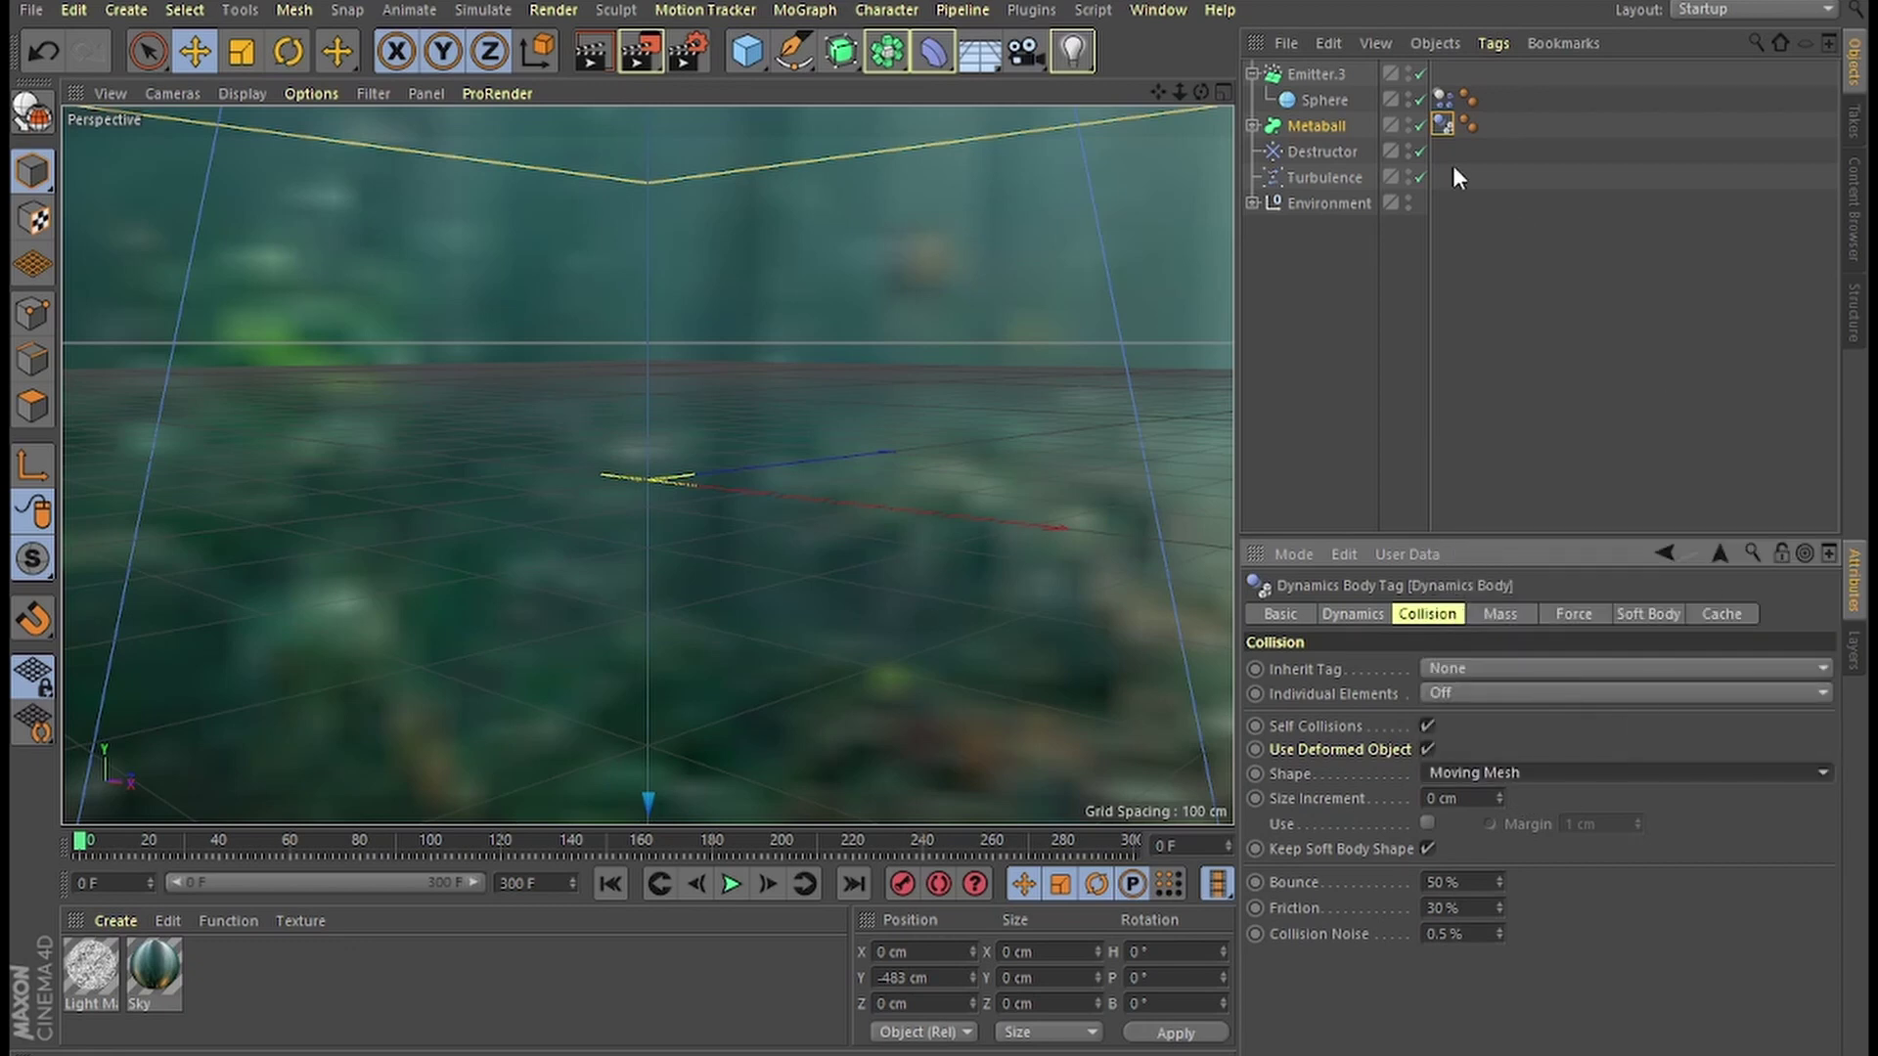
Make two copies of Emitter.3's sphere at the top level and set the radius of the first copy to 0.5 cm.
{"action": "left_click", "coordinate": [1319, 100]}
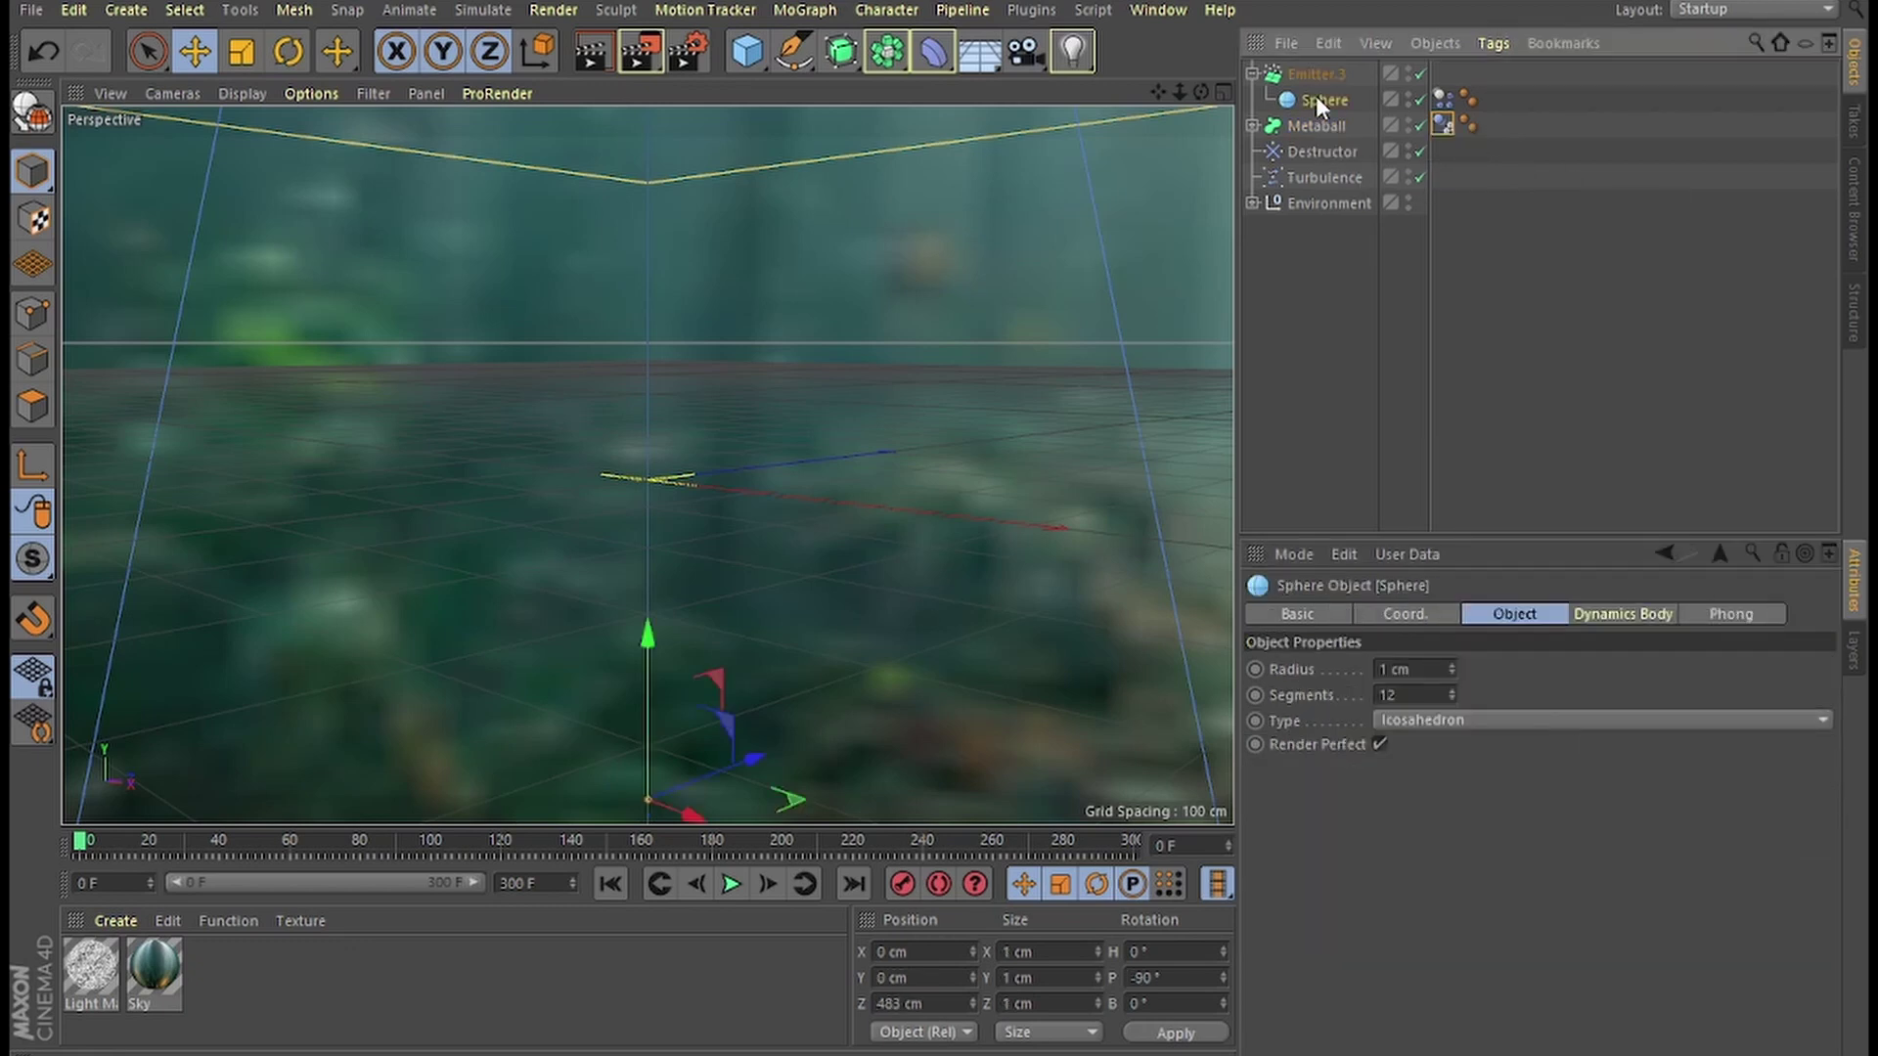
{"action": "key", "text": "ctrl+v"}
{"action": "key", "text": "ctrl+v"}
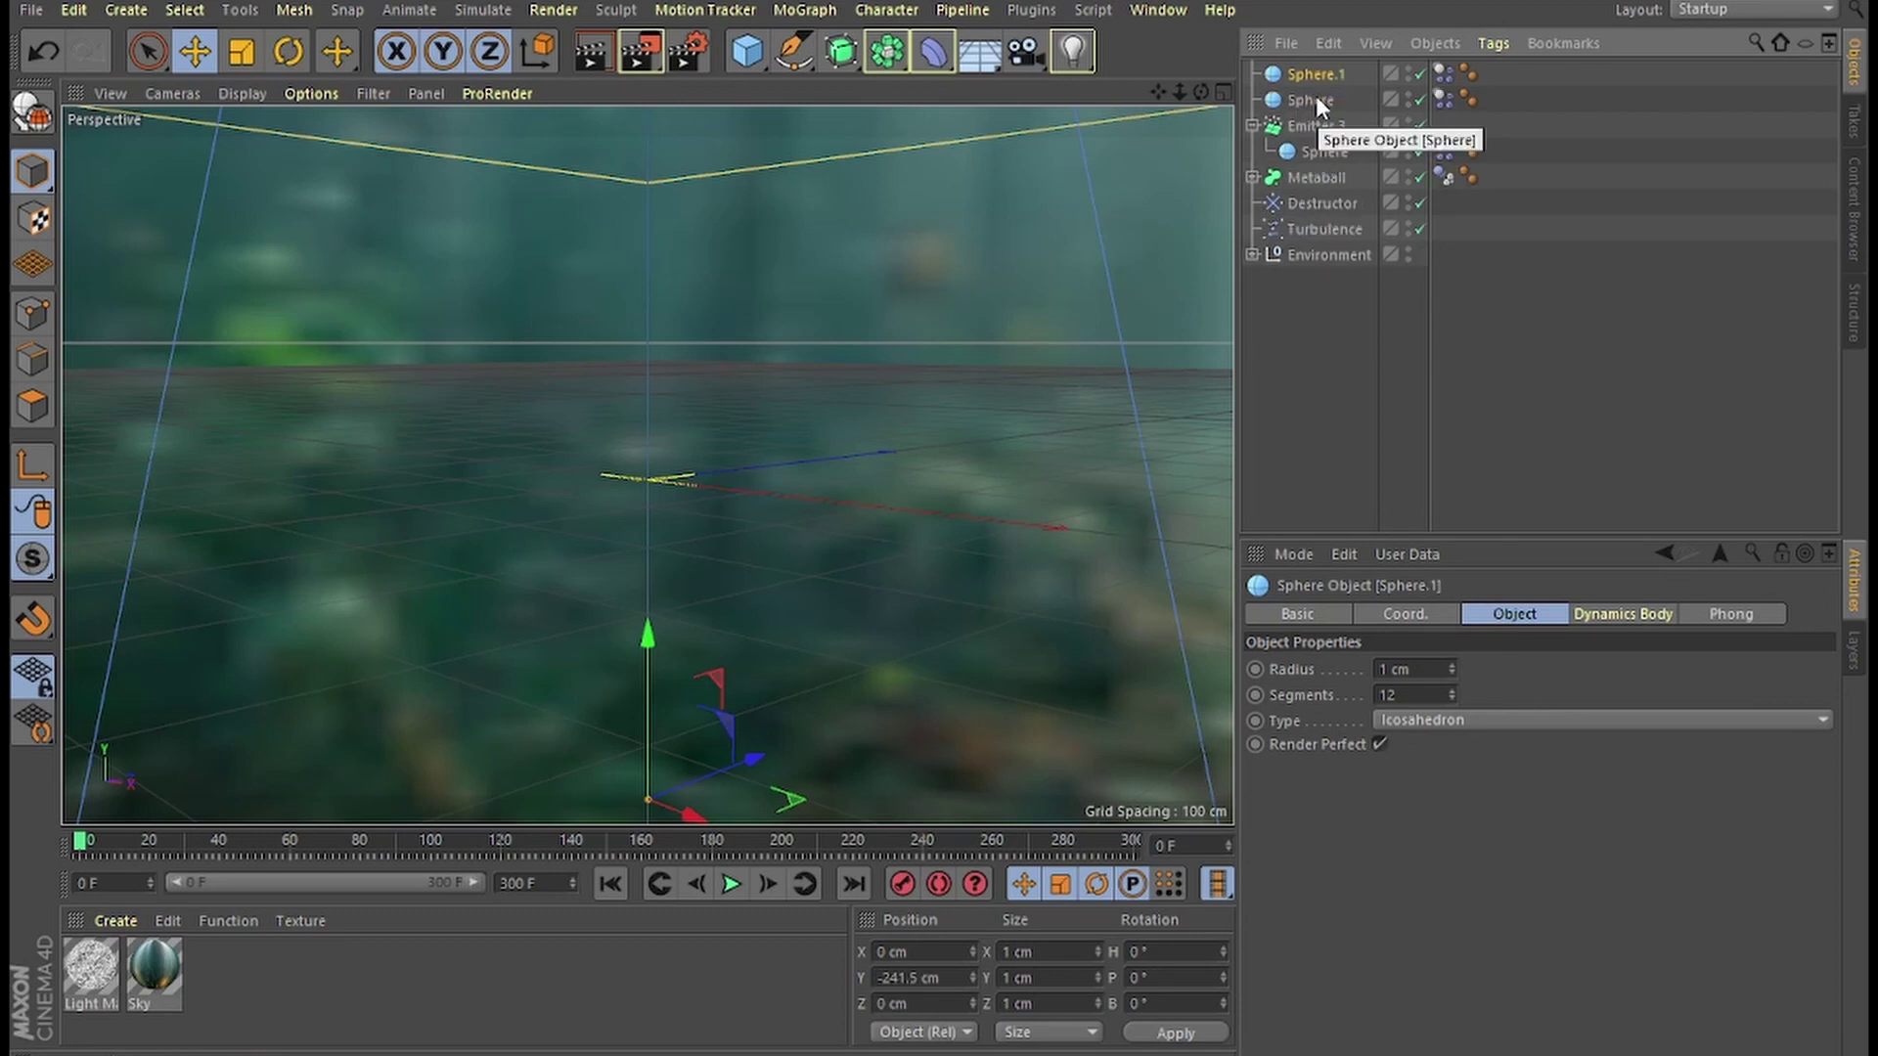
{"action": "left_click", "coordinate": [1317, 99]}
{"action": "left_click_drag", "start_coordinate": [1418, 669], "coordinate": [1253, 661]}
{"action": "type", "text": "0.5"}
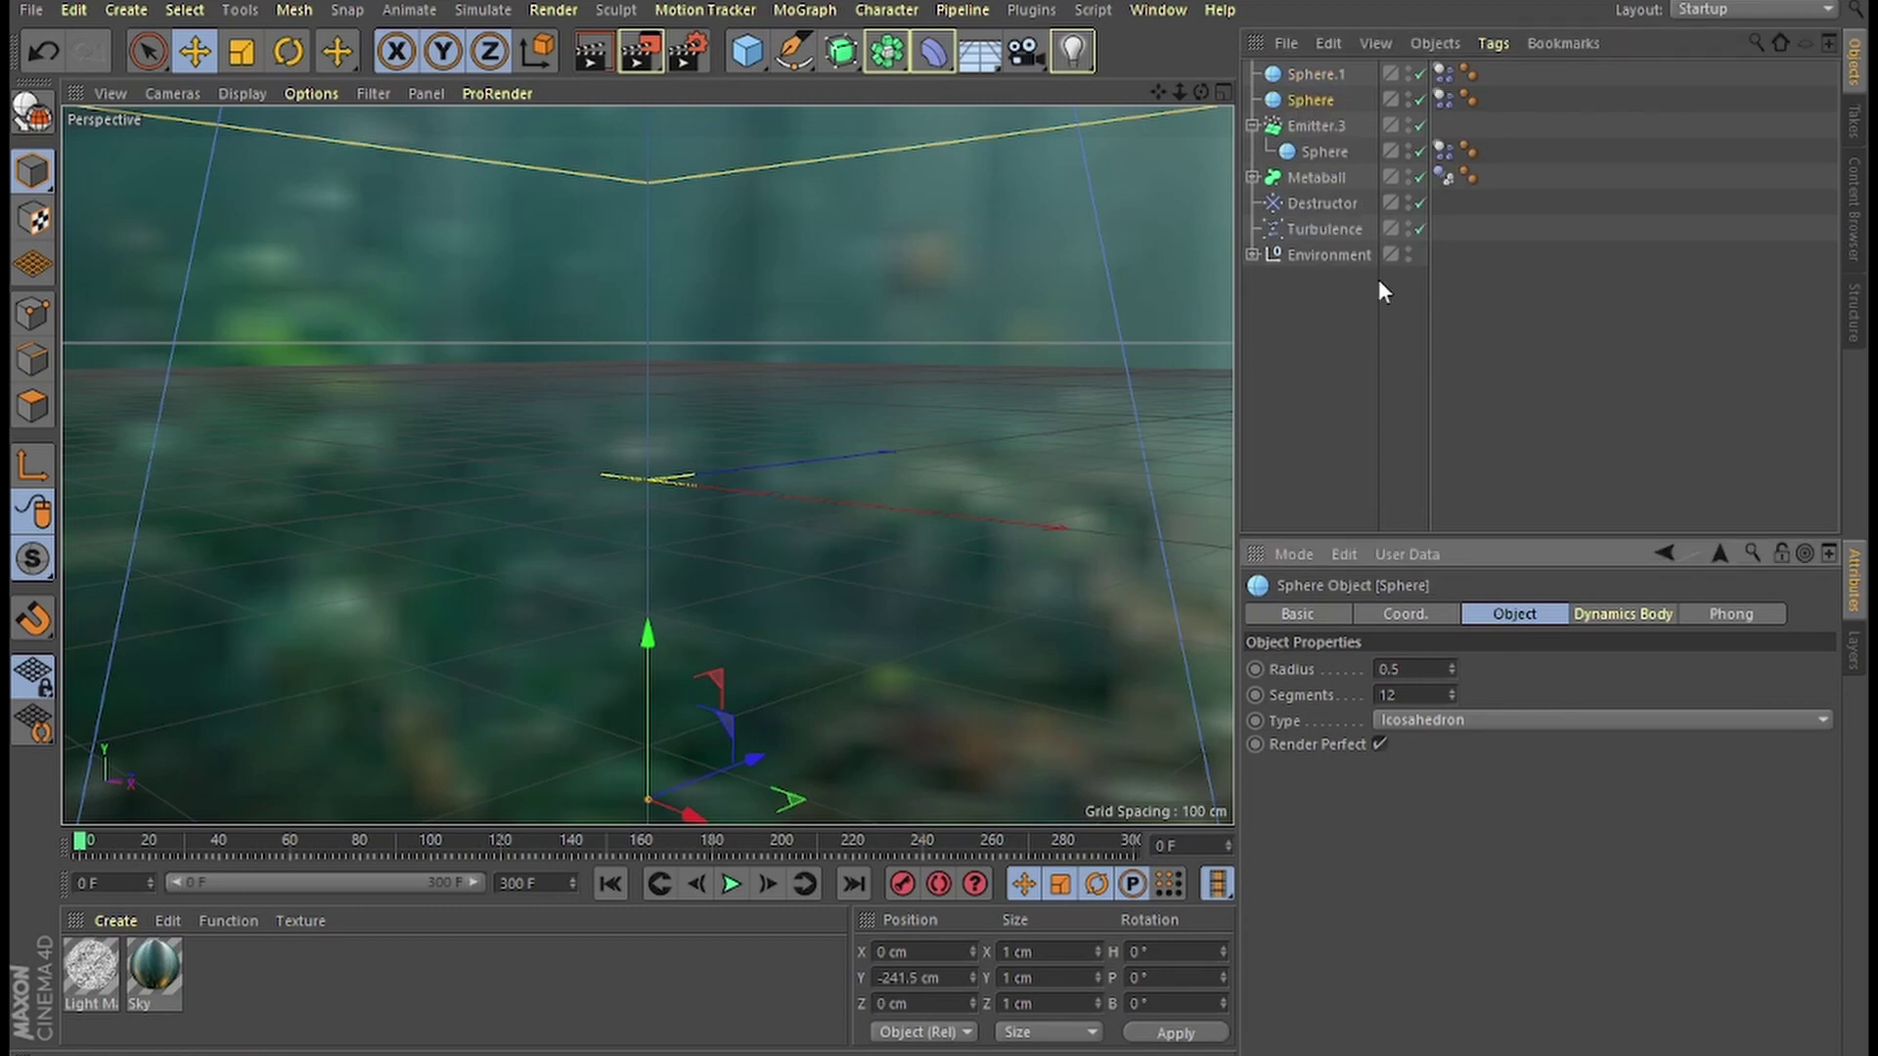
Set the radius of Sphere.1 to 0.25 cm, and place both sphere copies inside Emitter.3.
{"action": "left_click", "coordinate": [1316, 76]}
{"action": "left_click_drag", "start_coordinate": [1419, 671], "coordinate": [1319, 670]}
{"action": "type", "text": "0.25"}
{"action": "key", "text": "Return"}
{"action": "mouse_move", "coordinate": [1313, 102]}
{"action": "left_mouse_down"}
{"action": "mouse_move", "coordinate": [1333, 137]}
{"action": "mouse_move", "coordinate": [1337, 111]}
{"action": "left_mouse_up"}
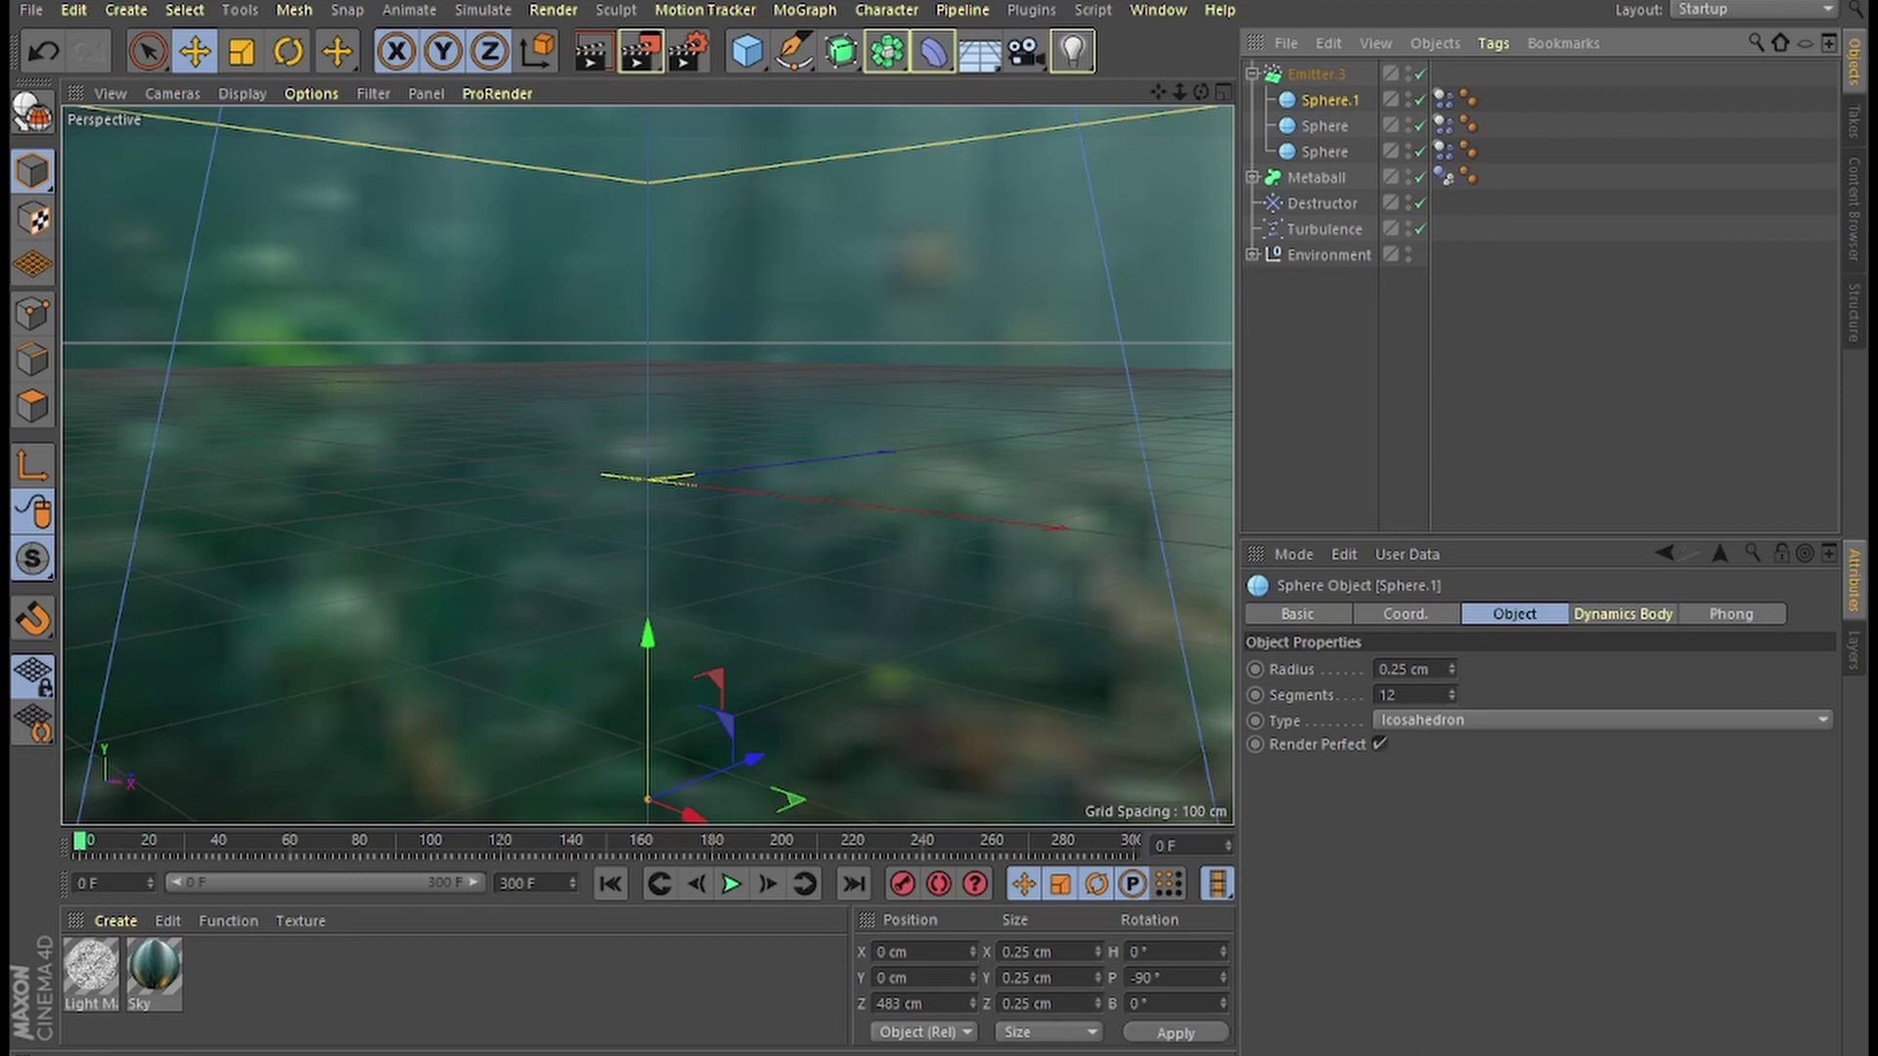
Play the animation and leave the camera view to examine the small particles below the emitters, stopping playback partway.
{"action": "left_click", "coordinate": [734, 885]}
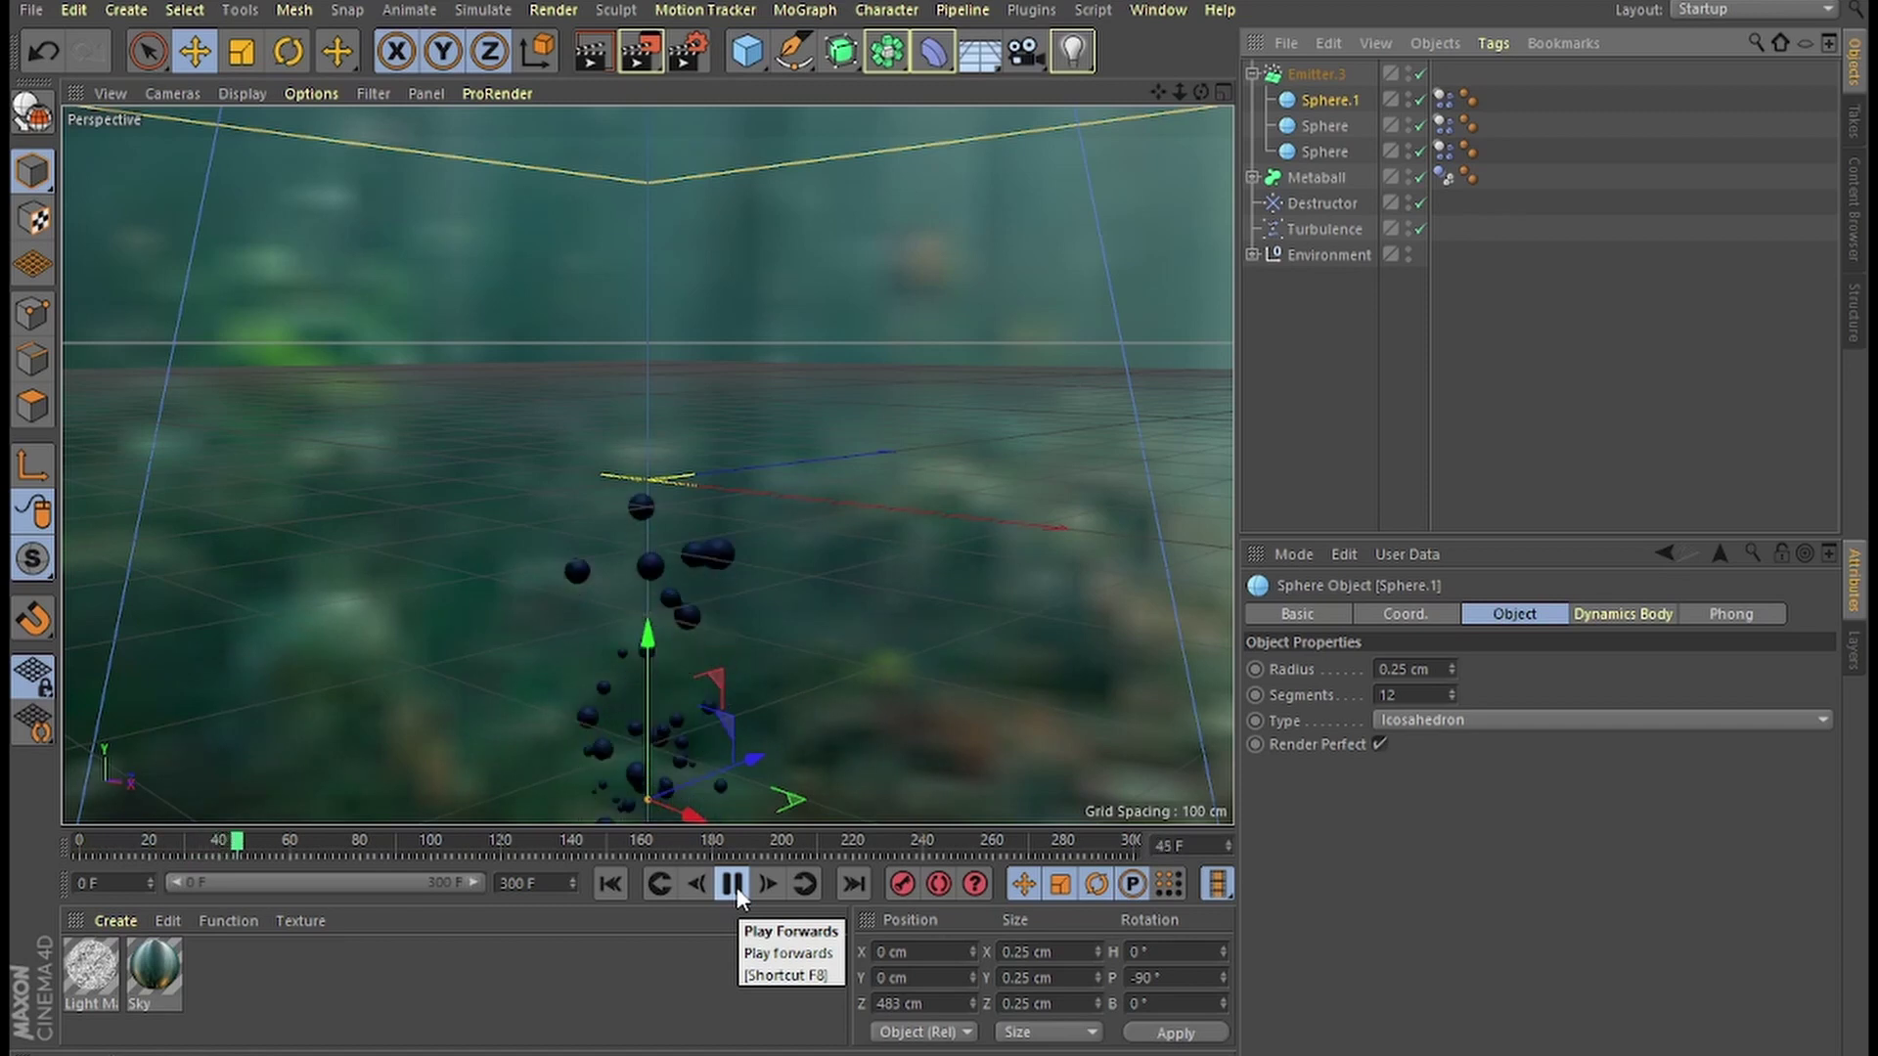
{"action": "left_click", "coordinate": [733, 886]}
{"action": "left_click", "coordinate": [1255, 256]}
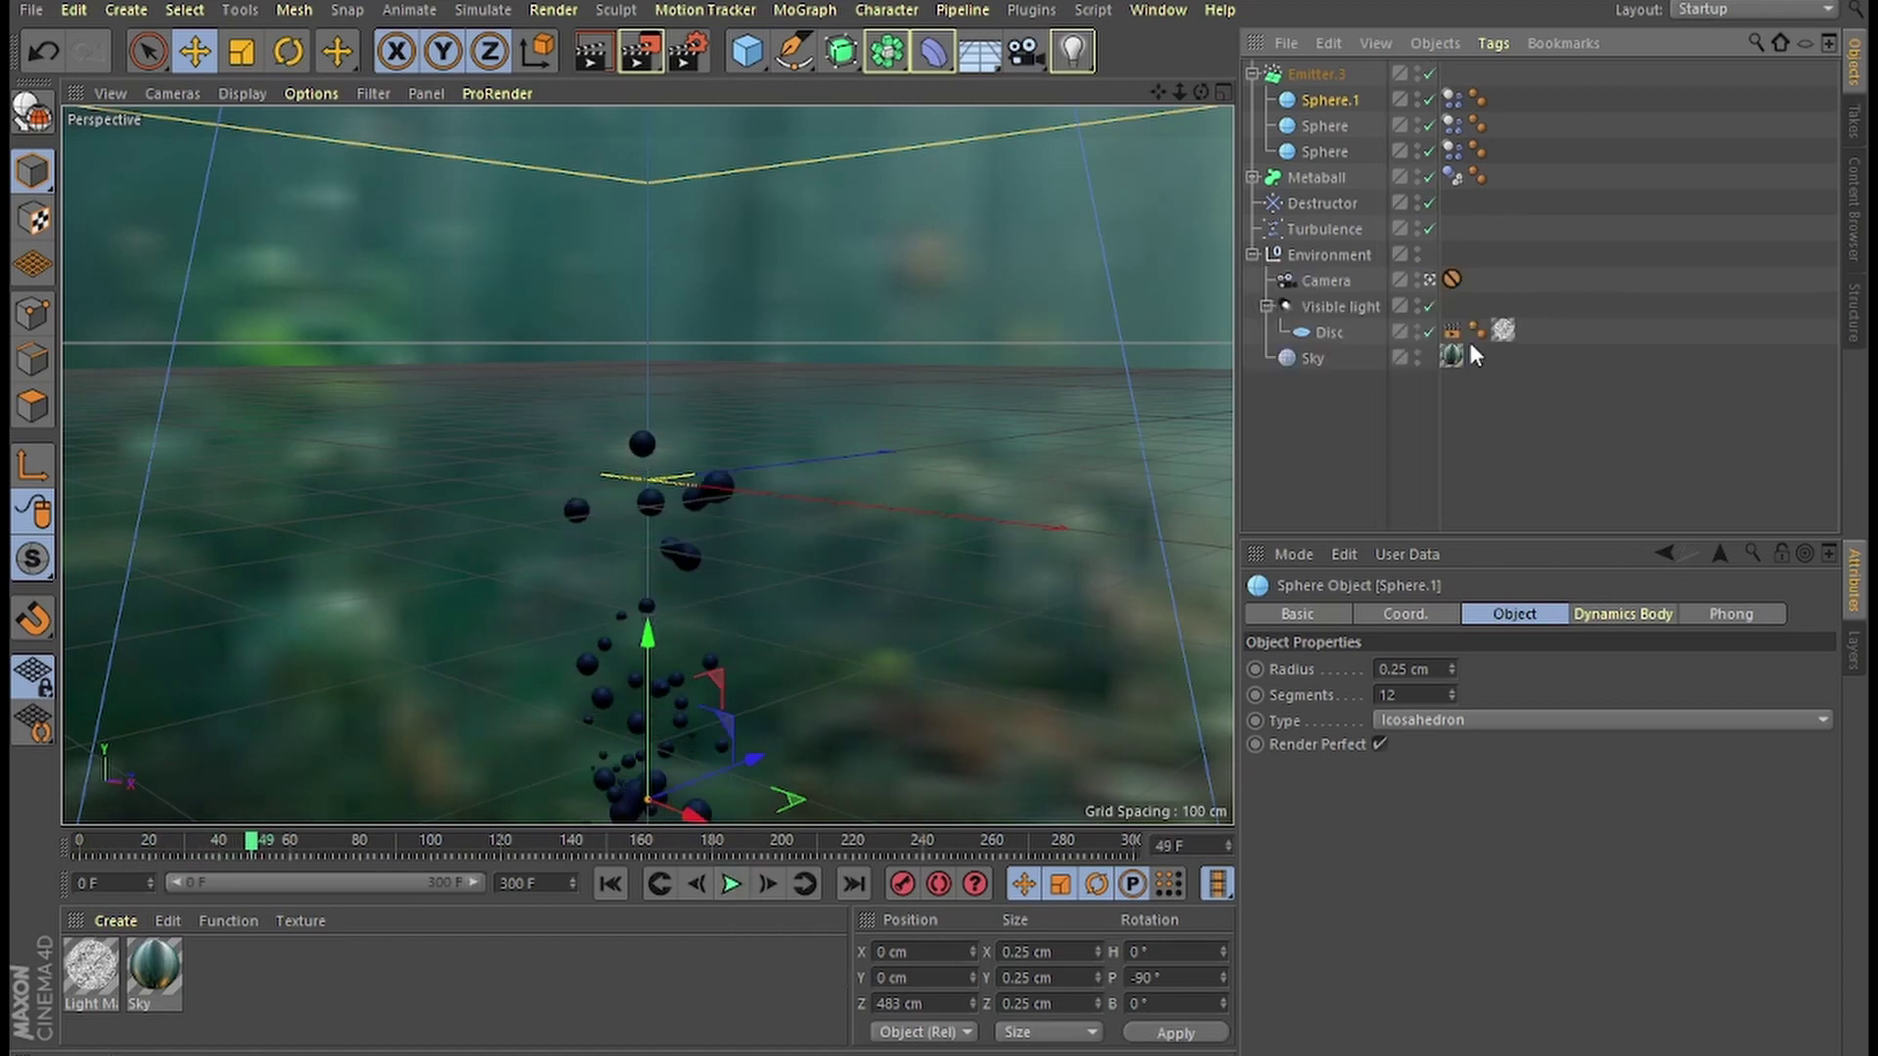
{"action": "left_click", "coordinate": [1429, 280]}
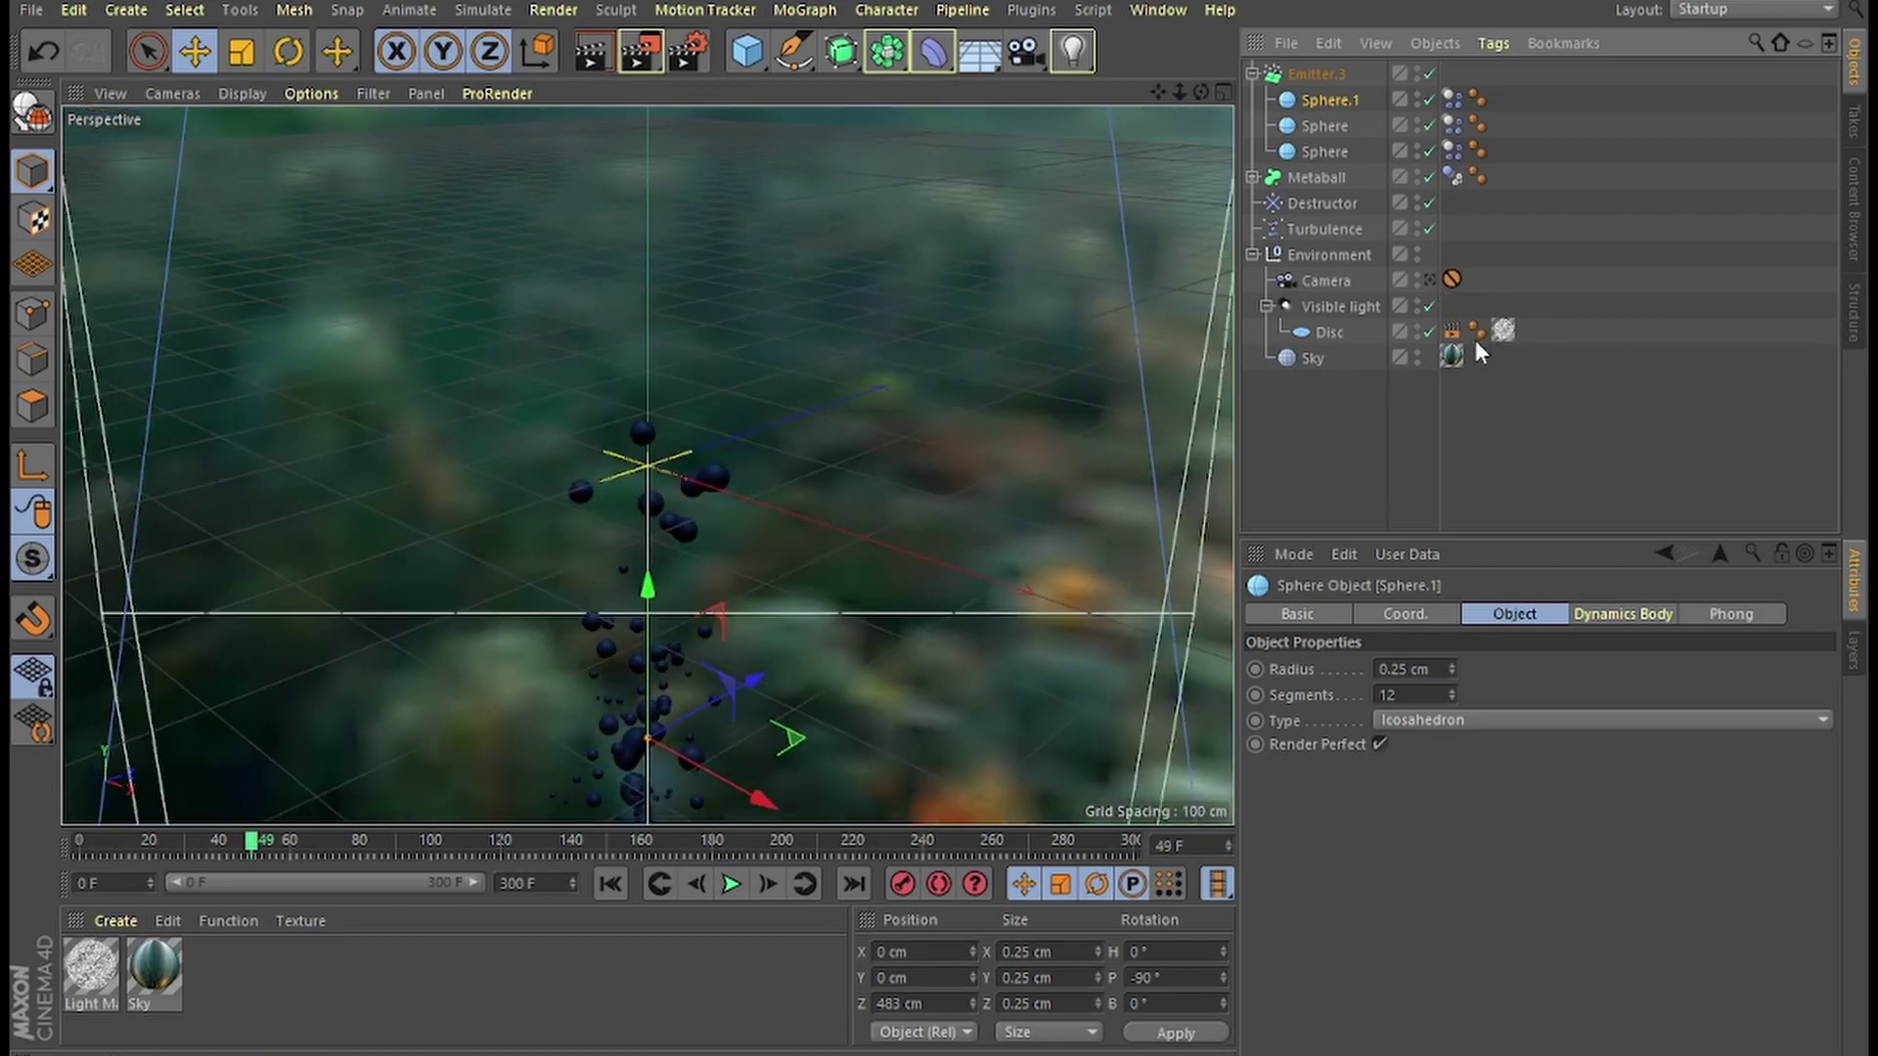
{"action": "left_click_drag", "start_coordinate": [1161, 94], "coordinate": [1161, 2]}
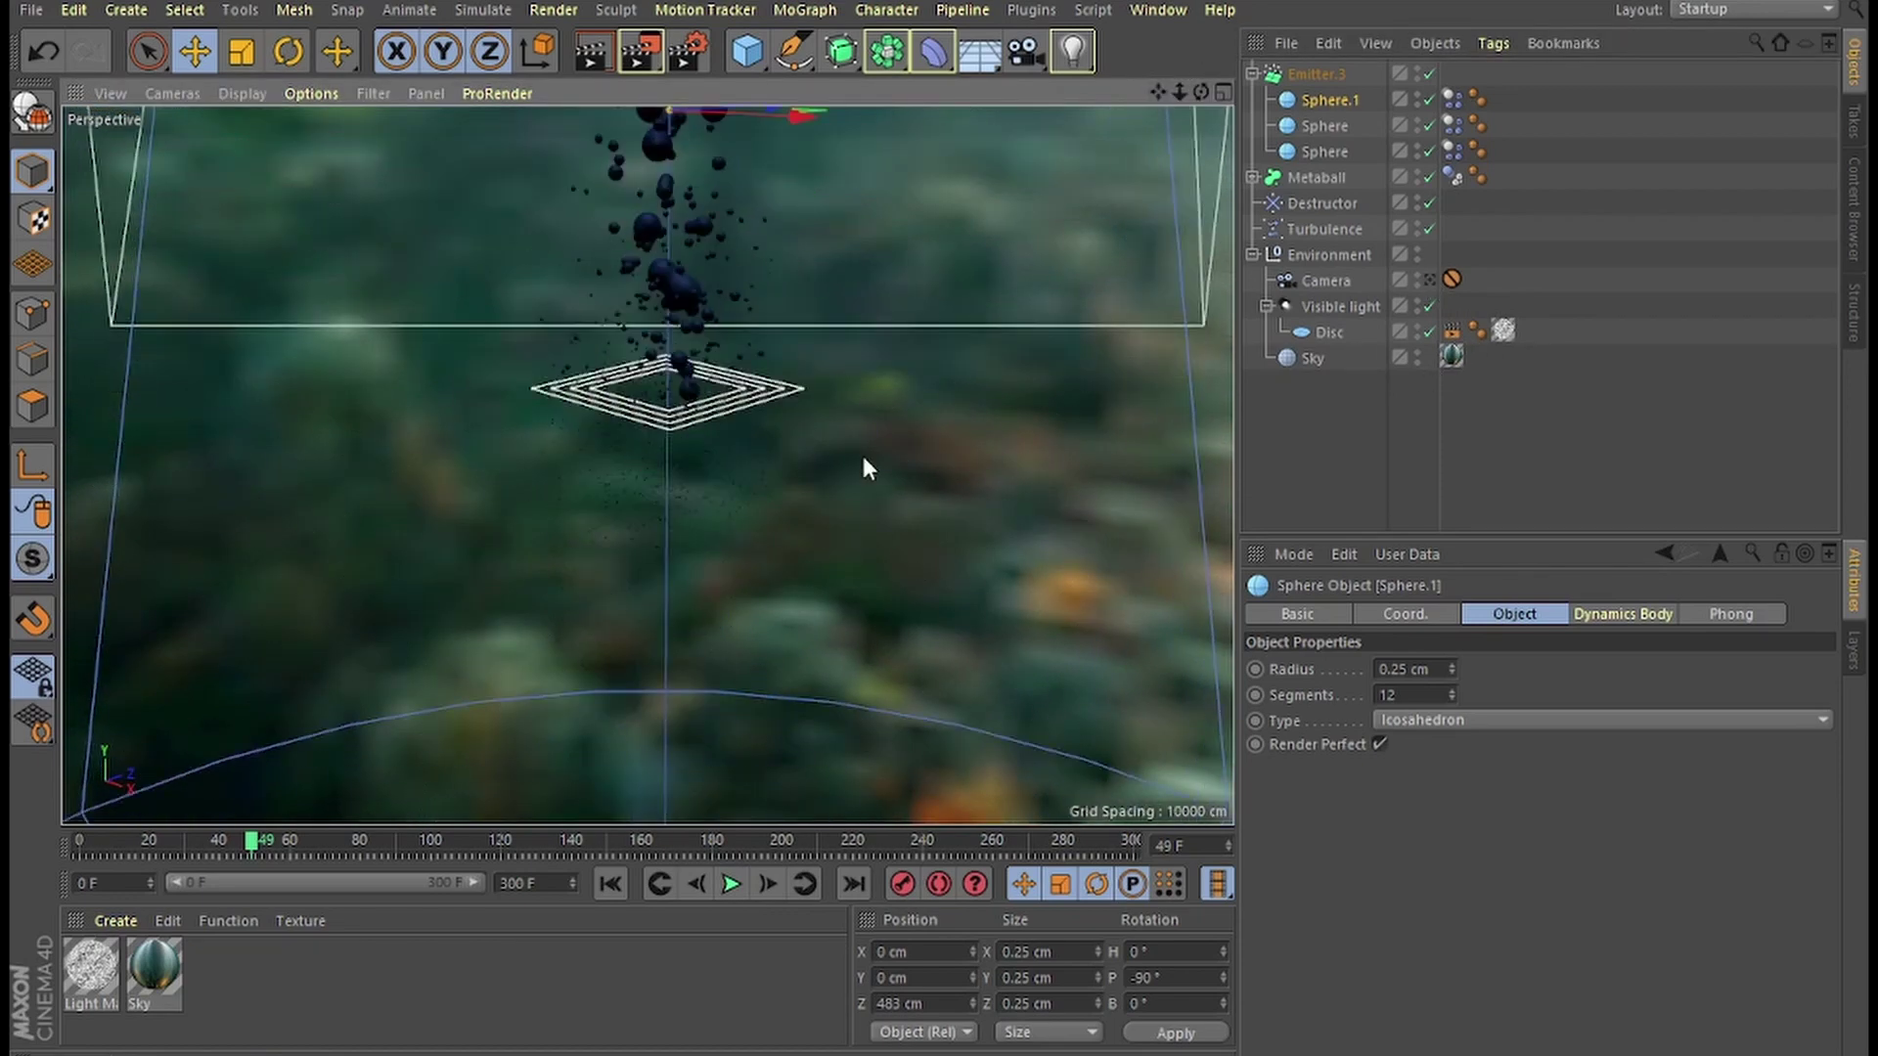
{"action": "scroll", "coordinate": [716, 480], "scroll_direction": "up", "scroll_amount": 4}
{"action": "scroll", "coordinate": [638, 435], "scroll_direction": "up", "scroll_amount": 2}
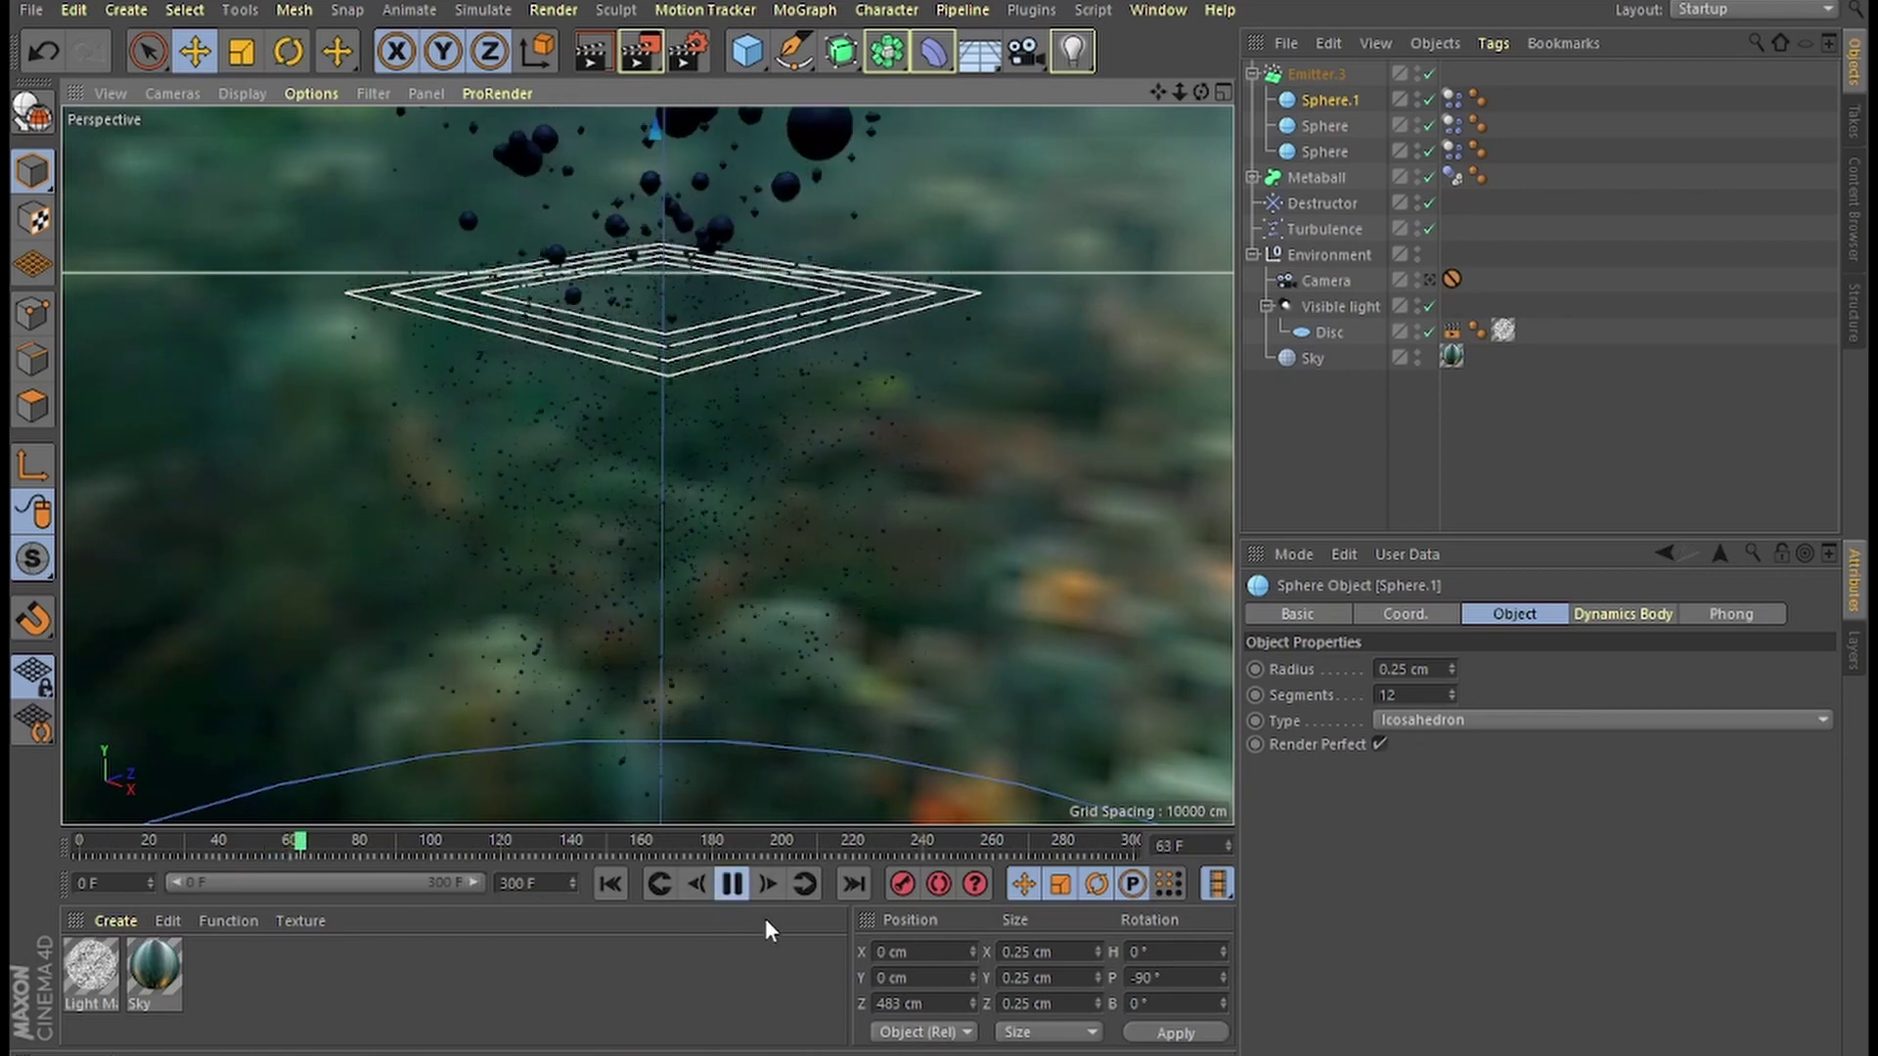
{"action": "left_click", "coordinate": [733, 884]}
Set the gravity in the project's dynamics settings to 0 cm.
{"action": "left_click", "coordinate": [33, 10]}
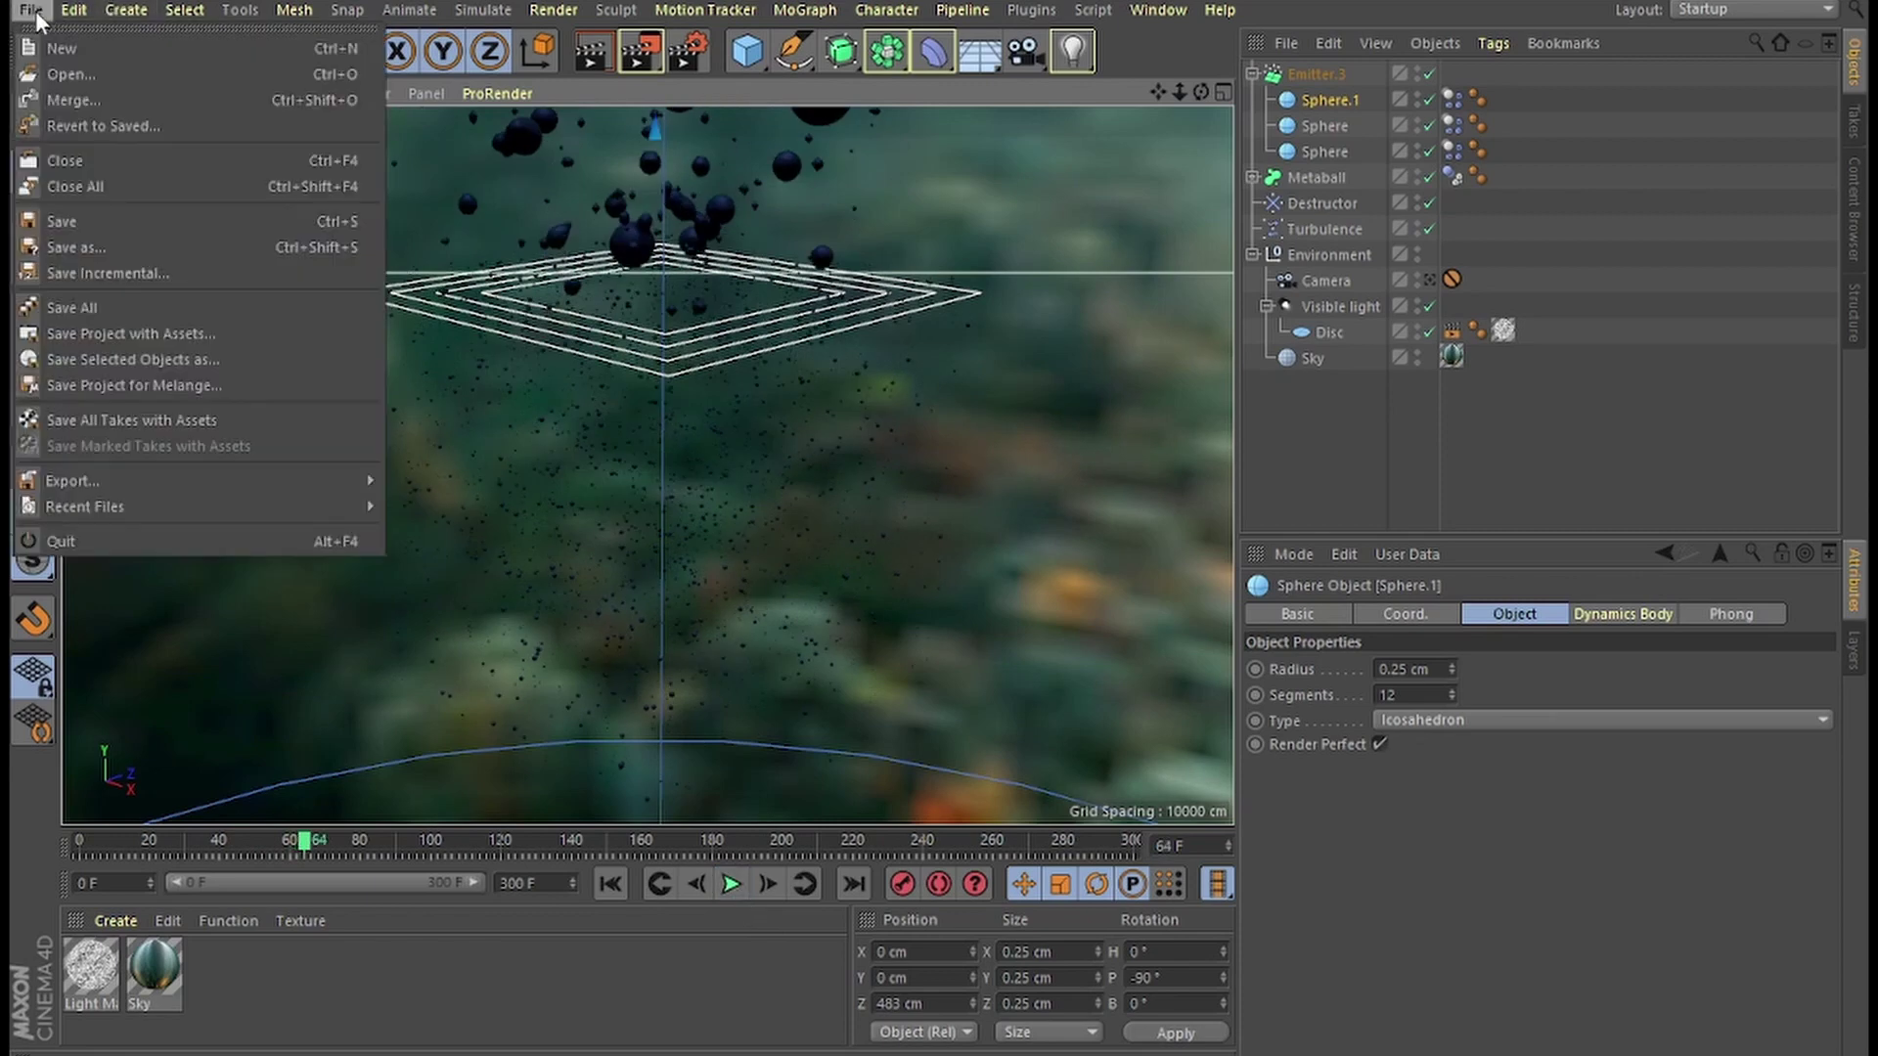
{"action": "left_click", "coordinate": [133, 332]}
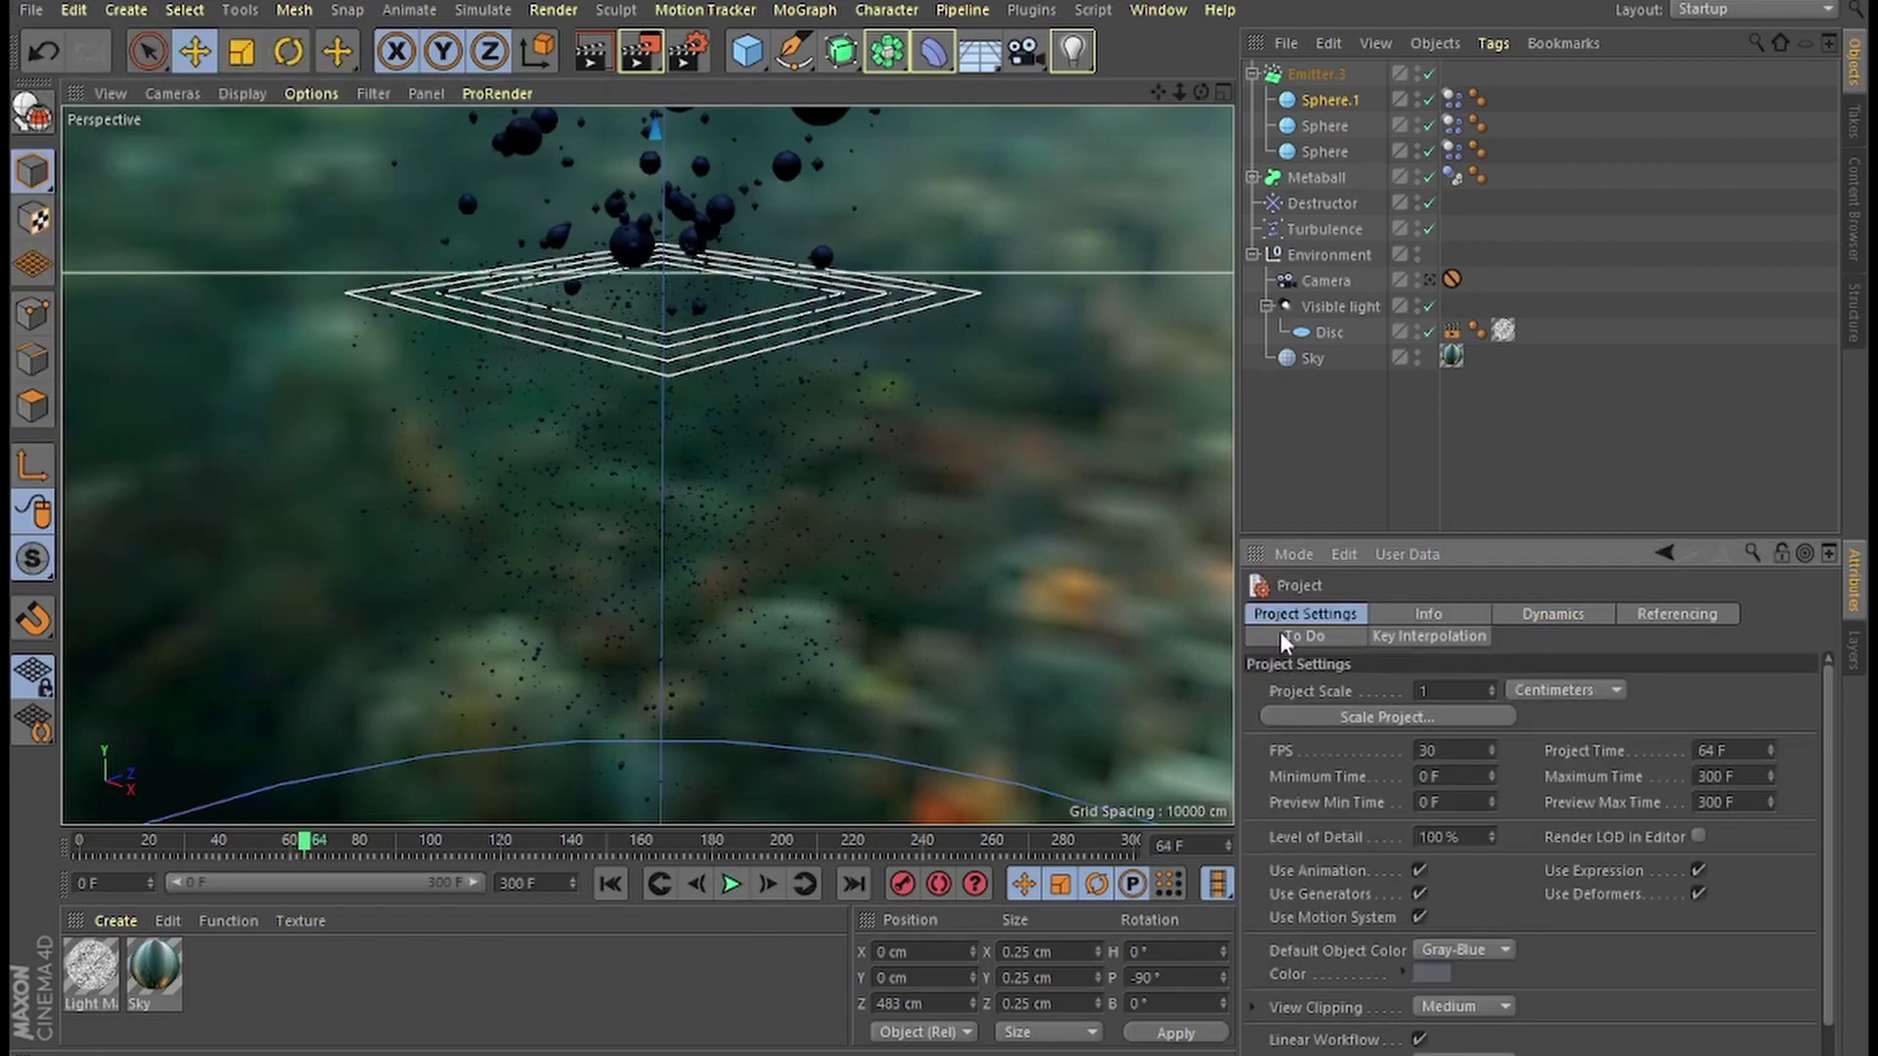
{"action": "left_click", "coordinate": [1575, 624]}
{"action": "left_click_drag", "start_coordinate": [1449, 825], "coordinate": [1393, 823]}
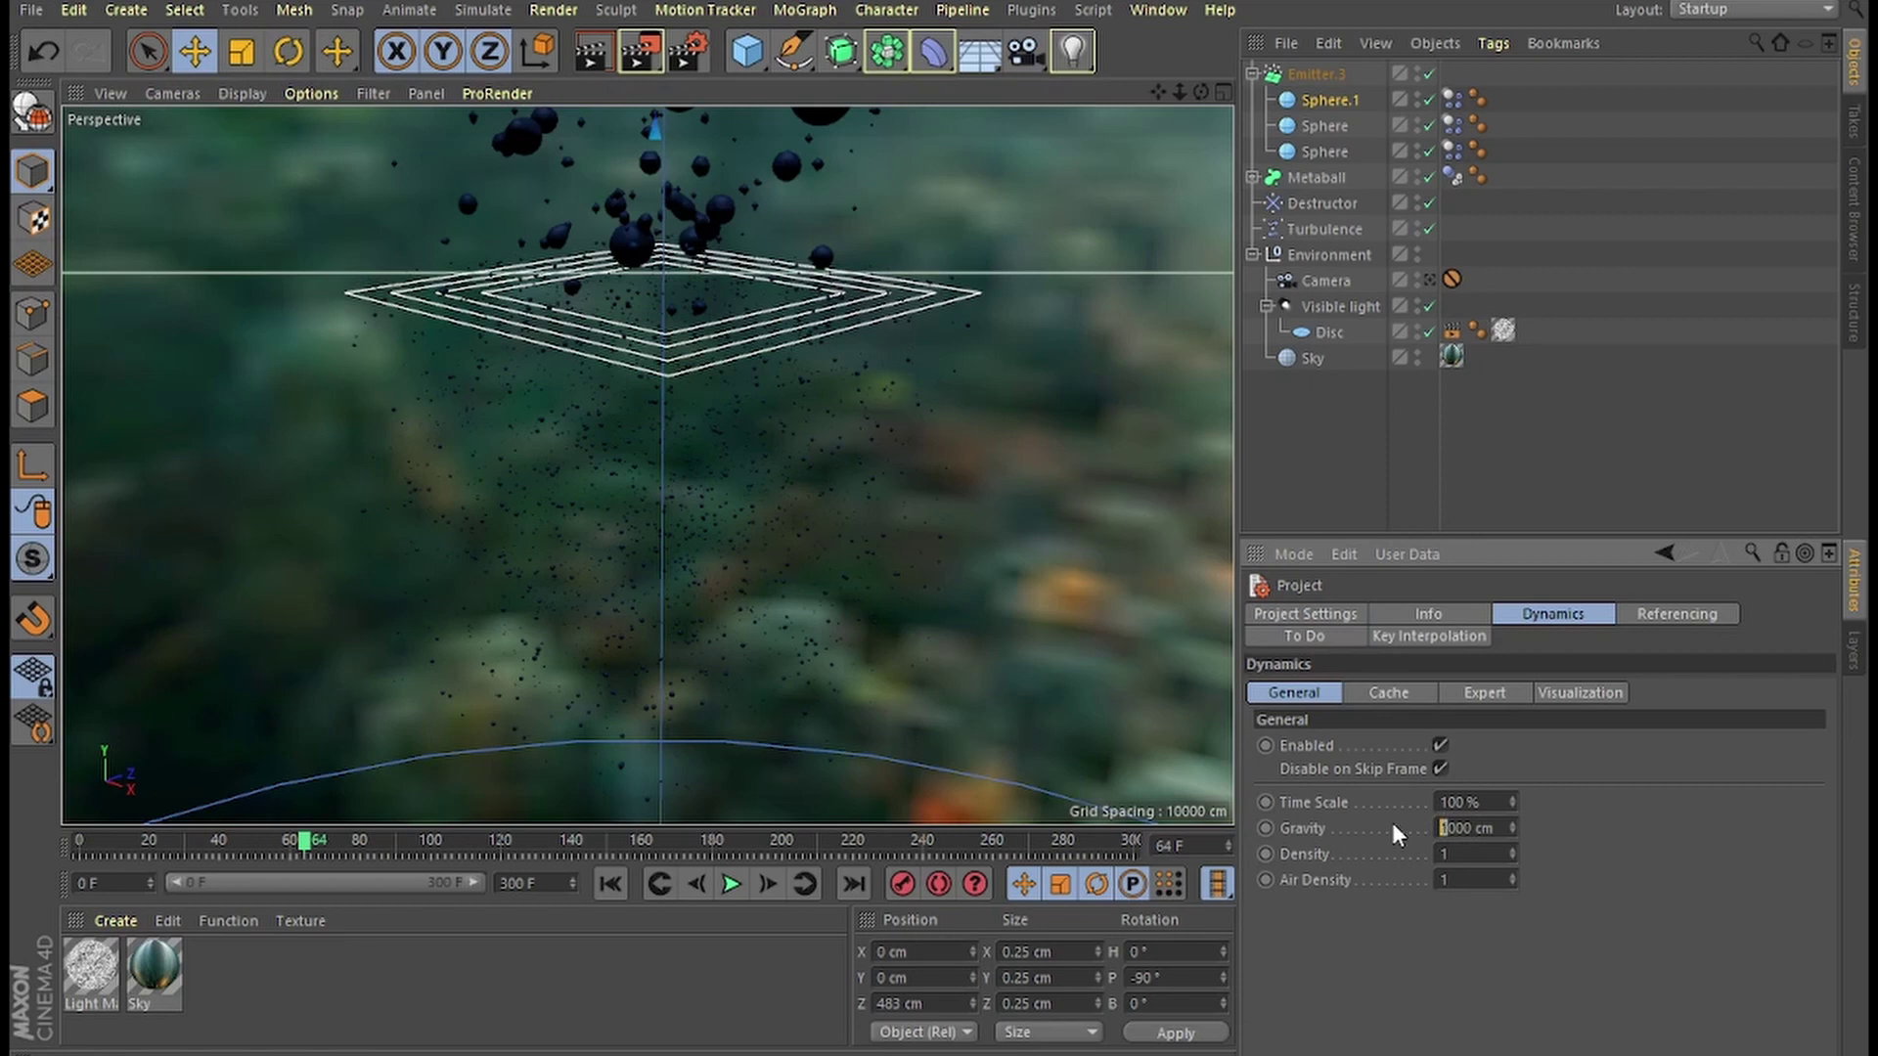
{"action": "key", "text": "BackSpace"}
{"action": "key", "text": "Return"}
Replay the animation from the start through the camera, collapse Emitter.3's hierarchy, and stop playback partway.
{"action": "left_click", "coordinate": [730, 884]}
{"action": "left_click", "coordinate": [610, 881]}
{"action": "left_click", "coordinate": [1429, 281]}
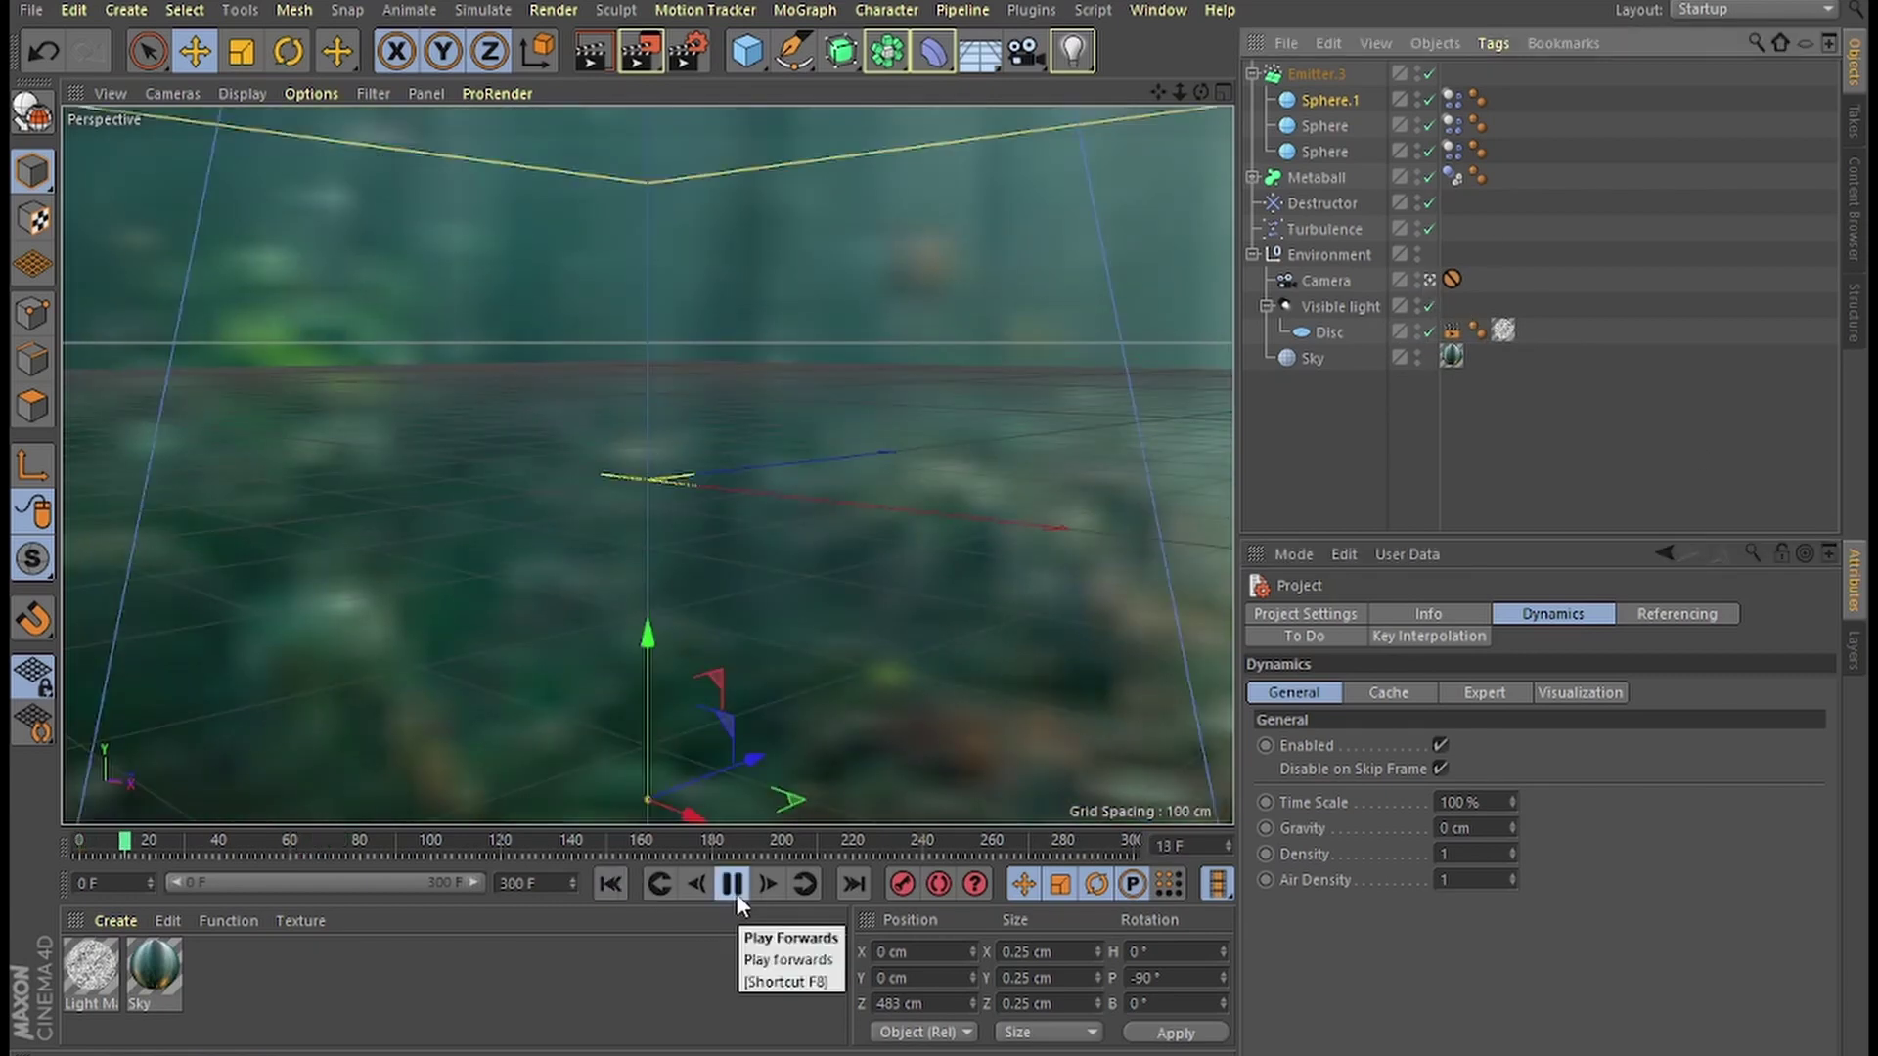
{"action": "left_click", "coordinate": [737, 894]}
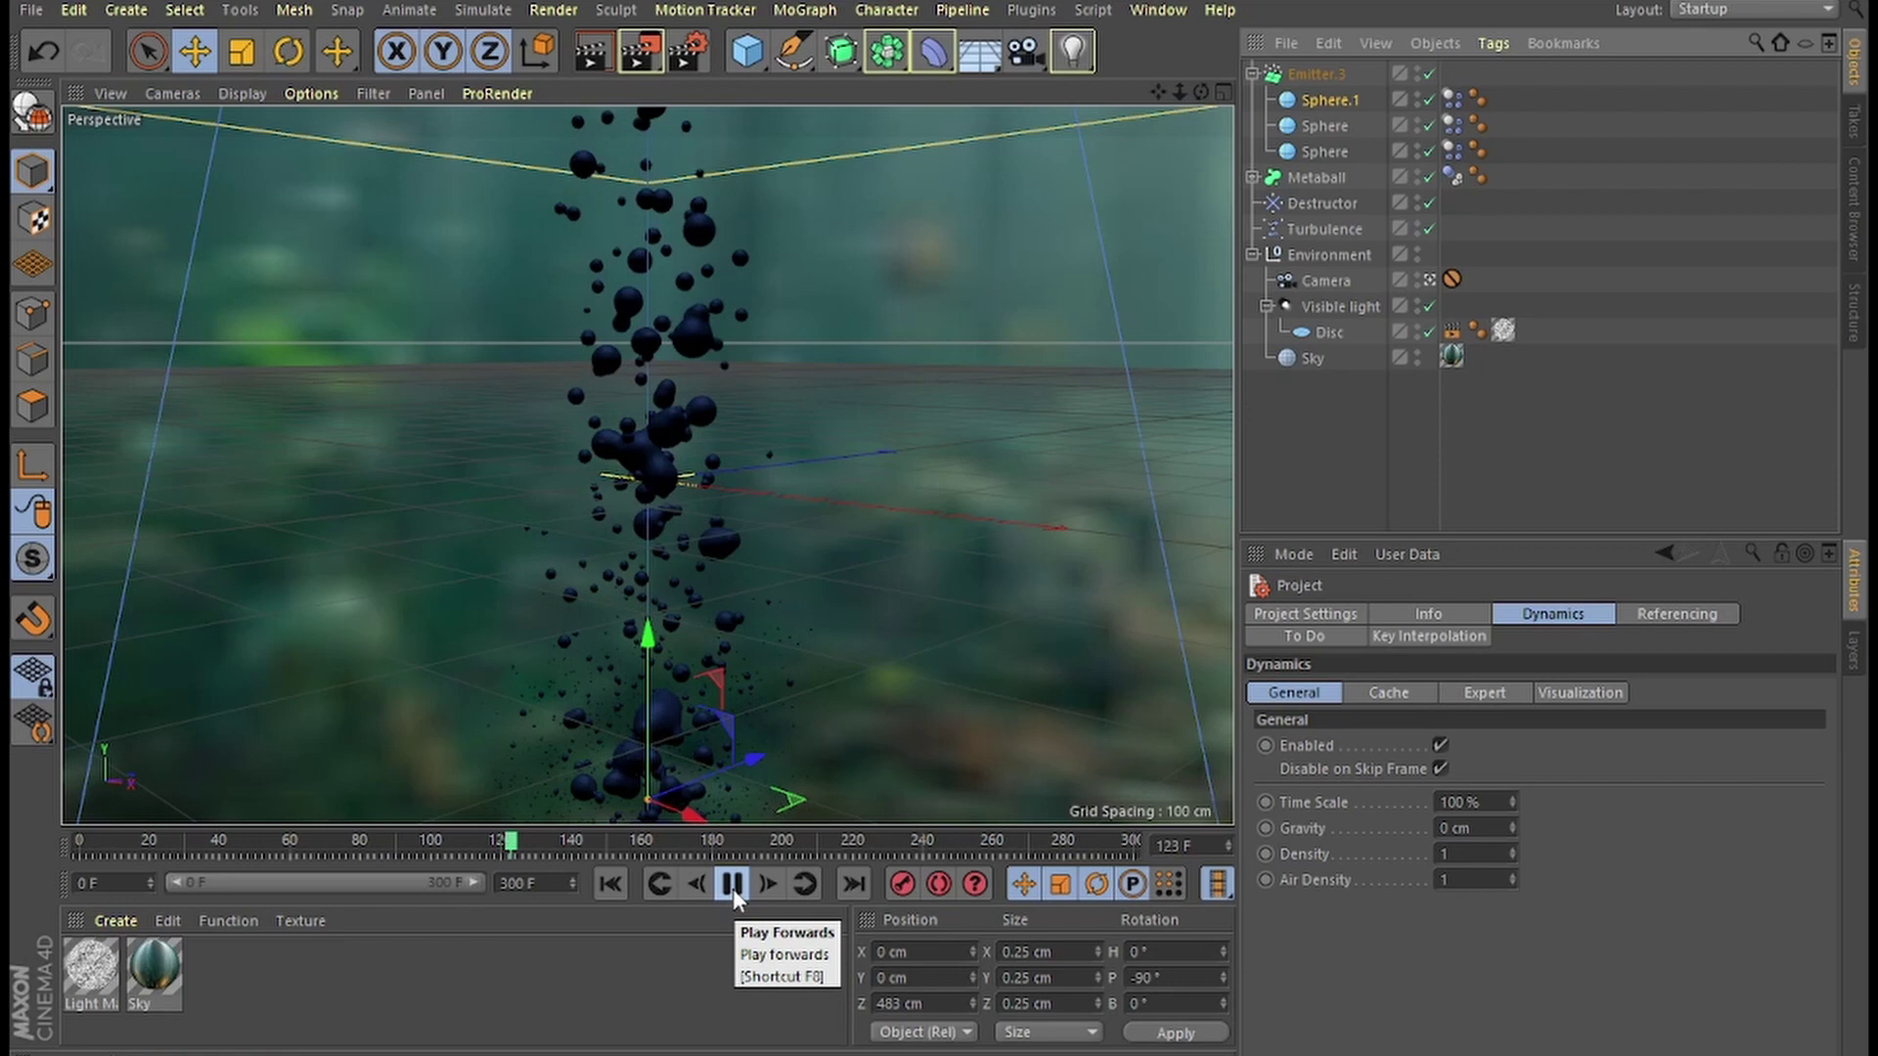
{"action": "left_click", "coordinate": [1252, 75]}
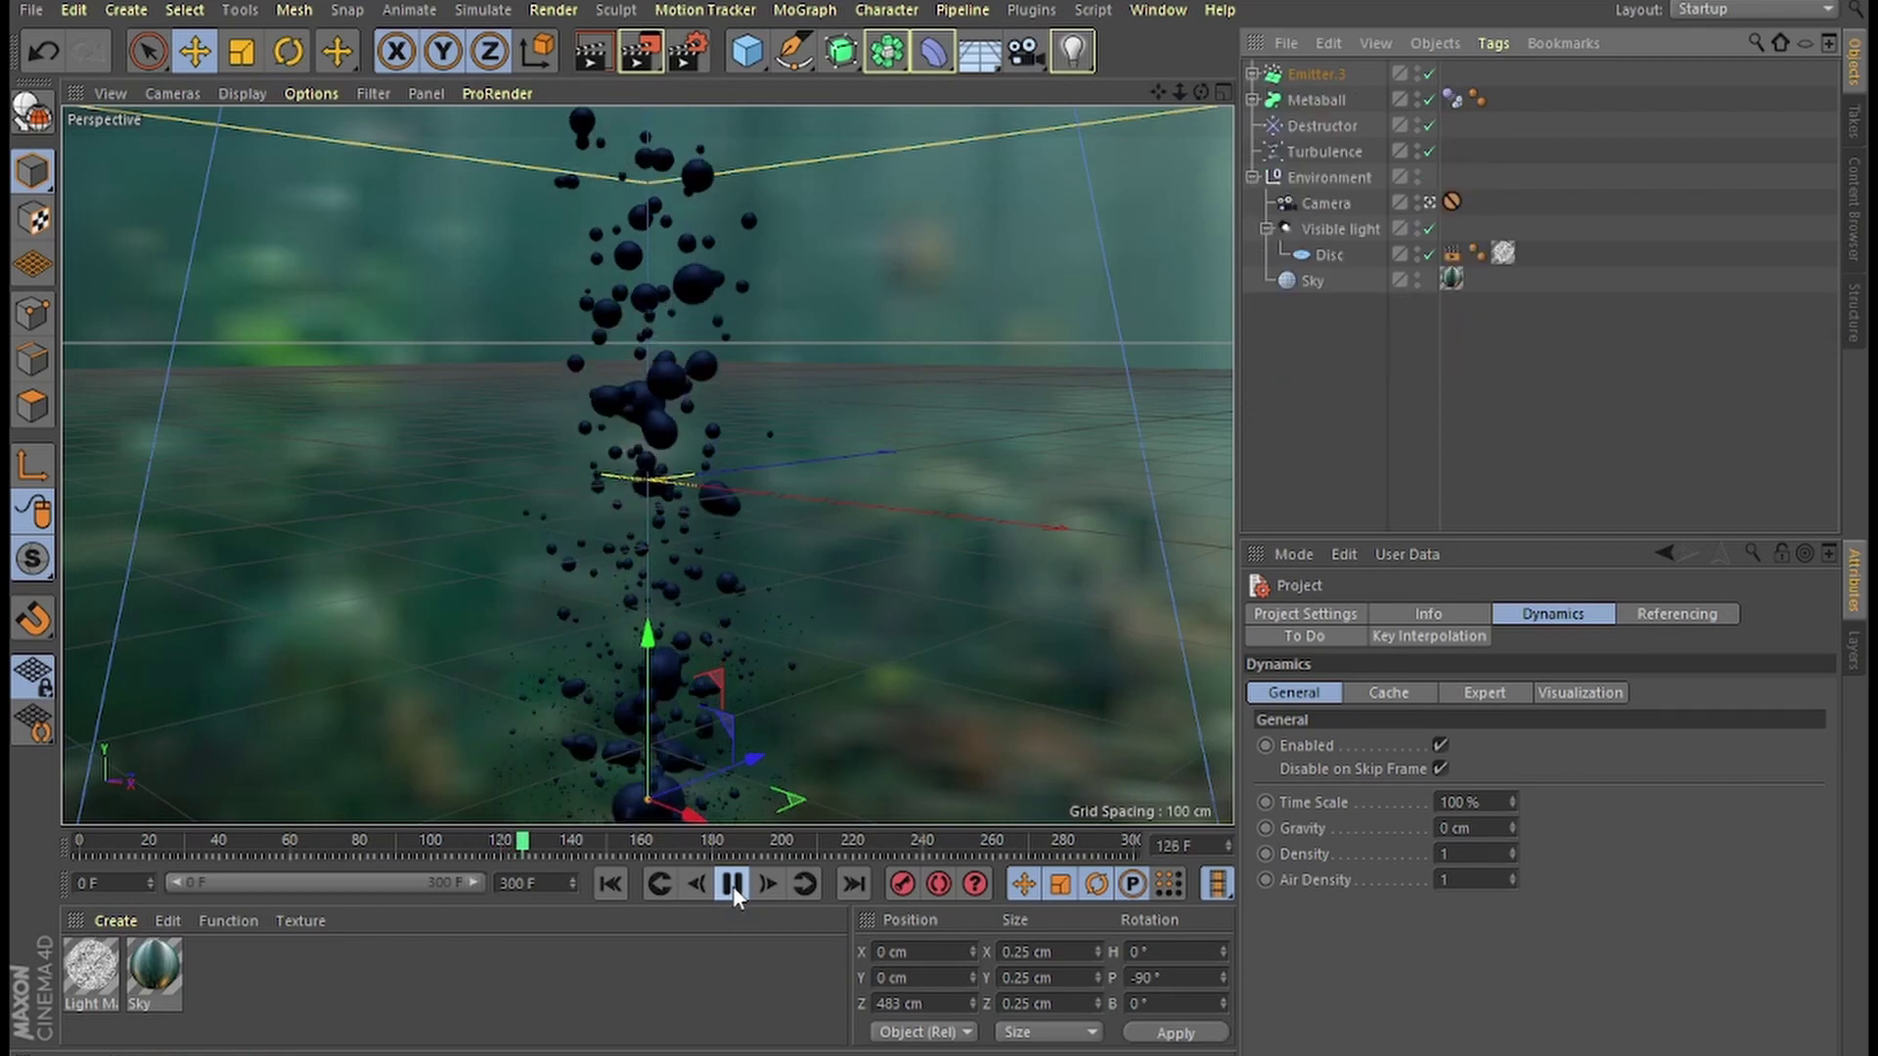
{"action": "left_click", "coordinate": [732, 886]}
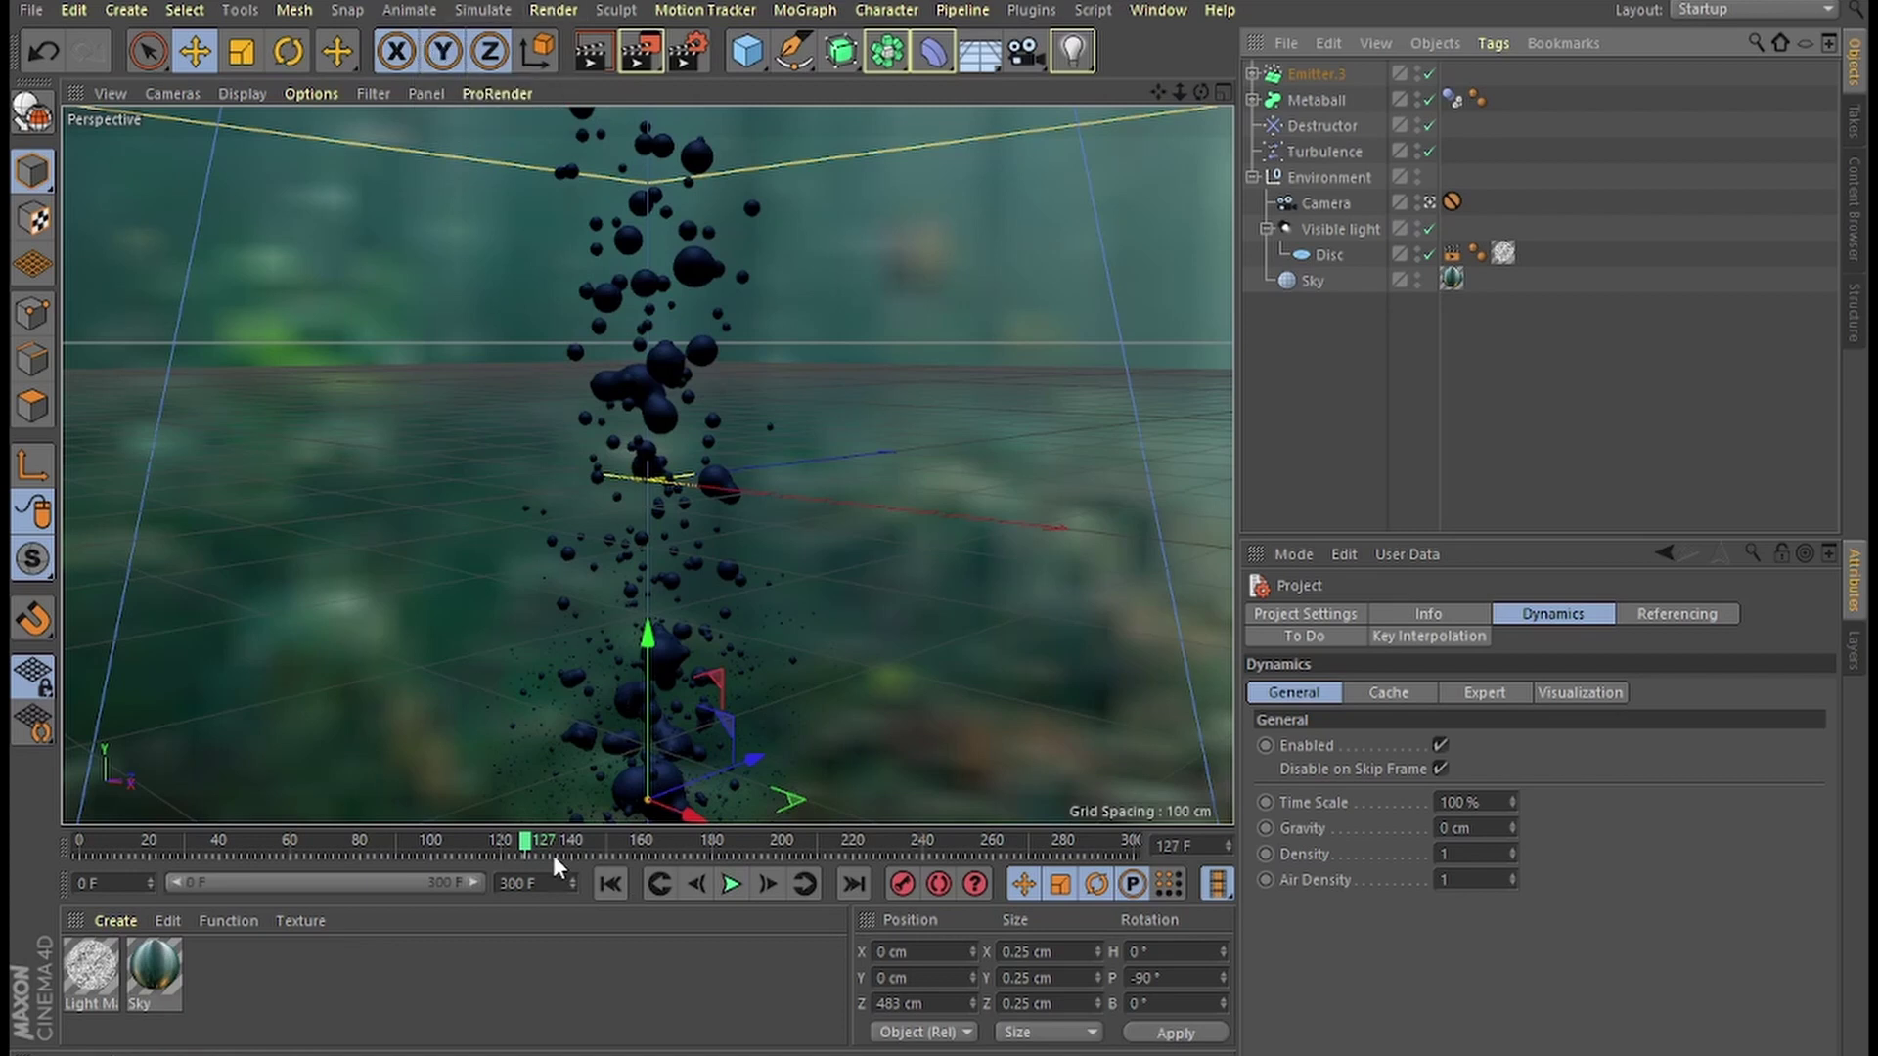
Add a Gravity particle modifier with an acceleration of -250 cm.
{"action": "left_click", "coordinate": [489, 12]}
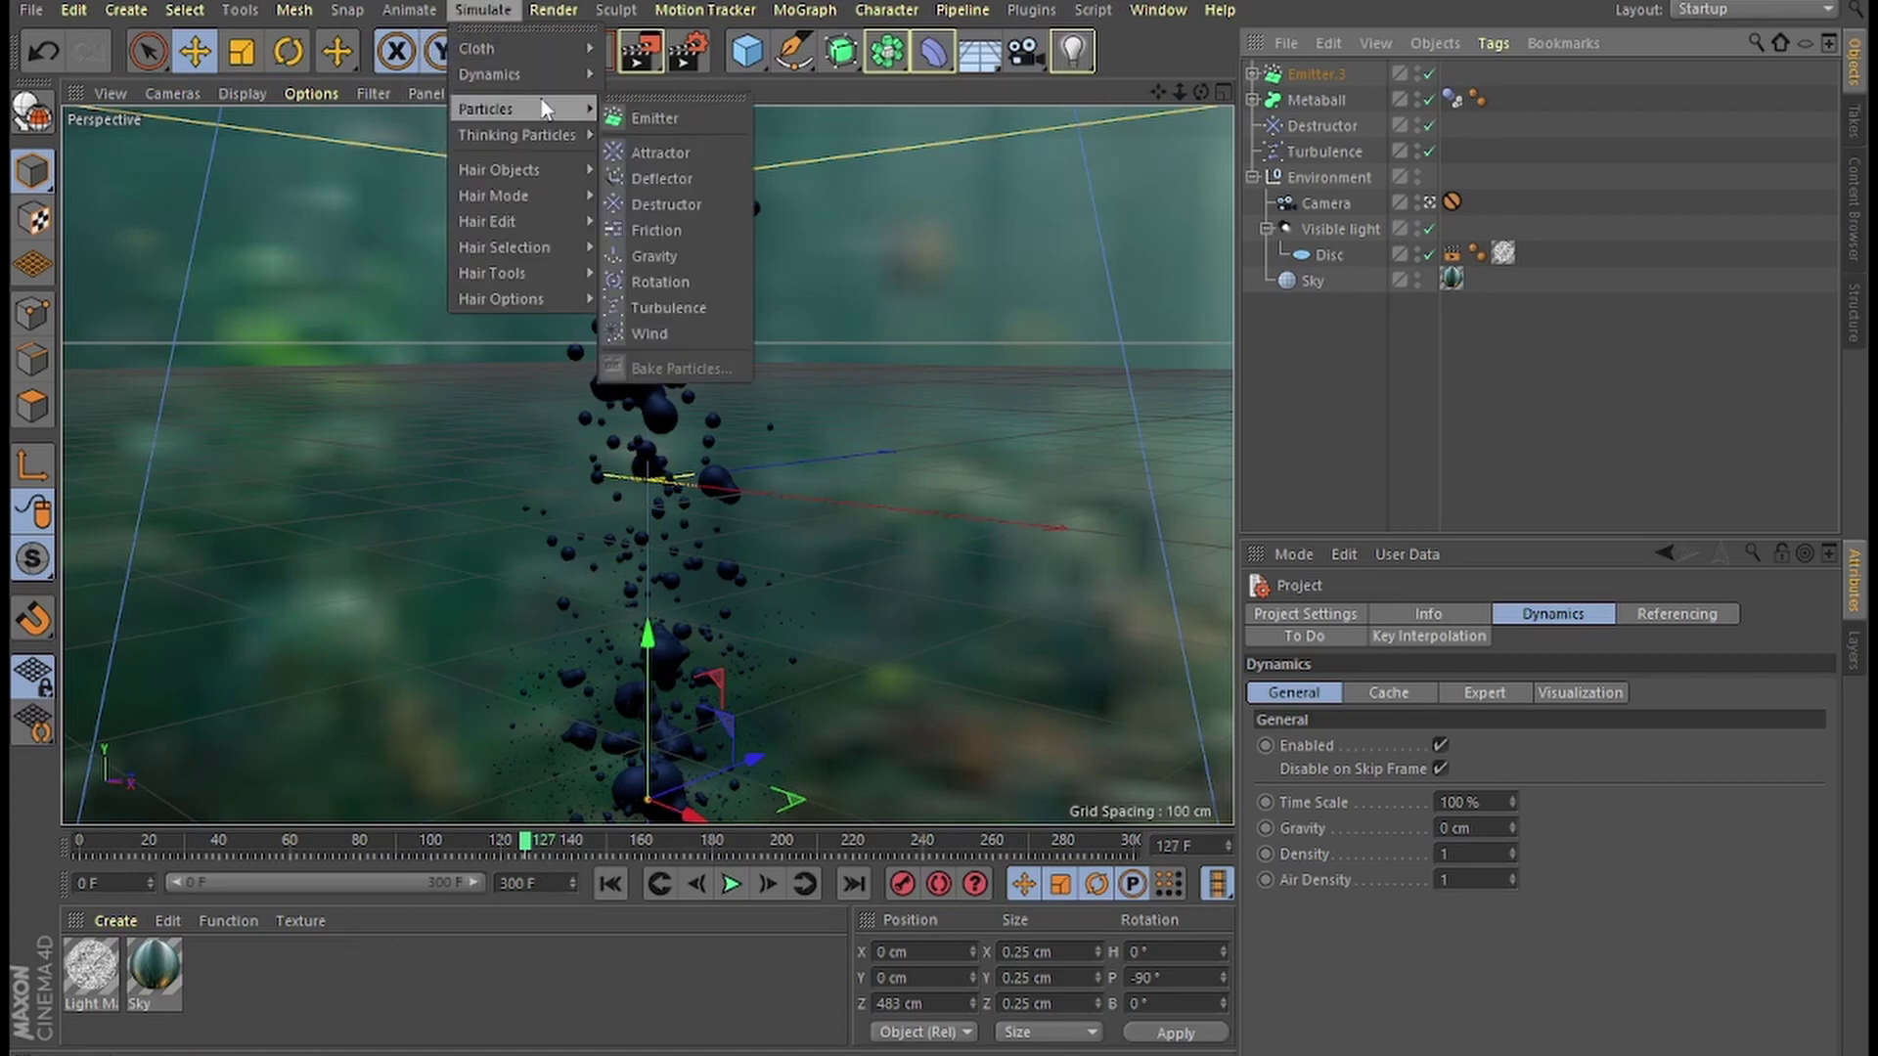
{"action": "left_click", "coordinate": [657, 256]}
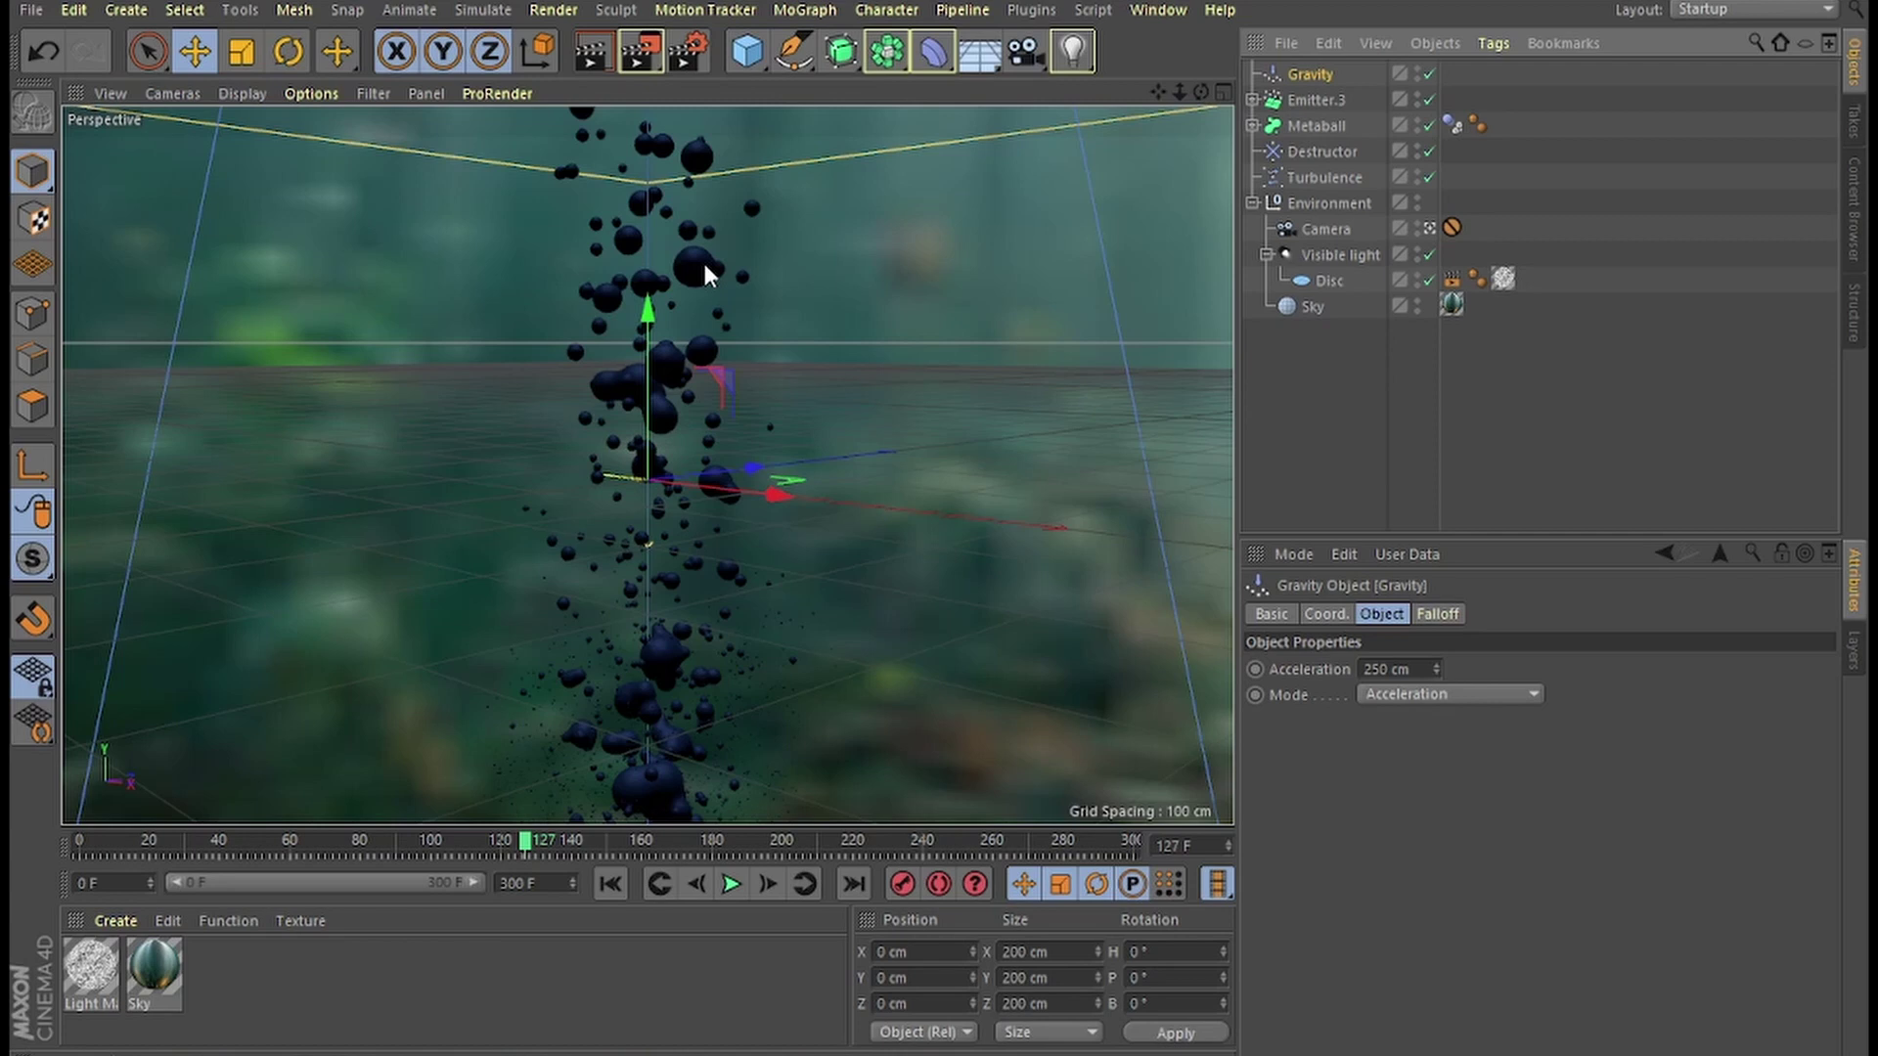
{"action": "left_click", "coordinate": [1367, 671]}
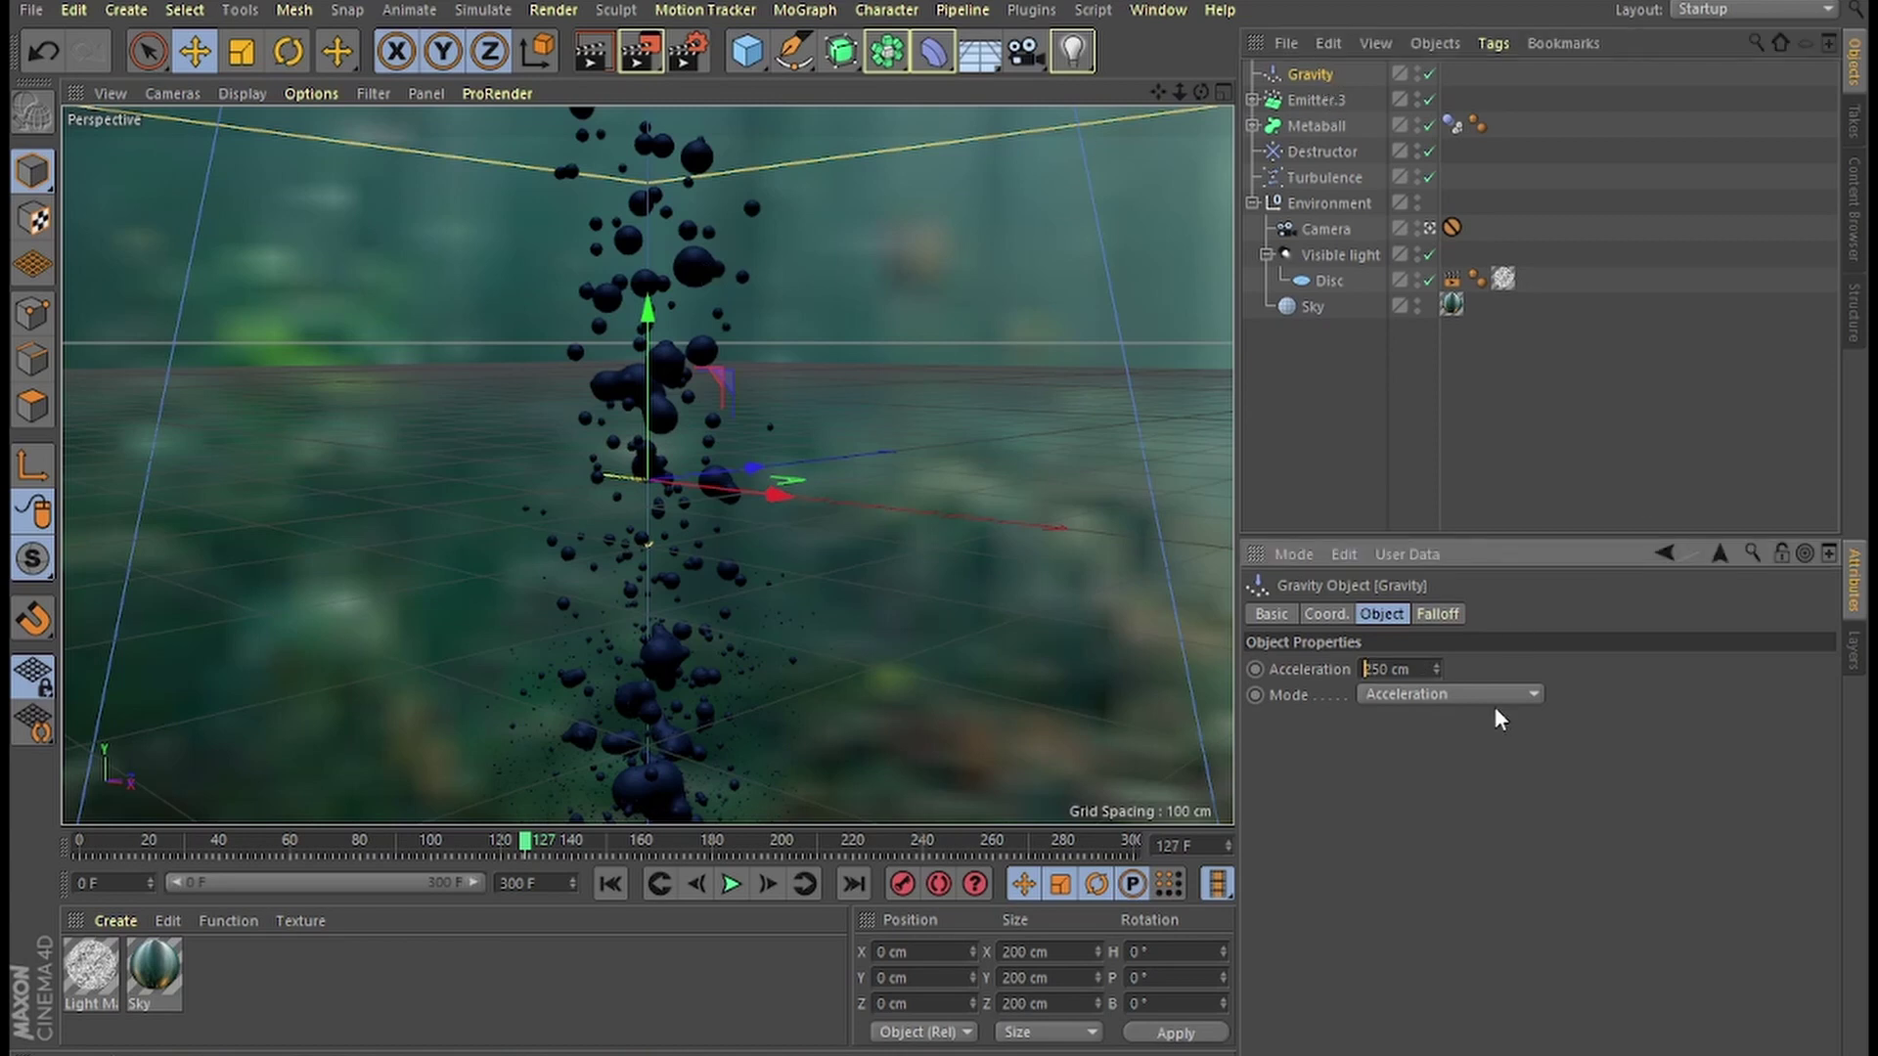
{"action": "type", "text": "-"}
Give the Gravity modifier a Cylinder falloff sized 400 × 2000 × 400 cm.
{"action": "left_click", "coordinate": [1438, 615]}
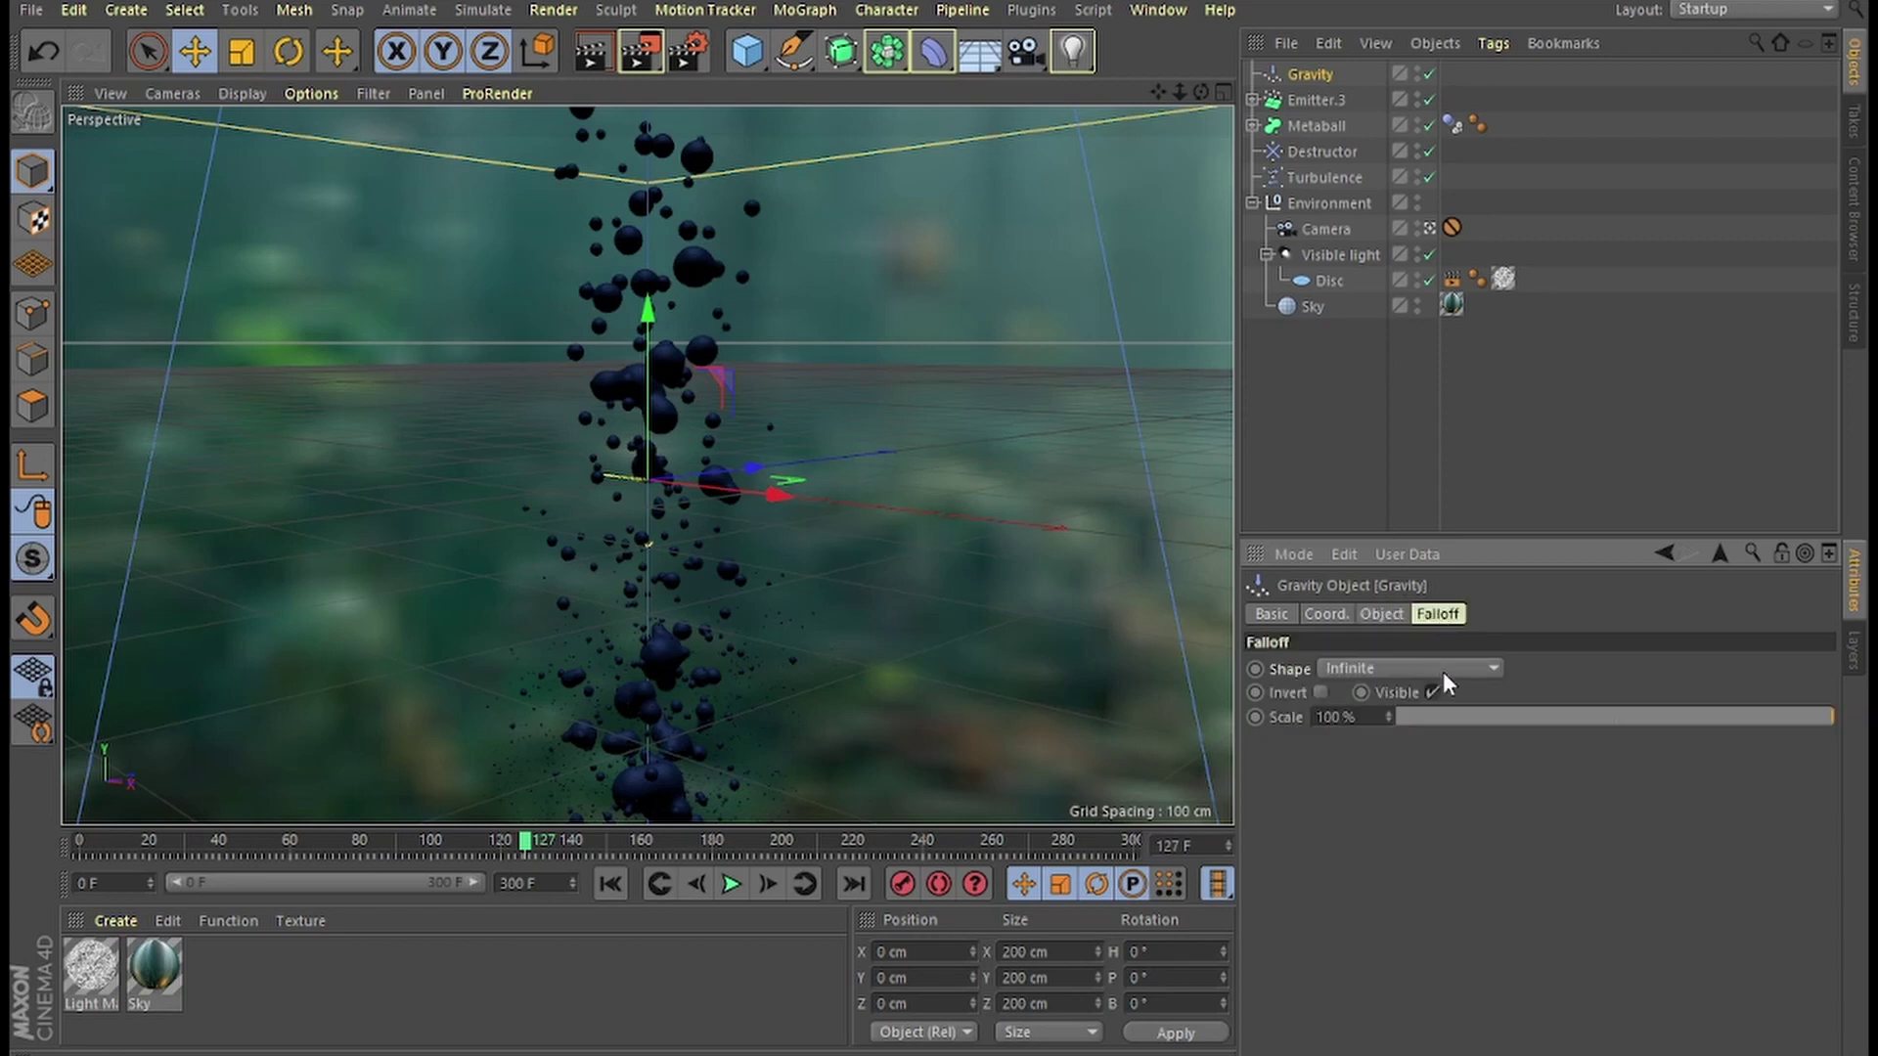
{"action": "left_click", "coordinate": [1443, 674]}
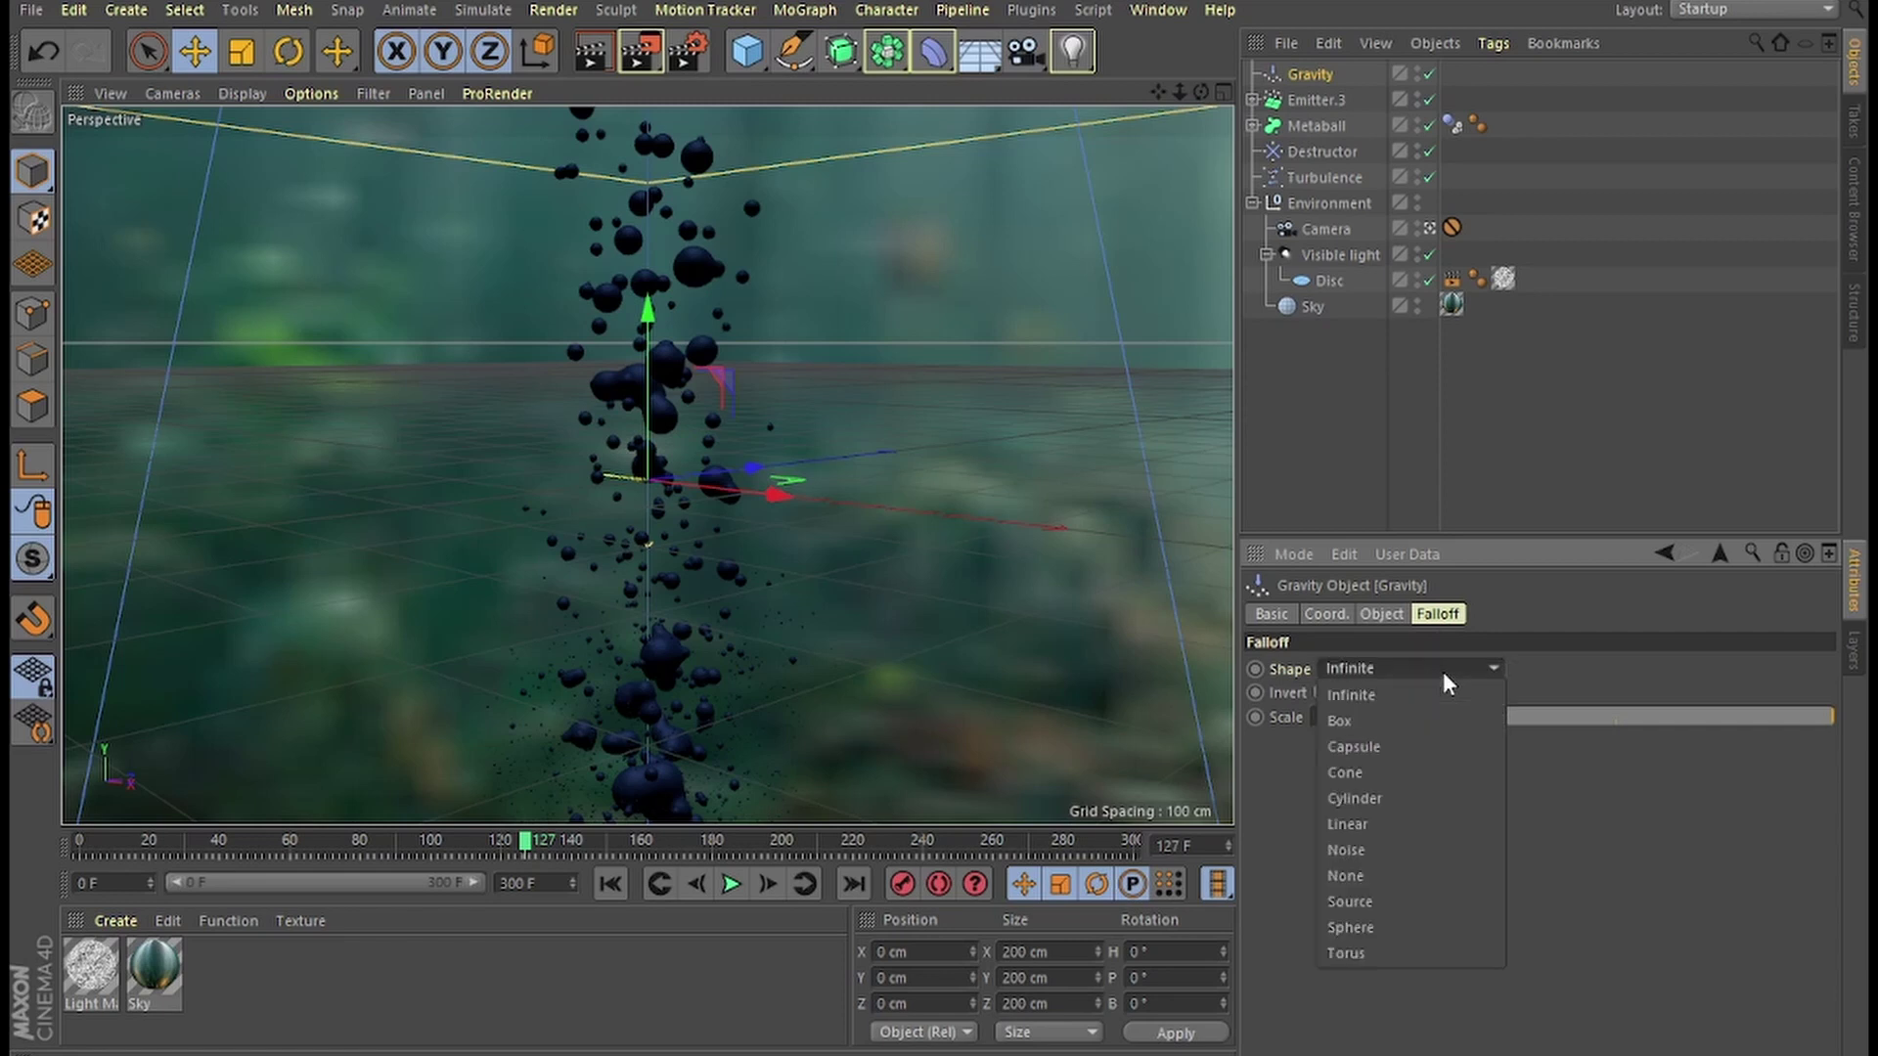
{"action": "left_click", "coordinate": [1419, 790]}
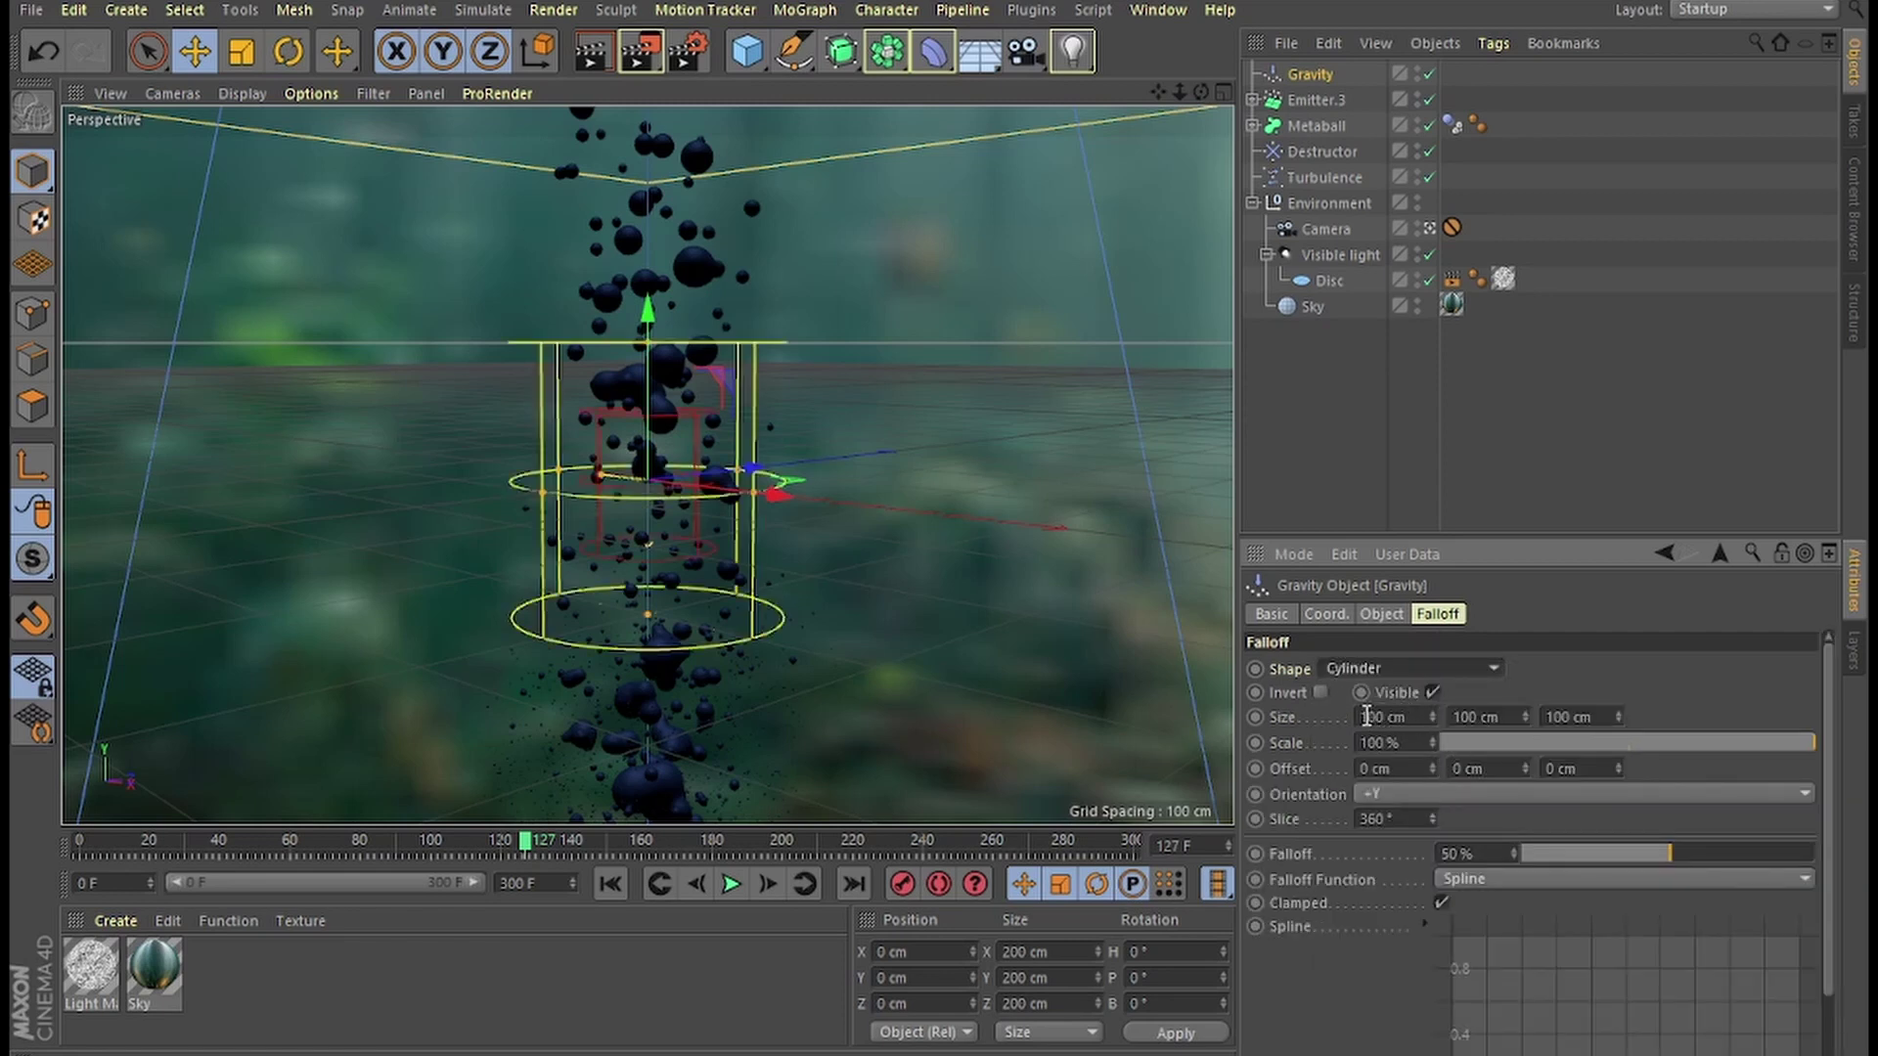
{"action": "type", "text": "4"}
{"action": "left_click_drag", "start_coordinate": [1368, 715], "coordinate": [1546, 715]}
{"action": "type", "text": "204"}
{"action": "key", "text": "Return"}
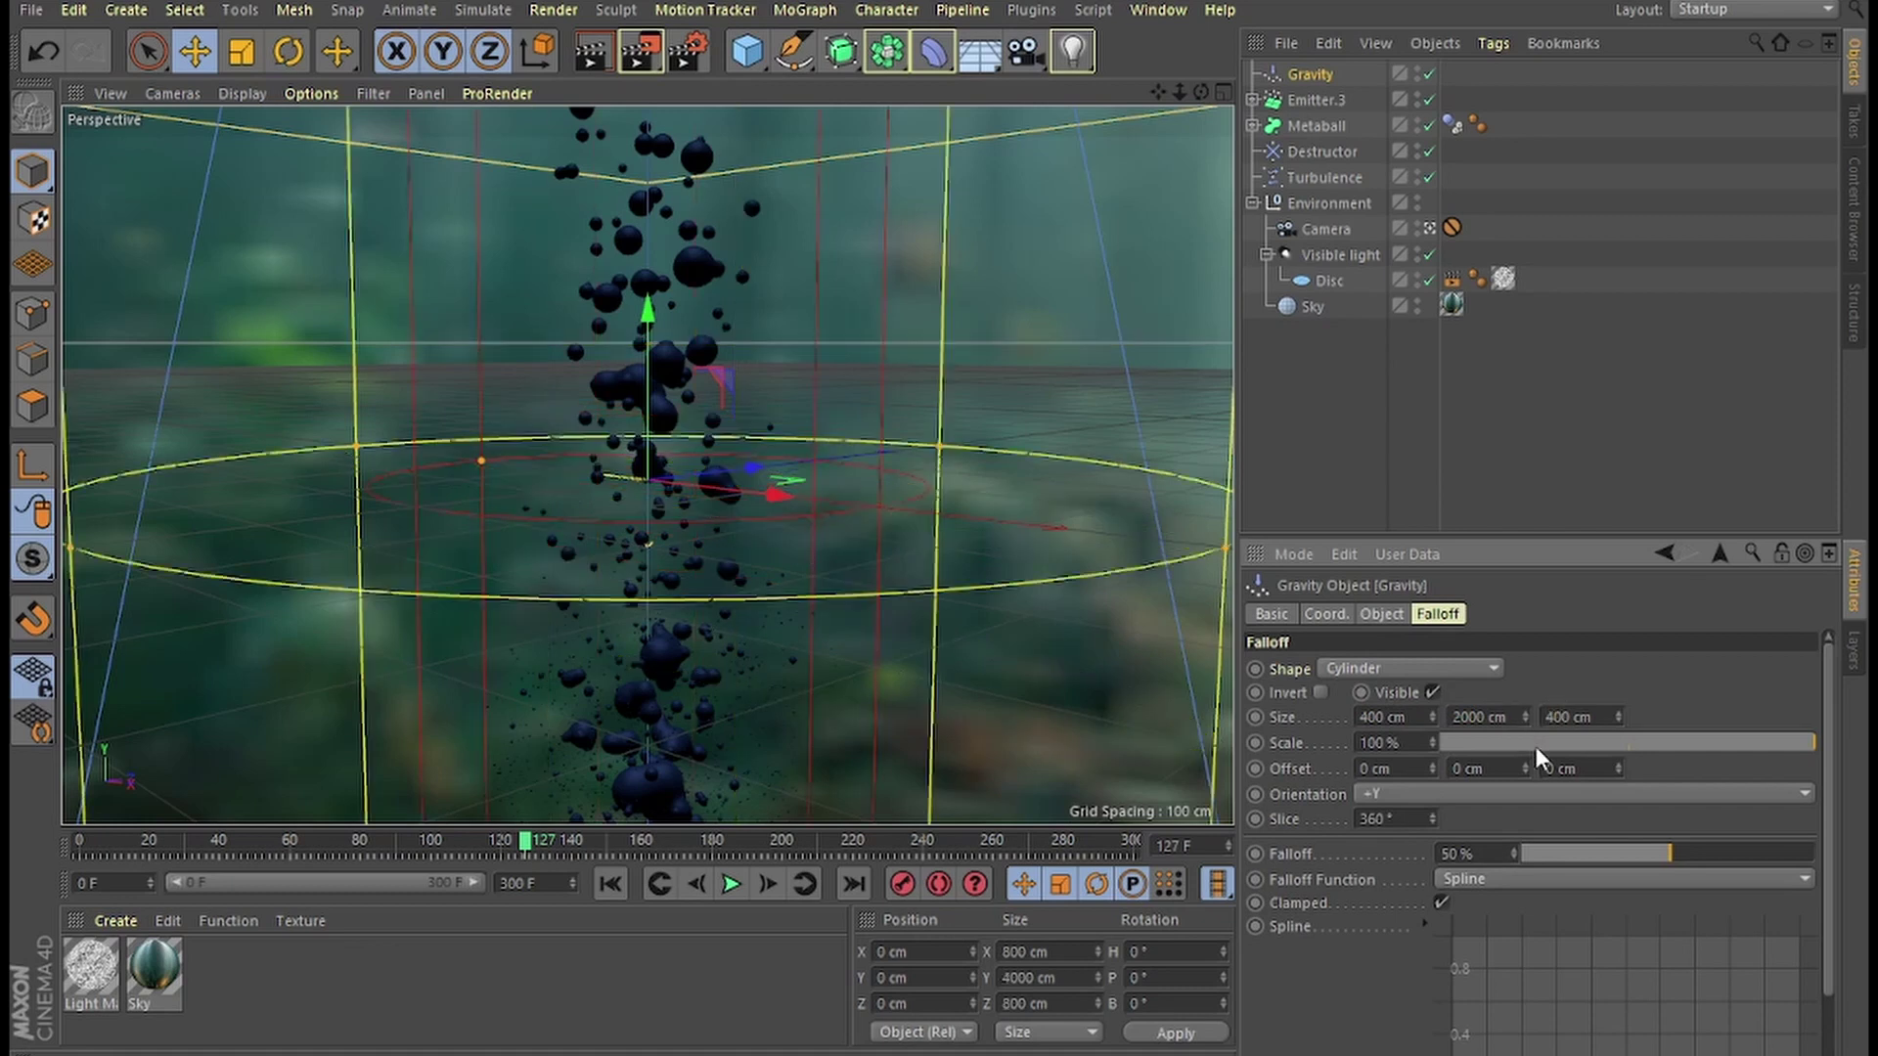
Invert the Gravity modifier's falloff and set its Y position to 500 cm.
{"action": "left_click", "coordinate": [1323, 693]}
{"action": "left_click", "coordinate": [1329, 614]}
{"action": "left_click", "coordinate": [1308, 695]}
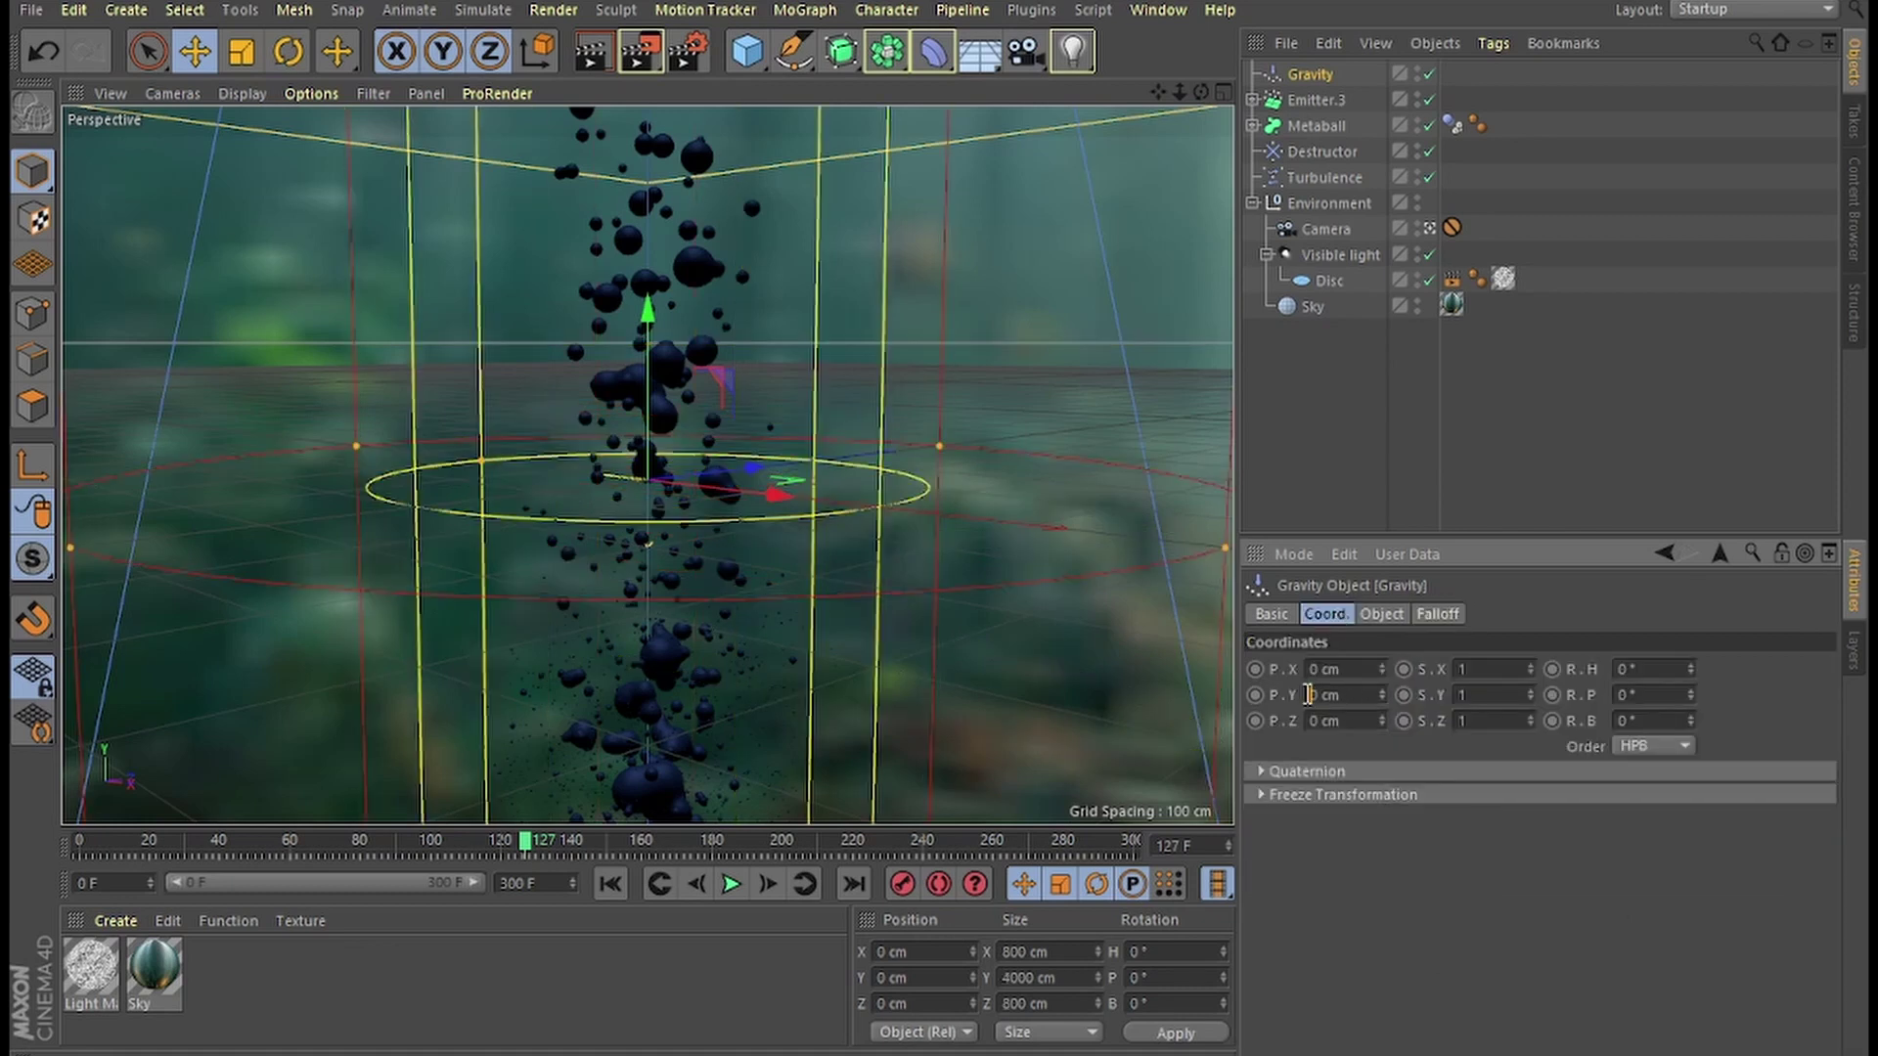
{"action": "type", "text": "50"}
{"action": "key", "text": "Return"}
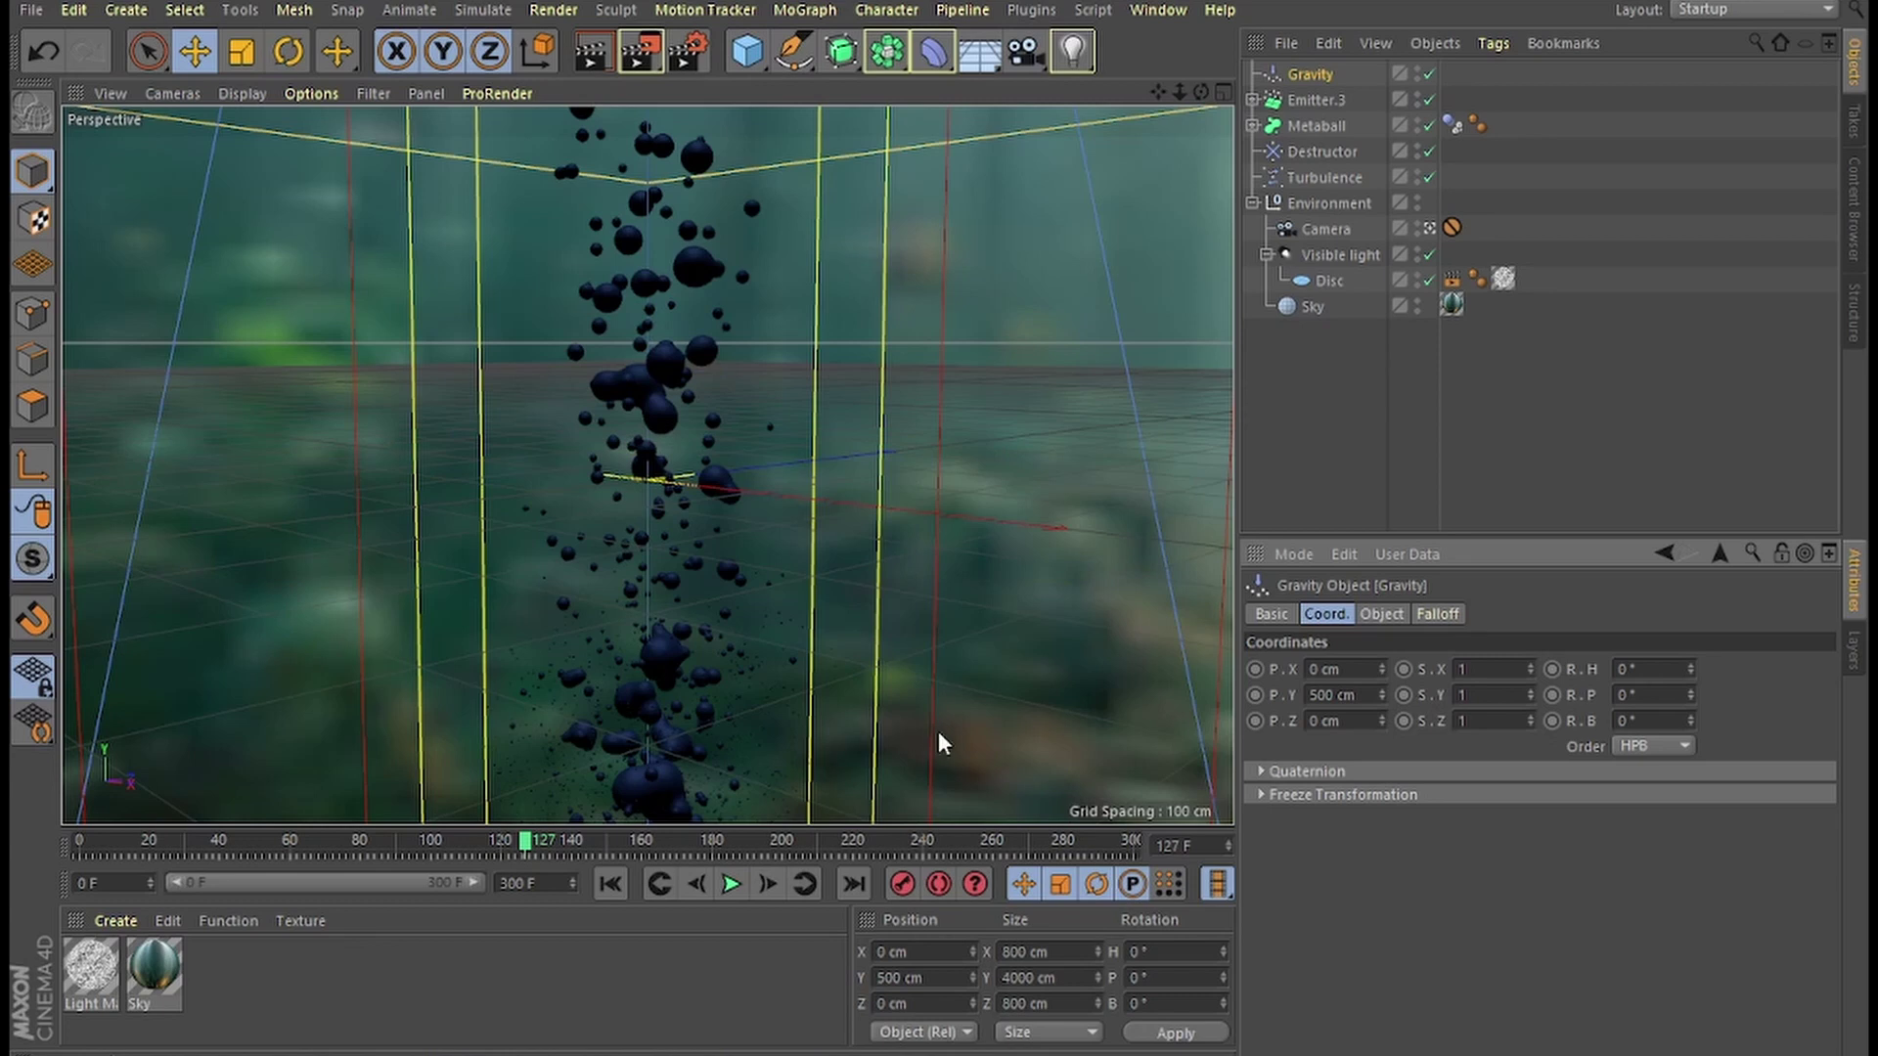
Rewind the animation and add an Attractor particle modifier at Y position 500 cm with a strength of 2000.
{"action": "left_click", "coordinate": [617, 885]}
{"action": "left_click", "coordinate": [481, 11]}
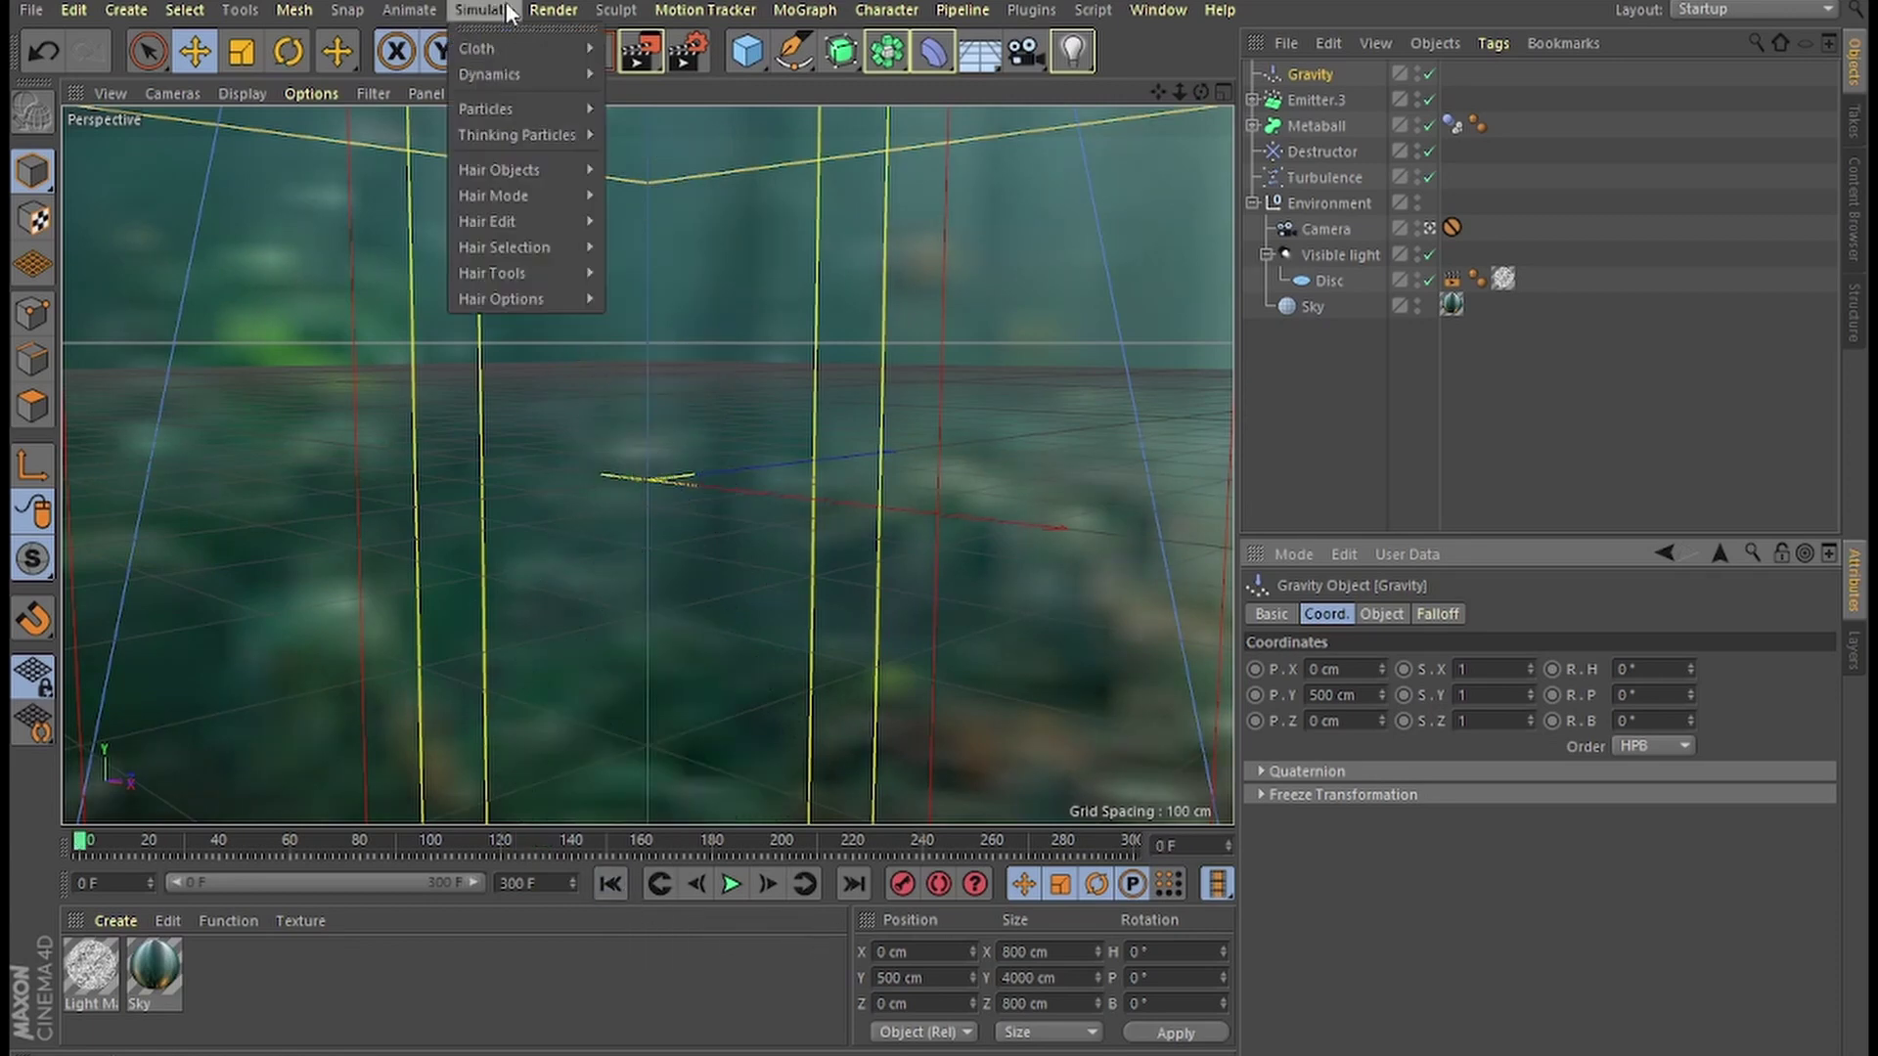
{"action": "mouse_move", "coordinate": [538, 109]}
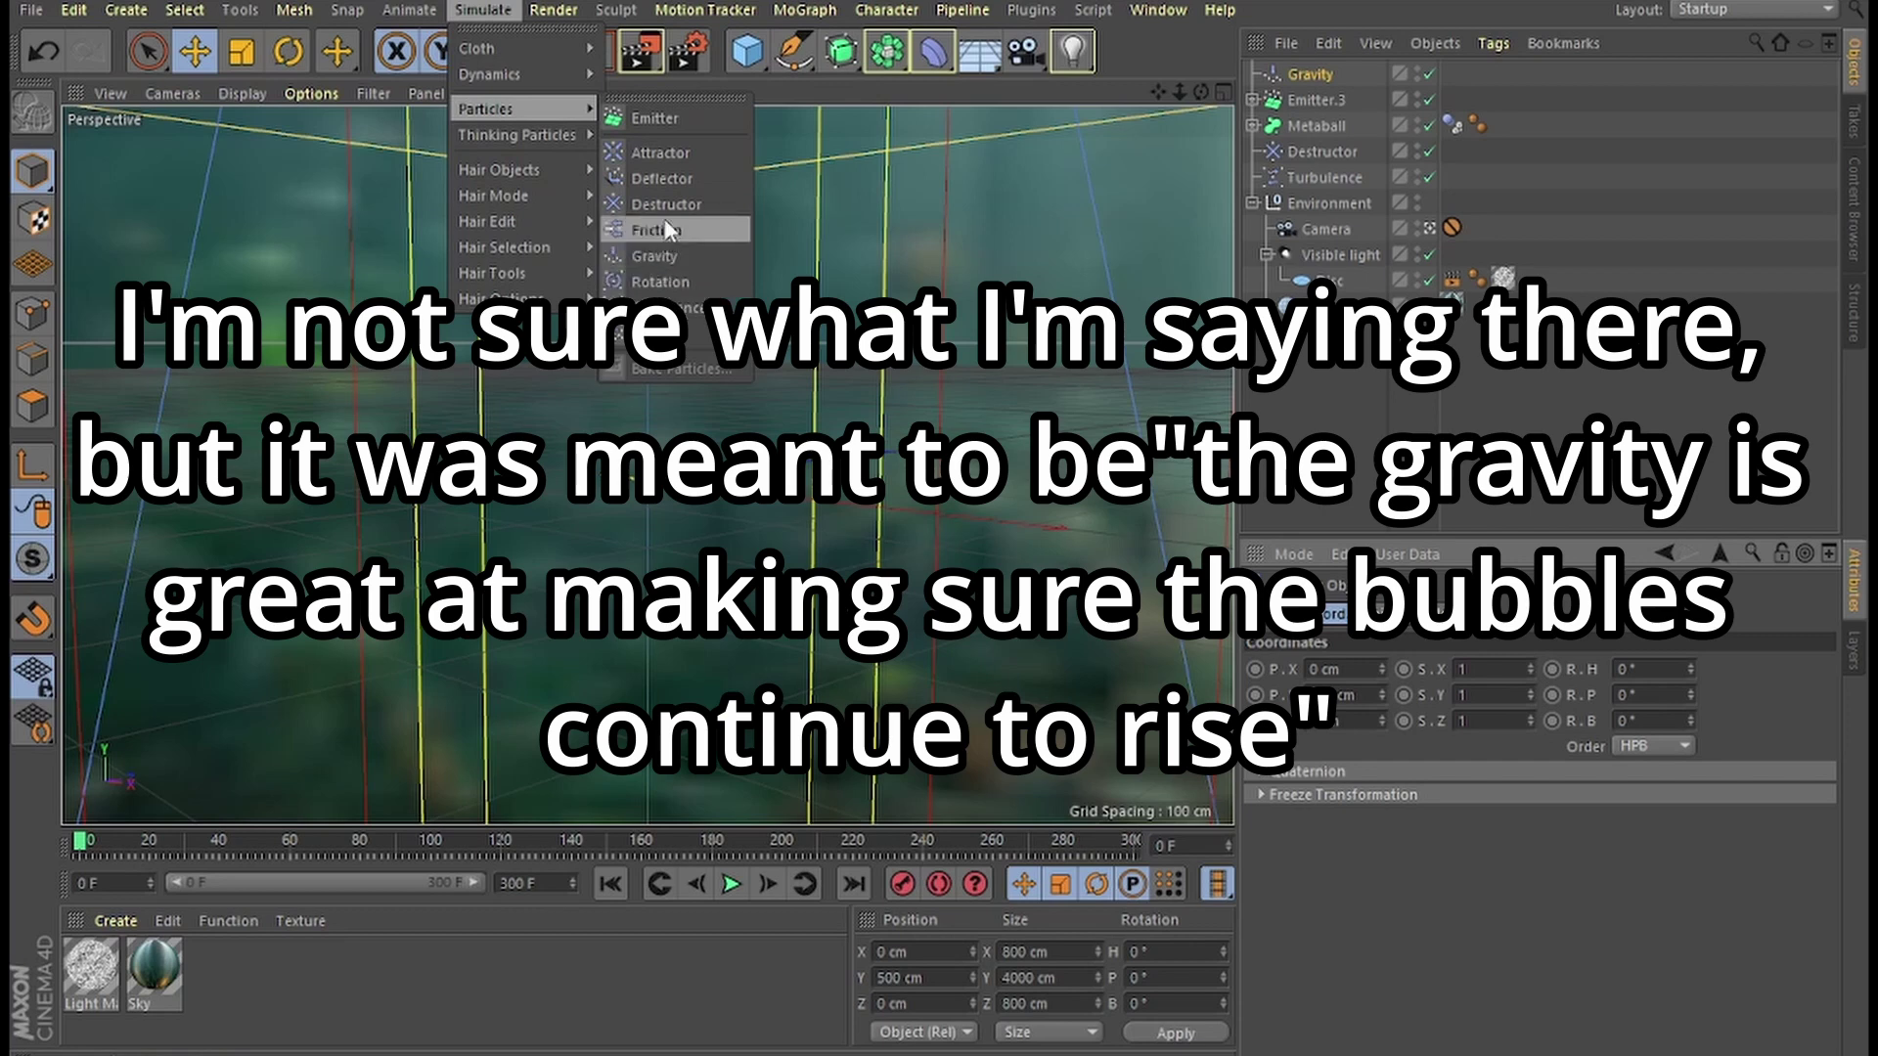
{"action": "left_click", "coordinate": [649, 152]}
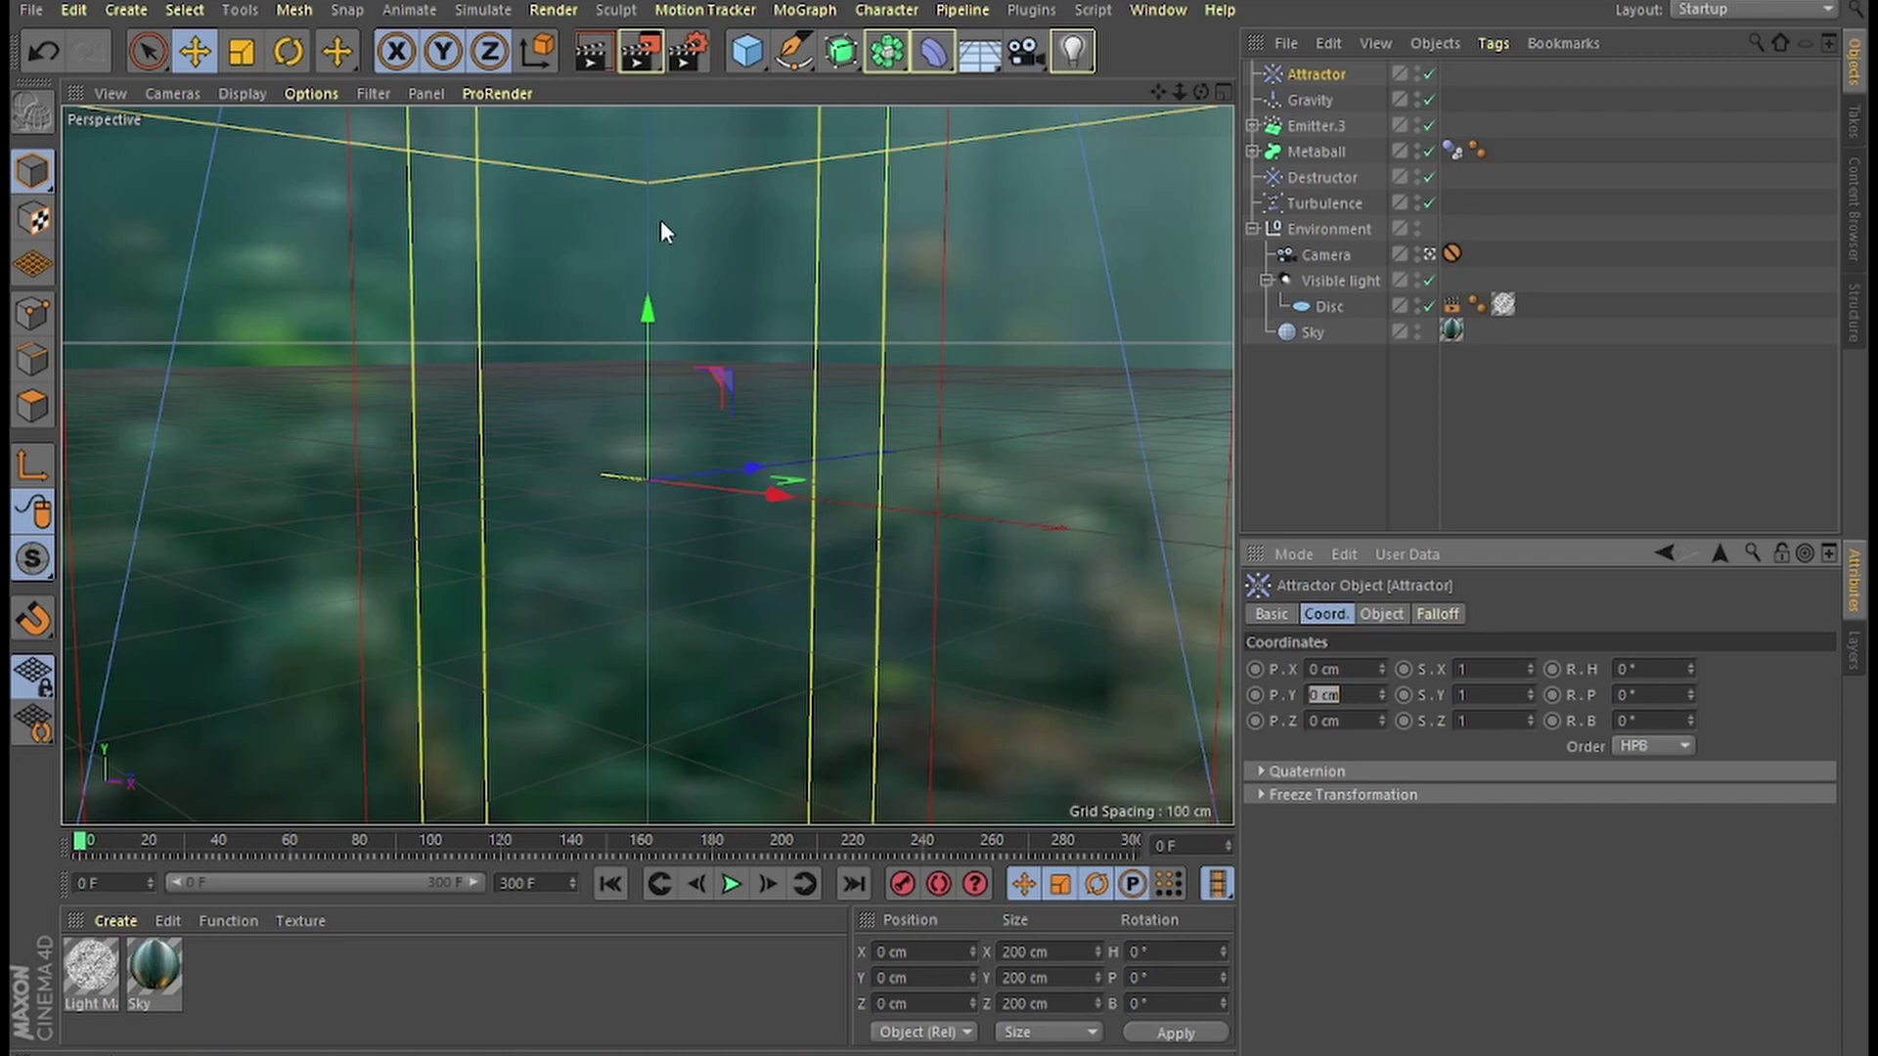
{"action": "left_click", "coordinate": [1313, 691]}
{"action": "type", "text": "50"}
{"action": "key", "text": "Return"}
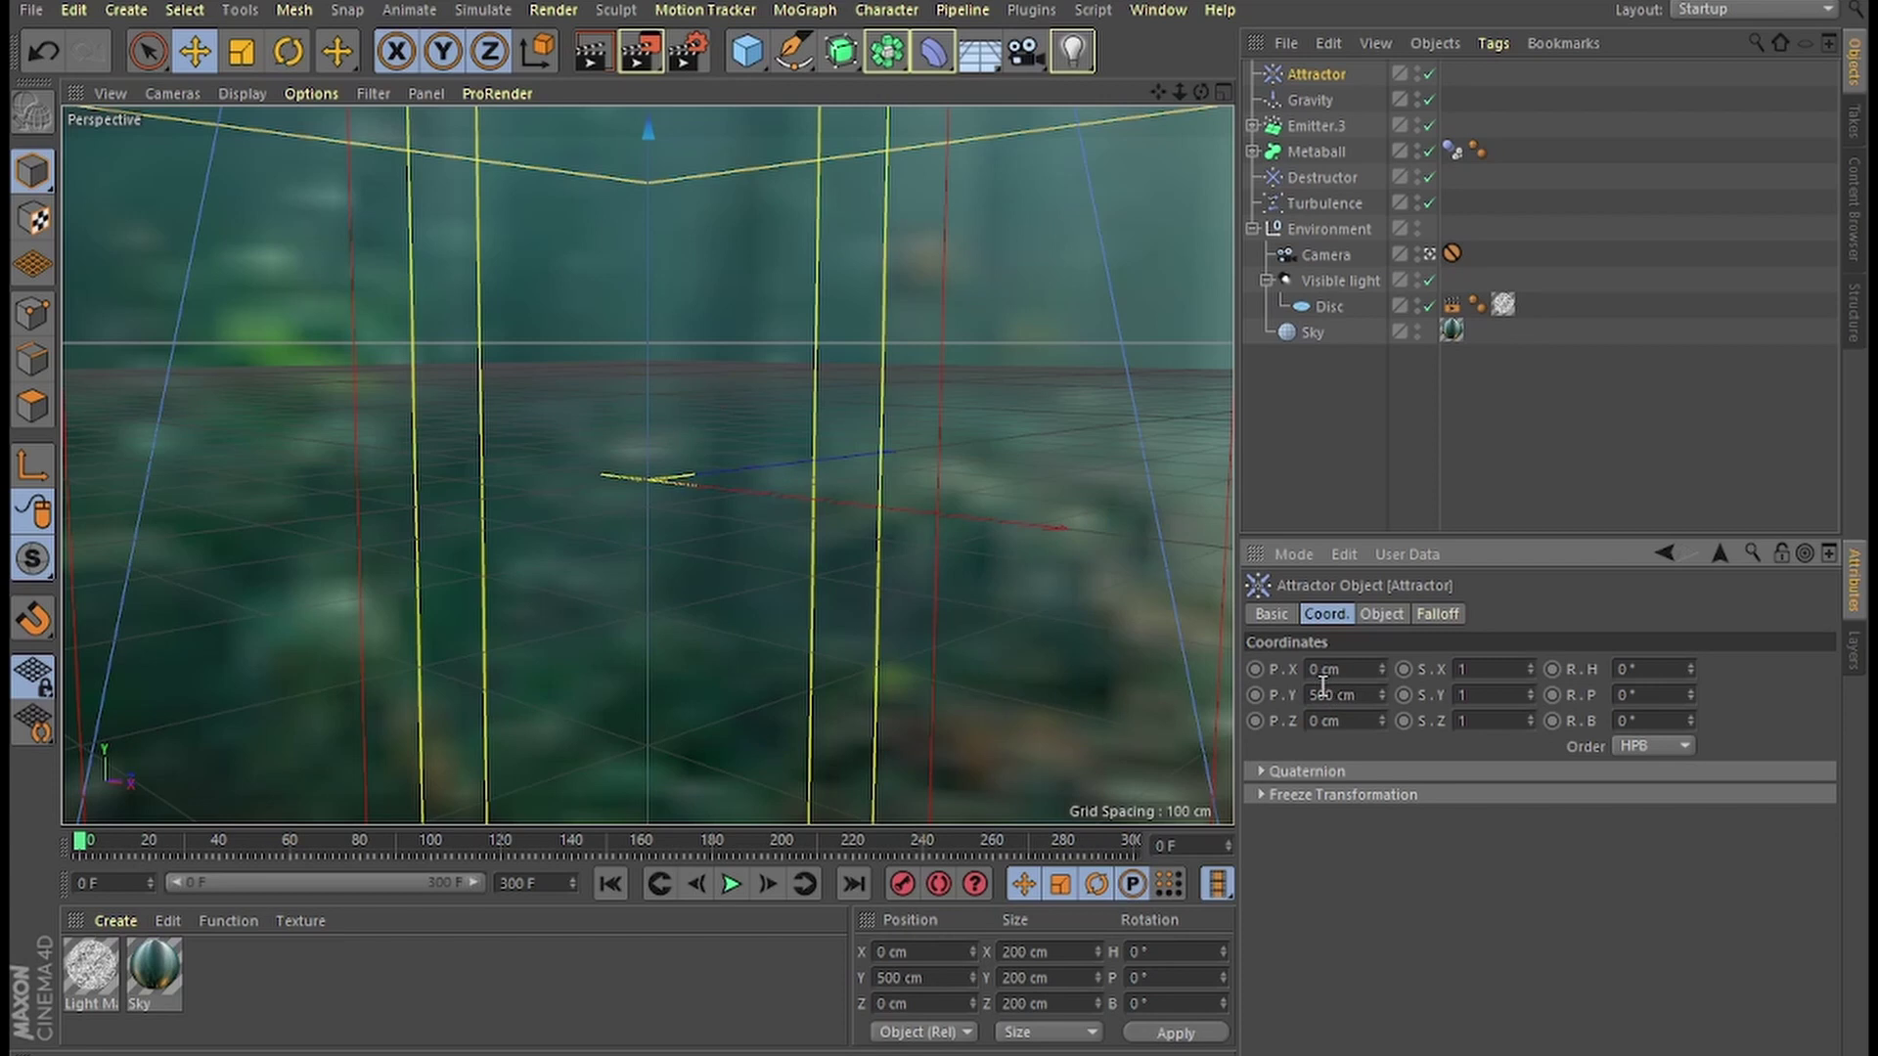
{"action": "left_click", "coordinate": [1384, 610]}
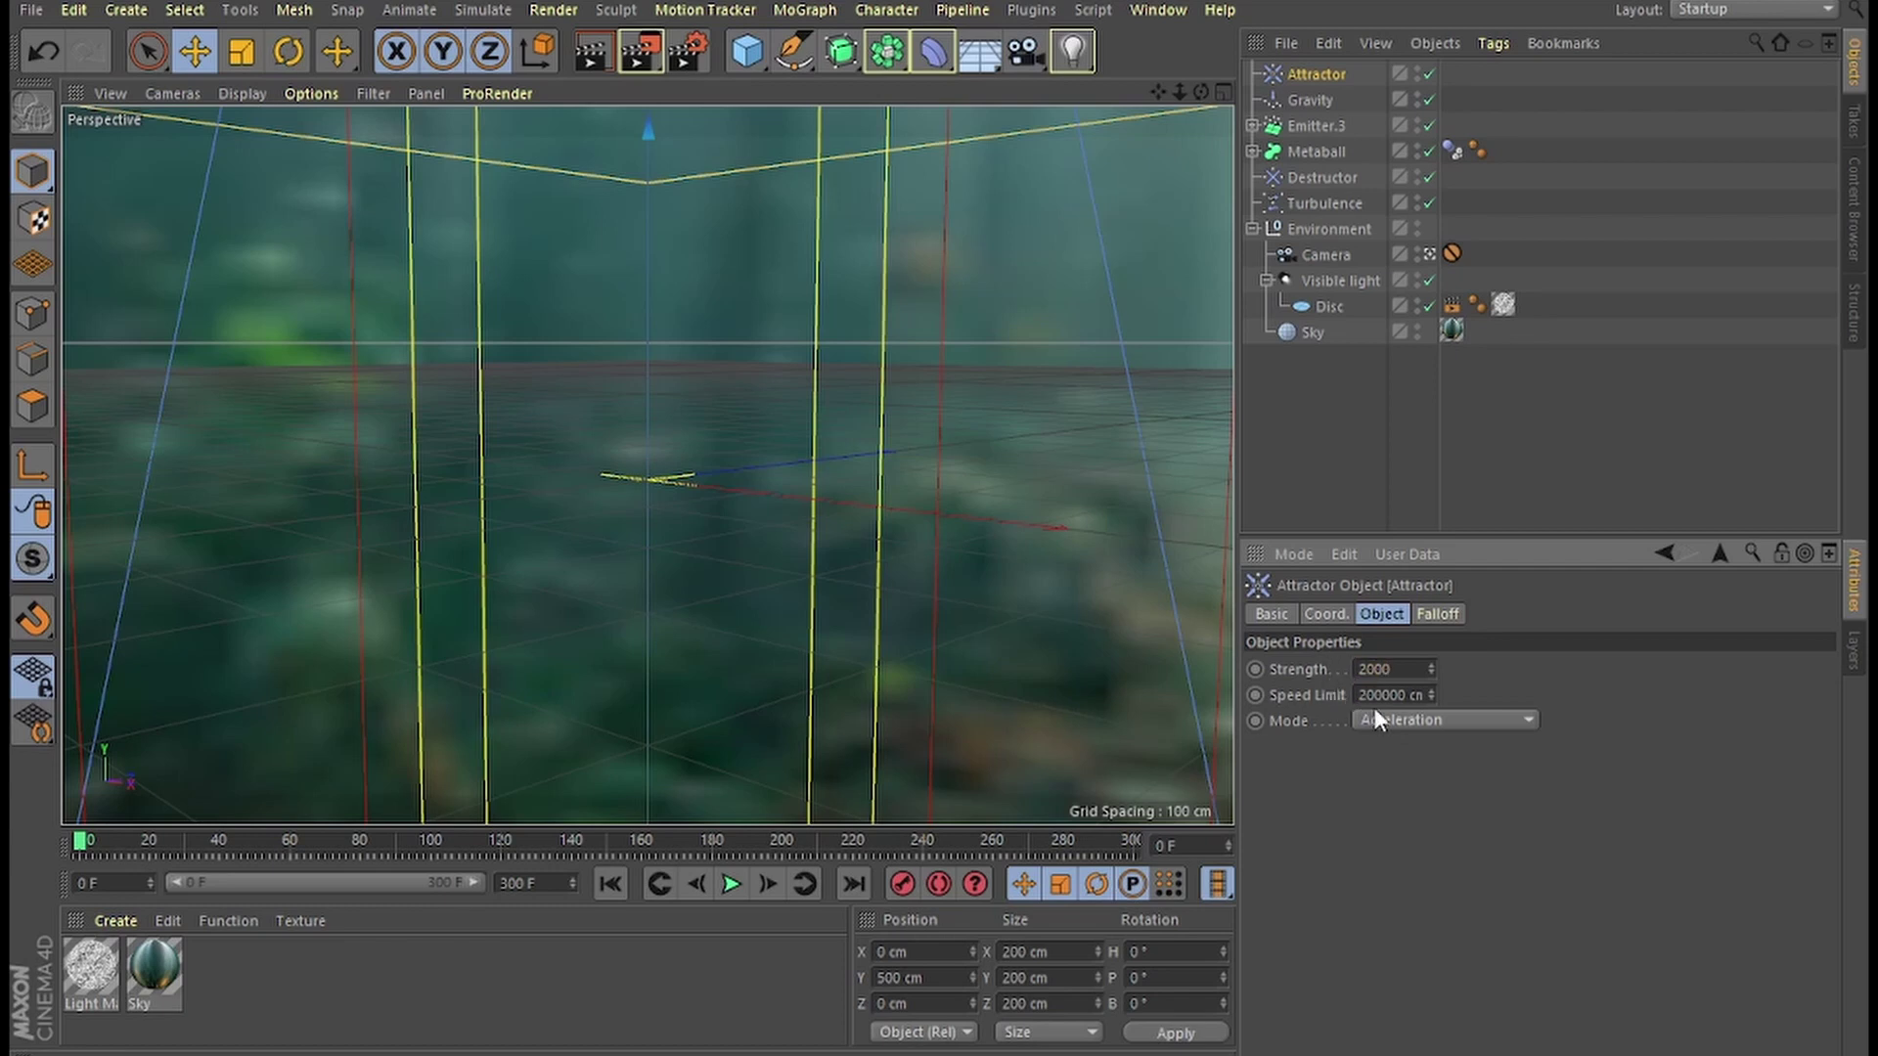
{"action": "left_click_drag", "start_coordinate": [1386, 708], "coordinate": [1369, 723]}
Give the Attractor an inverted Cylinder falloff sized 300 × 2000 × 300 cm.
{"action": "left_click", "coordinate": [1435, 614]}
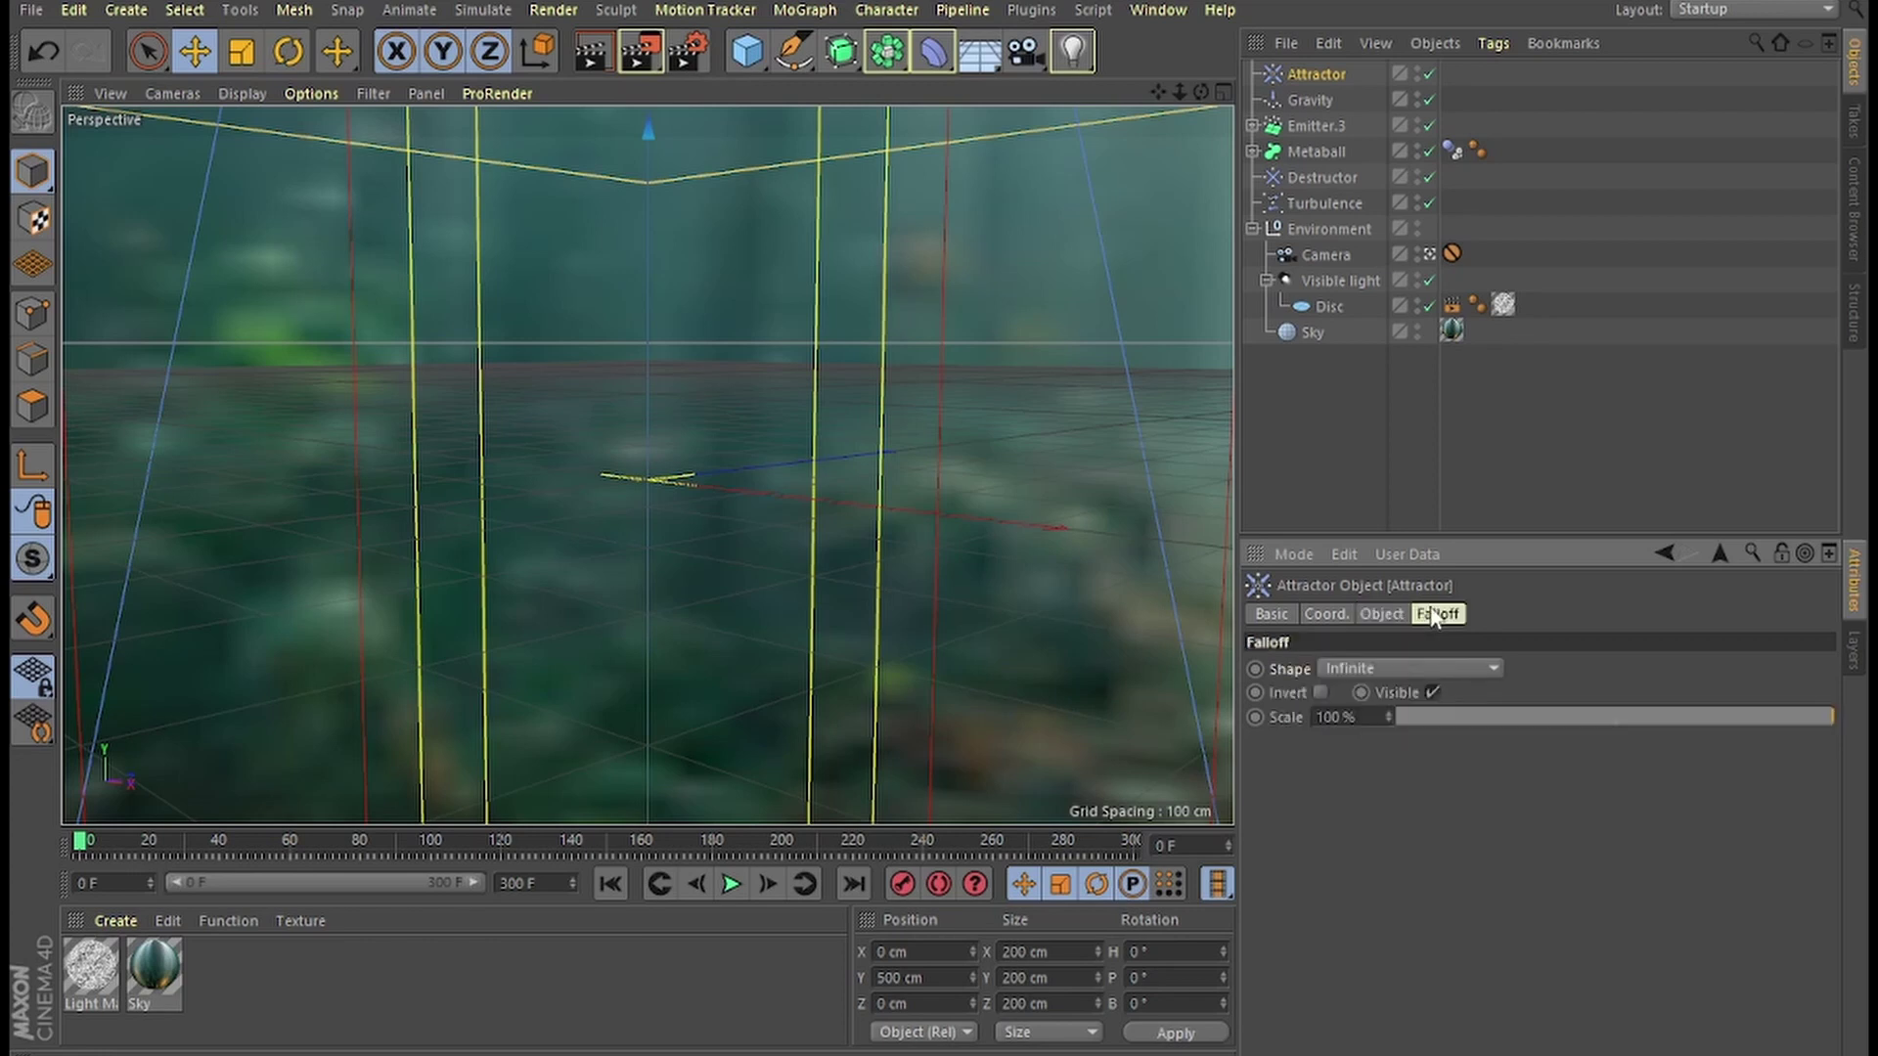
{"action": "left_click", "coordinate": [1419, 668]}
{"action": "left_click", "coordinate": [1383, 816]}
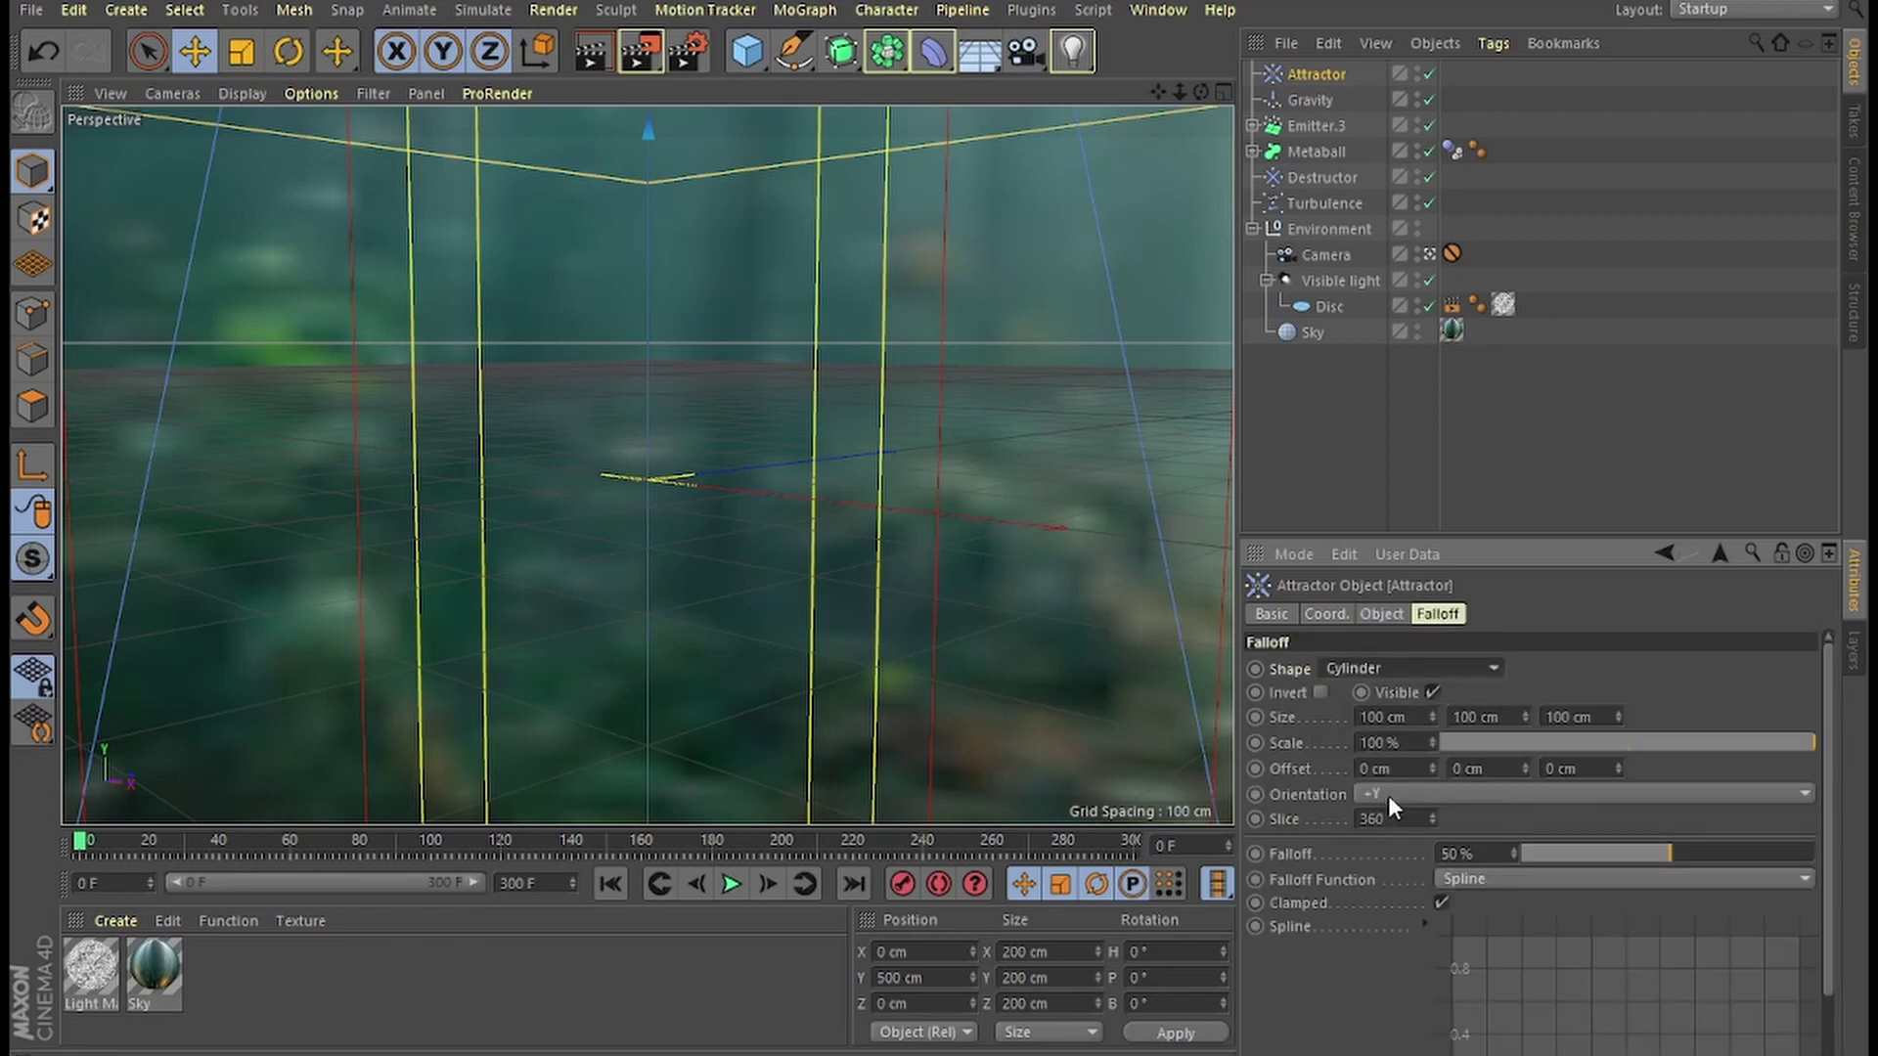
{"action": "left_click", "coordinate": [1362, 715]}
{"action": "type", "text": "3"}
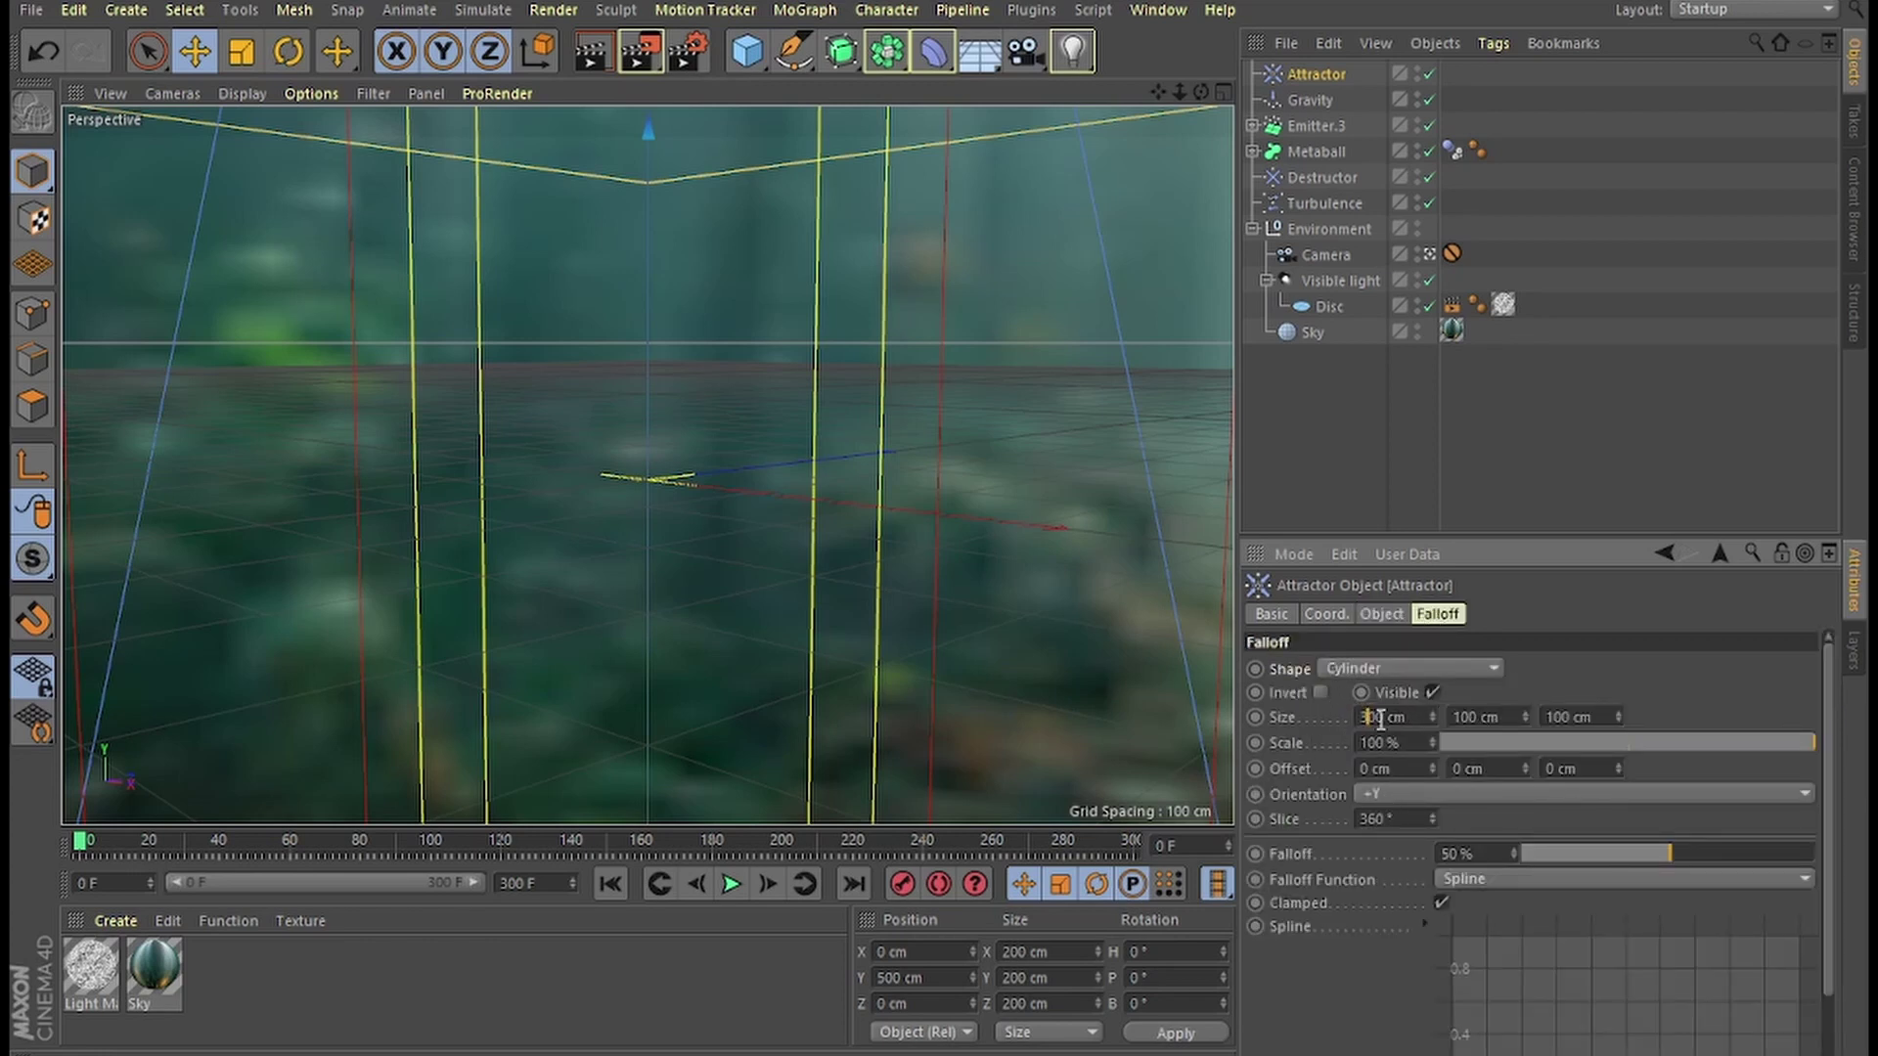
{"action": "left_click_drag", "start_coordinate": [1462, 719], "coordinate": [1425, 720]}
{"action": "type", "text": "20"}
{"action": "left_click_drag", "start_coordinate": [1555, 720], "coordinate": [1495, 712]}
{"action": "type", "text": "3"}
{"action": "key", "text": "Return"}
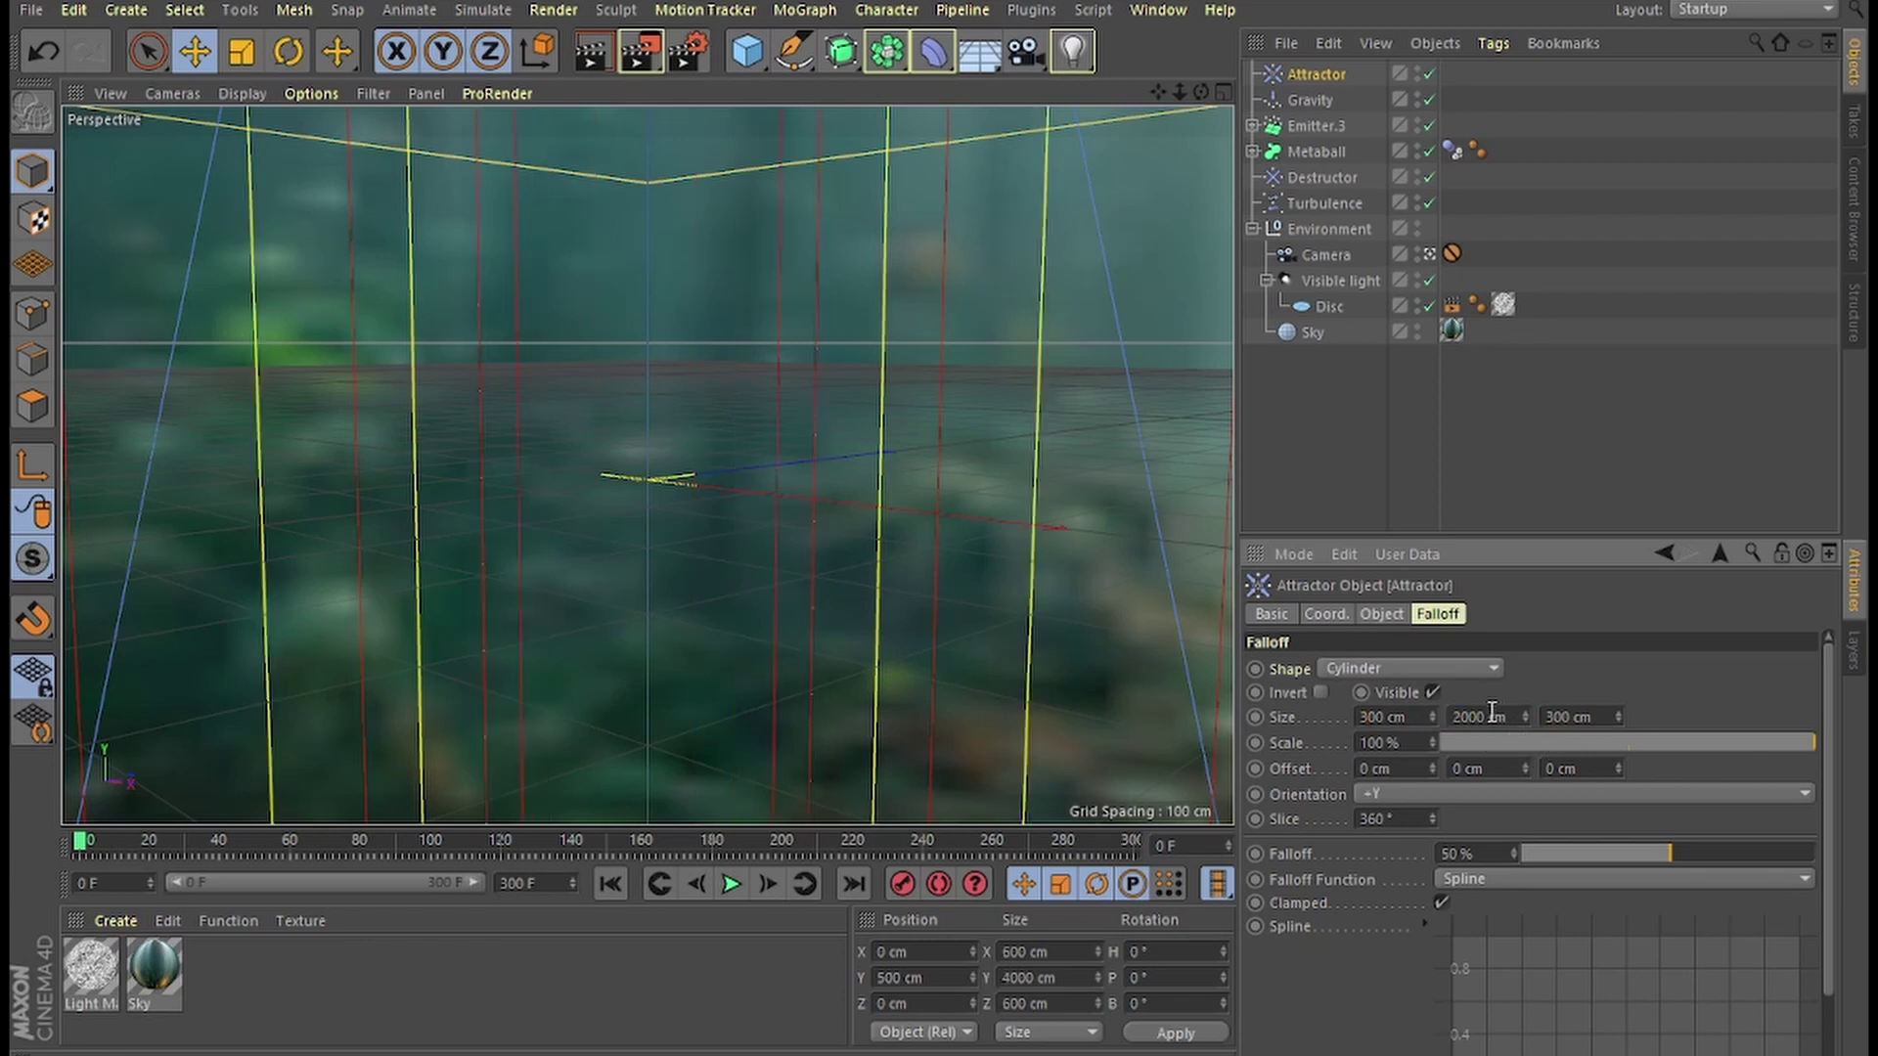
{"action": "left_click", "coordinate": [1321, 692]}
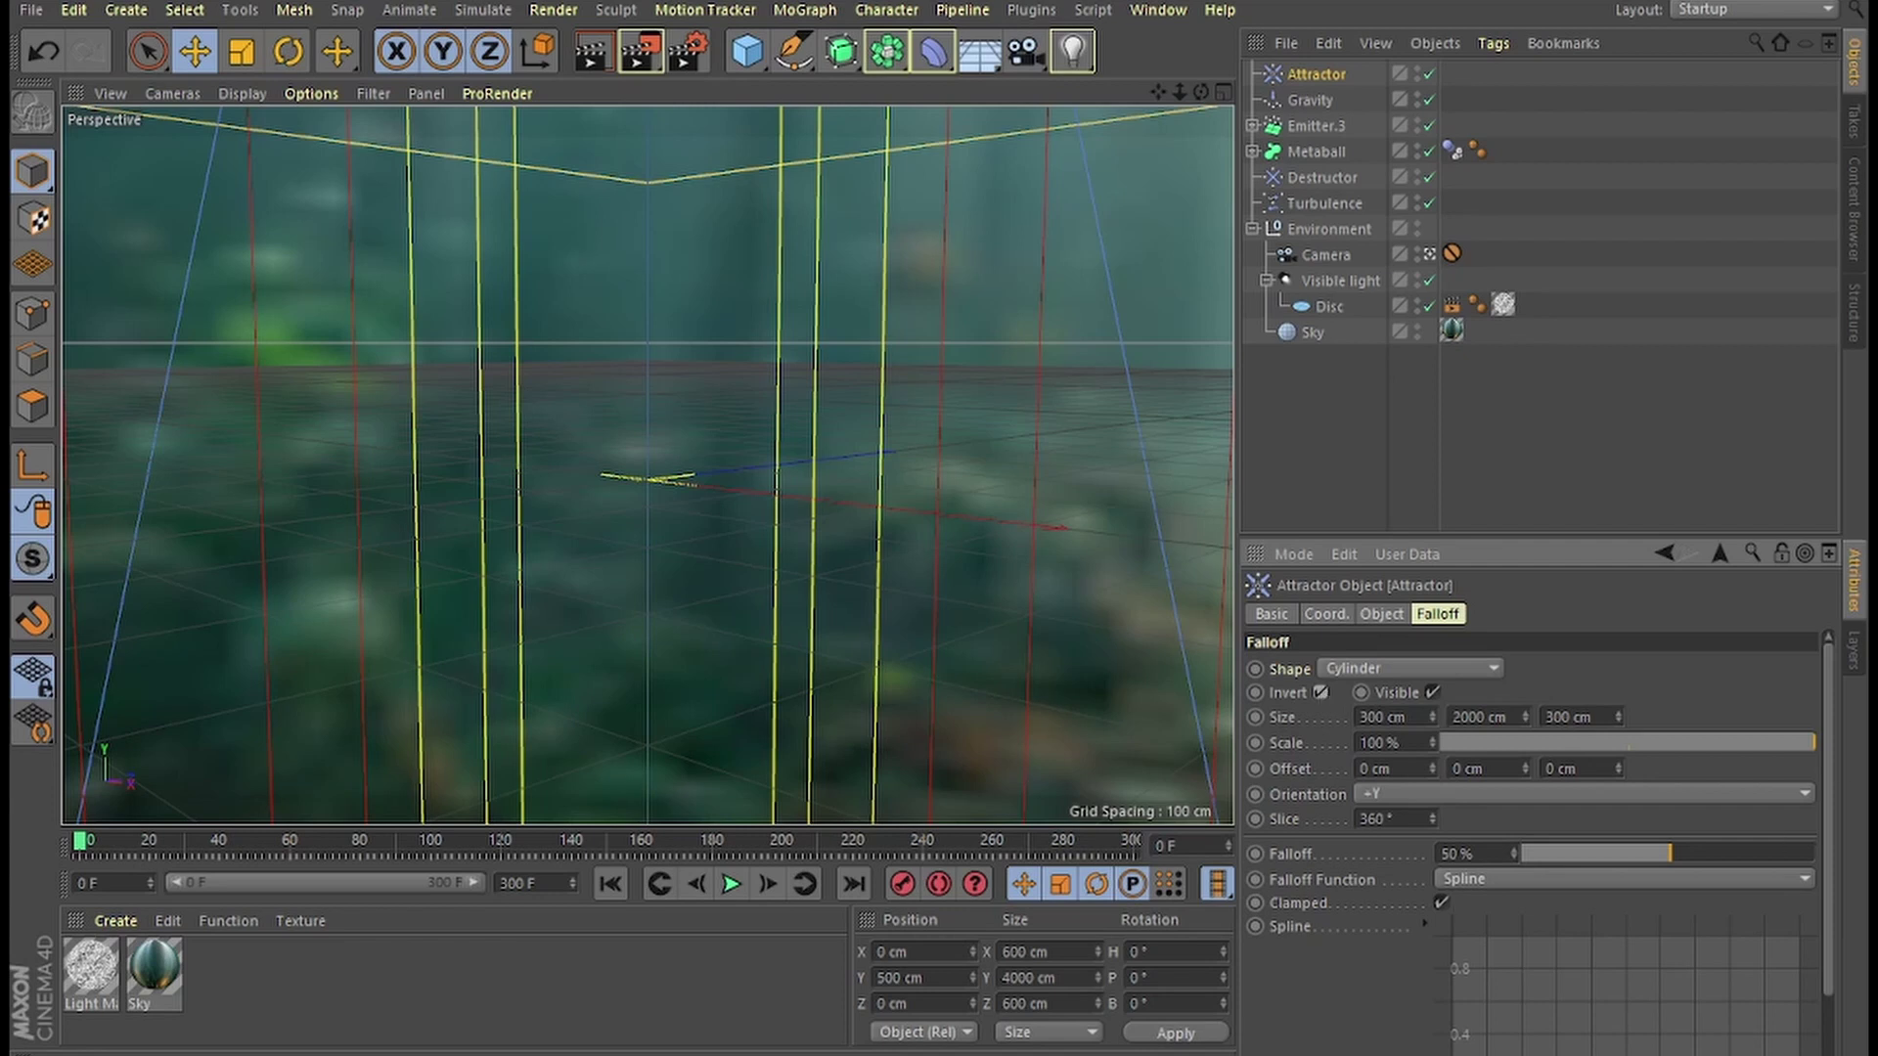
Create a material named Bubbles with the Color channel disabled and the Transparency and Bump channels enabled.
{"action": "left_click", "coordinate": [121, 925]}
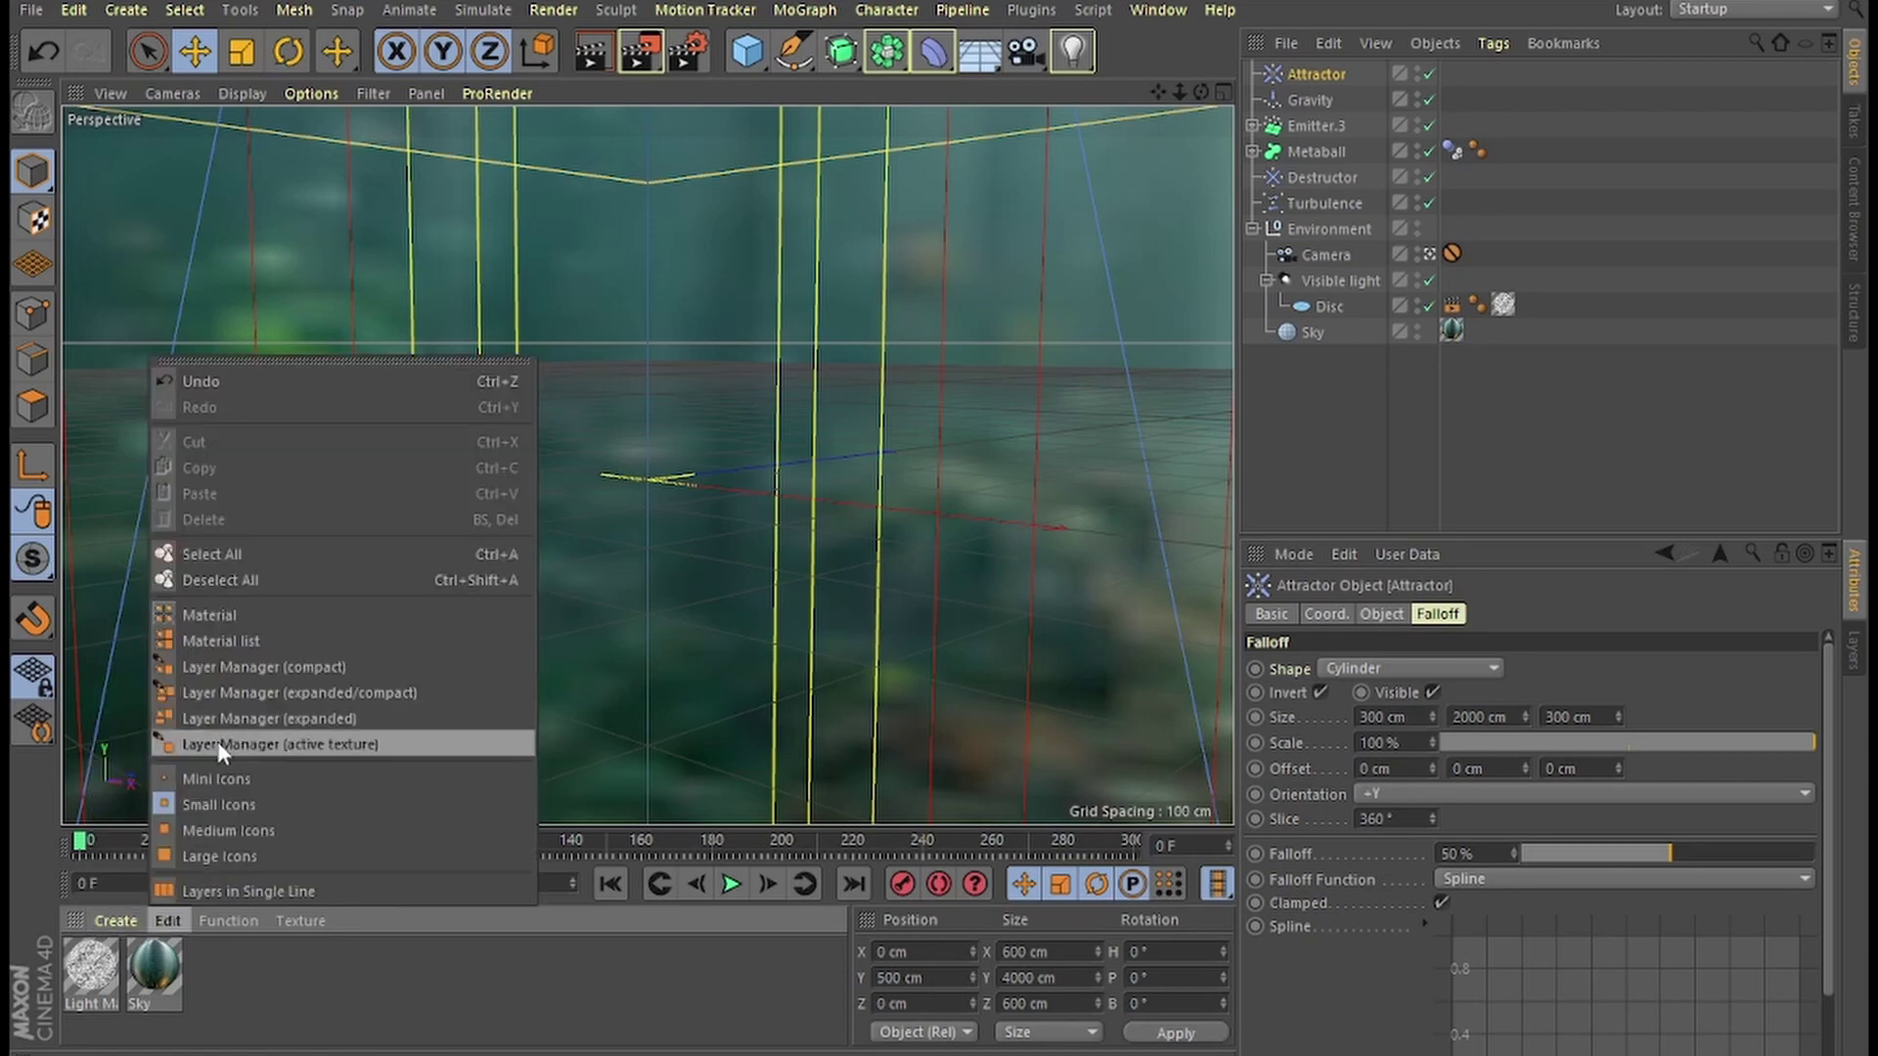
{"action": "left_click", "coordinate": [151, 701]}
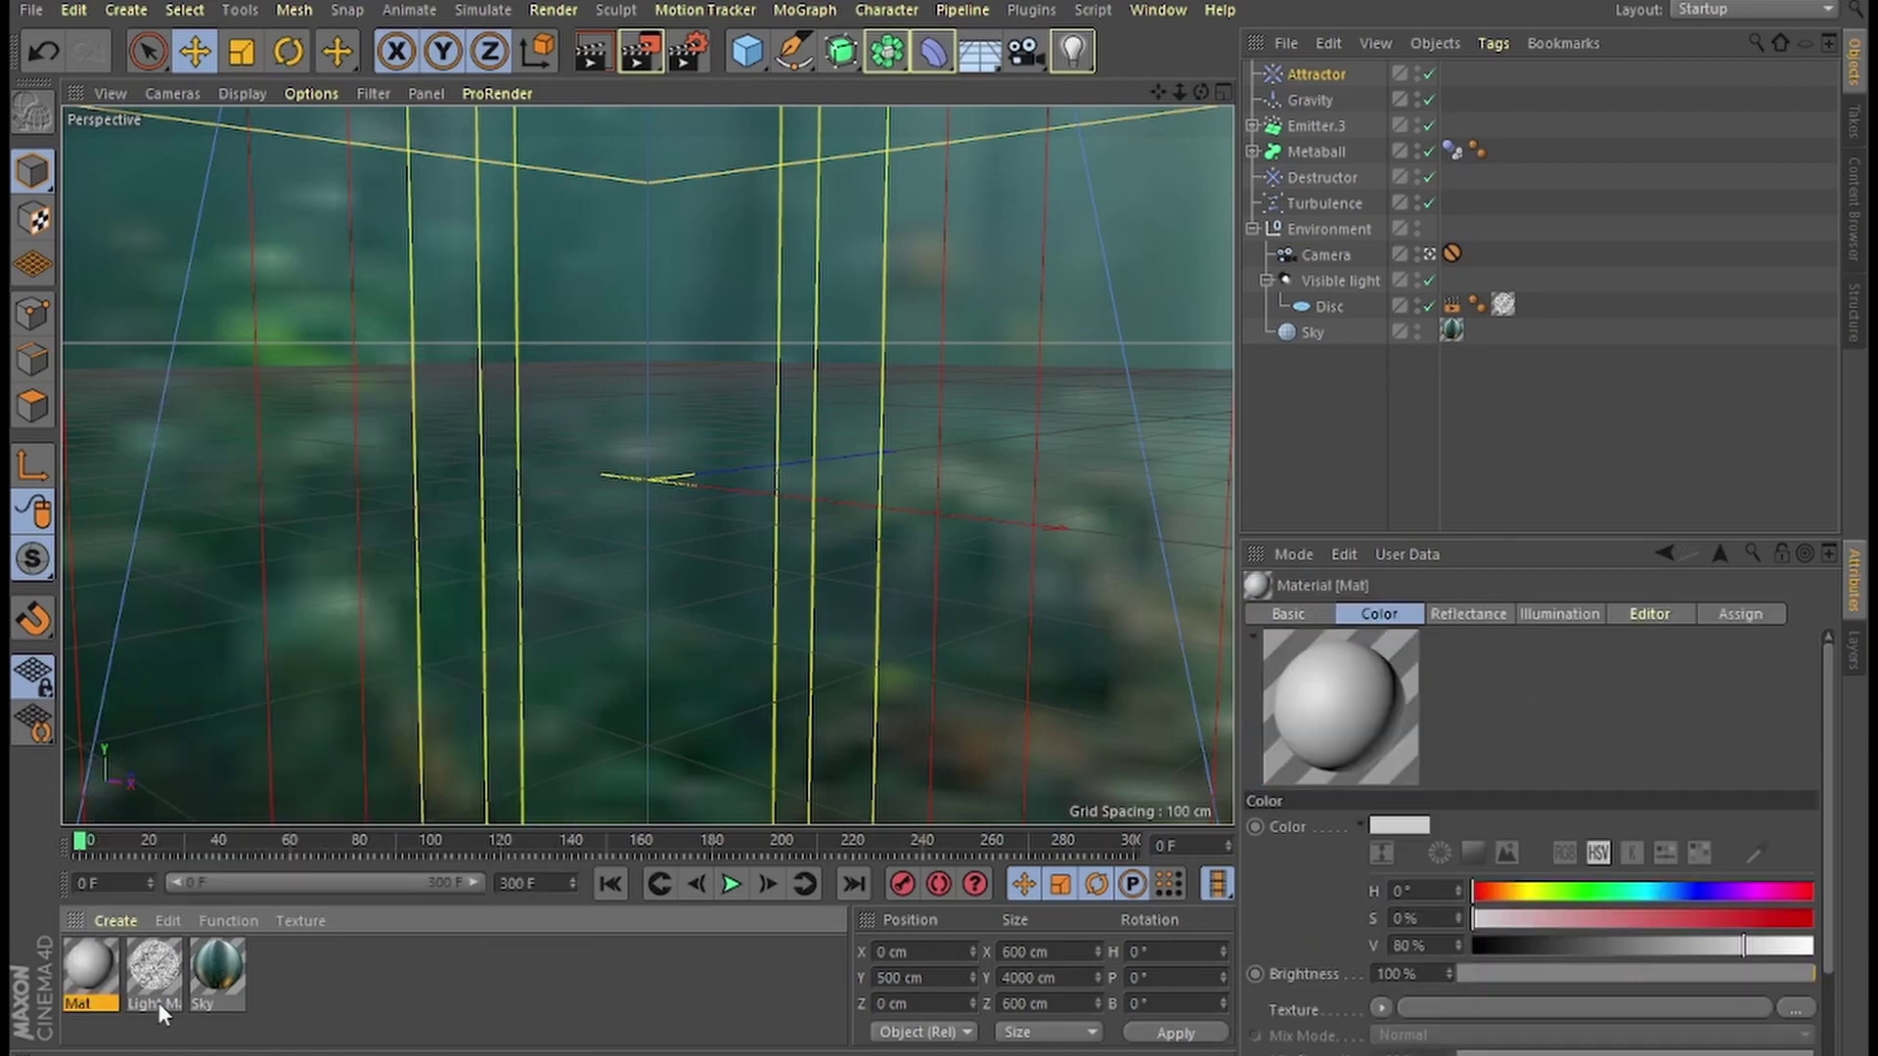
{"action": "double_click", "coordinate": [109, 970]}
{"action": "left_click_drag", "start_coordinate": [496, 368], "coordinate": [309, 368]}
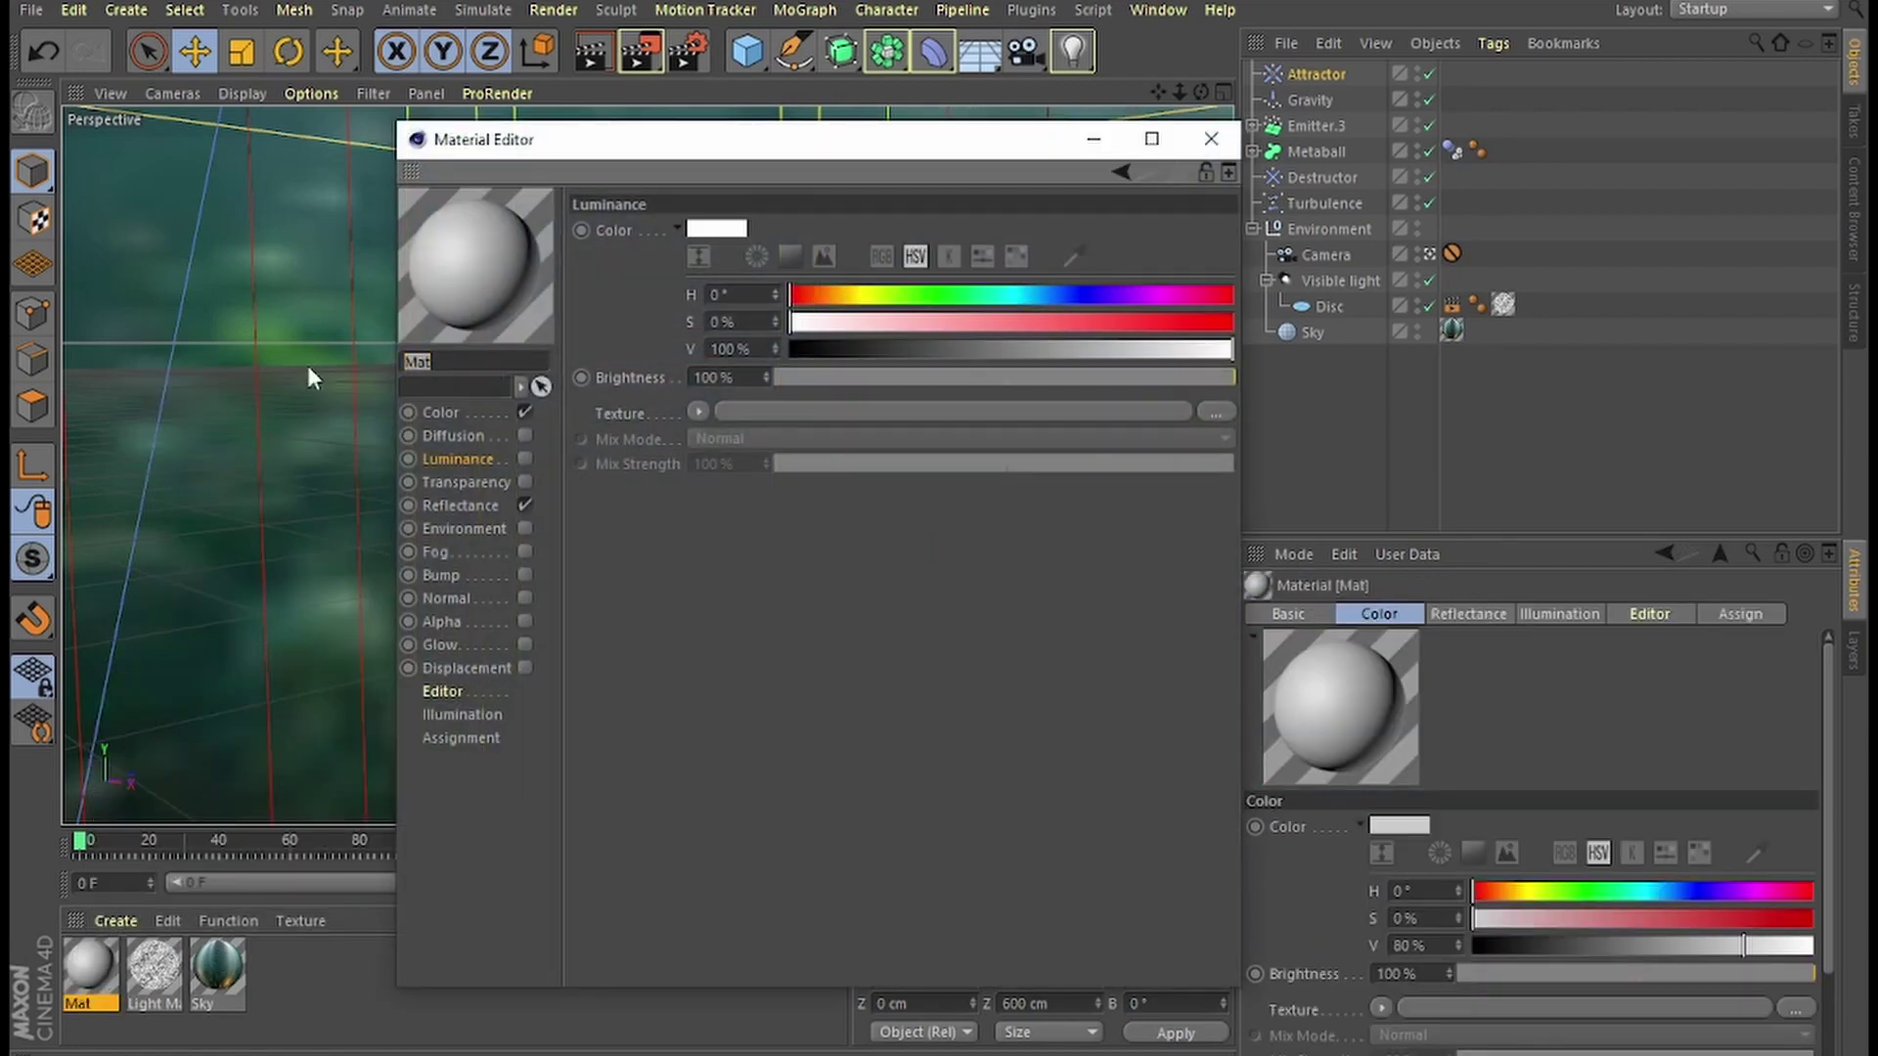
{"action": "type", "text": "Bubbles"}
{"action": "left_click", "coordinate": [525, 413]}
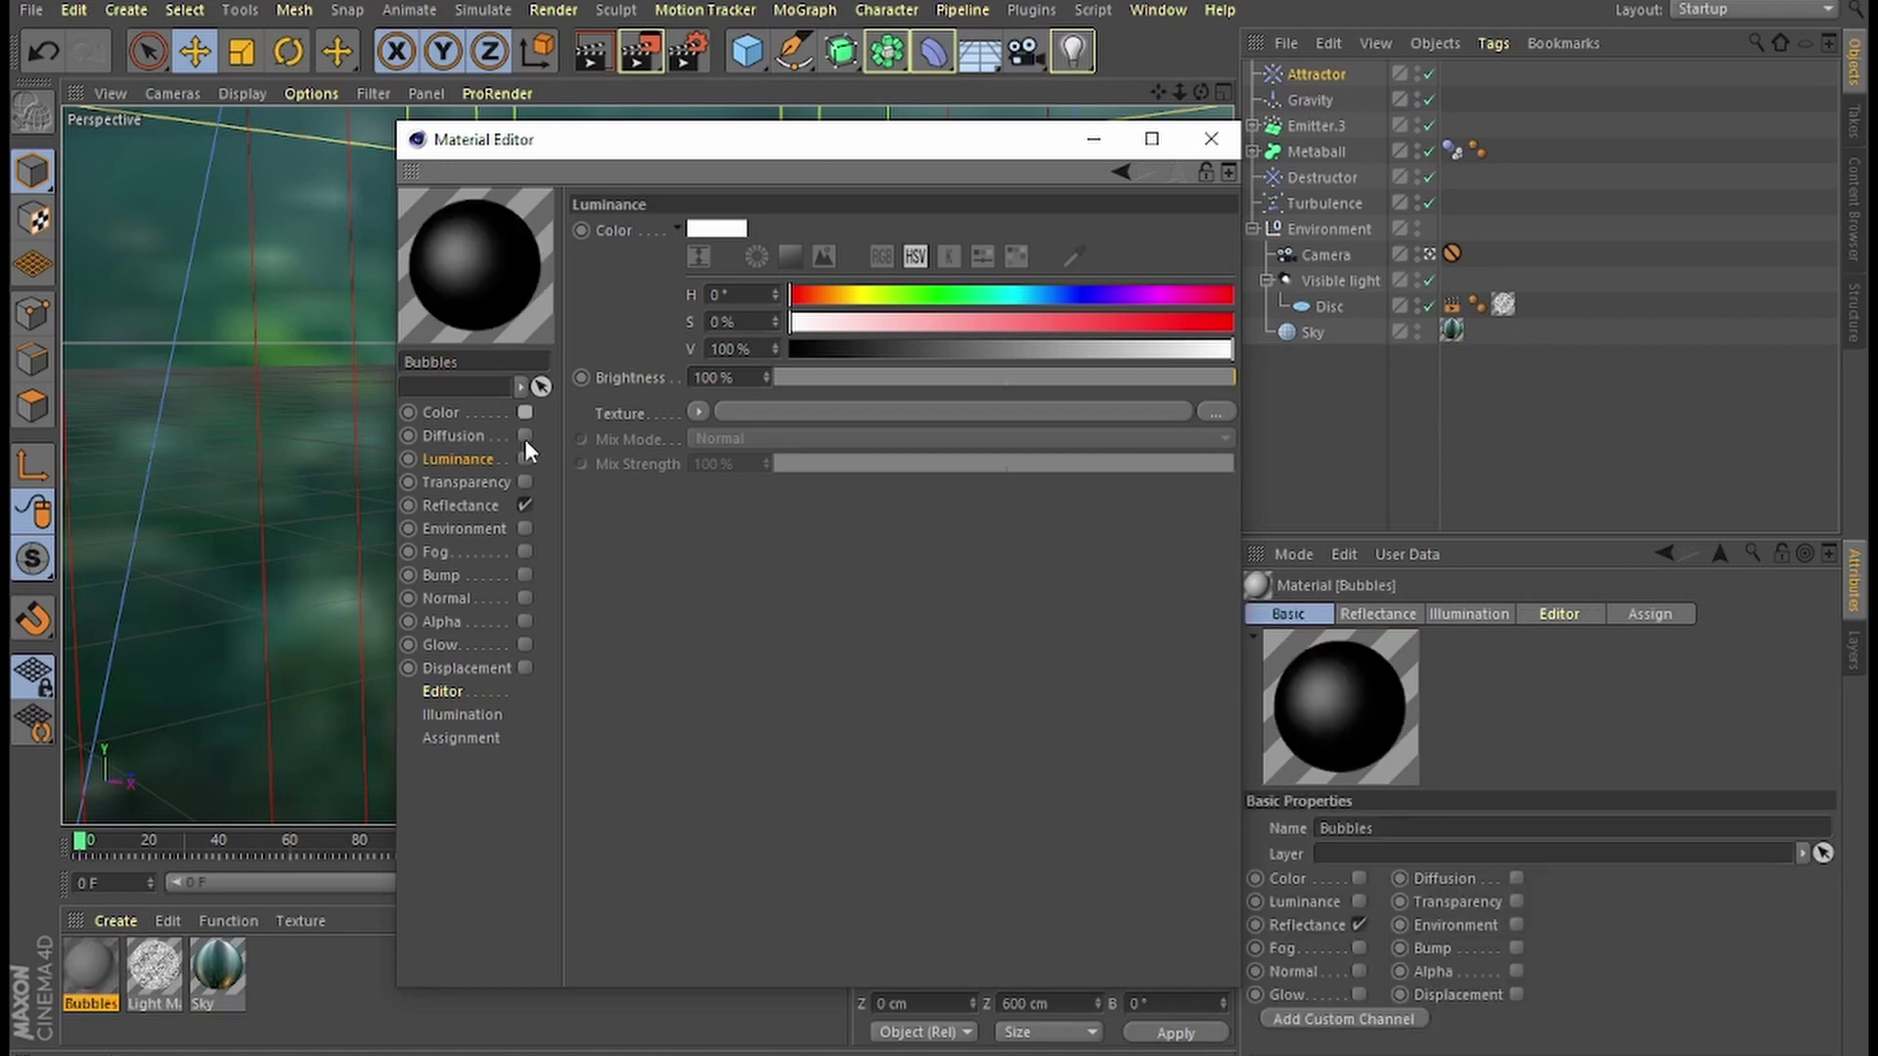
{"action": "left_click", "coordinate": [525, 479]}
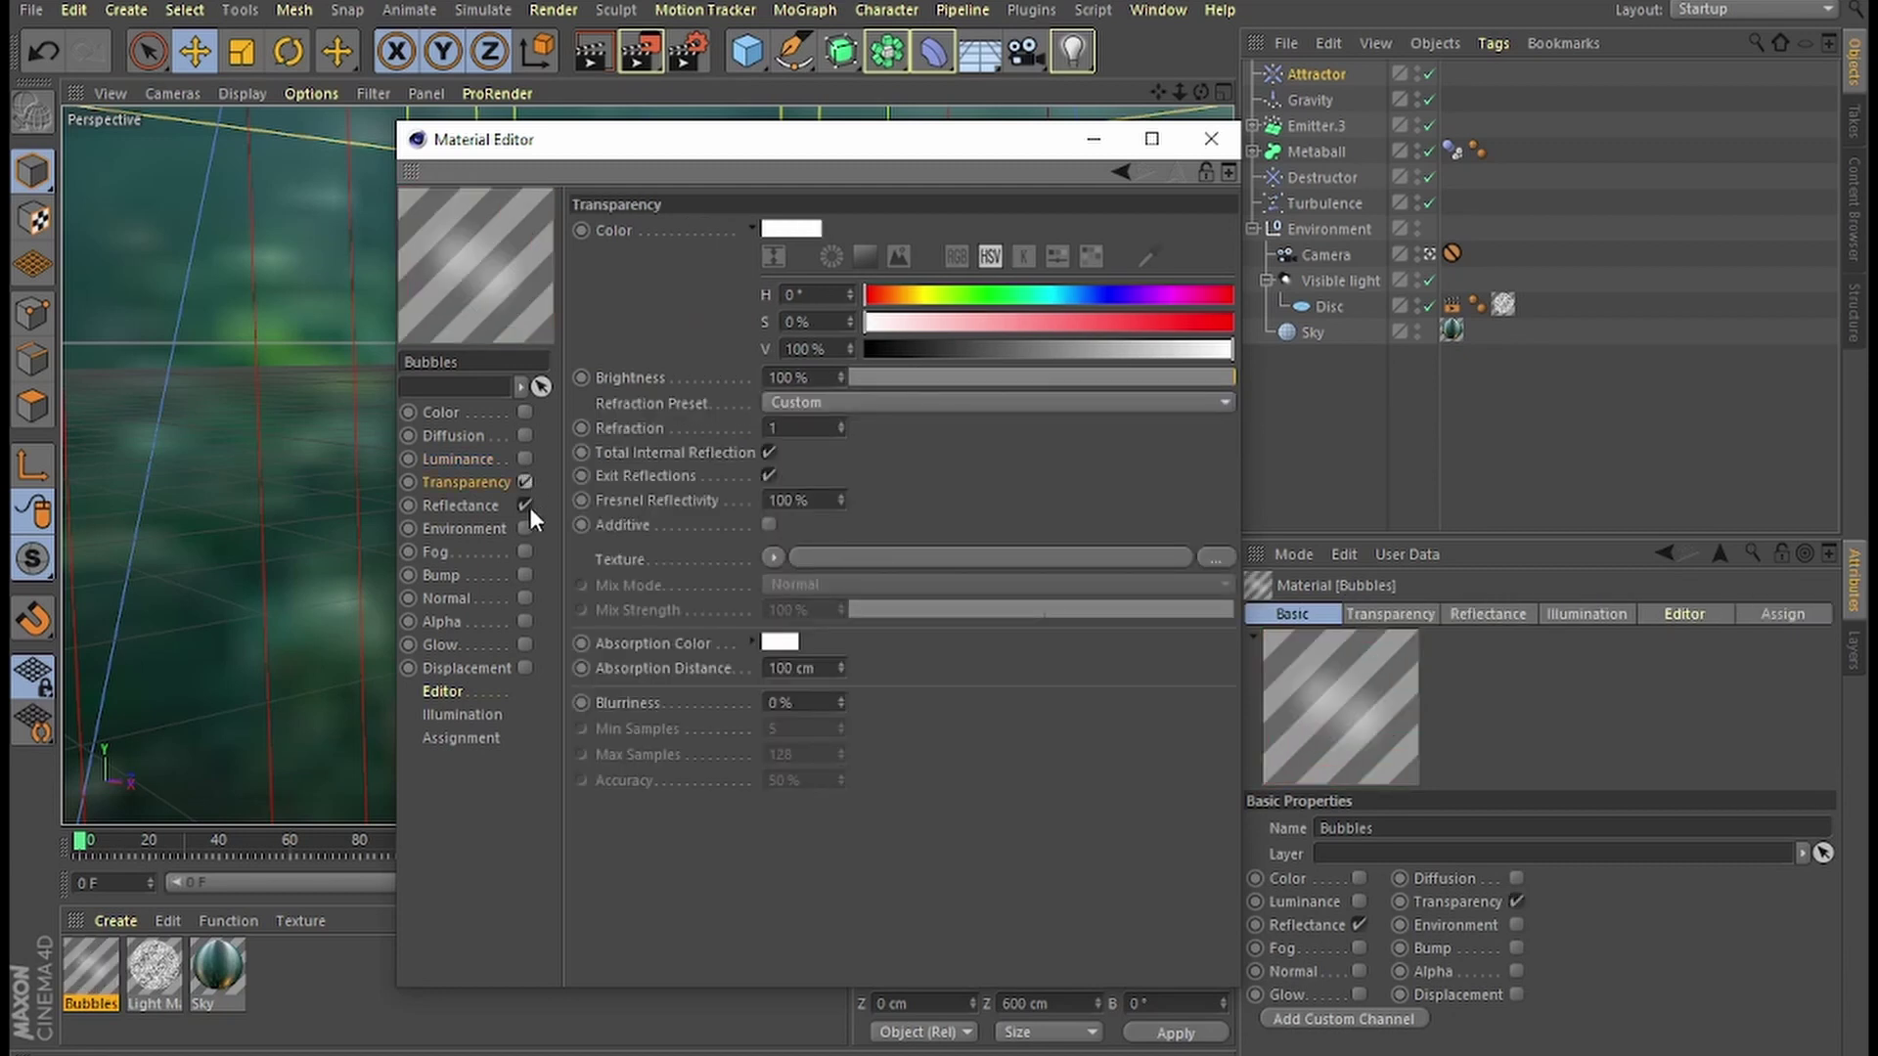
{"action": "left_click", "coordinate": [526, 576]}
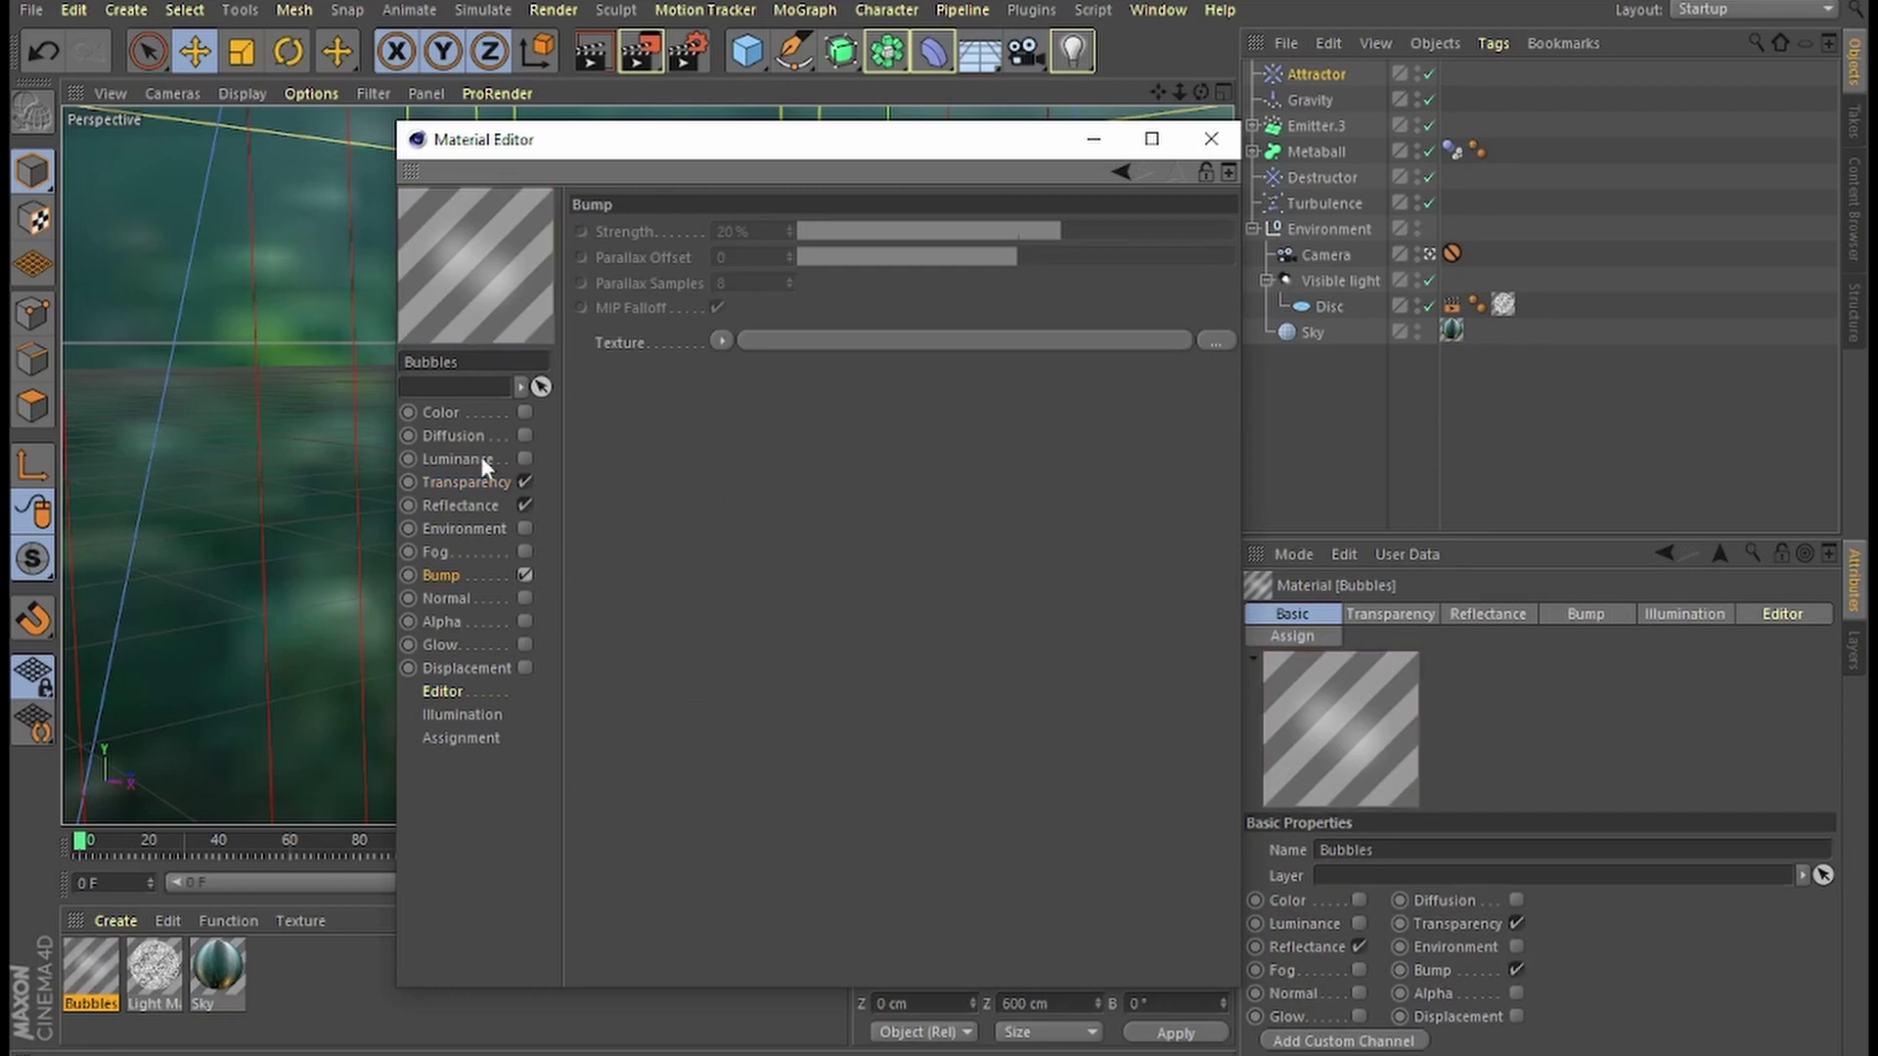
Set the Bubbles material's transparency refraction preset to Water and disable Total Internal Reflection.
{"action": "left_click", "coordinate": [483, 483]}
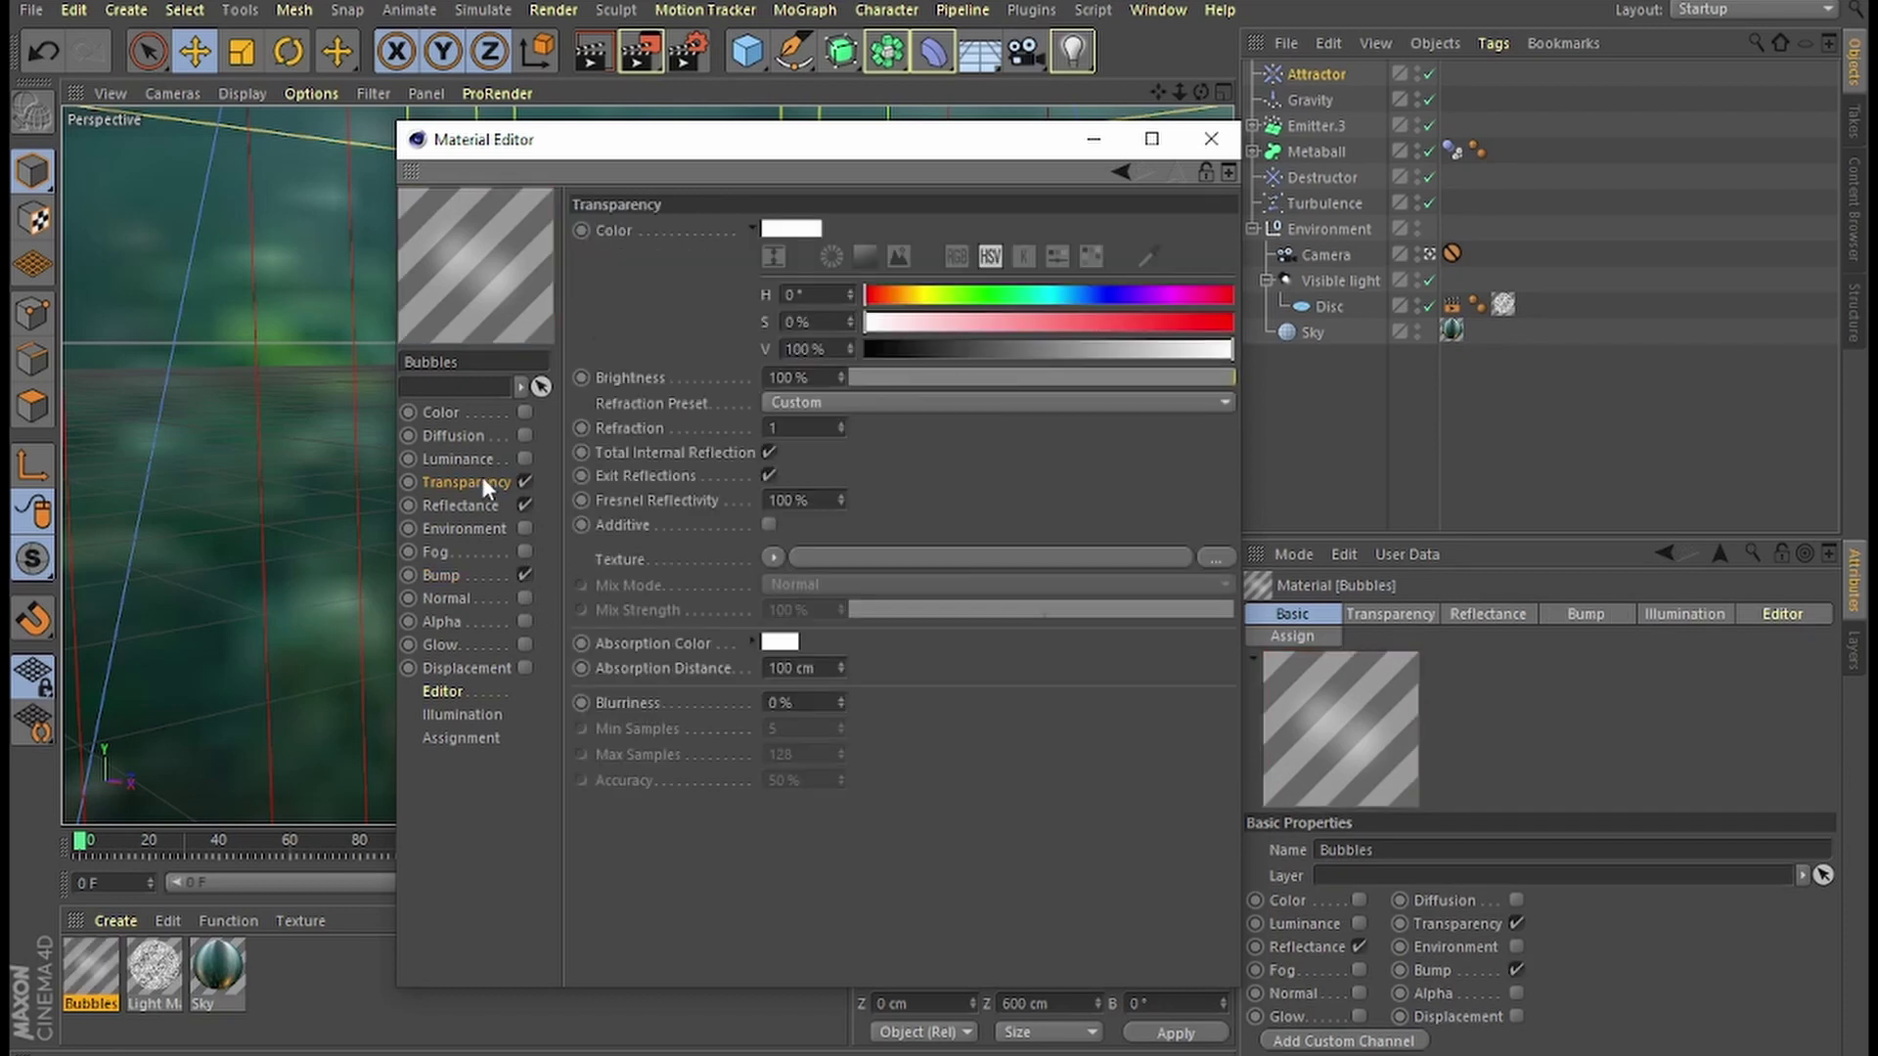
{"action": "left_click", "coordinate": [813, 403]}
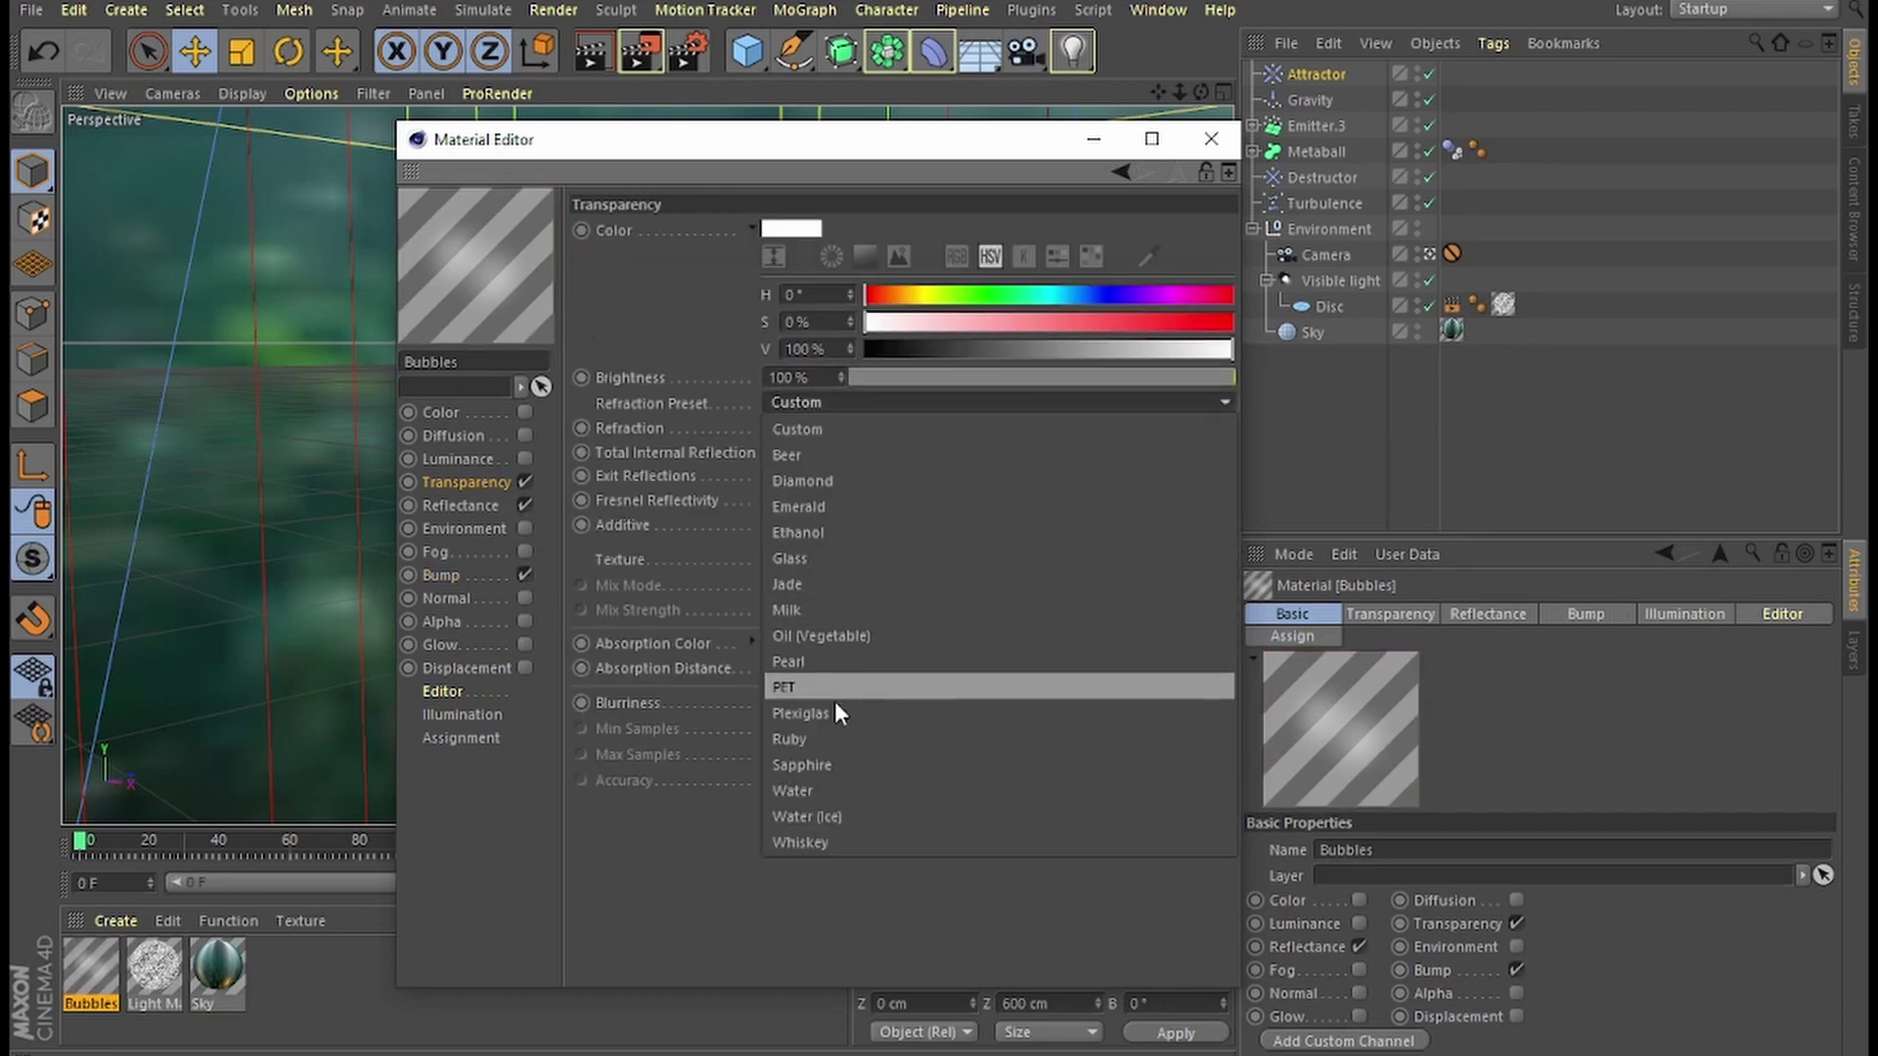
{"action": "left_click", "coordinate": [825, 792]}
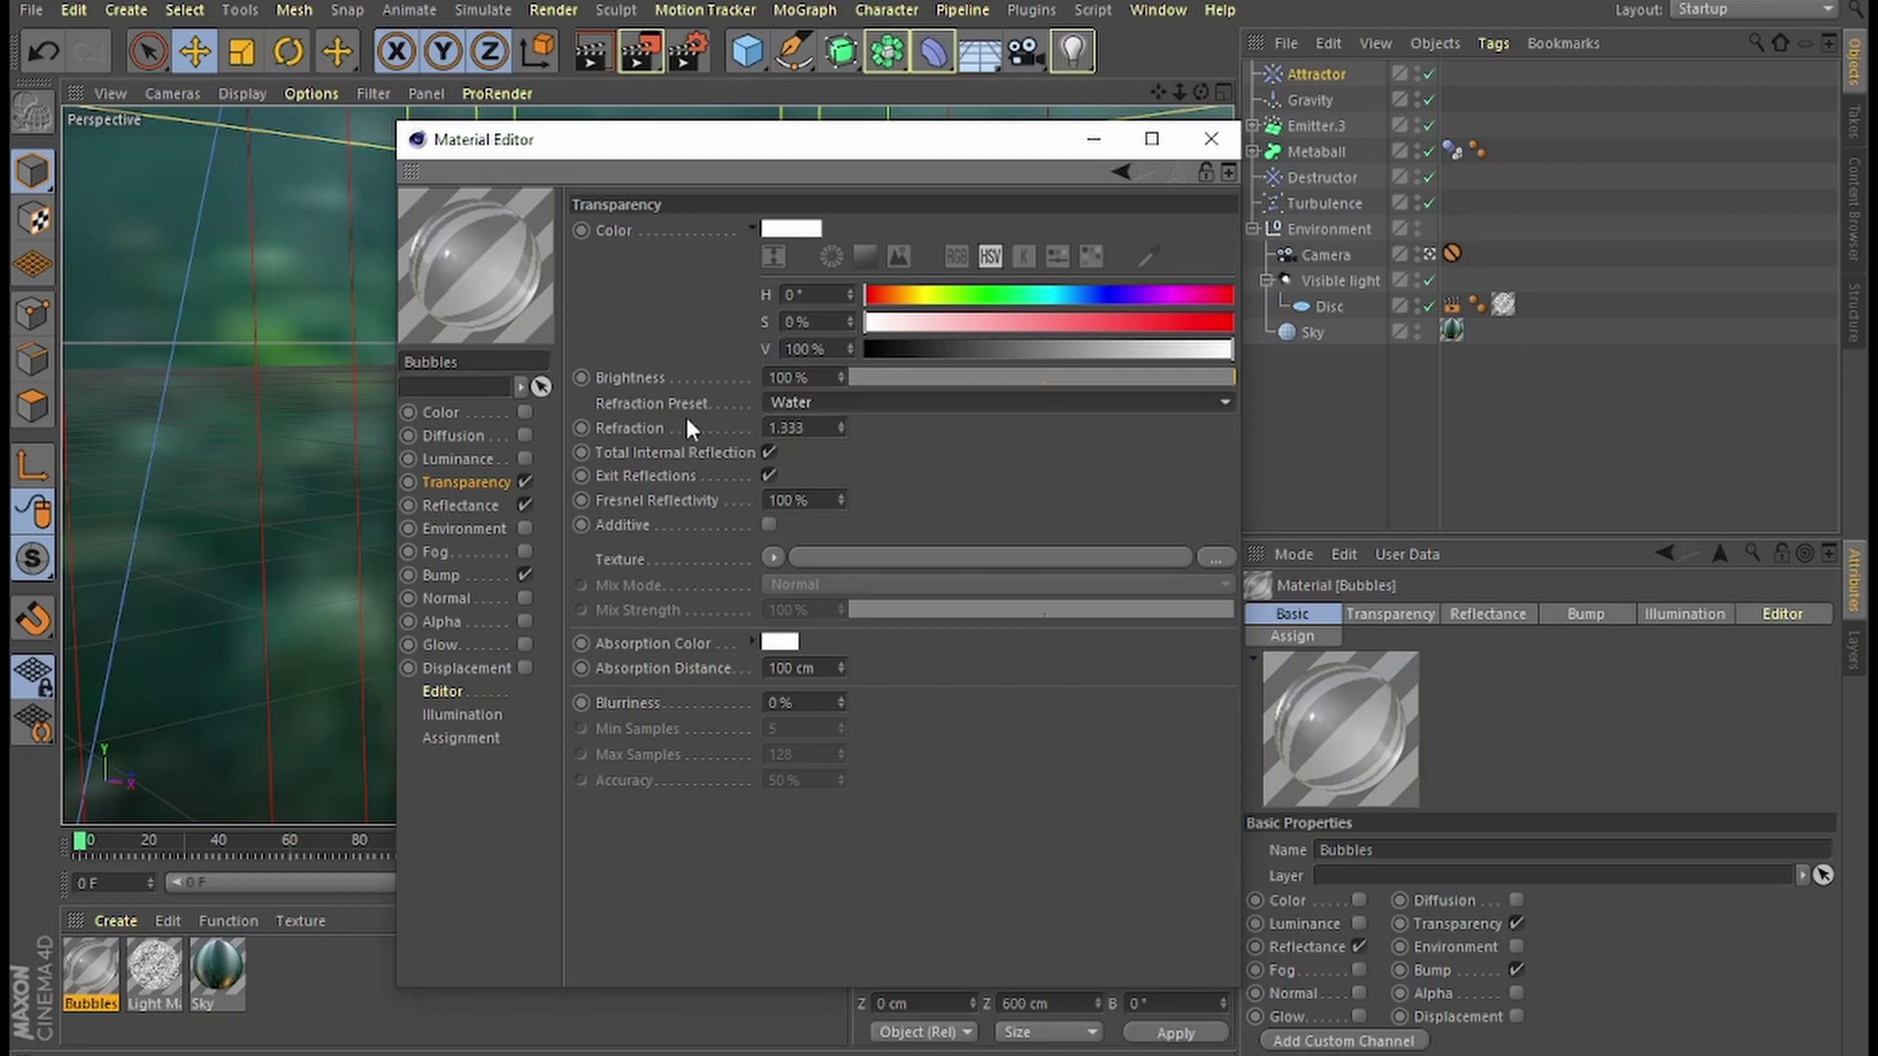
{"action": "left_click", "coordinate": [769, 452]}
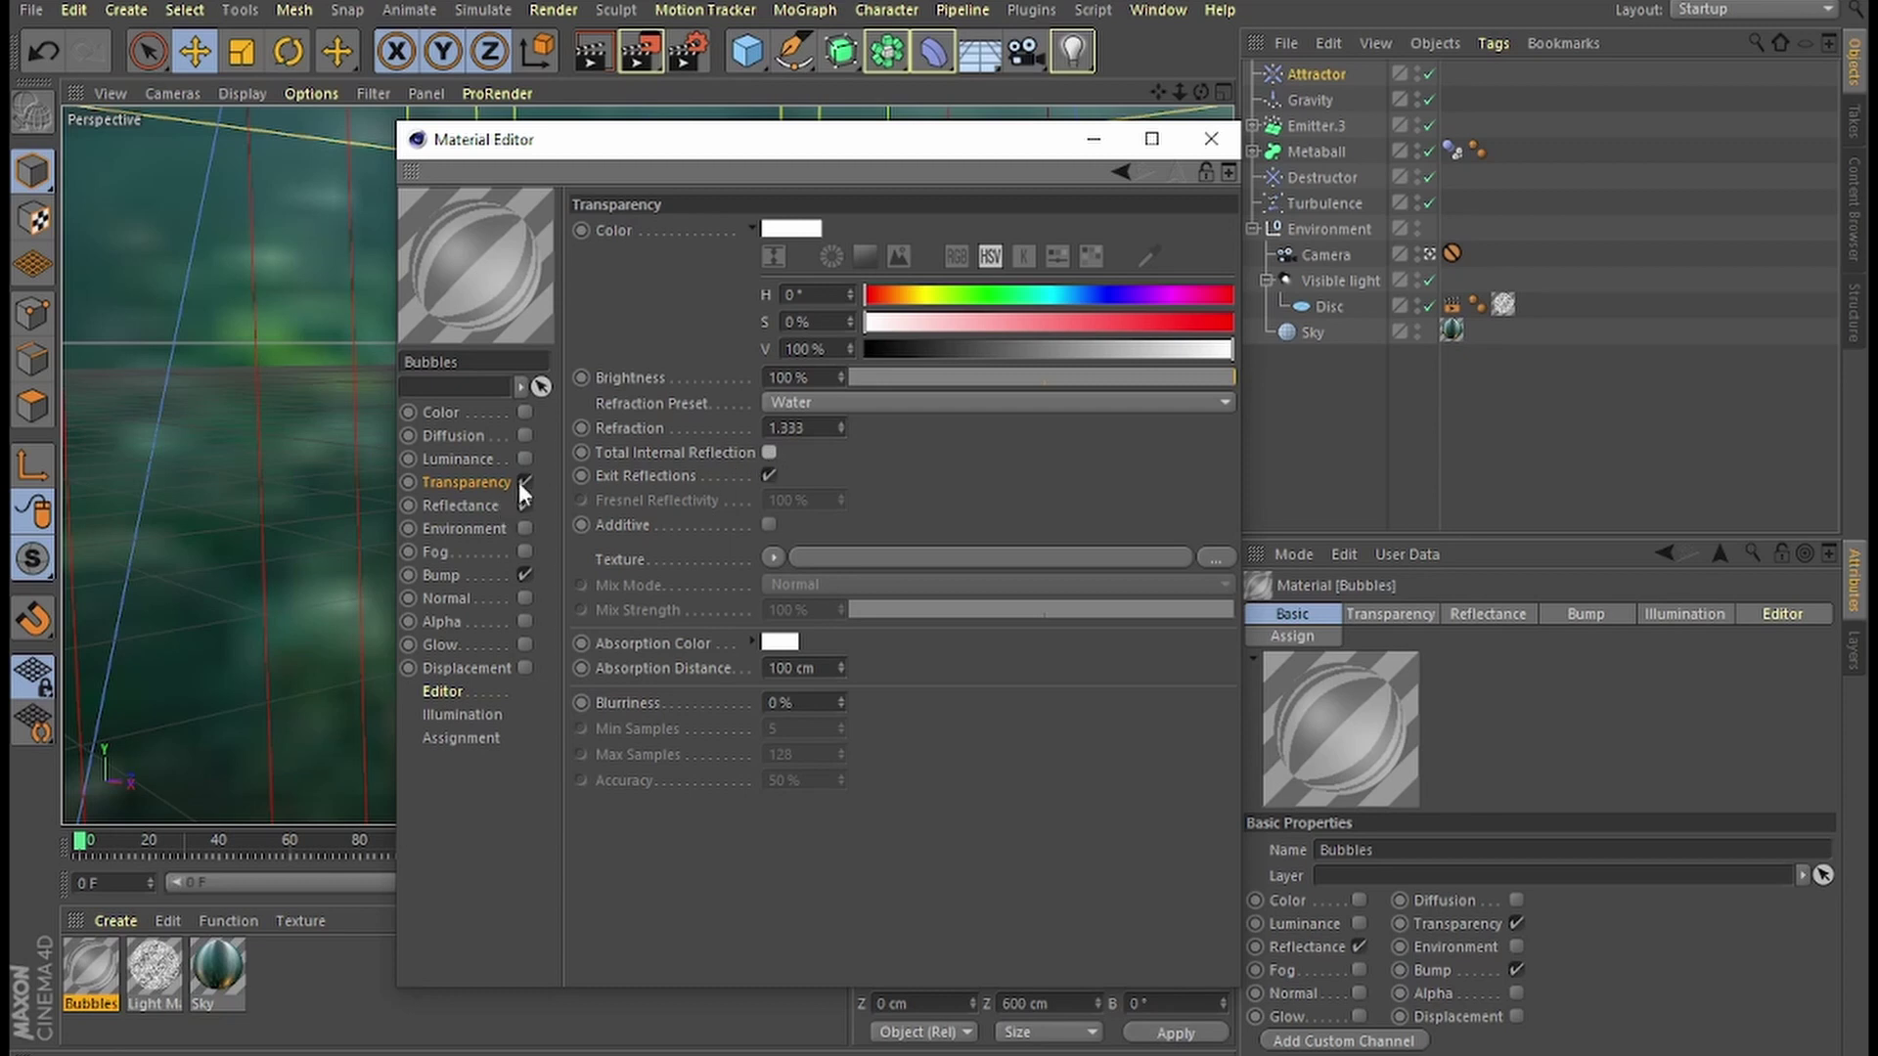
Add a Specular - Phong (Legacy) reflectance layer and set the Default Specular layer's width to 72%.
{"action": "left_click", "coordinate": [471, 507]}
{"action": "left_click", "coordinate": [603, 284]}
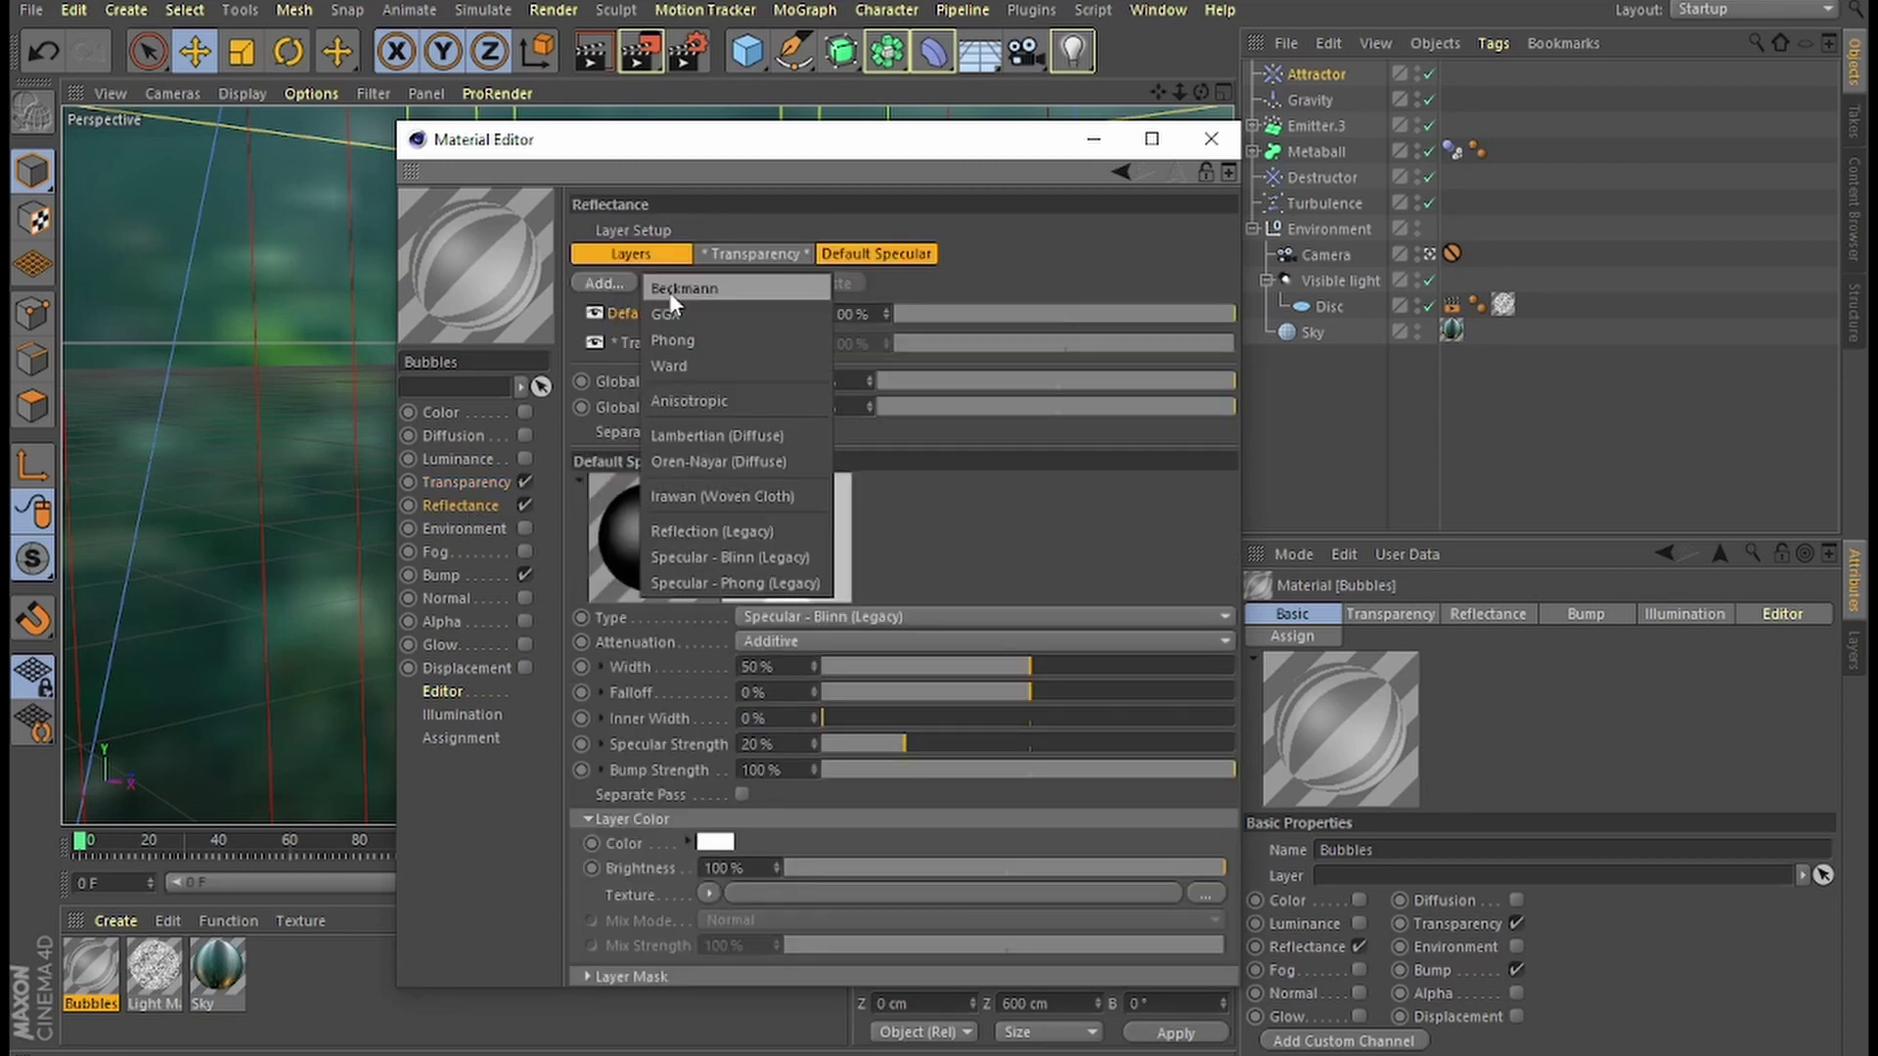
{"action": "left_click", "coordinate": [796, 583]}
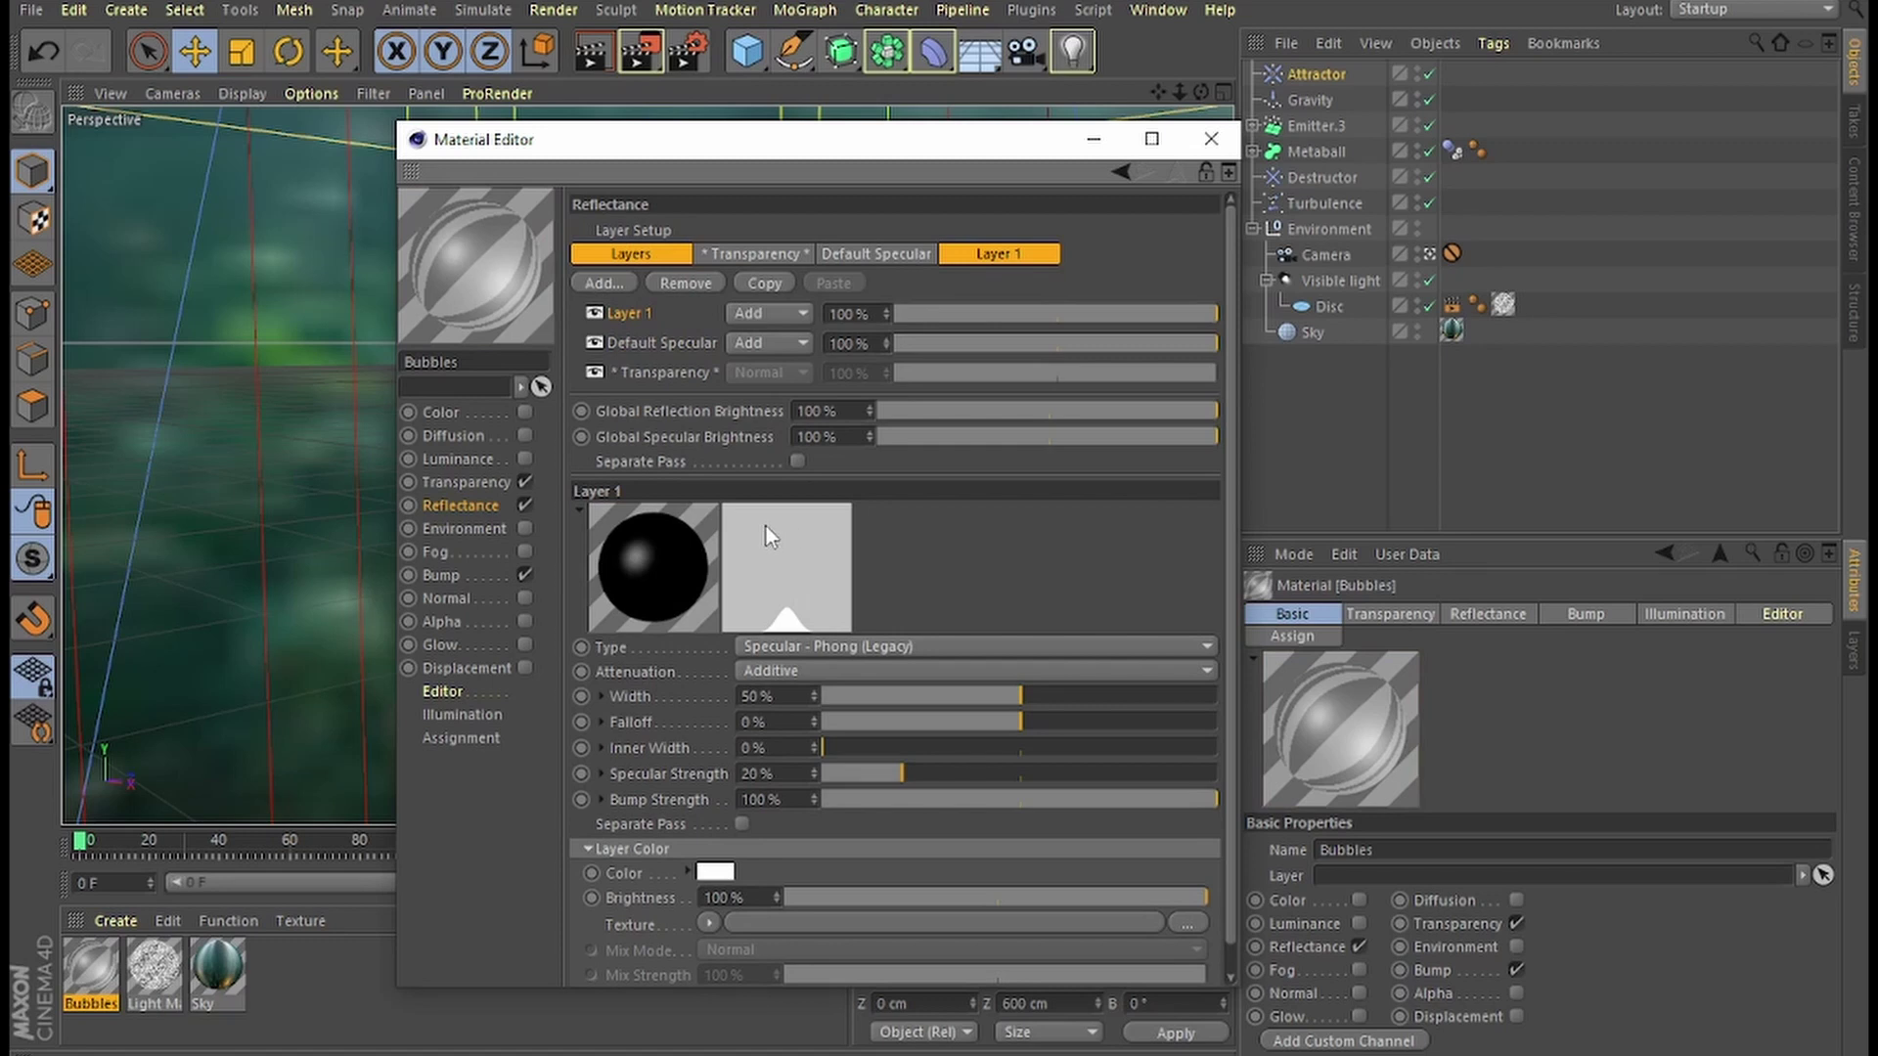
{"action": "left_click", "coordinate": [650, 343]}
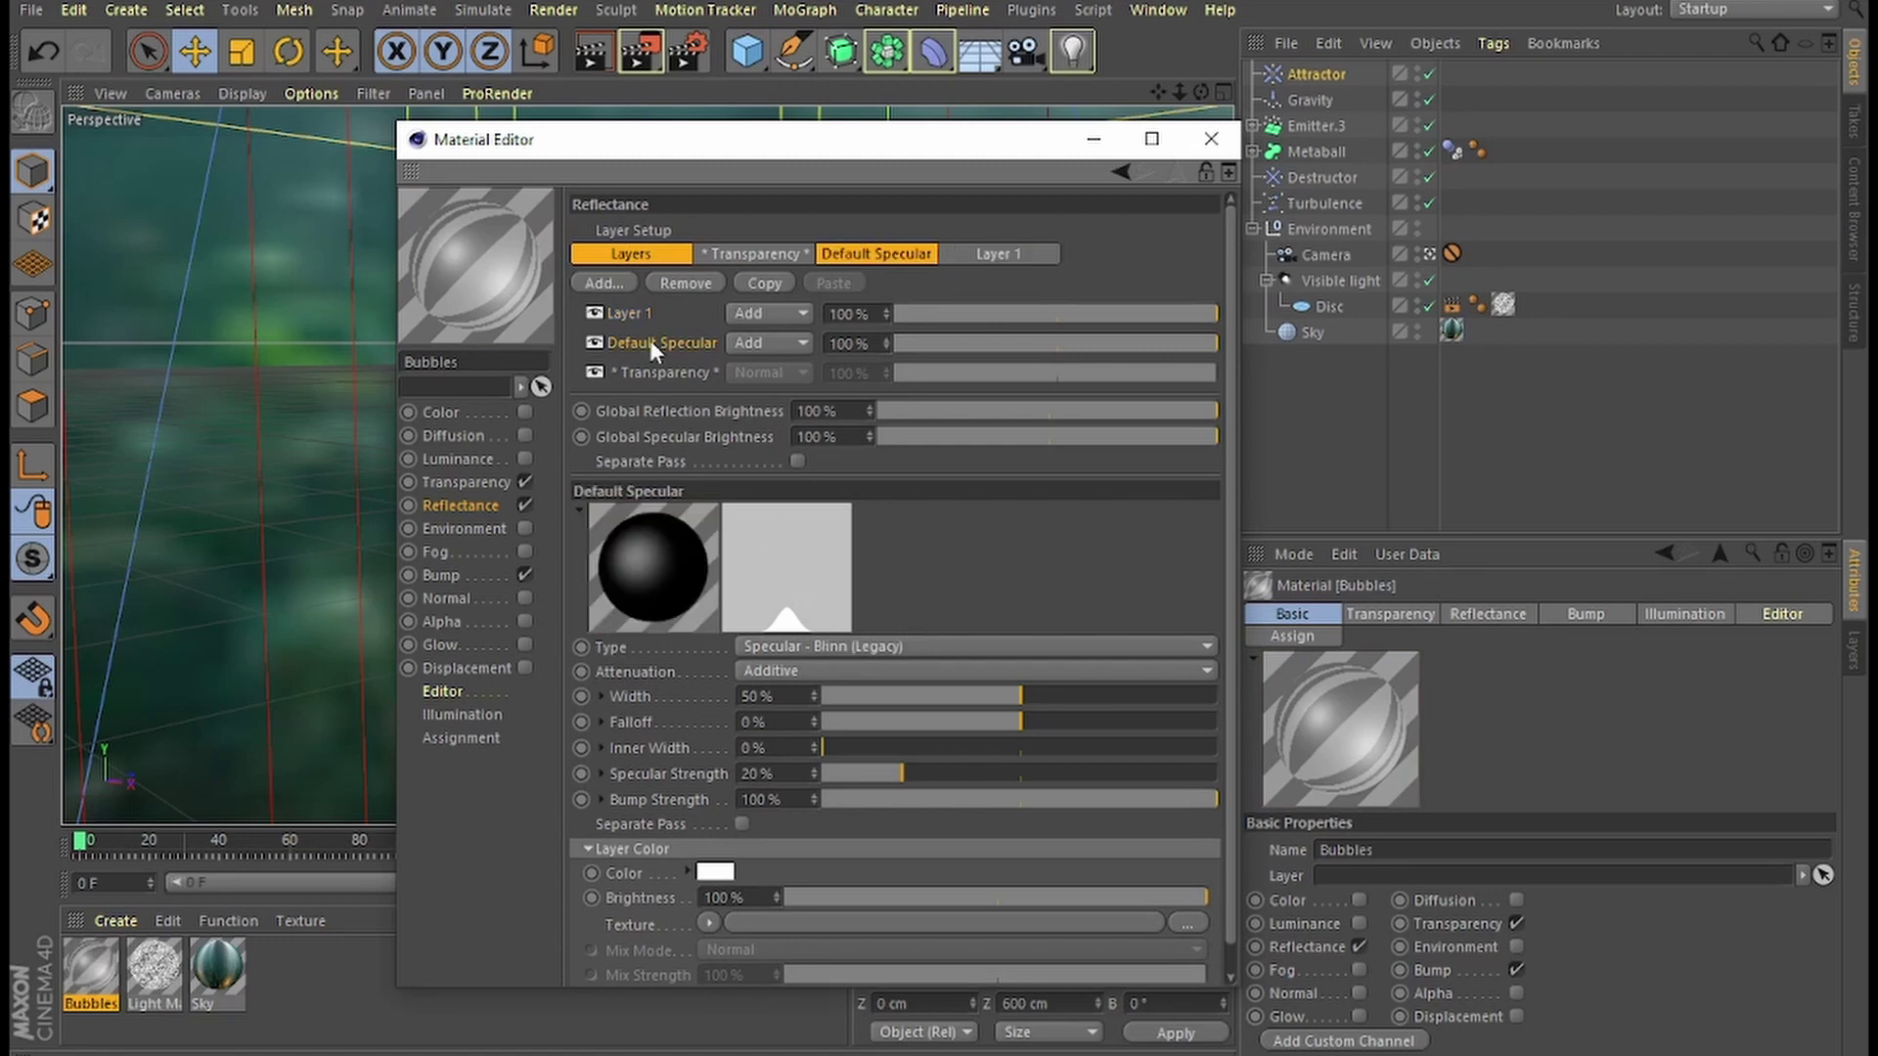
{"action": "left_click_drag", "start_coordinate": [773, 696], "coordinate": [674, 672]}
{"action": "type", "text": "72"}
Set the Phong specular layer's width to 20%, inner width to 15% and specular strength to 100%.
{"action": "left_click", "coordinate": [640, 321]}
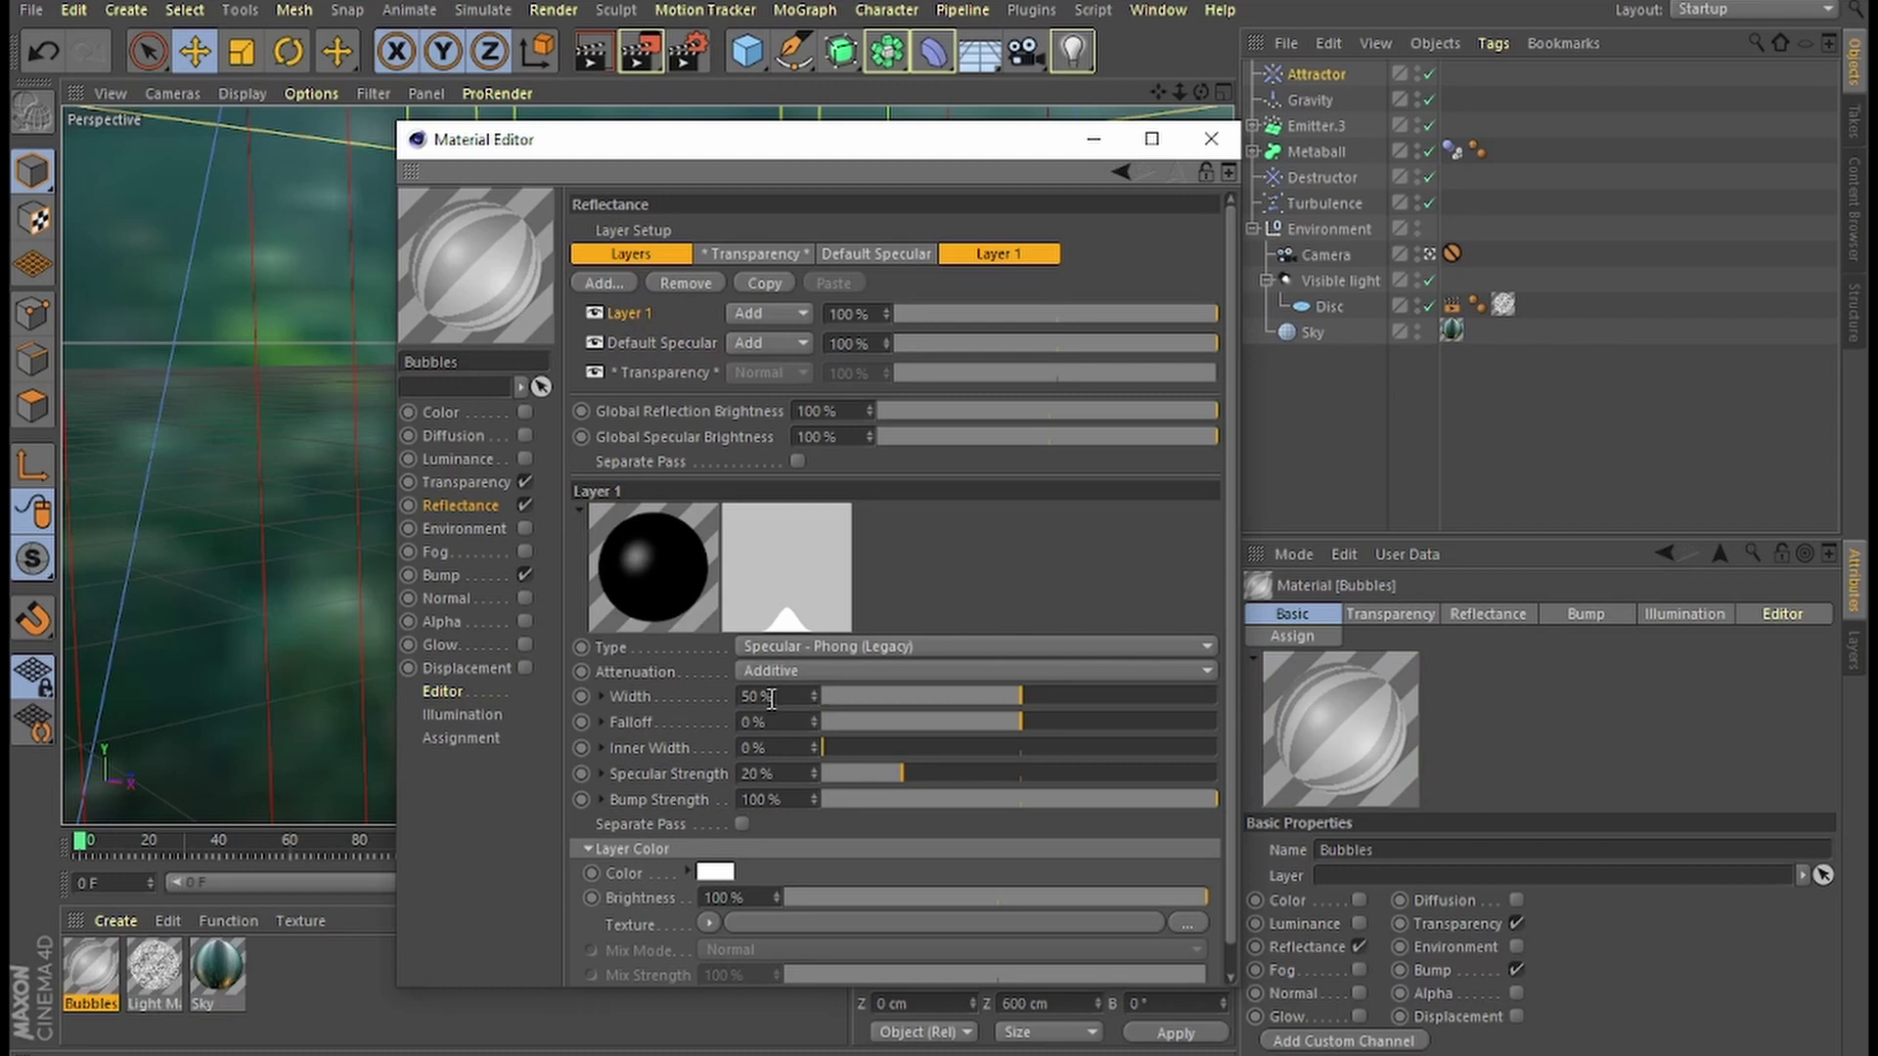
{"action": "left_click_drag", "start_coordinate": [772, 699], "coordinate": [689, 700]}
{"action": "type", "text": "20"}
{"action": "left_click_drag", "start_coordinate": [791, 750], "coordinate": [706, 754]}
{"action": "type", "text": "15"}
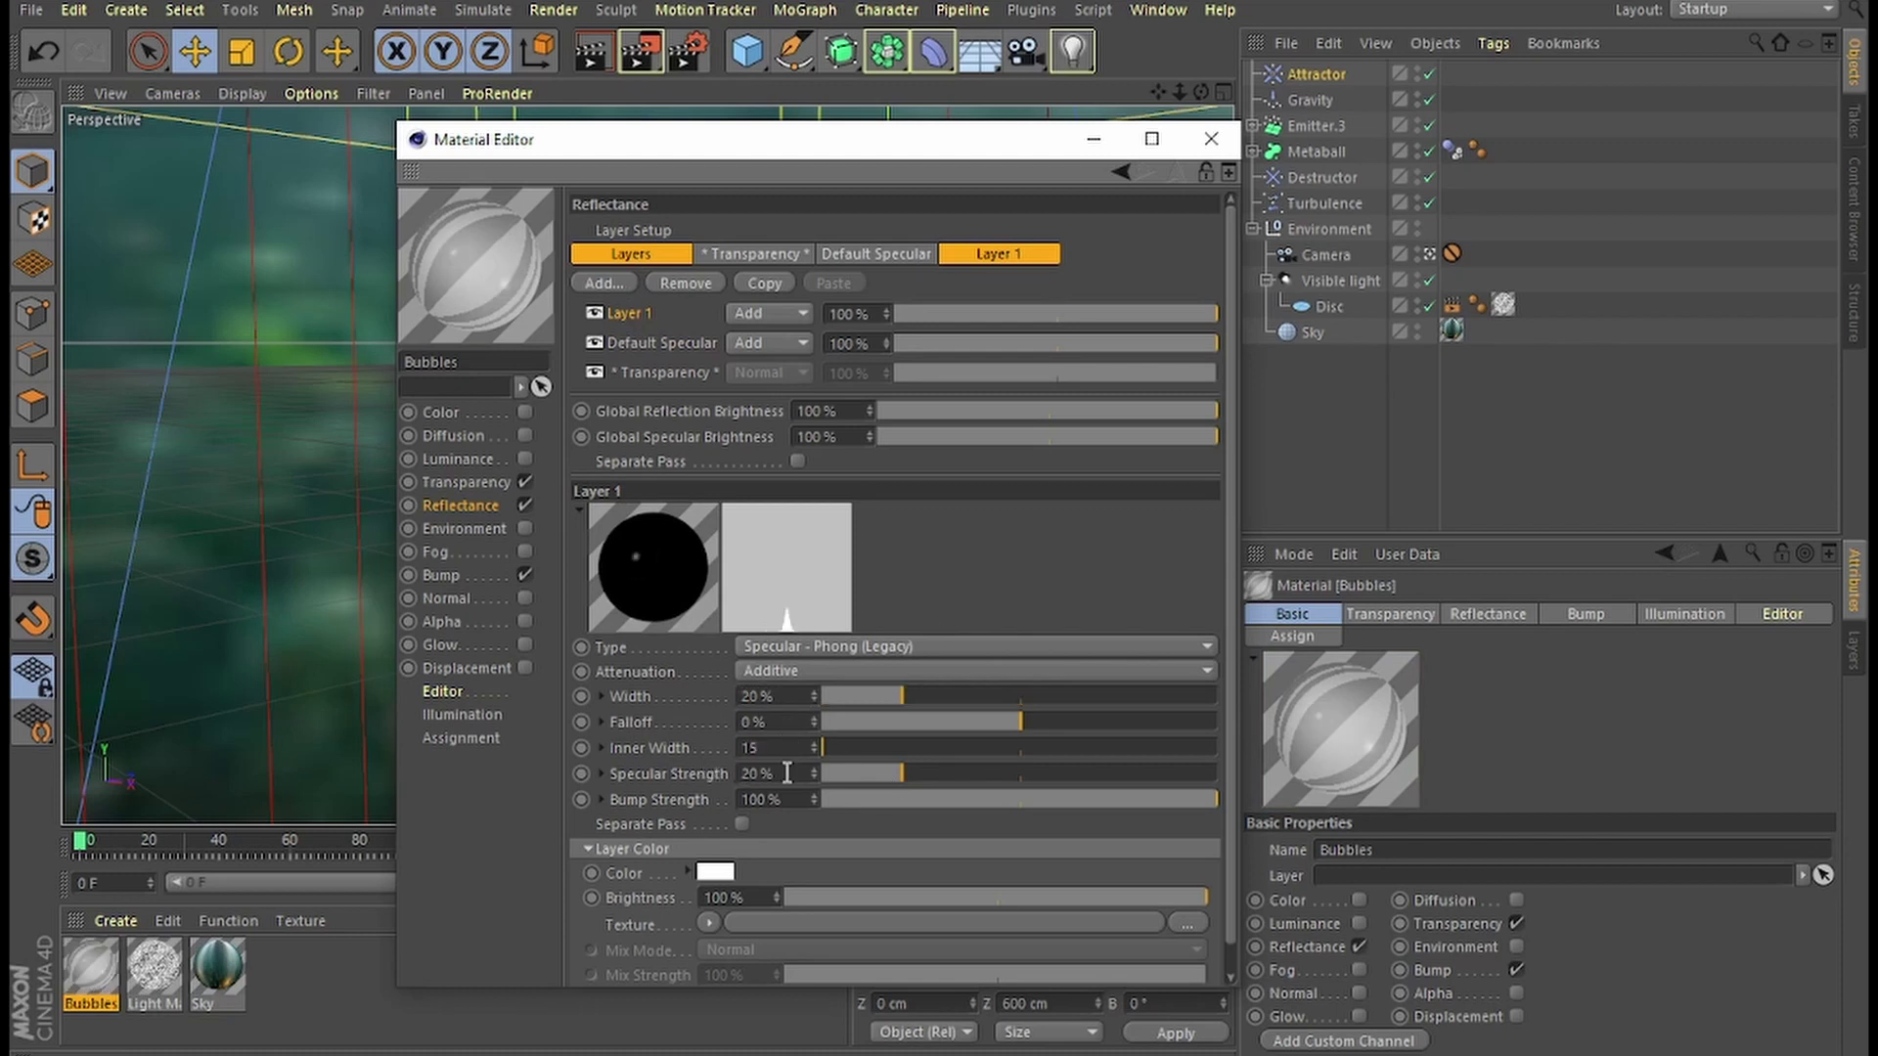
{"action": "key", "text": "Tab"}
{"action": "type", "text": "100"}
Assign the Water surface shader as the Bump channel's texture.
{"action": "left_click", "coordinate": [463, 578]}
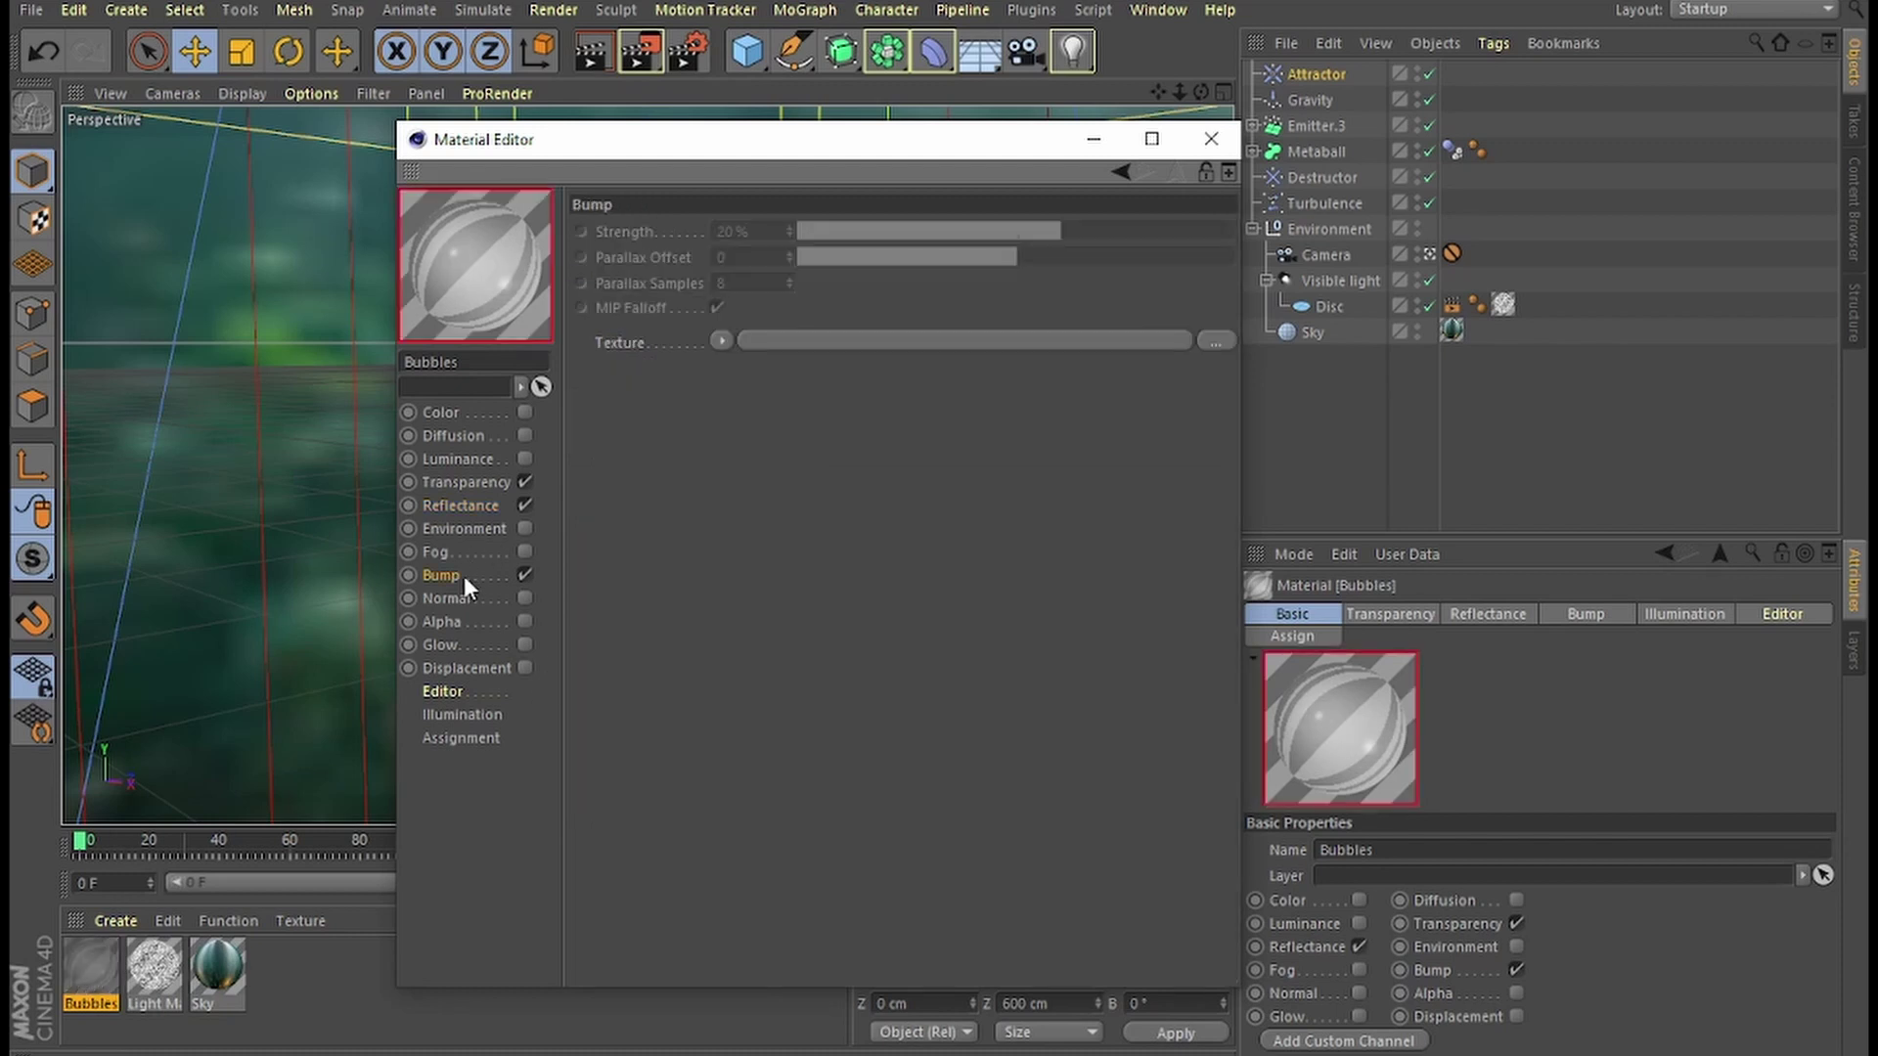
{"action": "left_click", "coordinate": [719, 340]}
{"action": "mouse_move", "coordinate": [783, 929]}
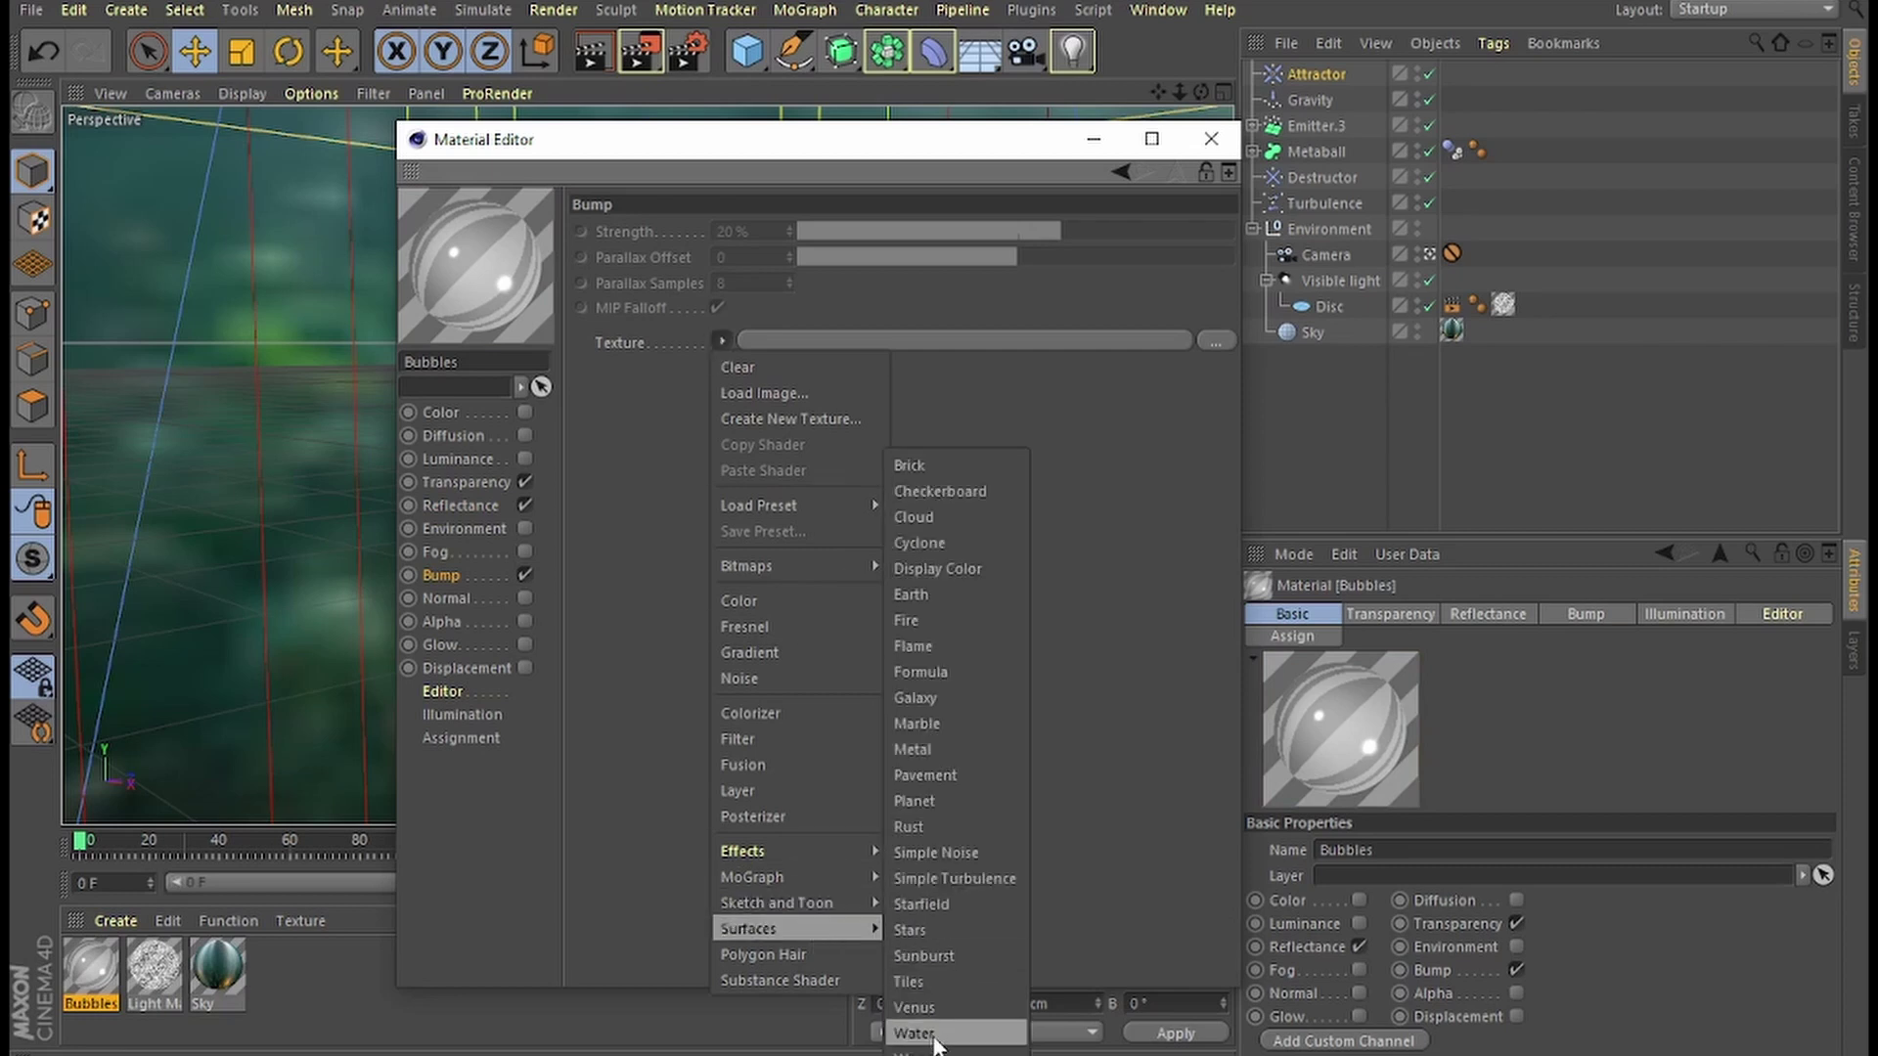
{"action": "left_click", "coordinate": [934, 1035]}
Set the Water bump shader's U Frequency to 0.25 and V Frequency to 1.
{"action": "left_click", "coordinate": [830, 337]}
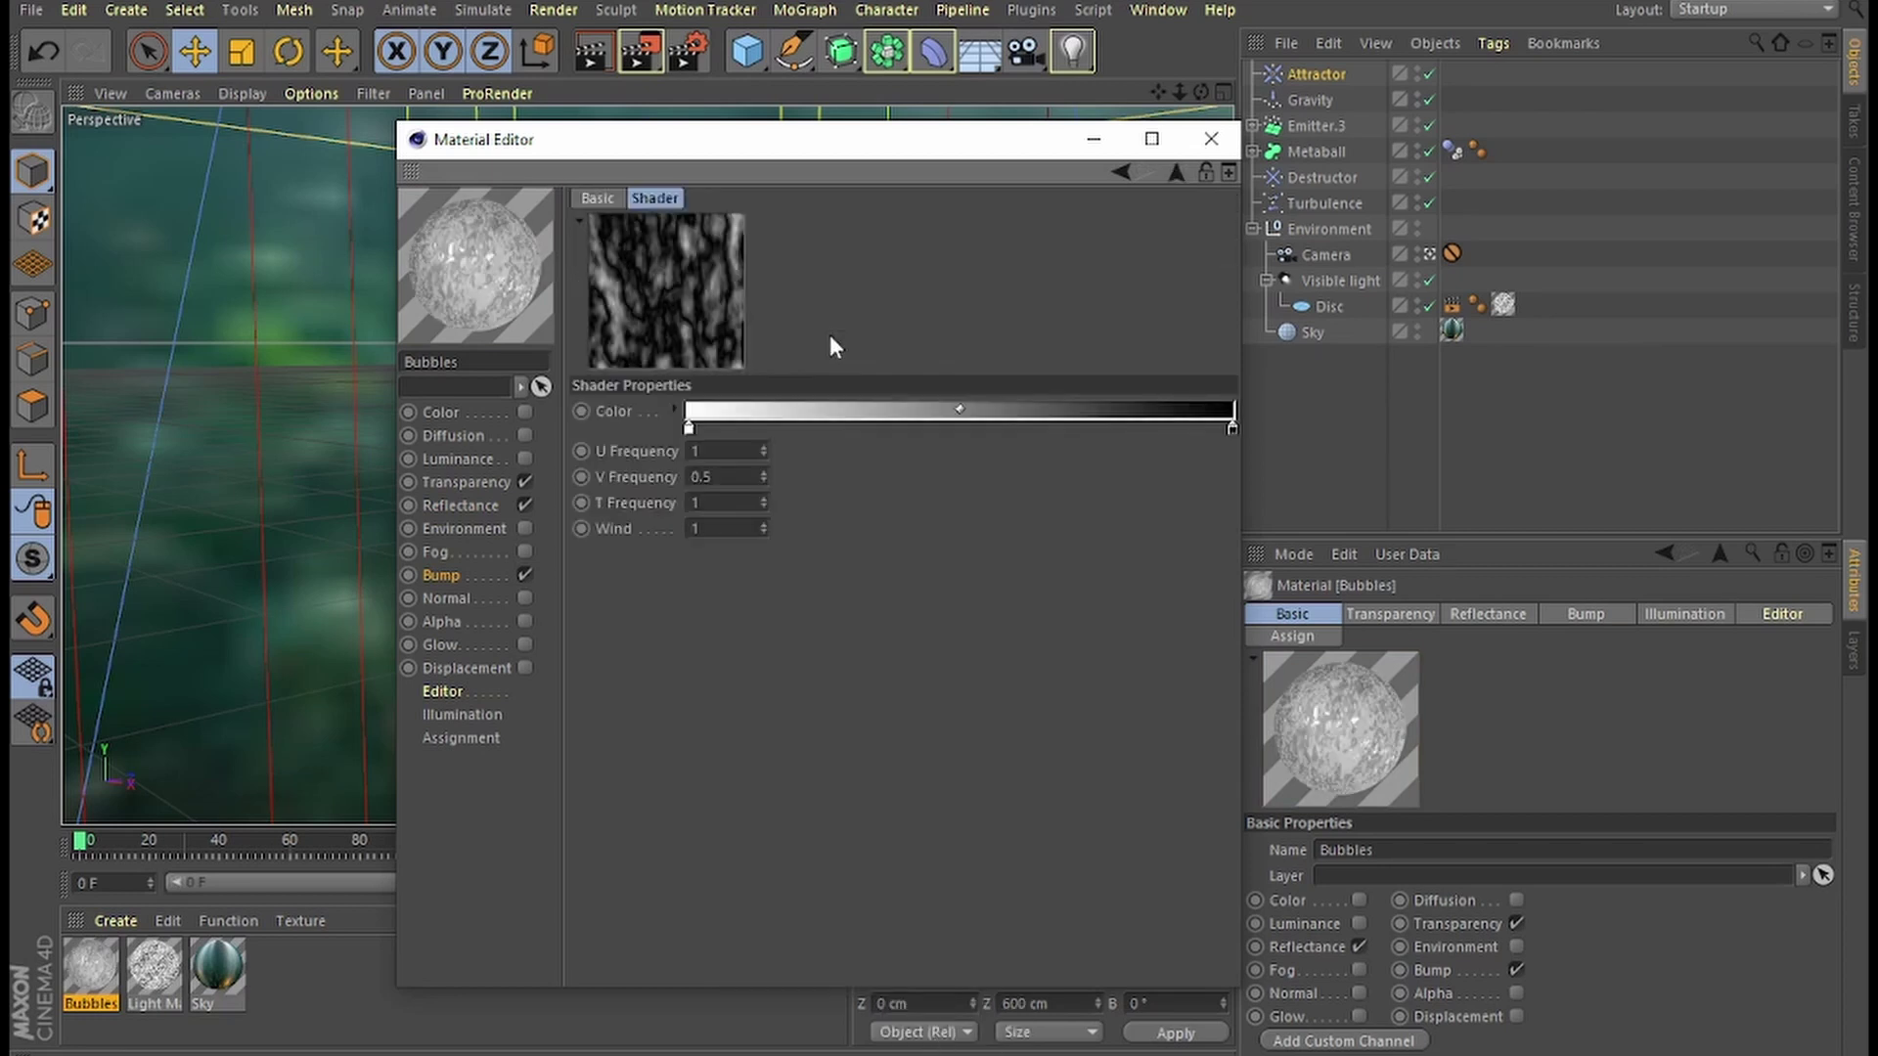
{"action": "left_click", "coordinate": [695, 451]}
{"action": "type", "text": "0.25"}
{"action": "double_click", "coordinate": [728, 477]}
{"action": "type", "text": "1"}
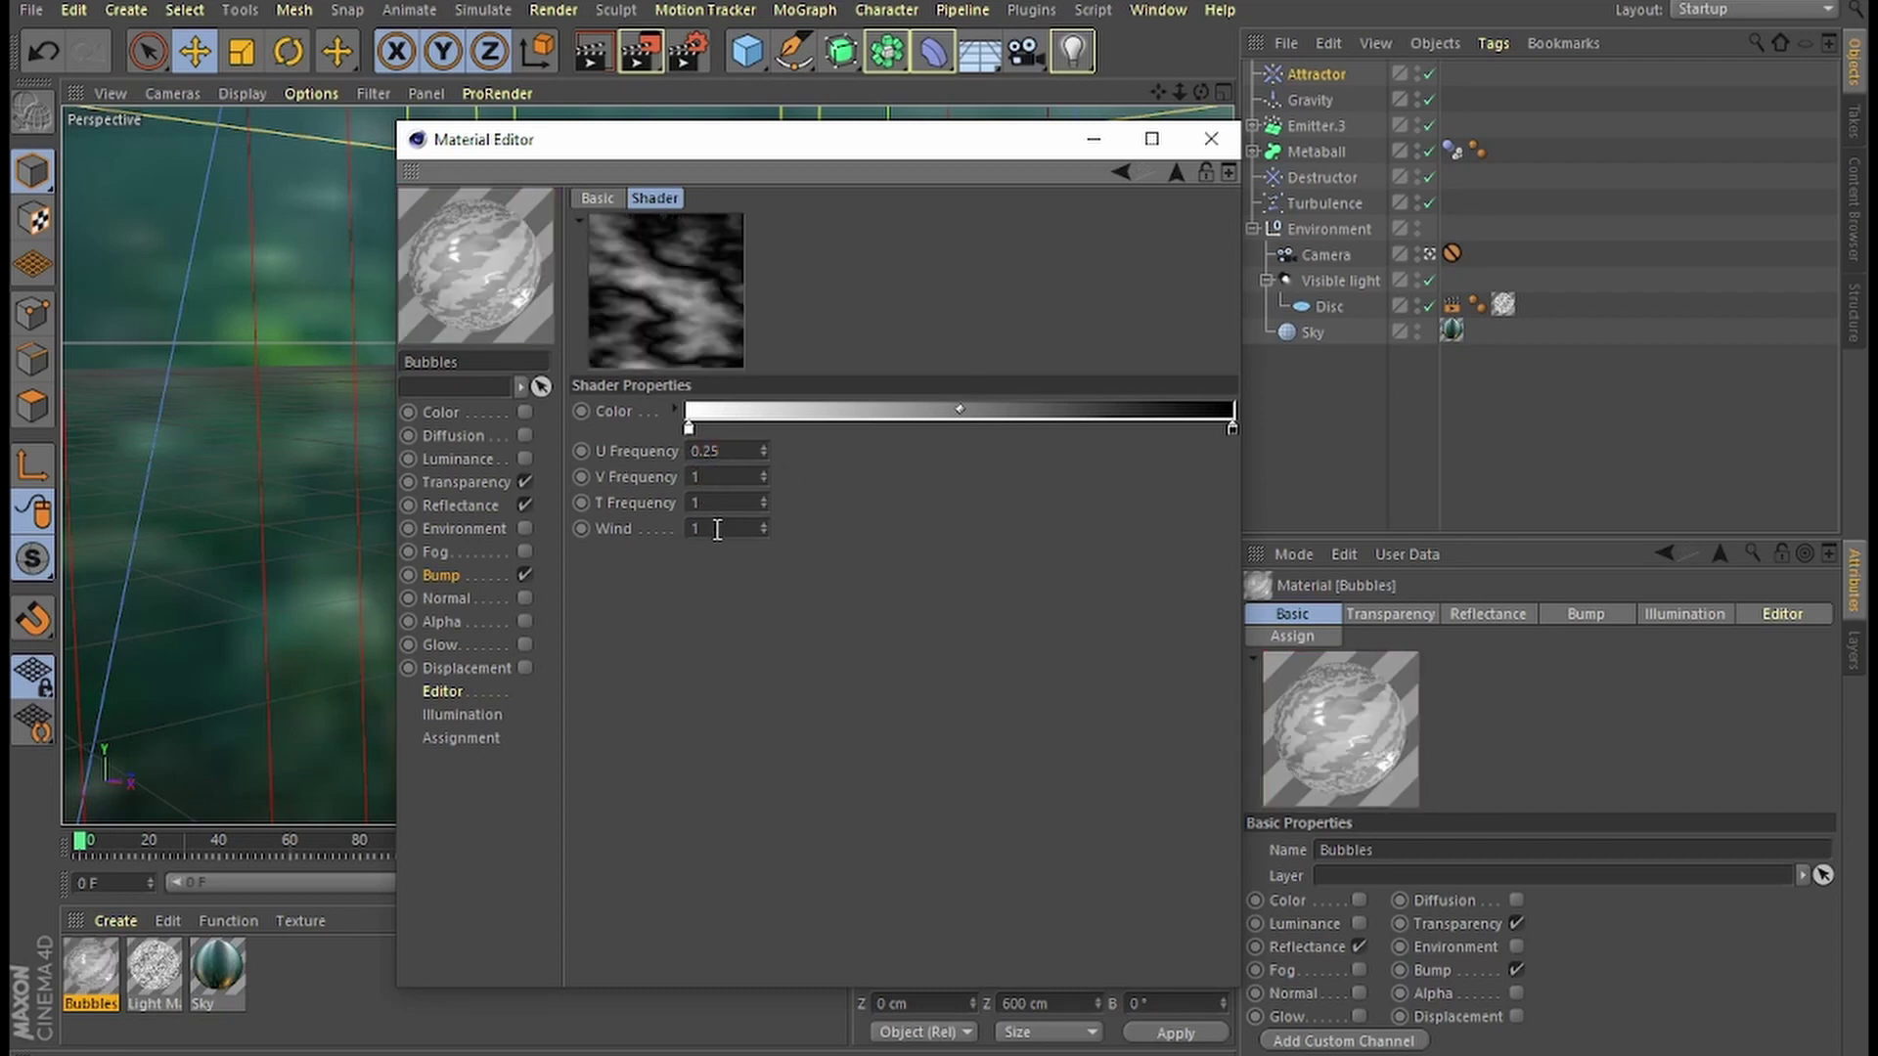
Apply the Bubbles material to the three spheres under Emitter.3 and to the Metaball object.
{"action": "left_click", "coordinate": [1211, 138]}
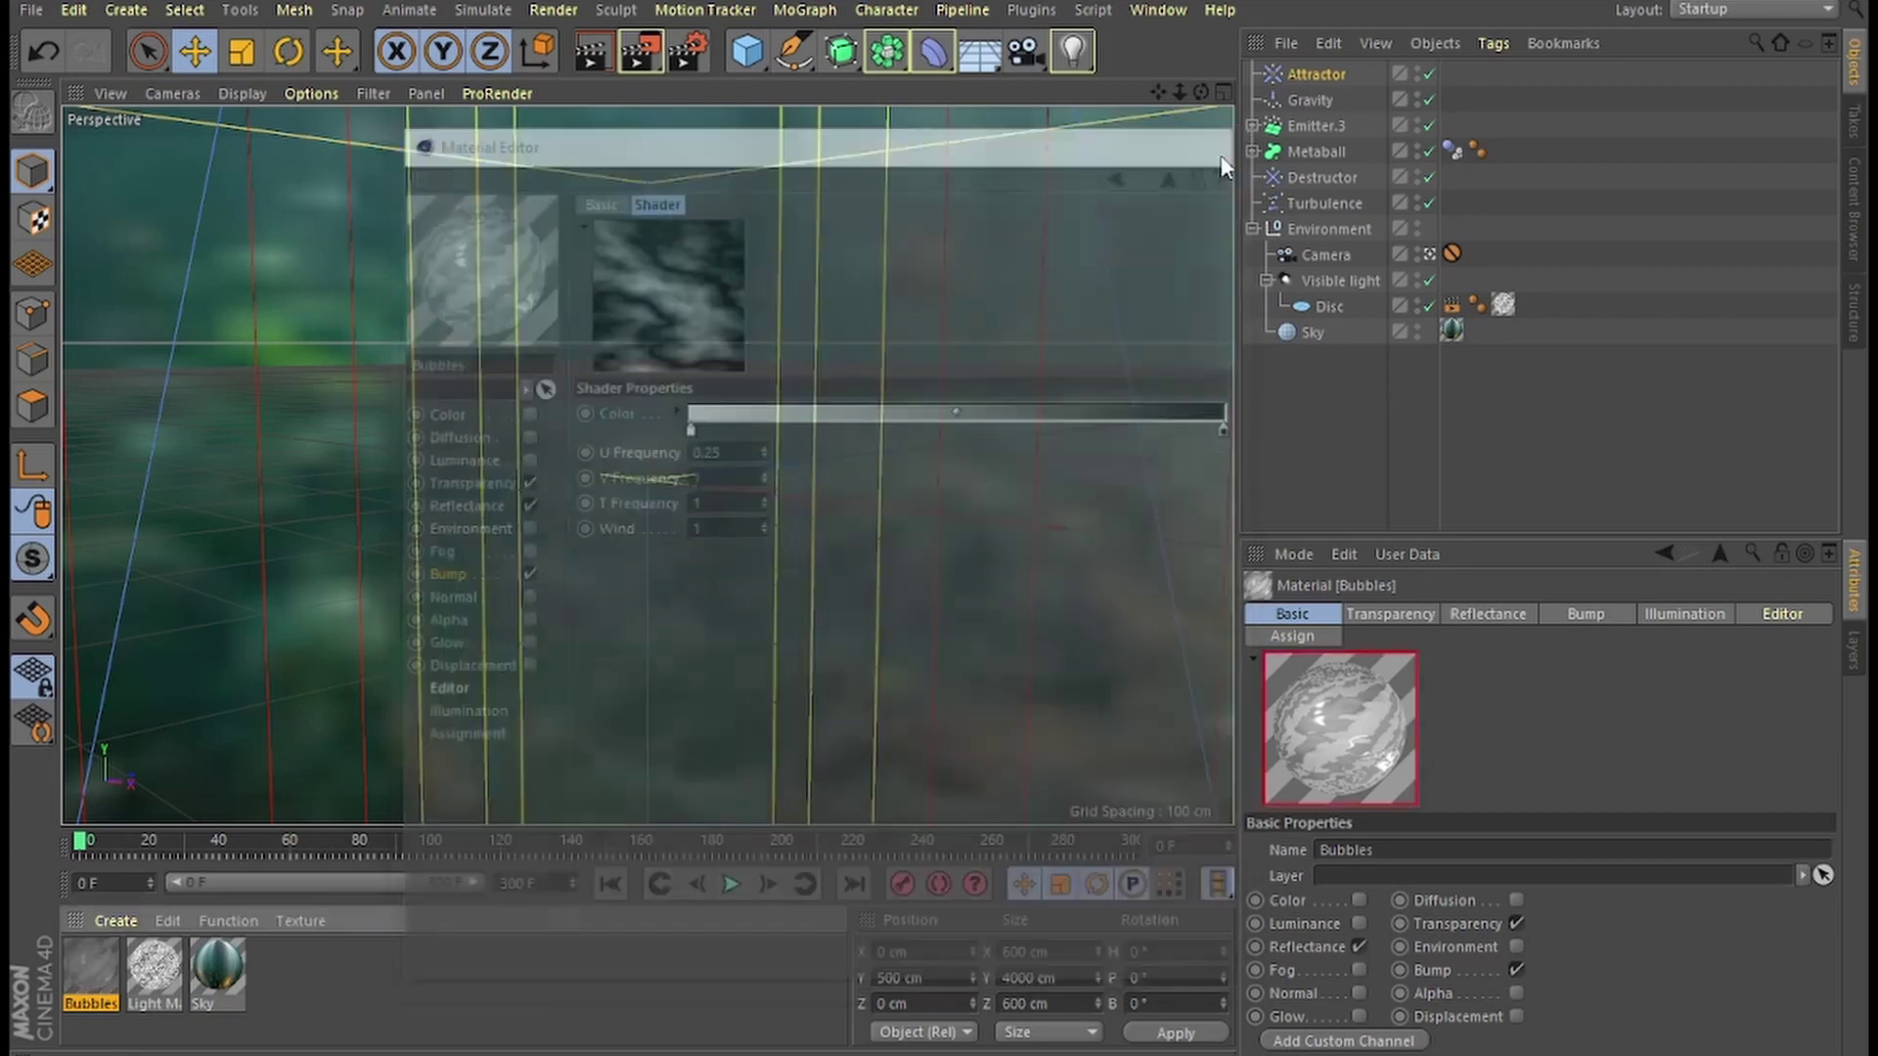
{"action": "left_click_drag", "start_coordinate": [1273, 242], "coordinate": [1327, 153]}
{"action": "left_click", "coordinate": [1253, 126]}
{"action": "left_click_drag", "start_coordinate": [103, 981], "coordinate": [1329, 202]}
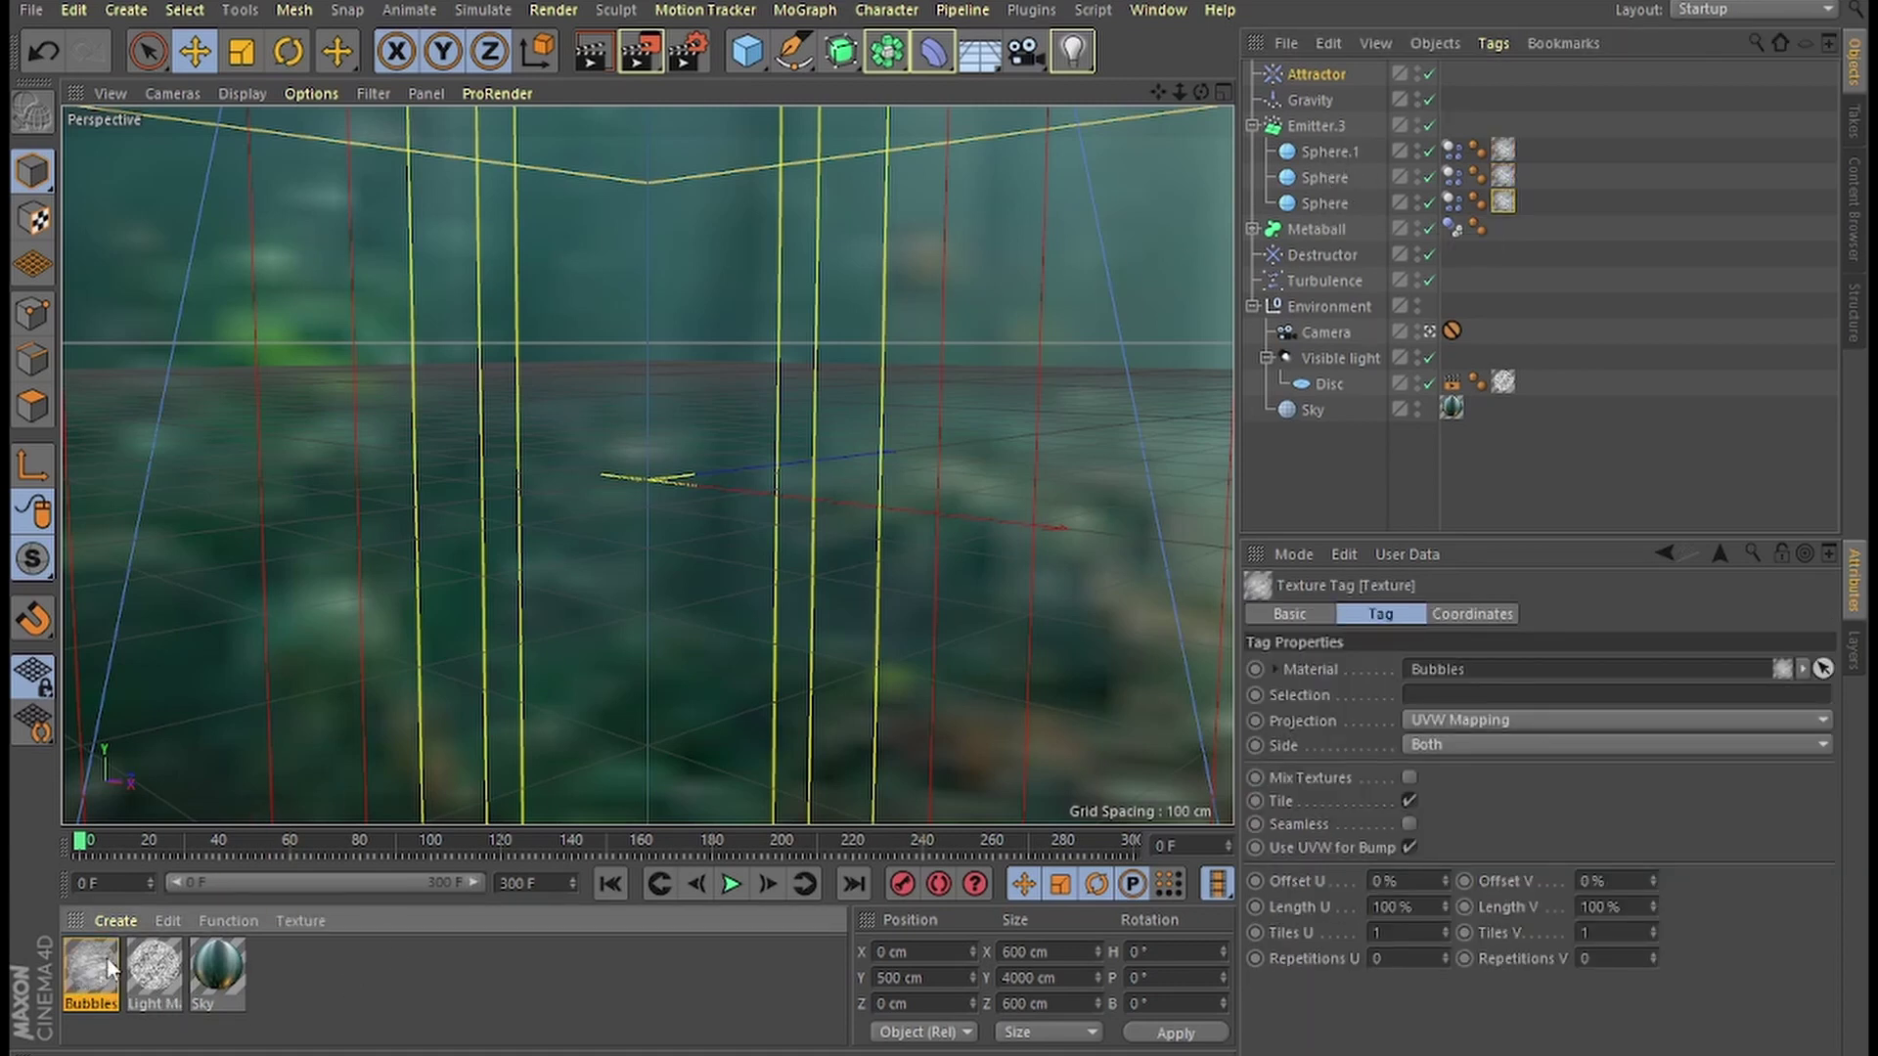
{"action": "left_click_drag", "start_coordinate": [109, 968], "coordinate": [772, 758]}
{"action": "left_click_drag", "start_coordinate": [1362, 232], "coordinate": [1342, 228]}
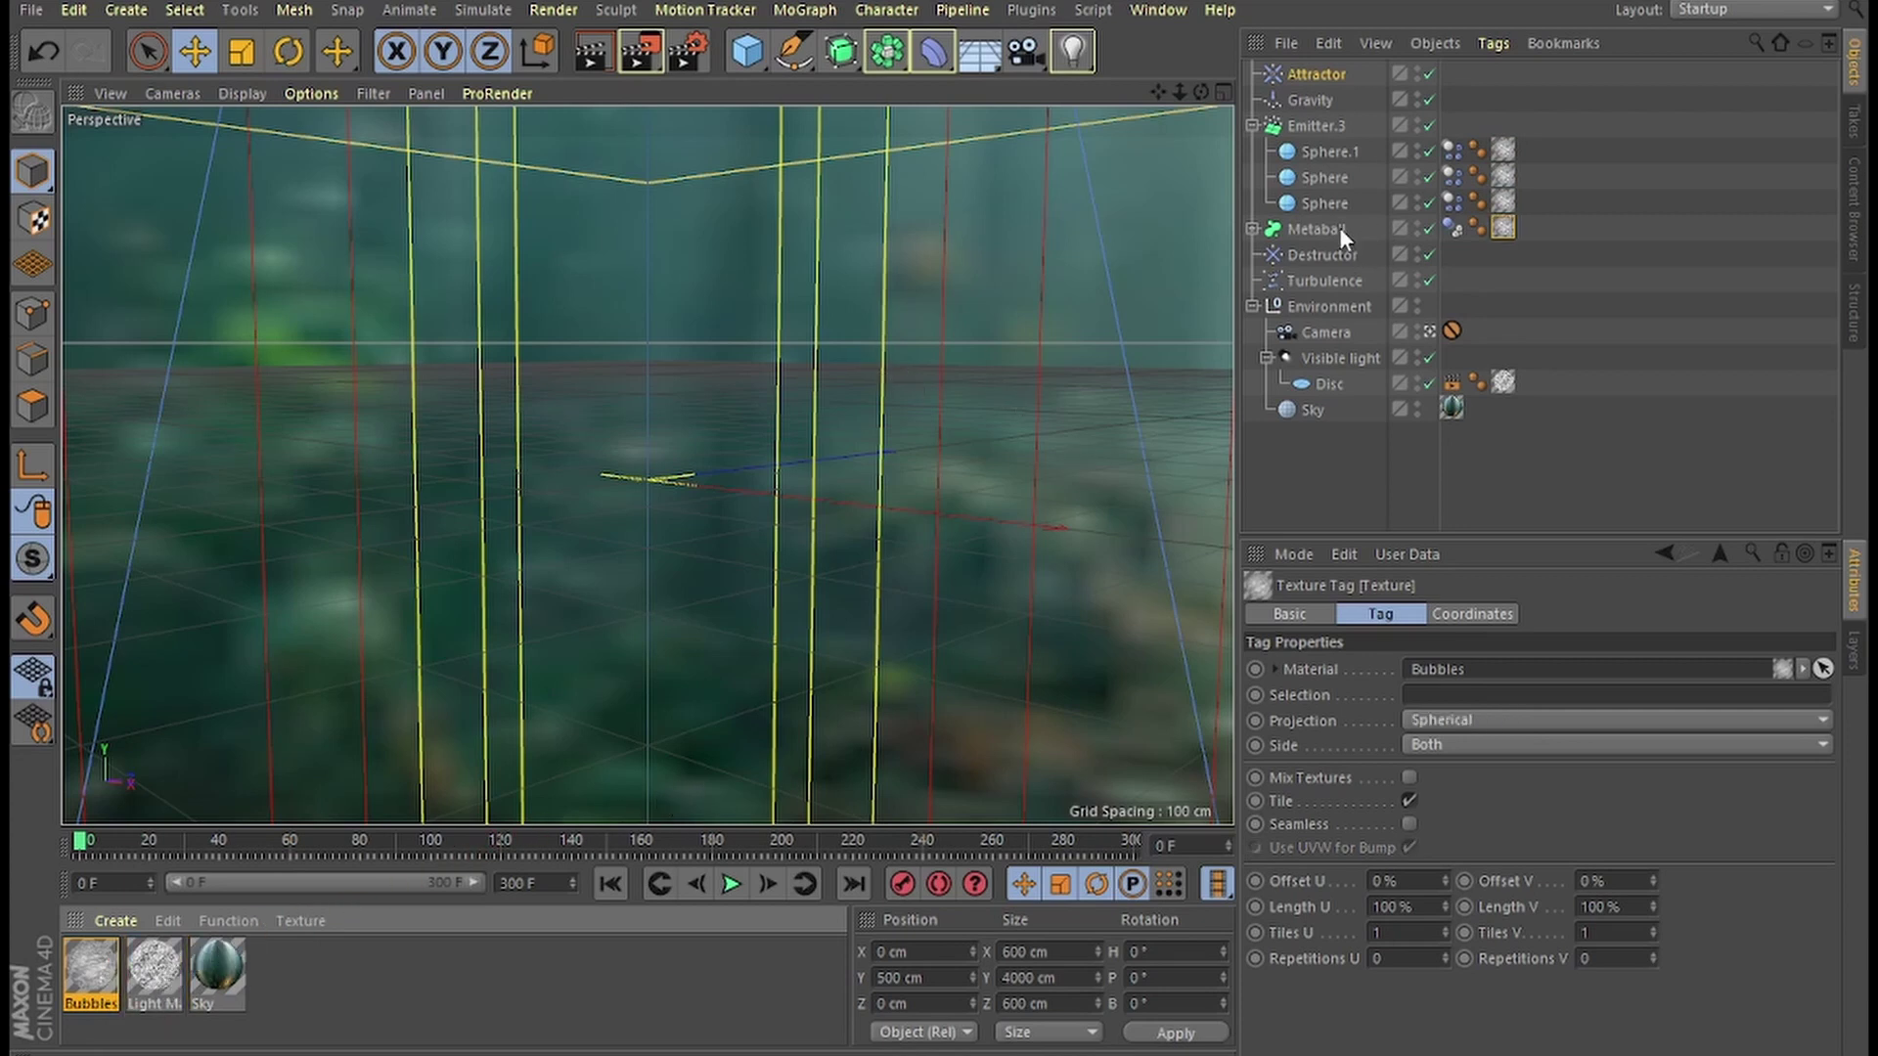
Set the Metaball texture tag's projection to Cubic, with Tiles U and Tiles V at 2.
{"action": "left_click", "coordinate": [1522, 716]}
{"action": "left_click", "coordinate": [1467, 825]}
{"action": "left_click_drag", "start_coordinate": [1400, 928], "coordinate": [1362, 927]}
{"action": "type", "text": "2"}
{"action": "left_click_drag", "start_coordinate": [1594, 940], "coordinate": [1499, 921]}
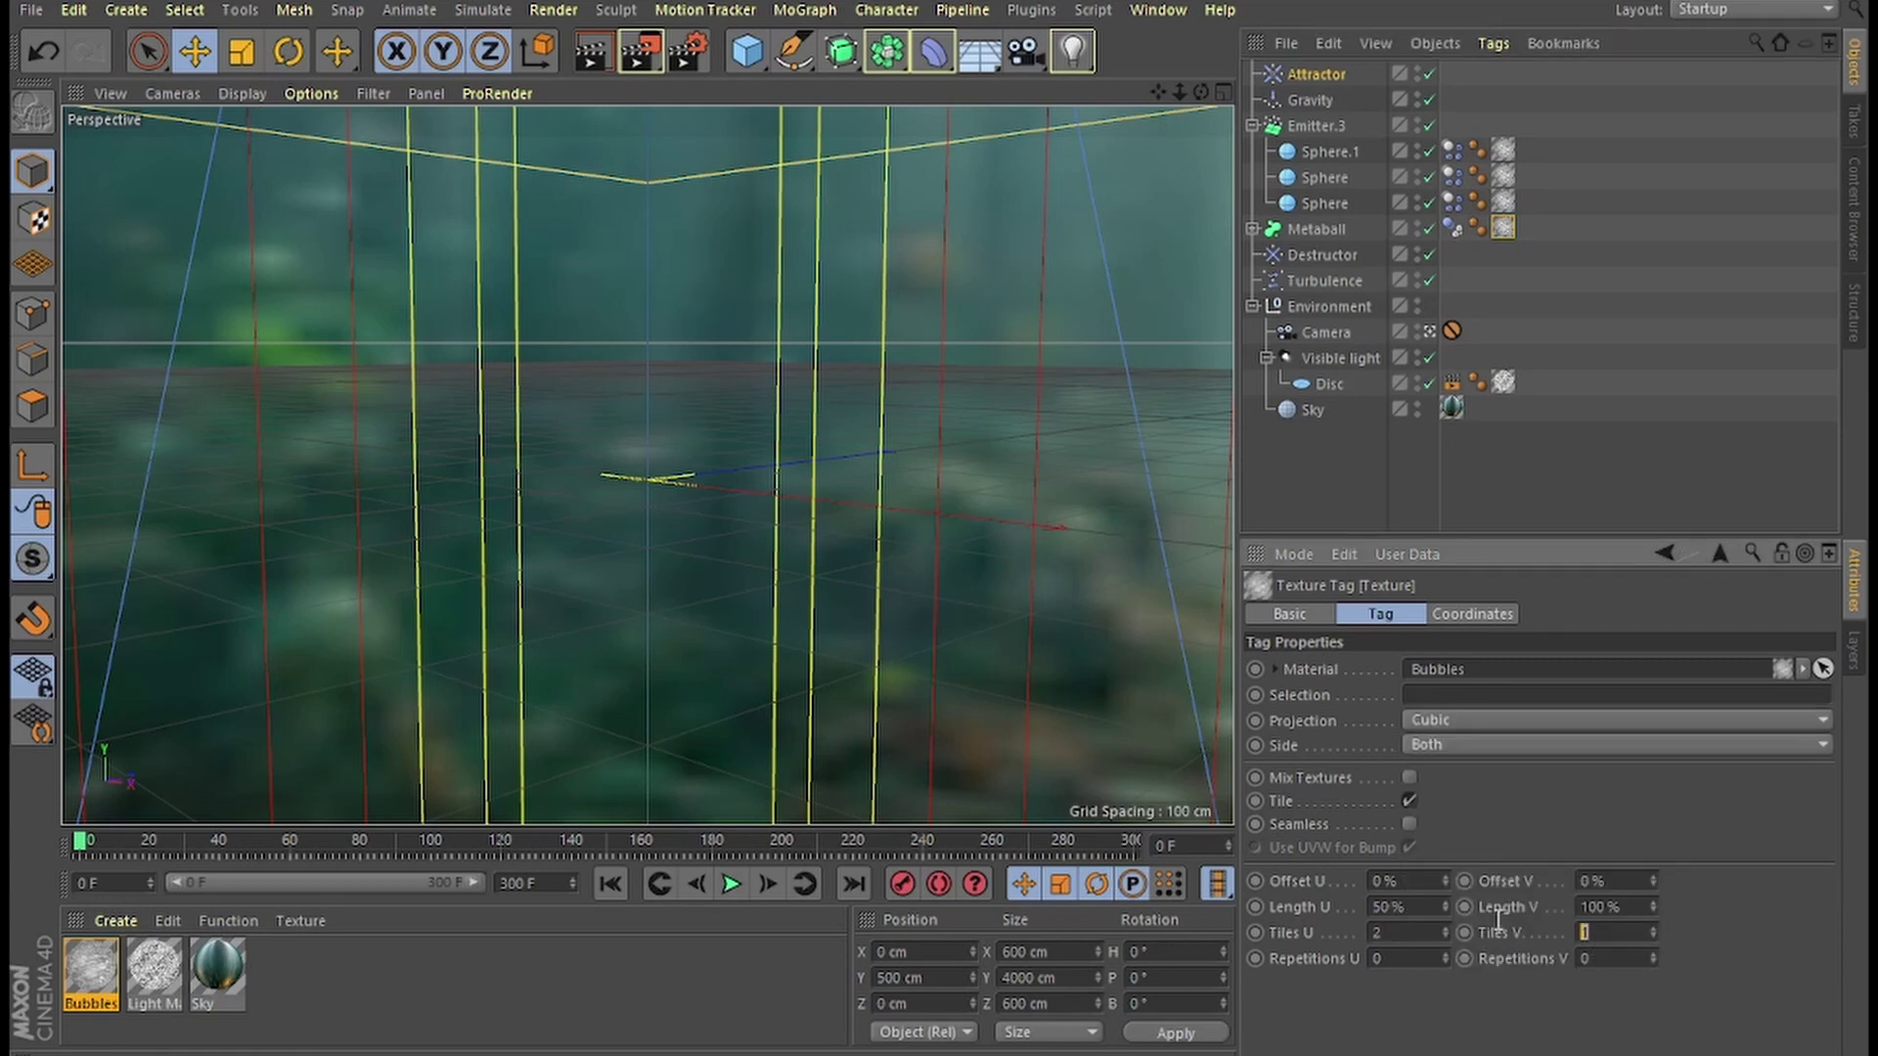
{"action": "type", "text": "2"}
{"action": "key", "text": "Return"}
Open the render settings for editing.
{"action": "left_click", "coordinate": [543, 14]}
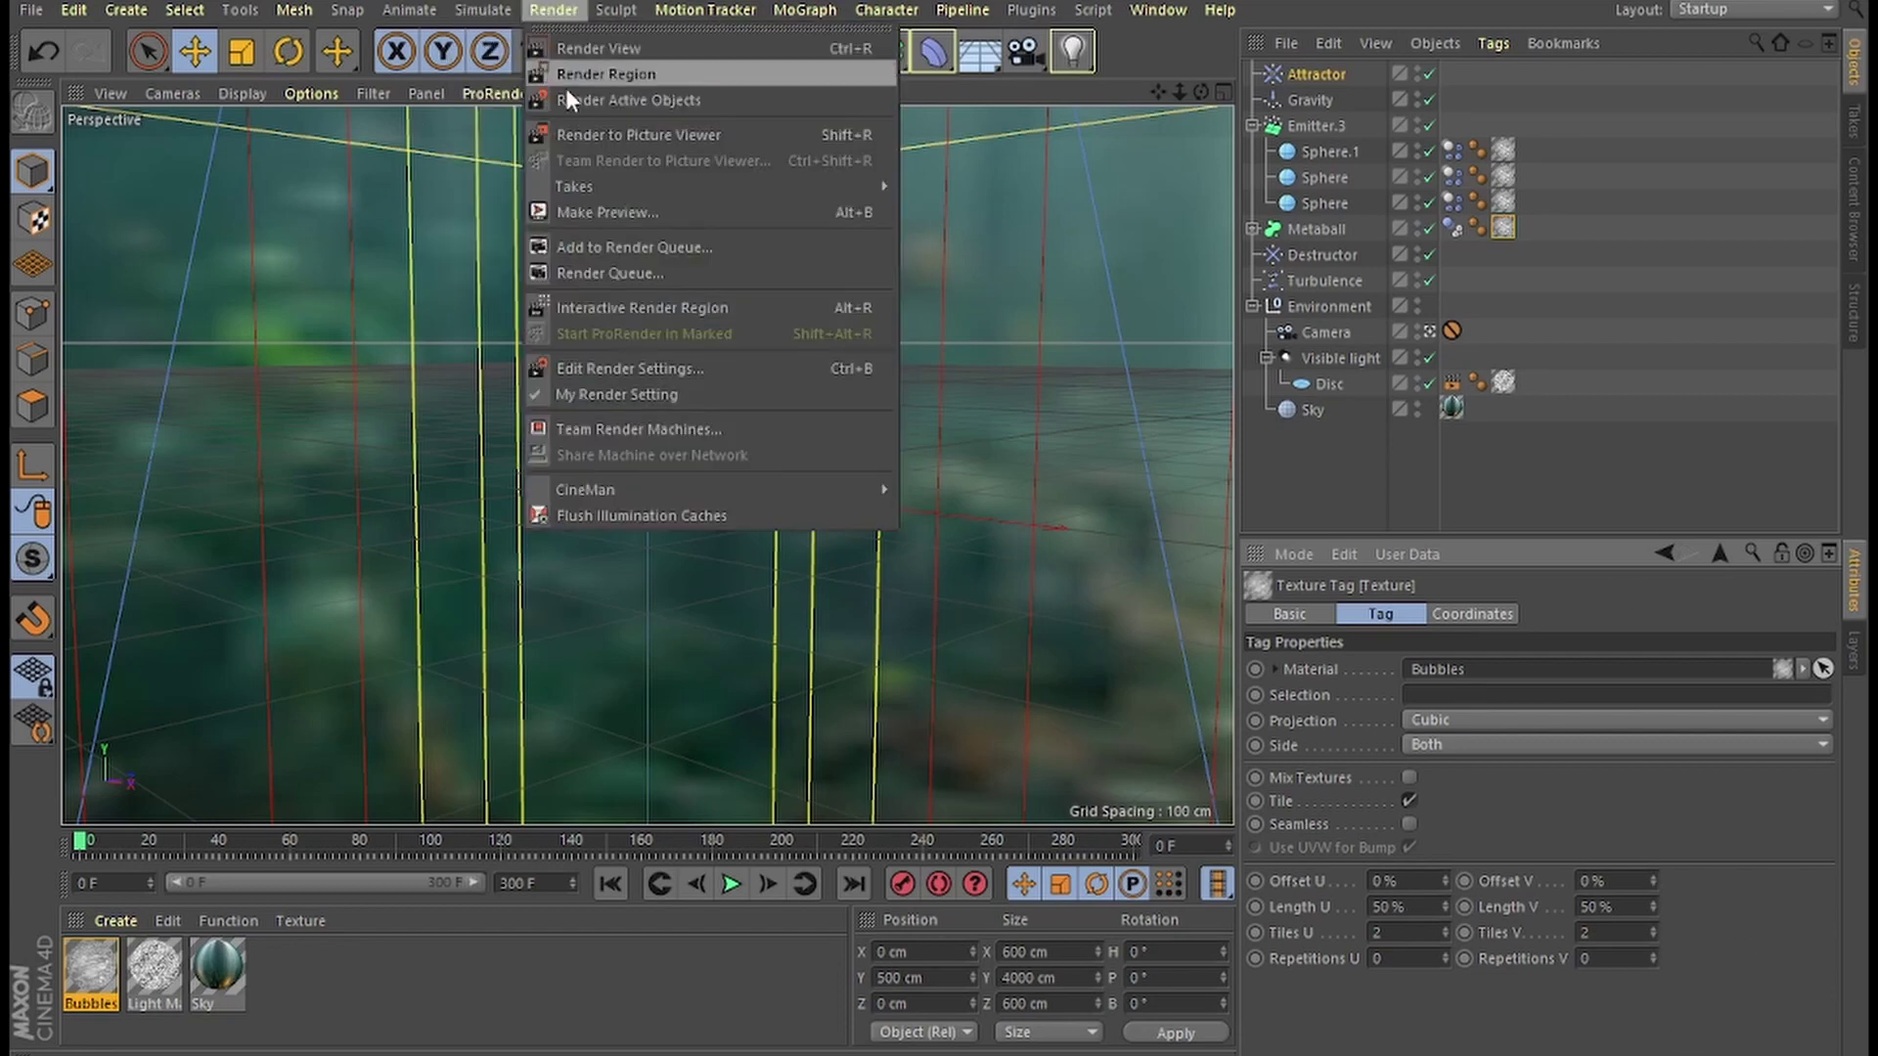
{"action": "left_click", "coordinate": [655, 367]}
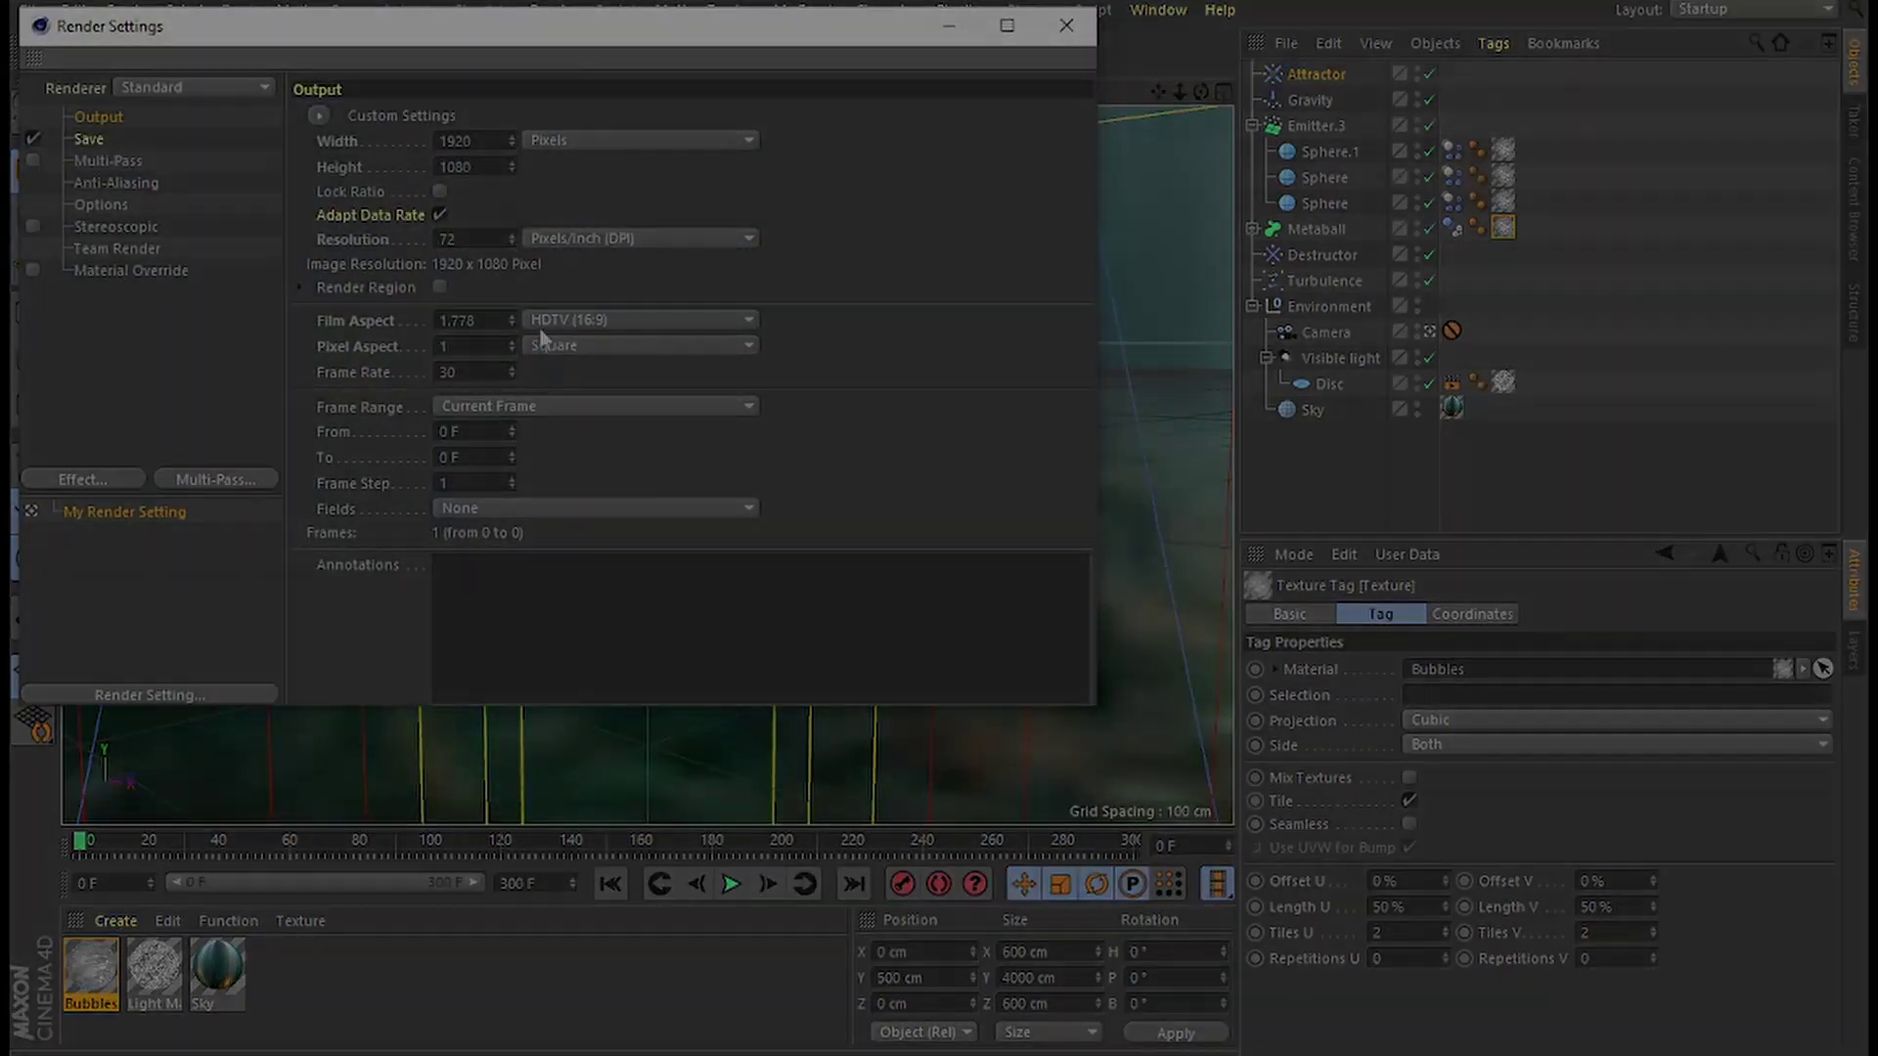